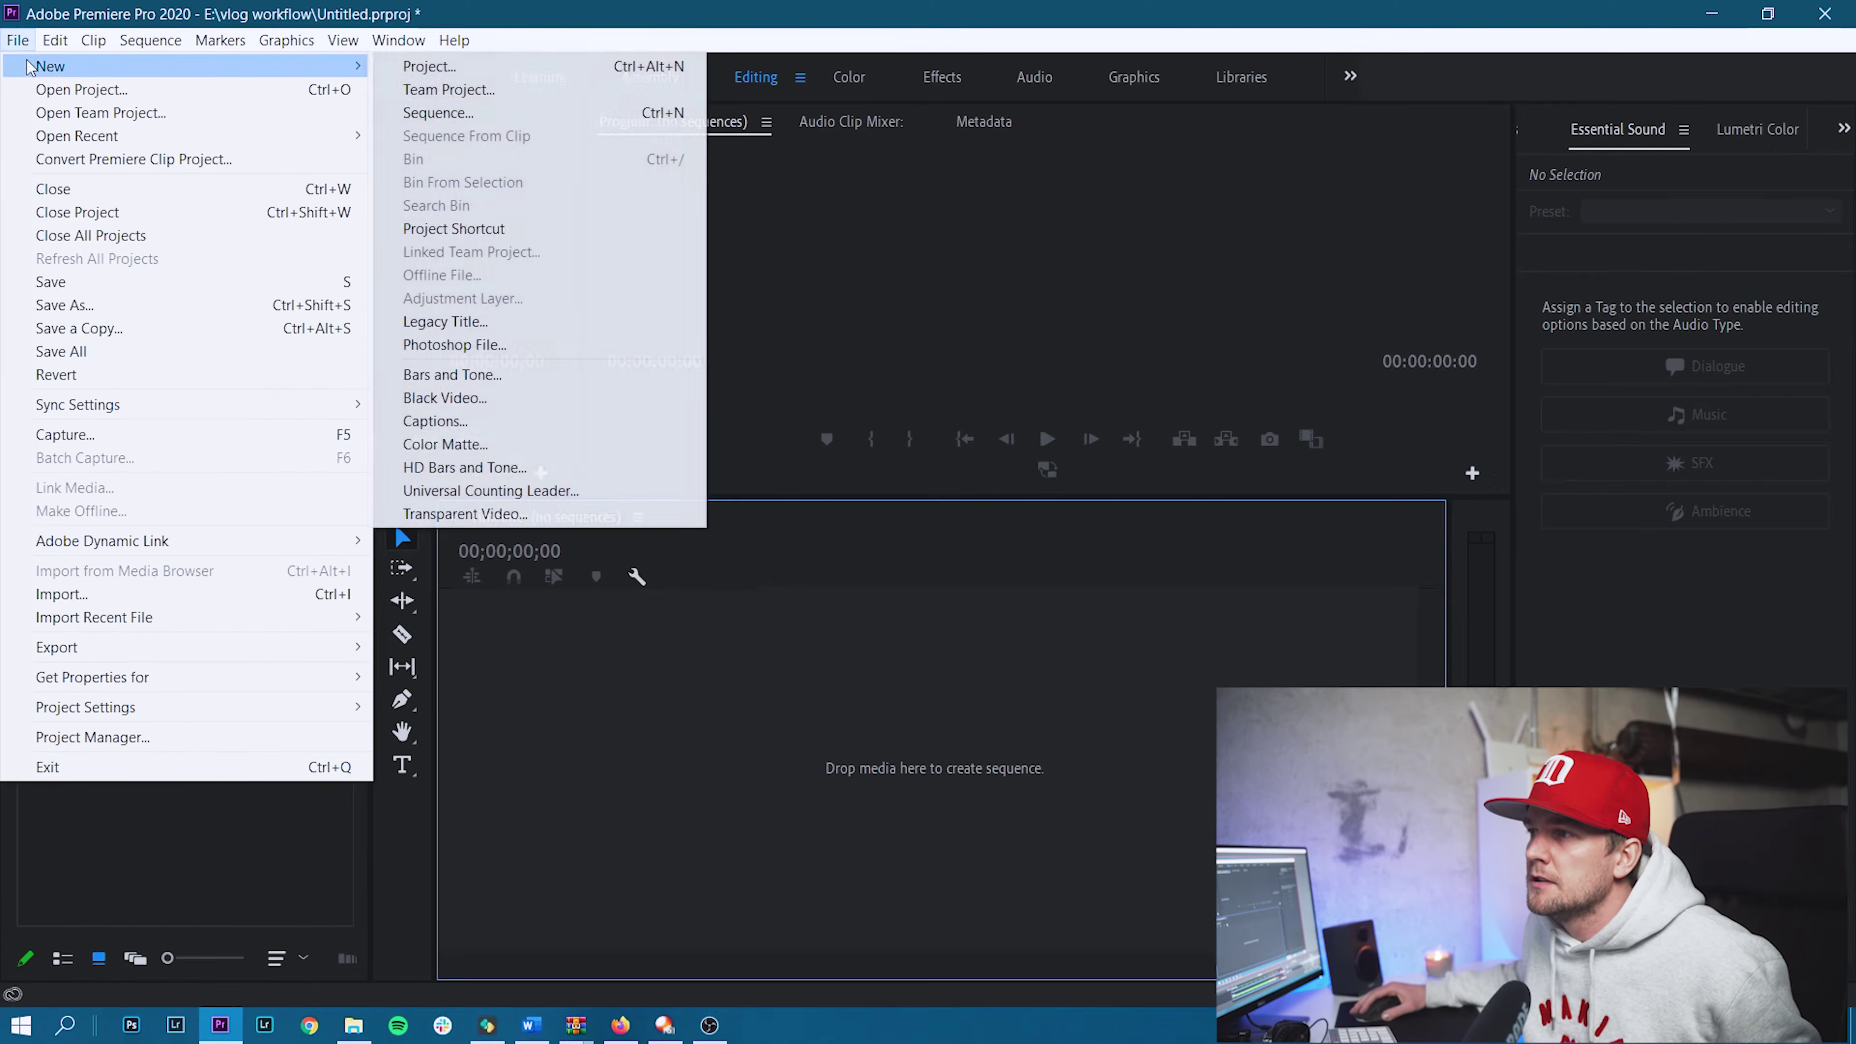
Create a new sequence with AVCHD 1080p square pixel settings at a 25 frames/second timebase.
left_click(536, 114)
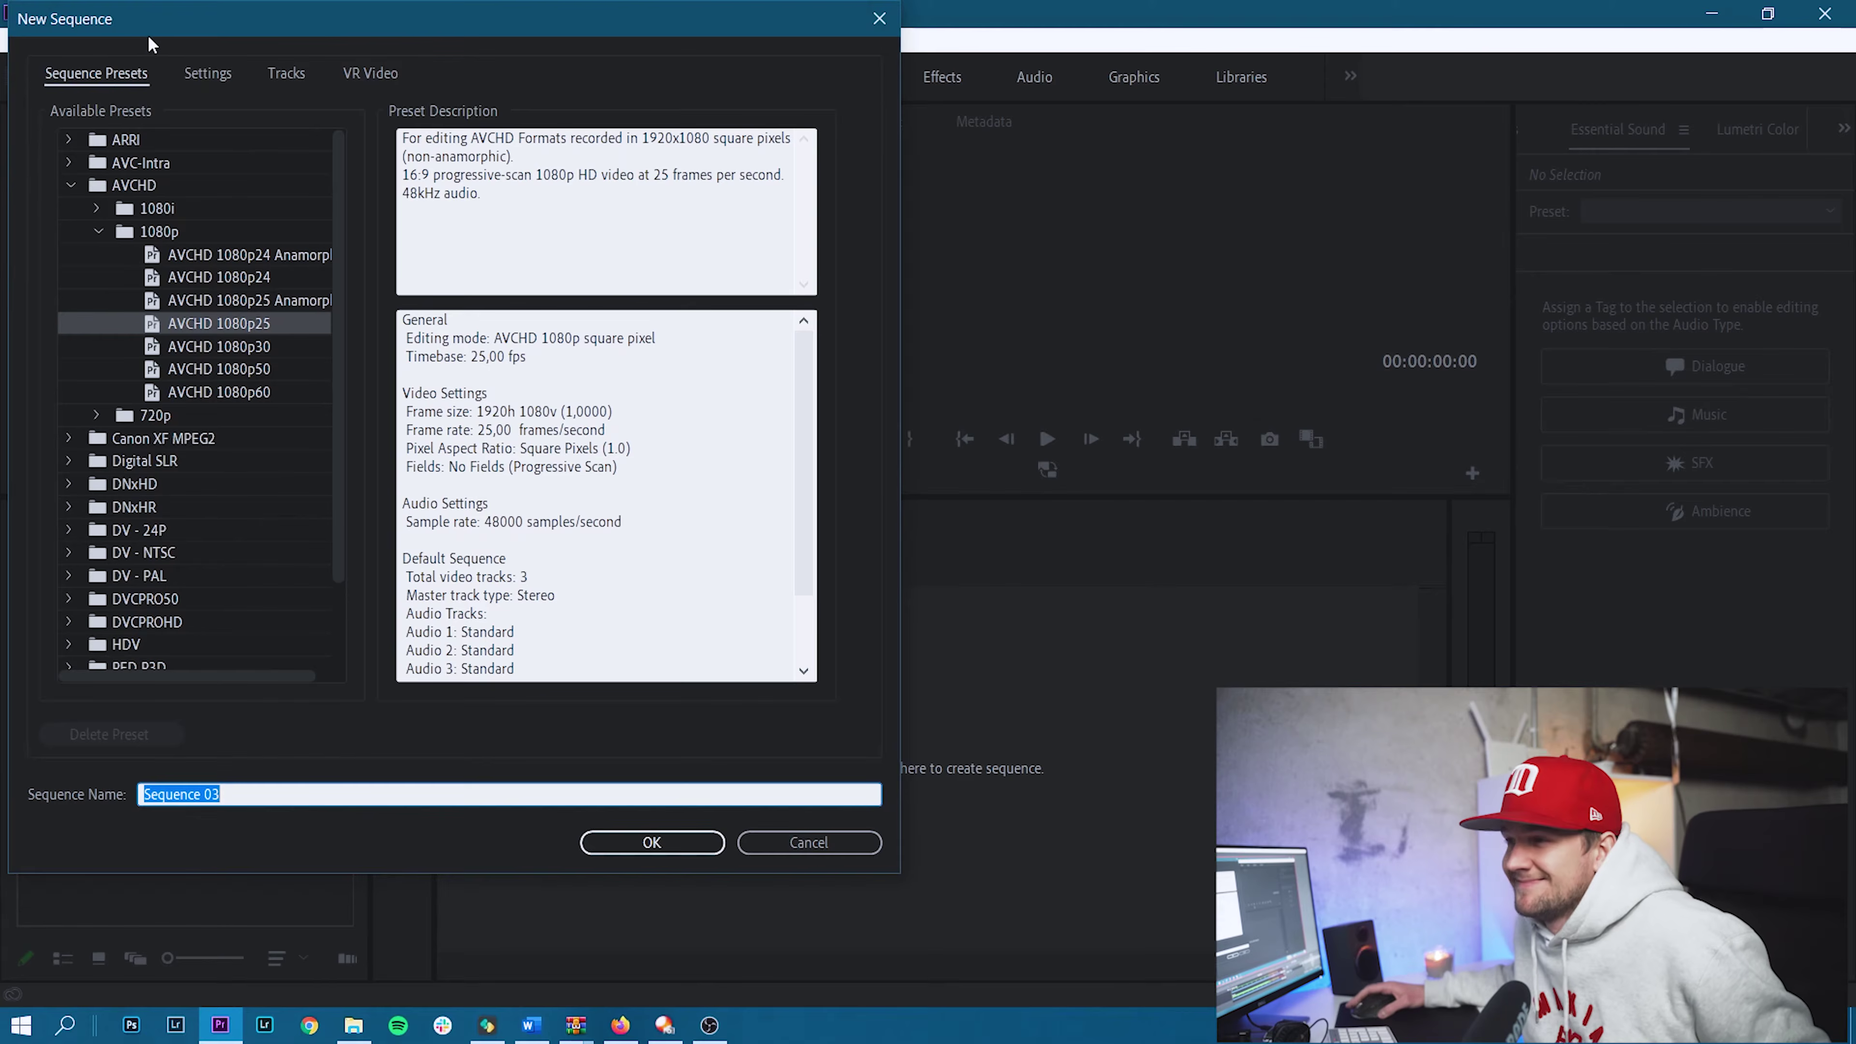
left_click(206, 75)
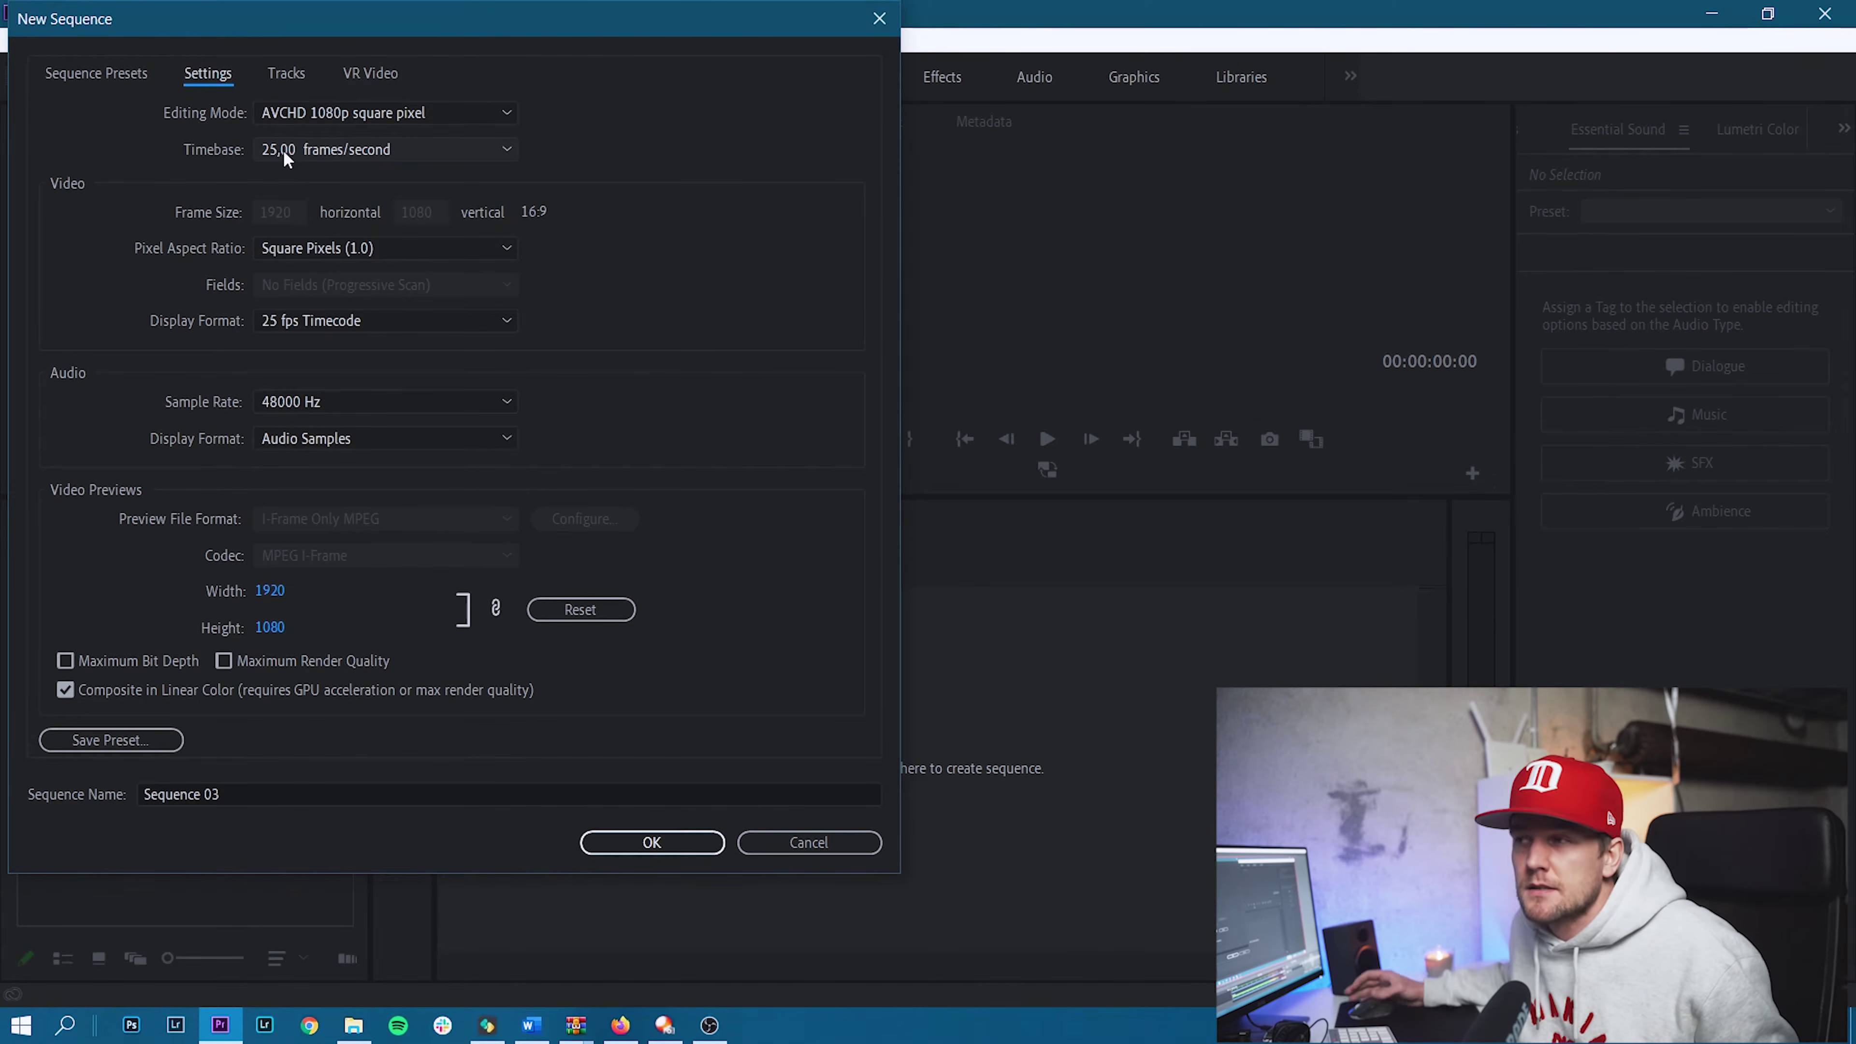
left_click(665, 843)
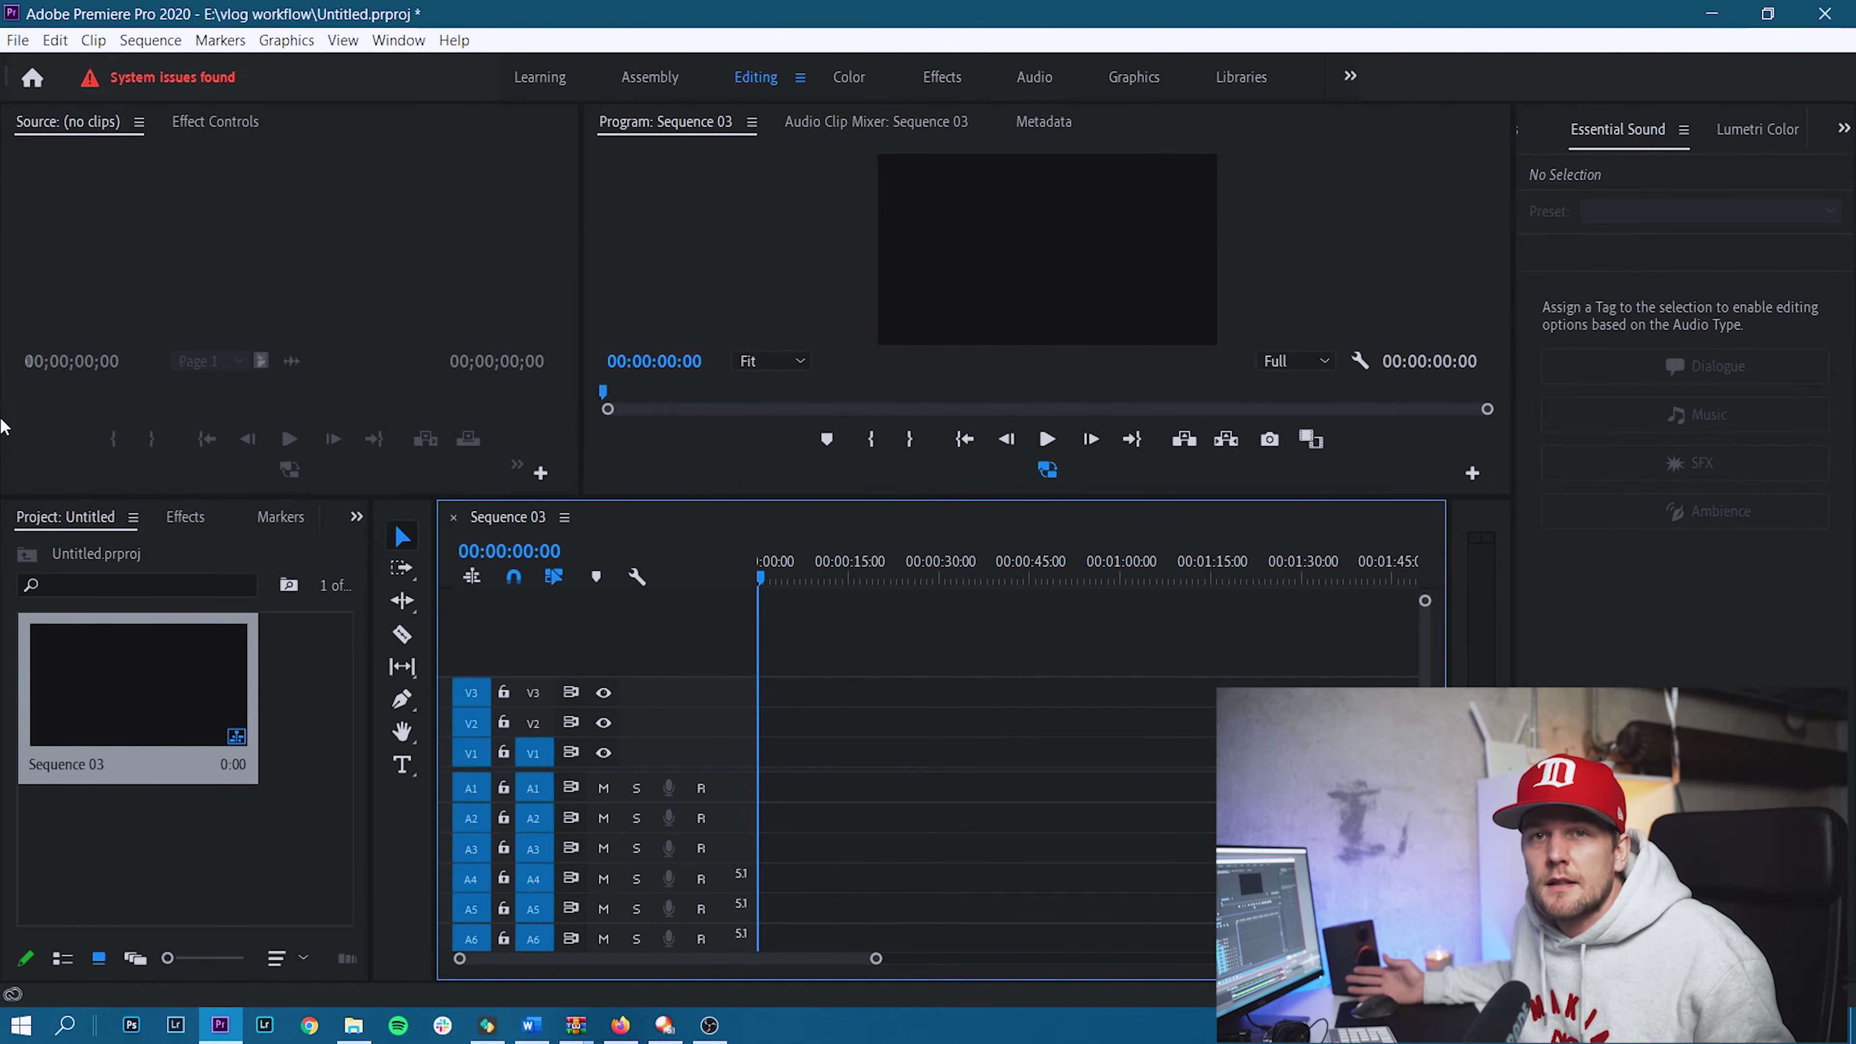
Add a bin to the project and name it "video", correcting any misspelling in the name.
left_click(130, 881)
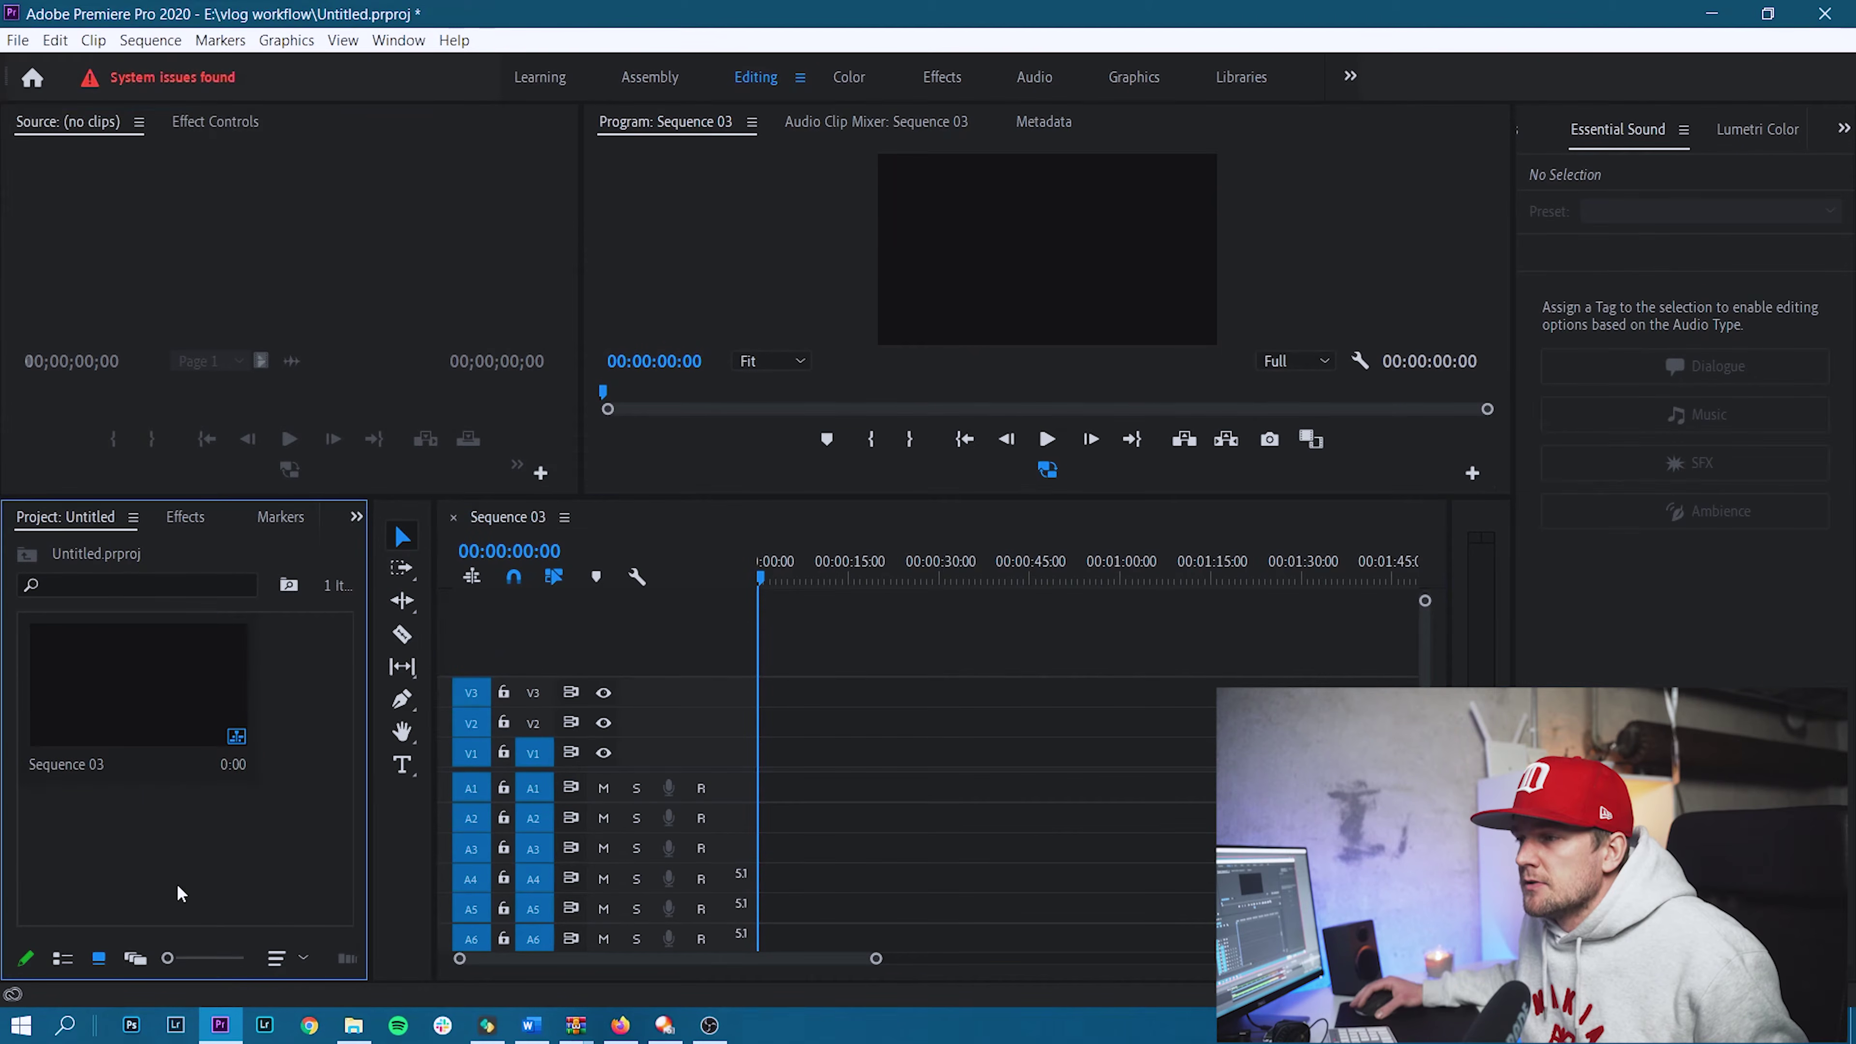
right_click(126, 841)
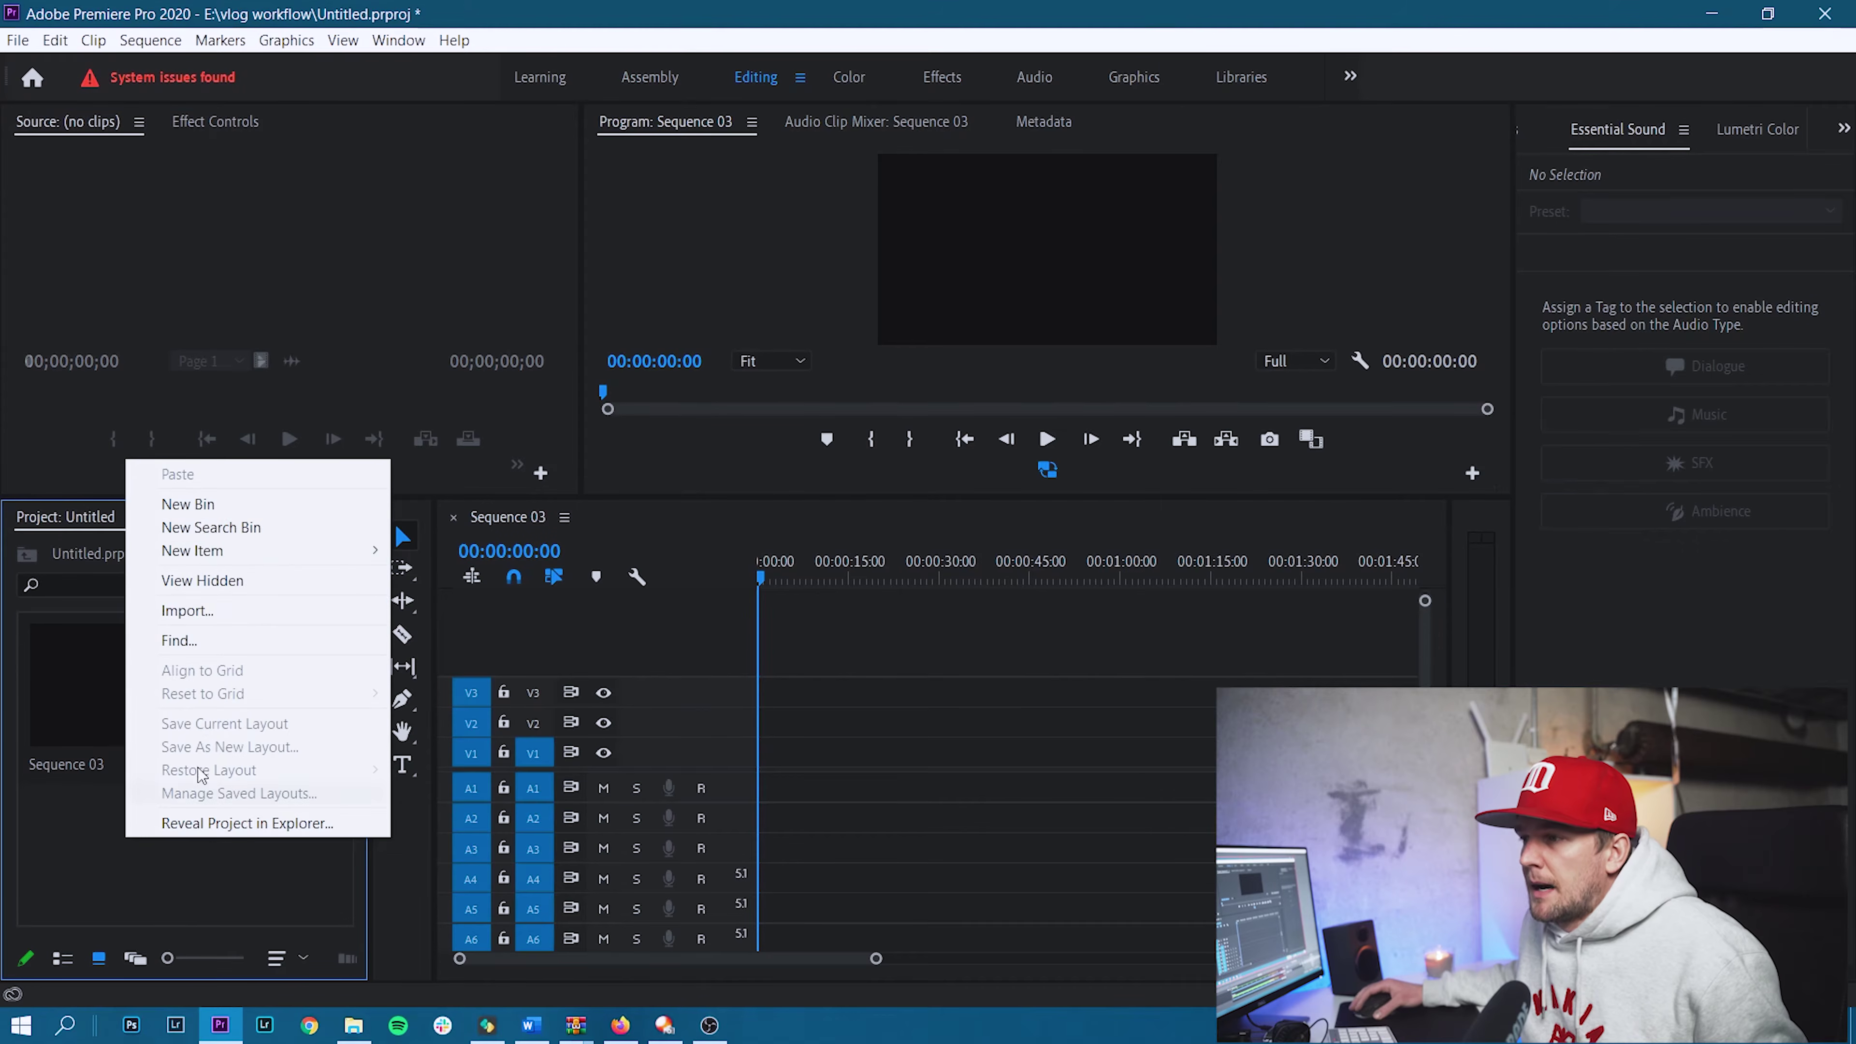
left_click(207, 512)
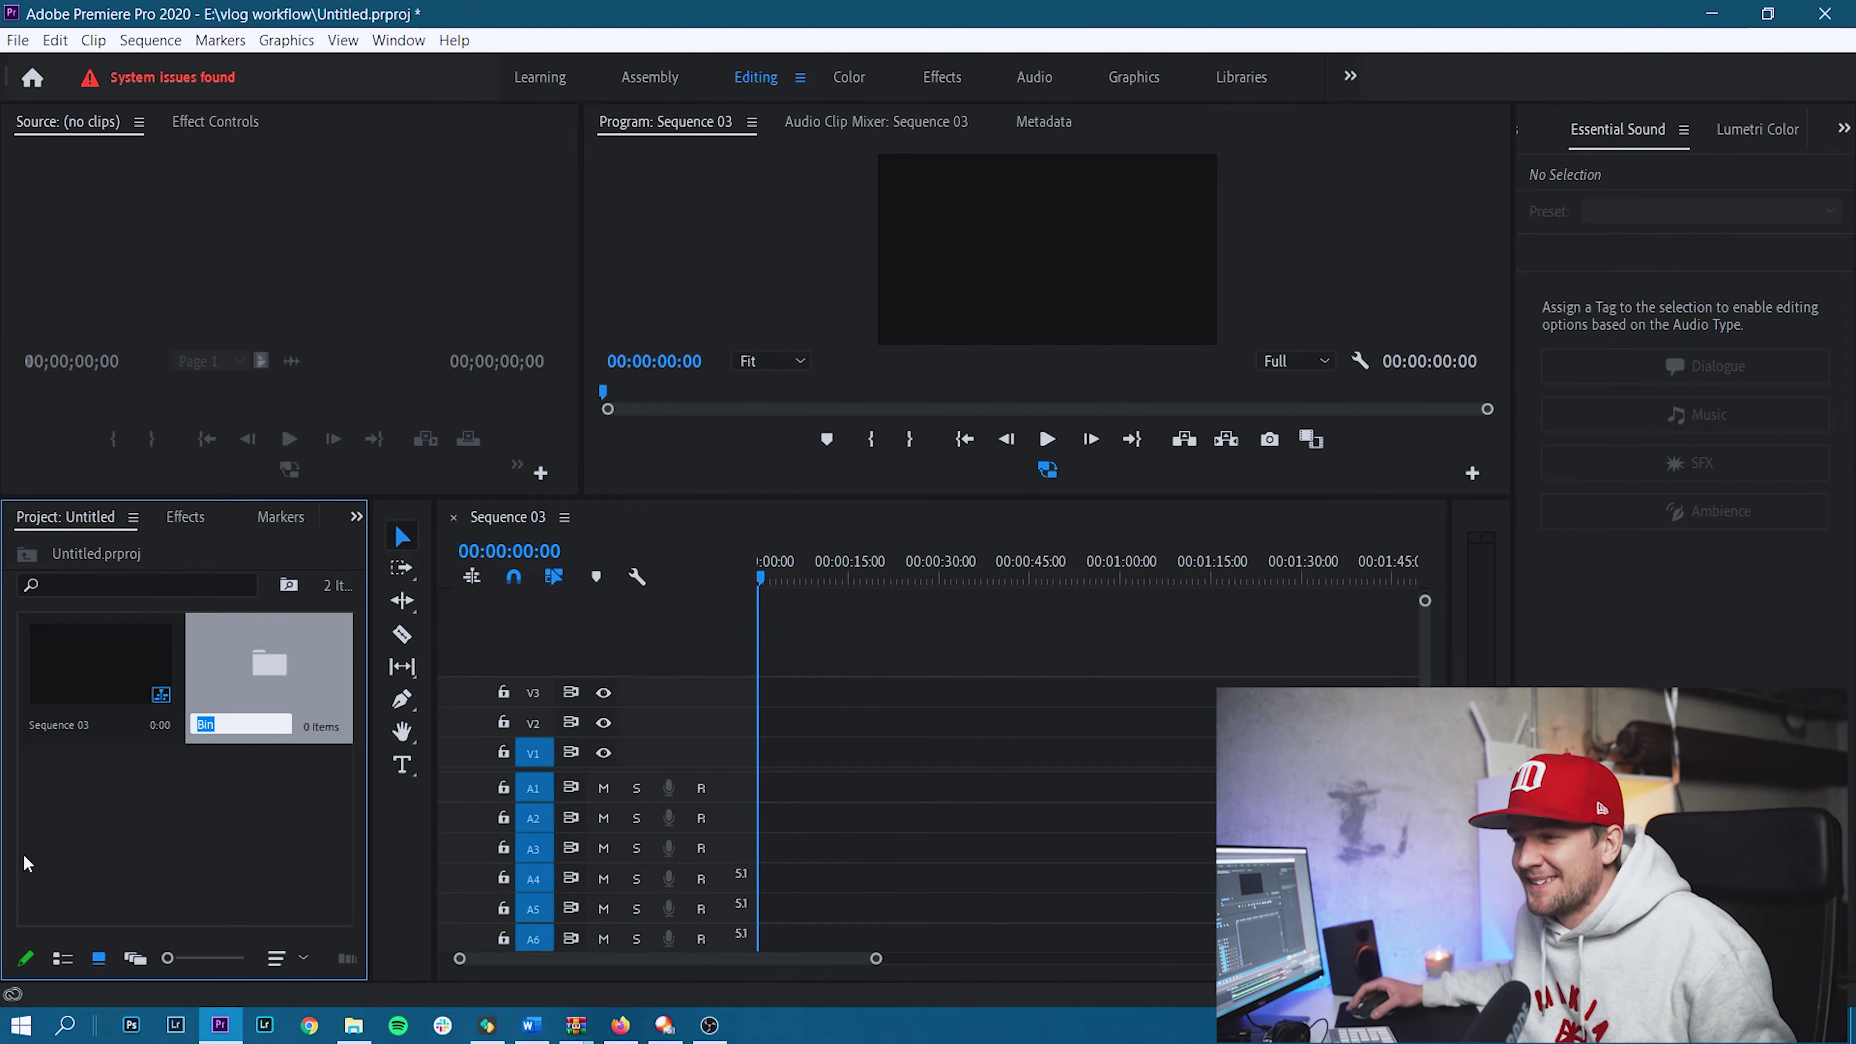
type("deo")
key("Tab")
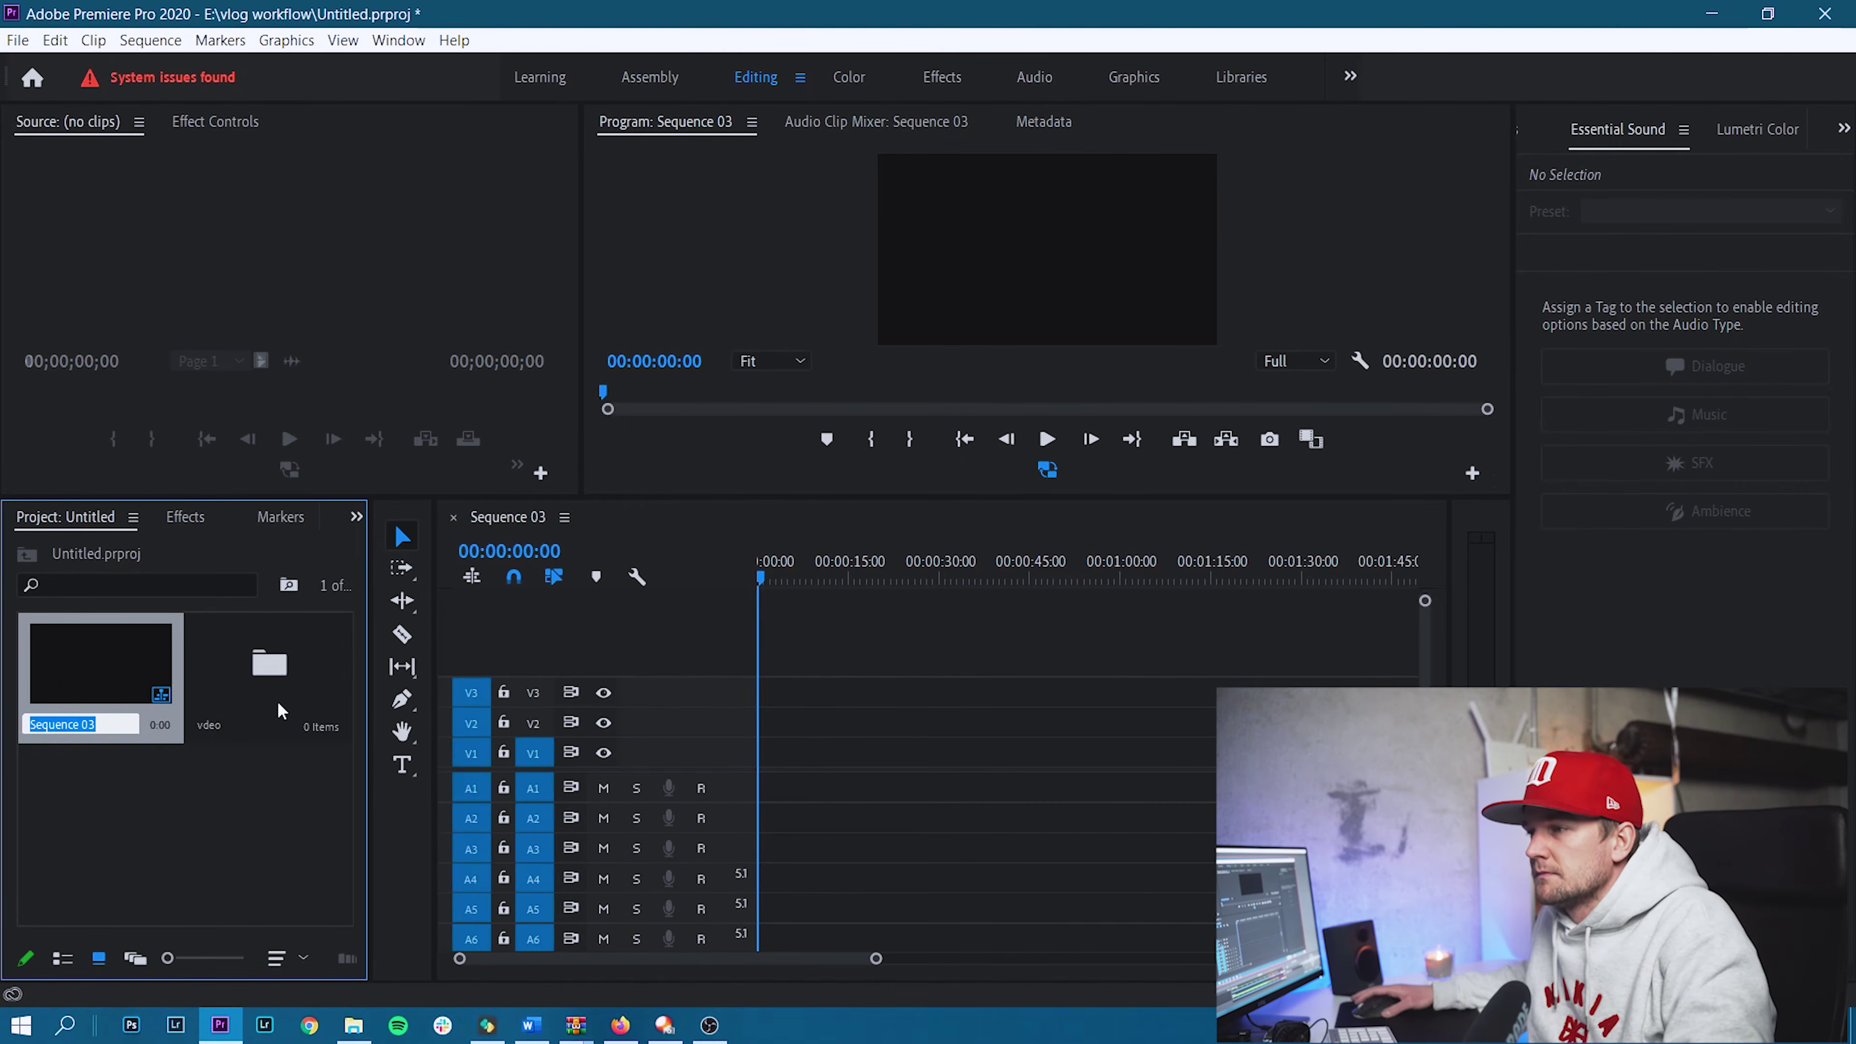
right_click(200, 737)
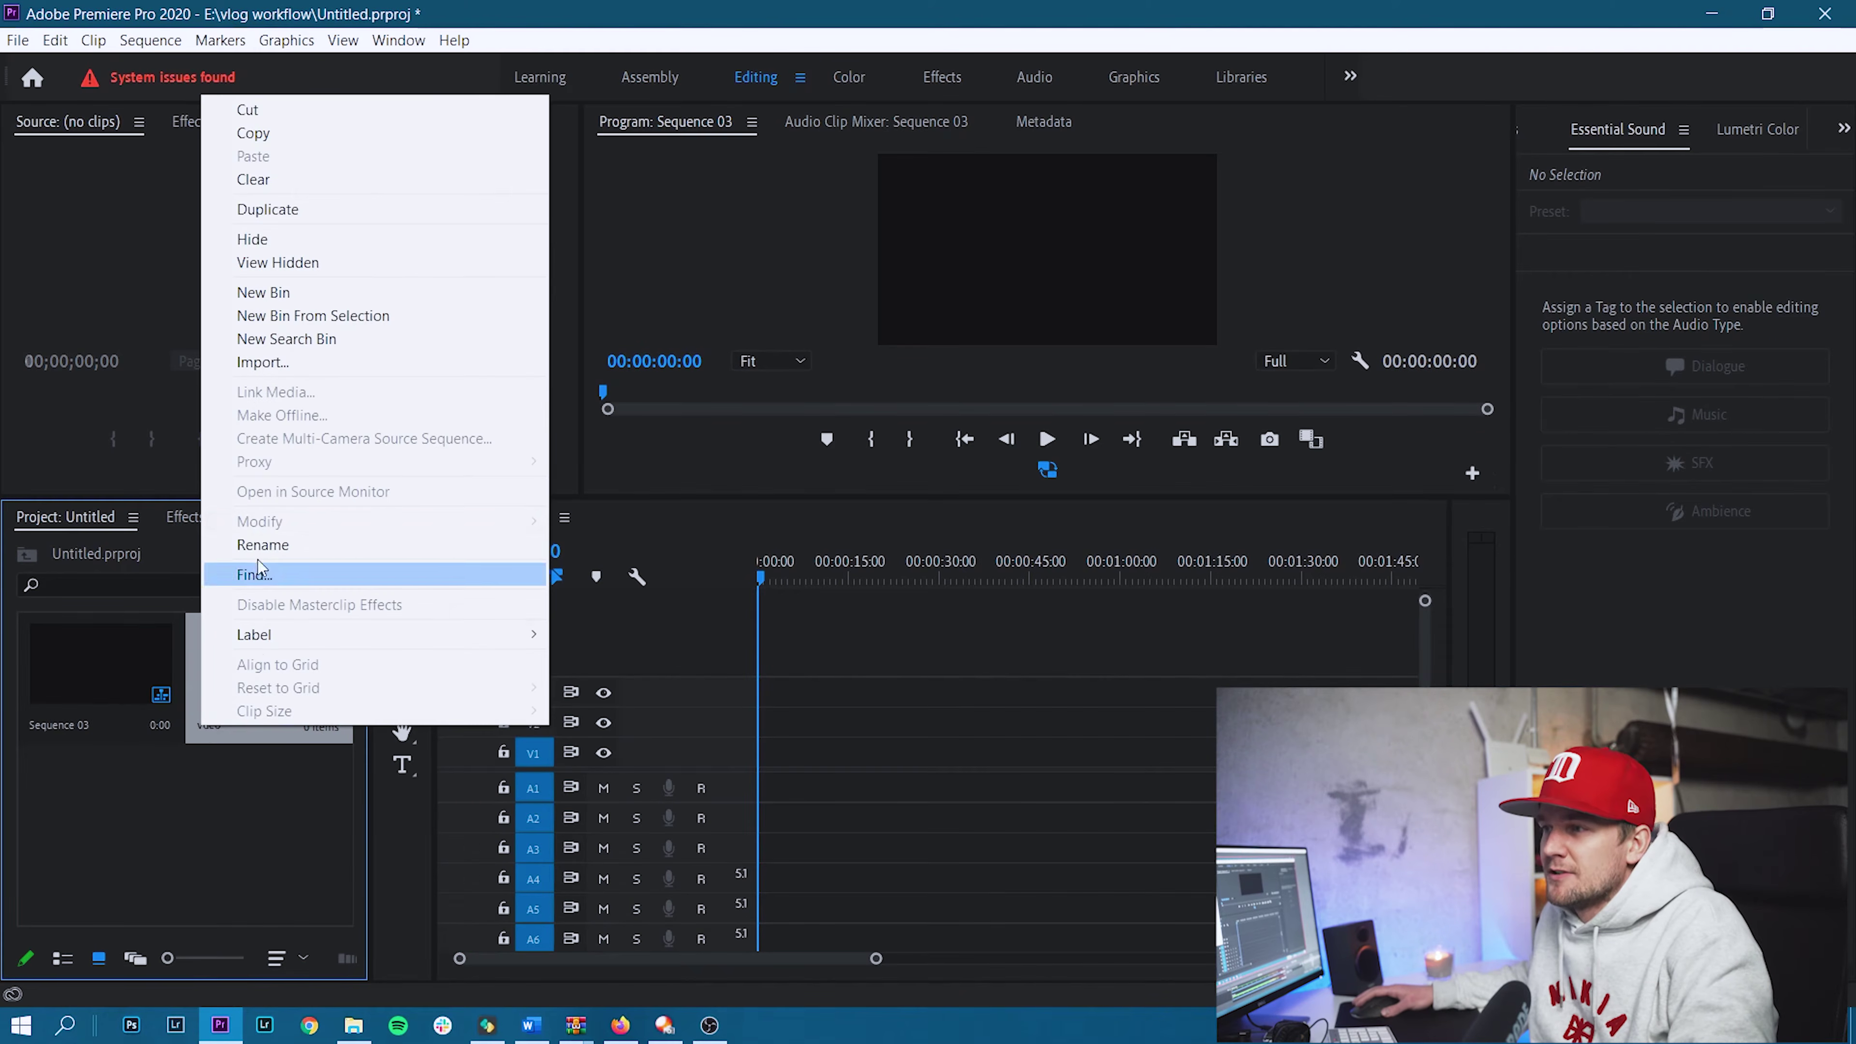
left_click(258, 541)
type("vide")
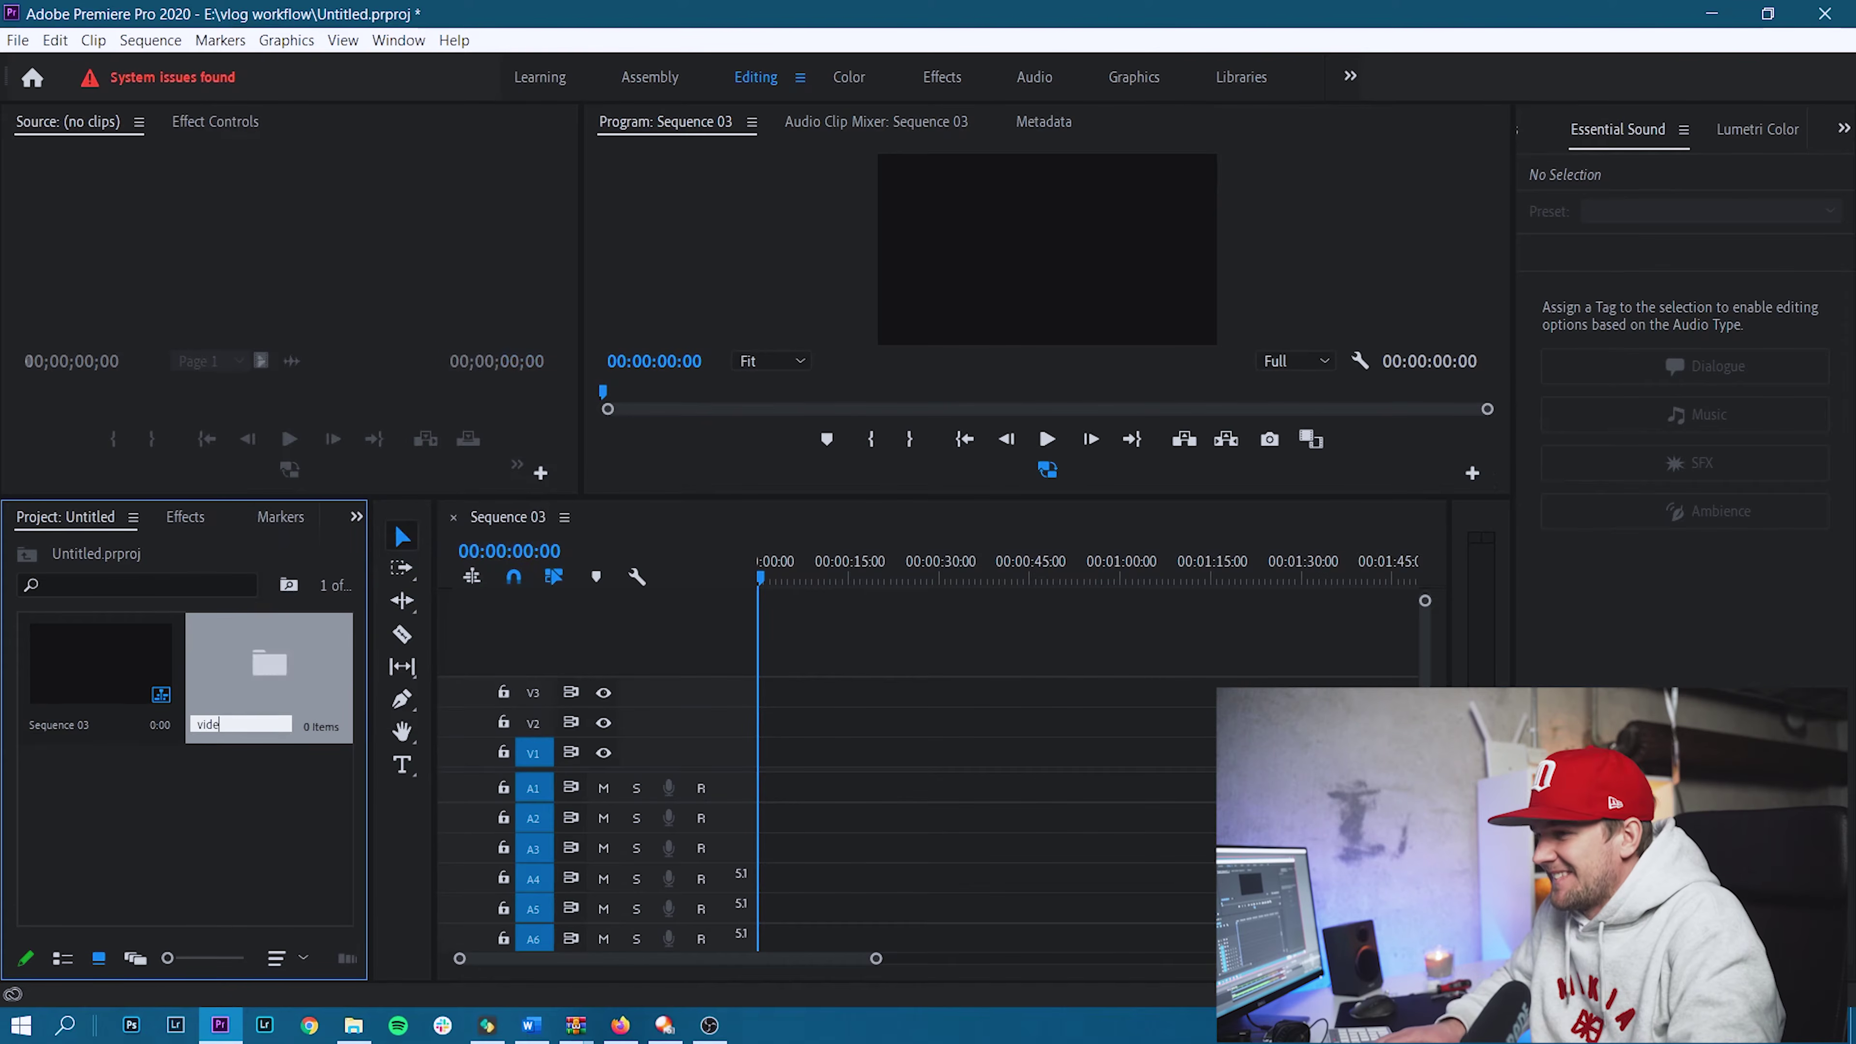
type("o")
key("Return")
Add another bin at the project's root level and name it "Voice".
right_click(264, 862)
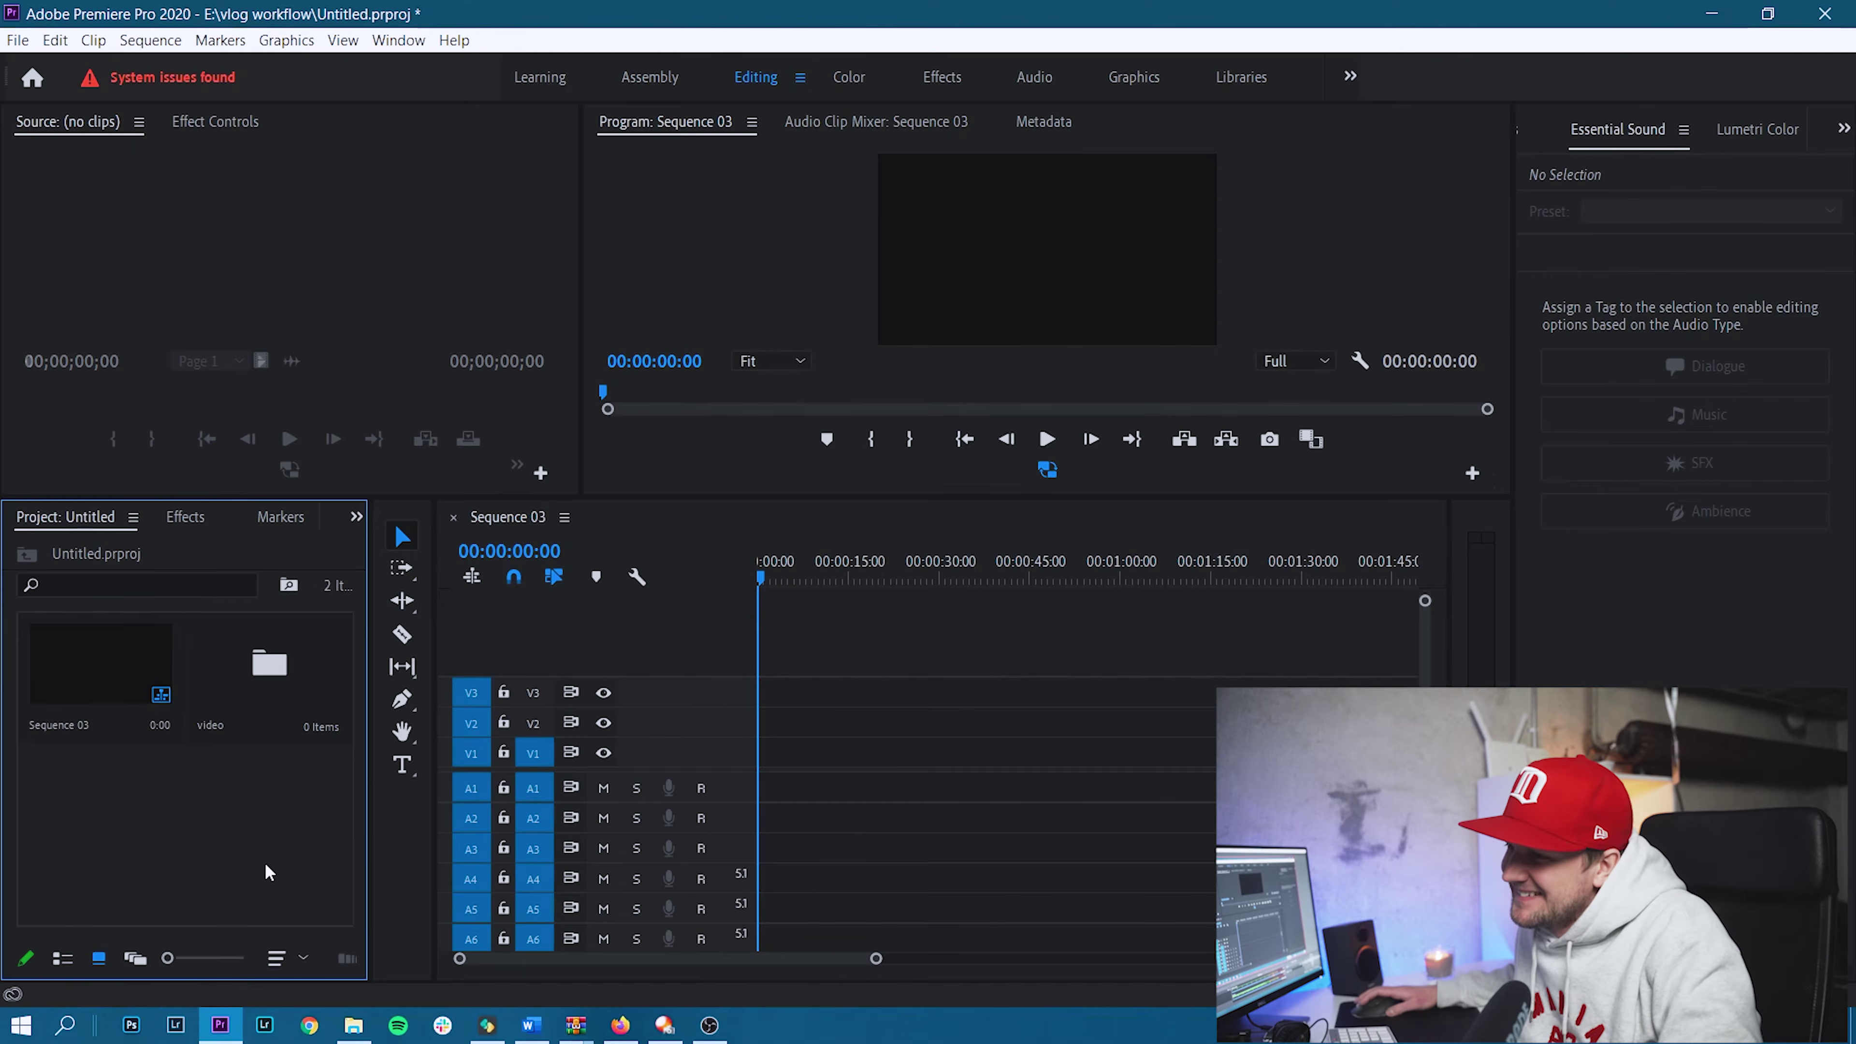
left_click(354, 530)
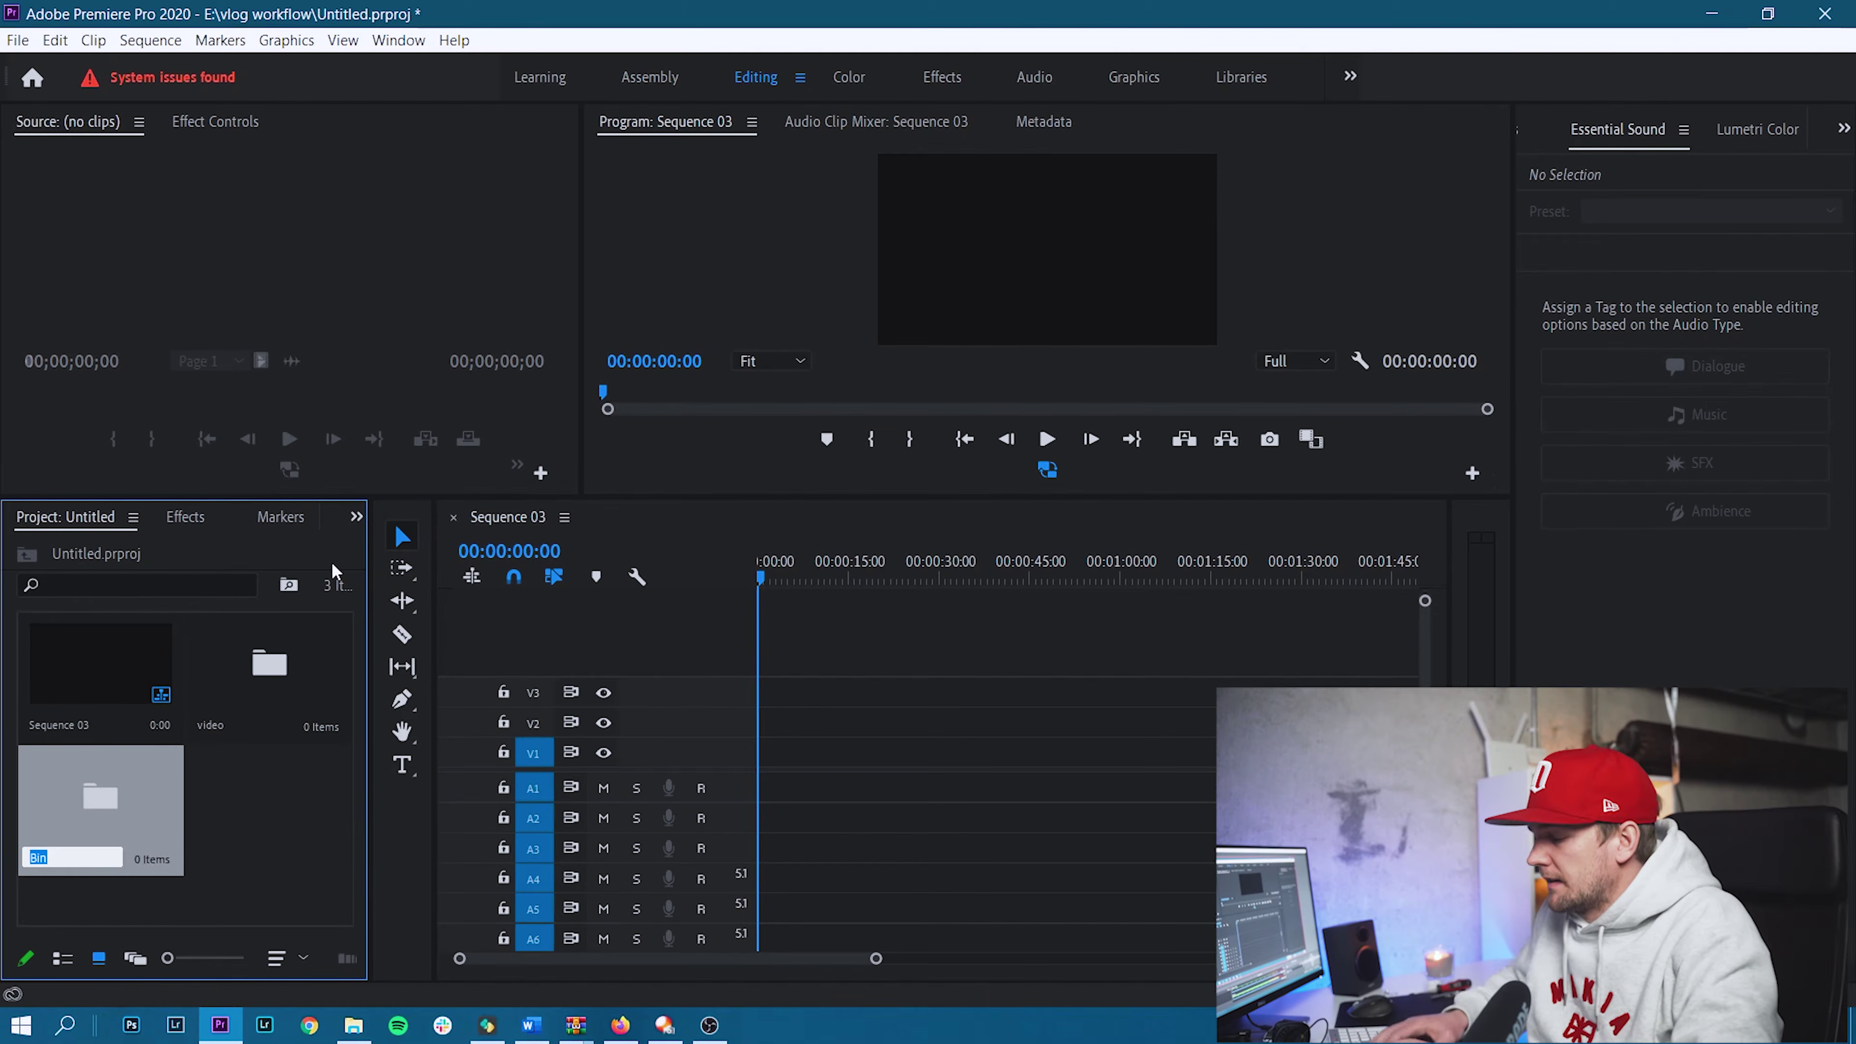
type("Voi")
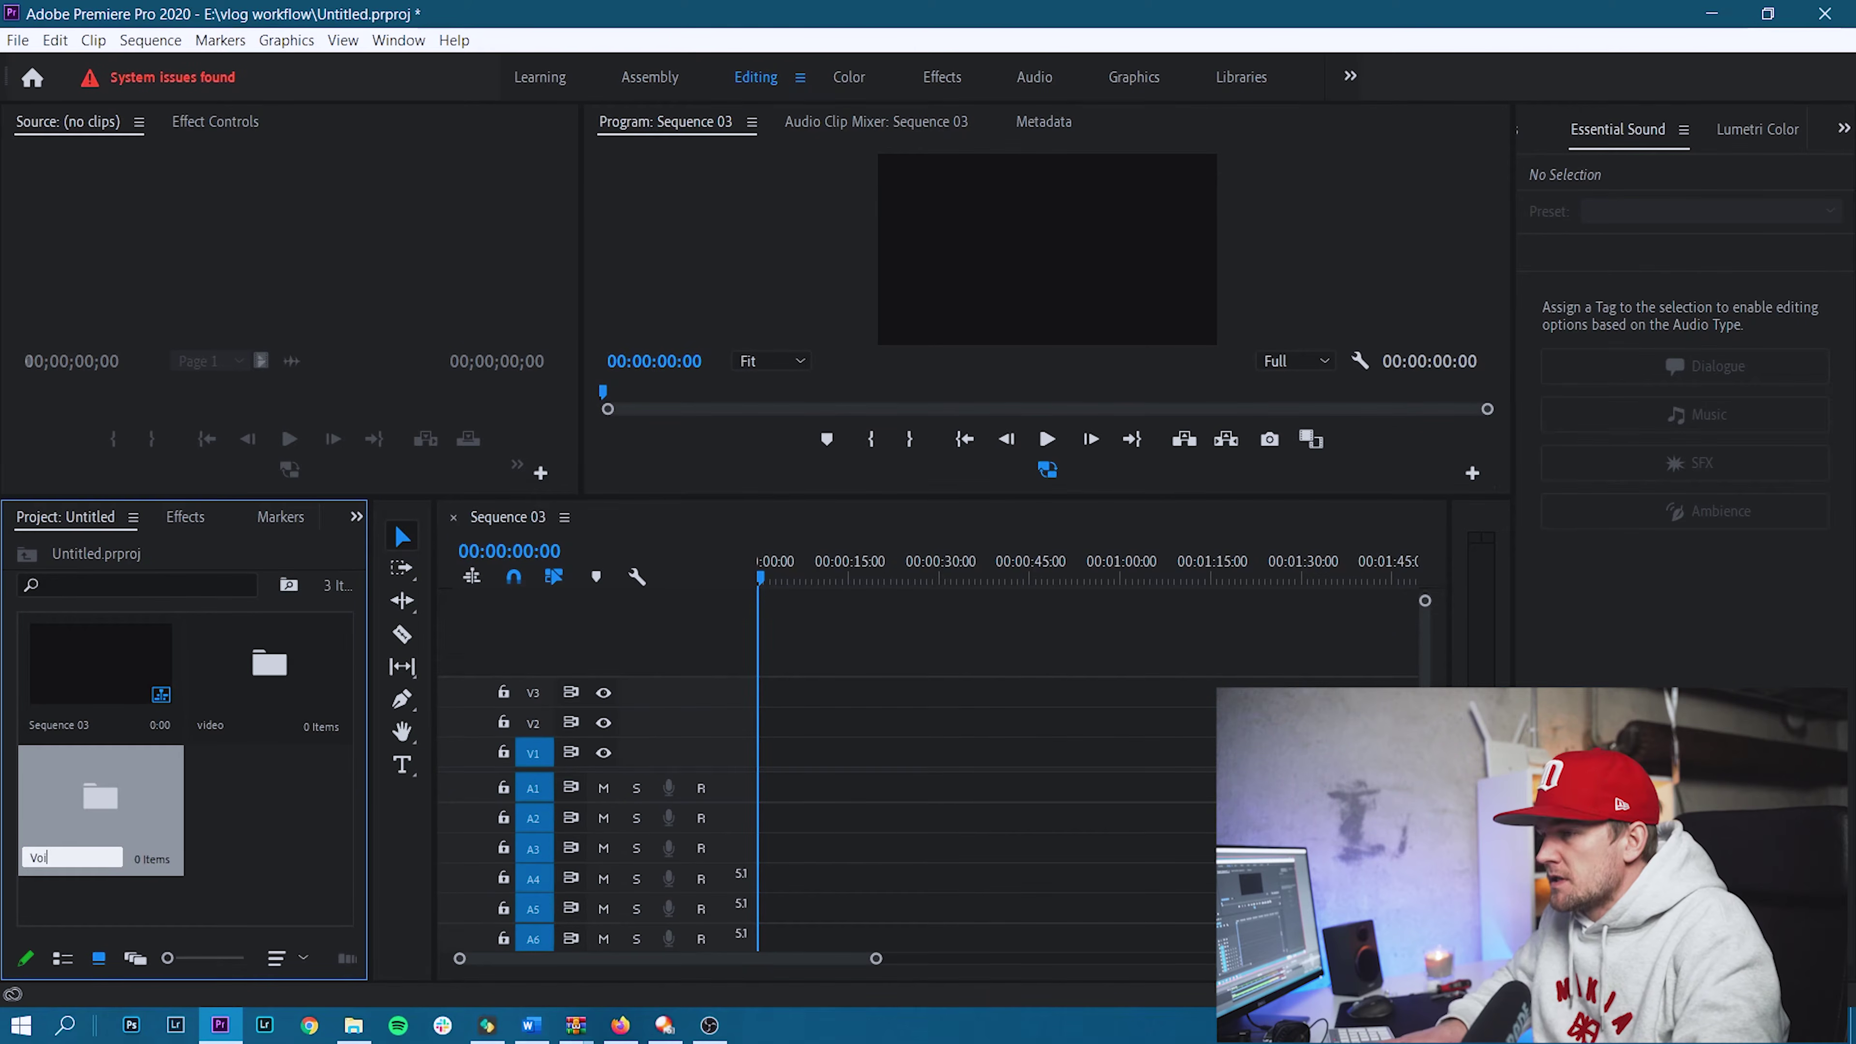
type("ce")
key("Return")
Add a third bin at the project's root level and name it "SFX MUSIC".
right_click(243, 833)
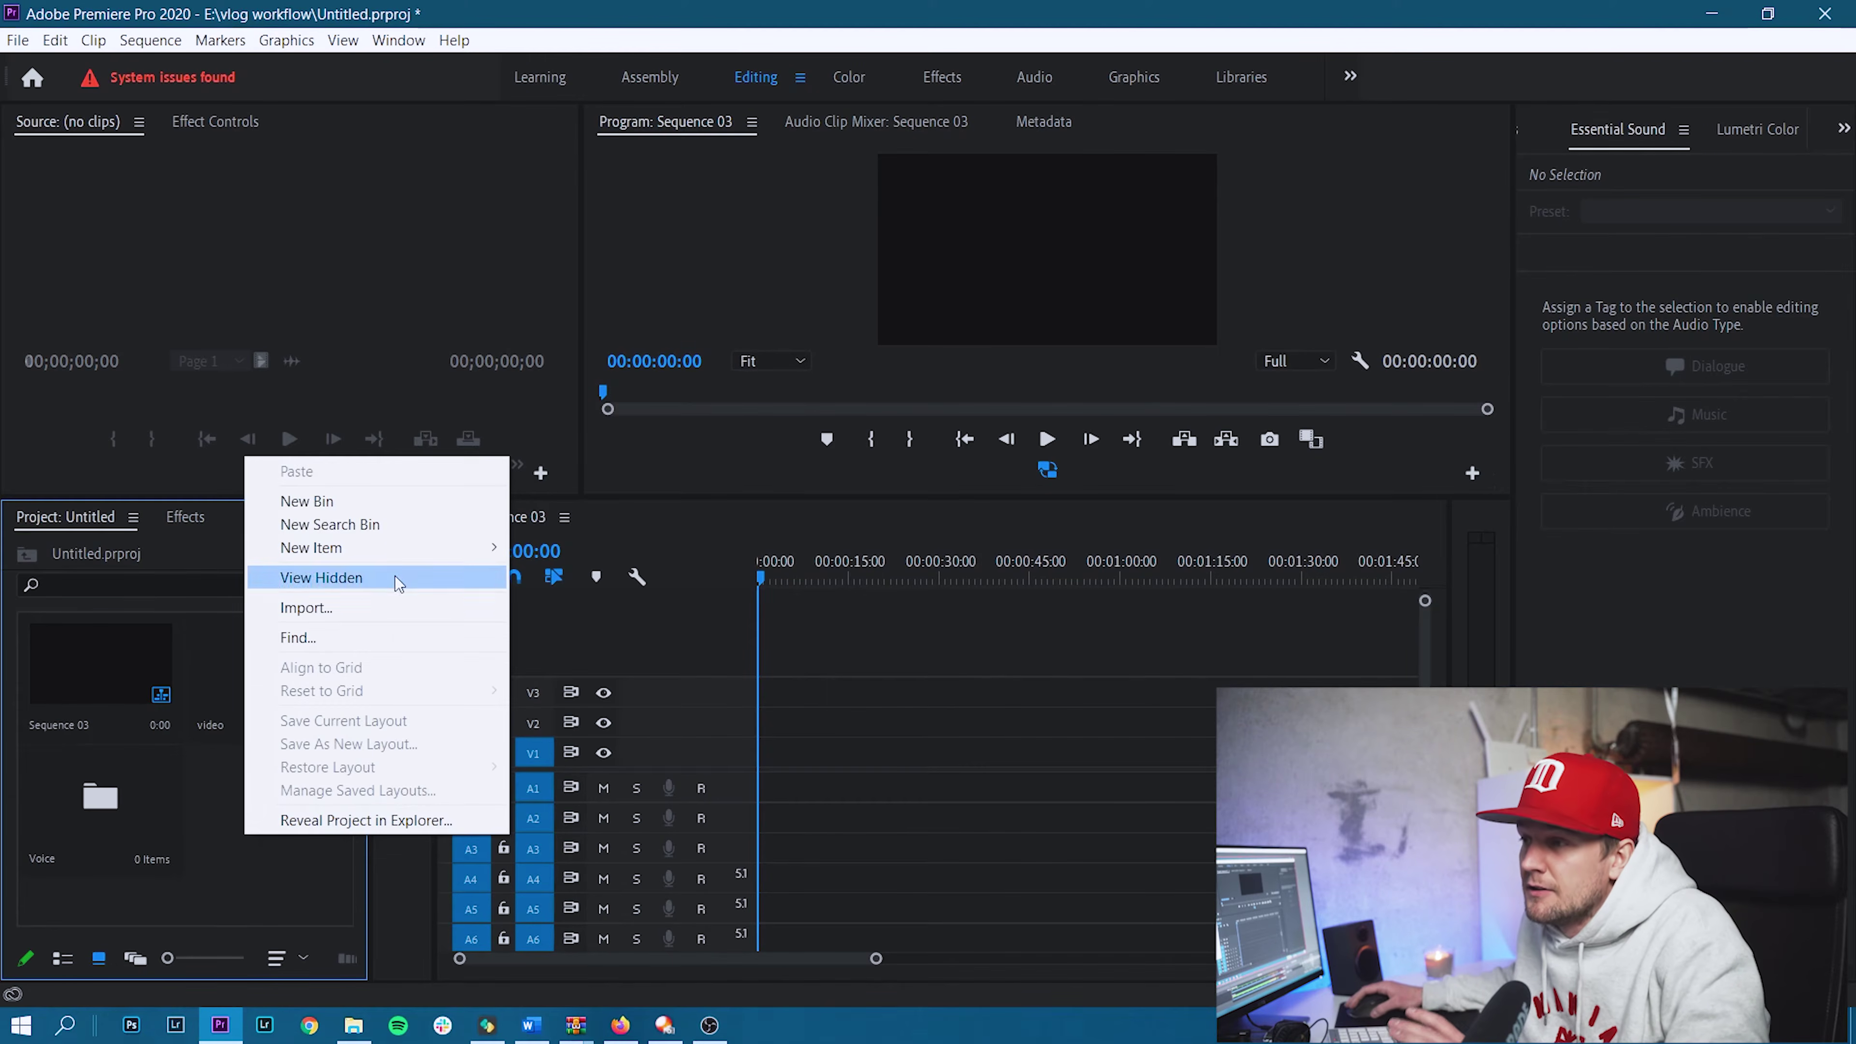
left_click(383, 504)
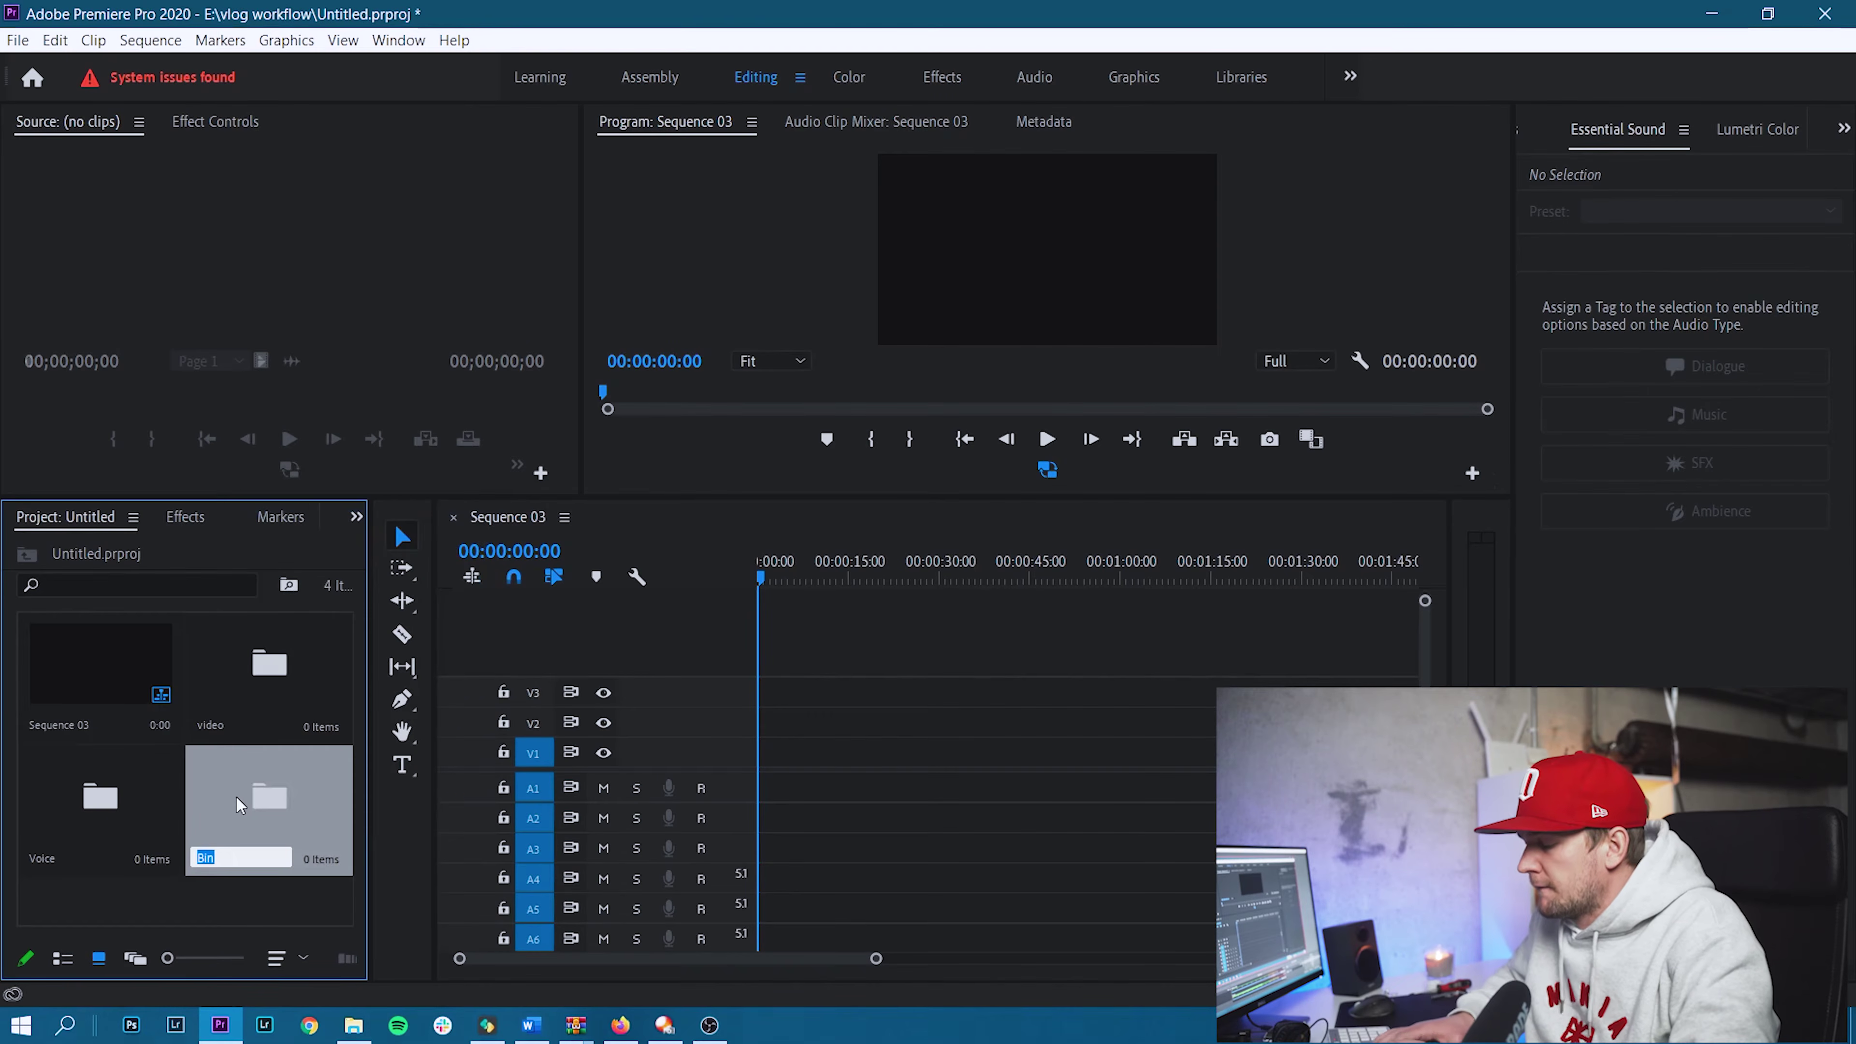
type("SFX")
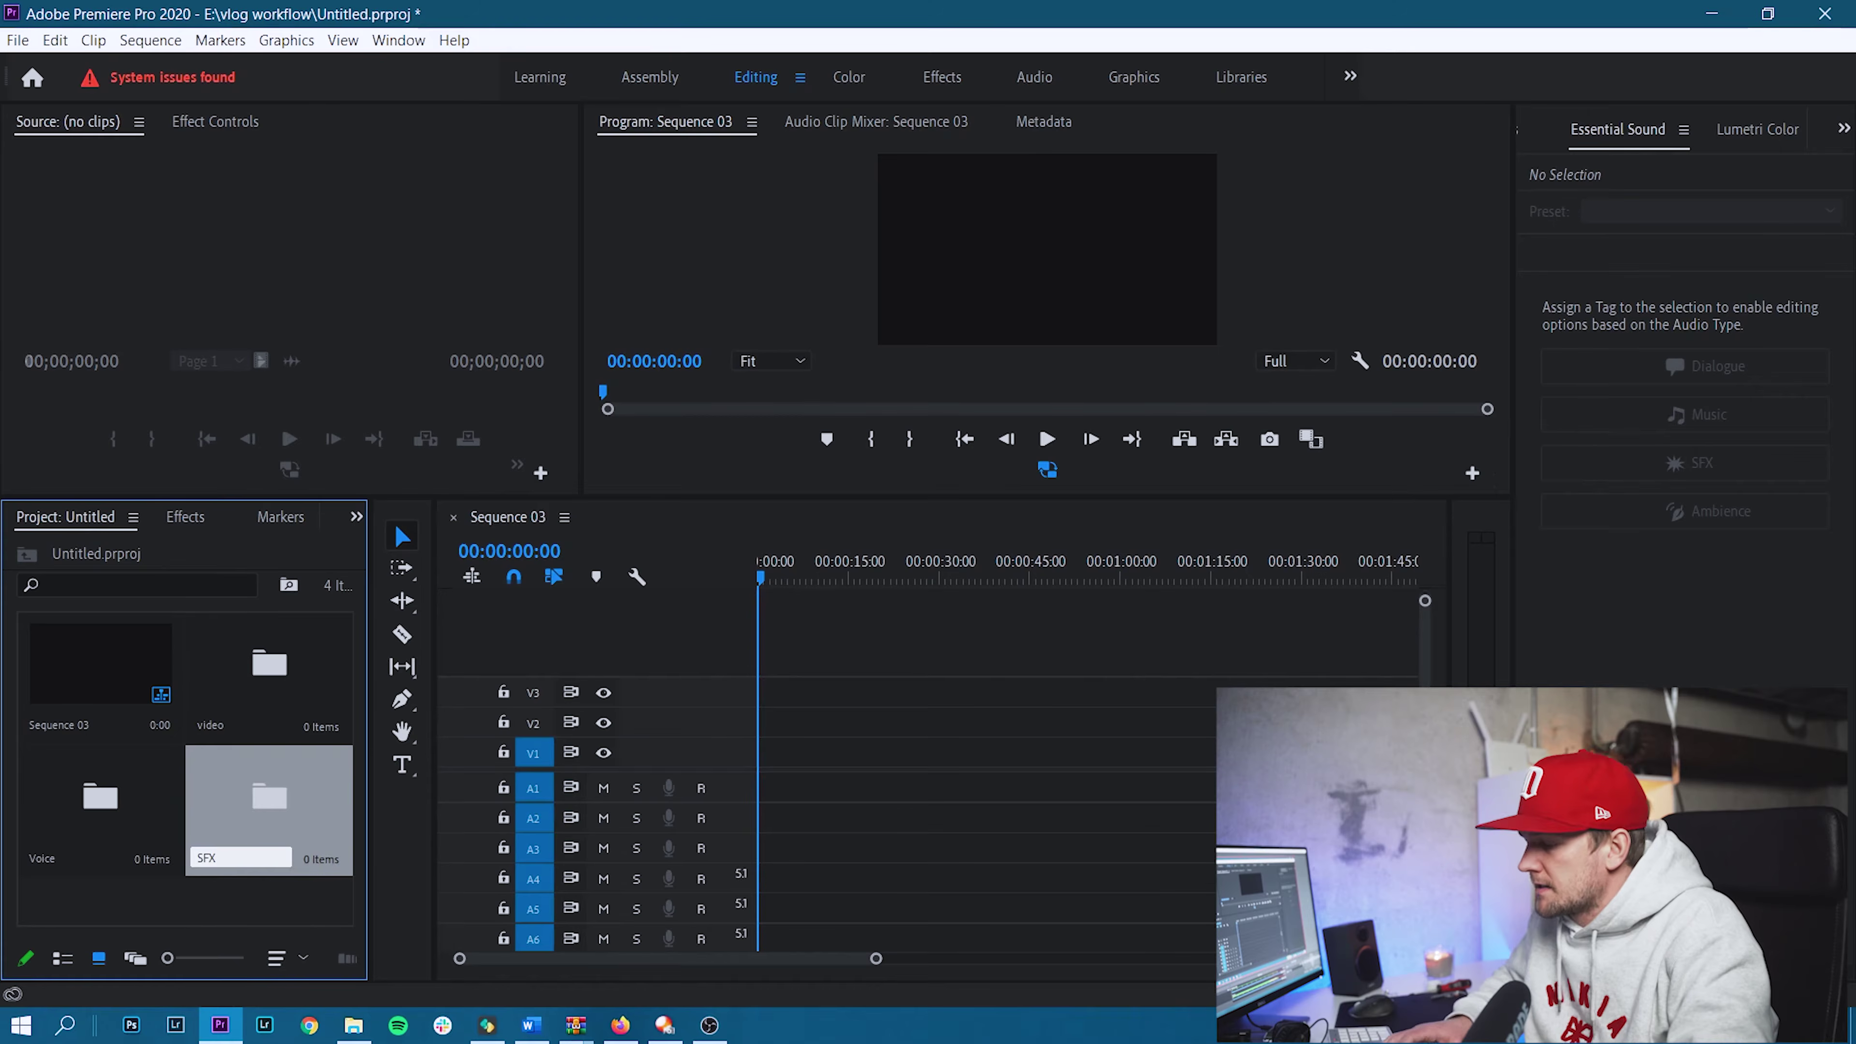
type(" MUSIC")
key("Tab")
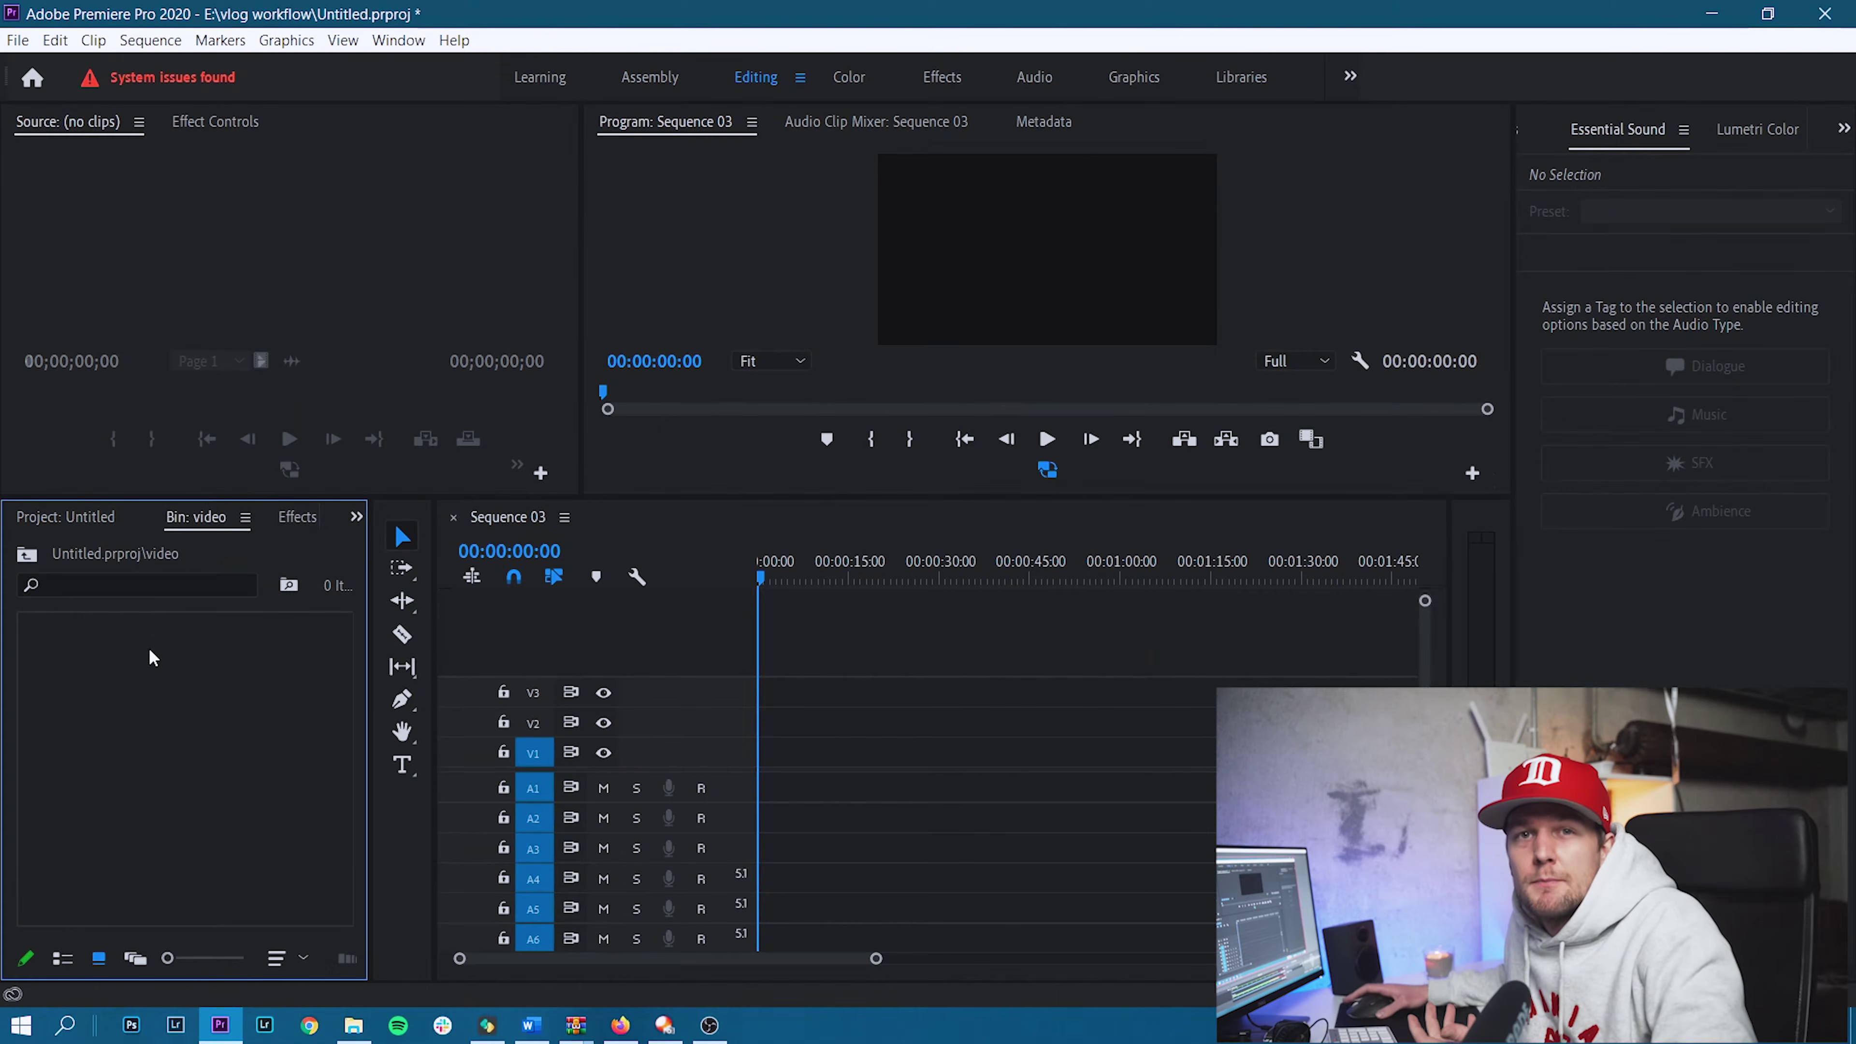
Import all four clips, C0030.MP4 to C0033.MP4, from E:\vlog workflow\31-03-2020 into the video bin.
double_click(241, 776)
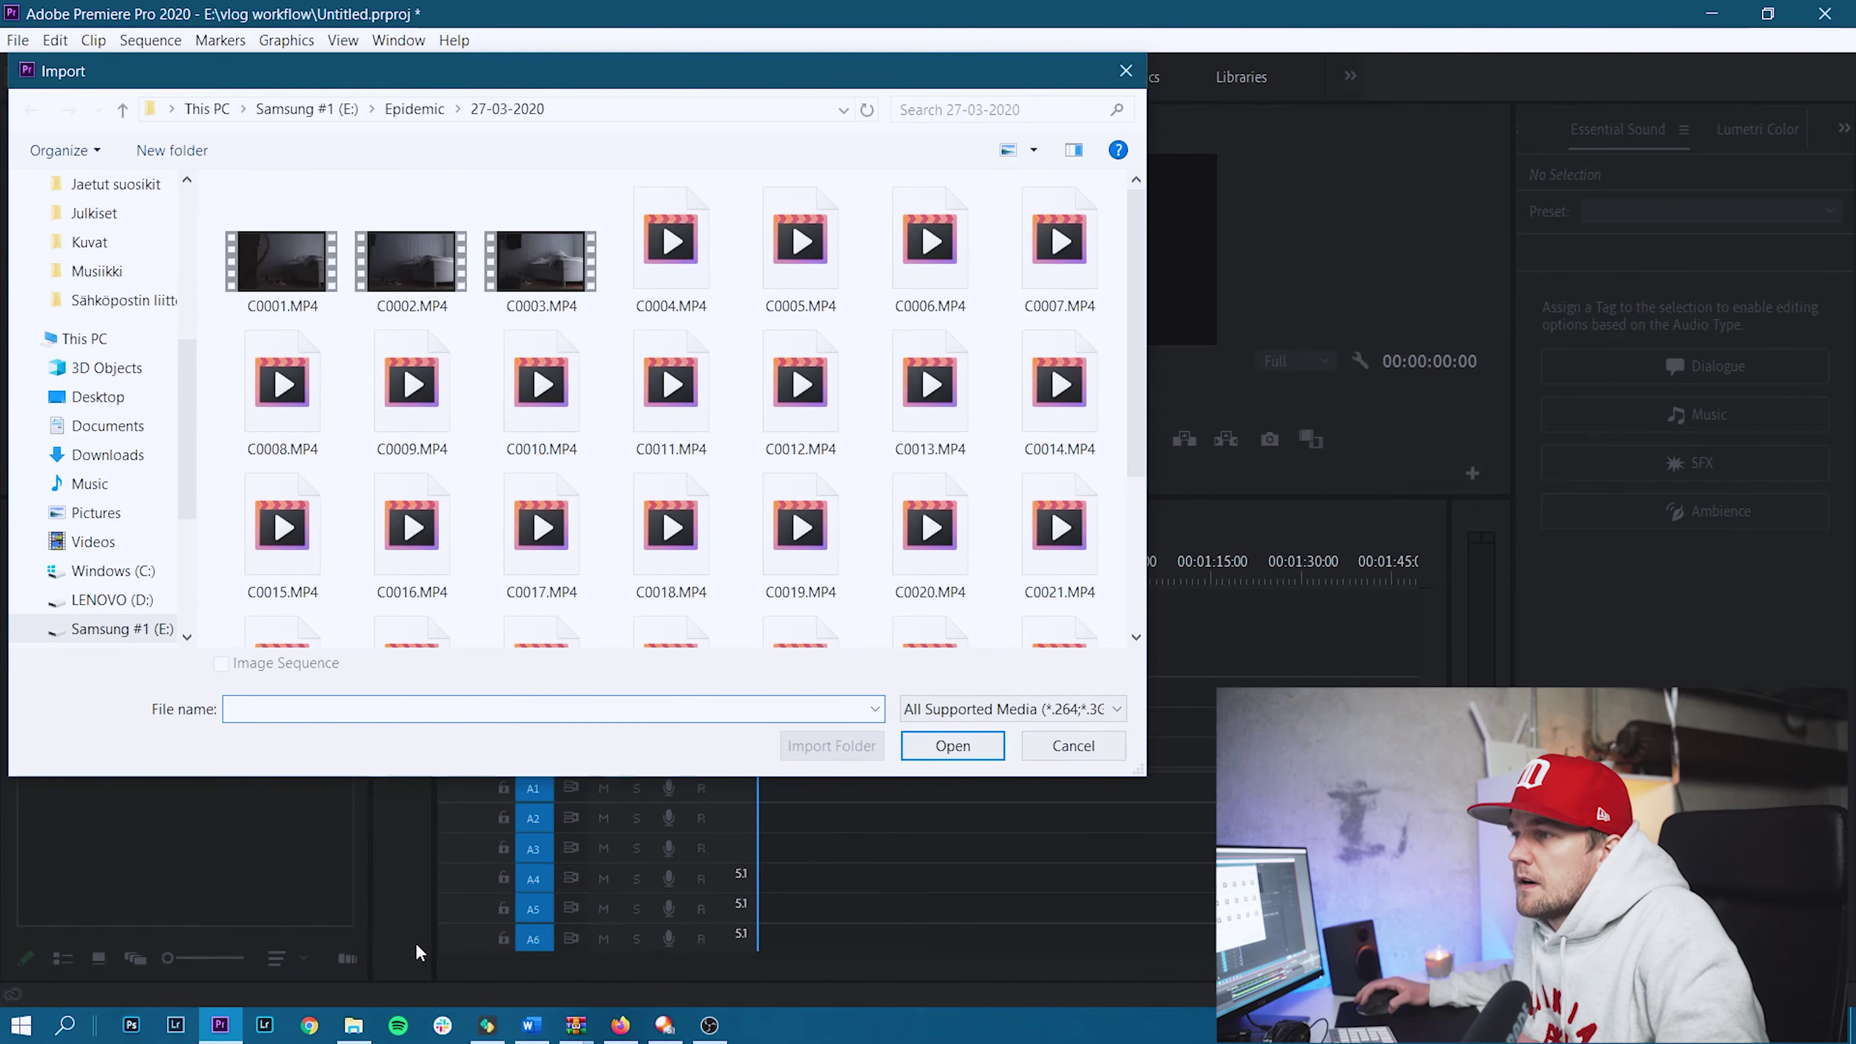
left_click(324, 115)
scroll(358, 570, "down", 3)
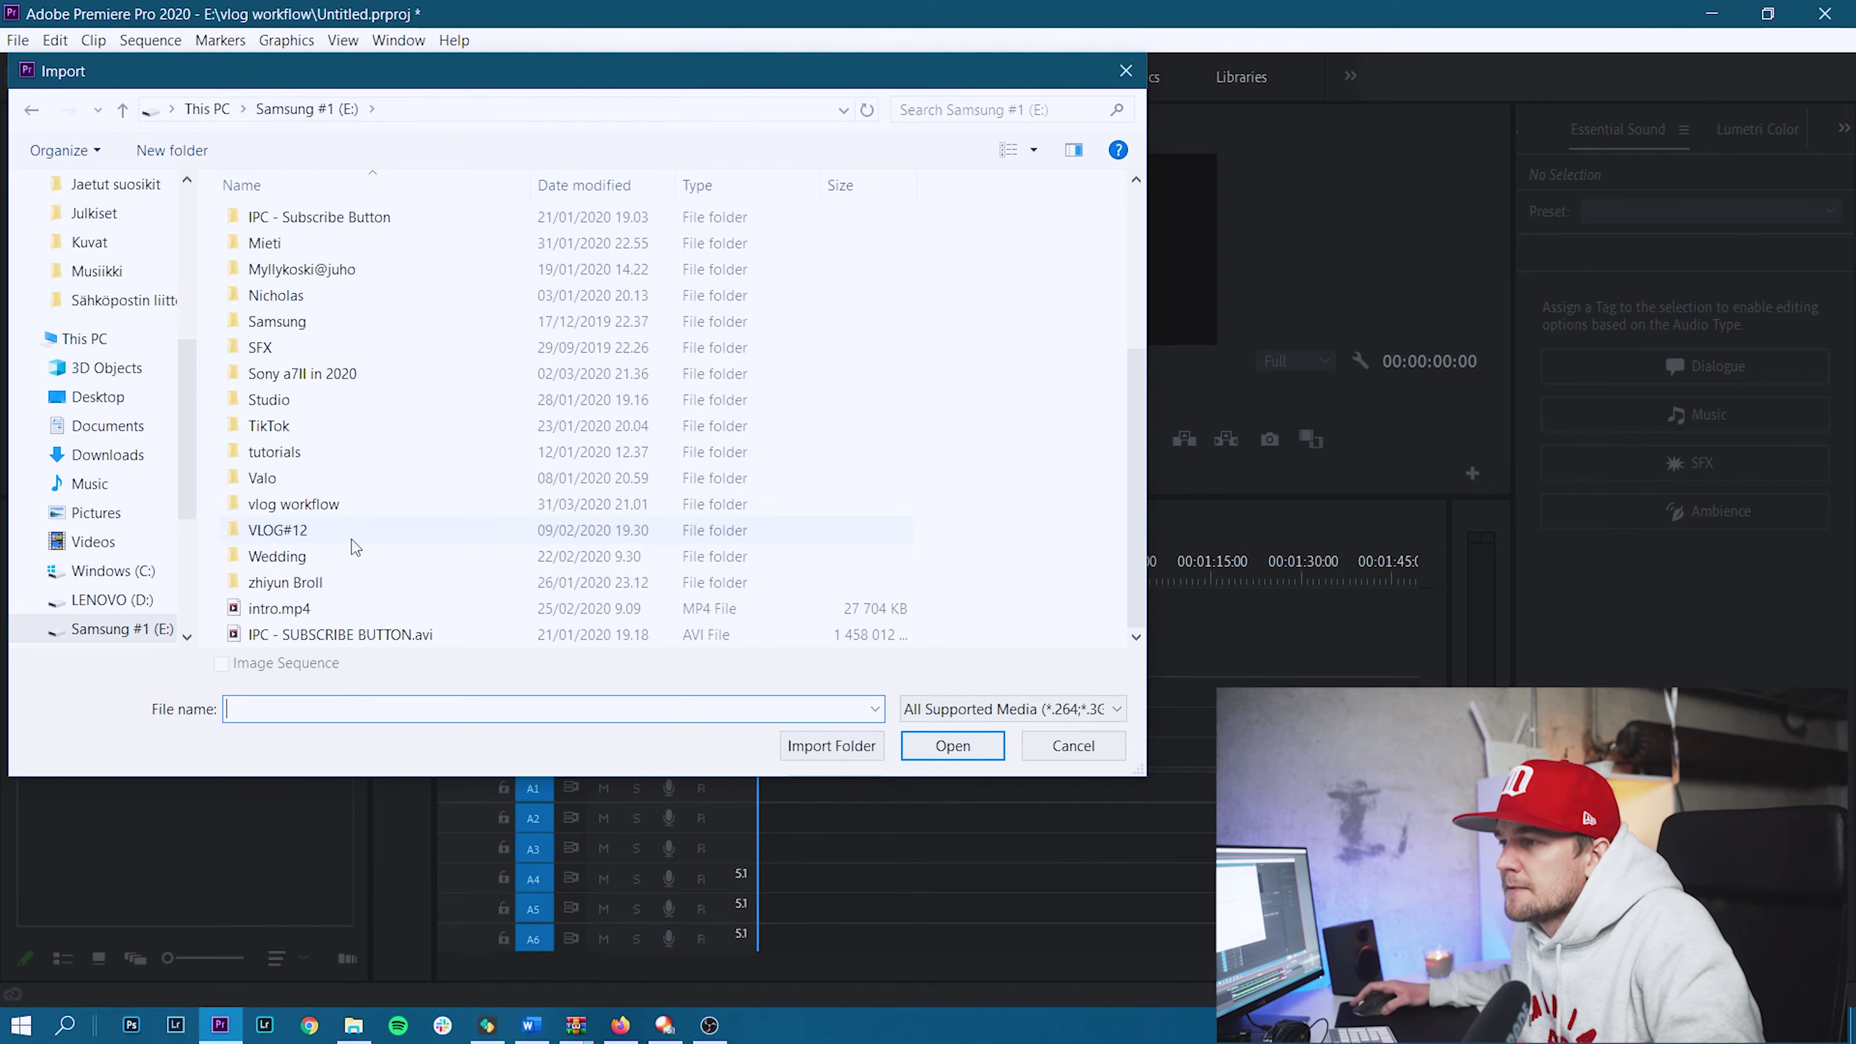
double_click(321, 504)
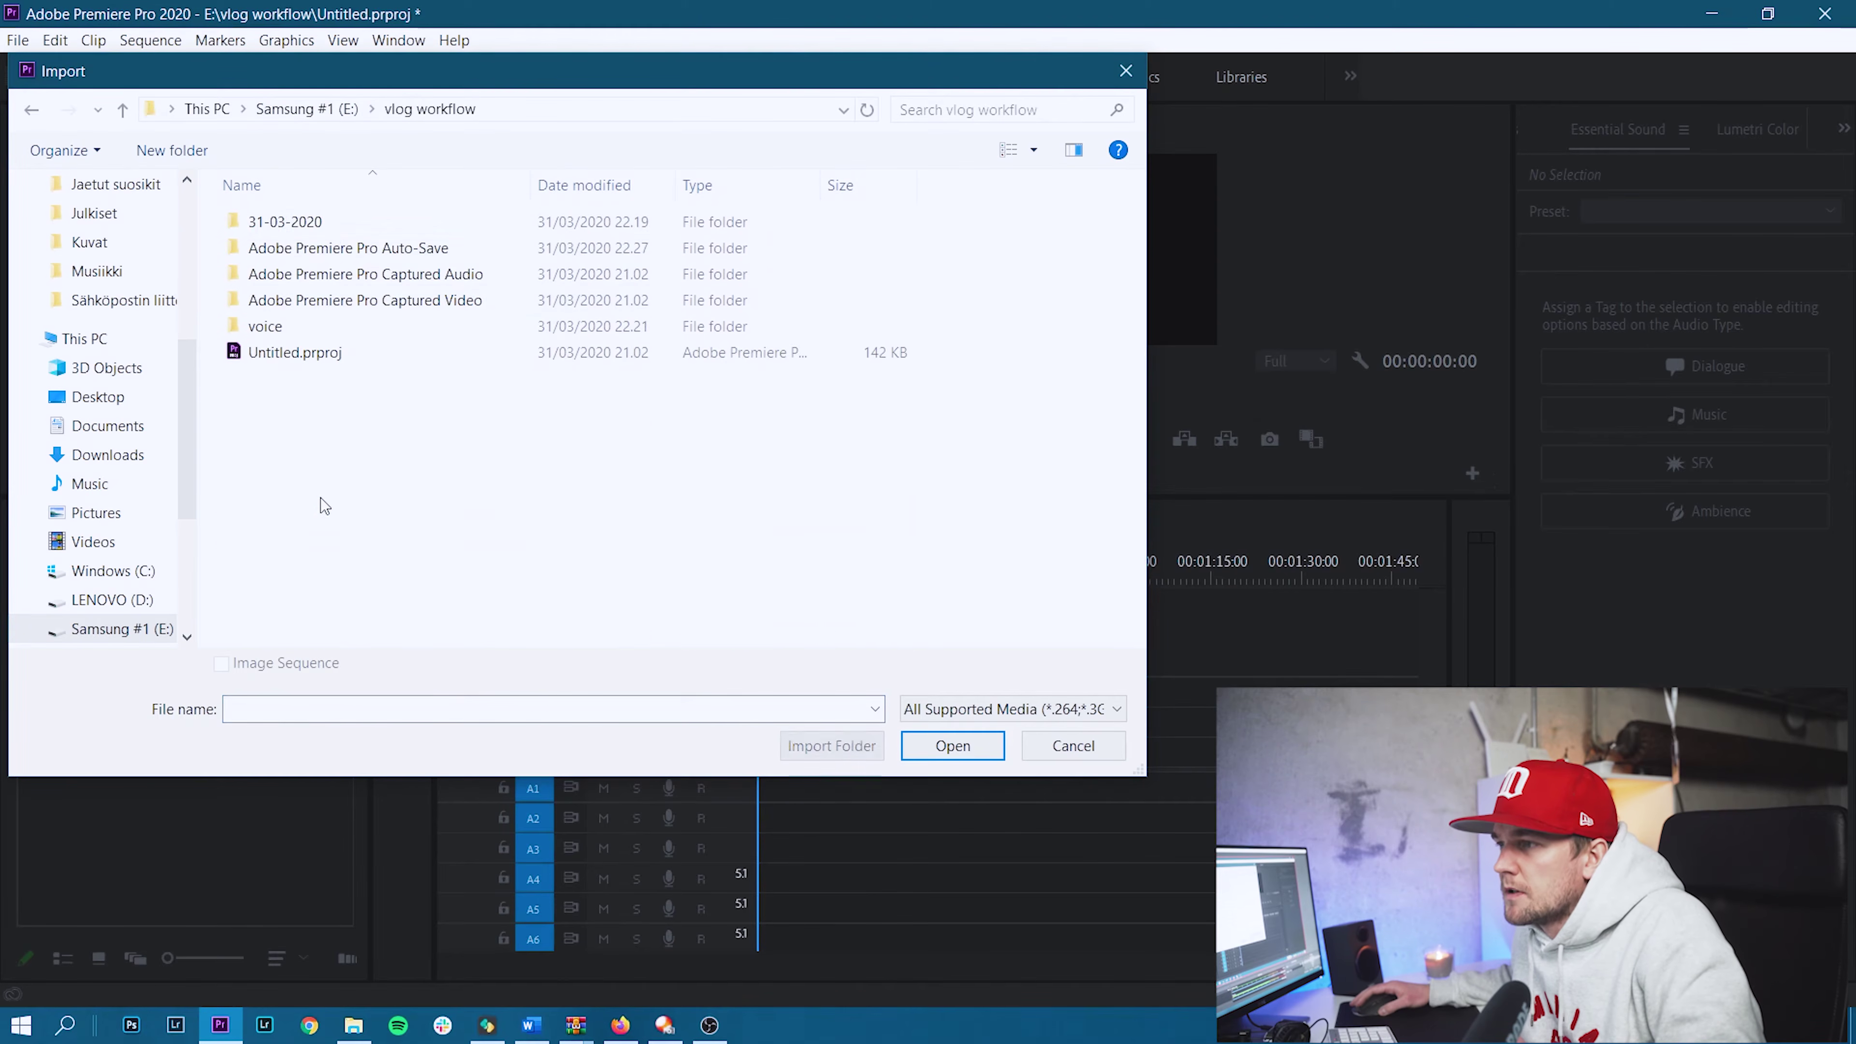
double_click(330, 226)
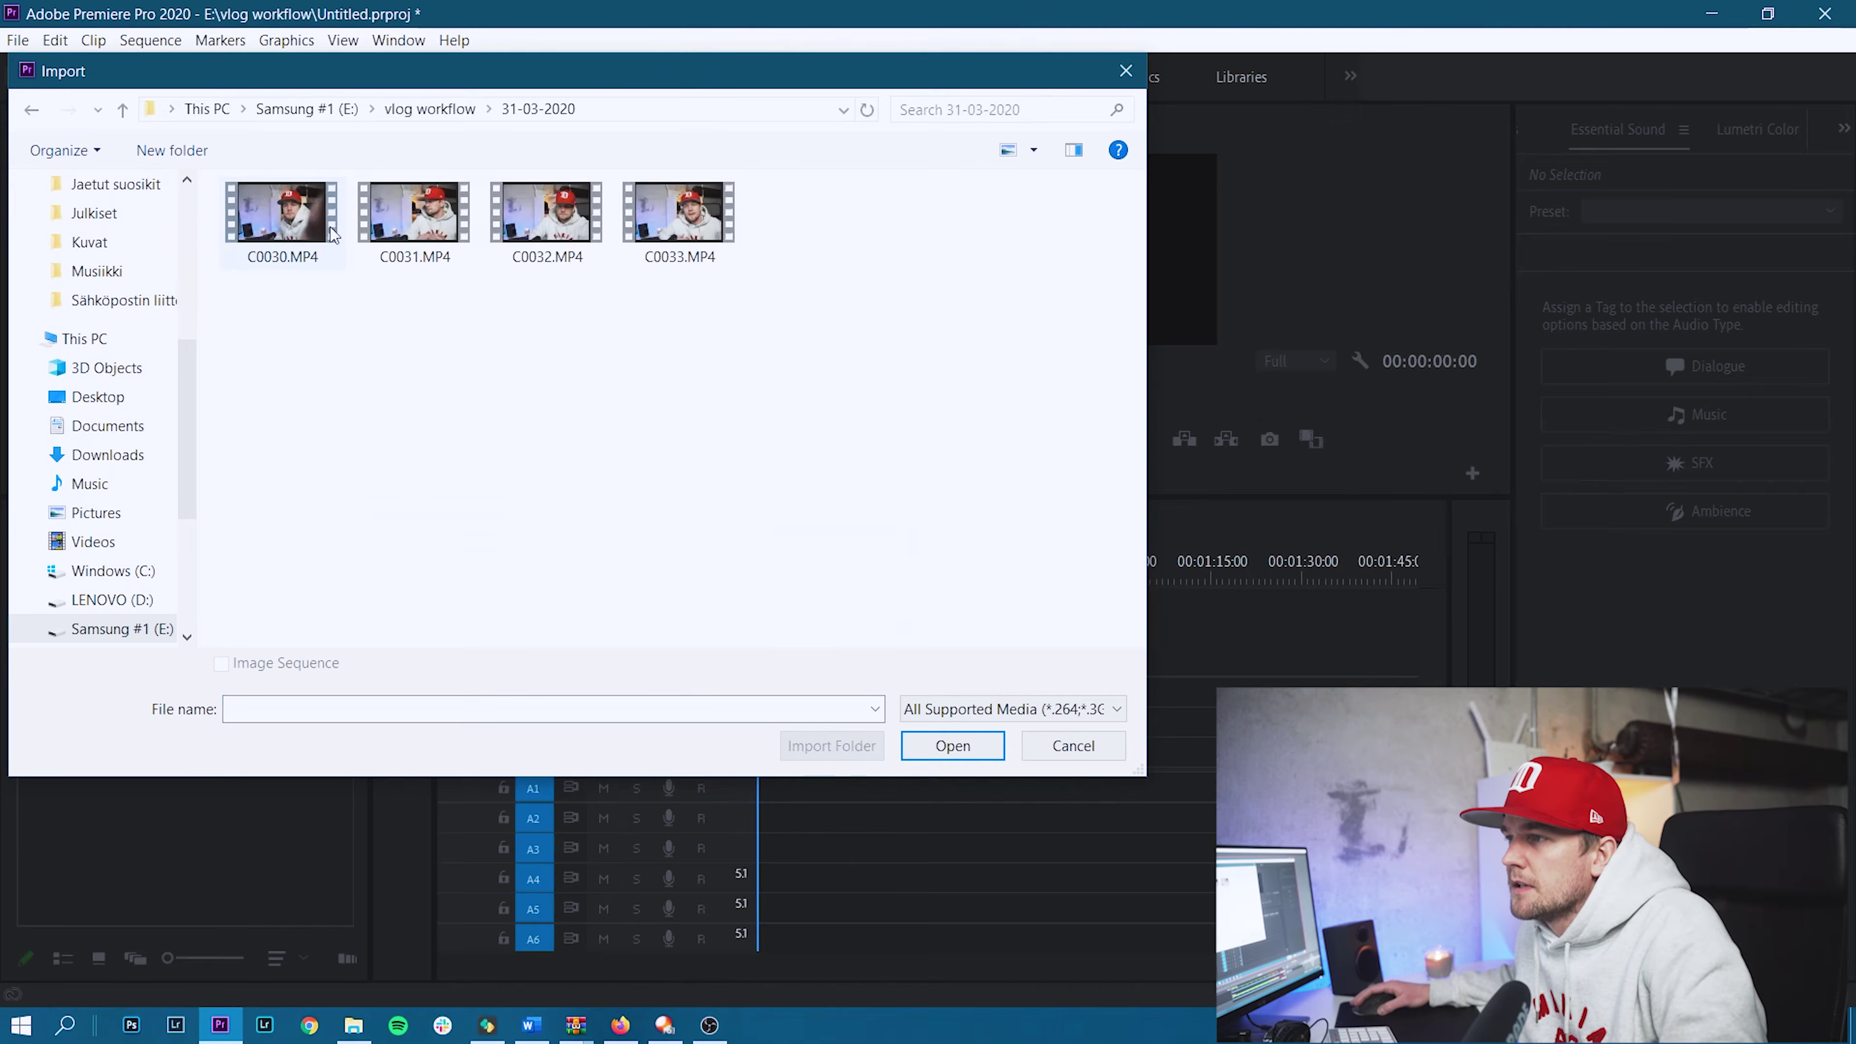
key("ctrl+a")
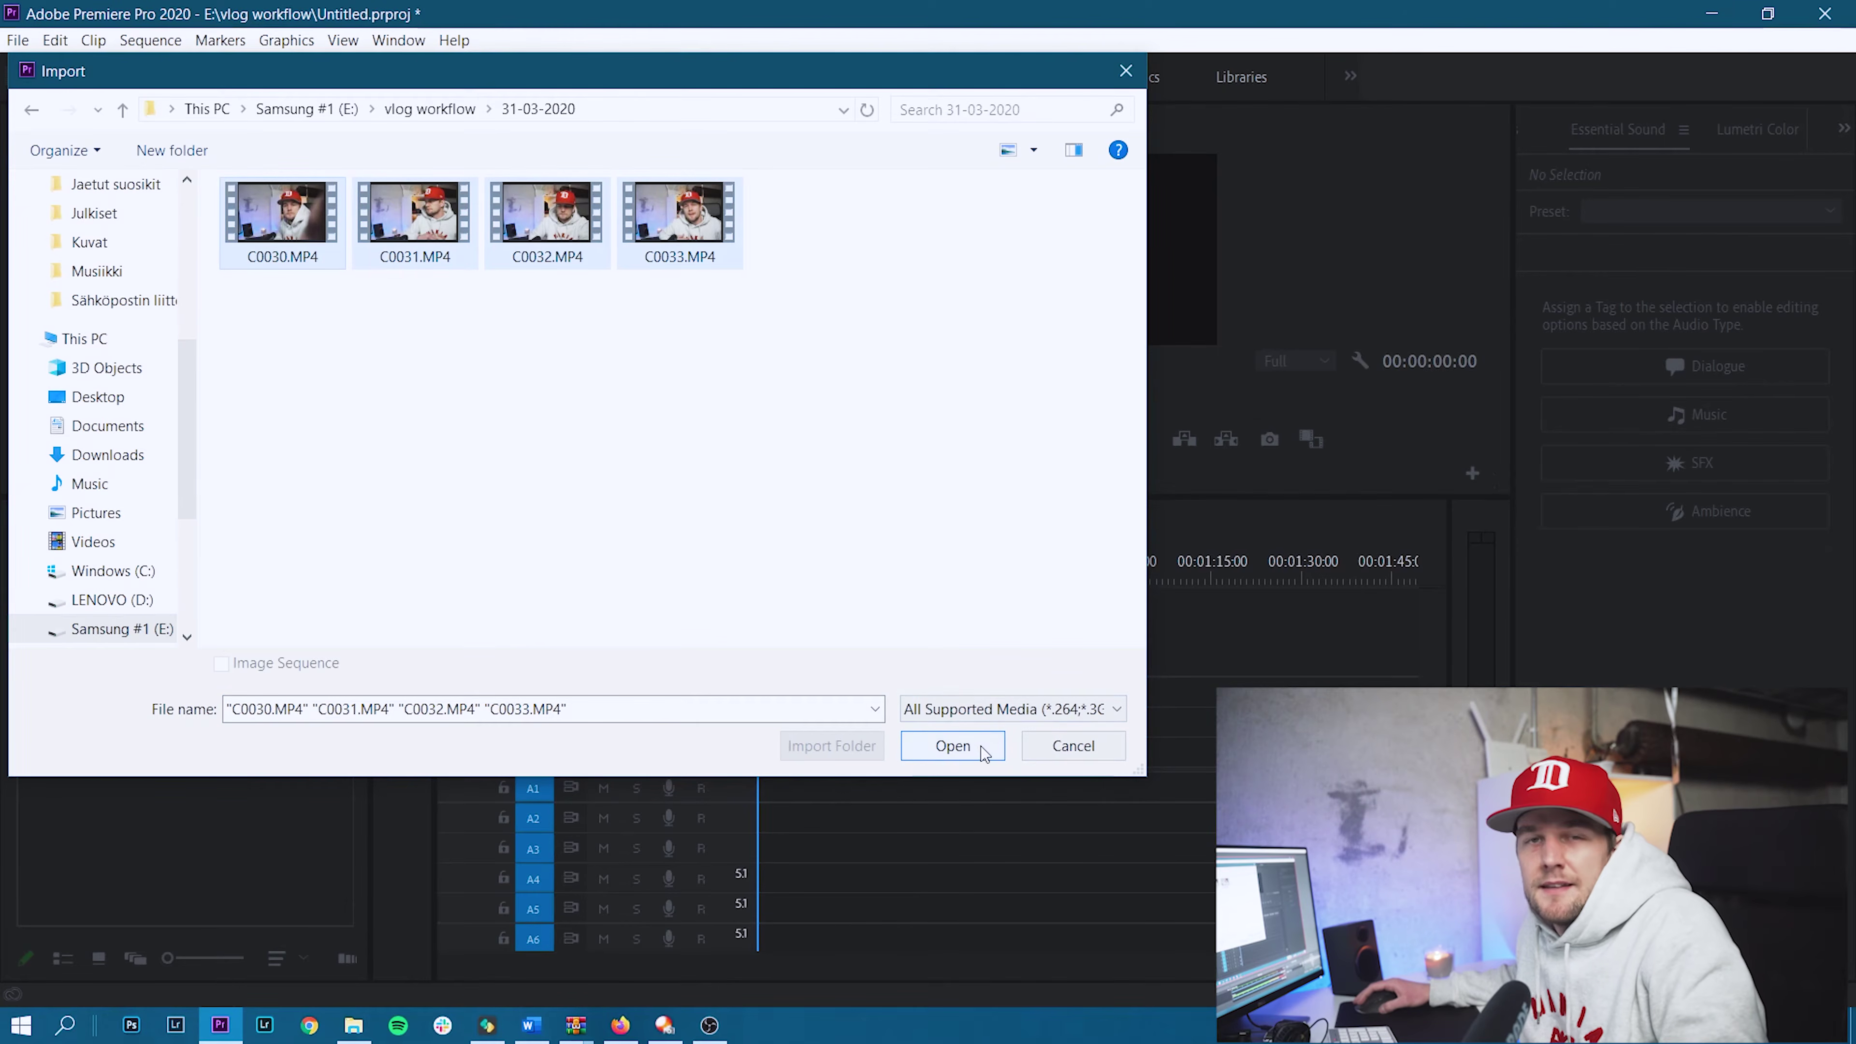
left_click(952, 746)
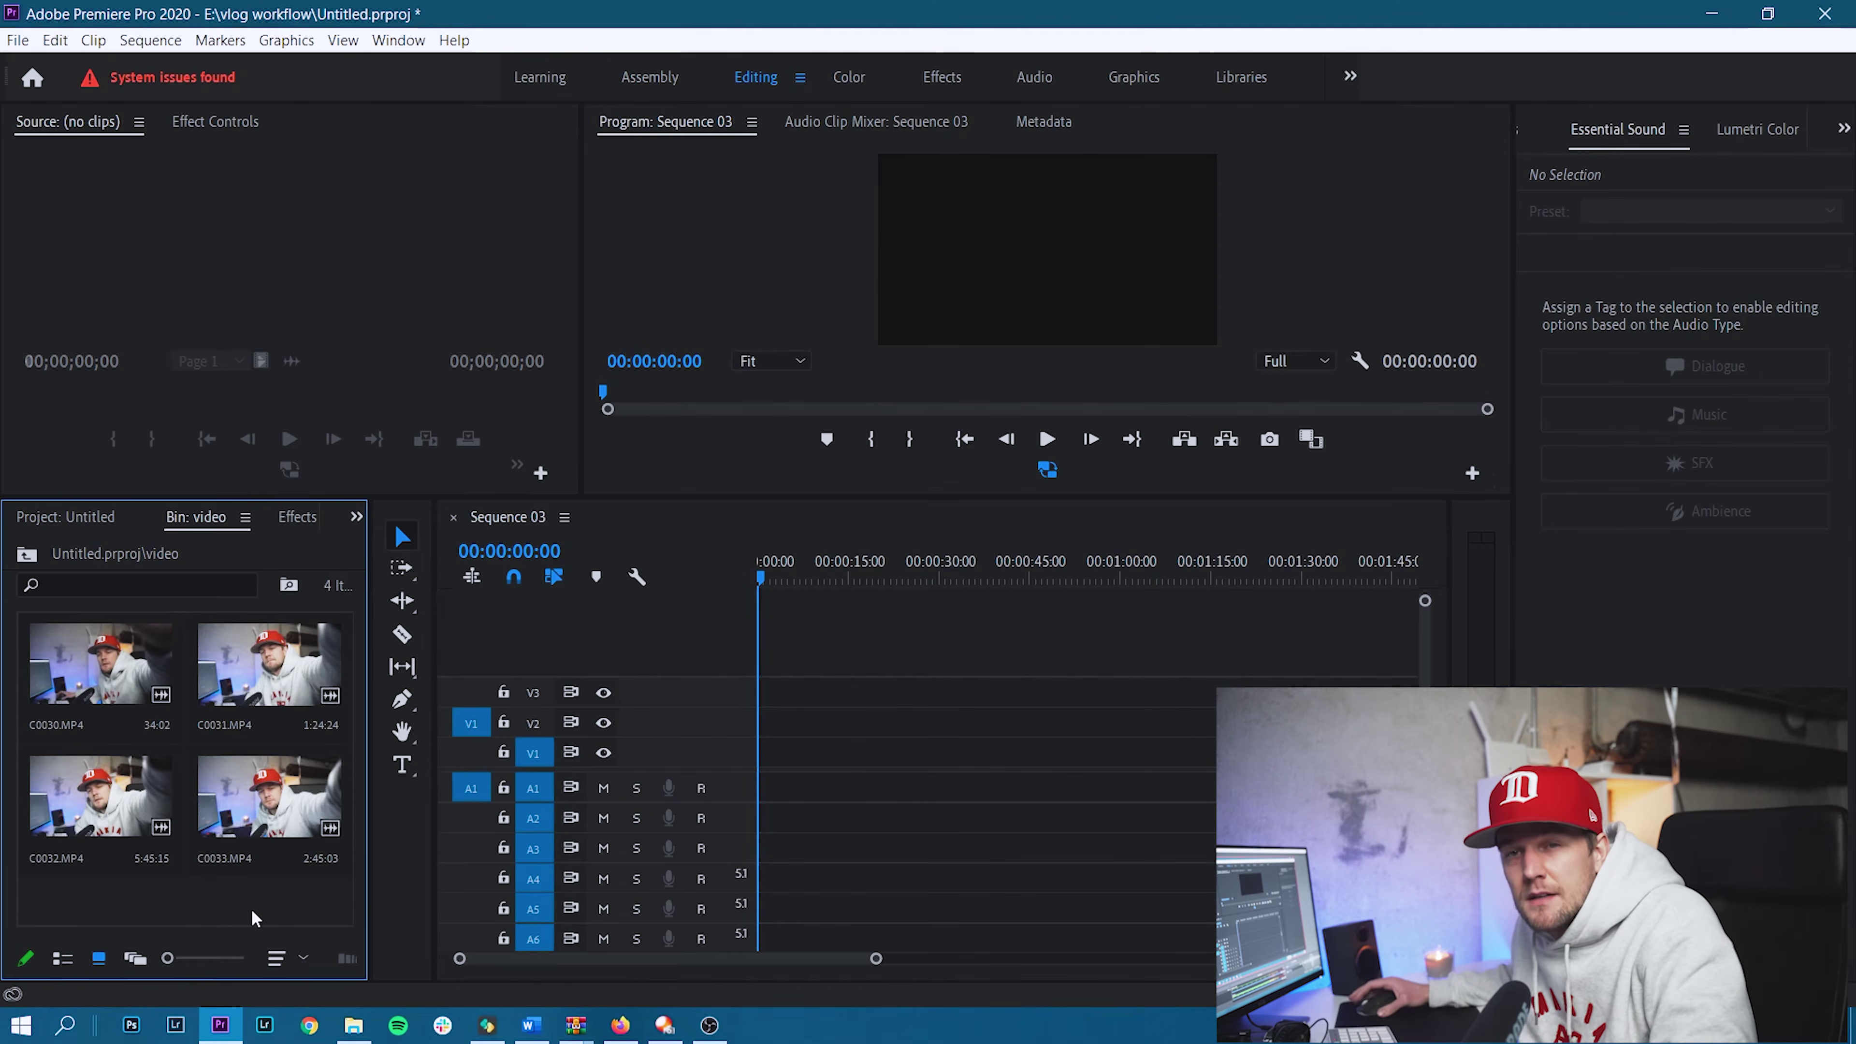
Create a bin named "25," inside the video bin.
right_click(181, 894)
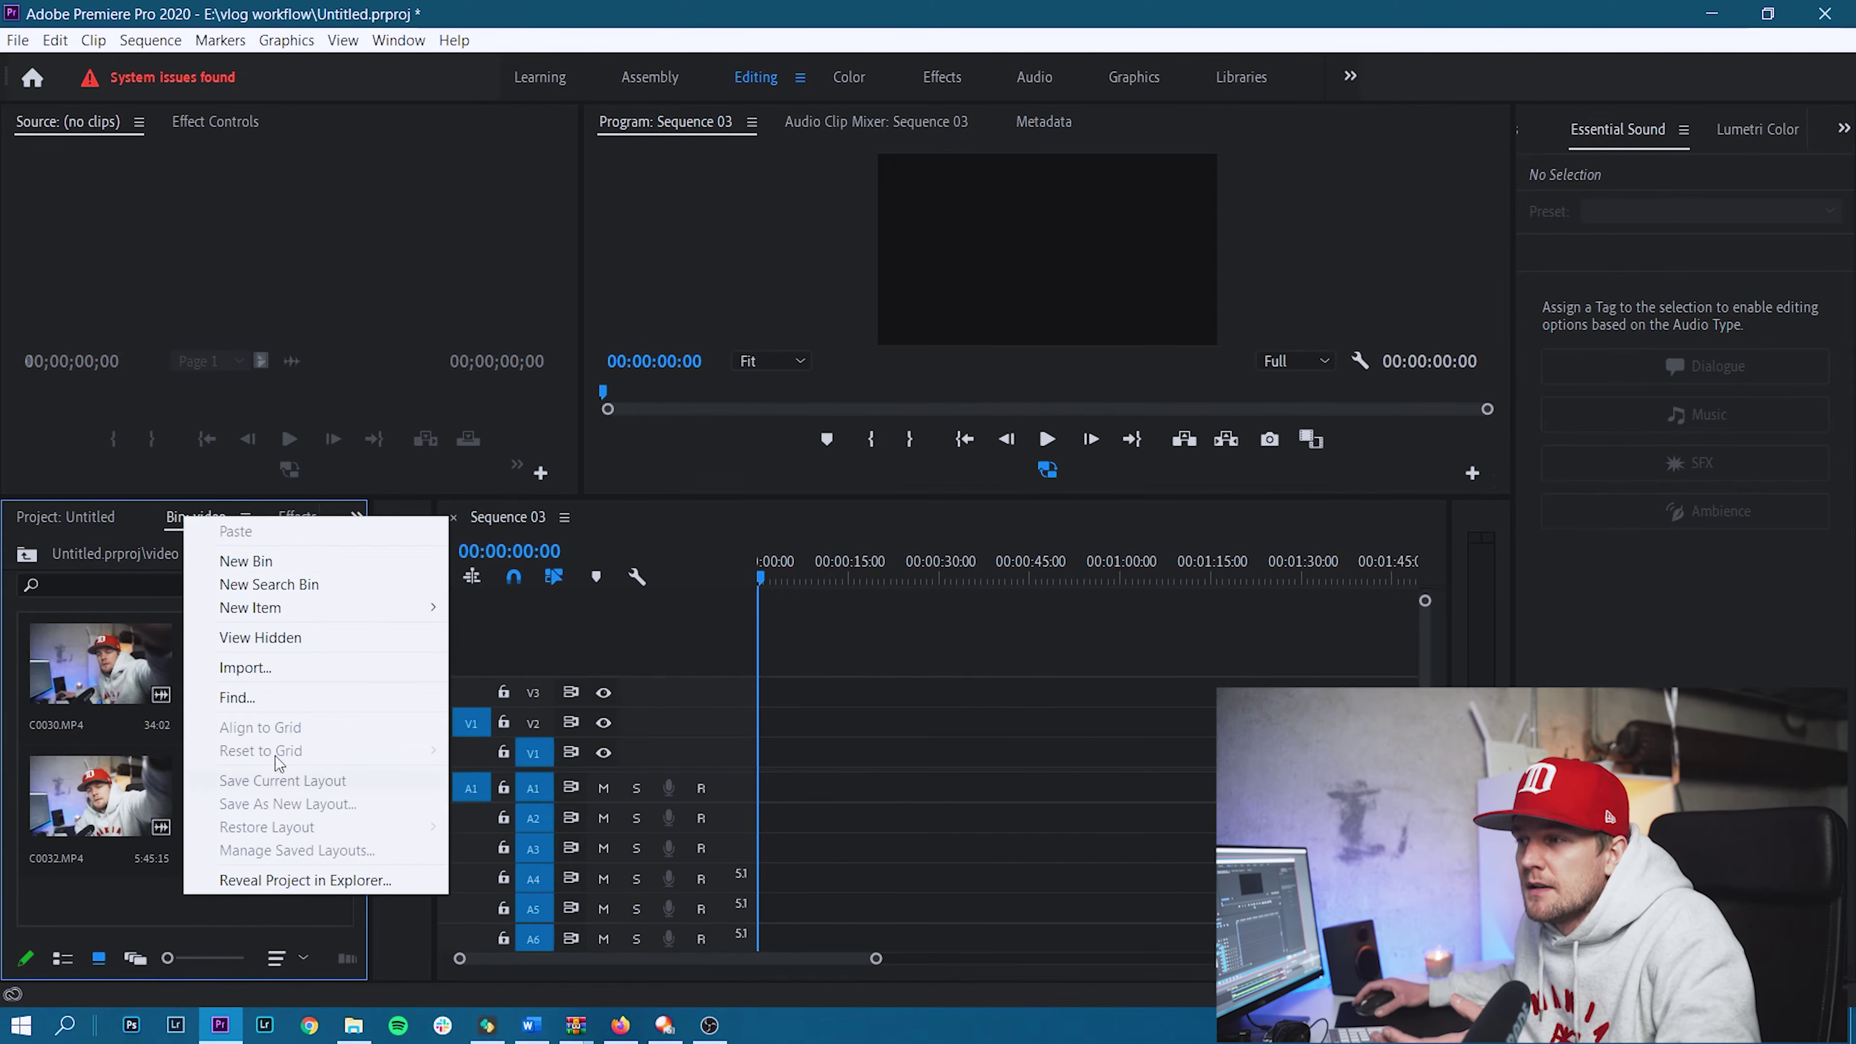
left_click(327, 564)
type("22")
key("BackSpace")
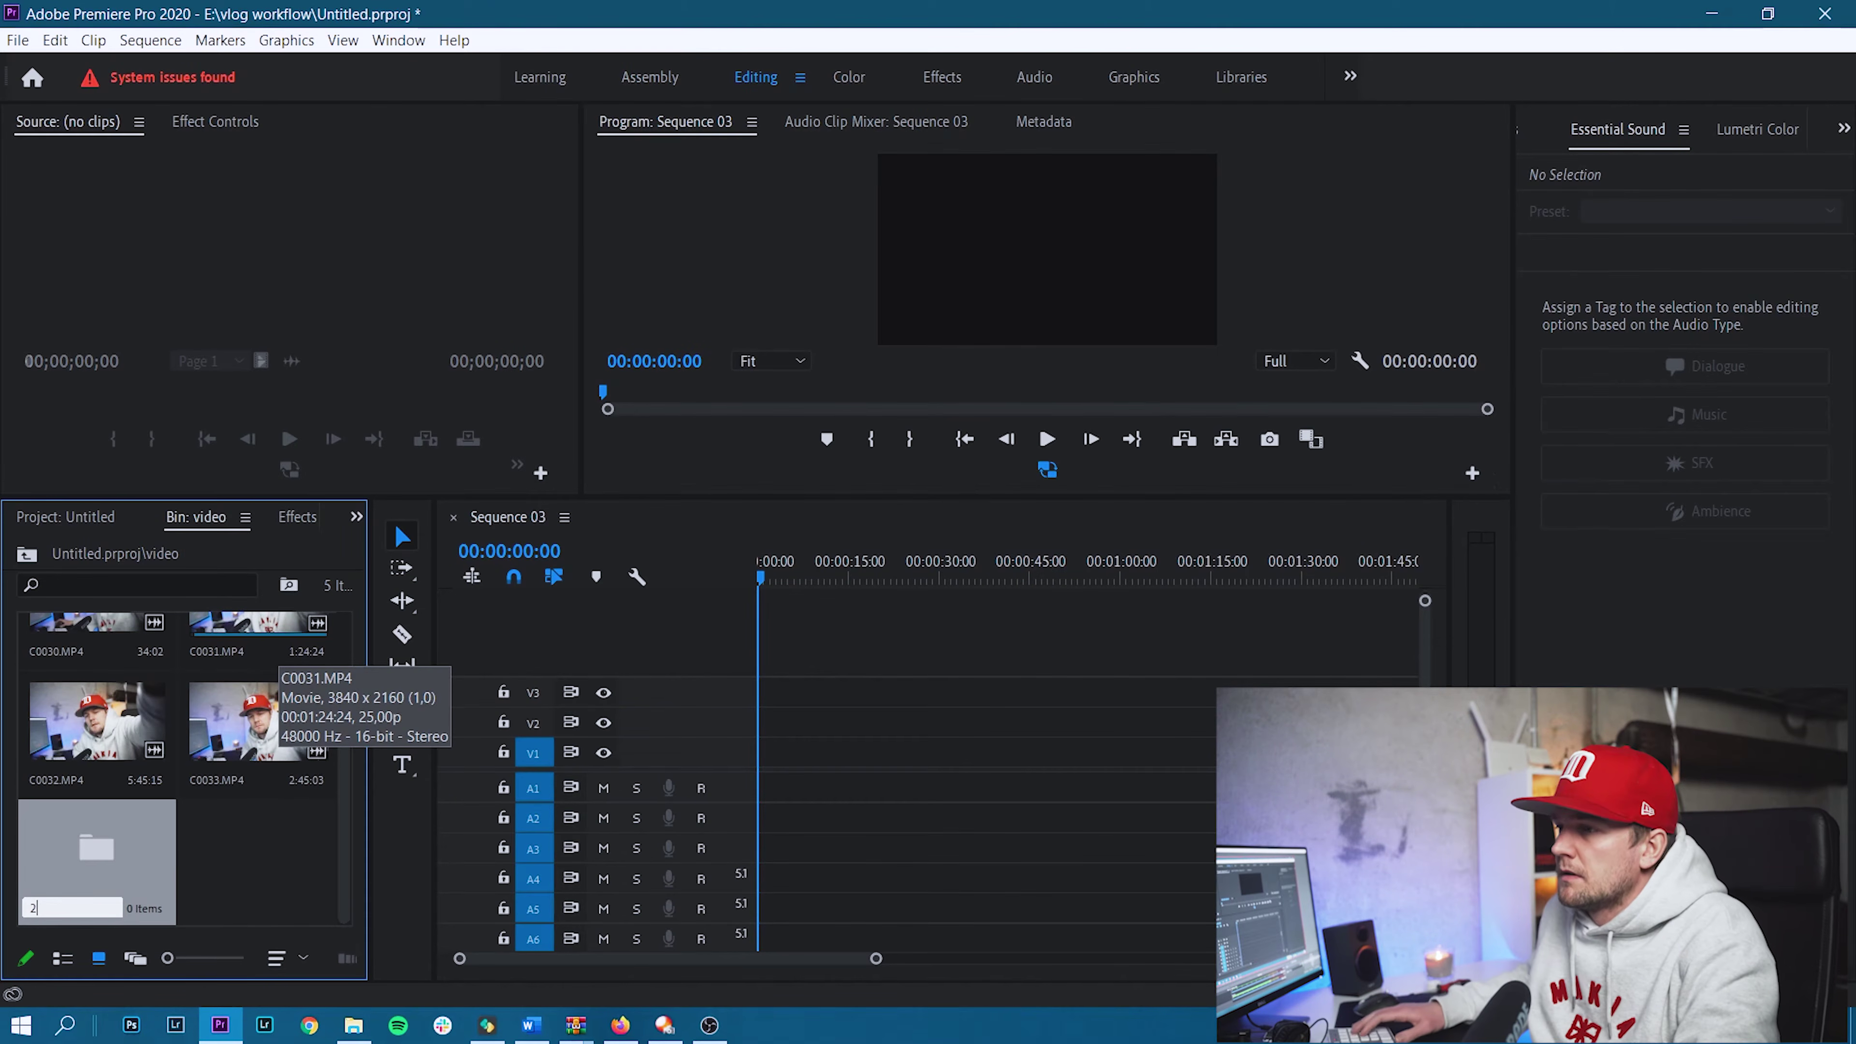
type("5,")
key("Return")
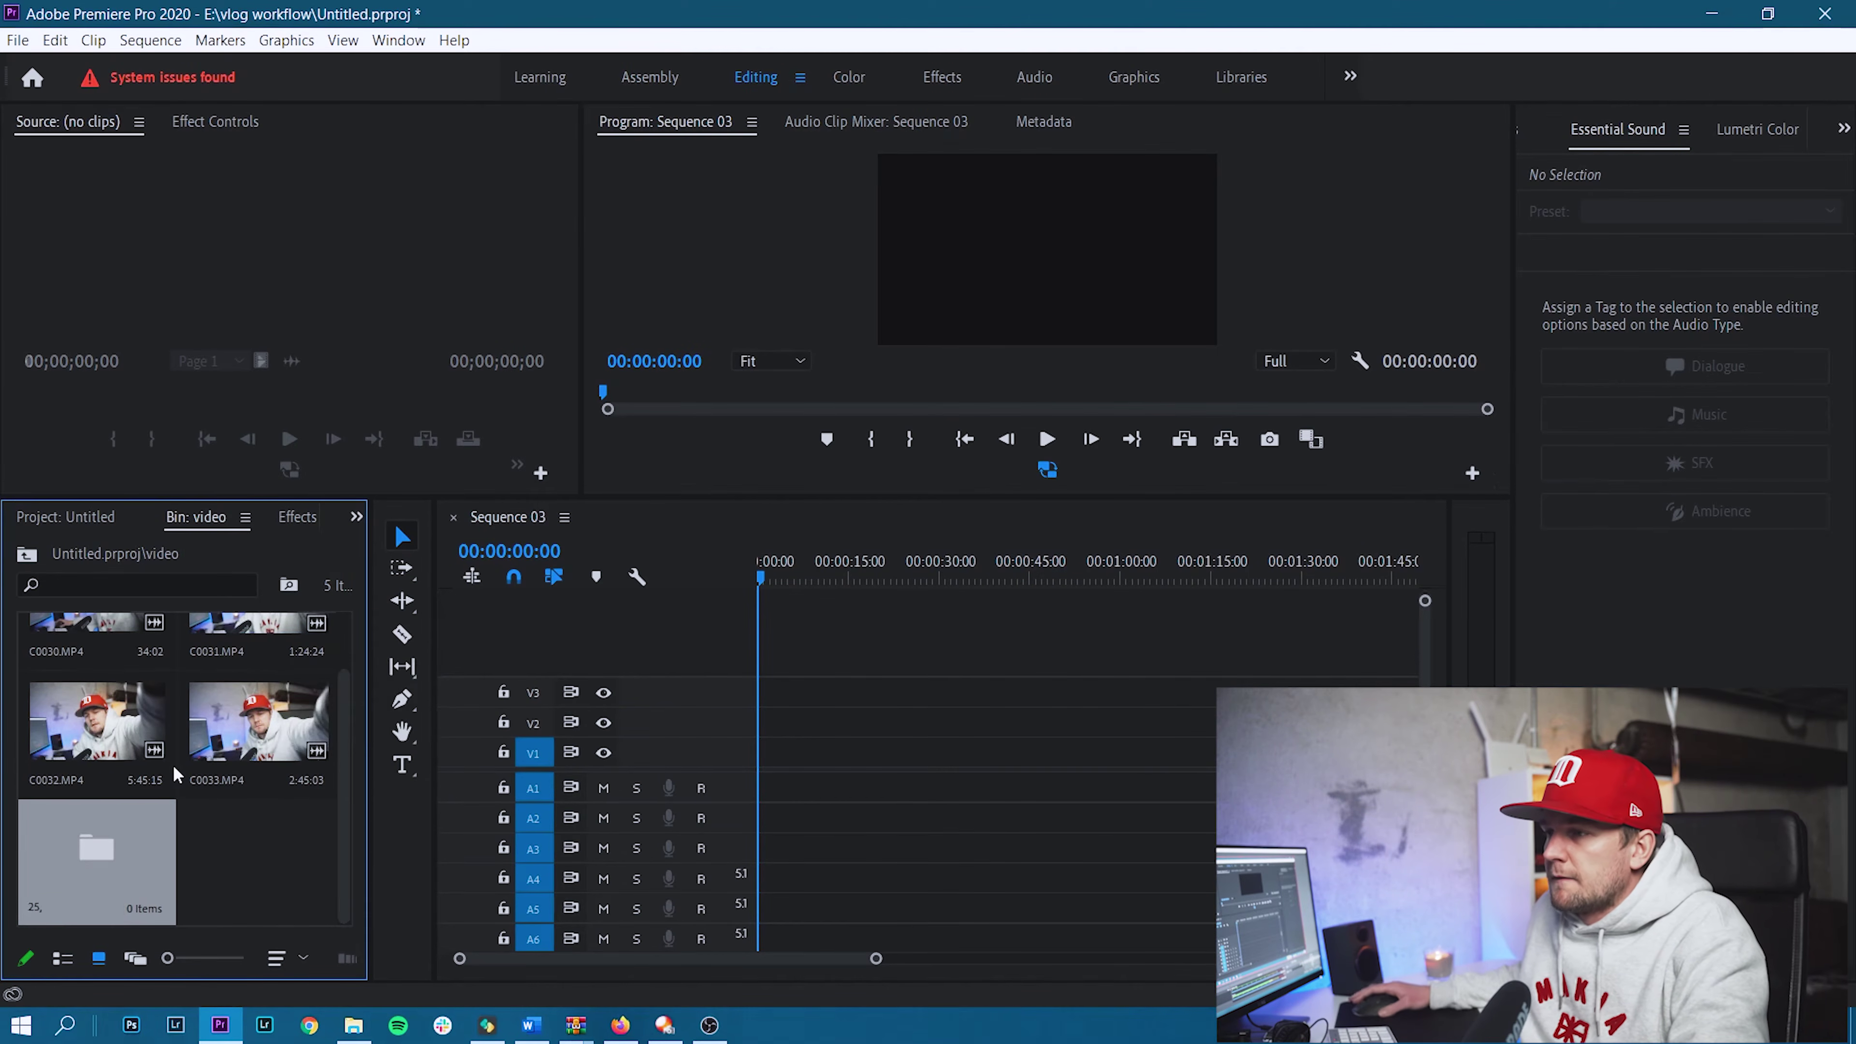
Create a second bin named "100" inside the video bin.
right_click(233, 853)
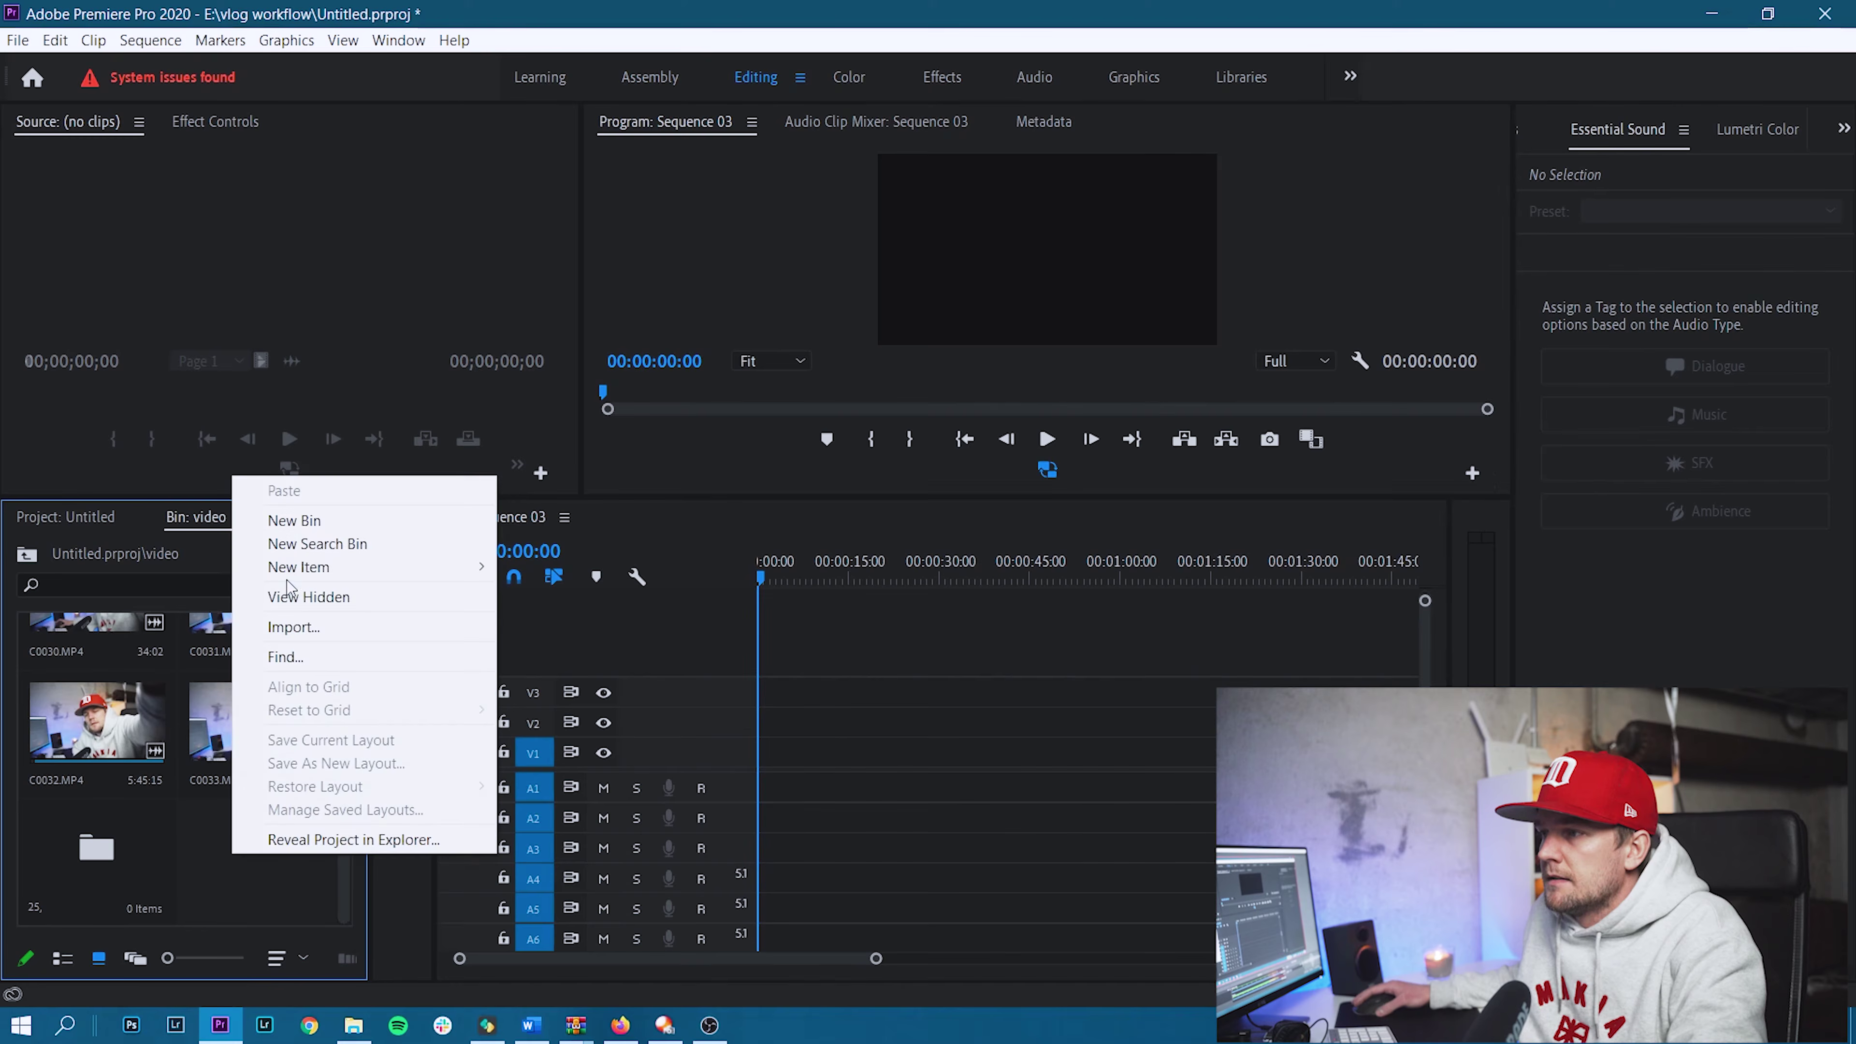
left_click(290, 521)
type("100")
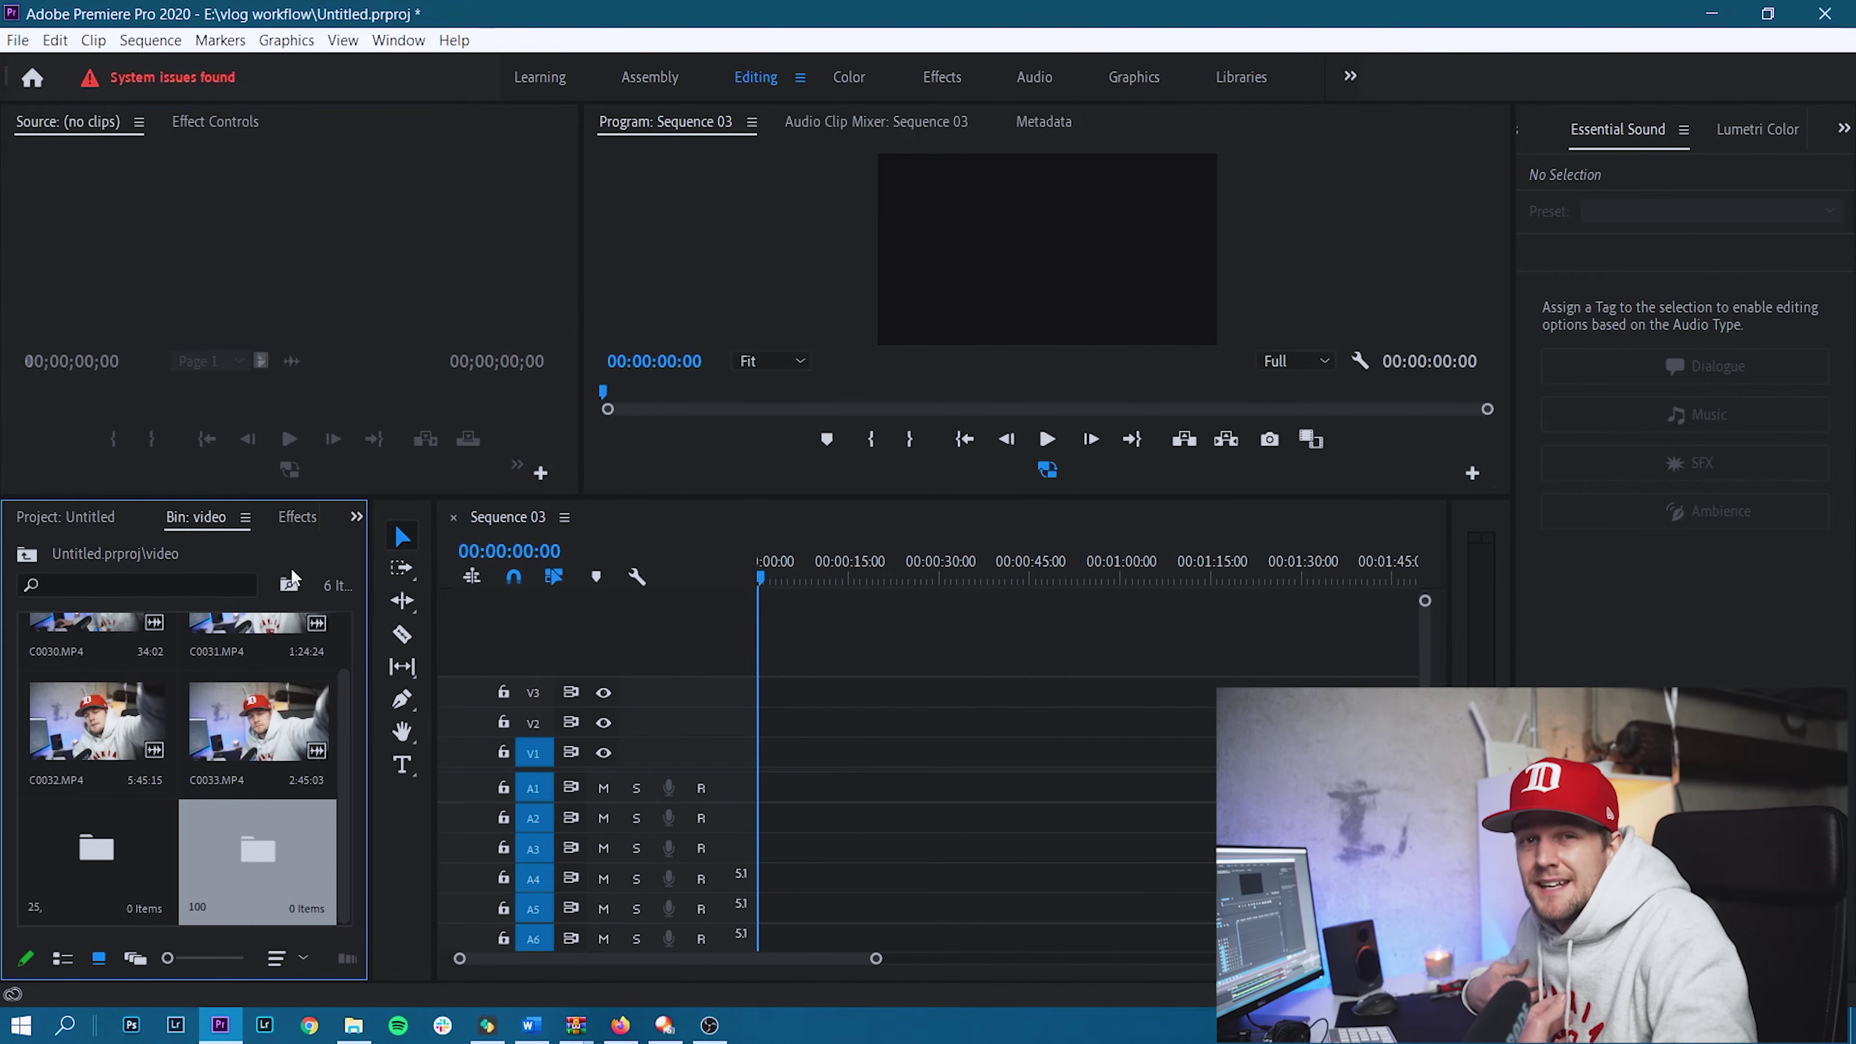
Show the video bin's contents as a list and give the 100 bin a green label.
key("ctrl+Page_Up")
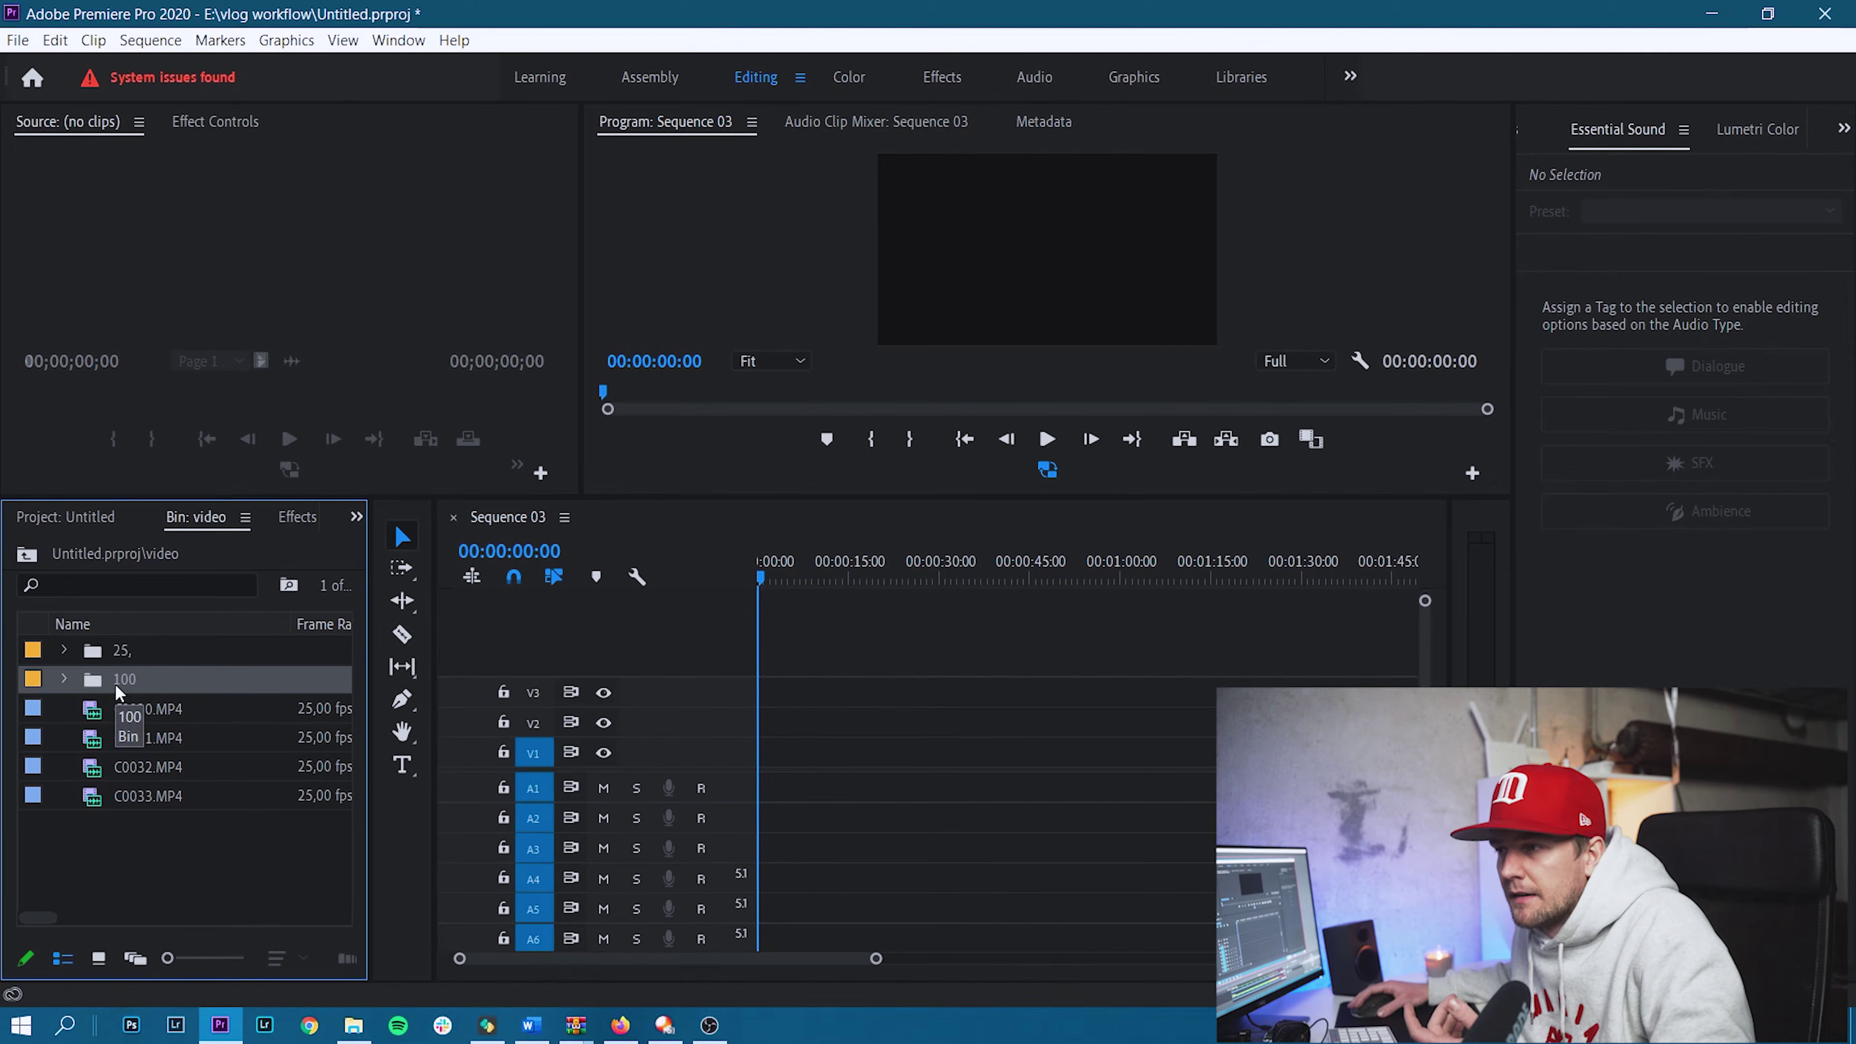
right_click(40, 680)
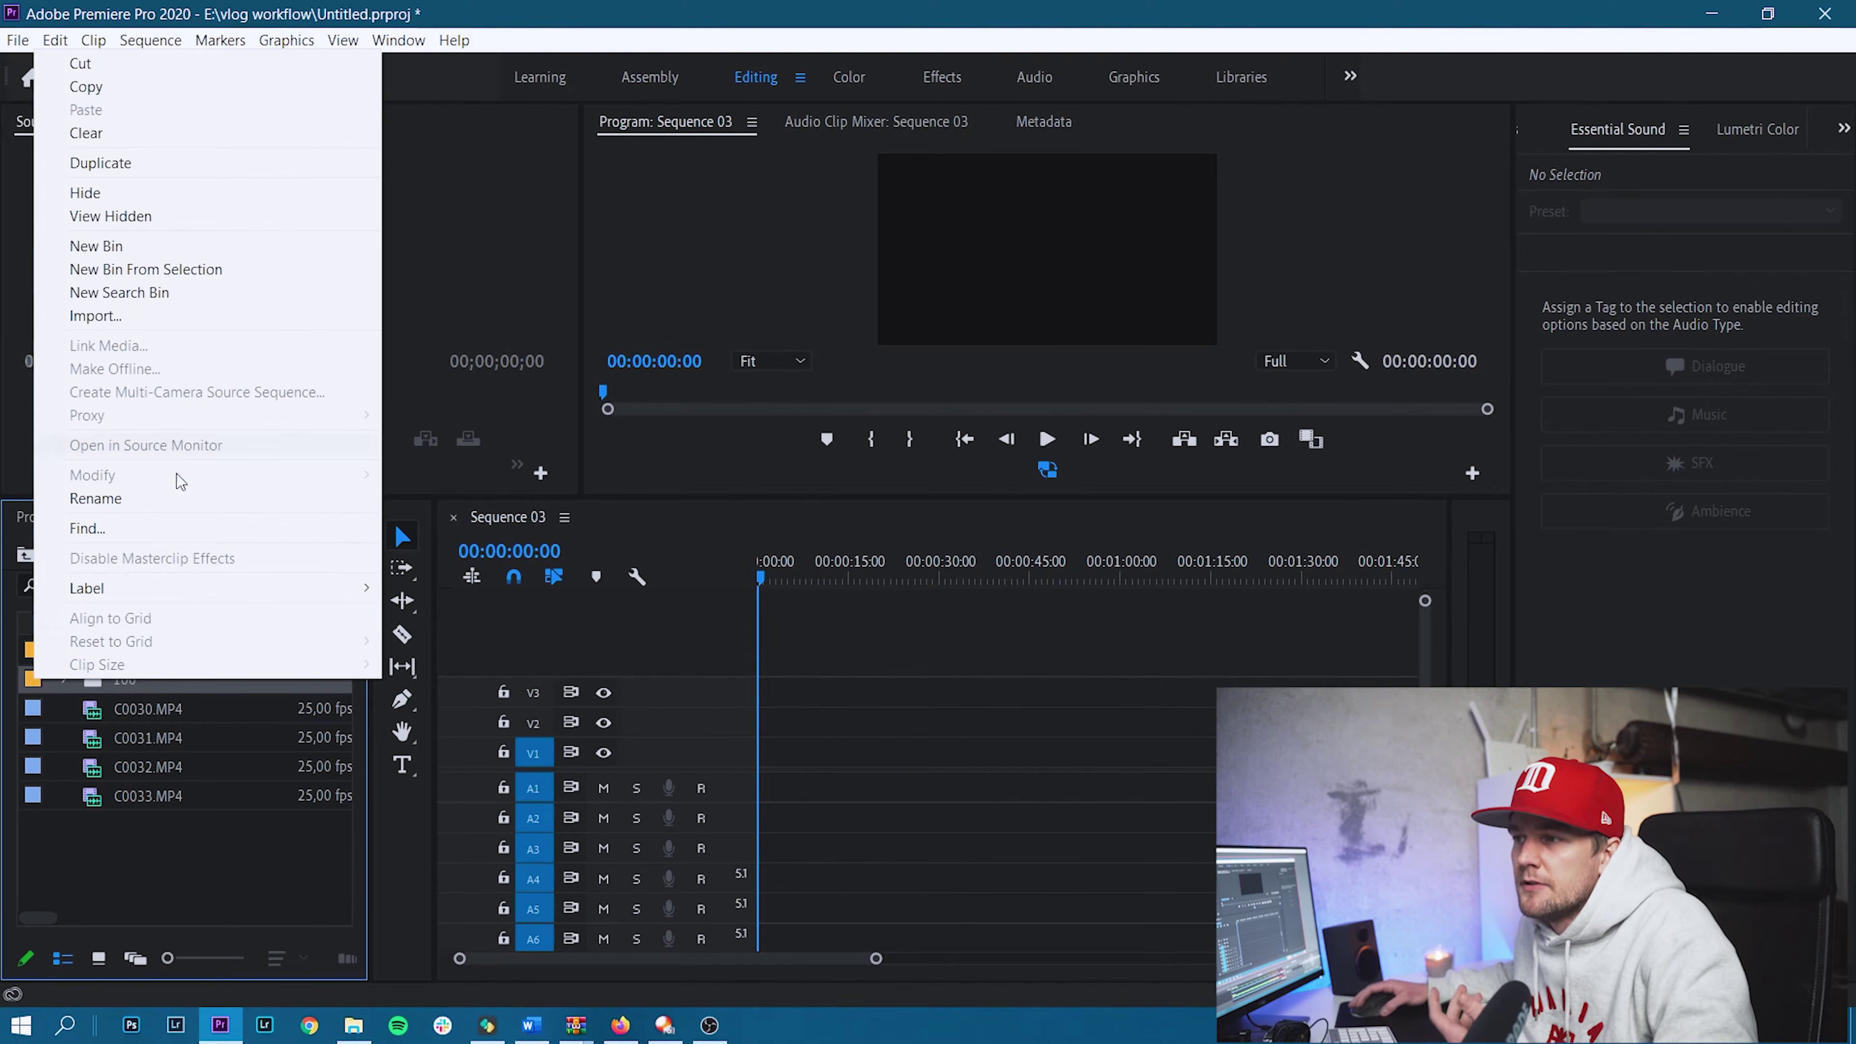
mouse_move(153, 589)
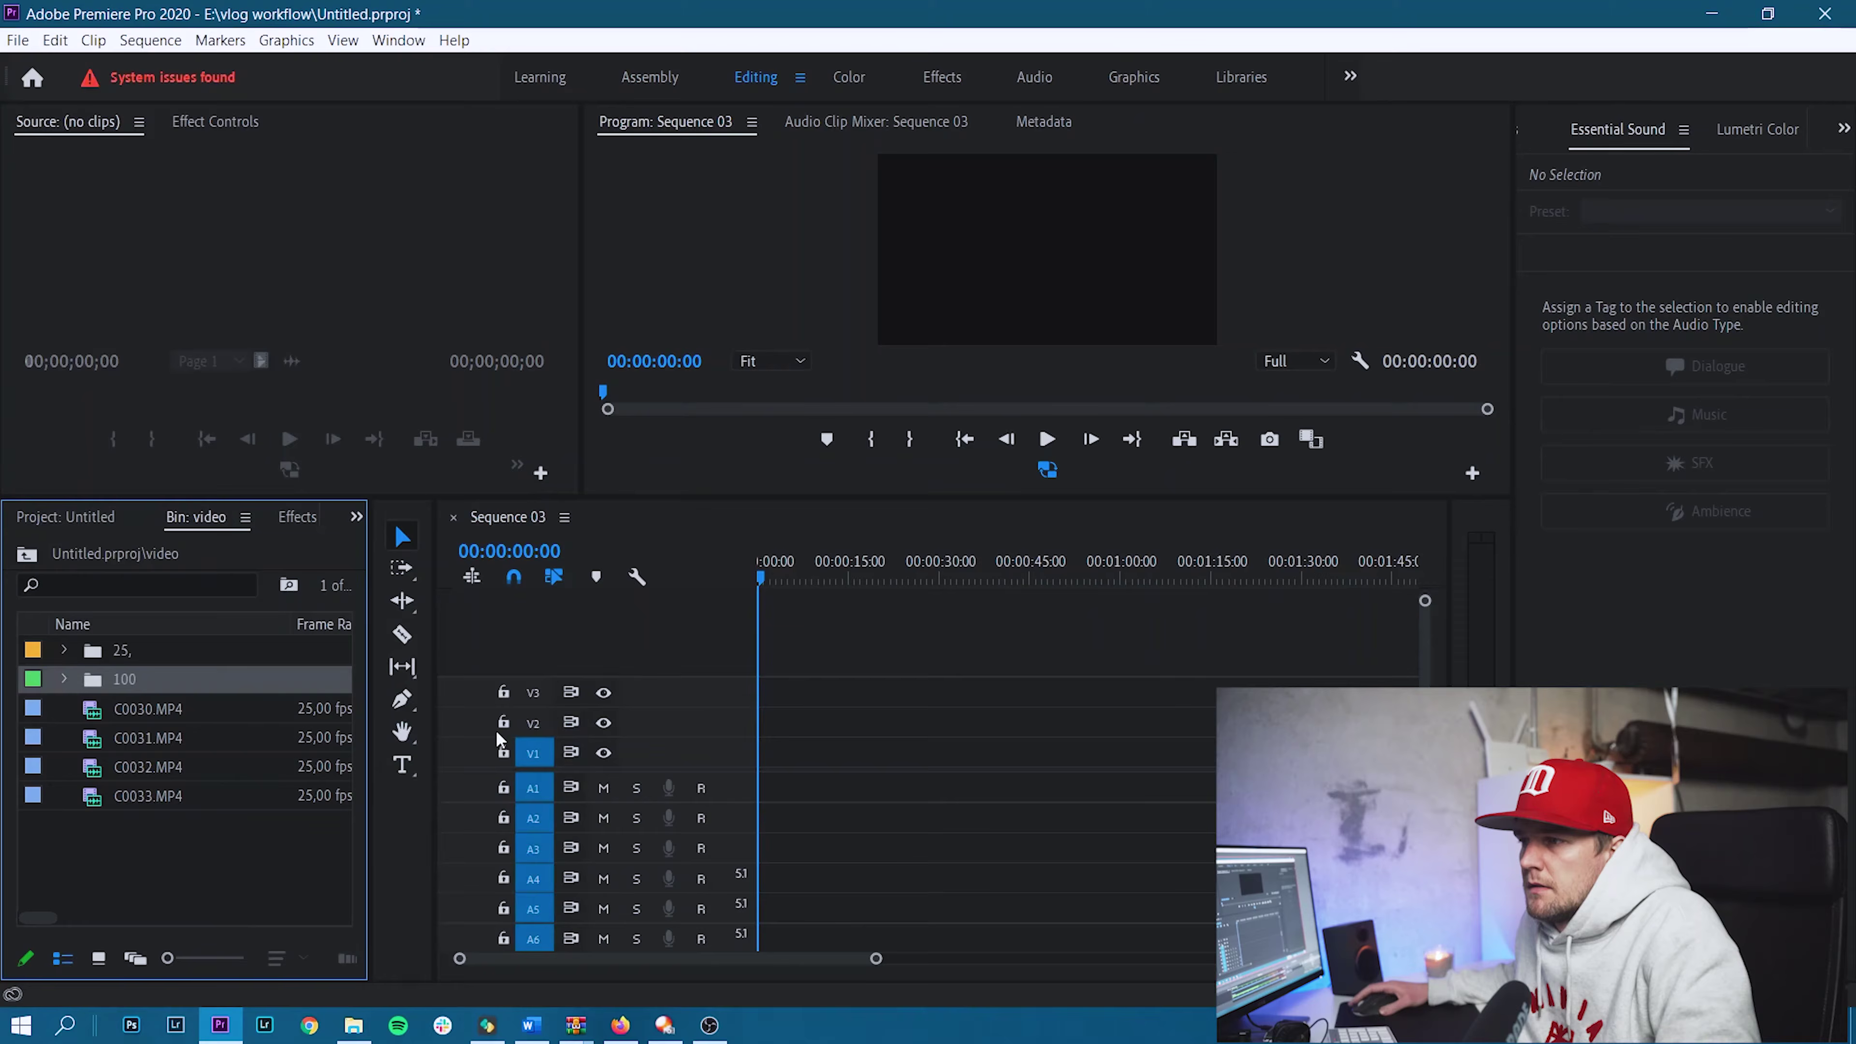
Move the four clips C0030.MP4 to C0033.MP4 into the "25," bin.
left_click(222, 874)
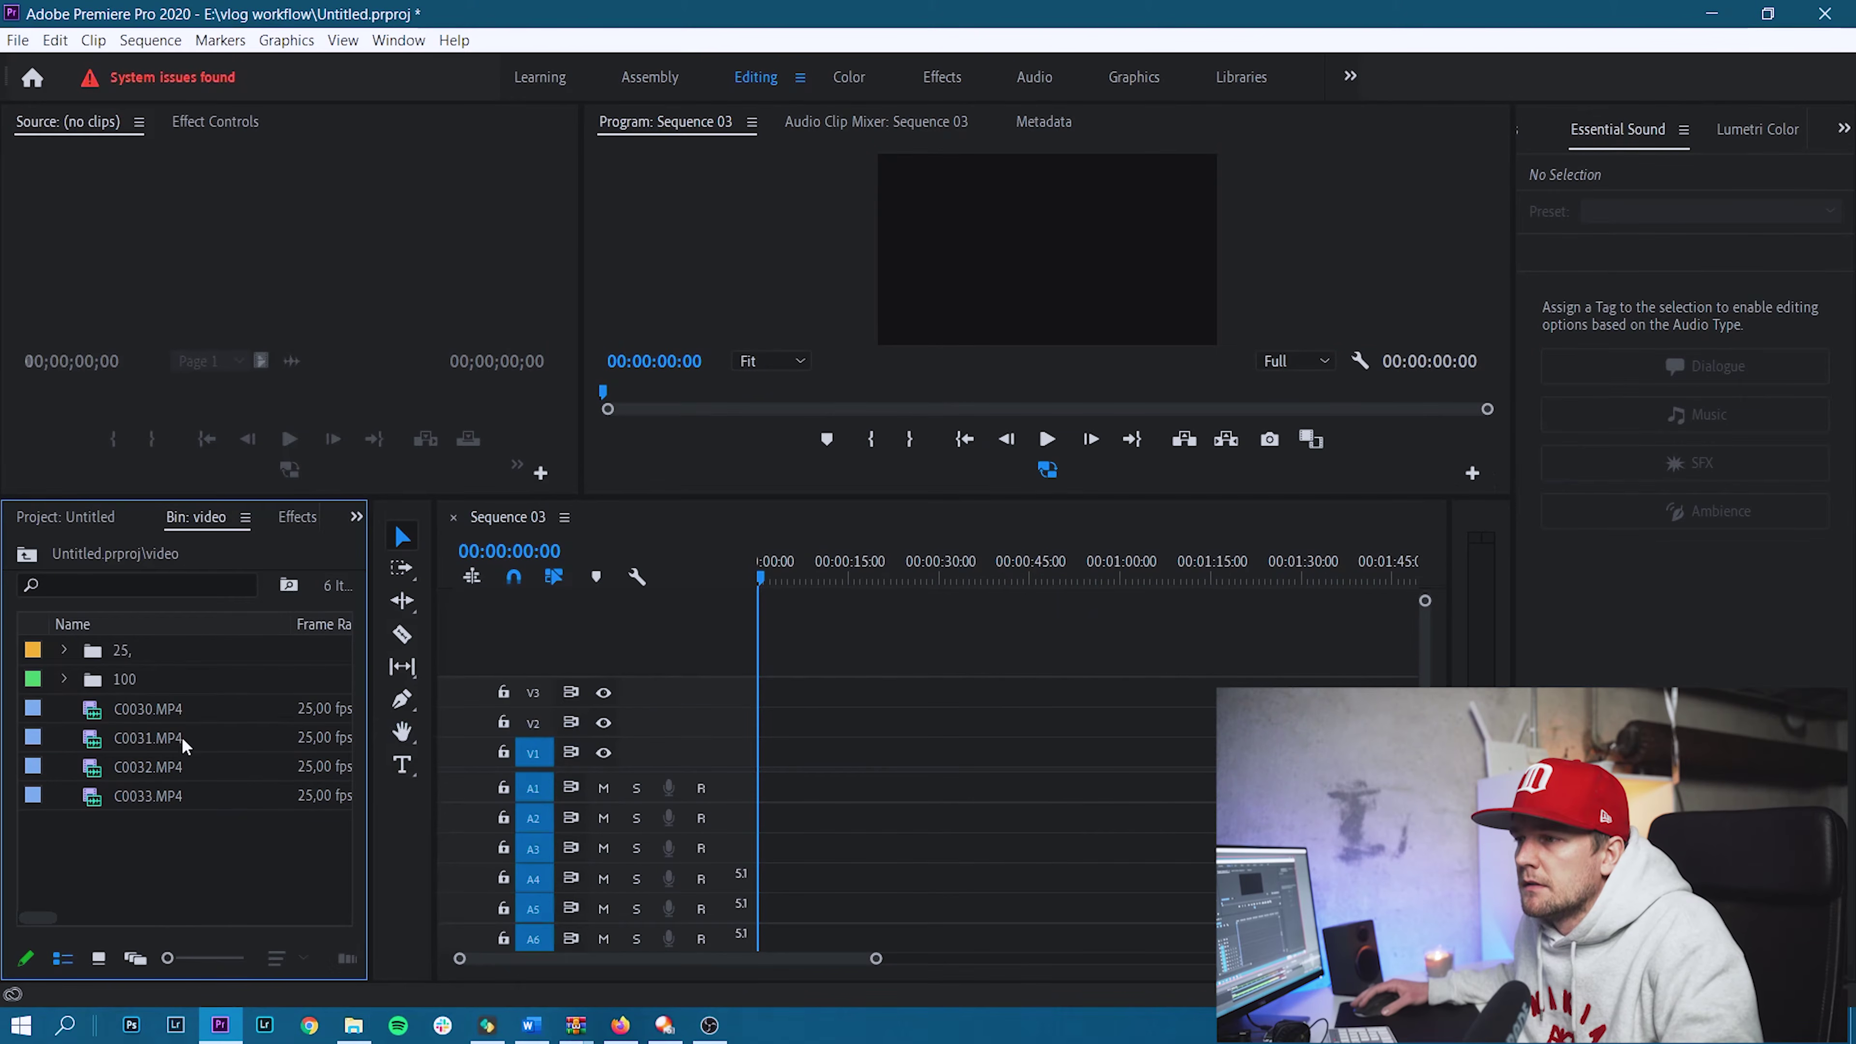
left_click(180, 710)
left_click(169, 795, "shift")
left_click_drag(132, 779, 124, 652)
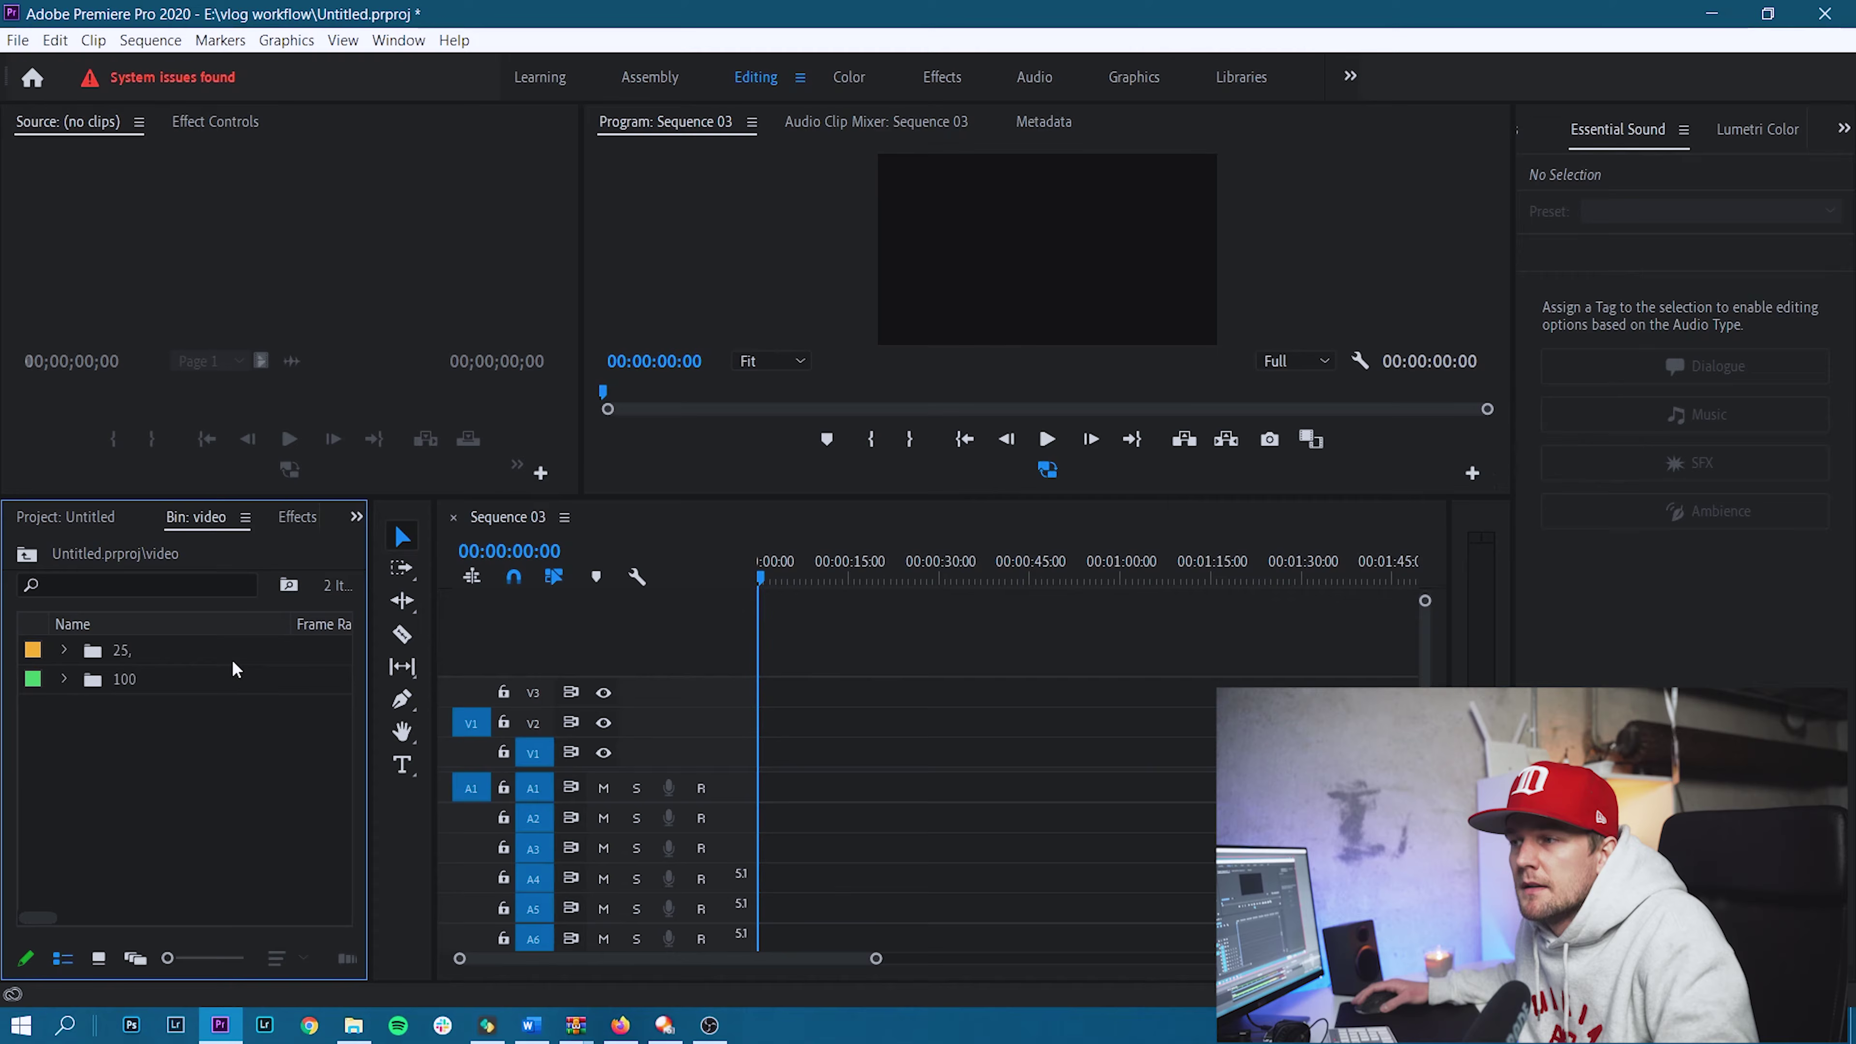
Open the "25," bin inside the video bin and sort its clips by name.
left_click(64, 650)
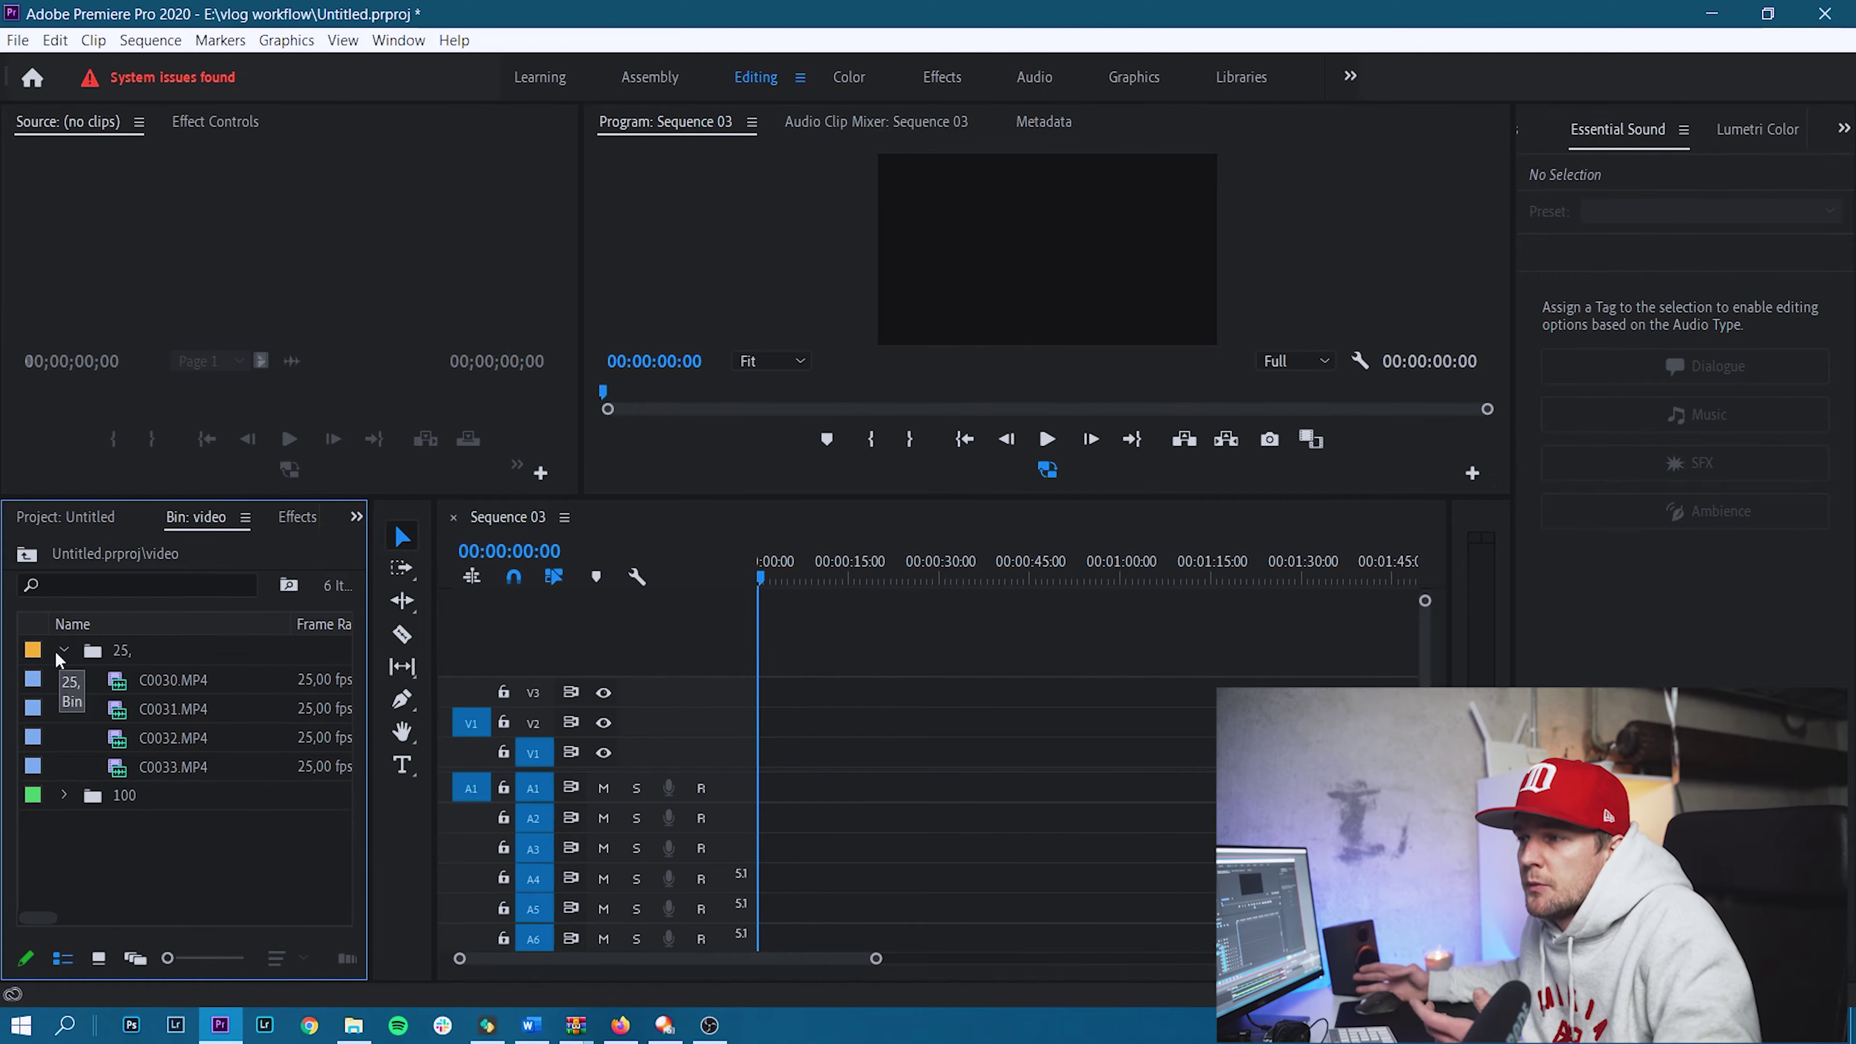
double_click(55, 650)
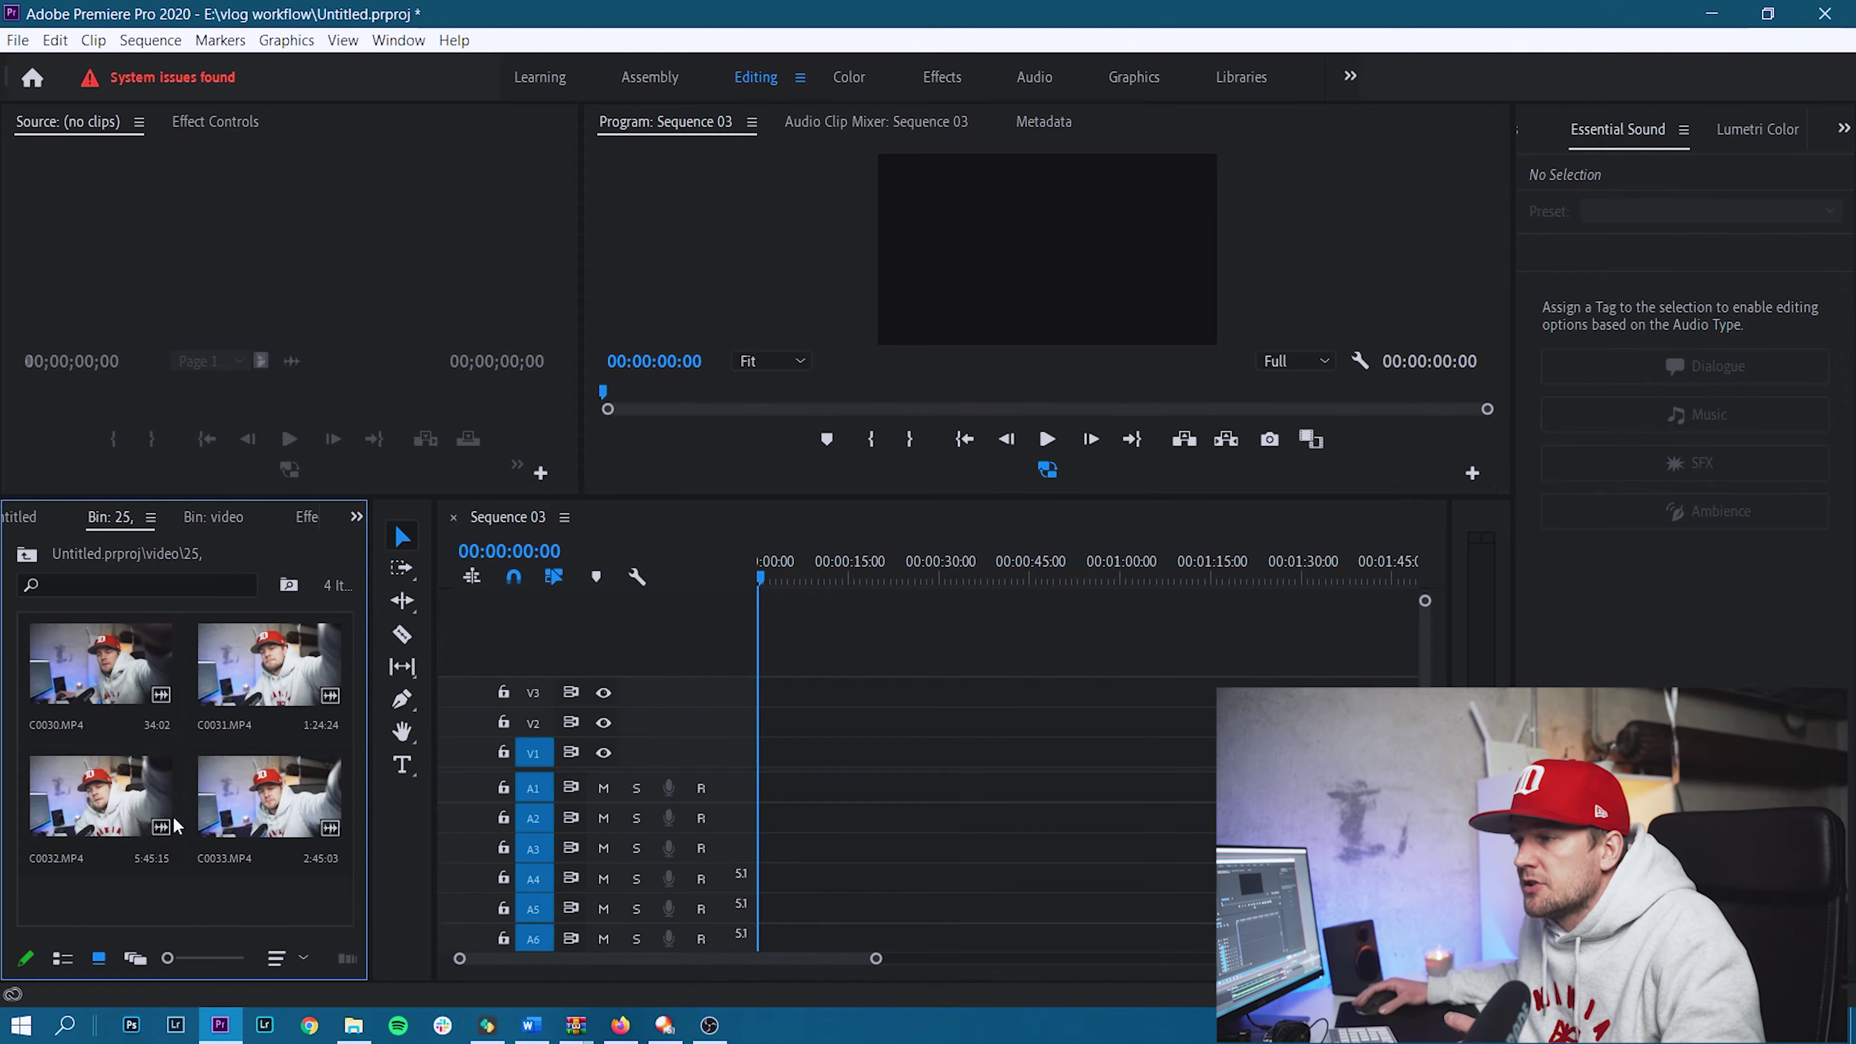
left_click(290, 963)
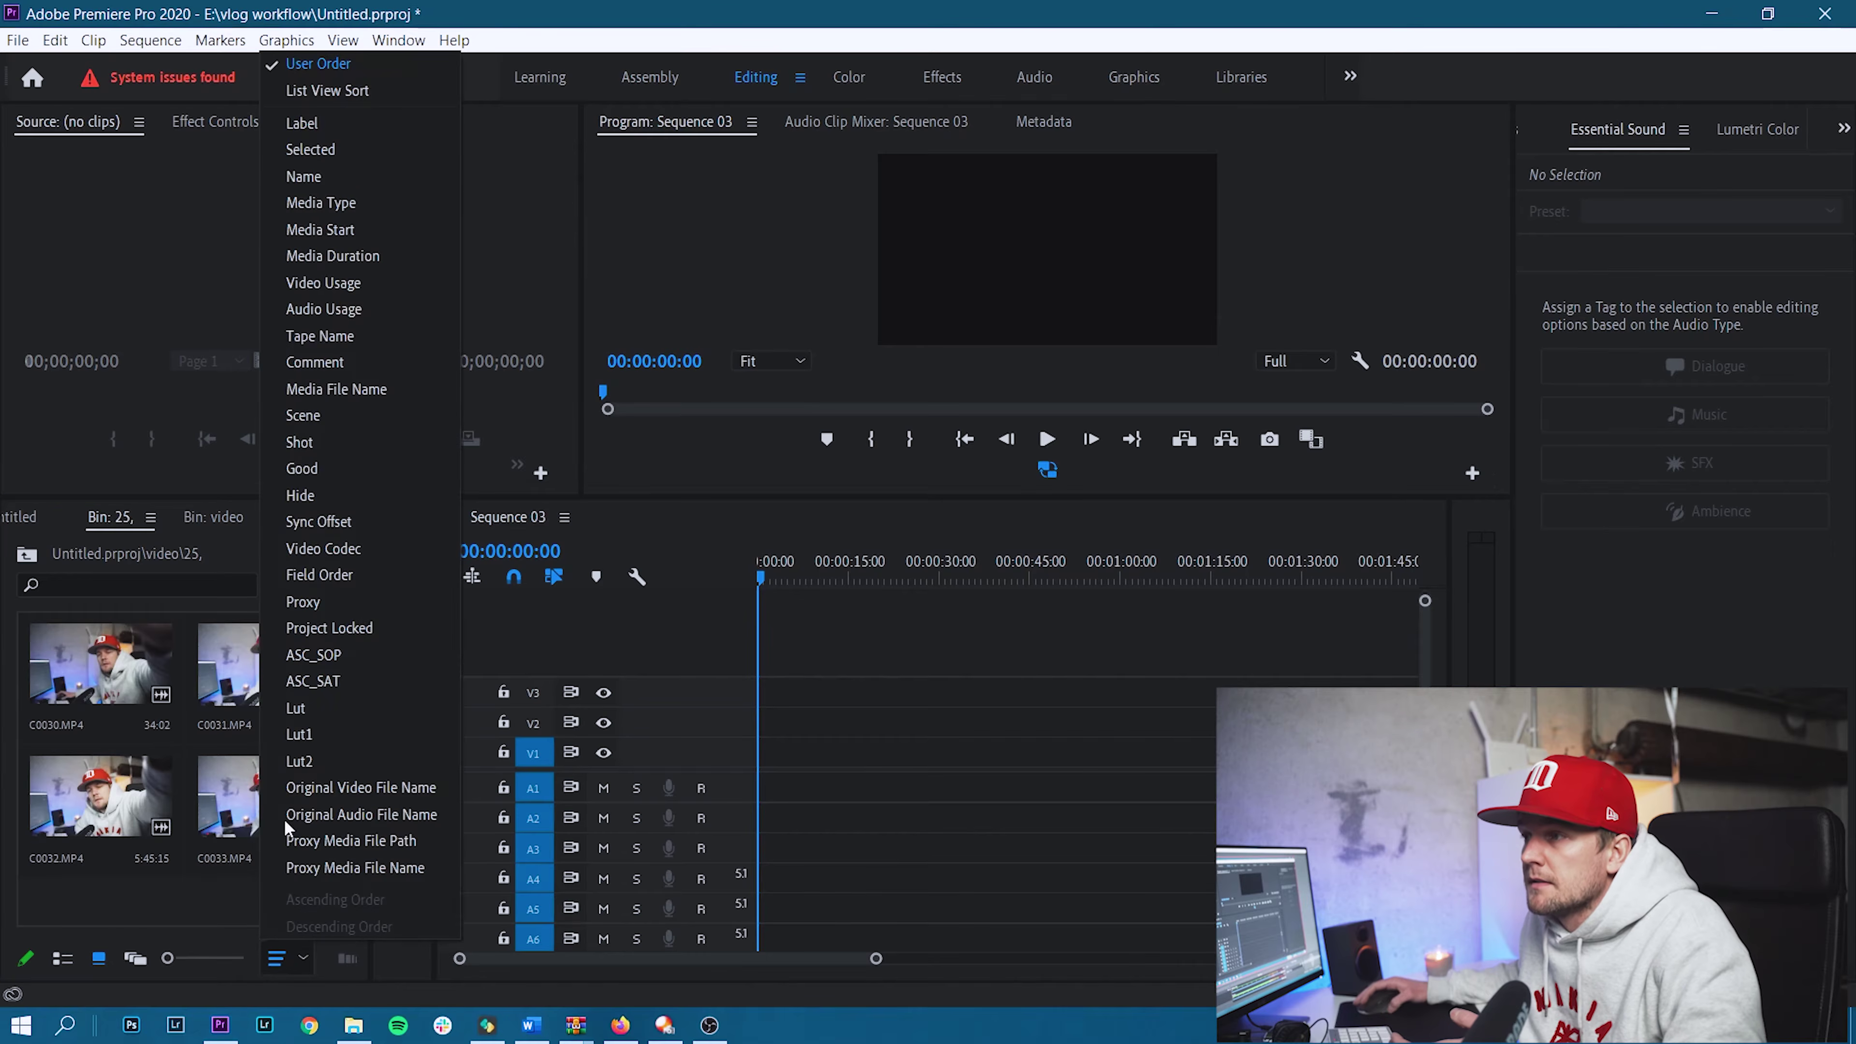
left_click(355, 177)
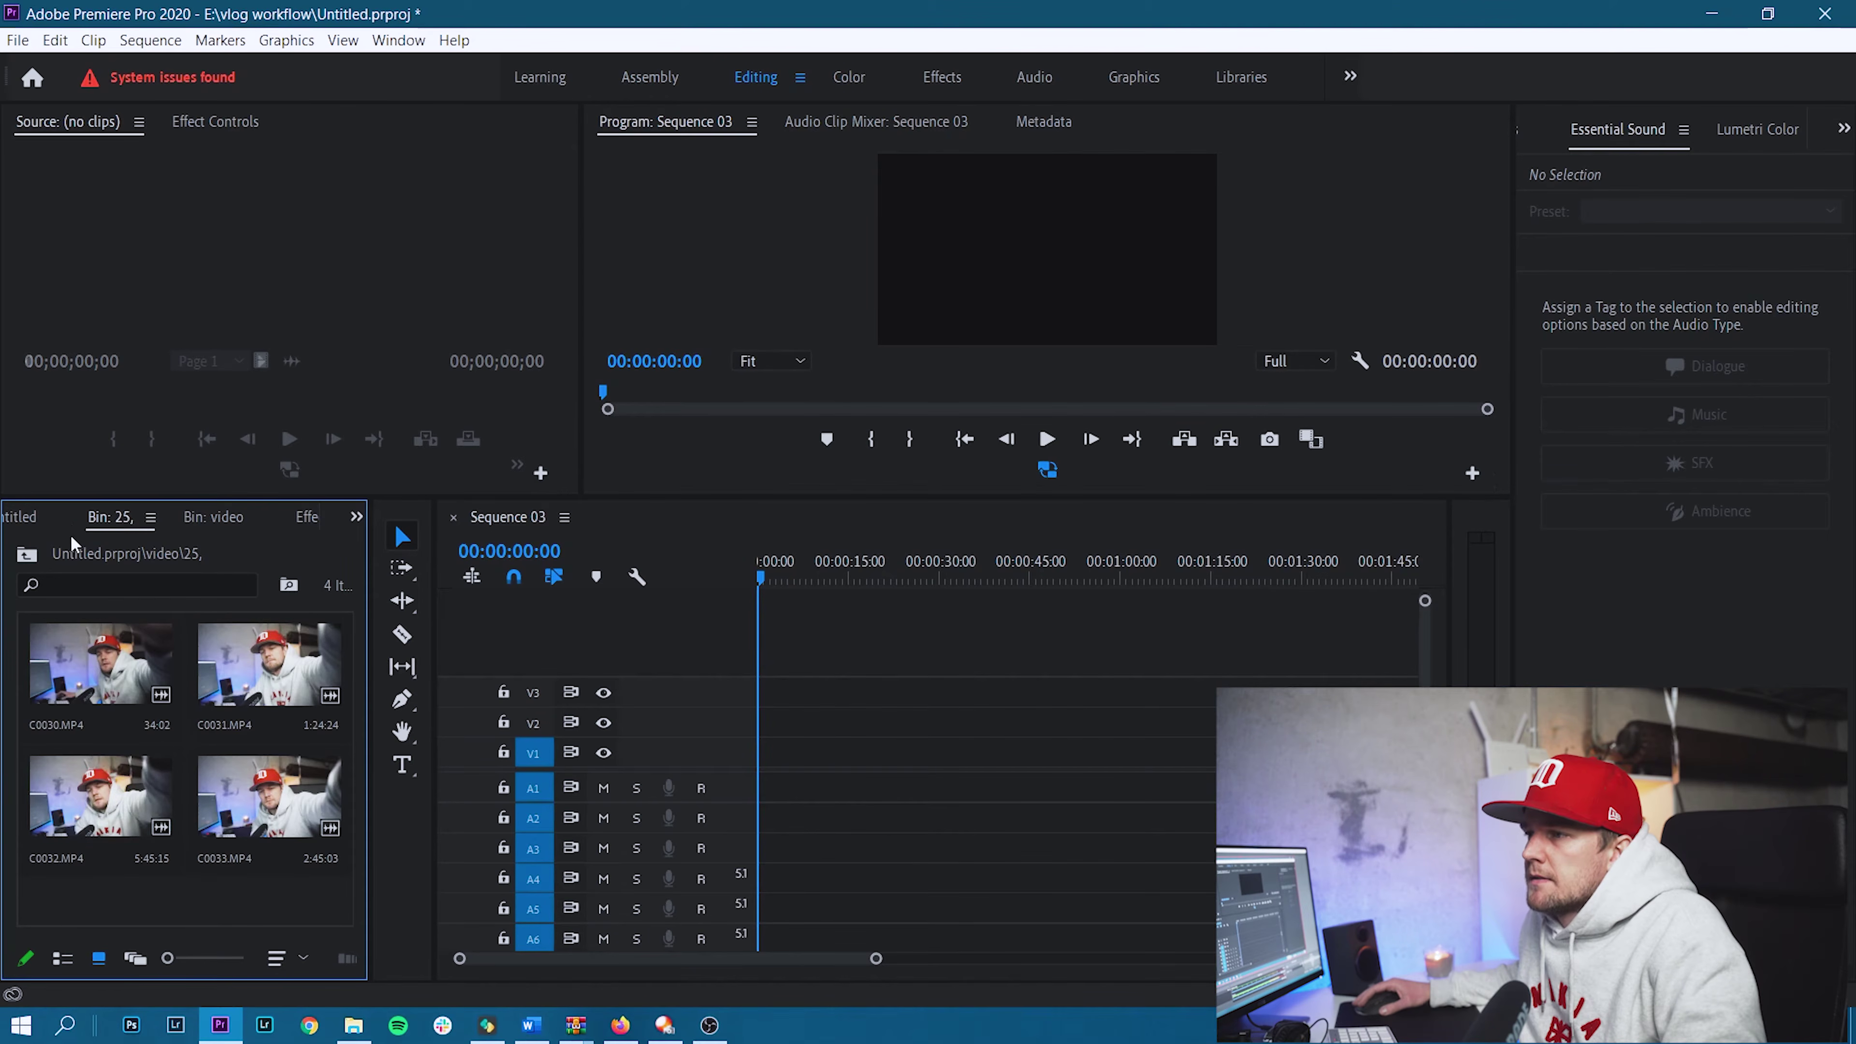
Import ZOOM0031.WAV to ZOOM0034.WAV from the "voice" folder in "vlog workflow" into the project's Voice bin.
left_click(51, 522)
double_click(102, 806)
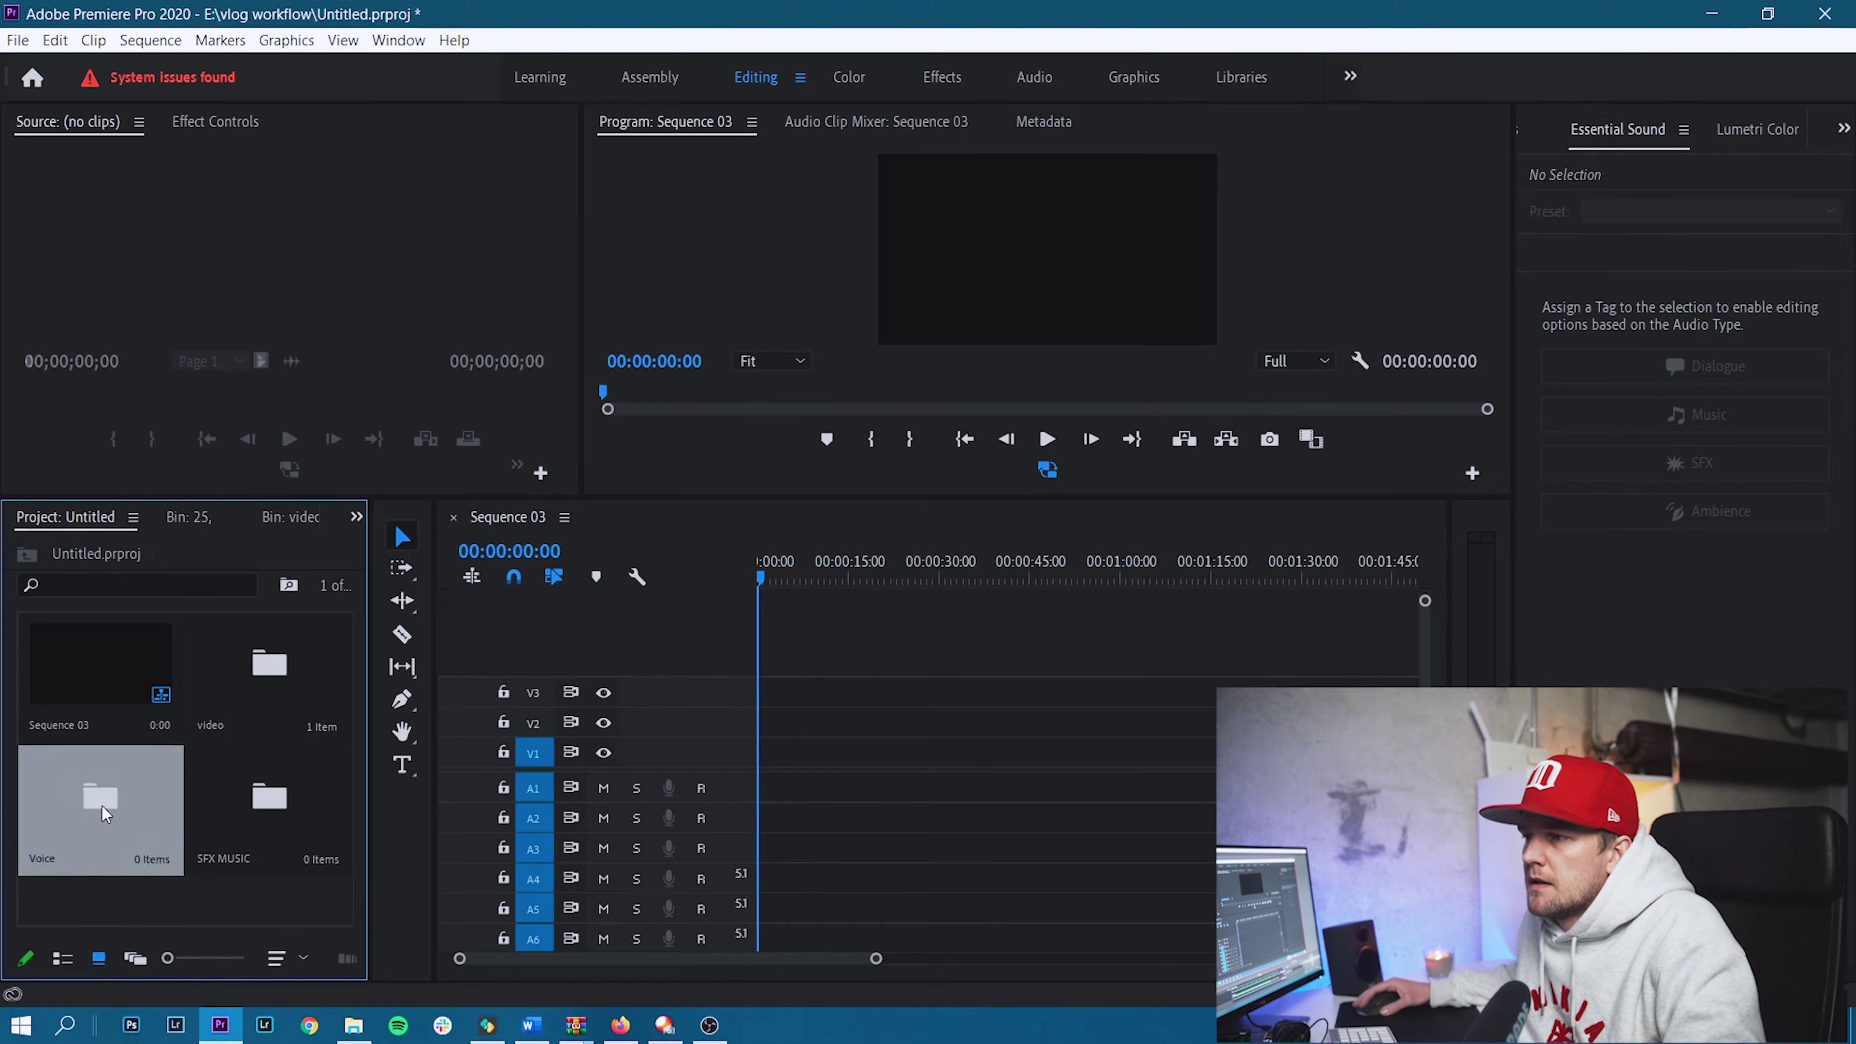
double_click(191, 768)
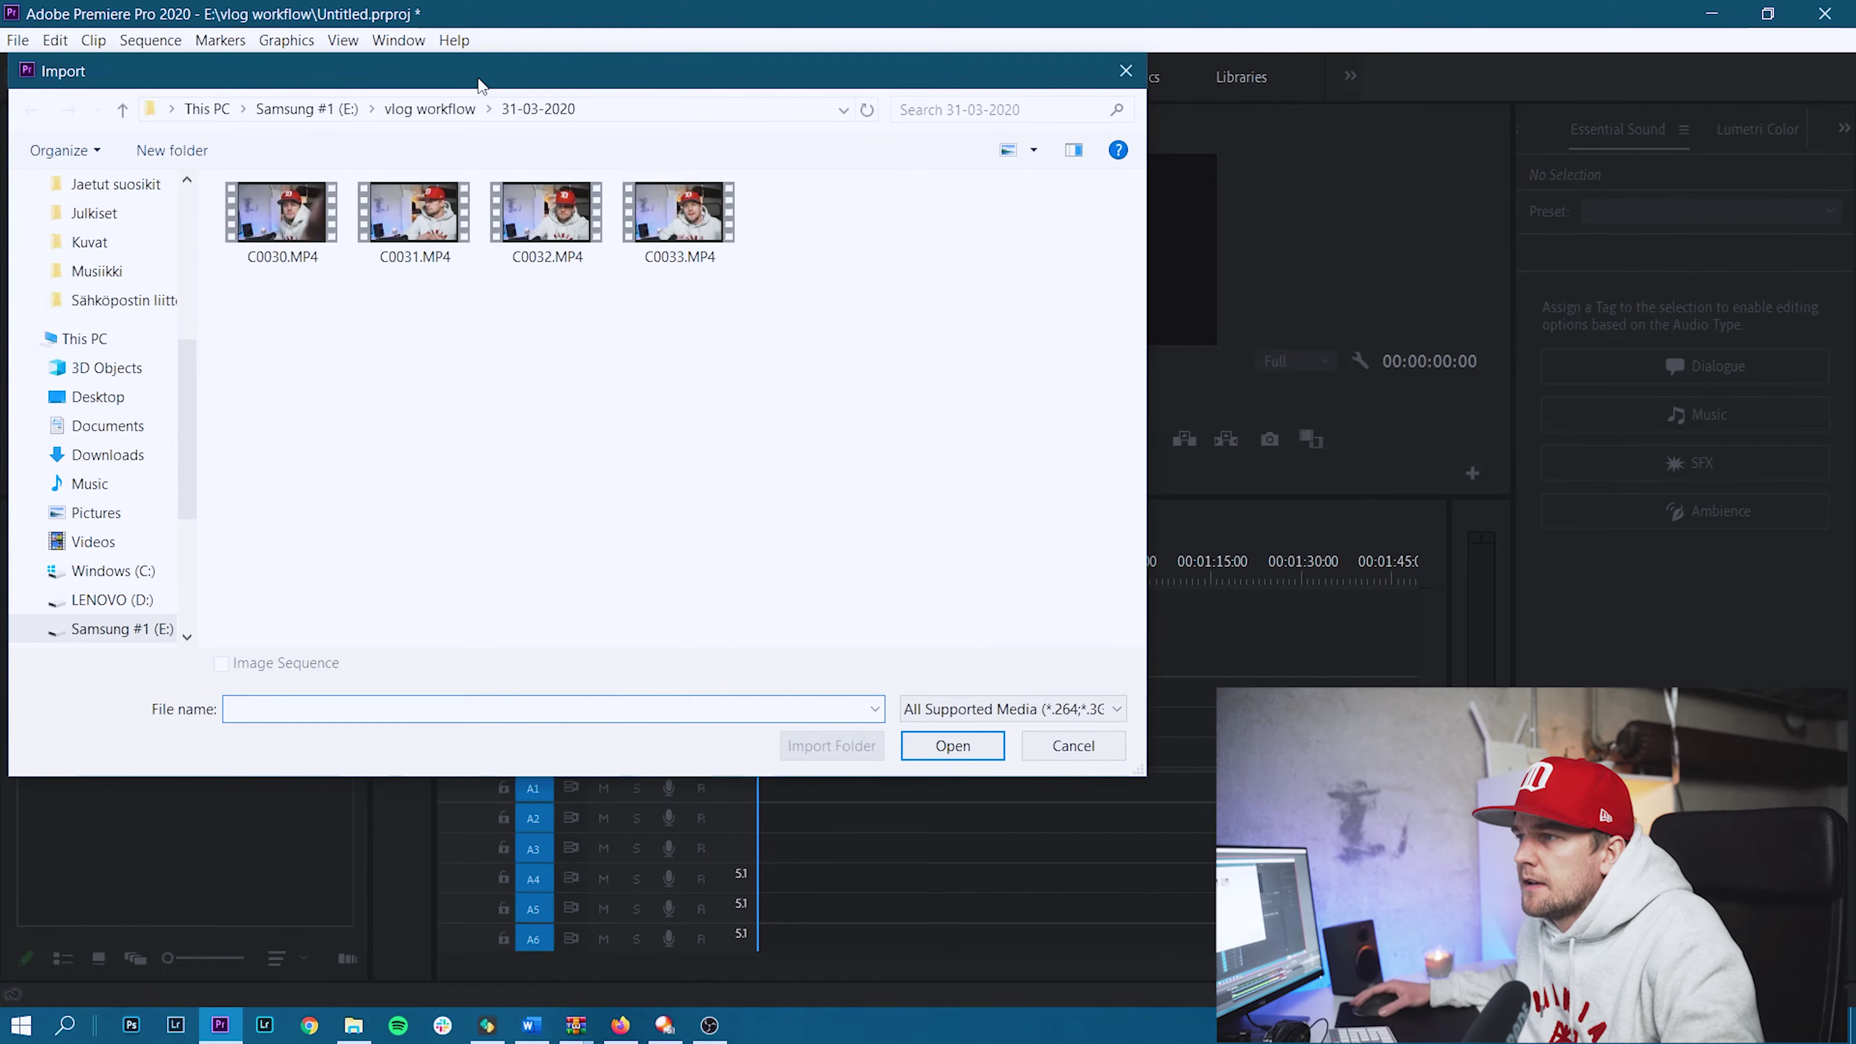
left_click(444, 110)
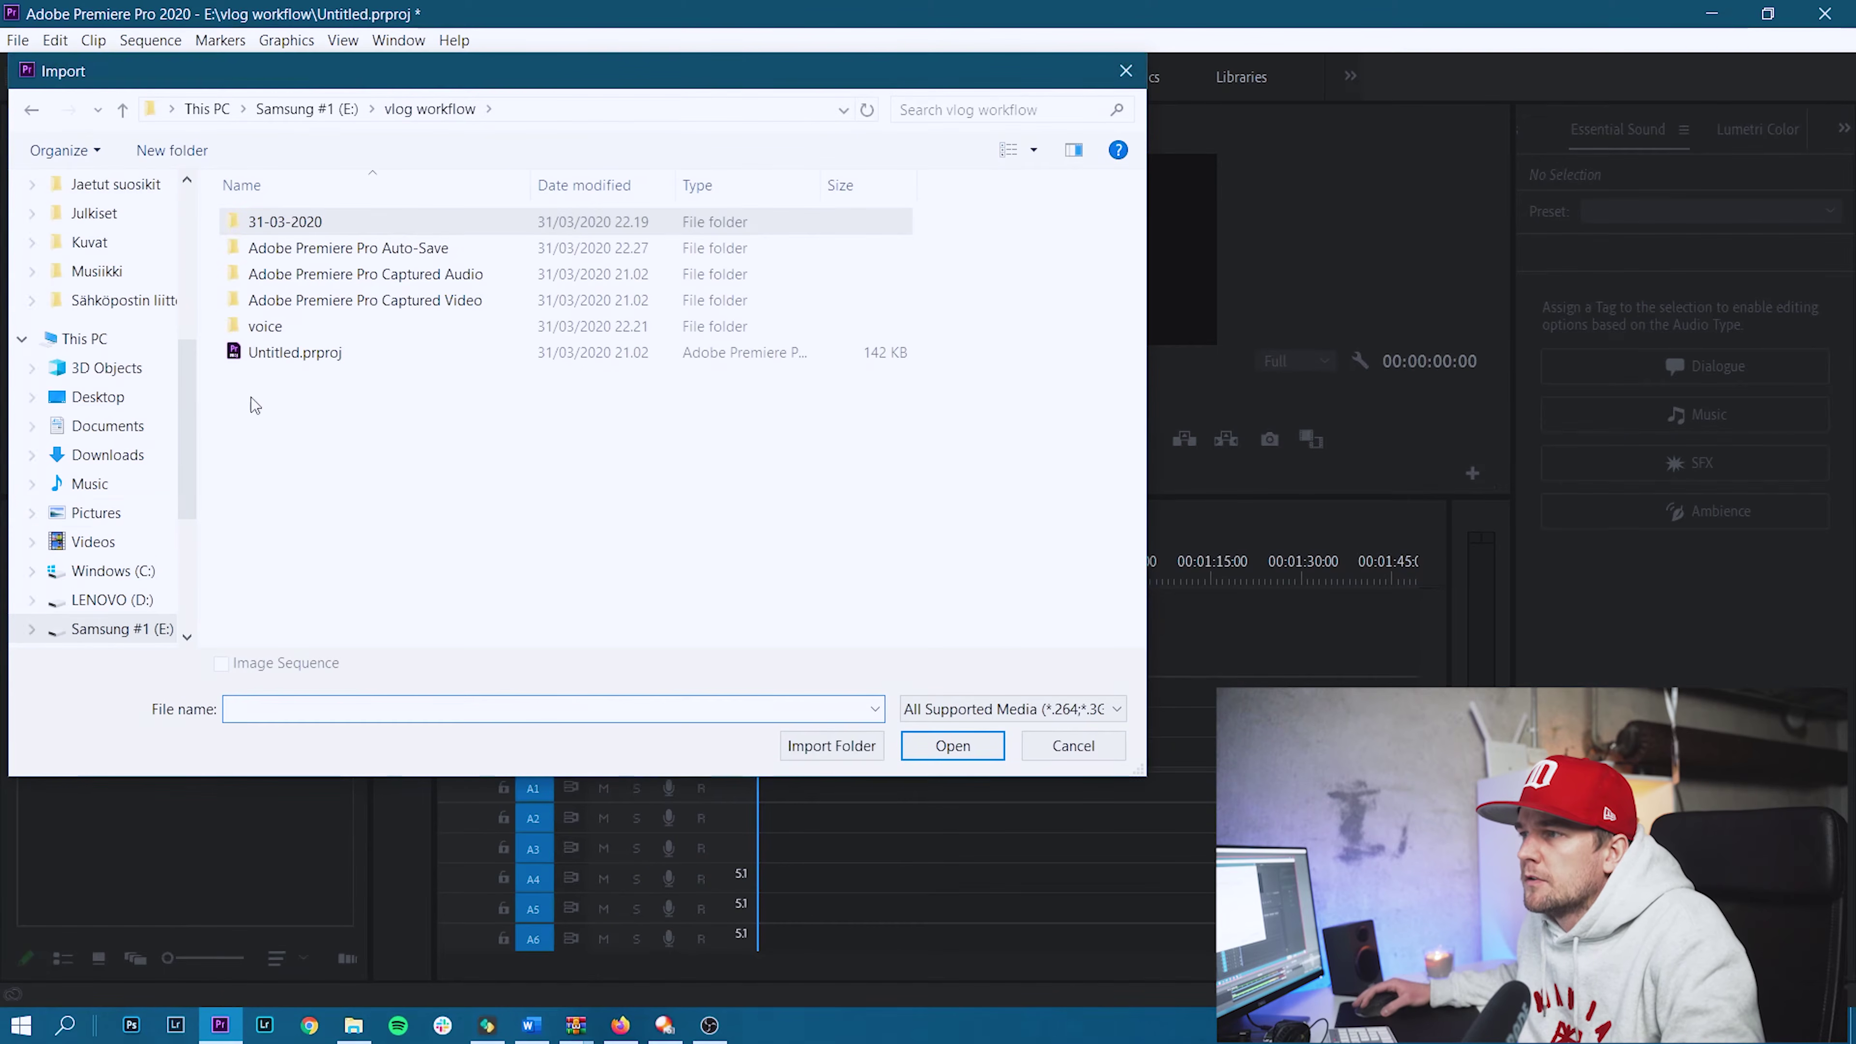
double_click(333, 322)
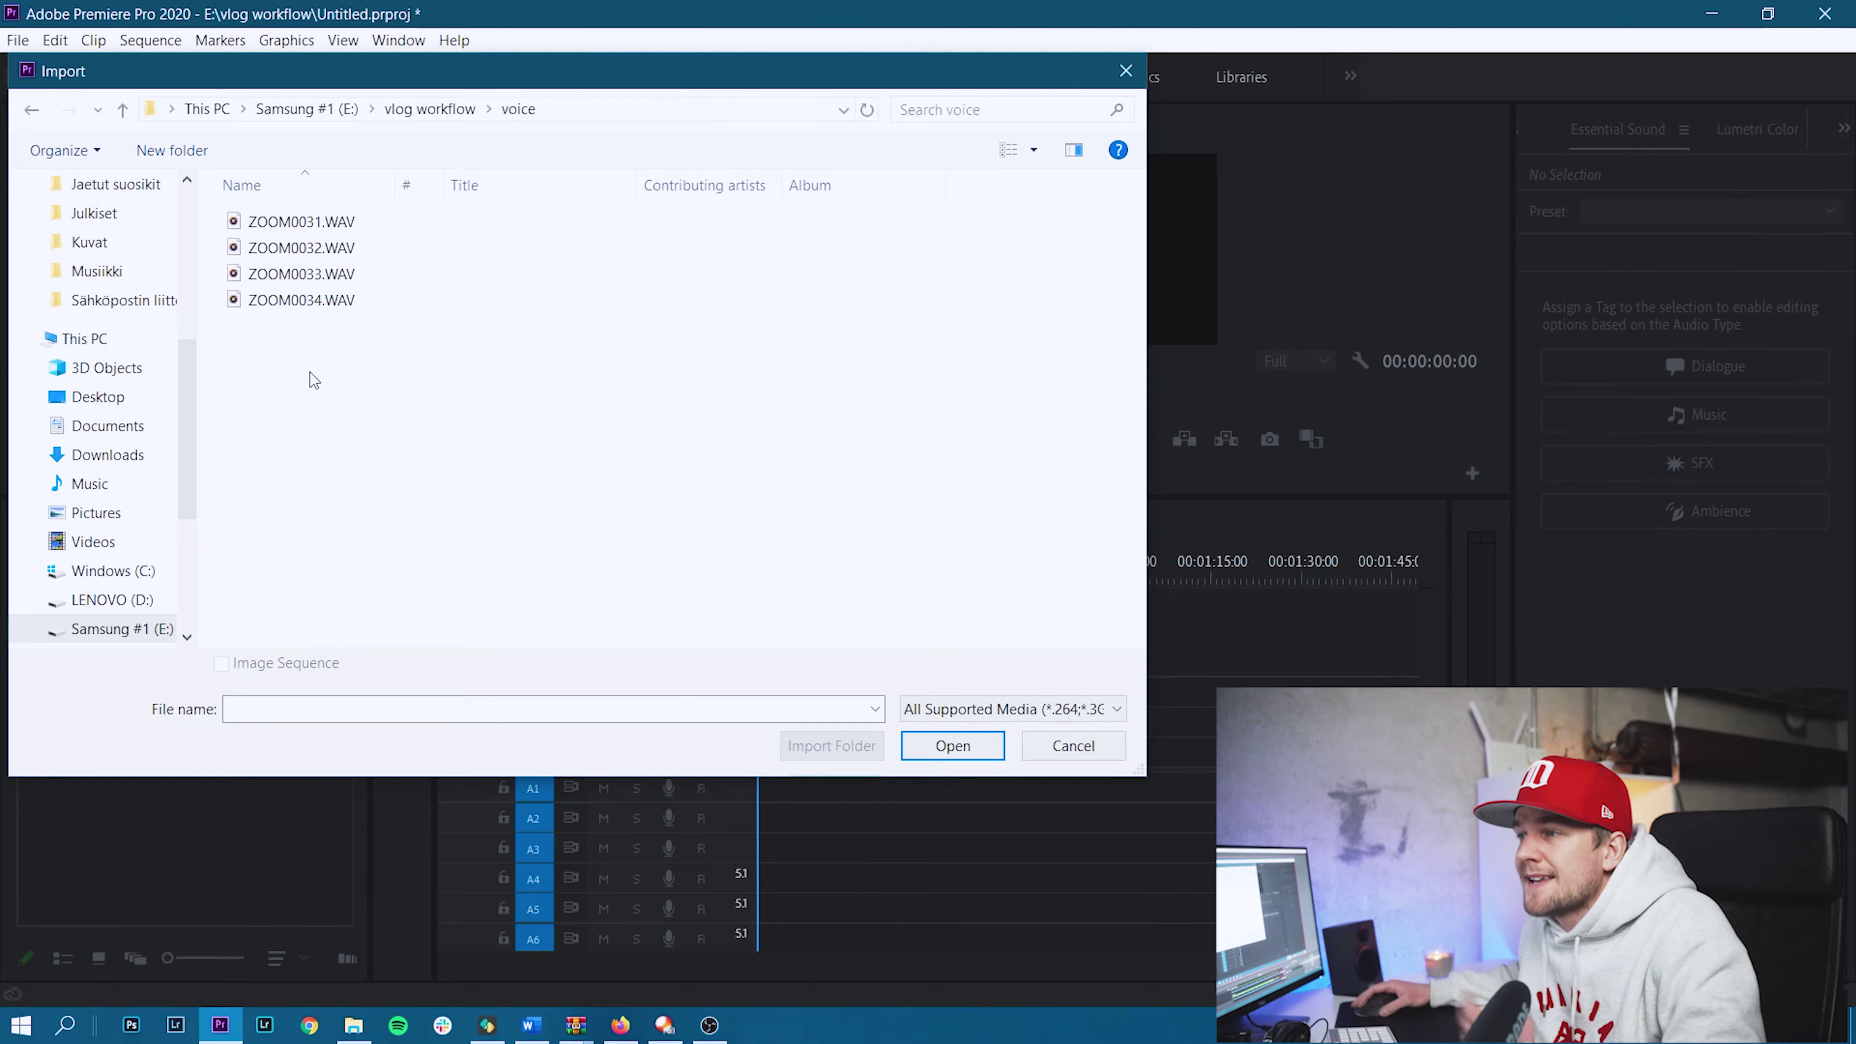
left_click_drag(310, 368, 294, 208)
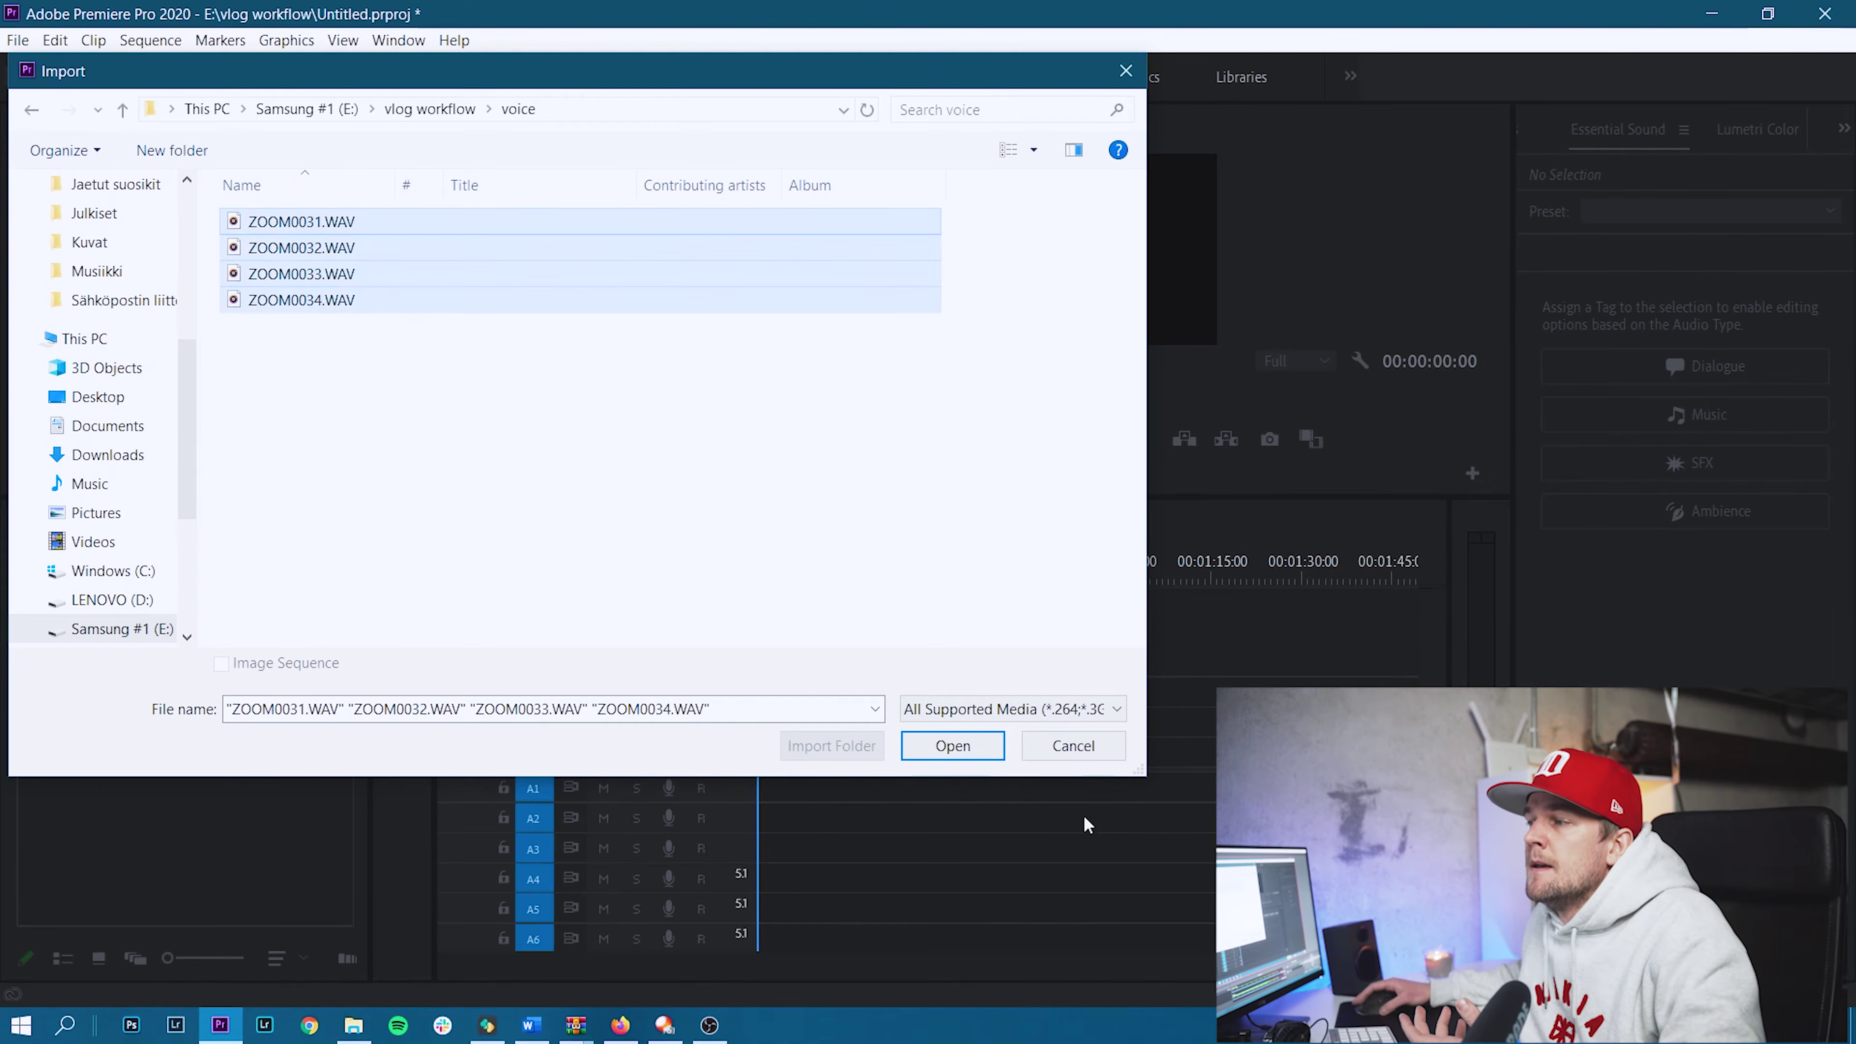
left_click(953, 747)
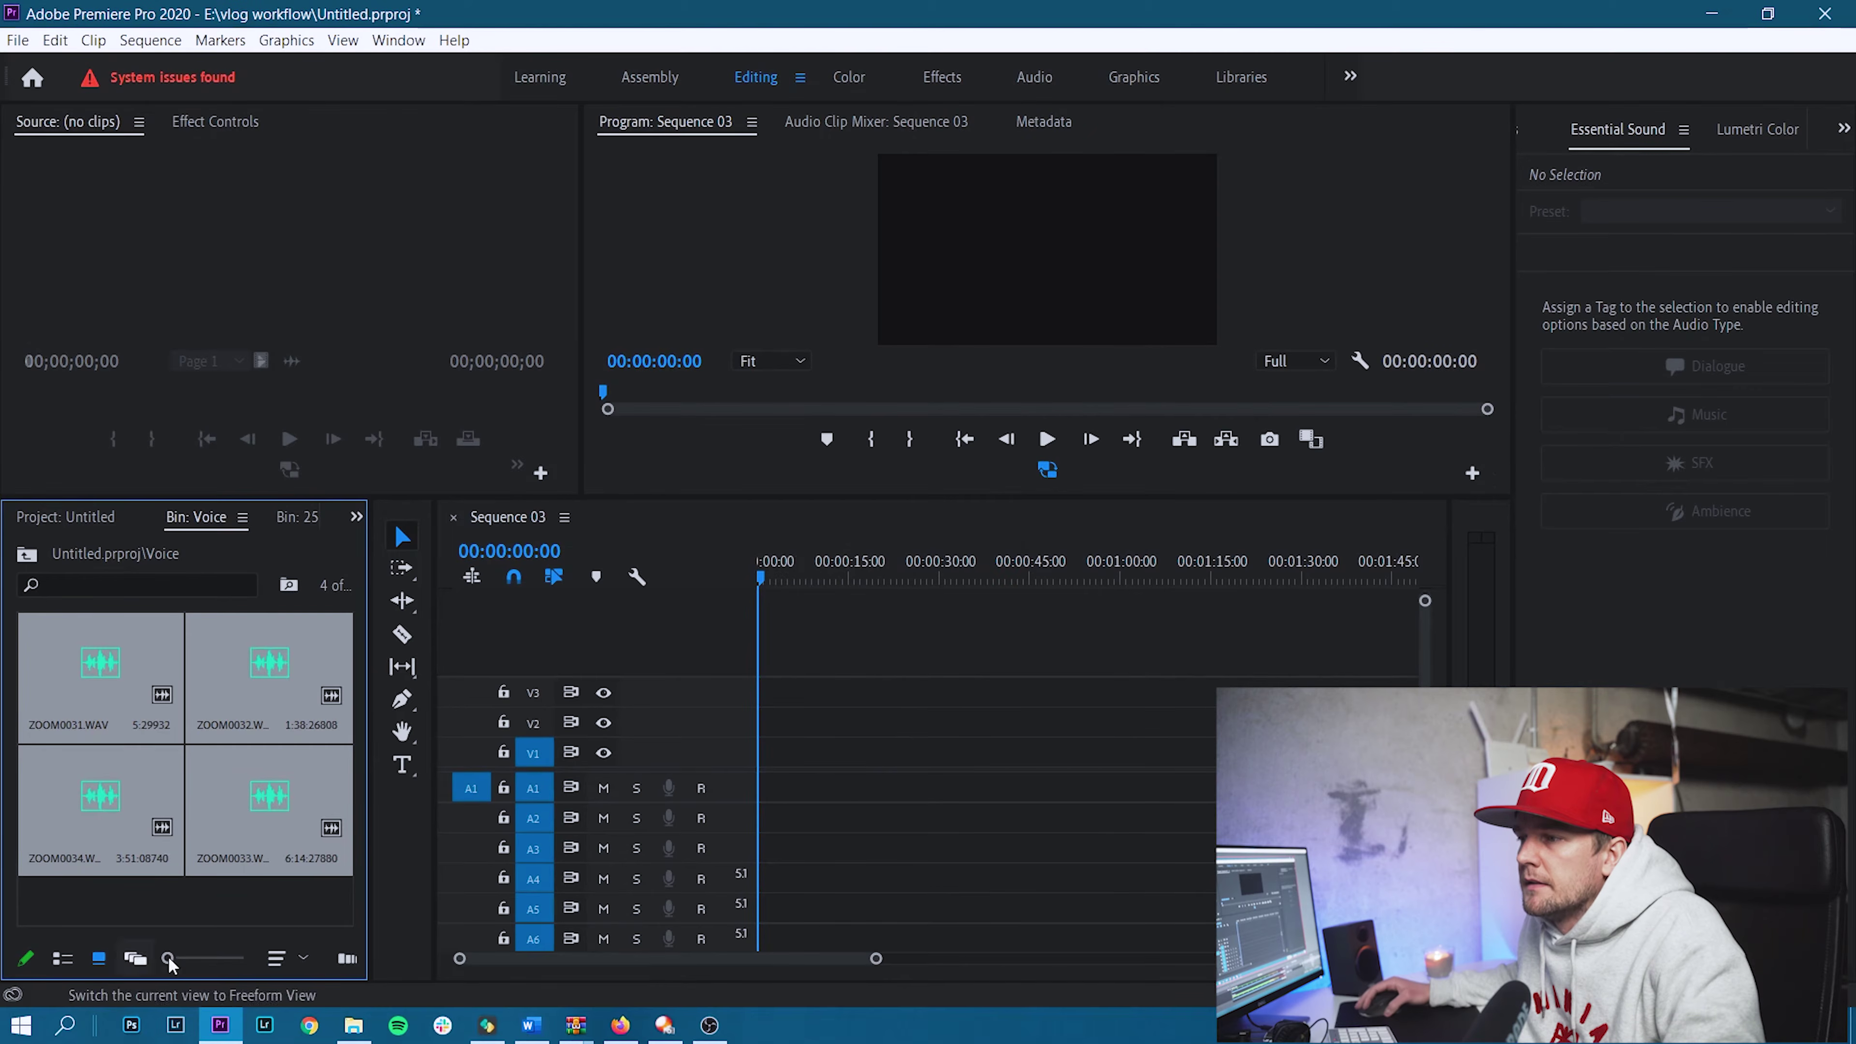
Sort the Voice bin's recordings by name and clear the selection.
left_click(277, 957)
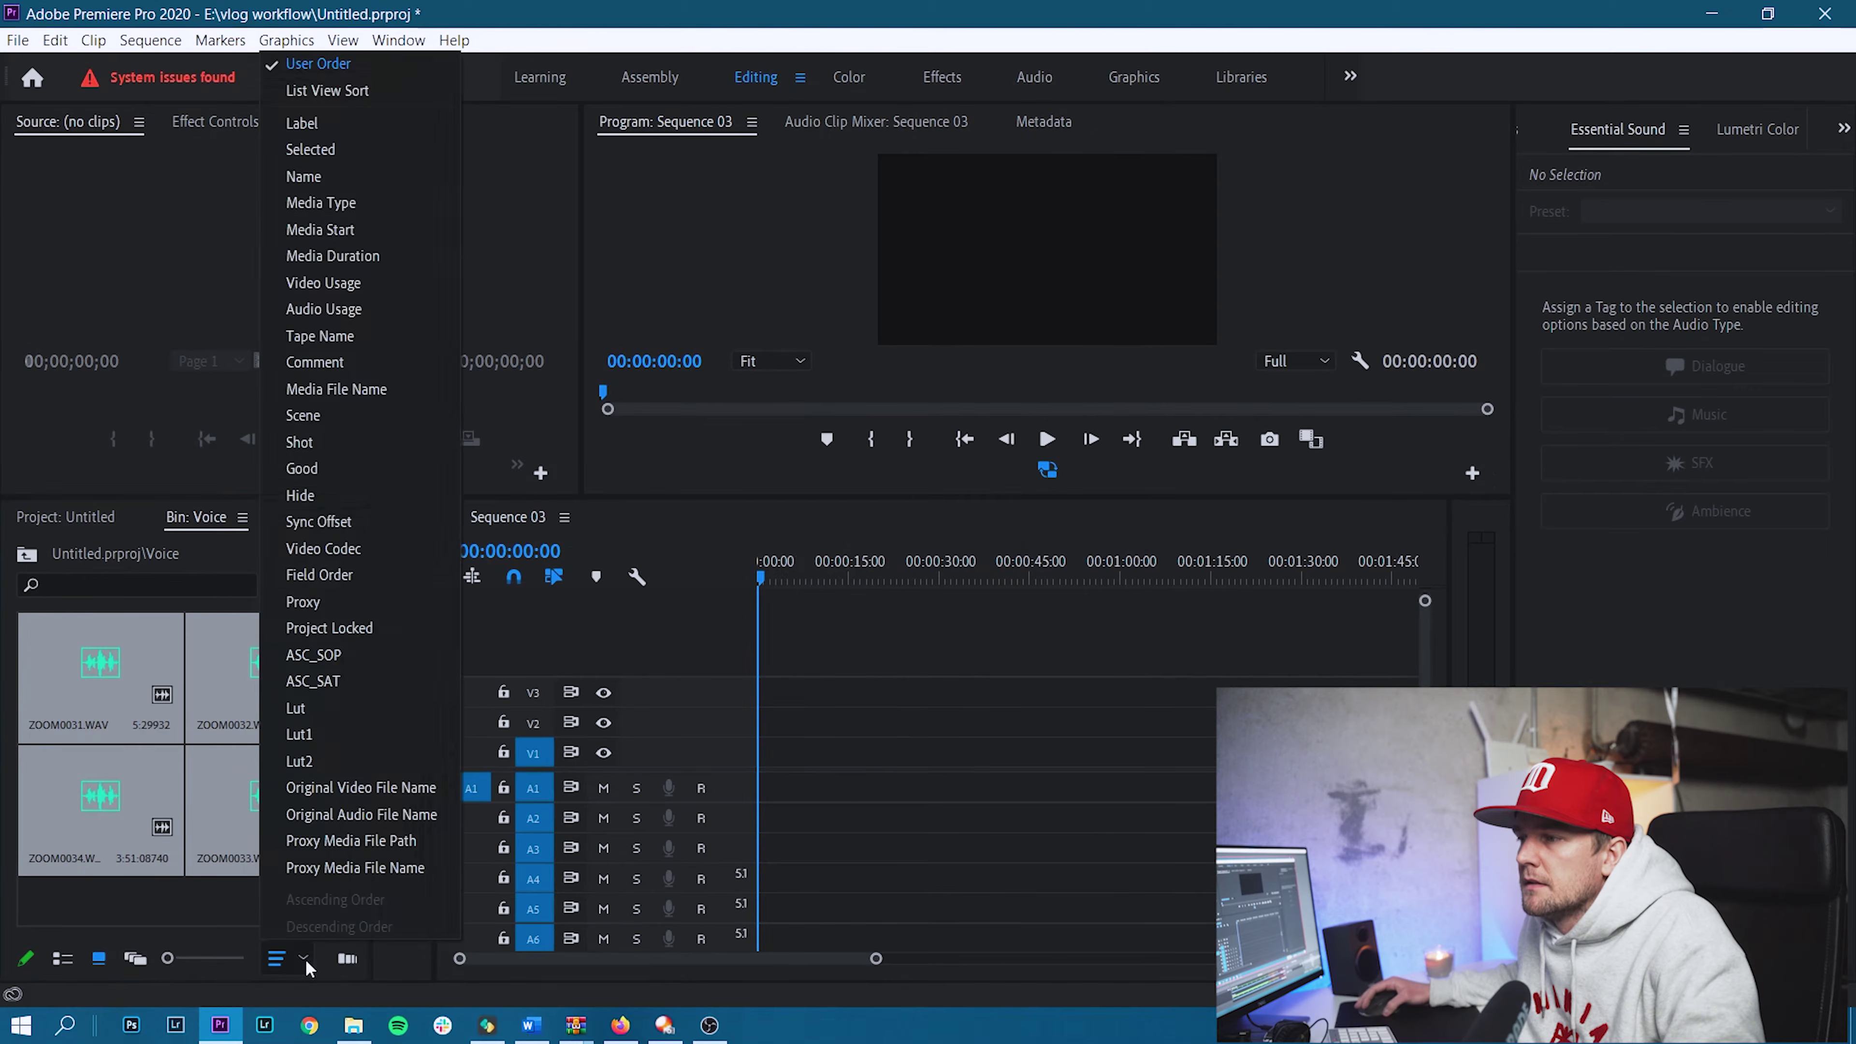
left_click(336, 180)
left_click(274, 904)
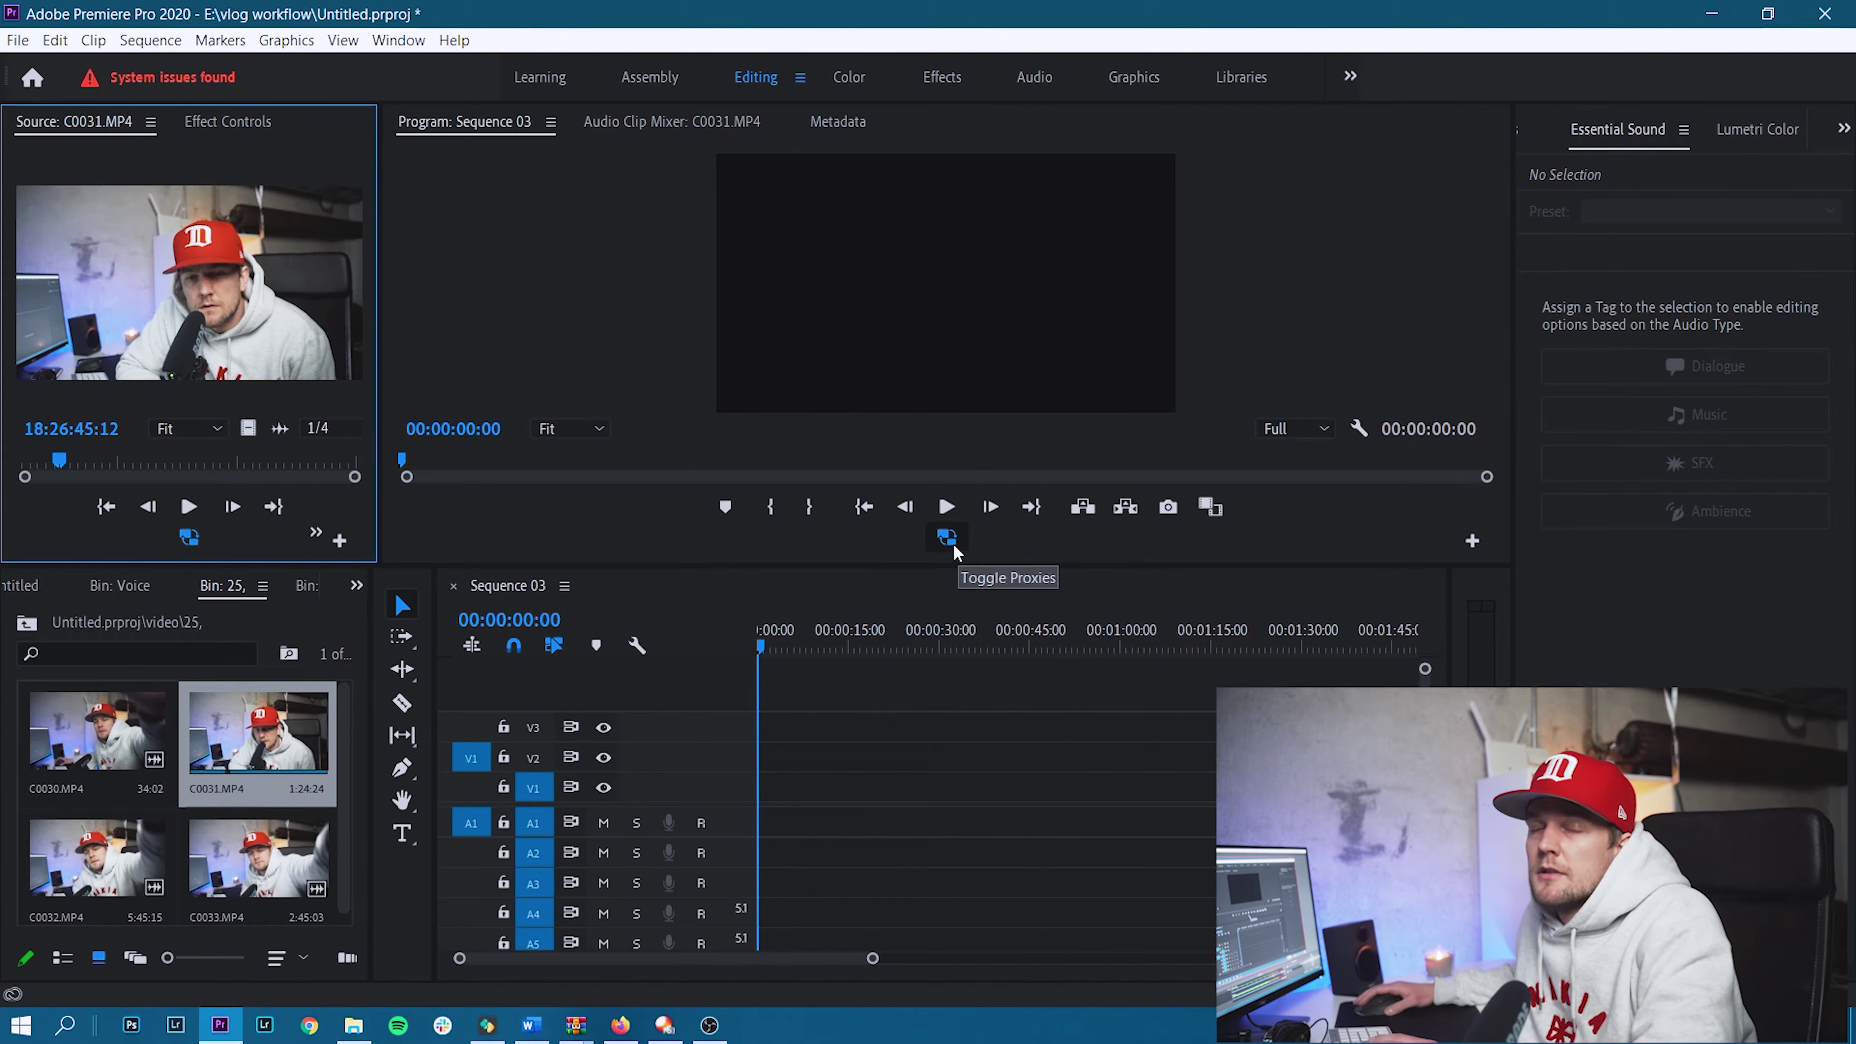
View the Program Monitor's available transport buttons, then set its playback resolution to 1/4.
left_click(1472, 542)
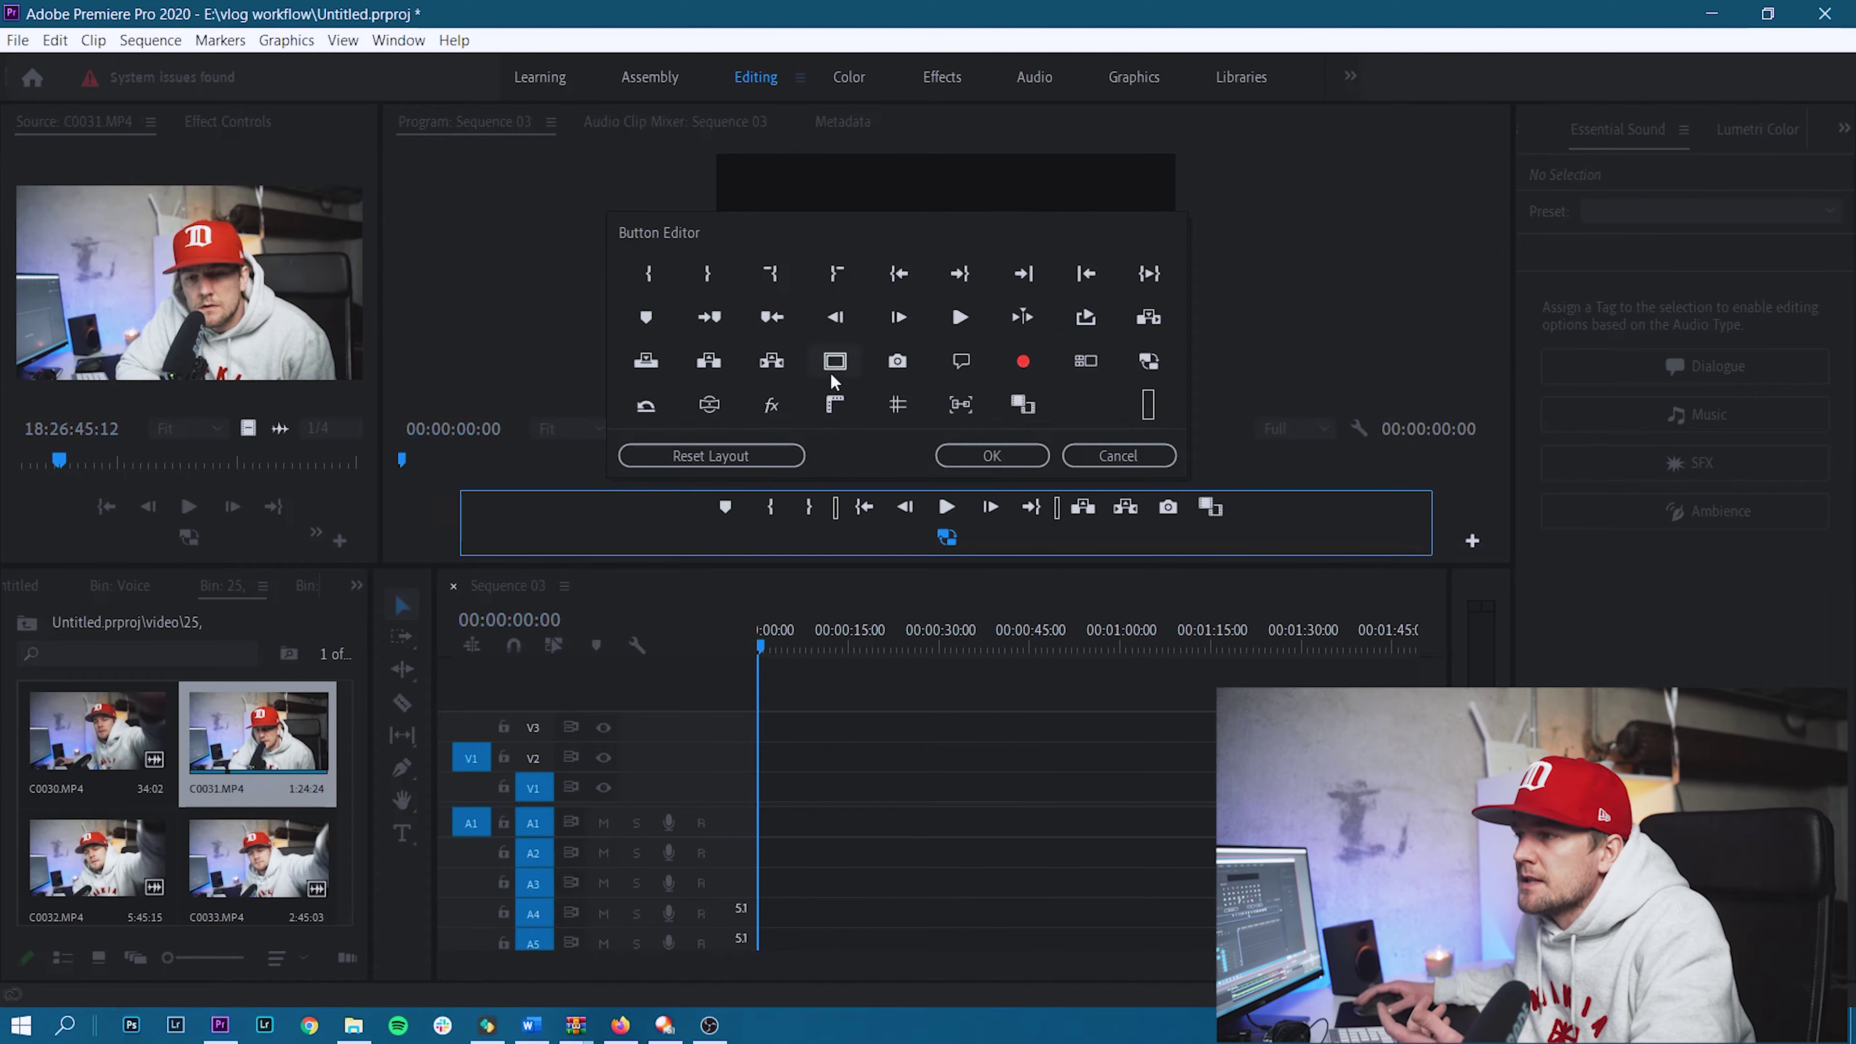
key("Return")
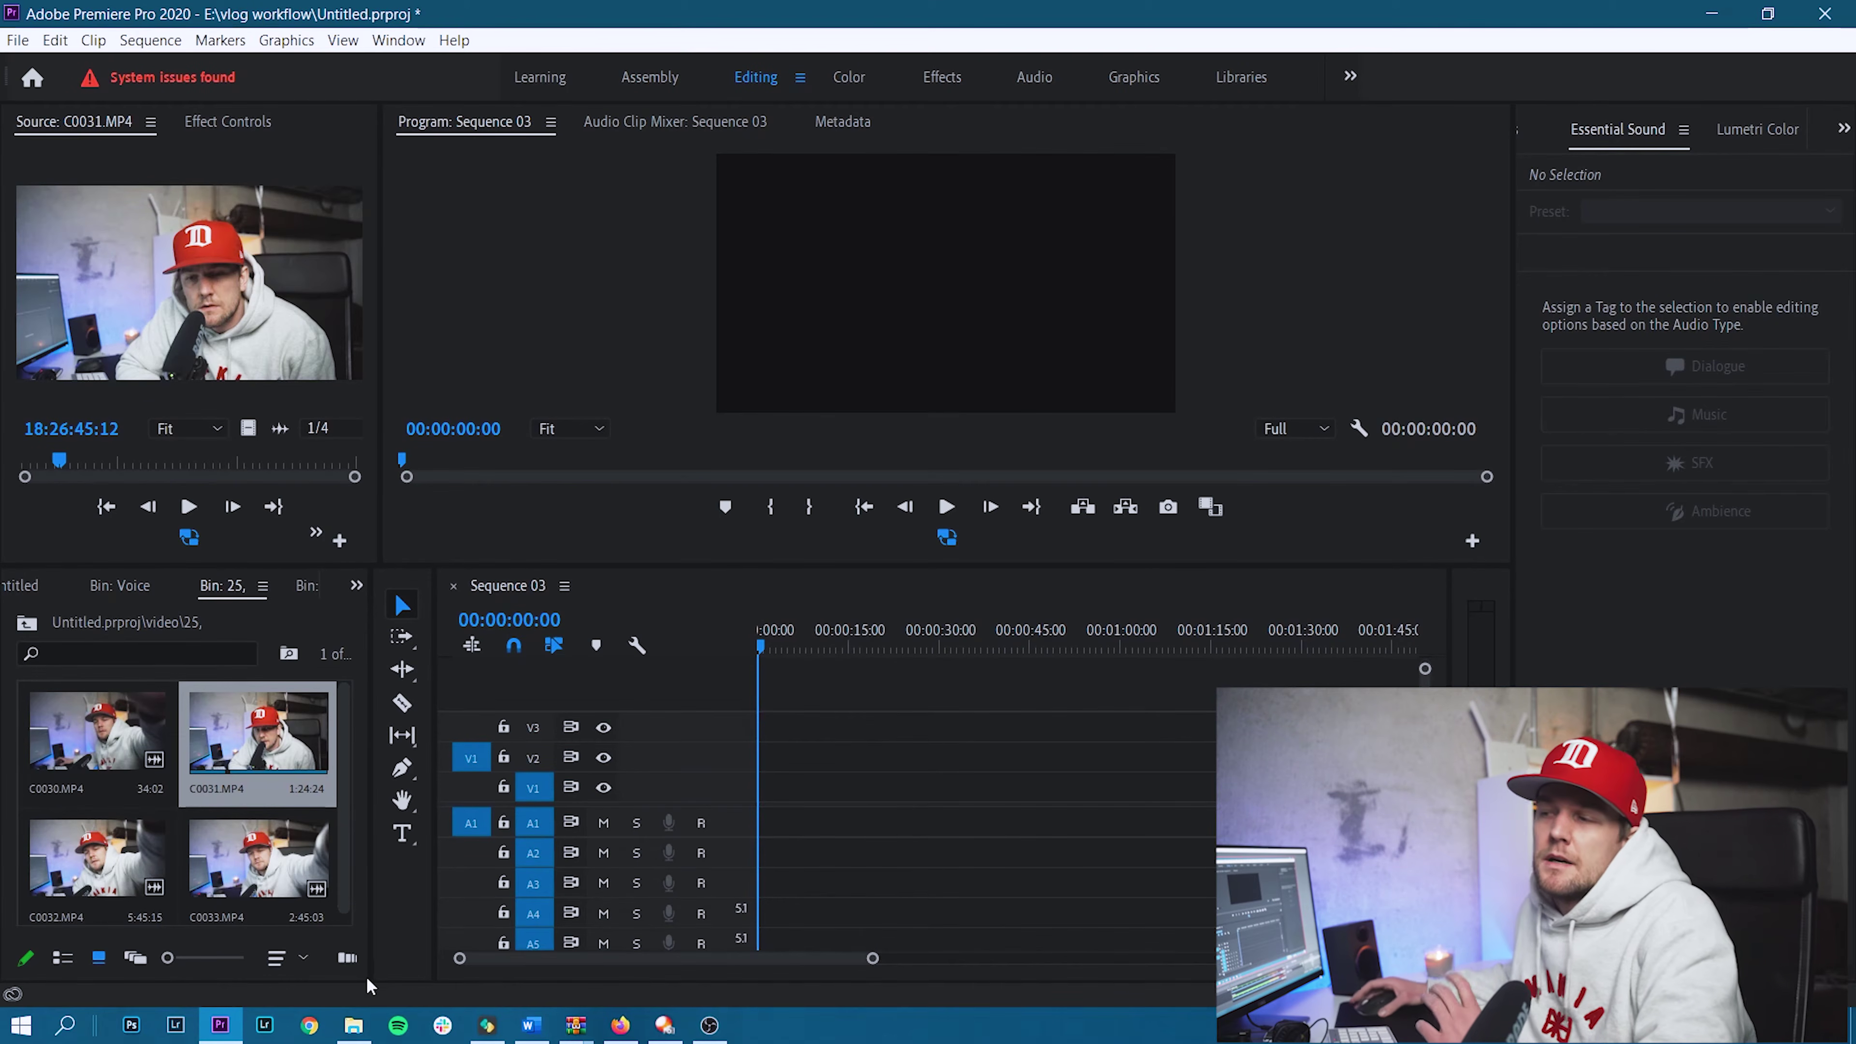
left_click(1295, 428)
left_click(1295, 506)
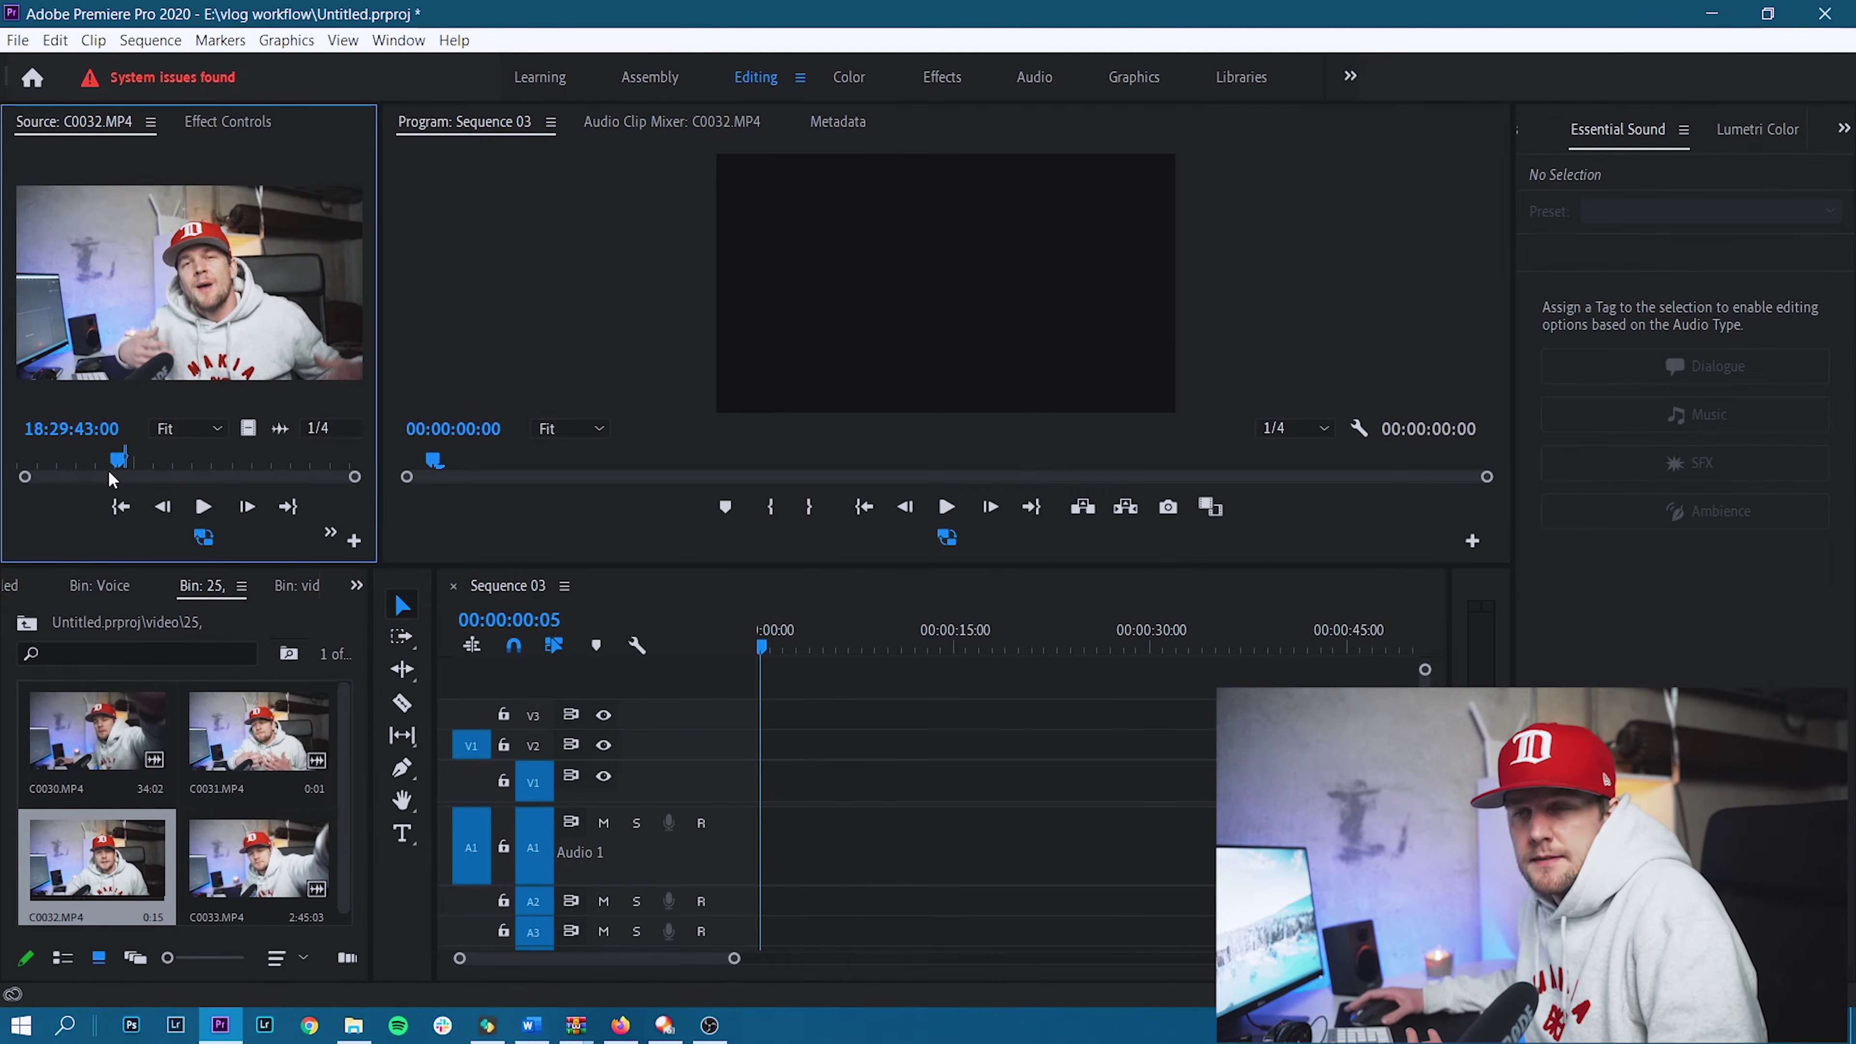
Mark about 25 seconds of C0032.MP4 and place only its video at the start of V1, keeping the existing sequence settings.
key("j")
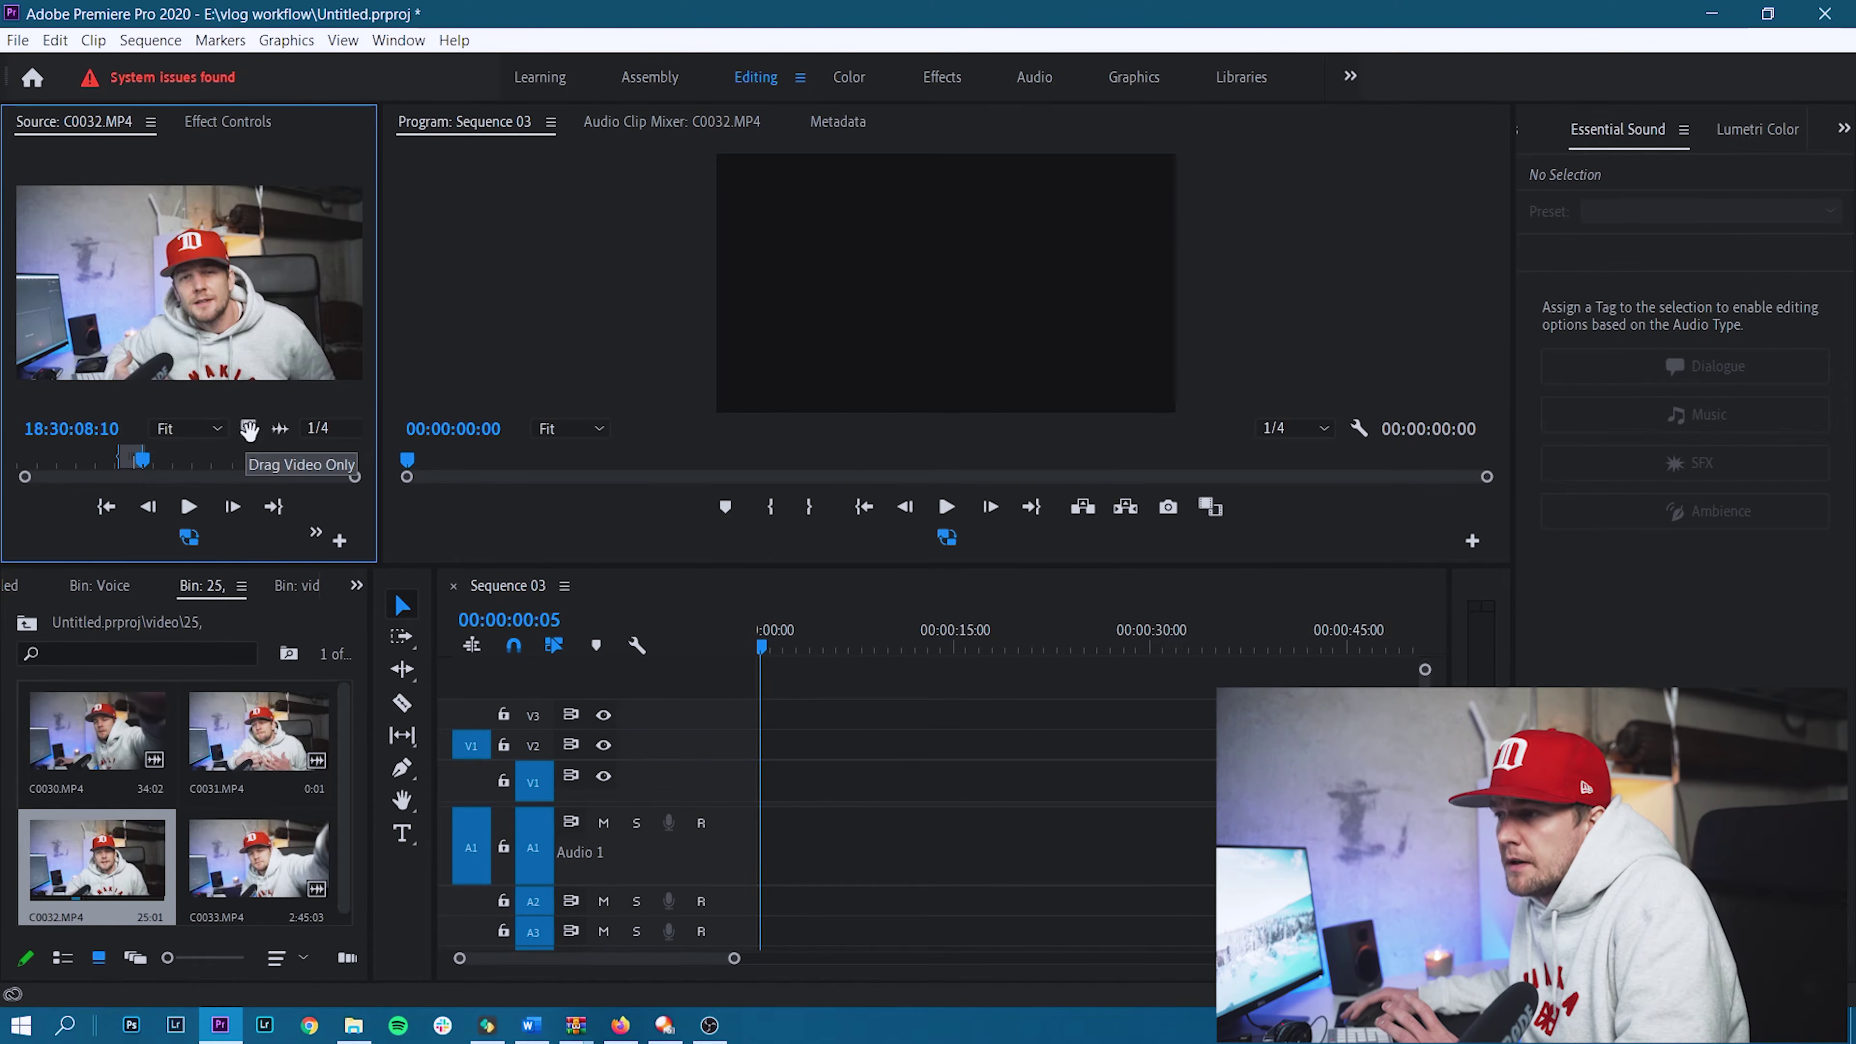
left_click_drag(249, 428, 749, 782)
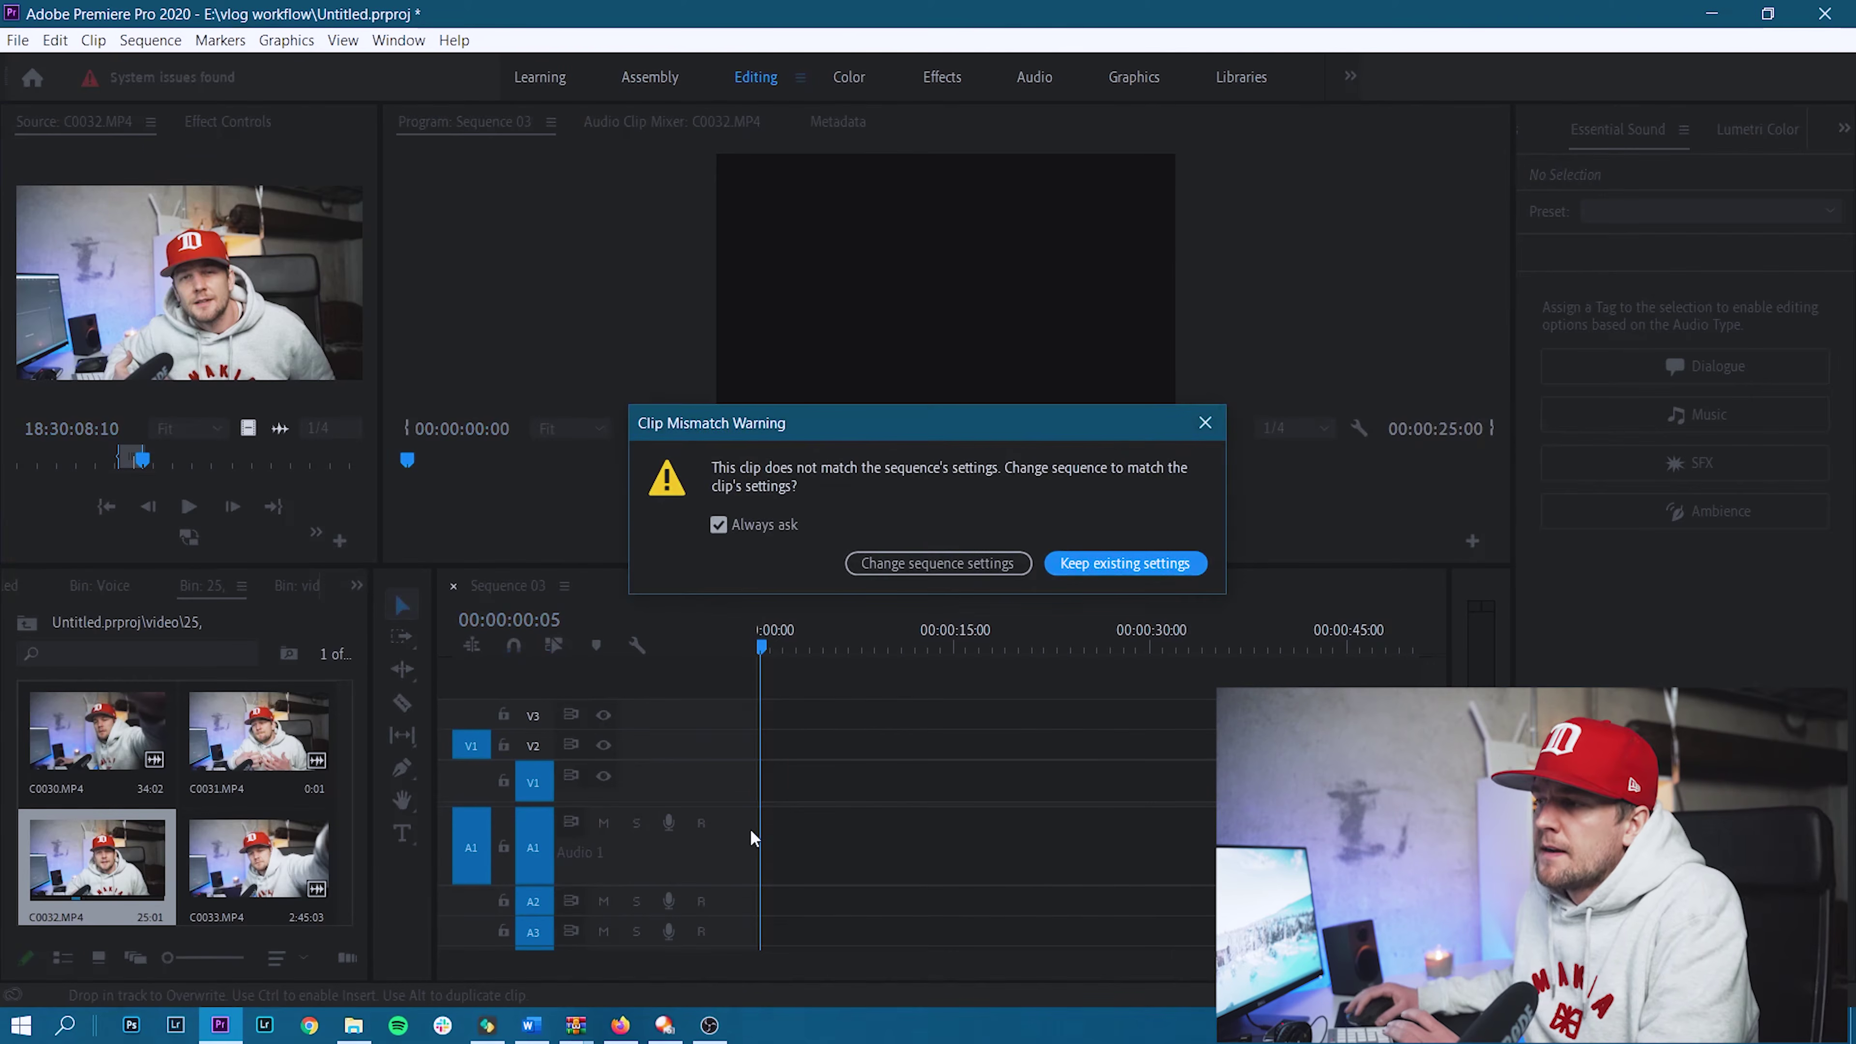
left_click(1076, 564)
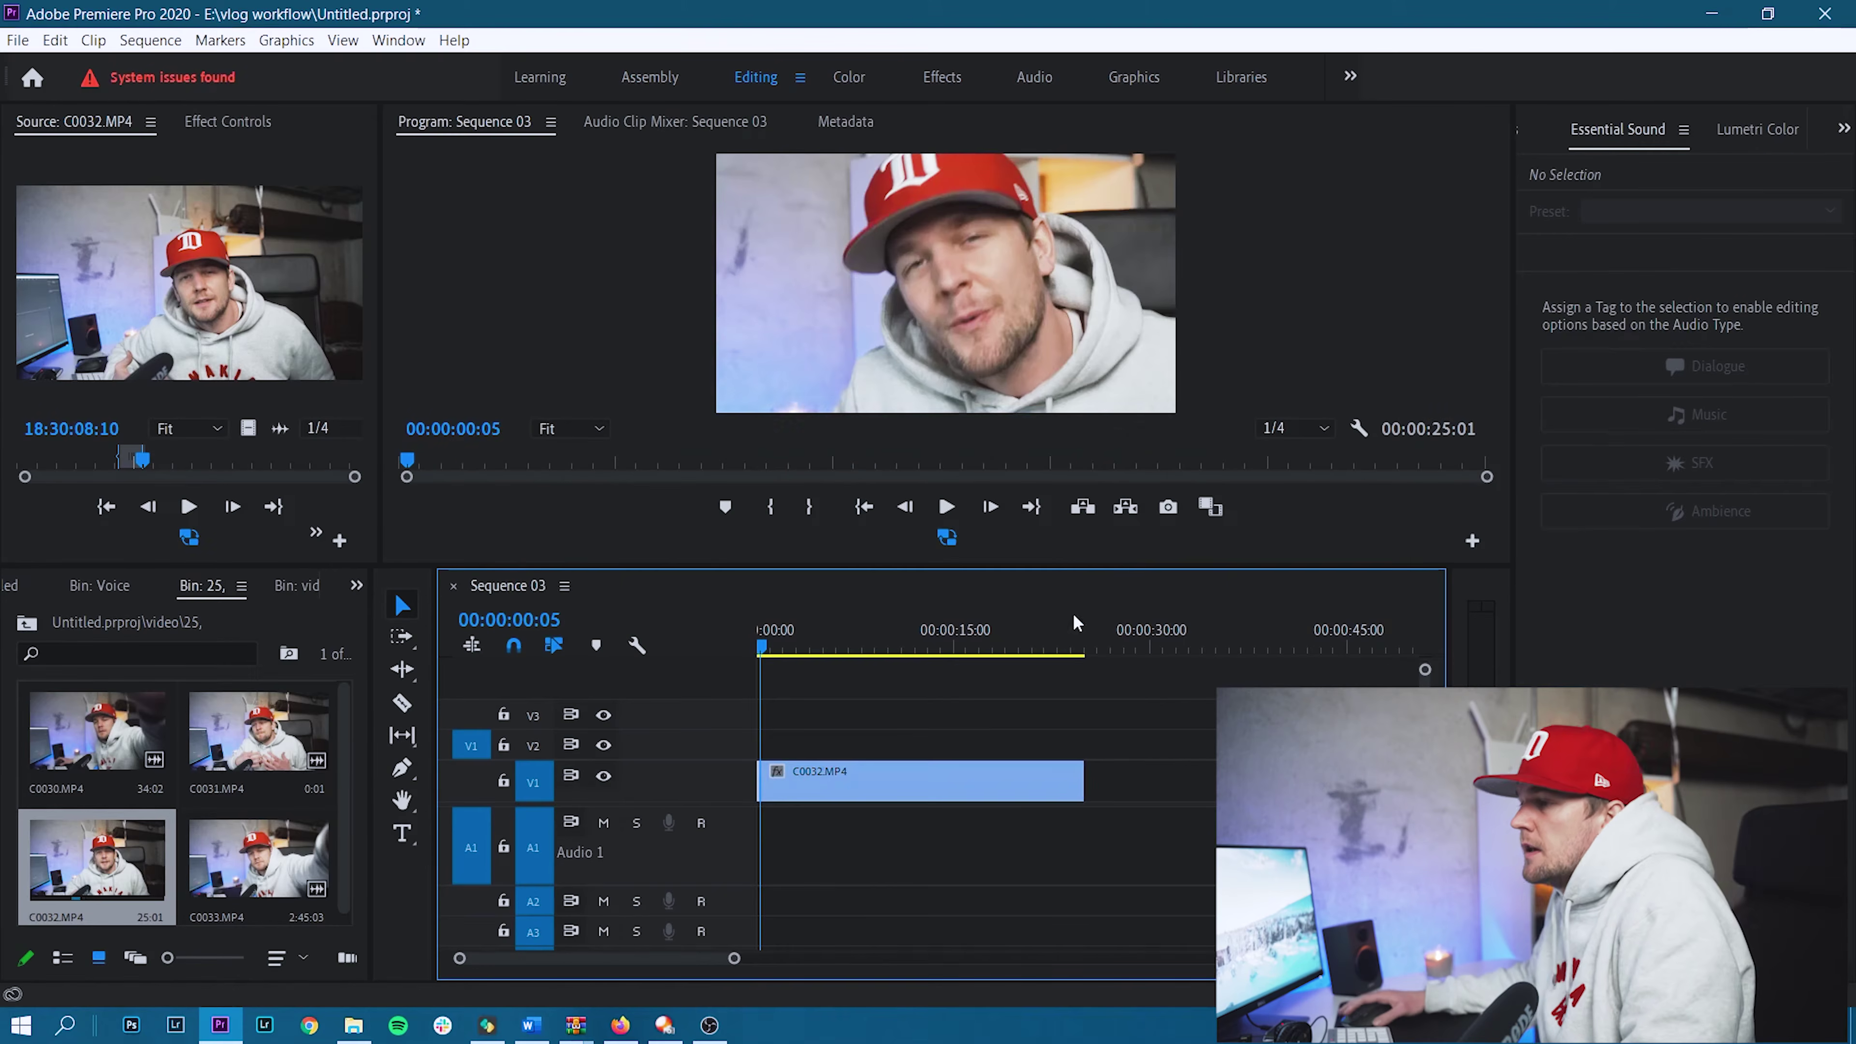
Set the Scale of the C0032.MP4 clip on V1 to 50 so that it fits the sequence frame.
left_click(777, 647)
left_click(800, 780)
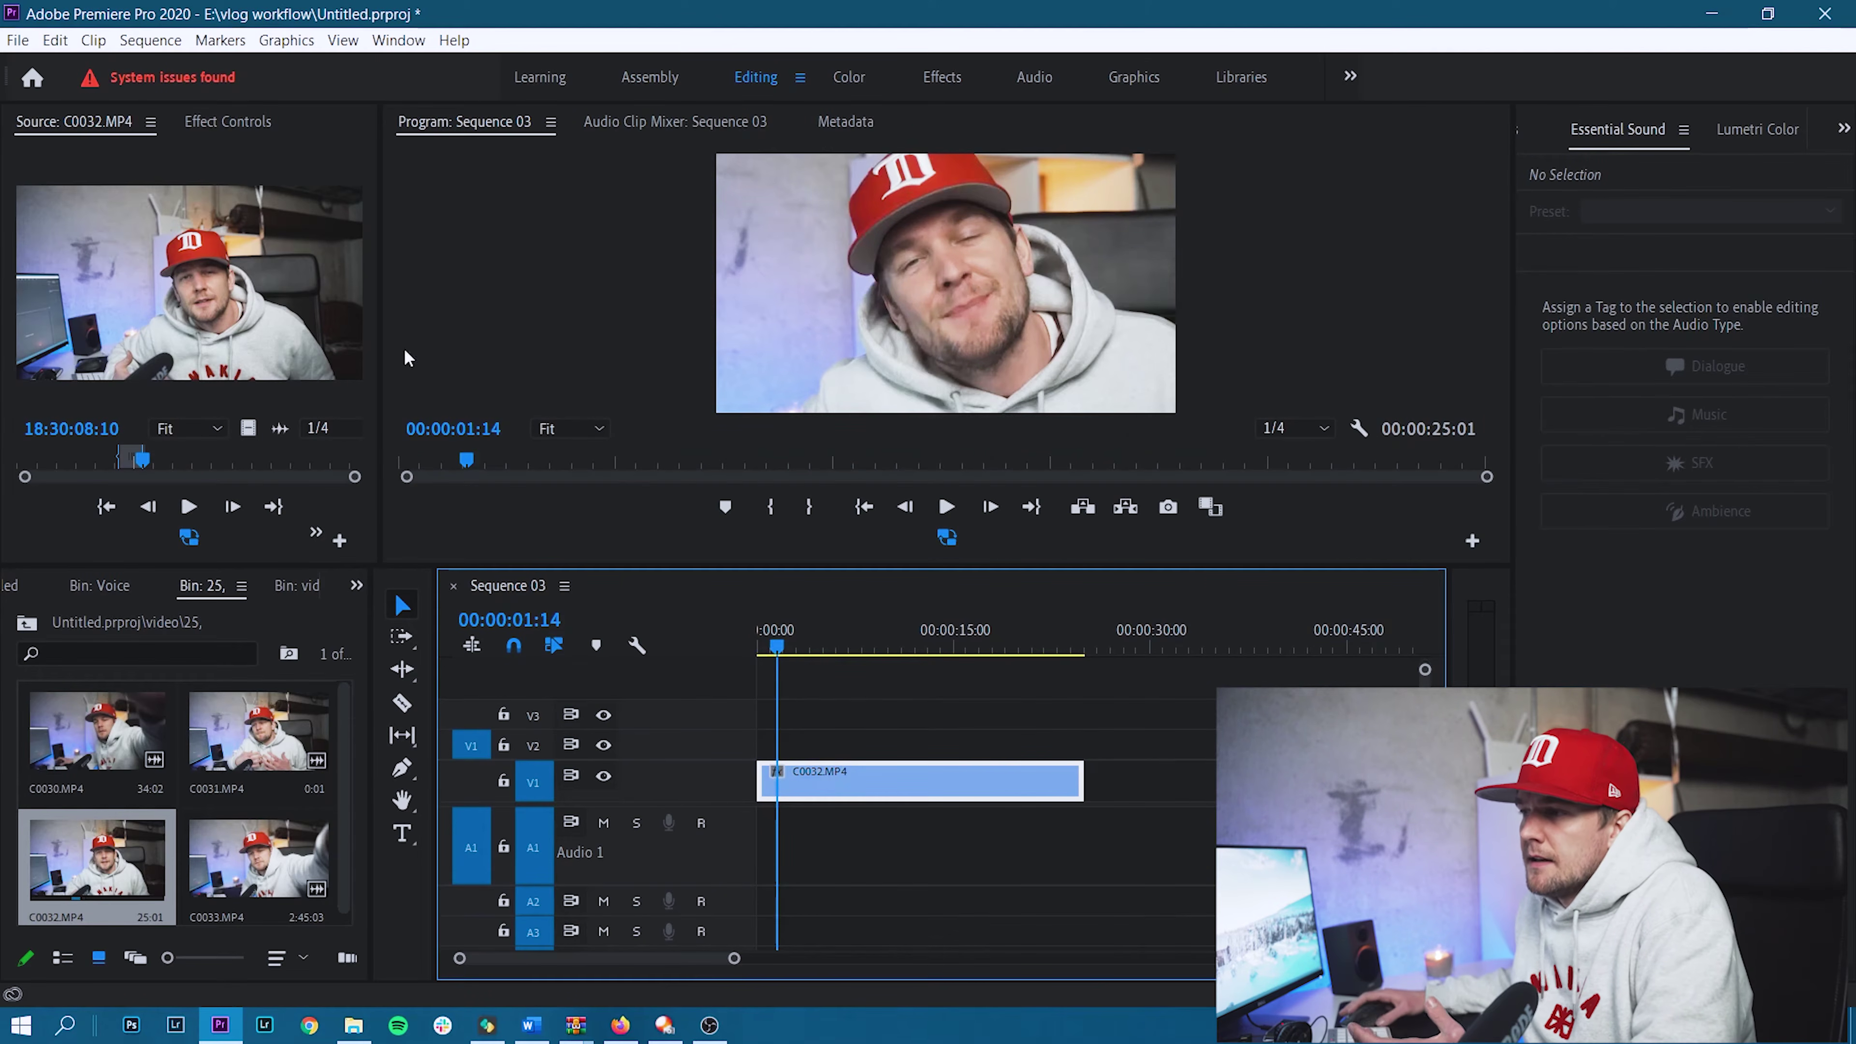
left_click(219, 121)
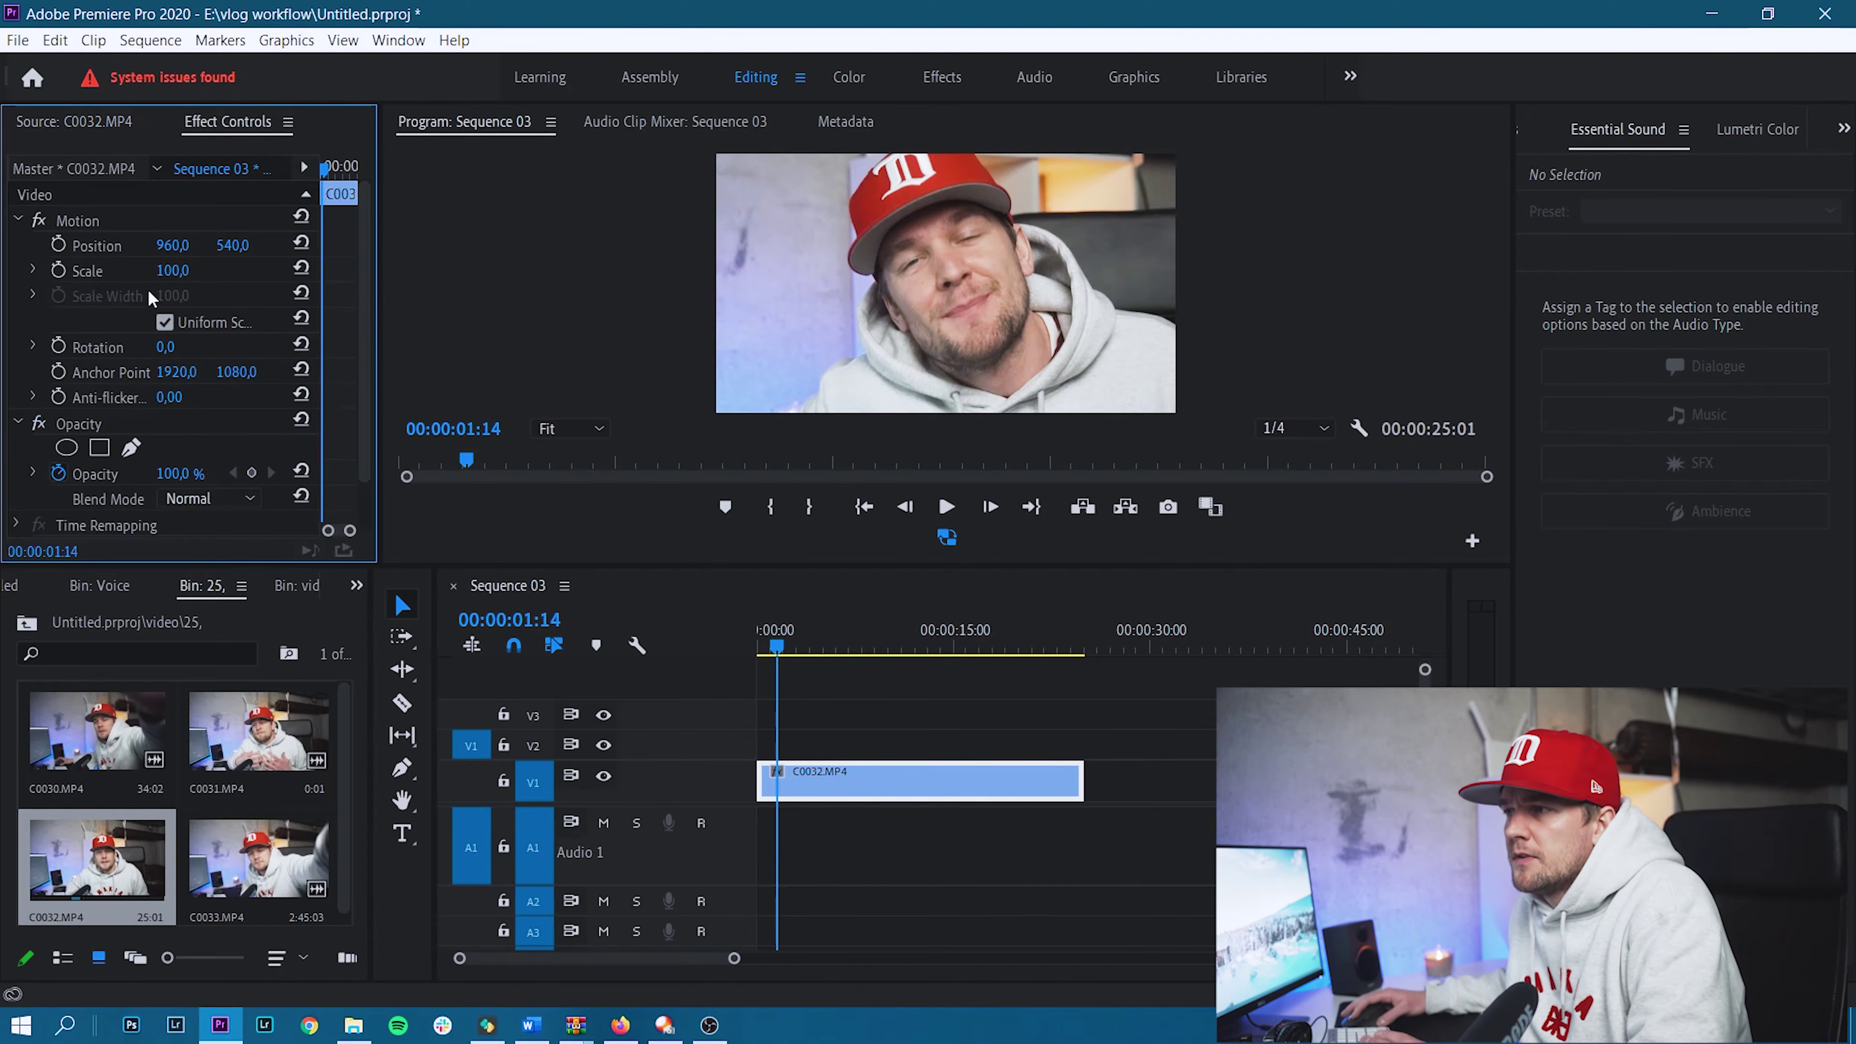
left_click(187, 268)
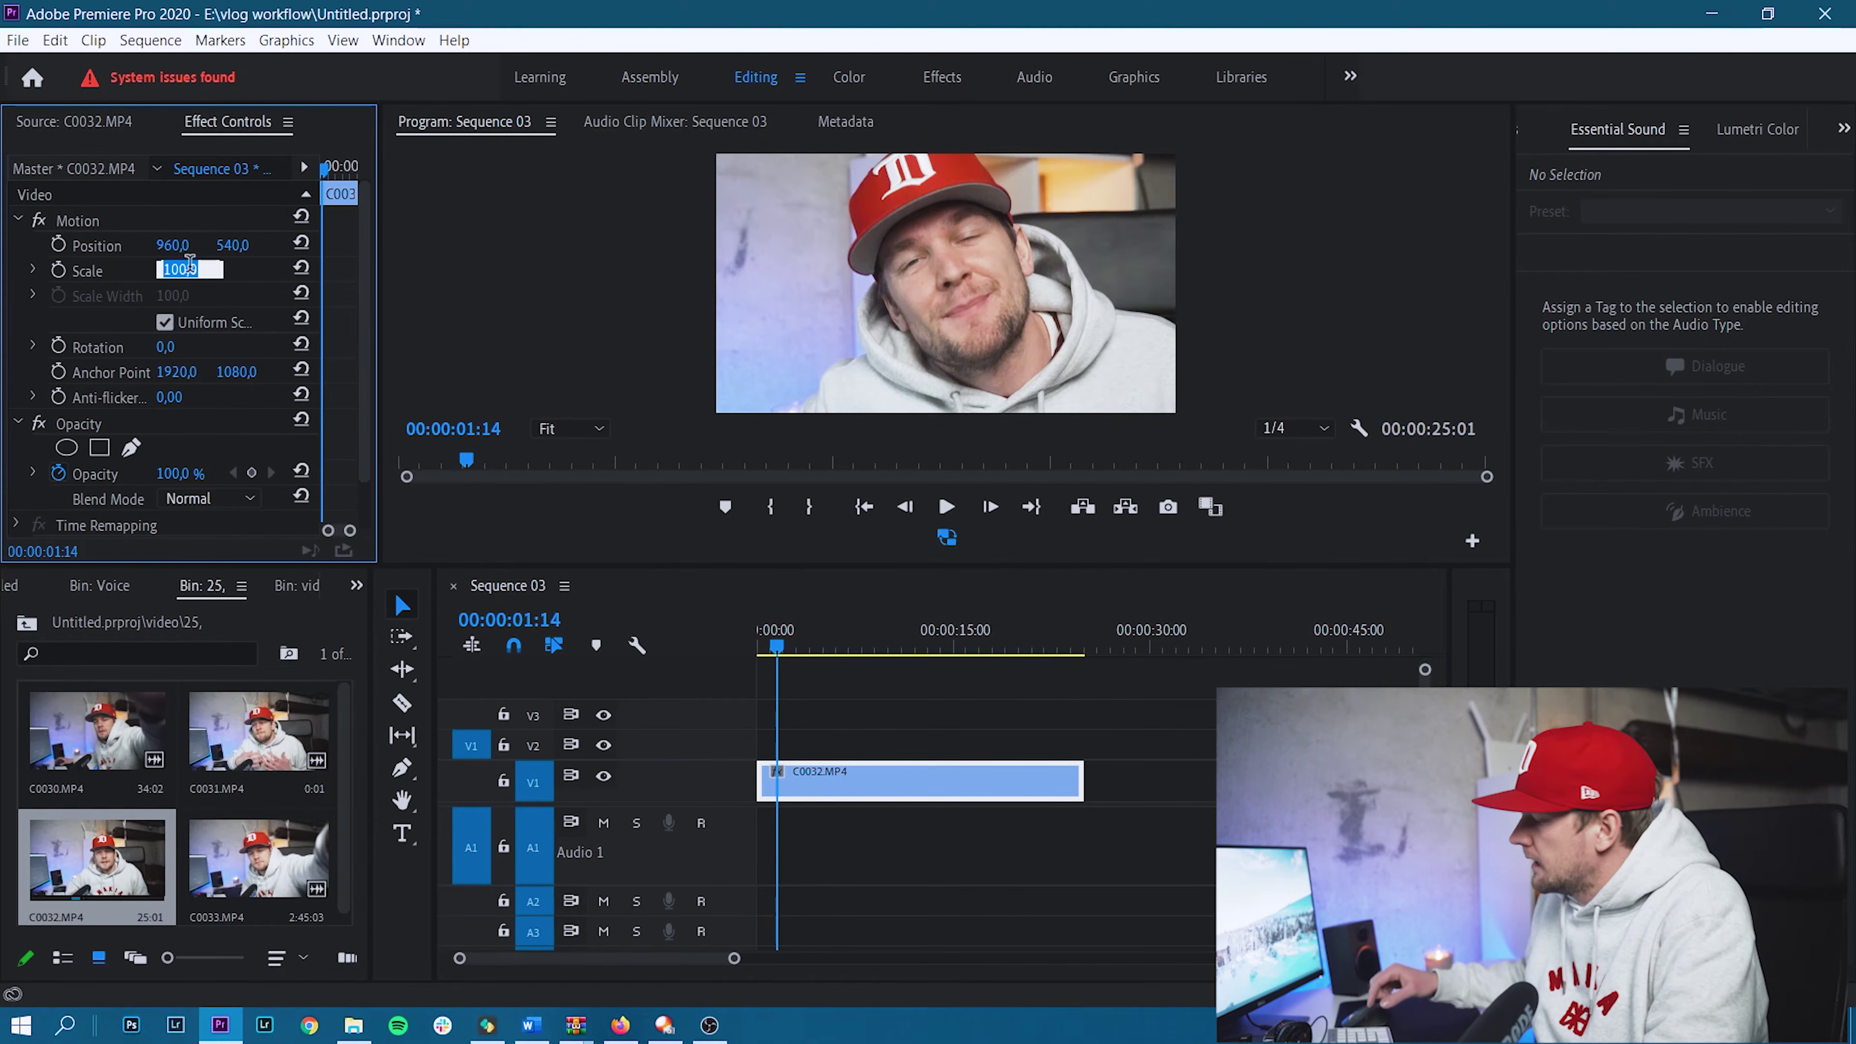
type("50")
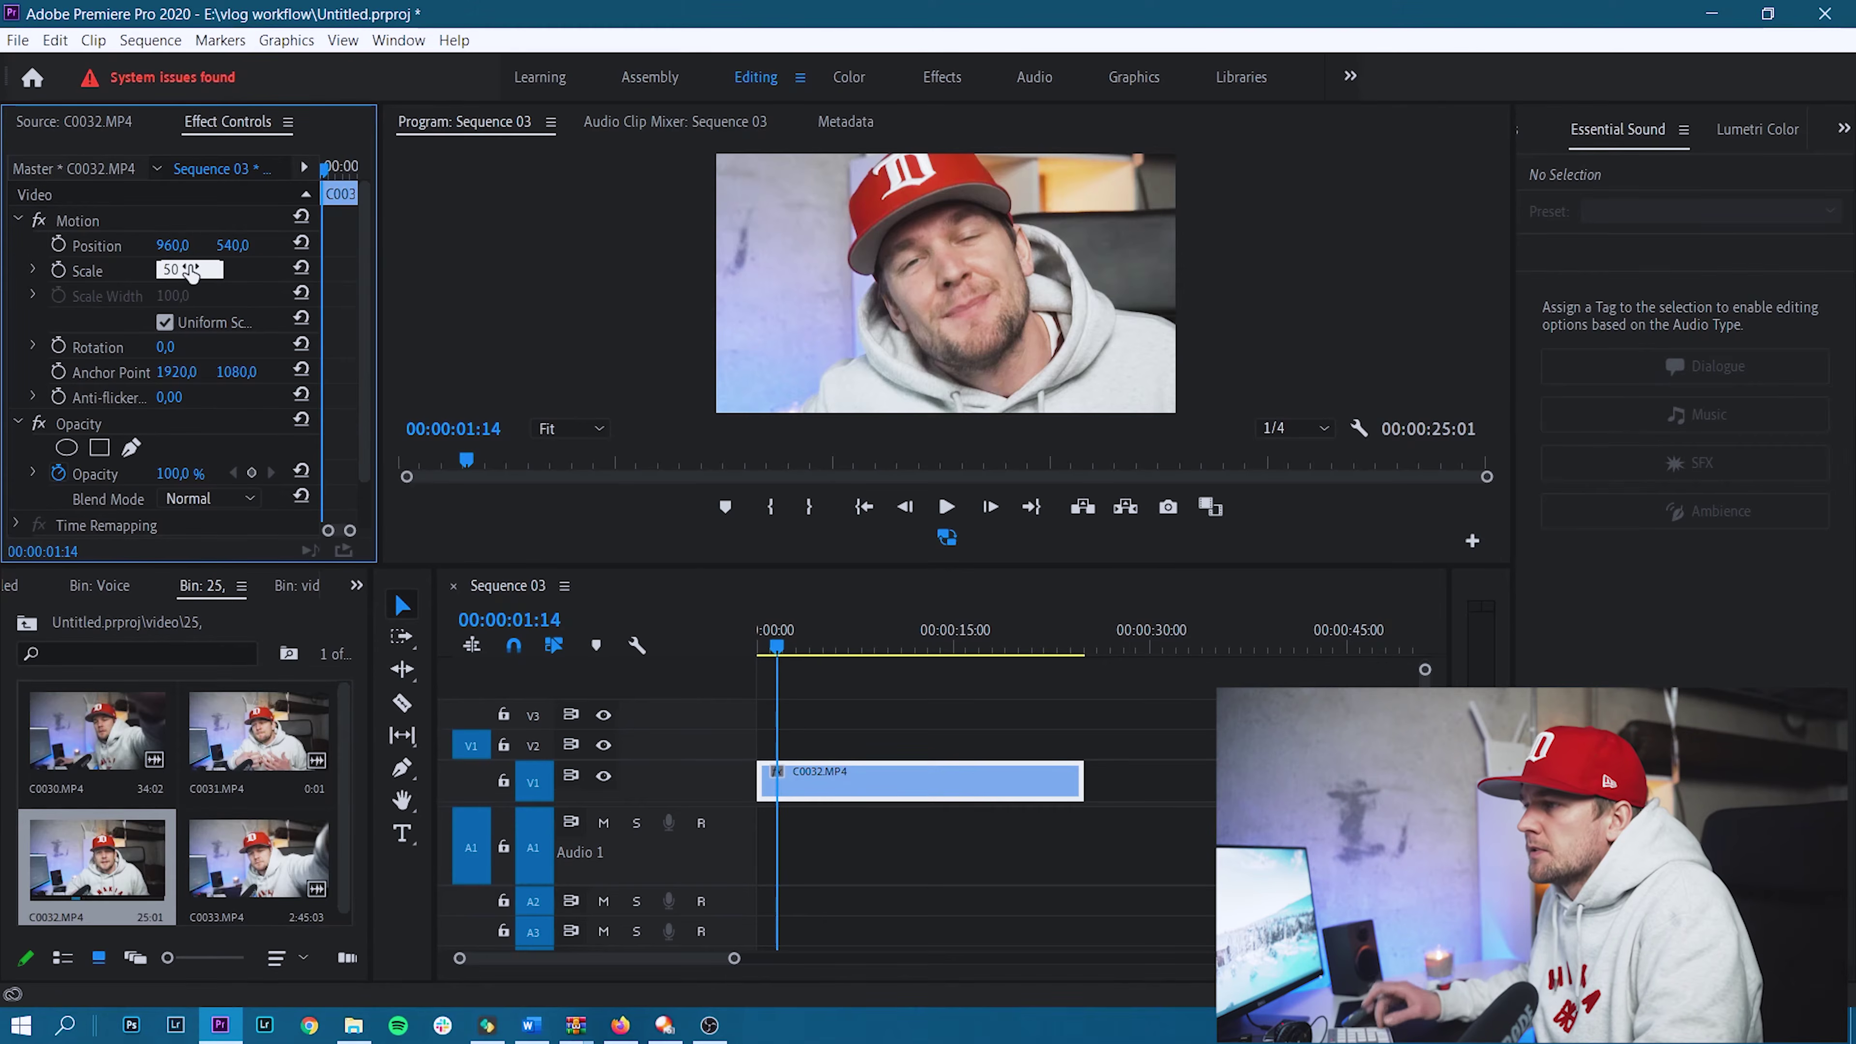
key("Return")
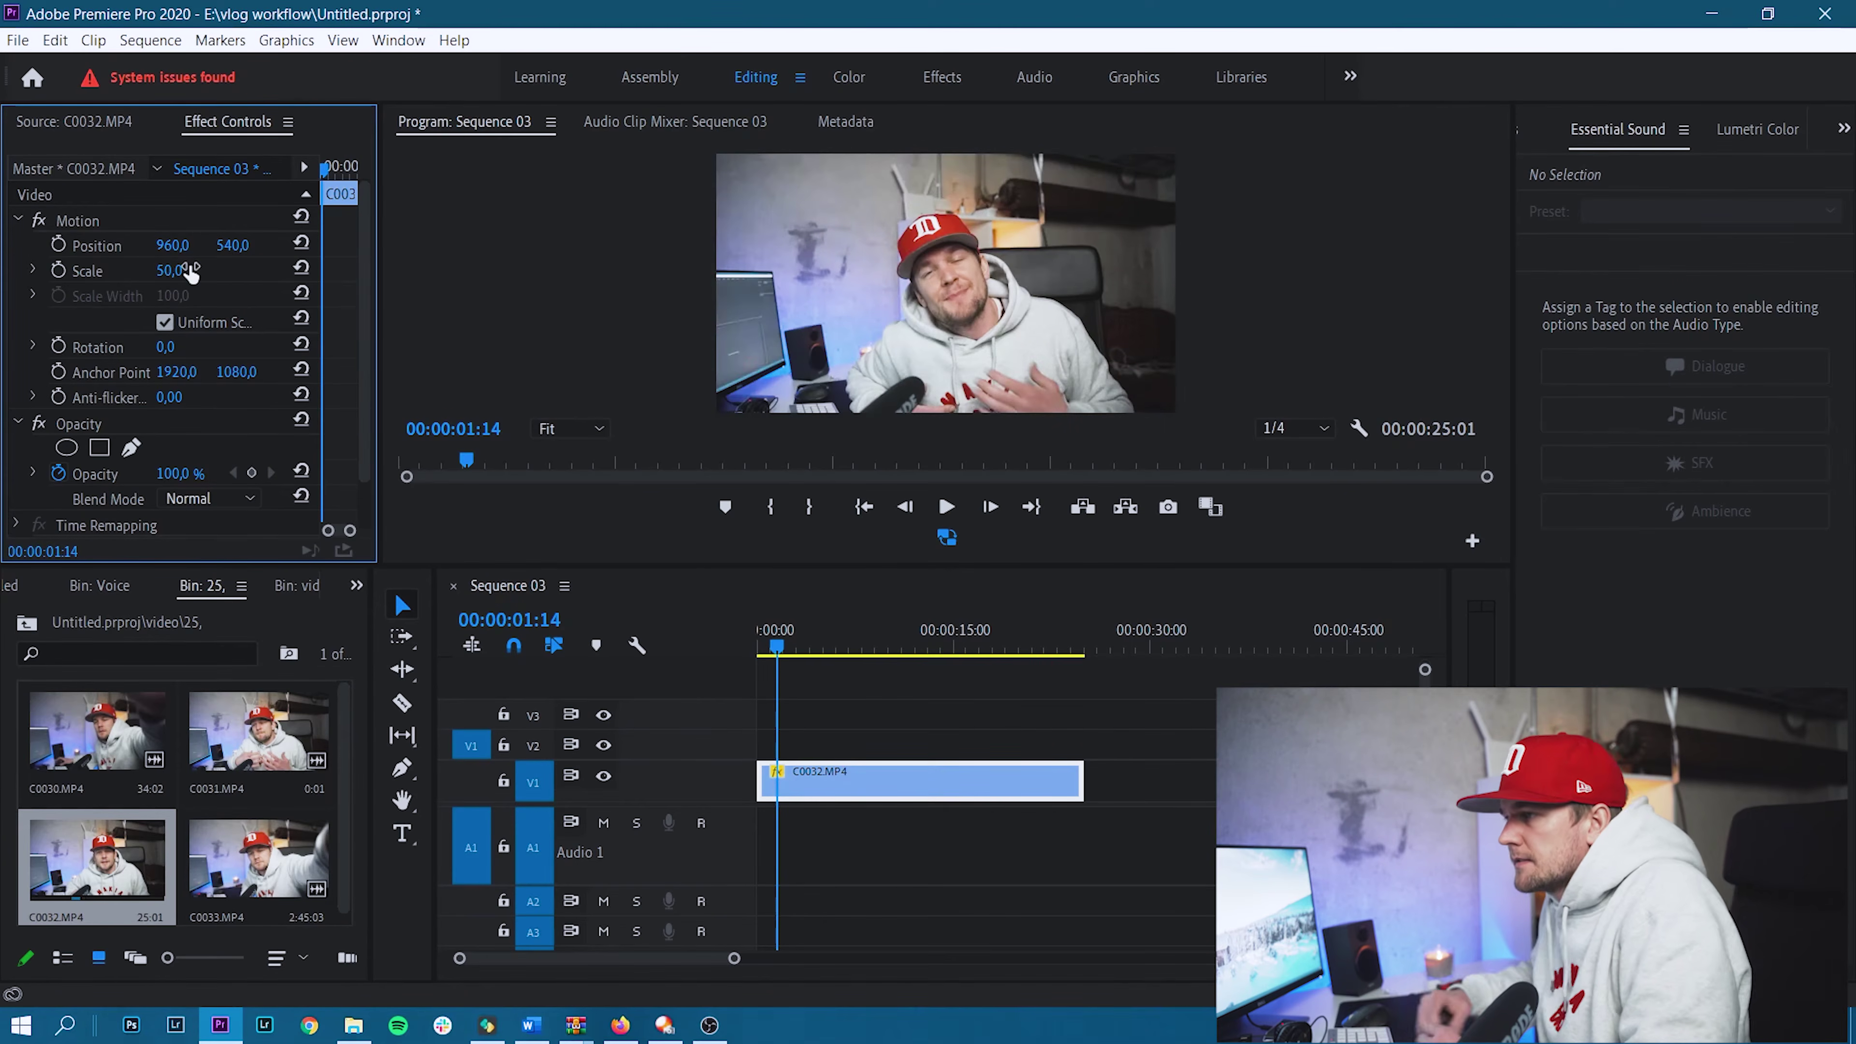
Add only the audio of the marked C0032.MP4 section to A1 beneath its video and play back the opening seconds.
left_click(84, 123)
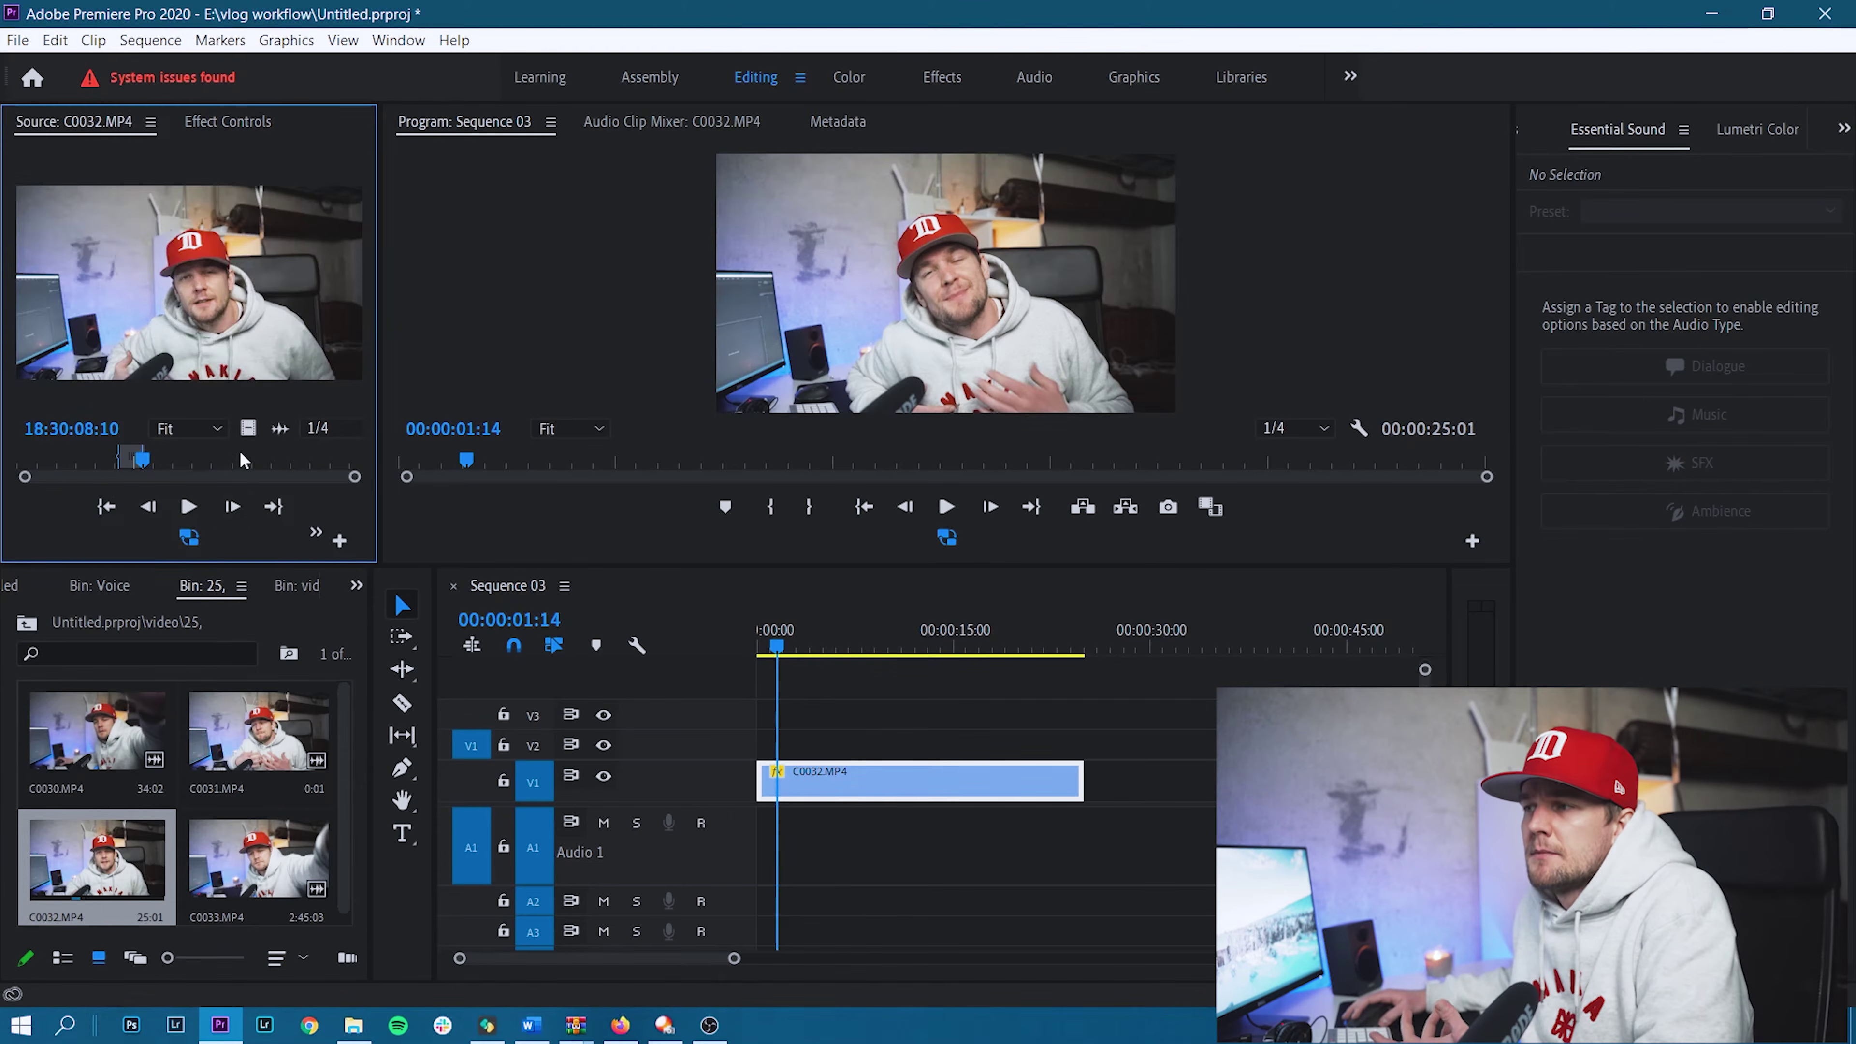
left_click_drag(466, 594, 813, 881)
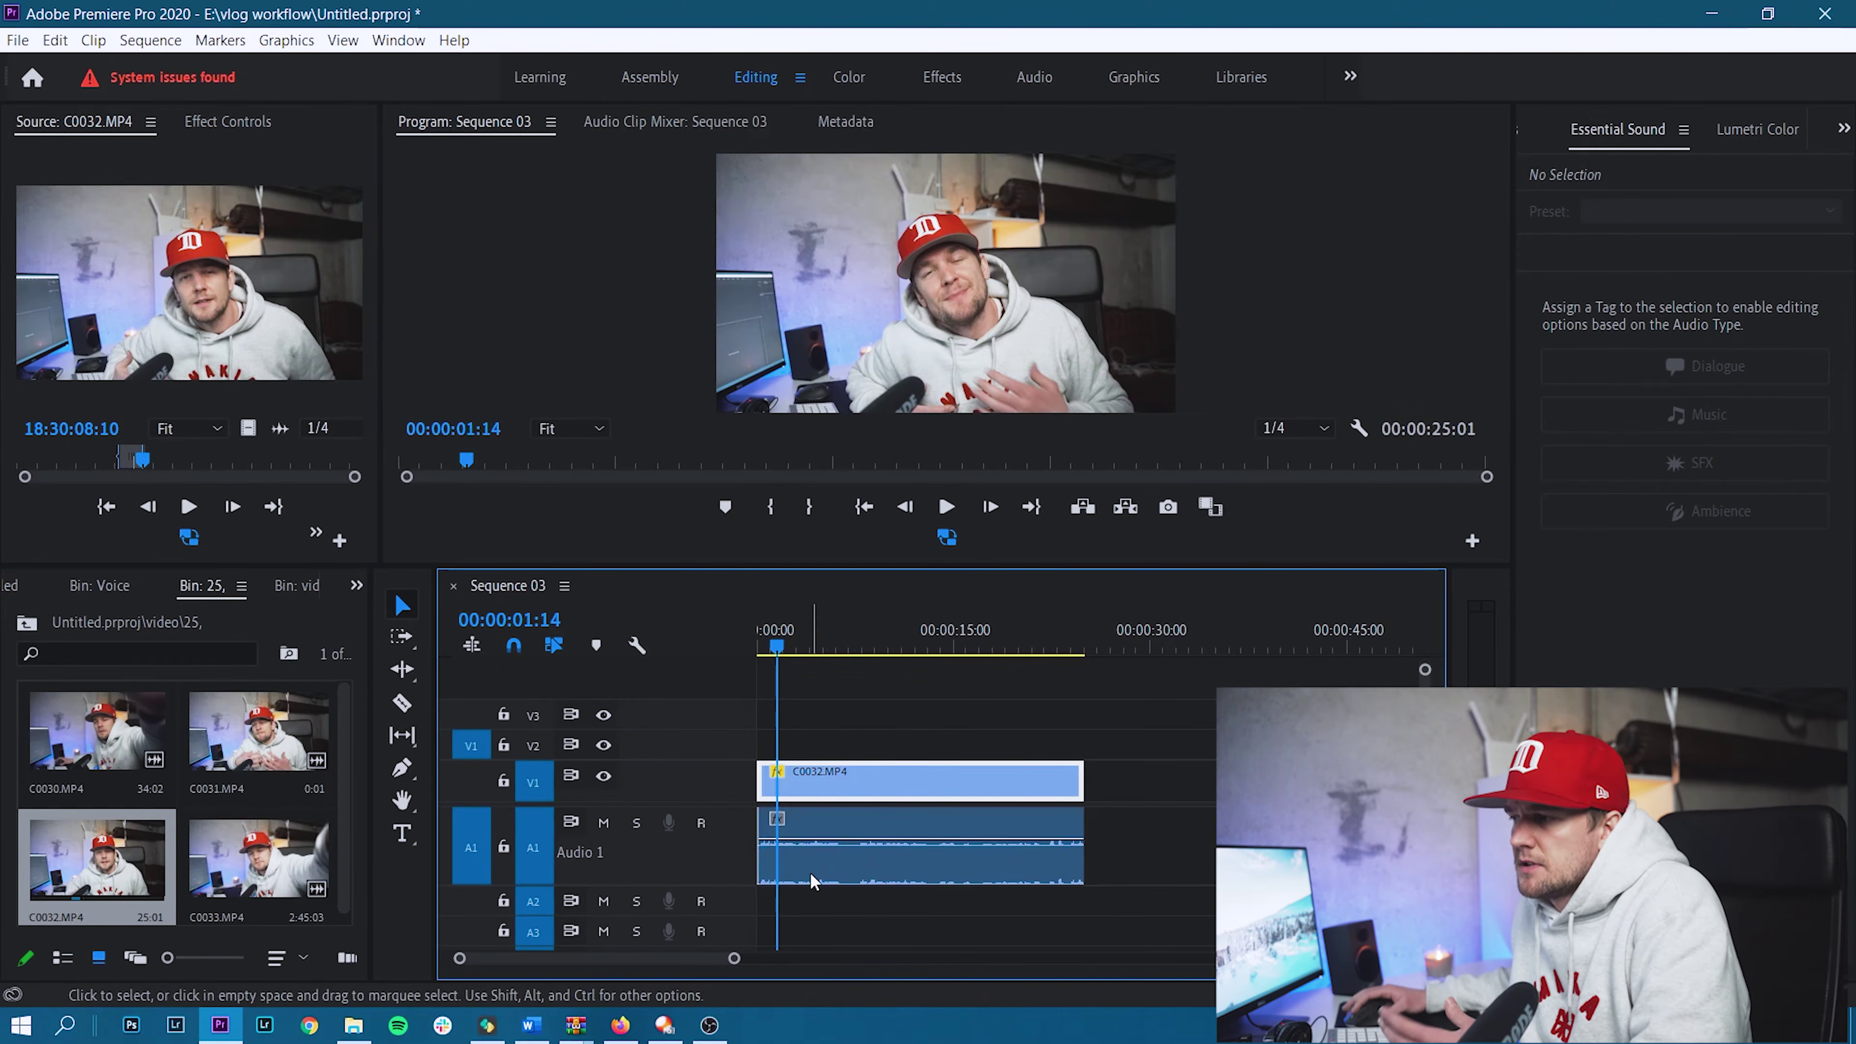
key("space")
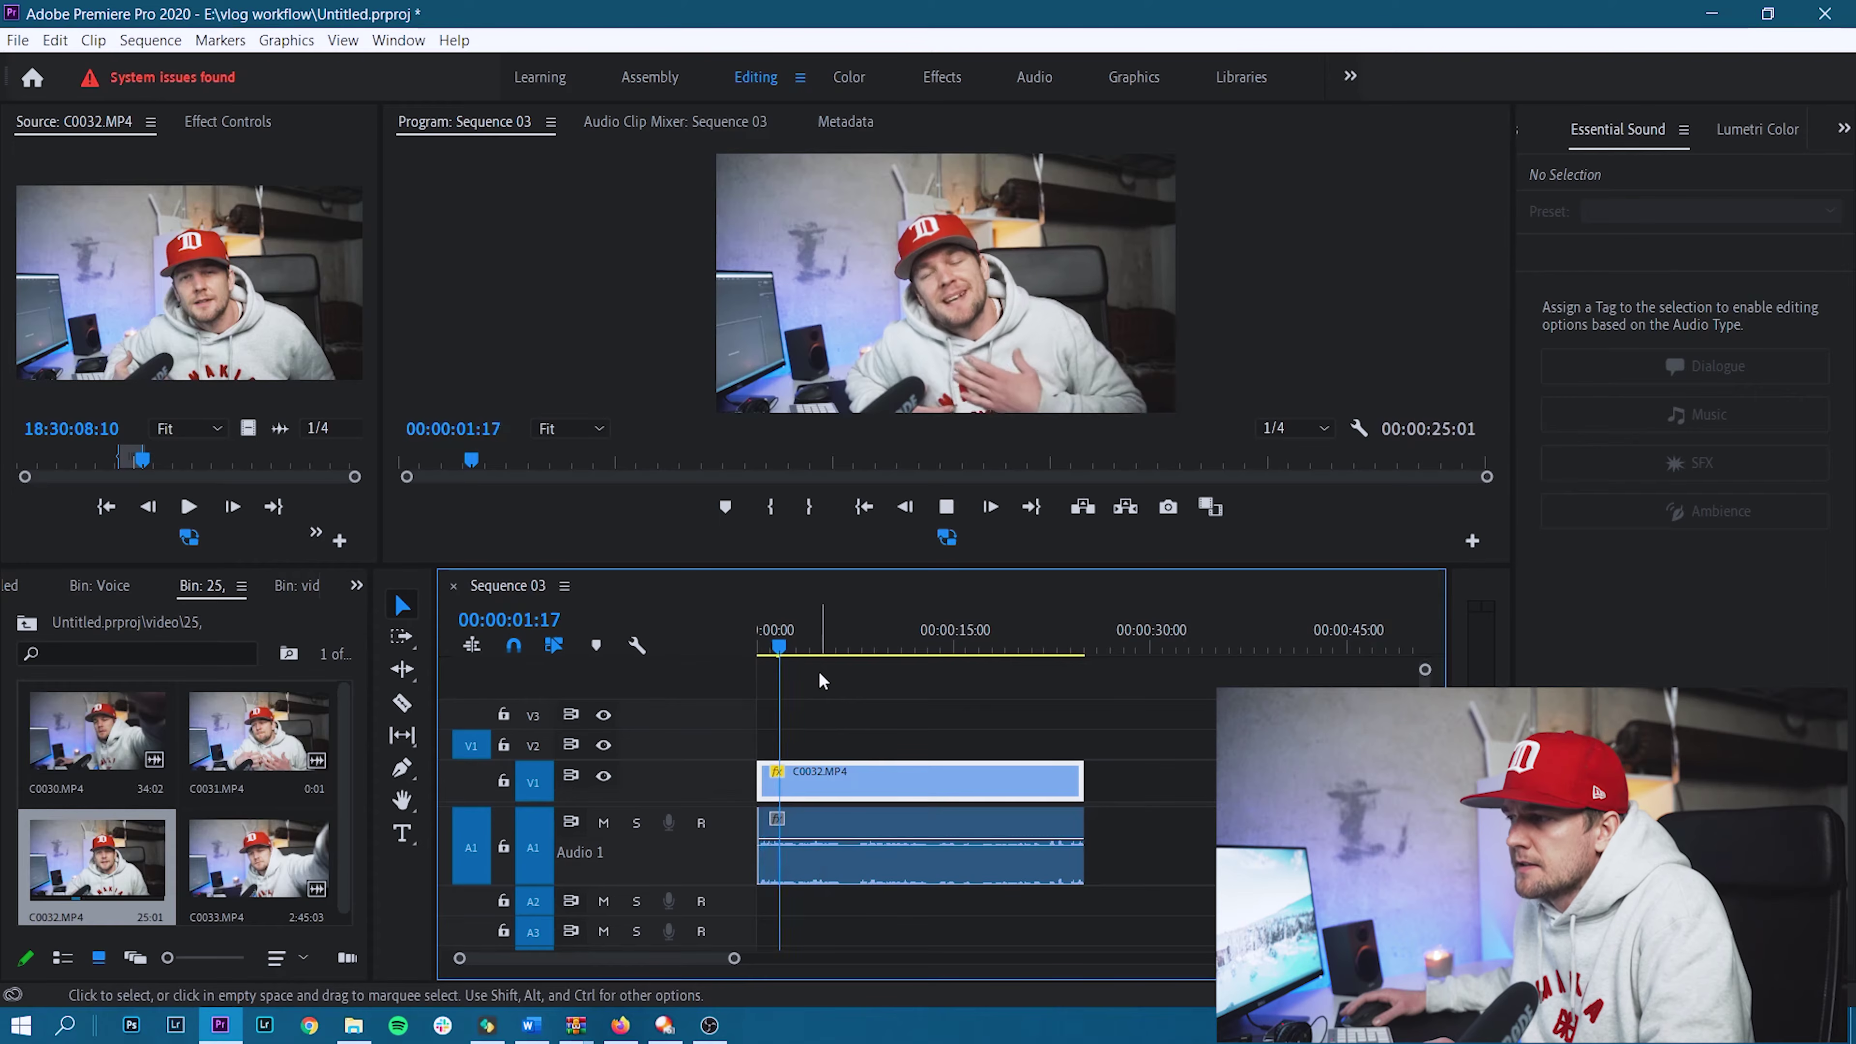
key("space")
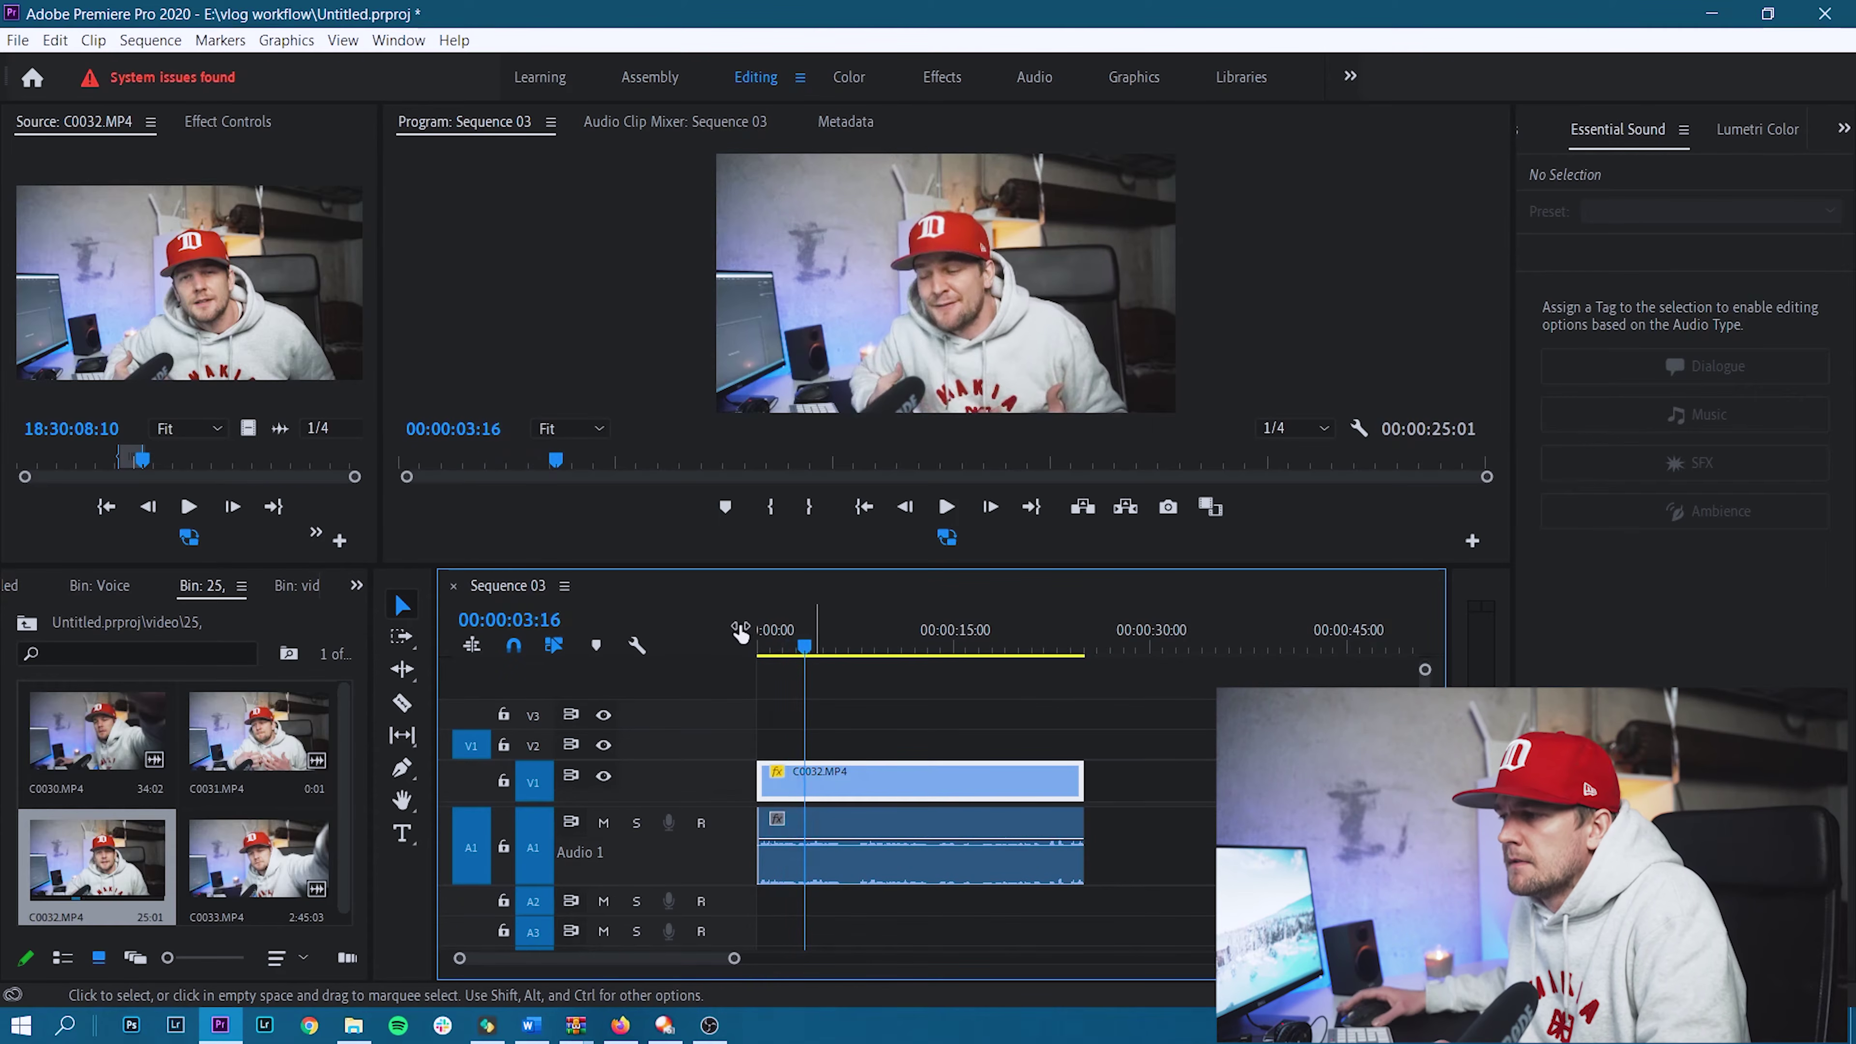
left_click_drag(803, 636, 760, 643)
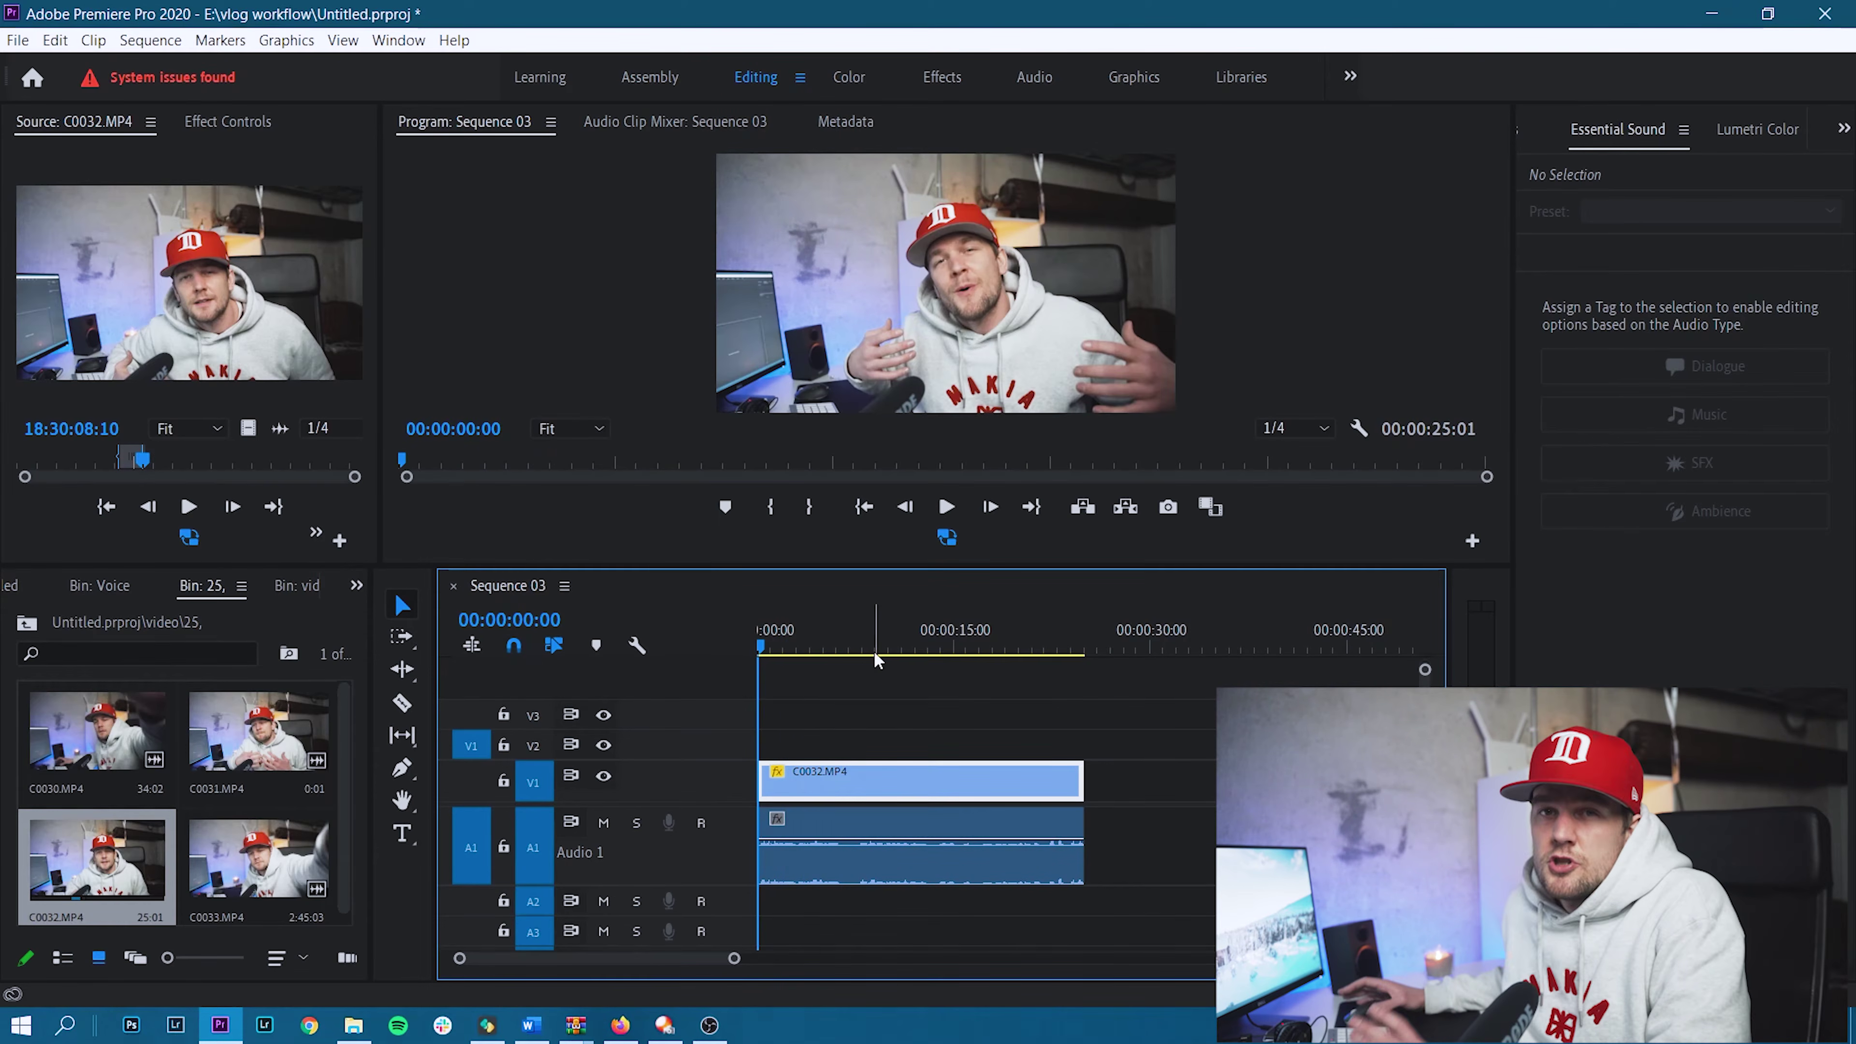
Open the Voice bin, check ZOOM0032.WAV and load ZOOM0033.WAV in the Source Monitor.
left_click(355, 586)
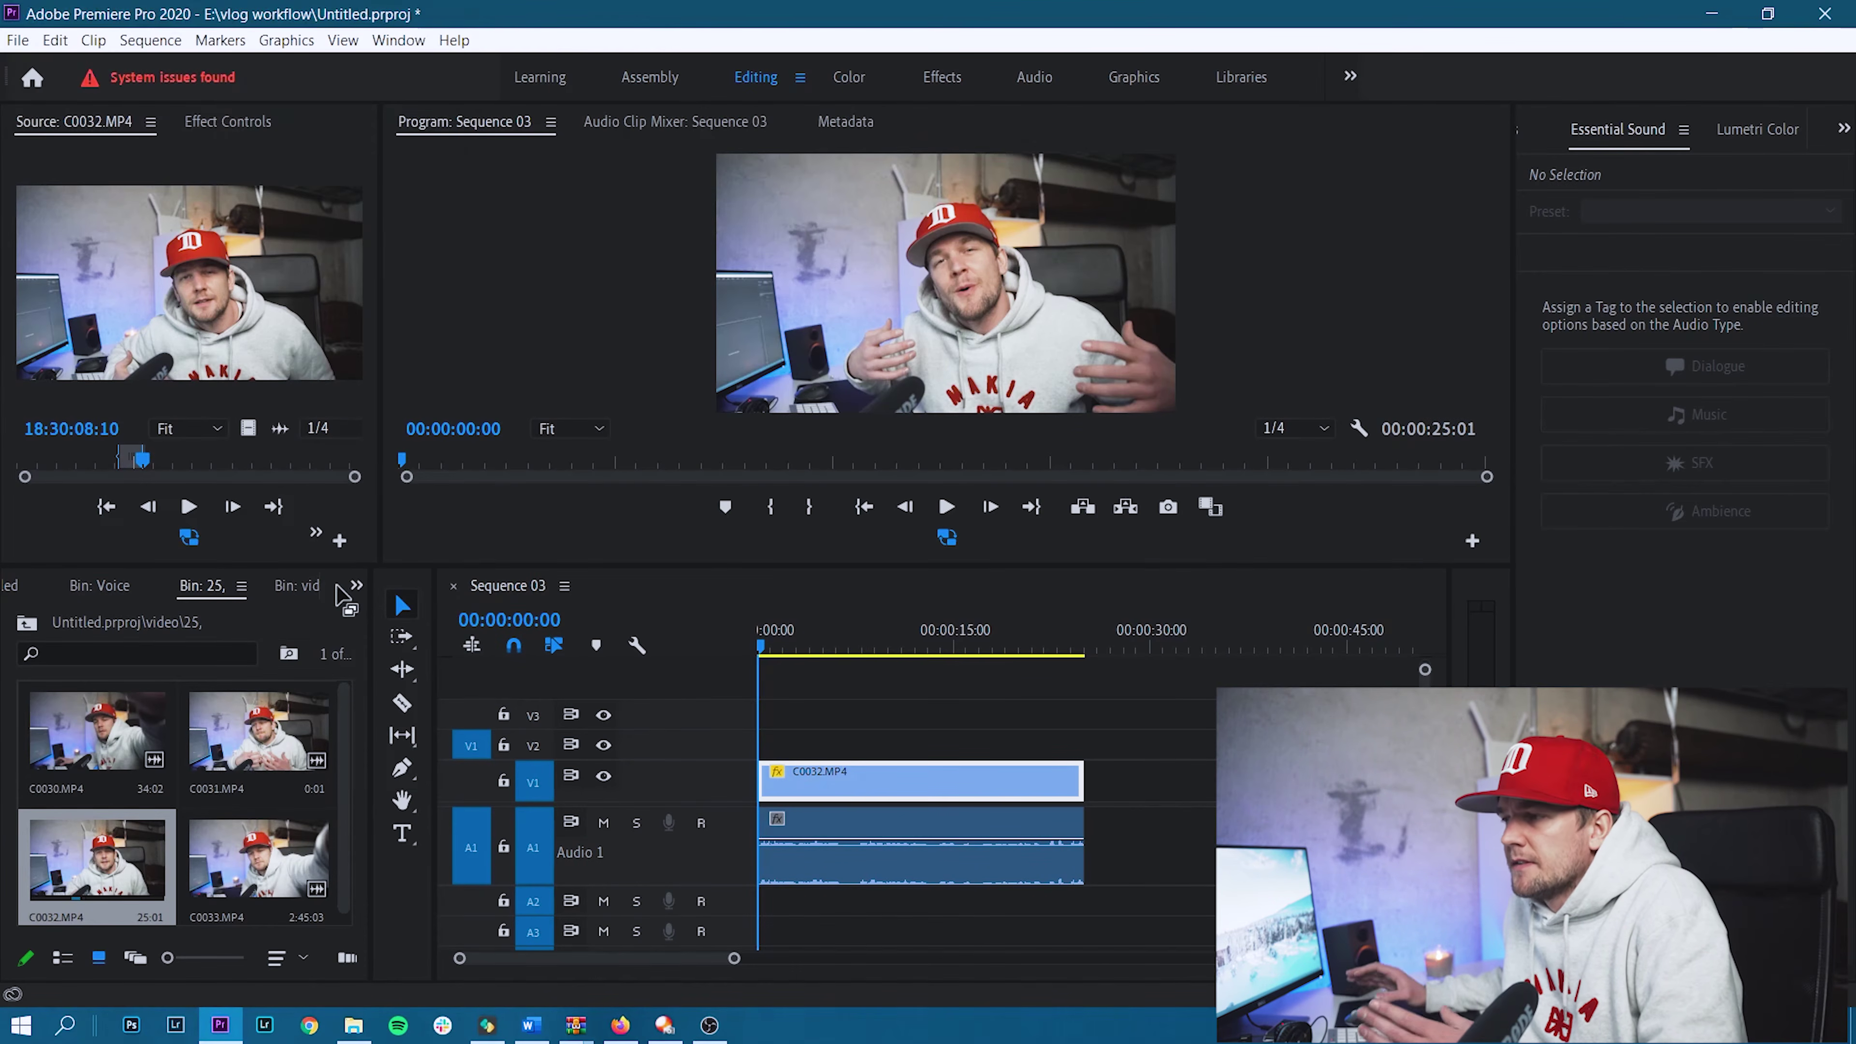
left_click(356, 585)
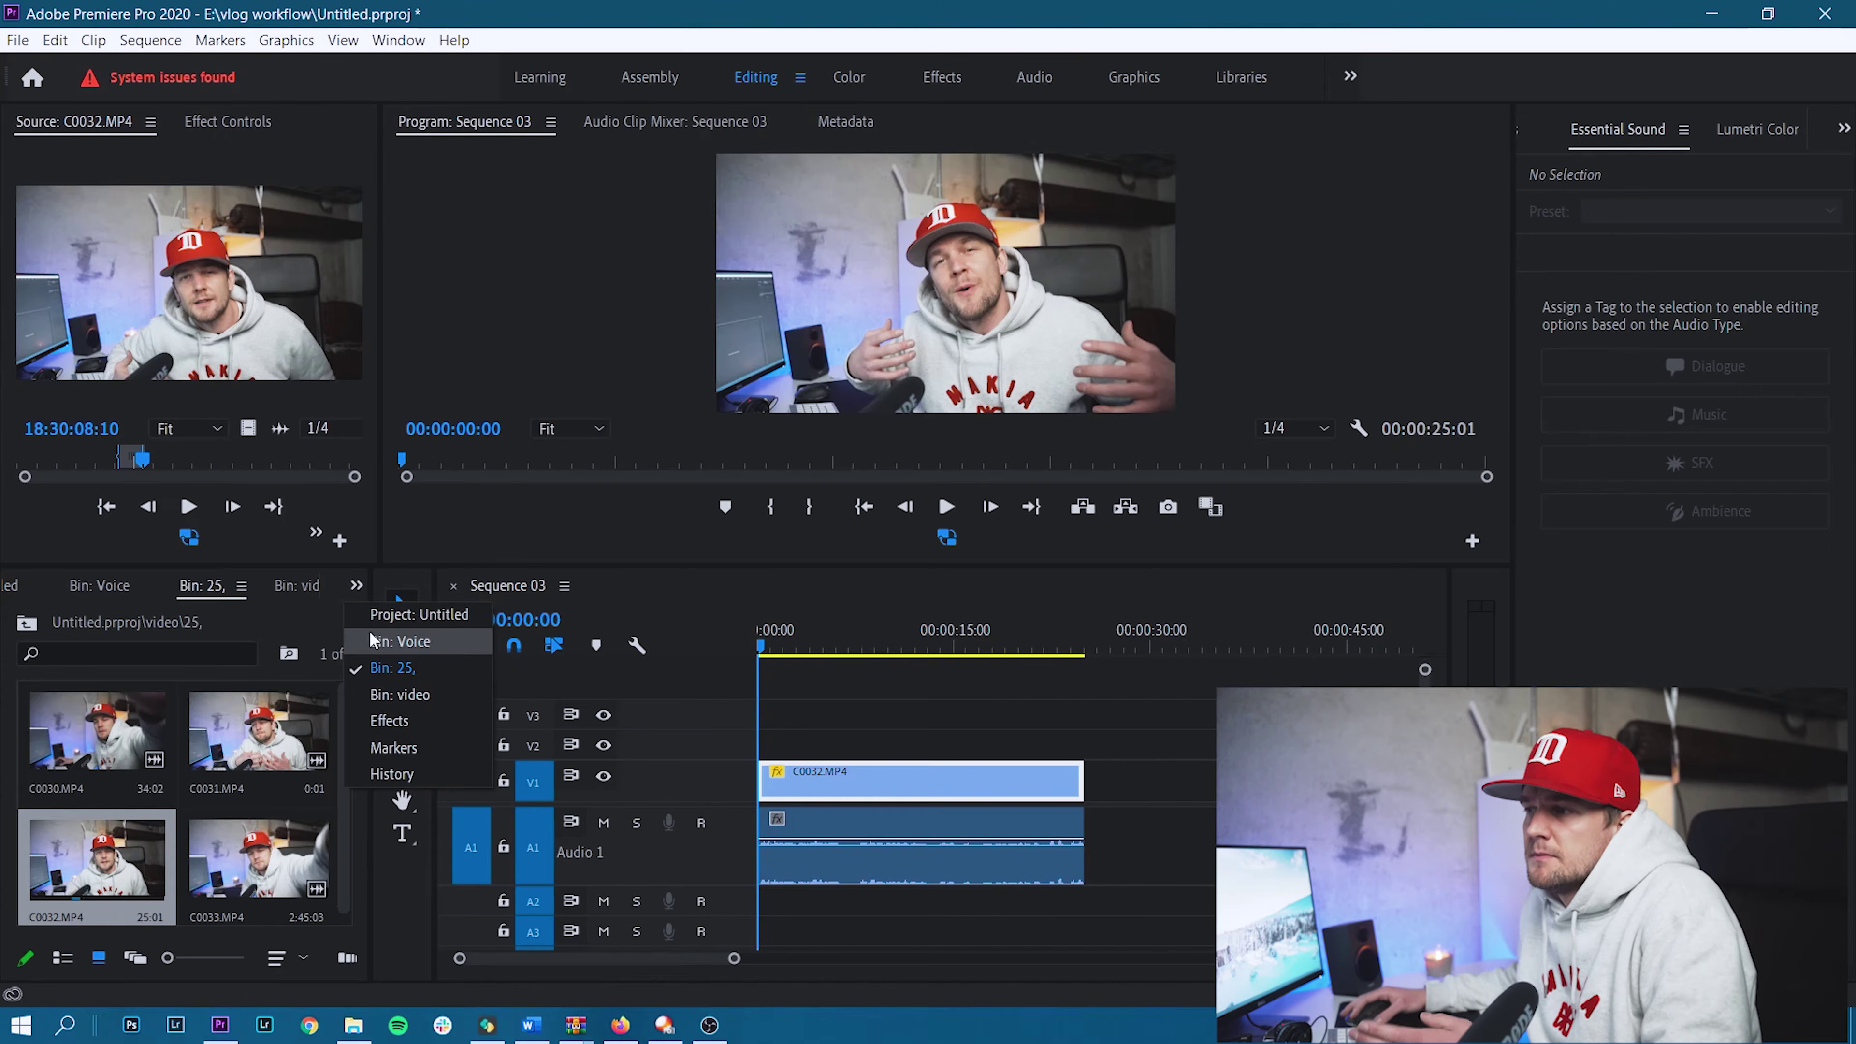
left_click(401, 641)
double_click(258, 731)
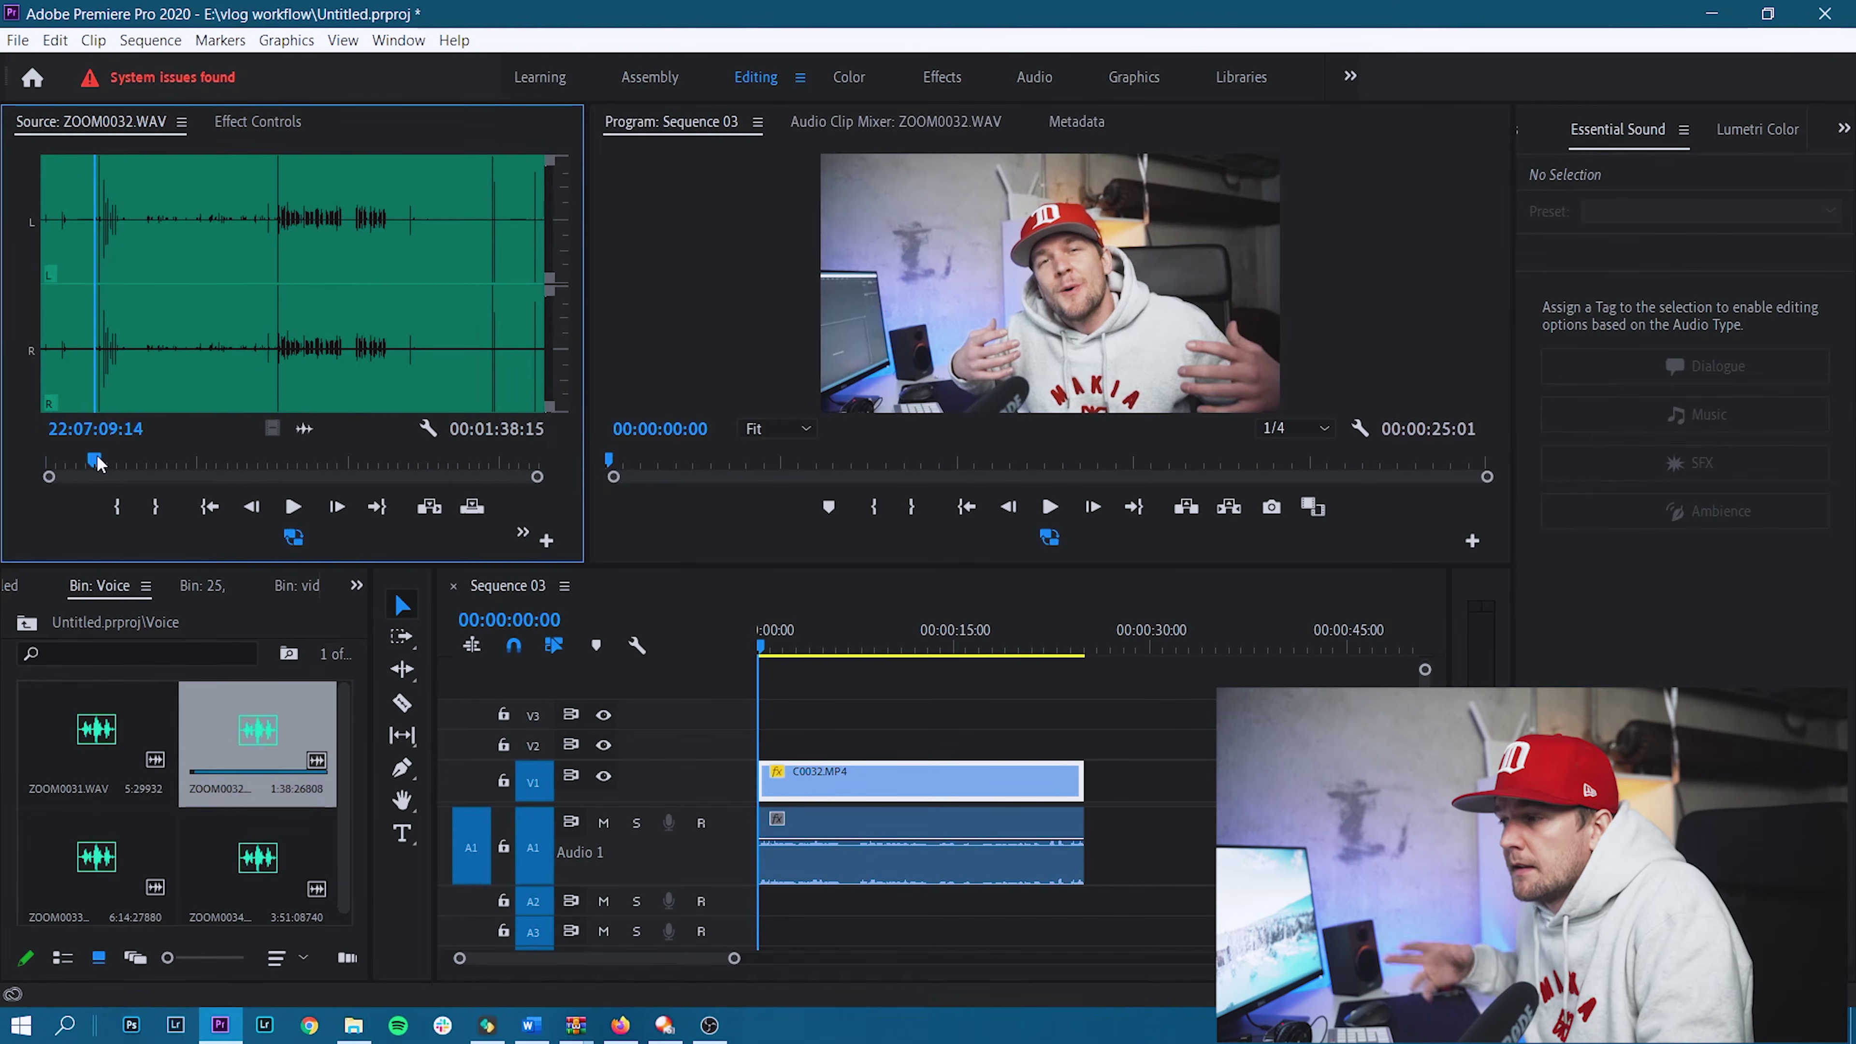
key("Right")
key("Return")
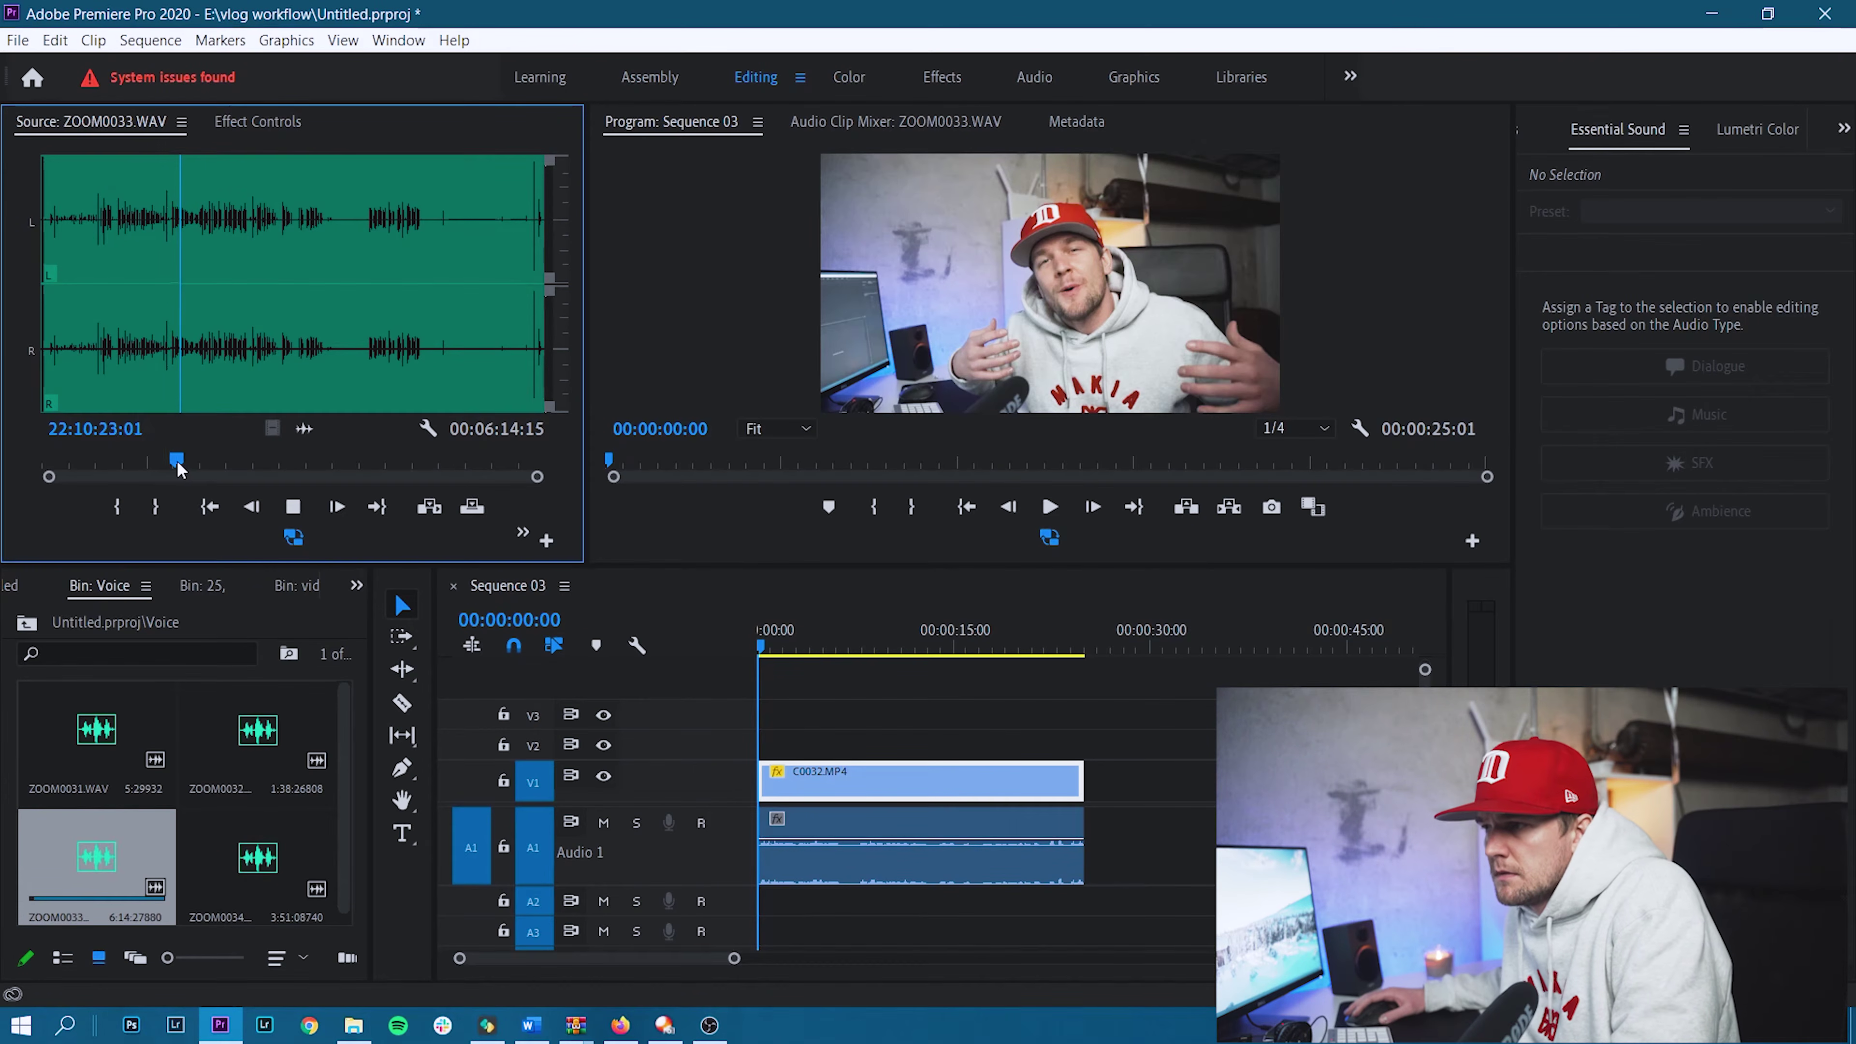
Mark in and out points around about 14 seconds of ZOOM0033.WAV and place that section at the start of A2.
key("i")
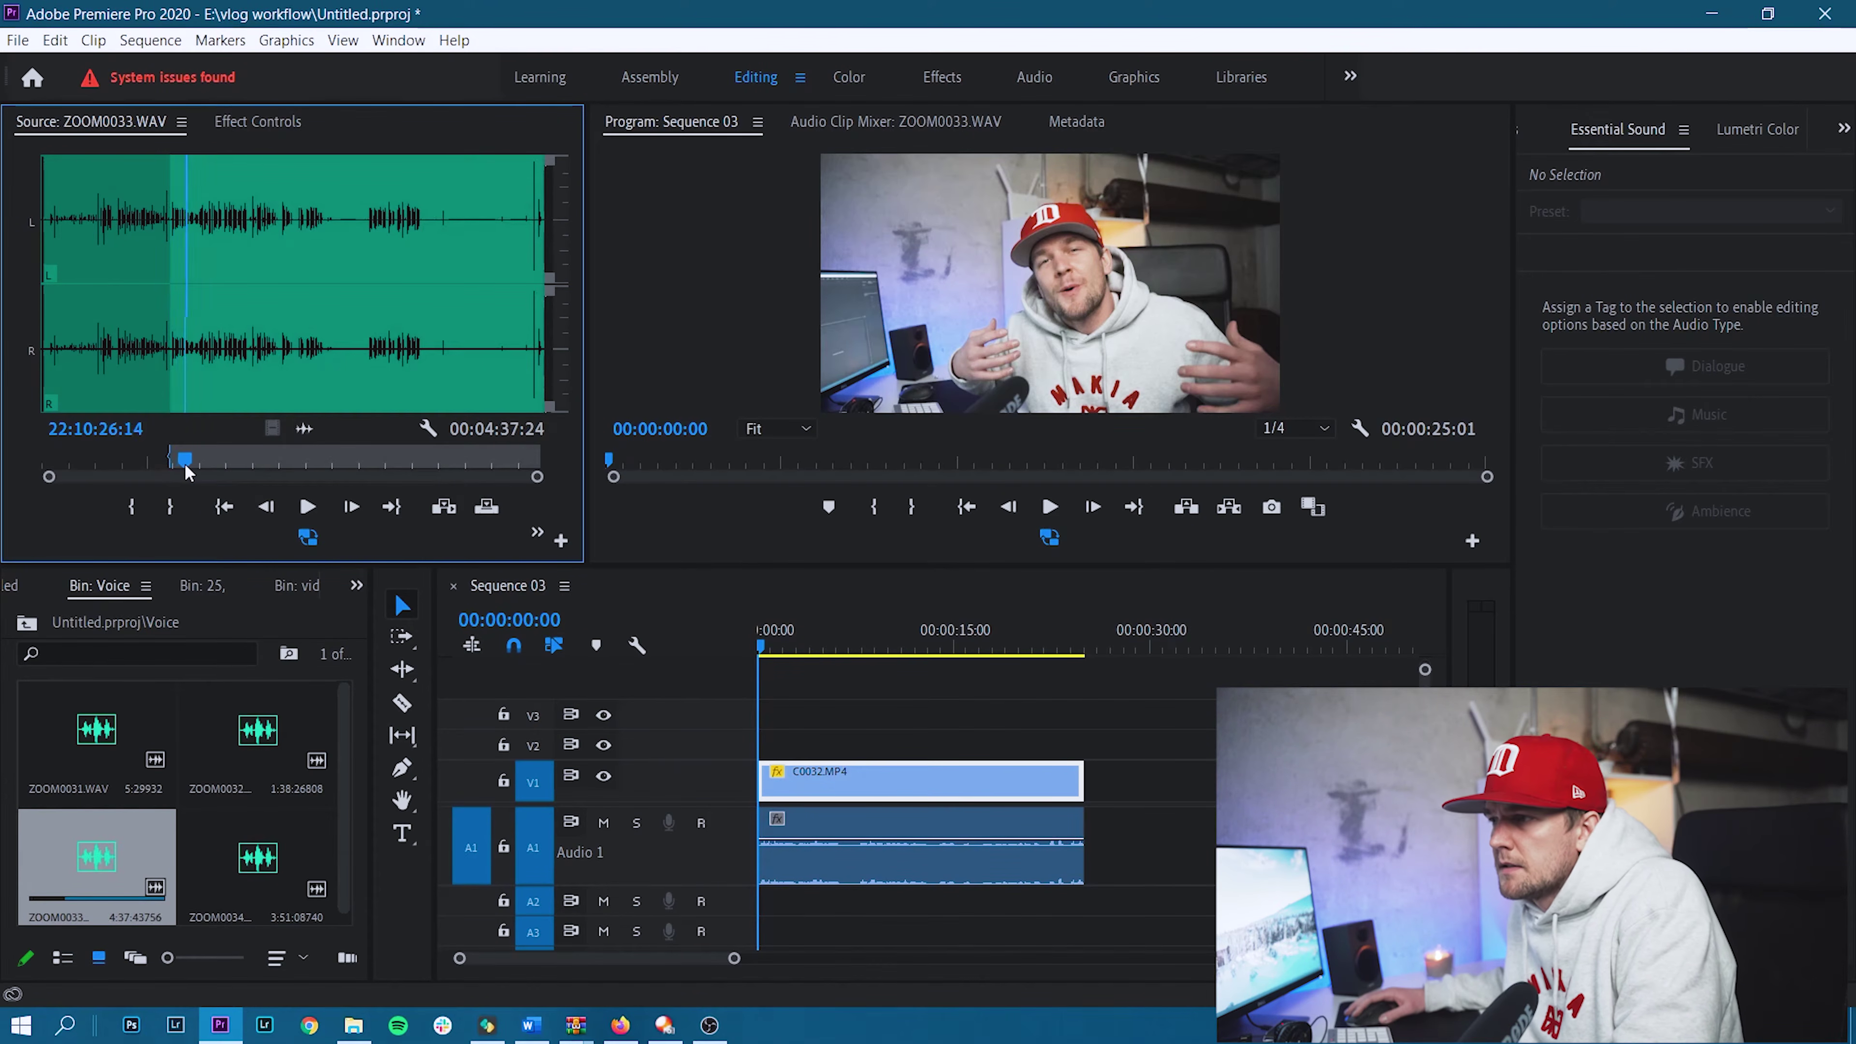
key("o")
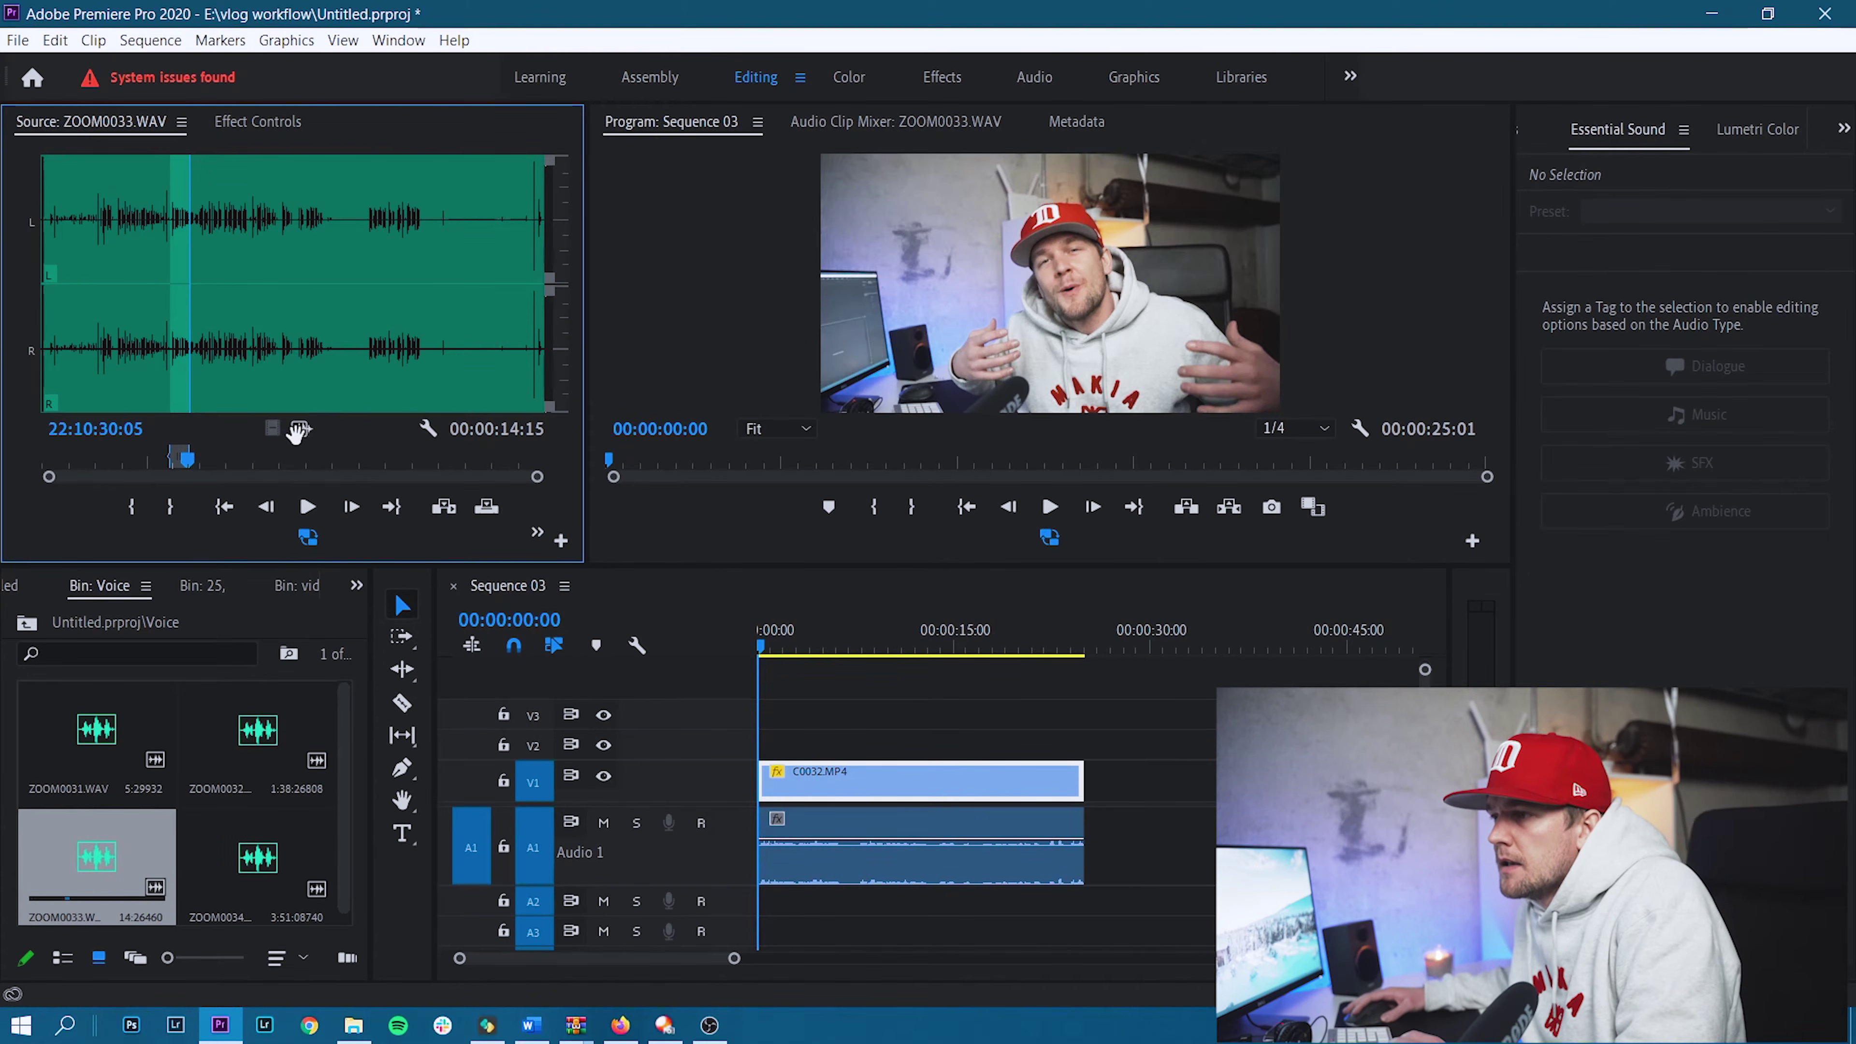
left_click_drag(706, 901, 775, 910)
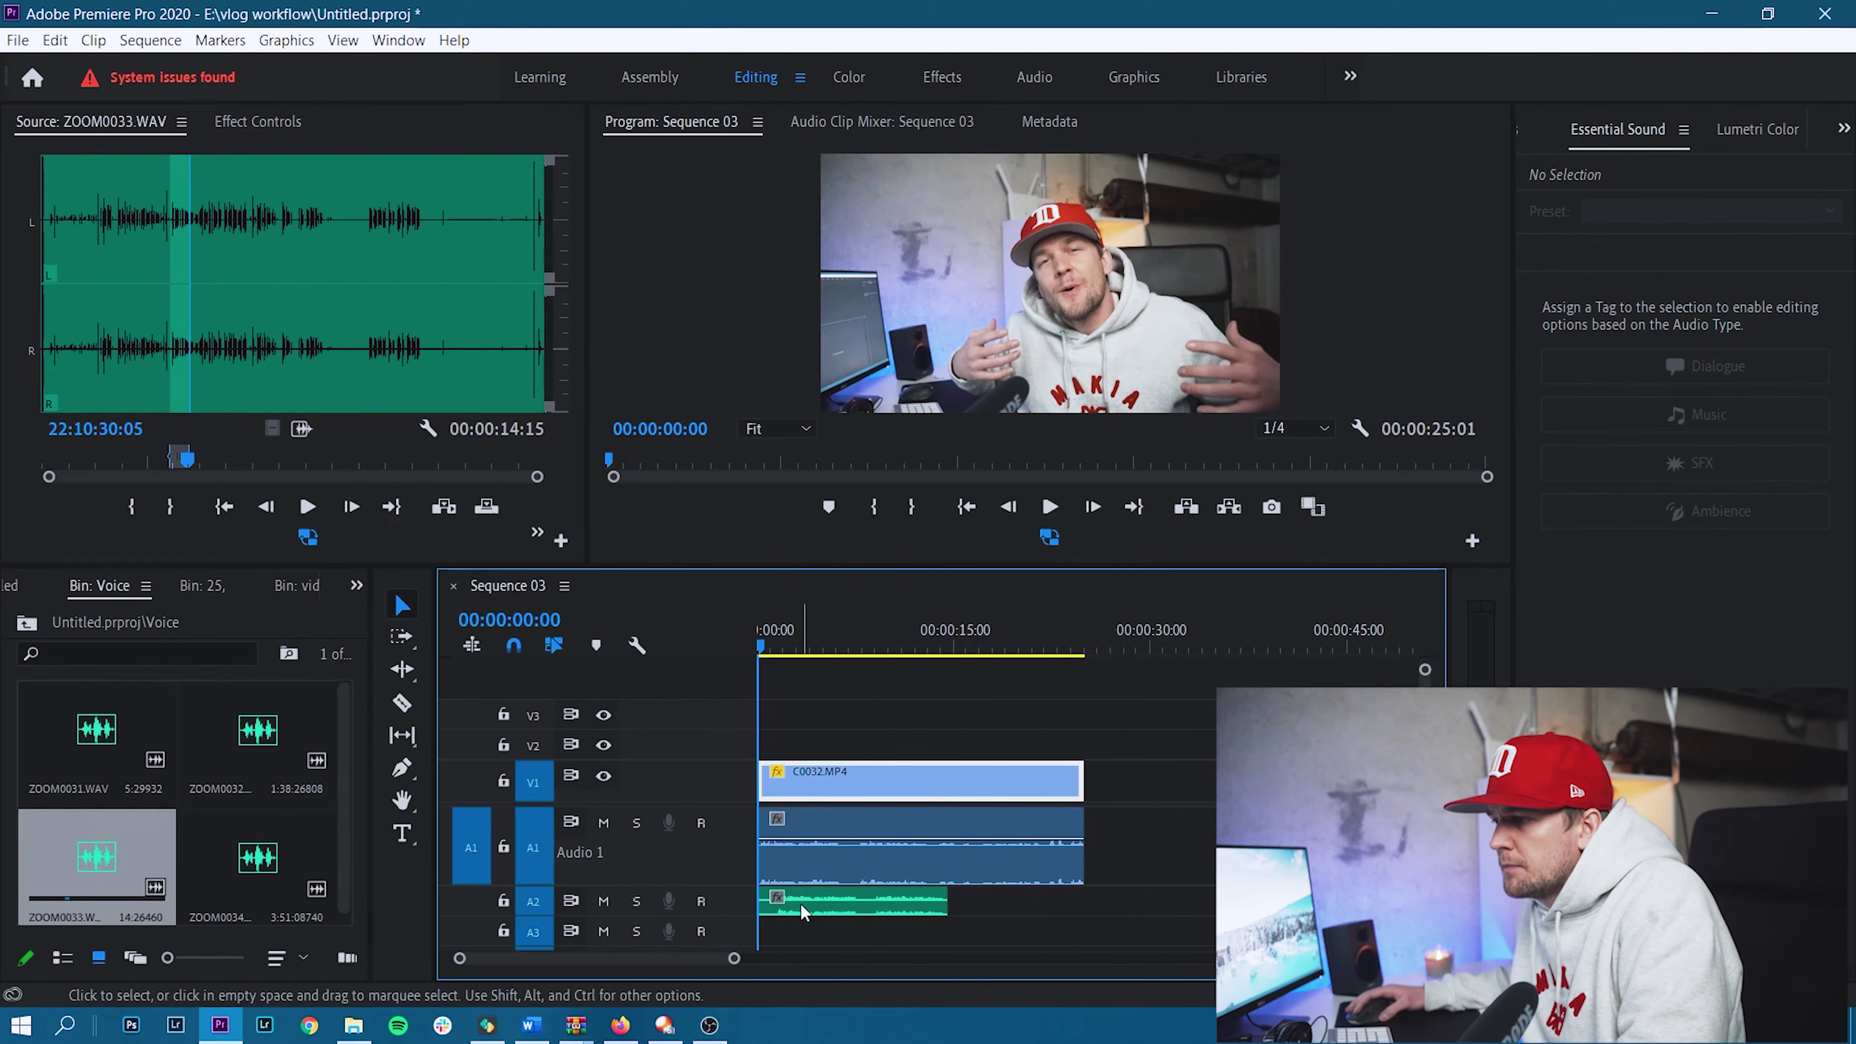
Extend the end of the ZOOM0033.WAV clip on A2 so that it runs slightly past the end of the video clip.
left_click_drag(941, 901, 1104, 905)
left_click(1110, 842)
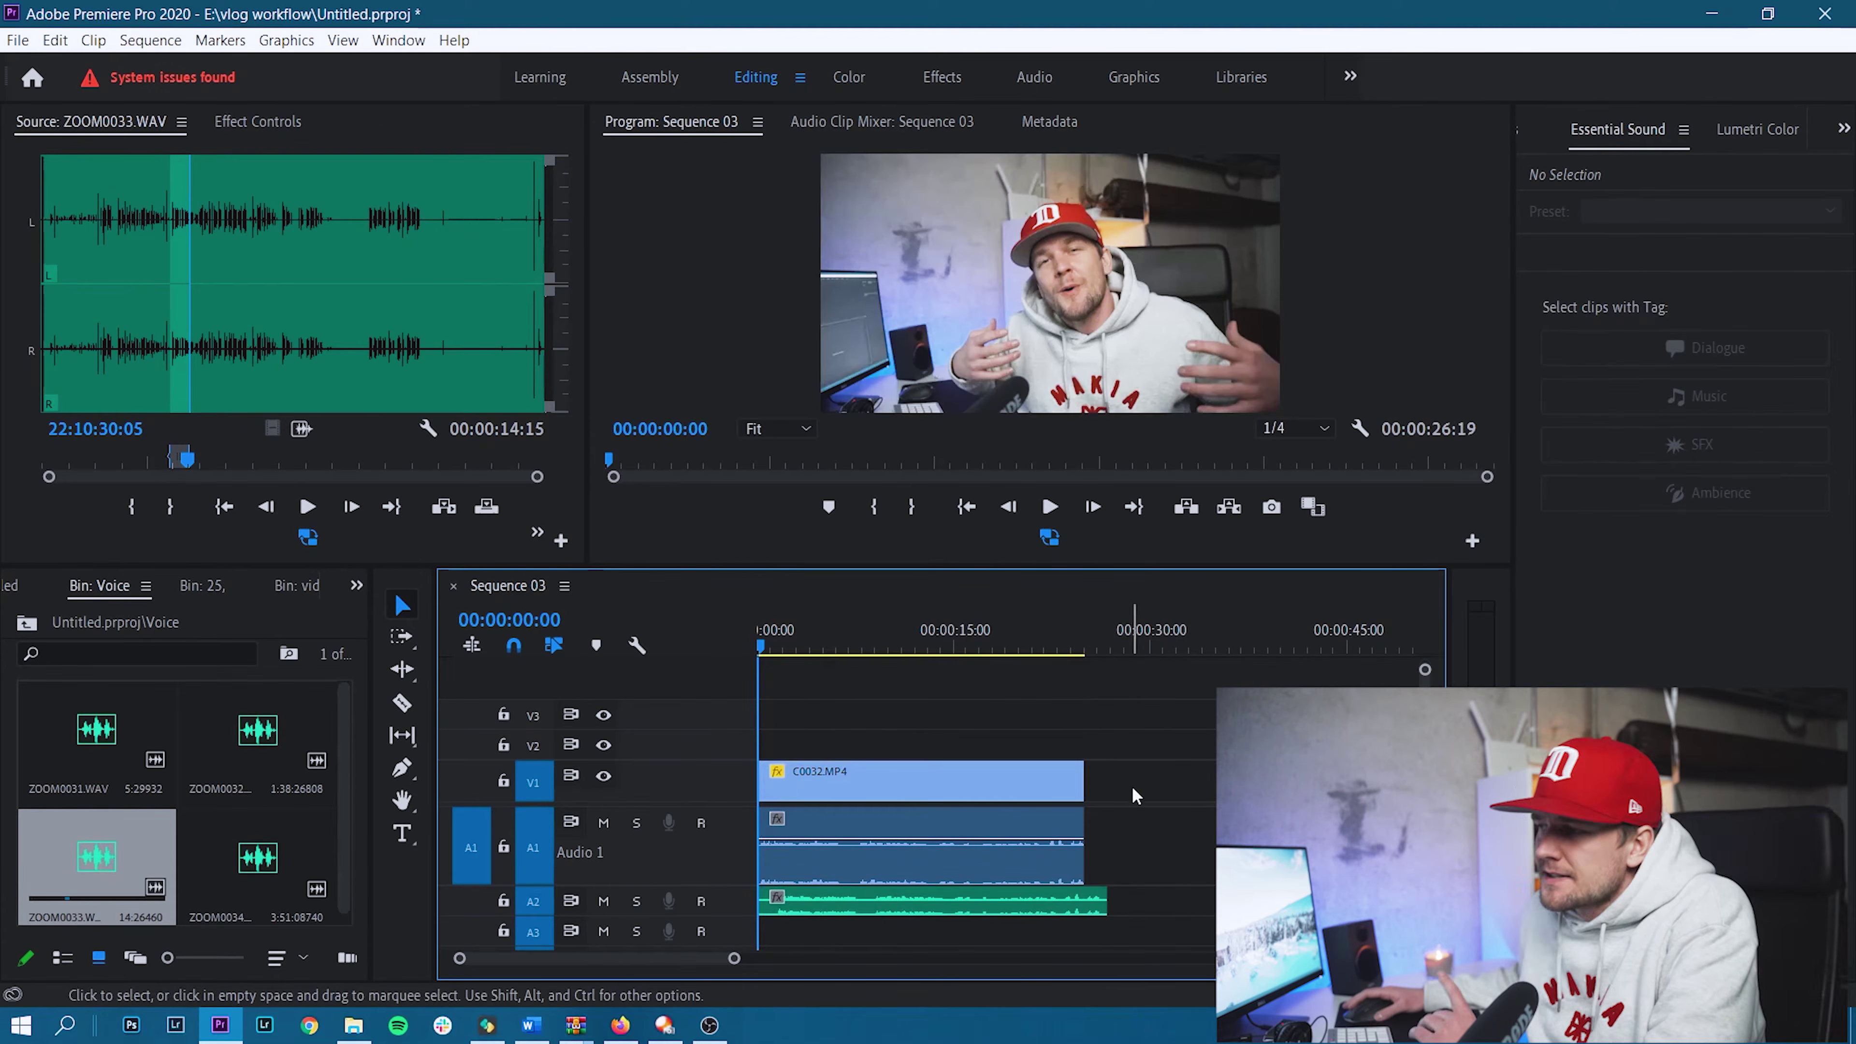
Link the C0032.MP4 video on V1 with its camera audio on A1.
left_click_drag(1108, 767, 976, 868)
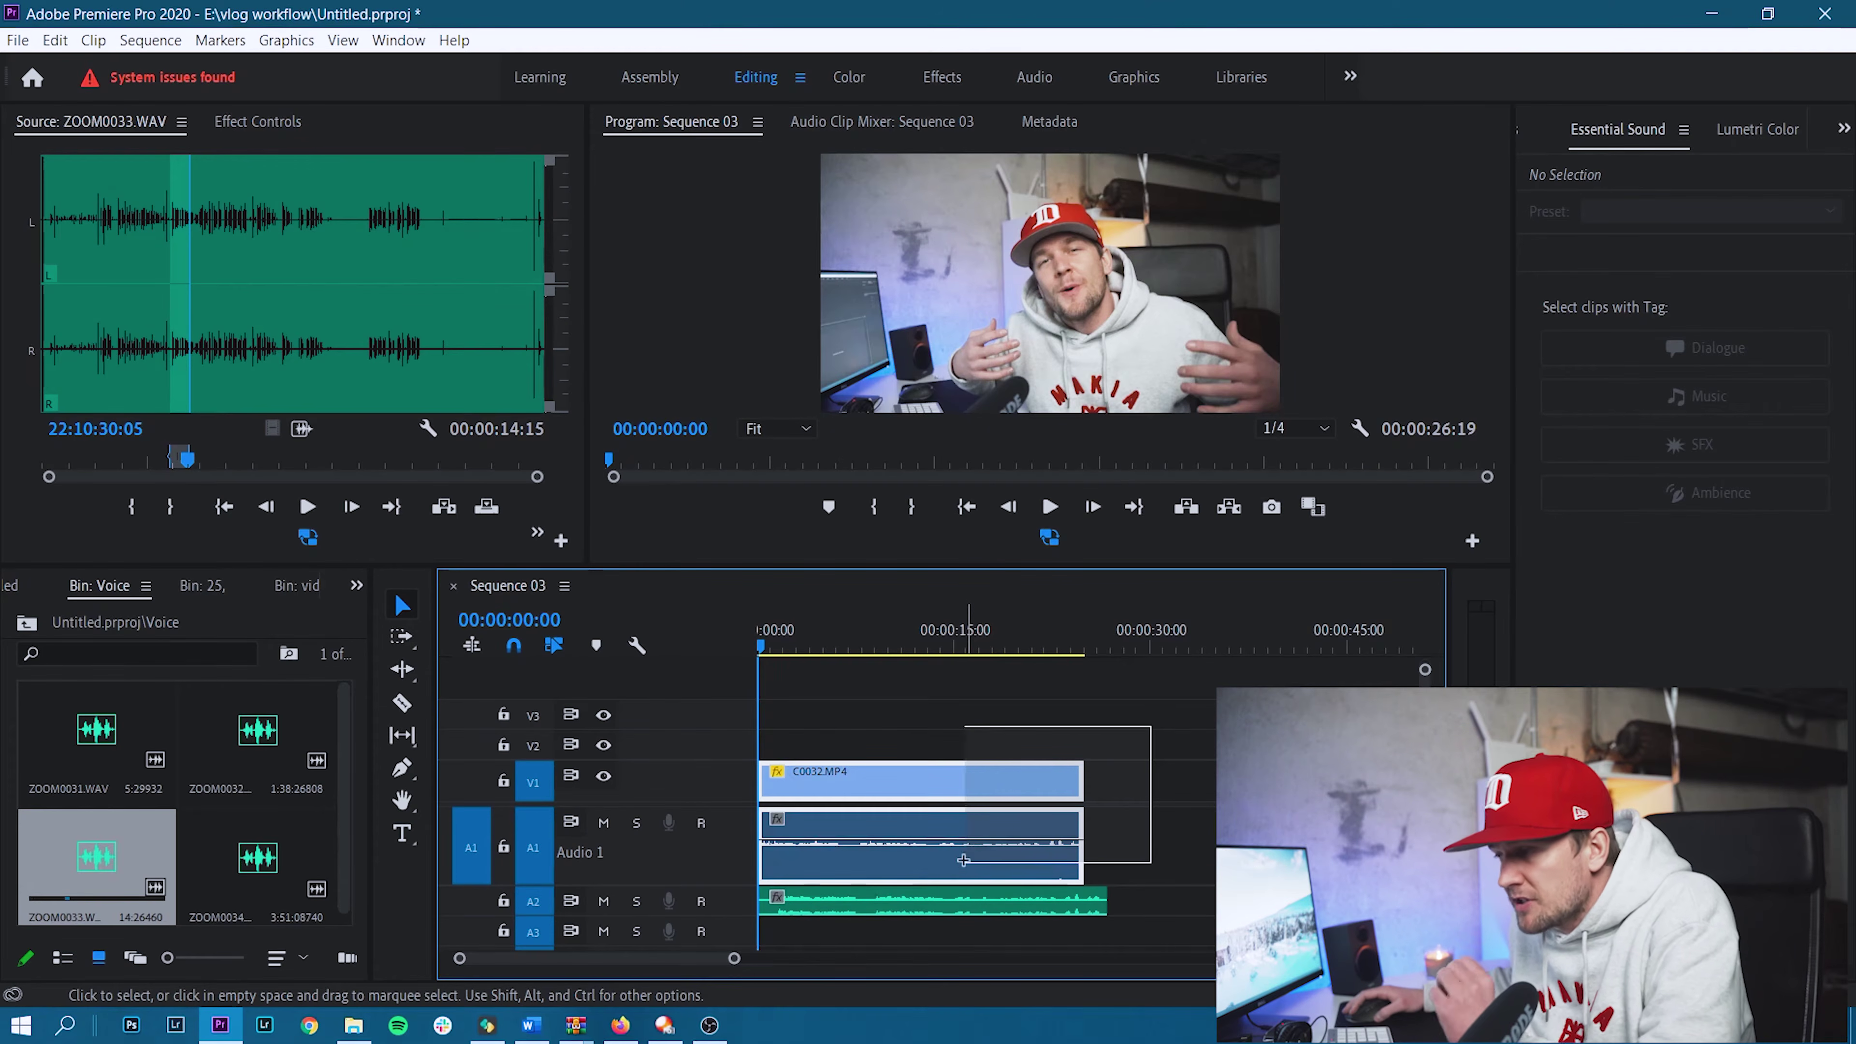
left_click_drag(963, 859, 967, 867)
right_click(962, 864)
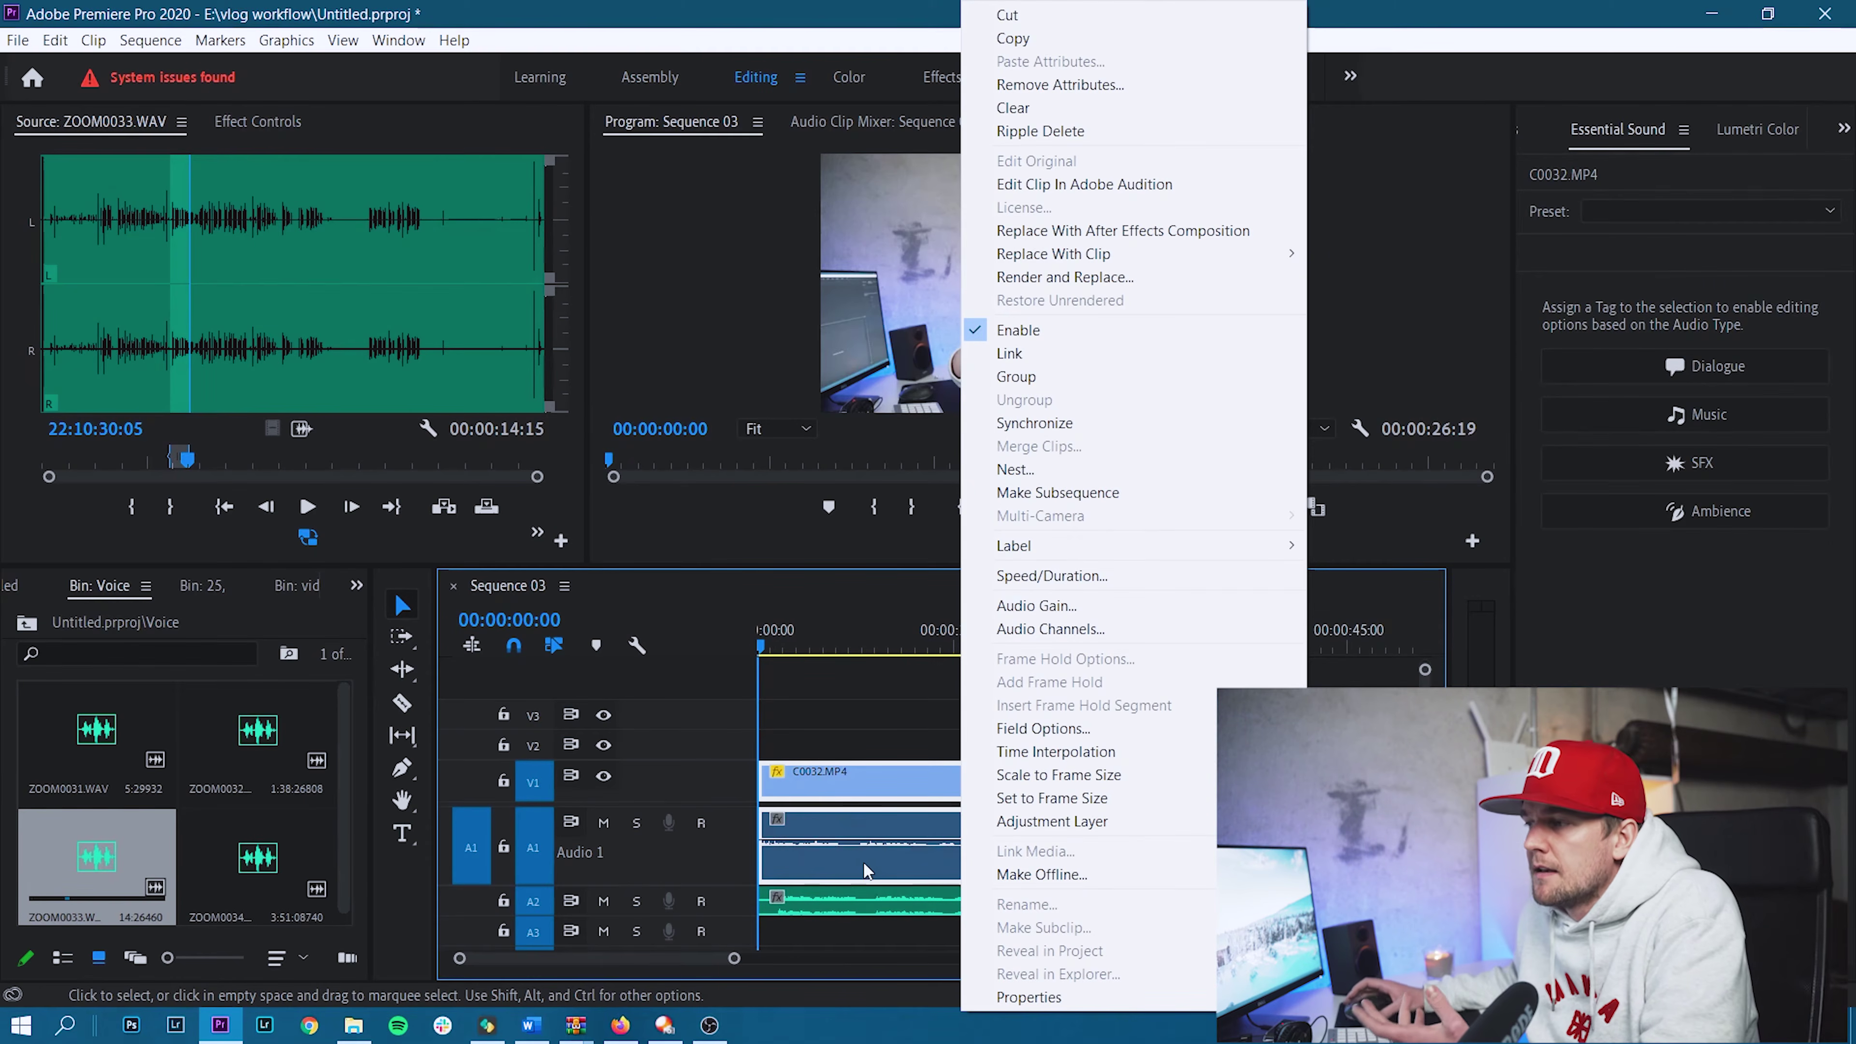
left_click(1067, 356)
left_click(1097, 813)
left_click(1055, 842)
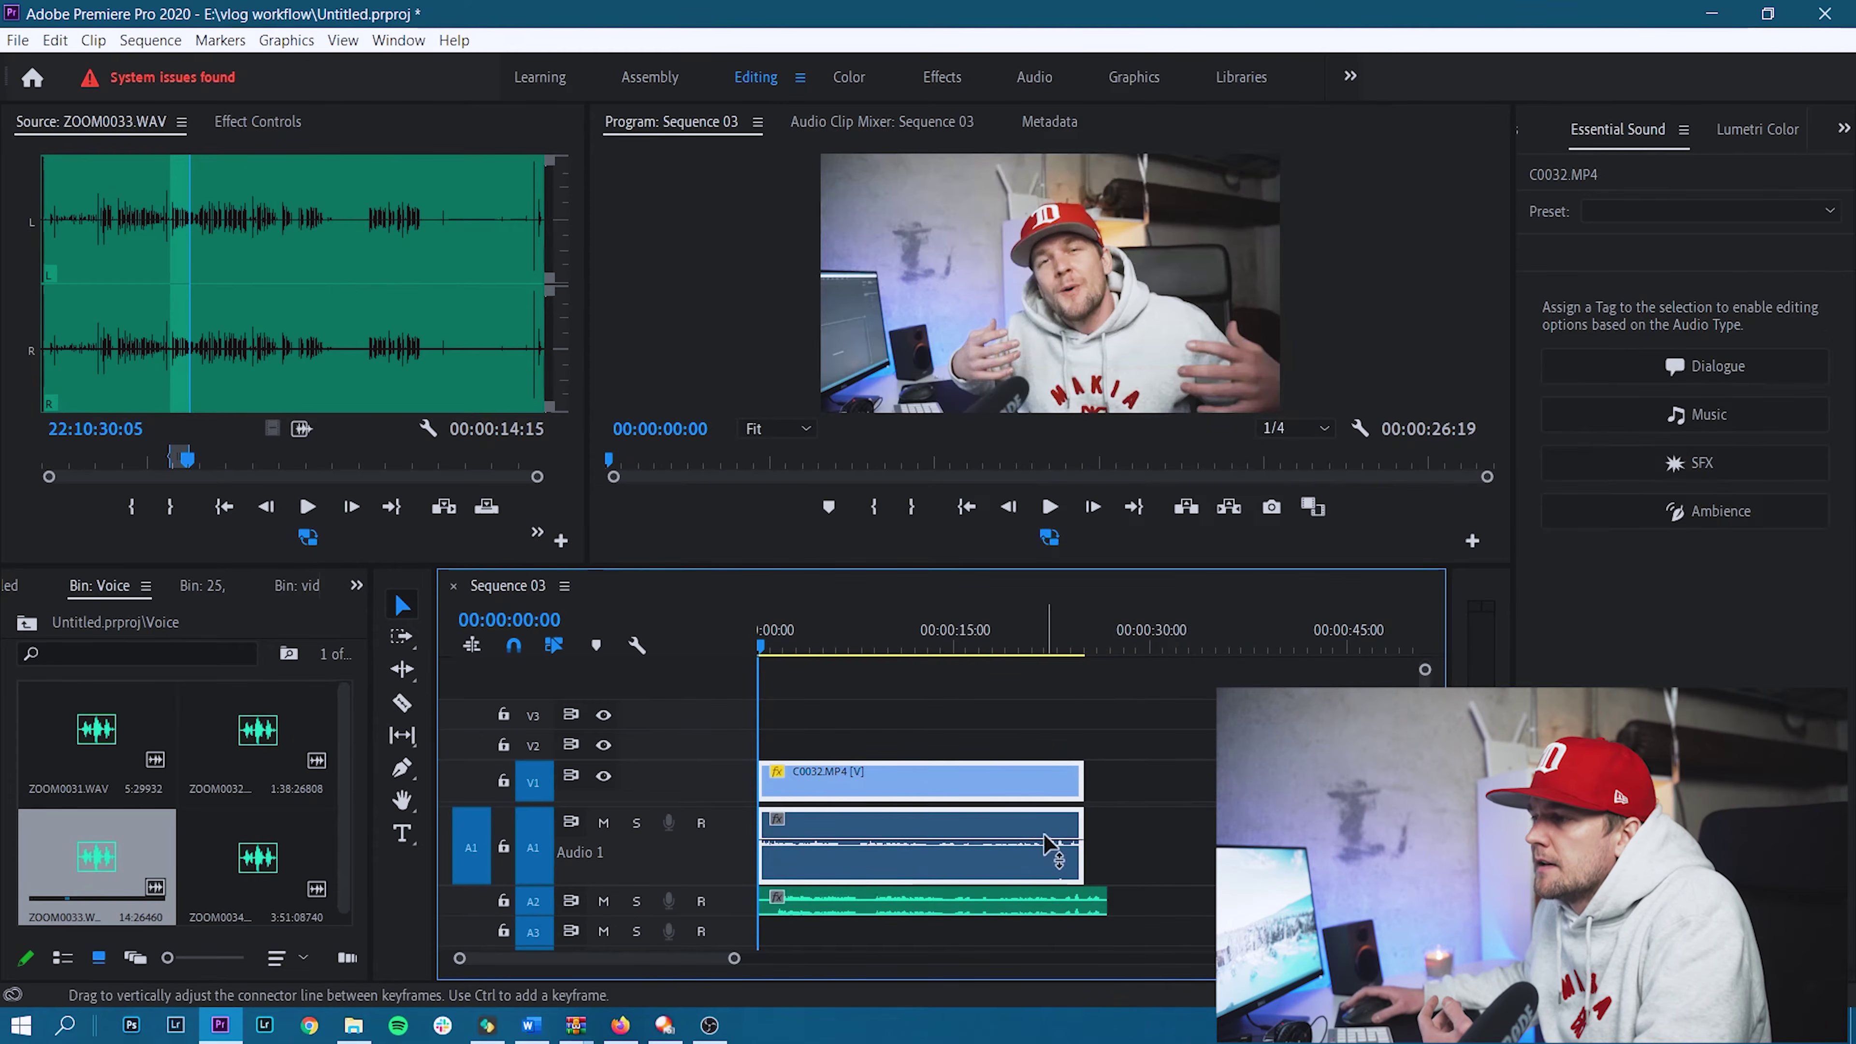
Unlink the C0032.MP4 video from its A1 audio and link the two again.
left_click(1030, 840)
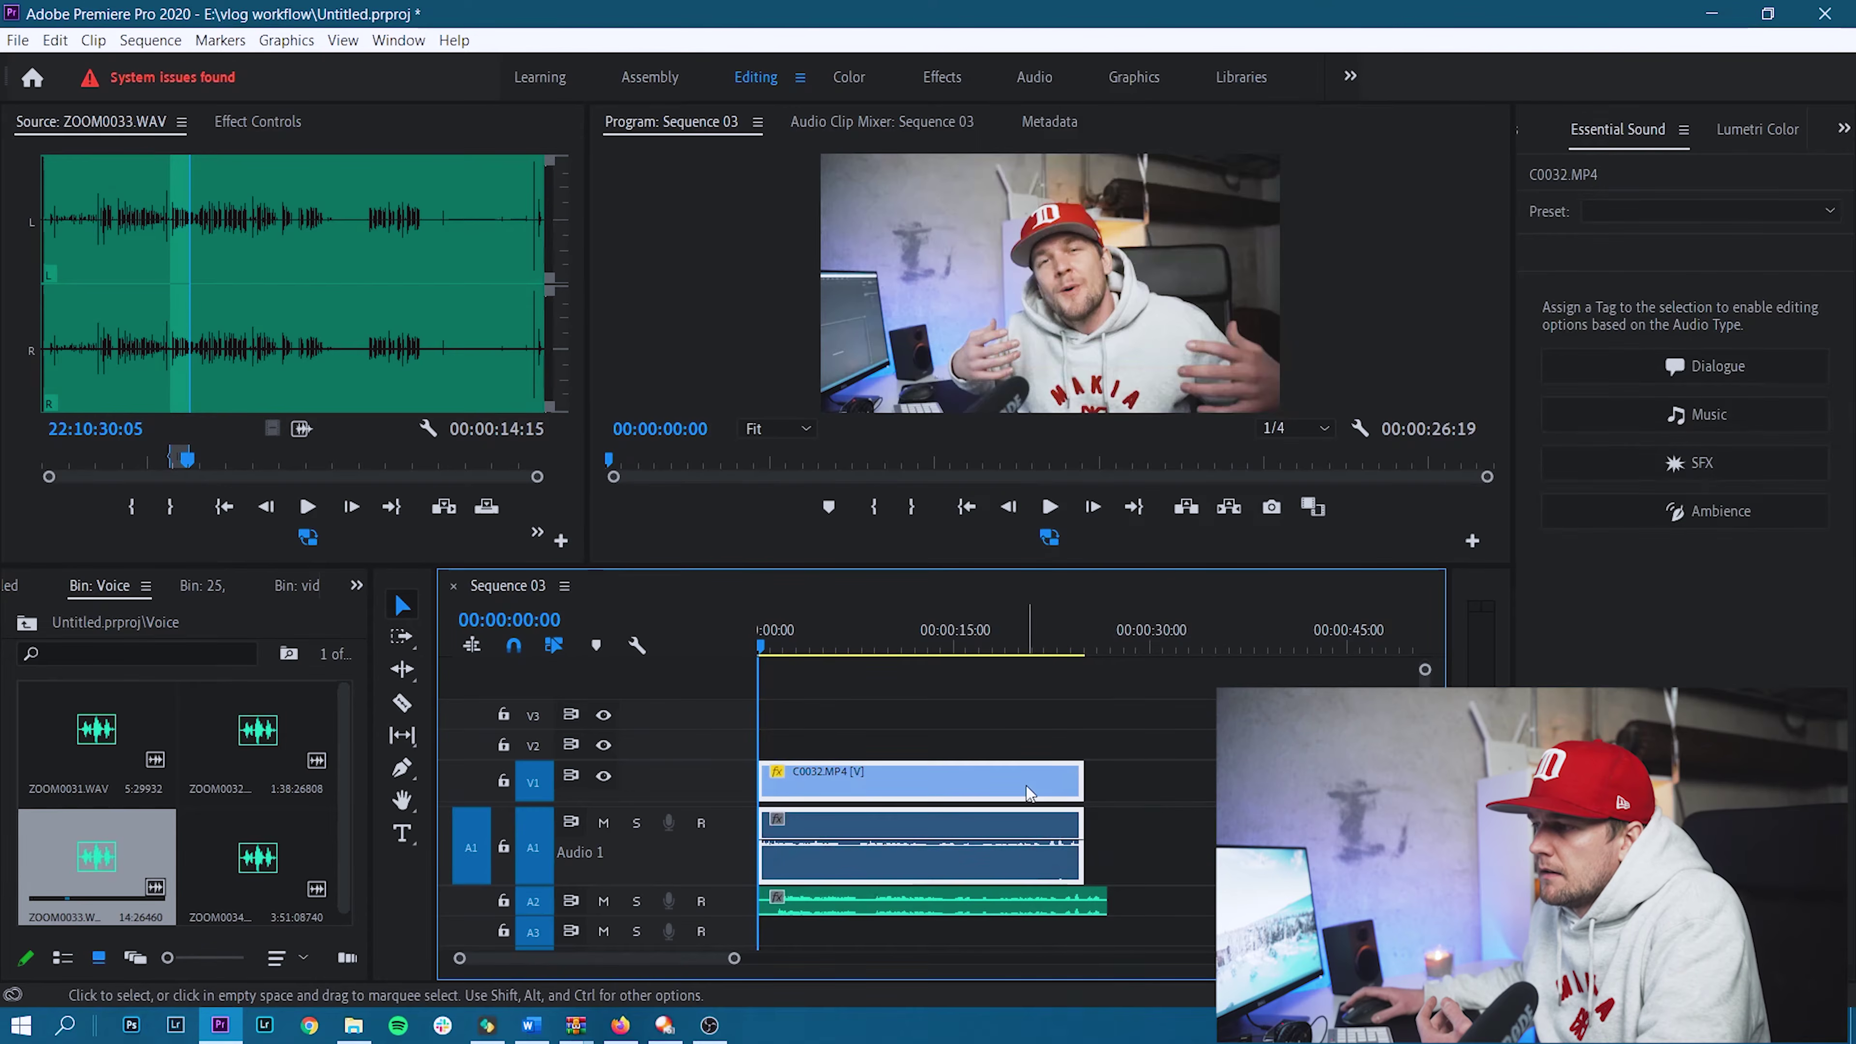
right_click(1026, 840)
left_click(1151, 354)
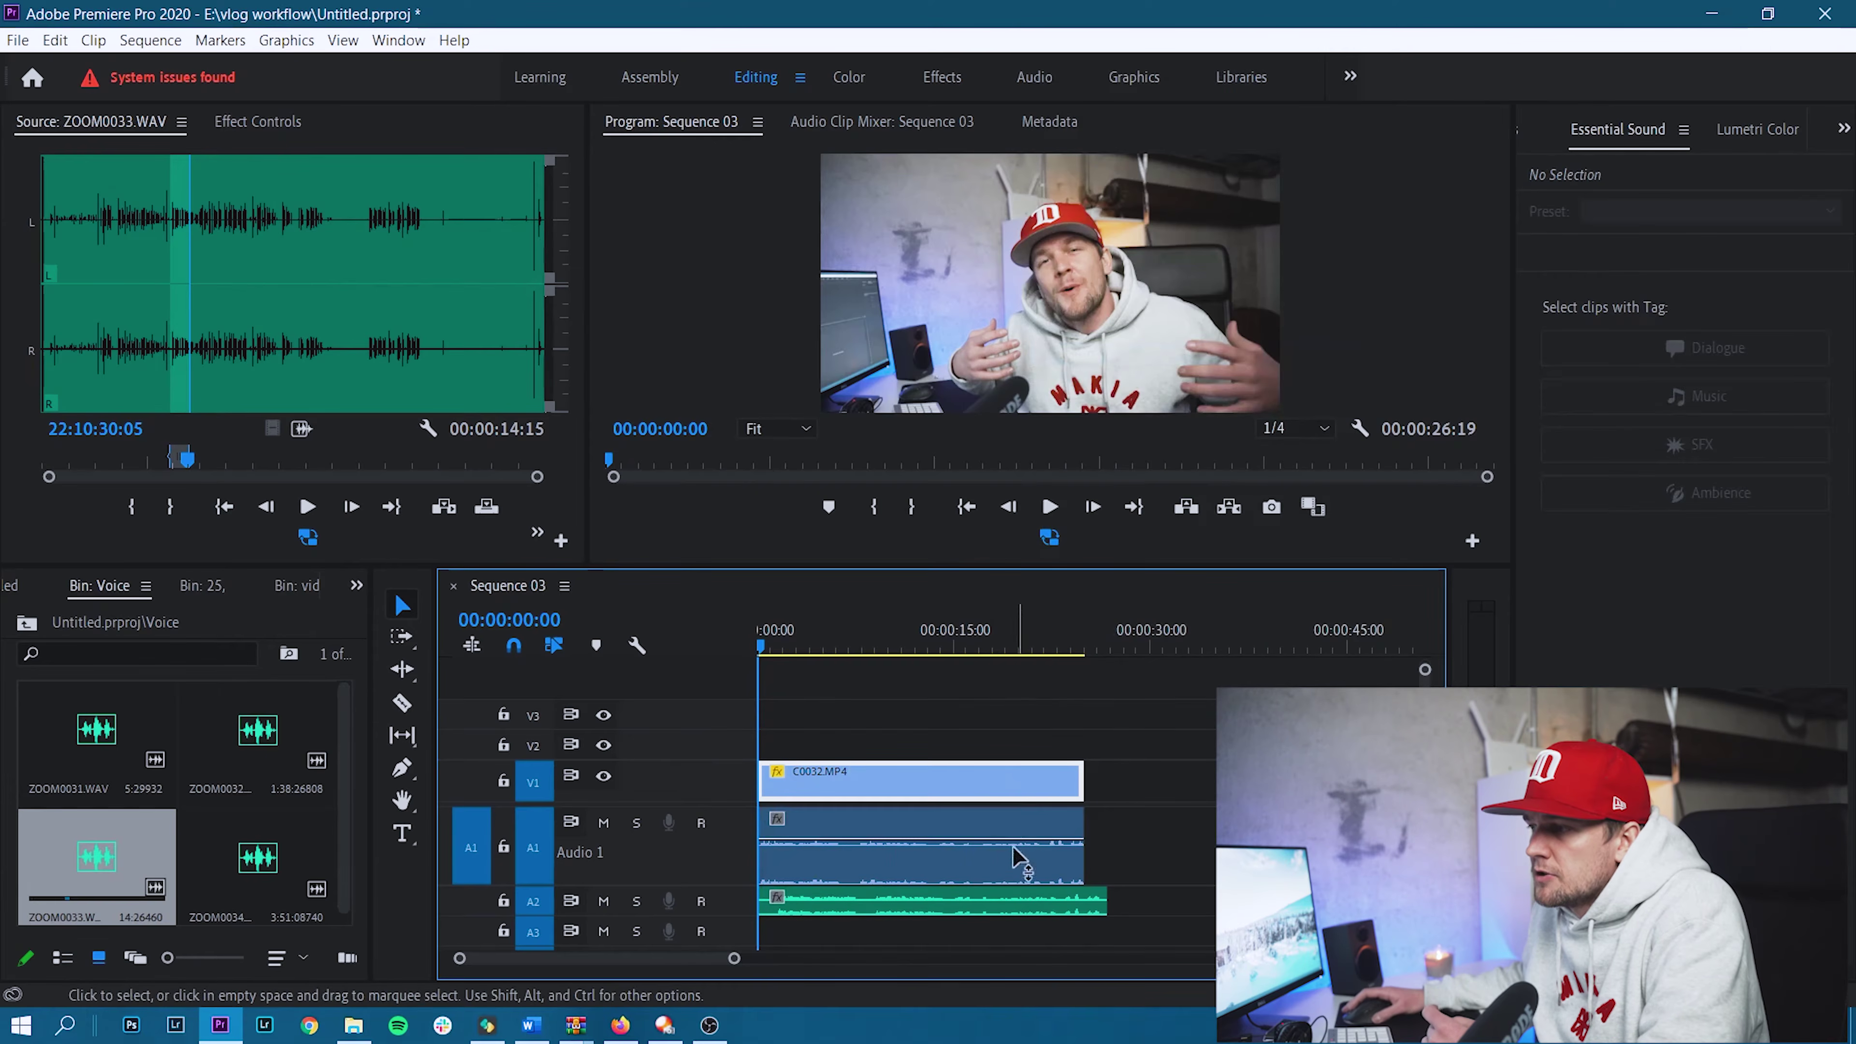
left_click(1018, 805)
right_click(1017, 866)
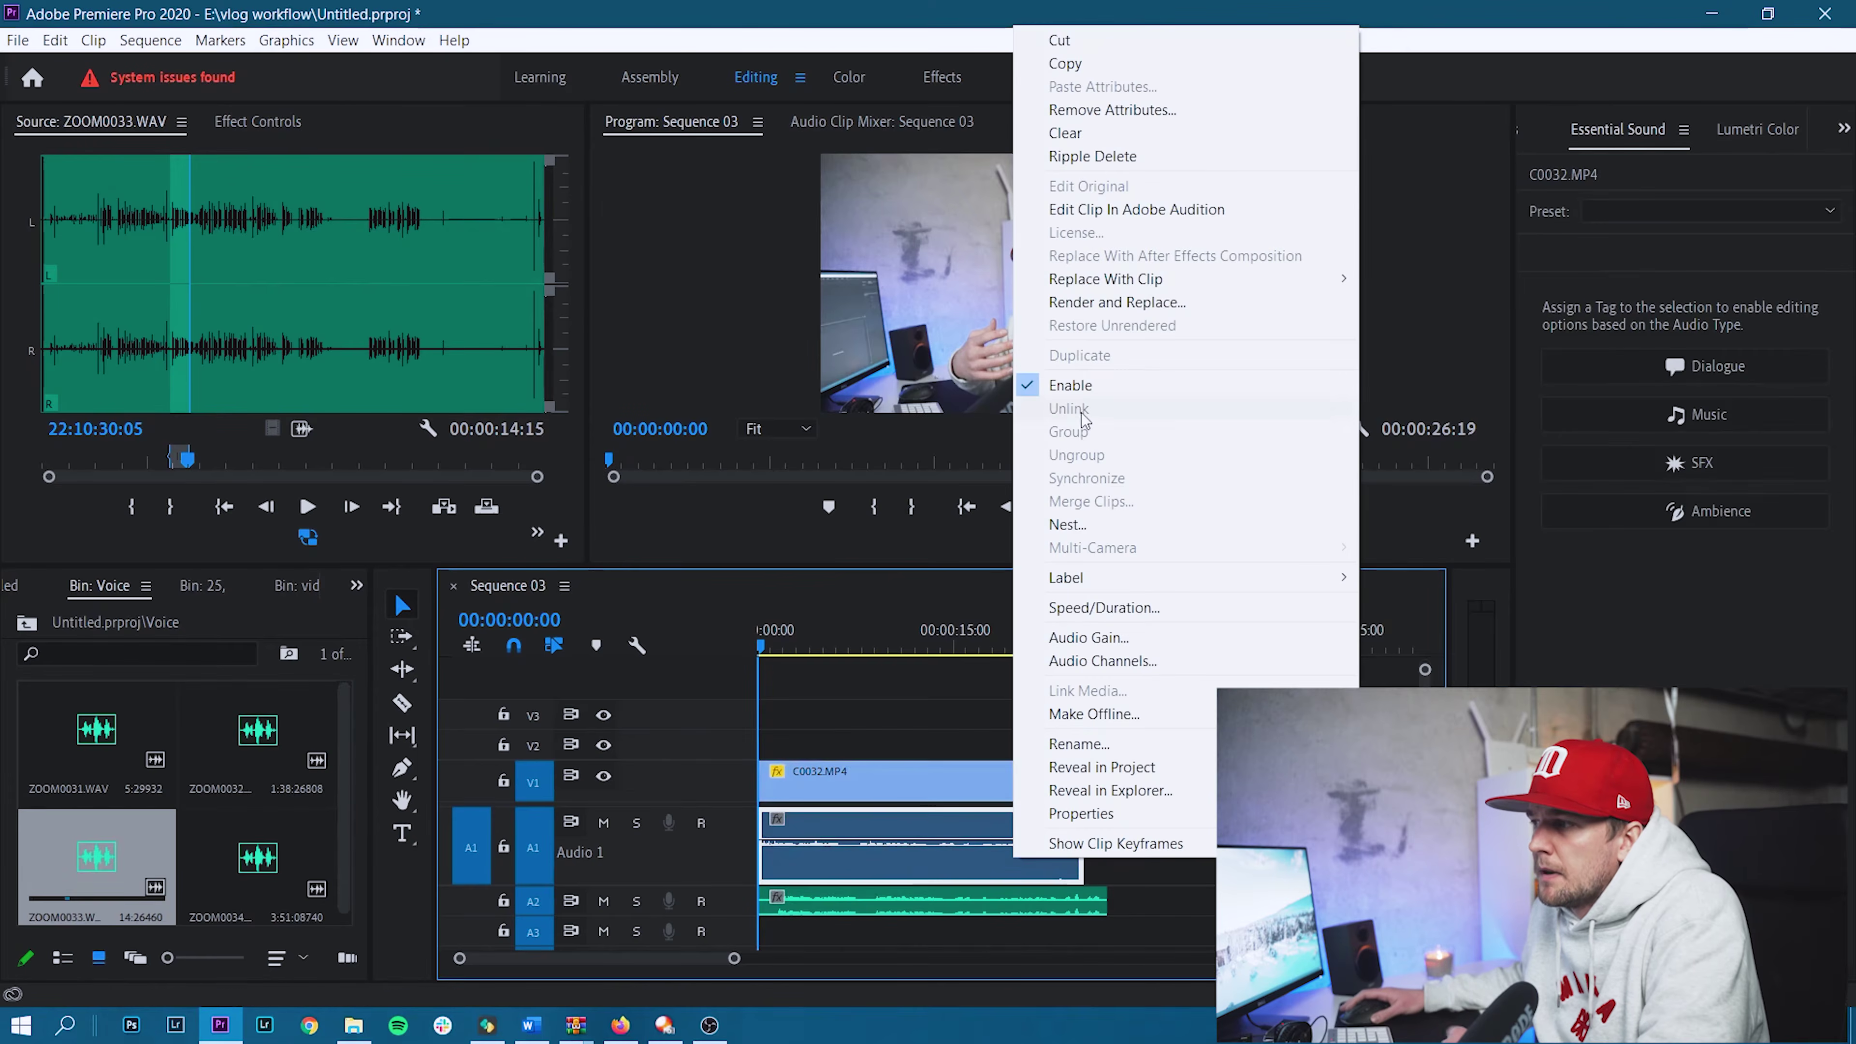
left_click(1256, 874)
left_click_drag(1152, 761, 1044, 851)
right_click(1041, 851)
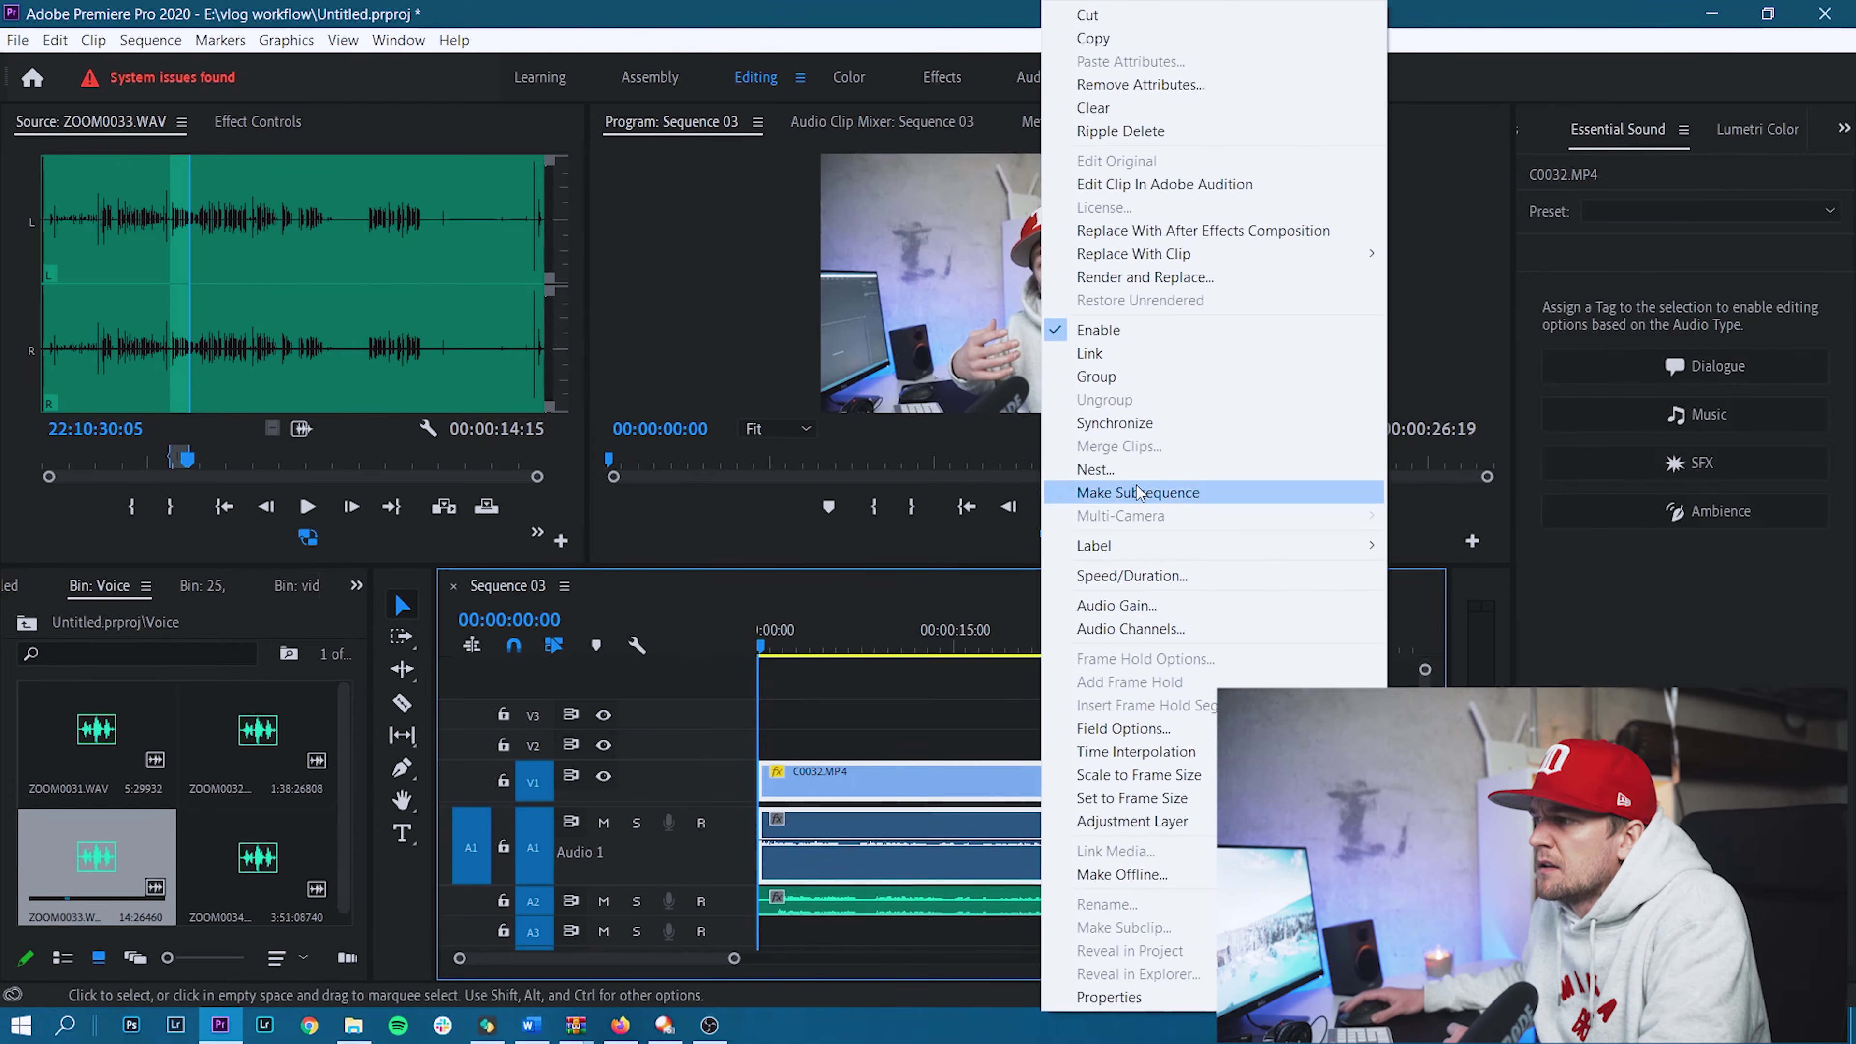
left_click(1131, 355)
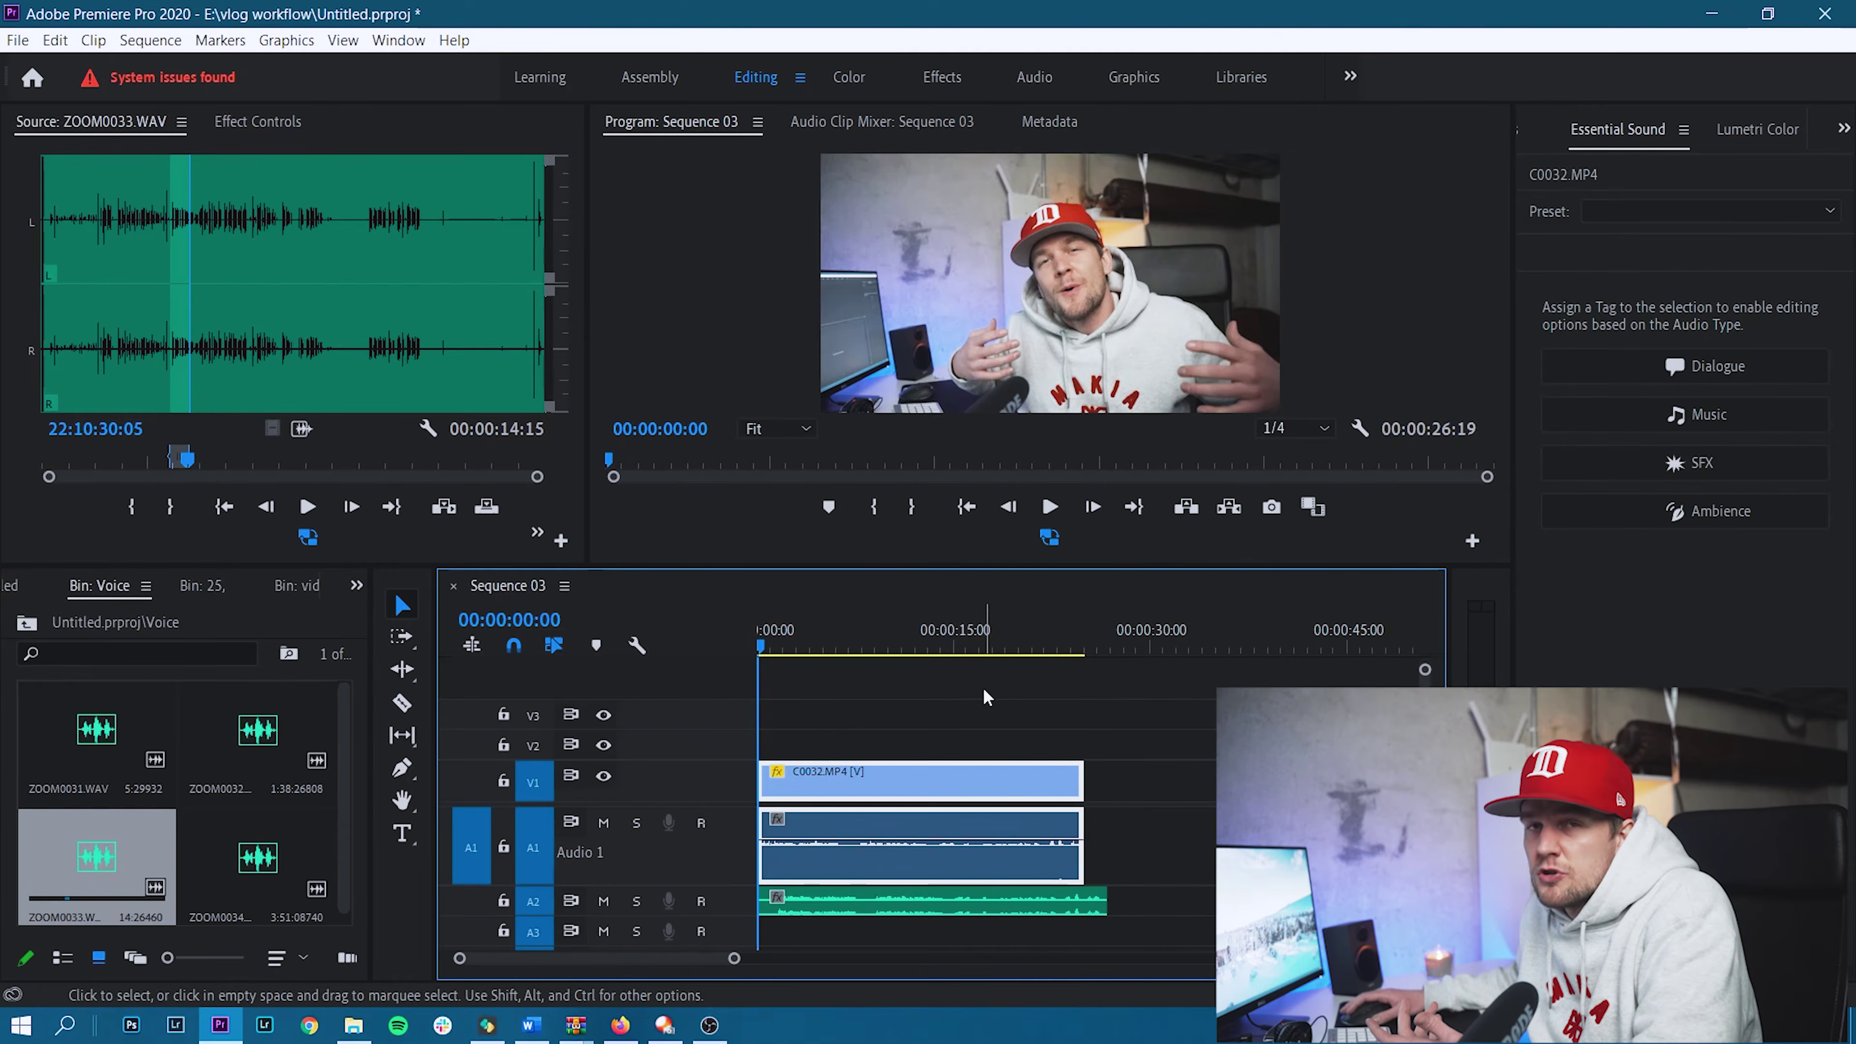
Synchronize the linked C0032.MP4 clip with ZOOM0033.WAV on A2, using Audio with track channel 1 as the synchronize point.
left_click_drag(1168, 737, 942, 912)
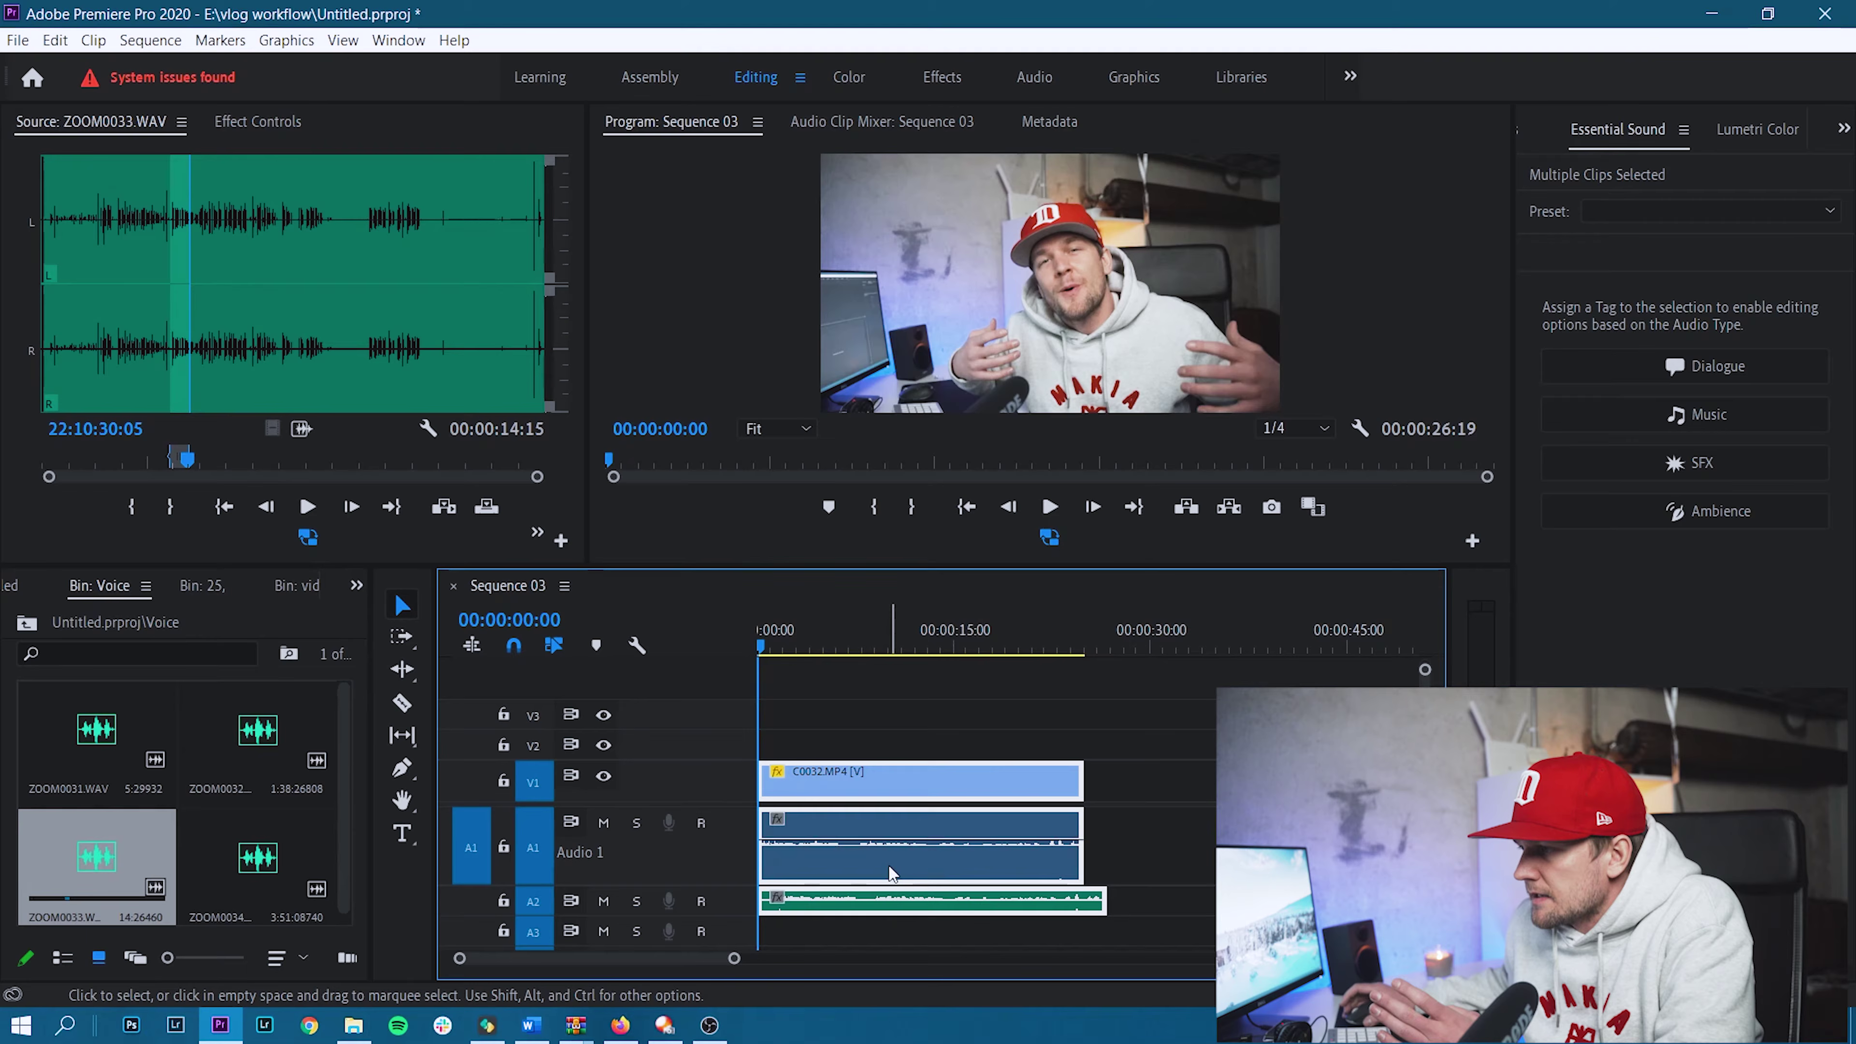
right_click(913, 877)
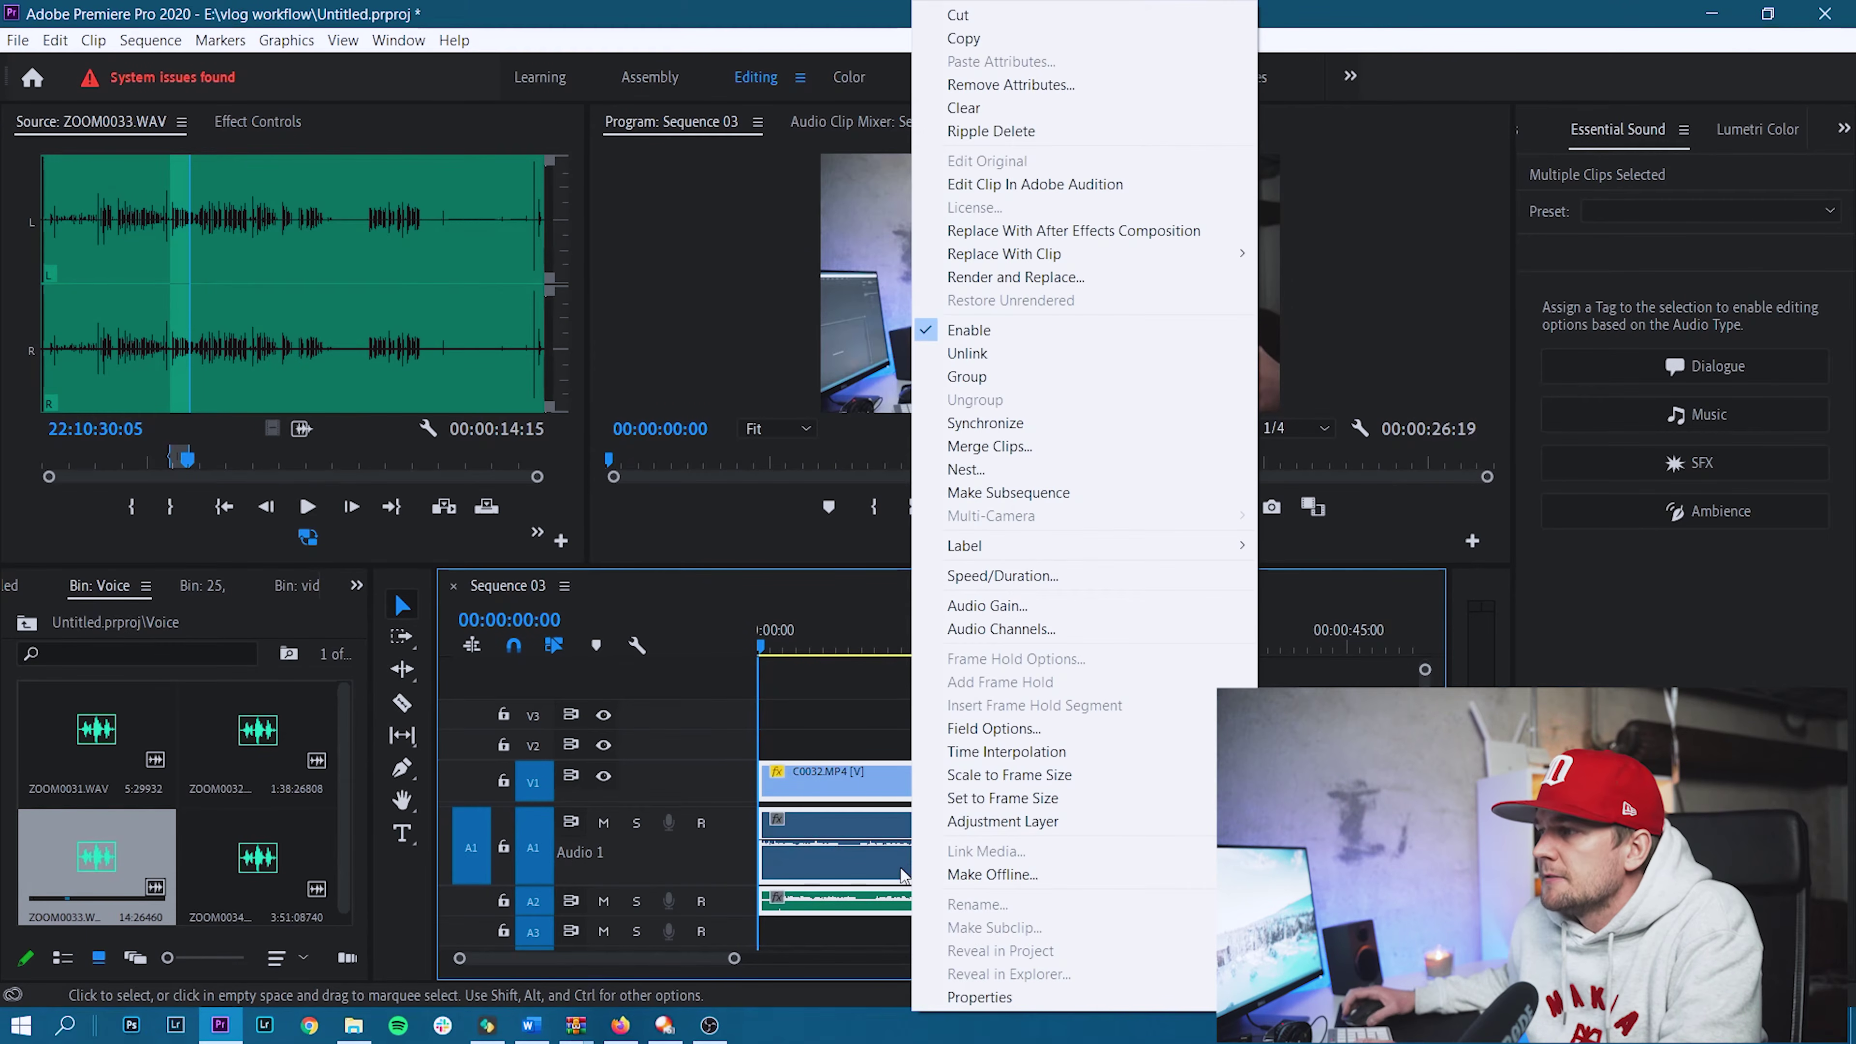
left_click(1072, 427)
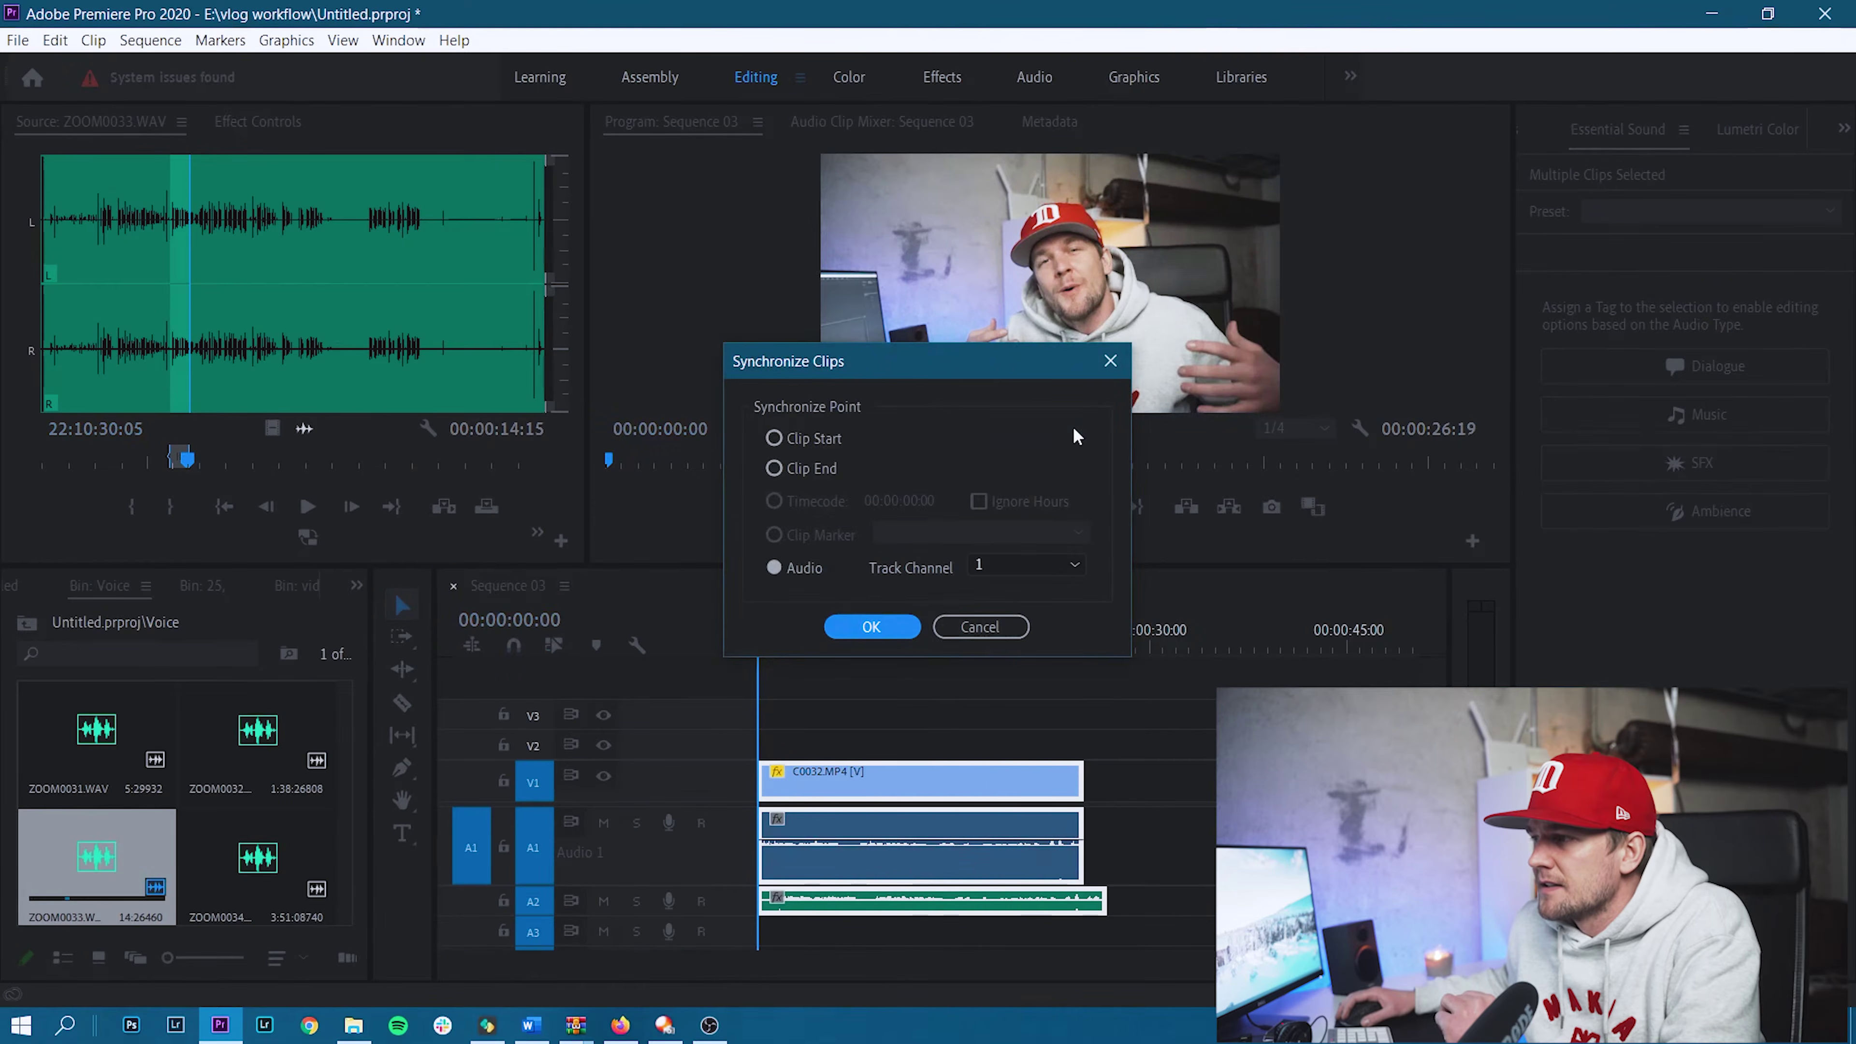
left_click(772, 569)
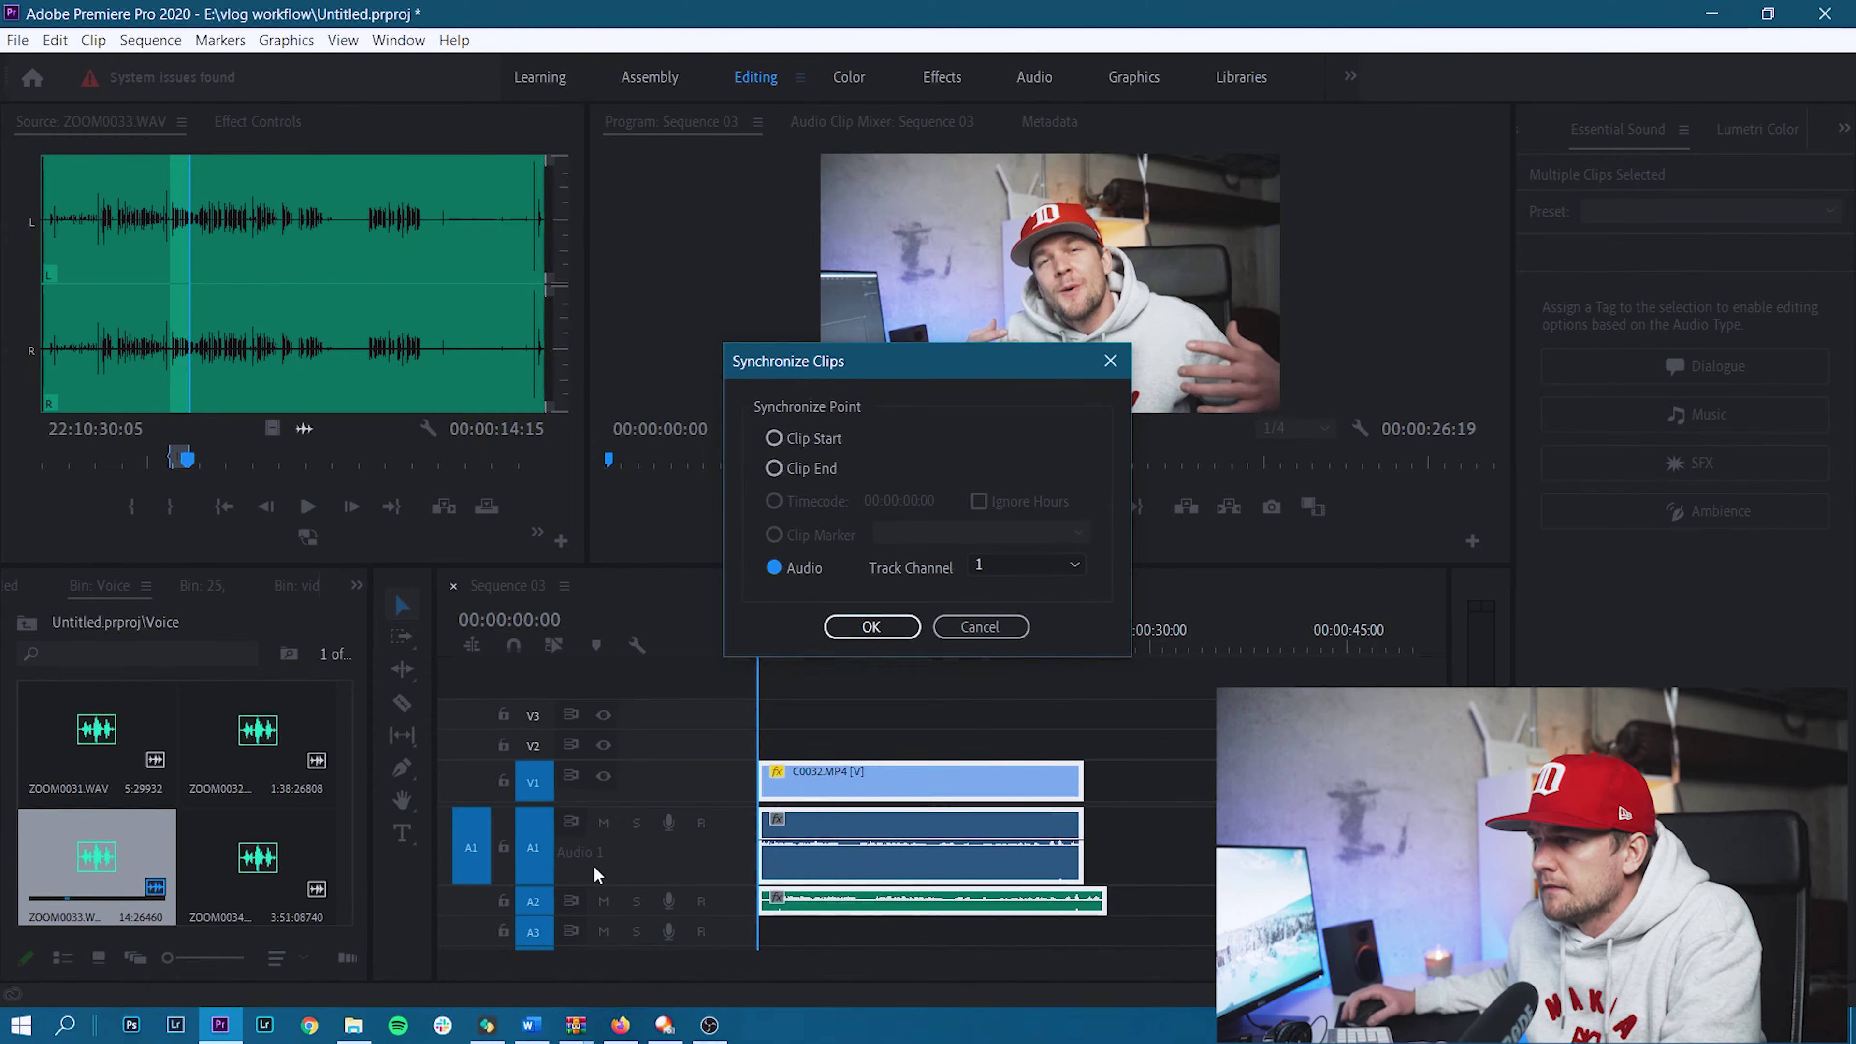
left_click(871, 627)
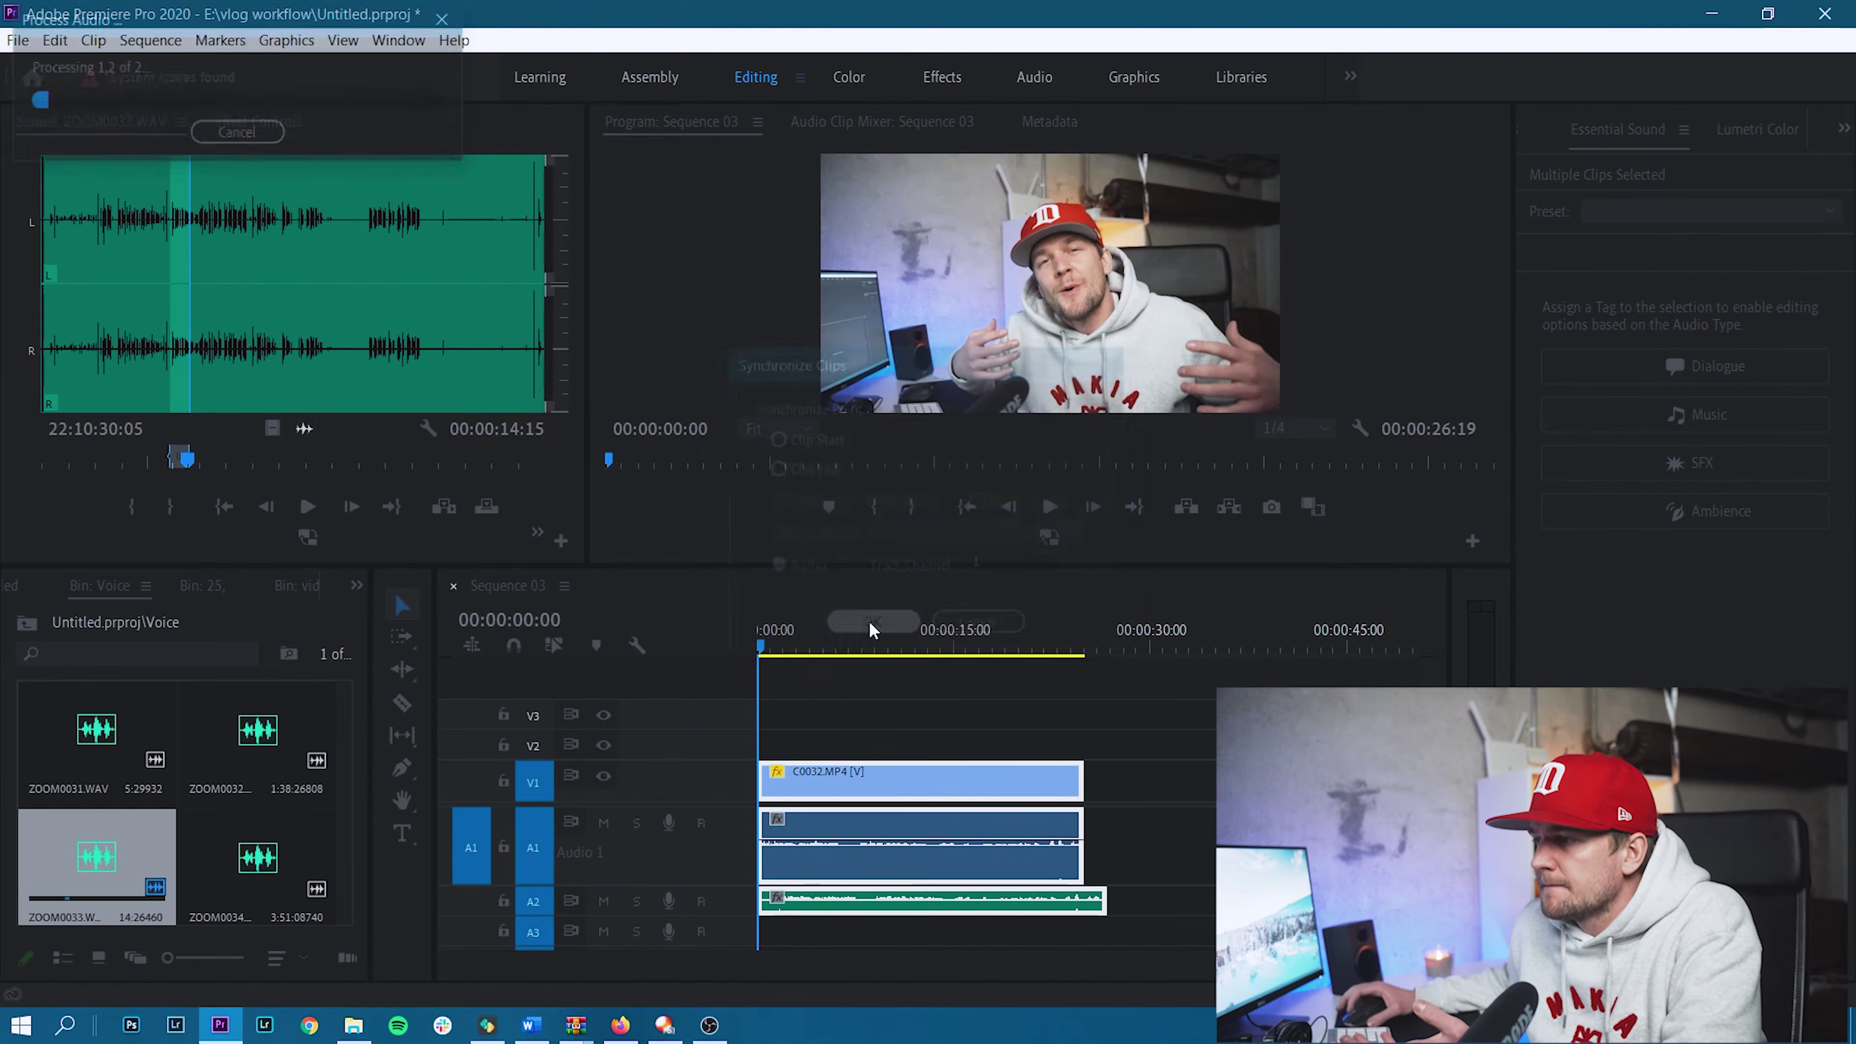
Play from around 7 seconds and split ZOOM0033.WAV on A2 at 00:00:07:12 and about 00:00:08:23, around the unwanted section.
key("equal")
key("equal")
key("equal")
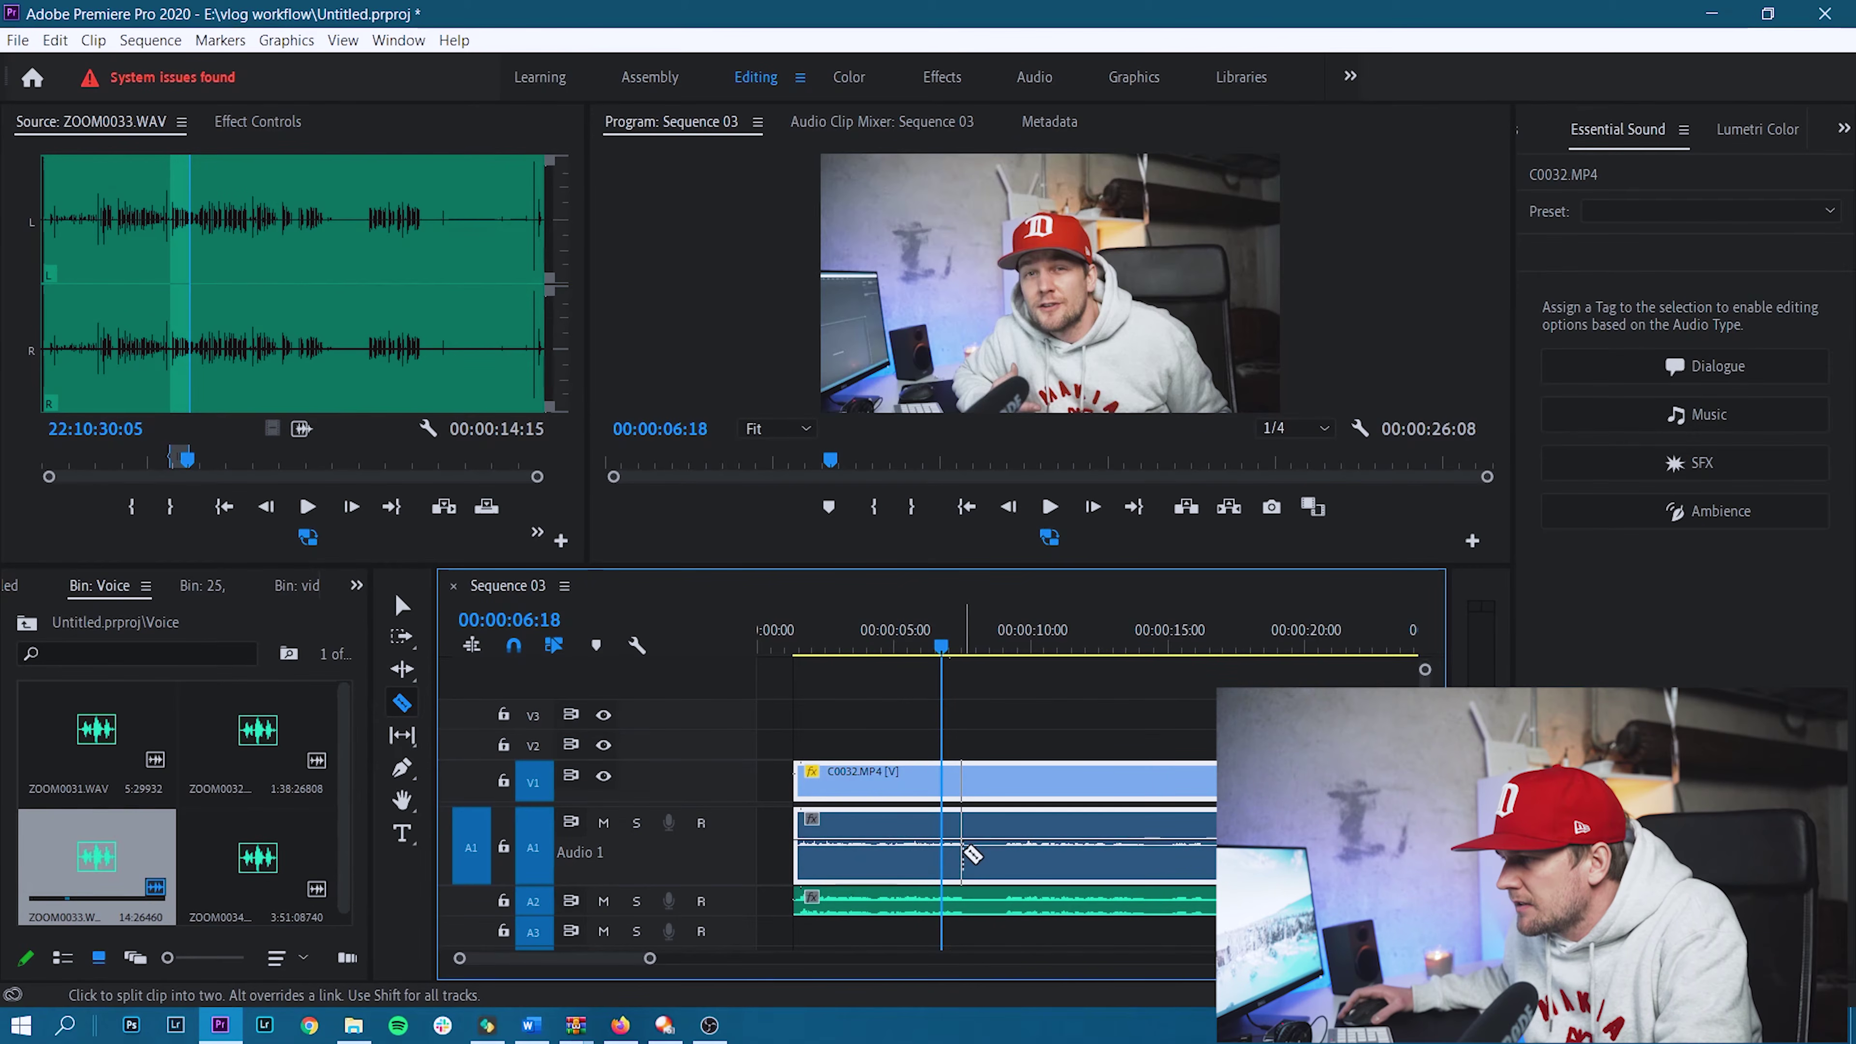
scroll(972, 854, "up", 3)
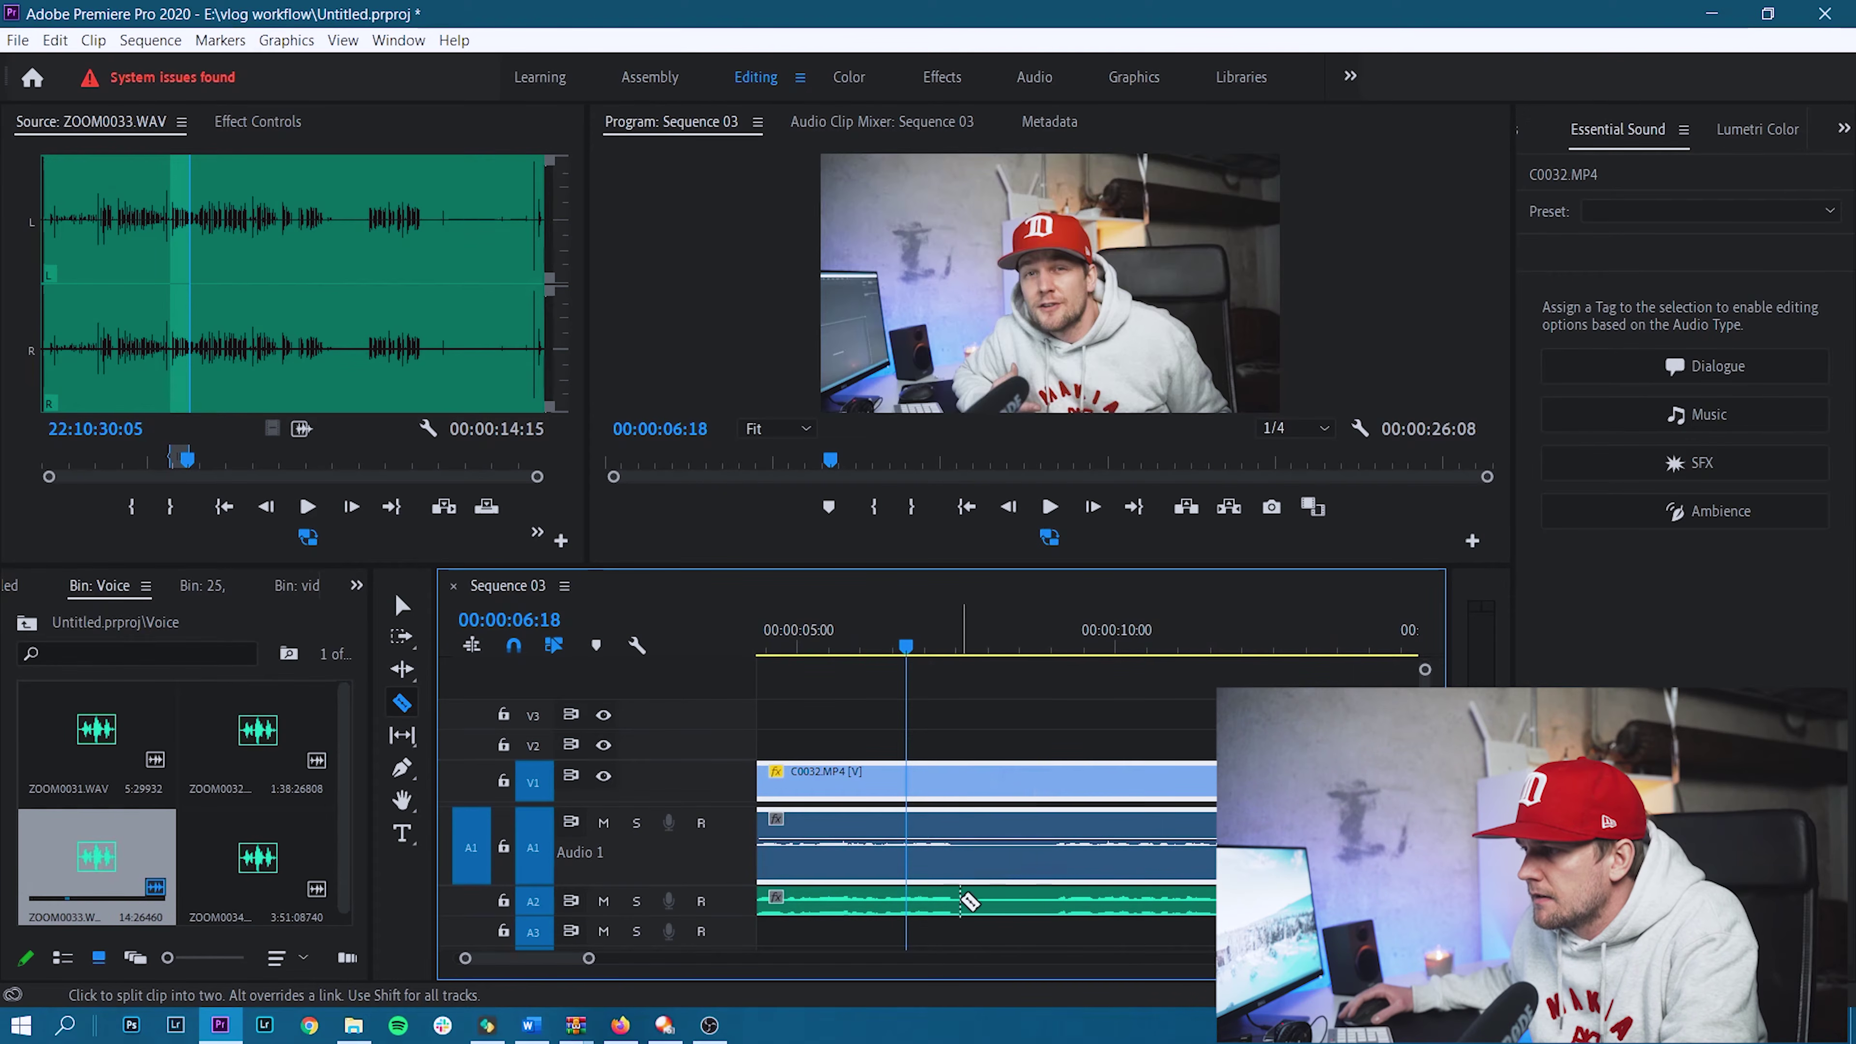
left_click(944, 643)
key("space")
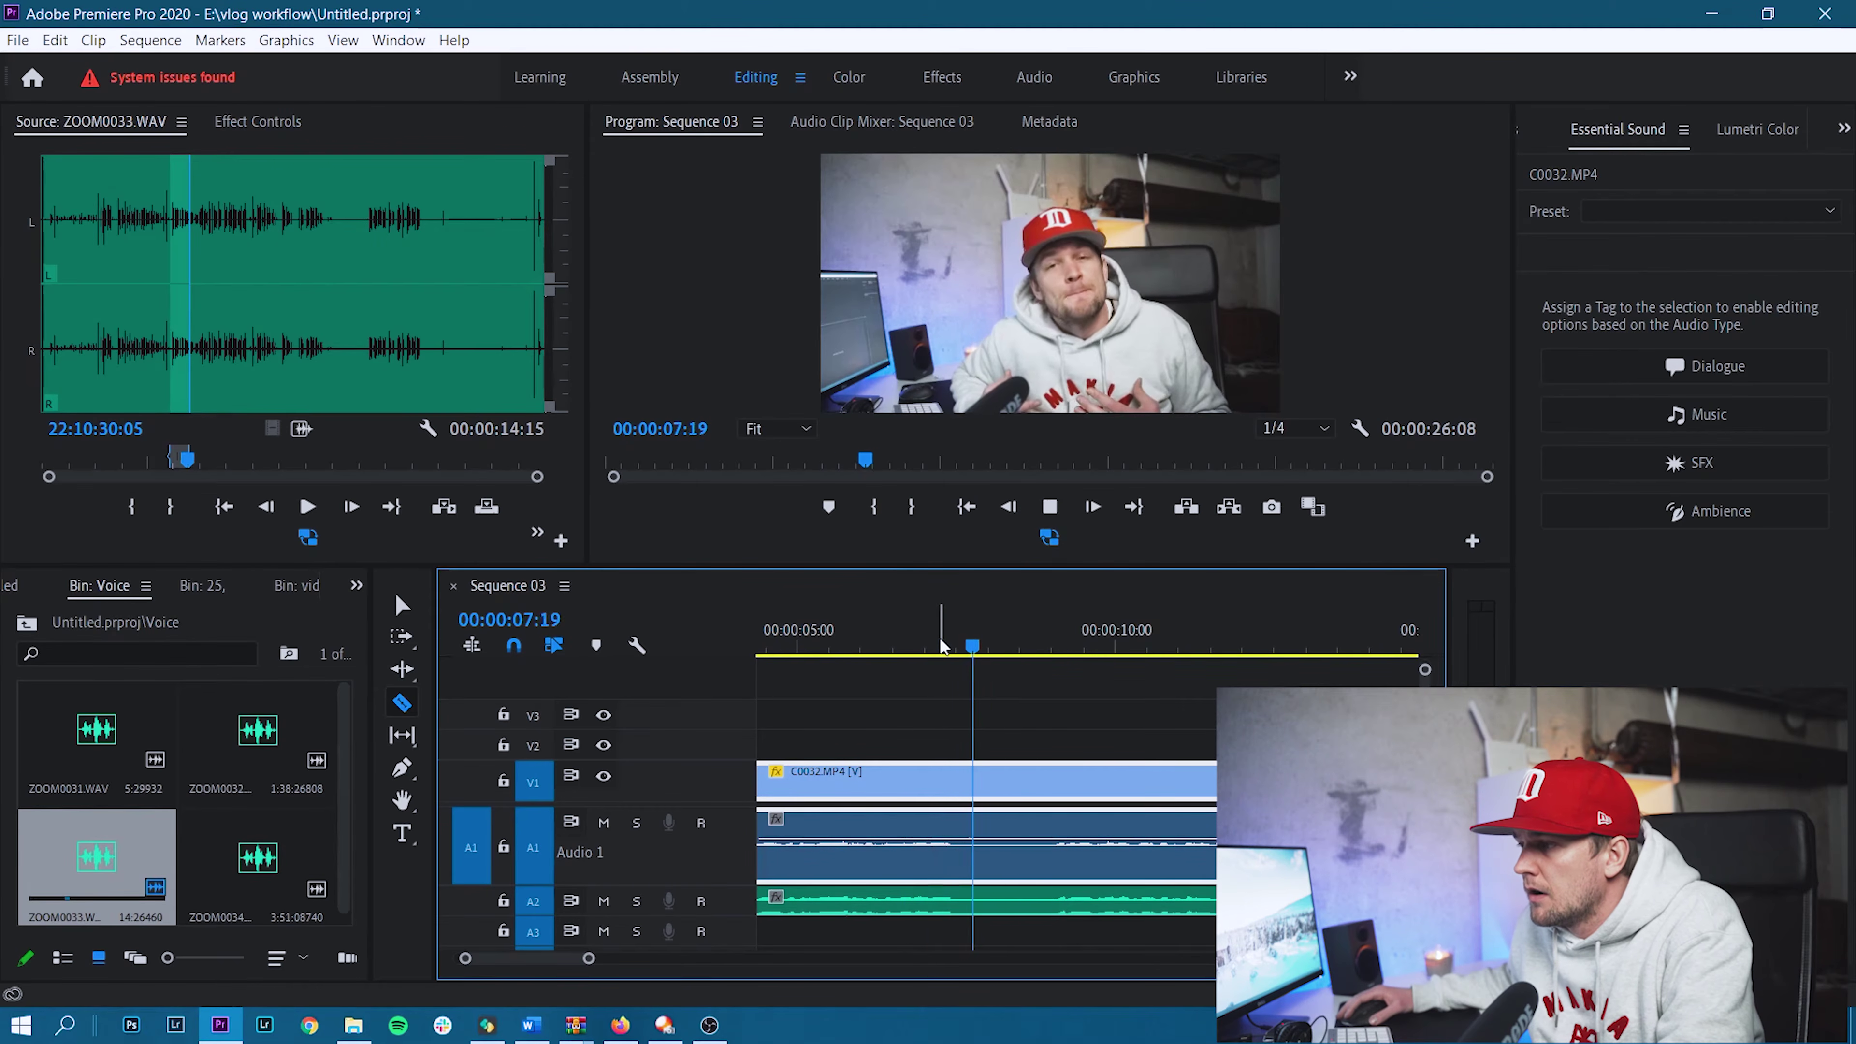
key("space")
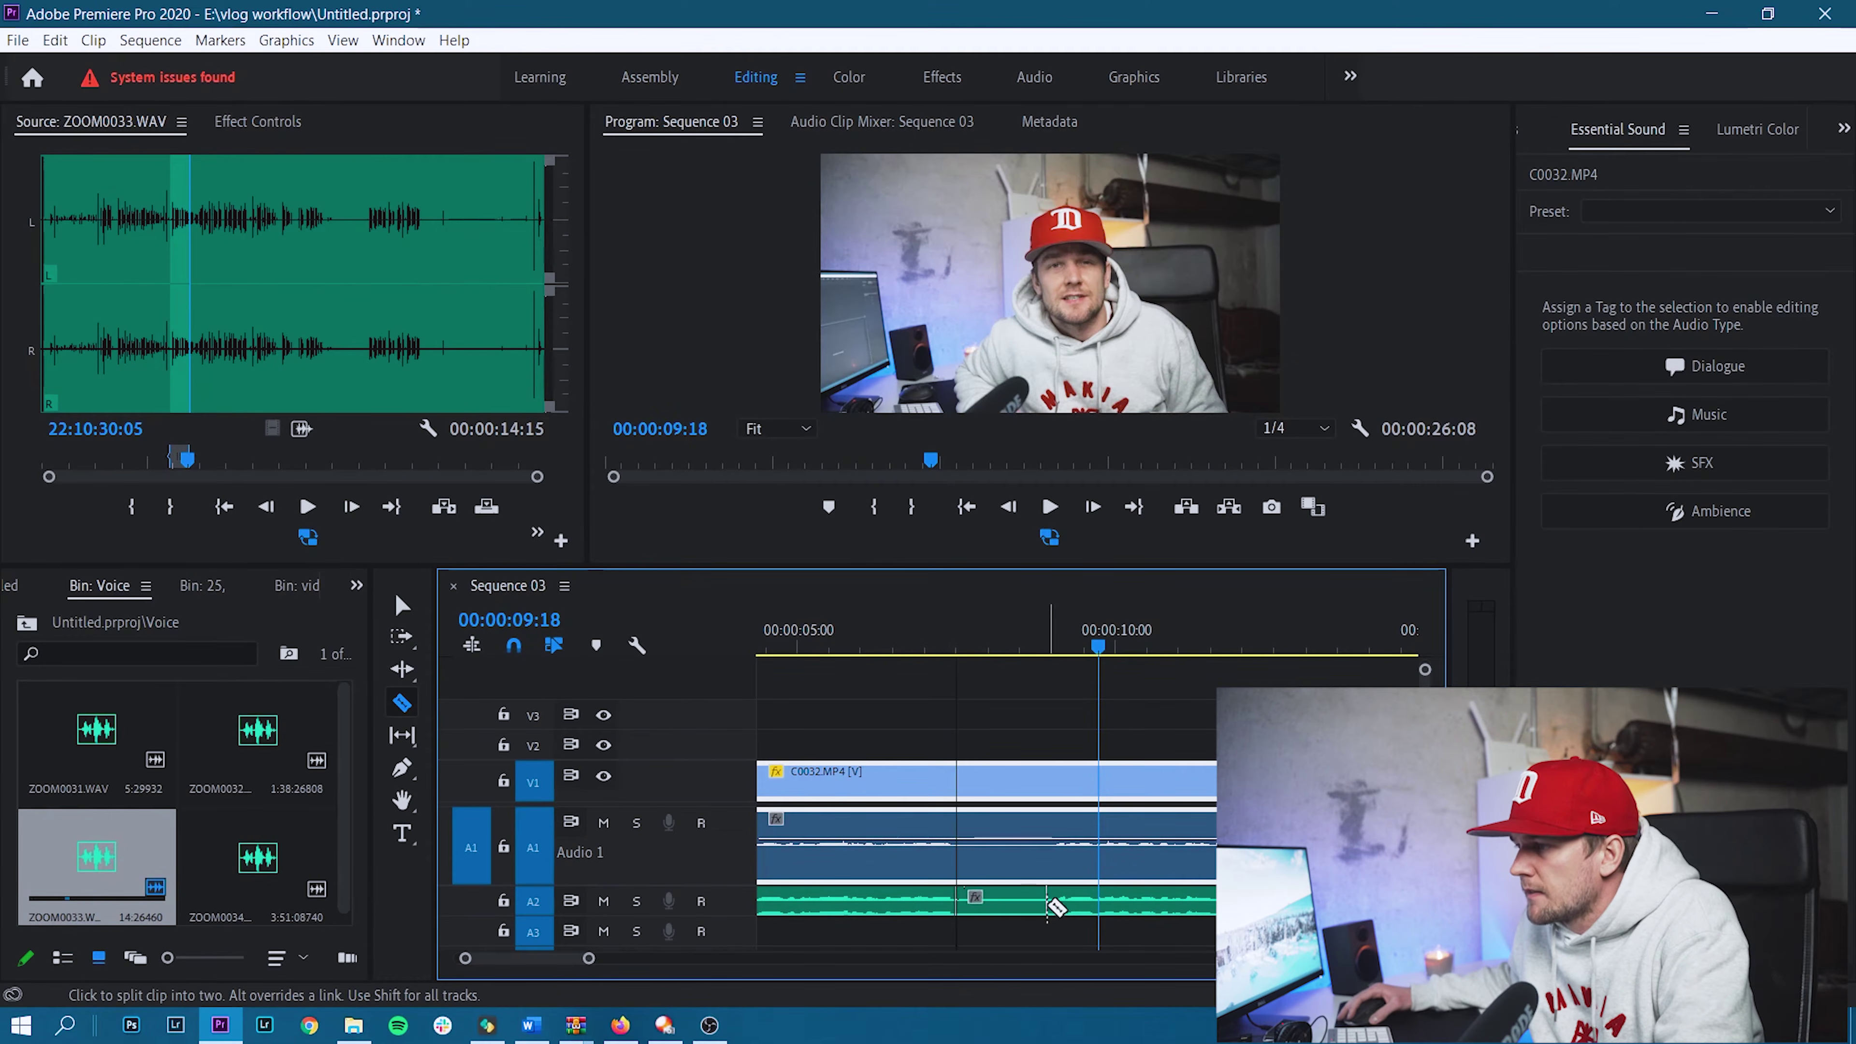
key("v")
left_click(1019, 909)
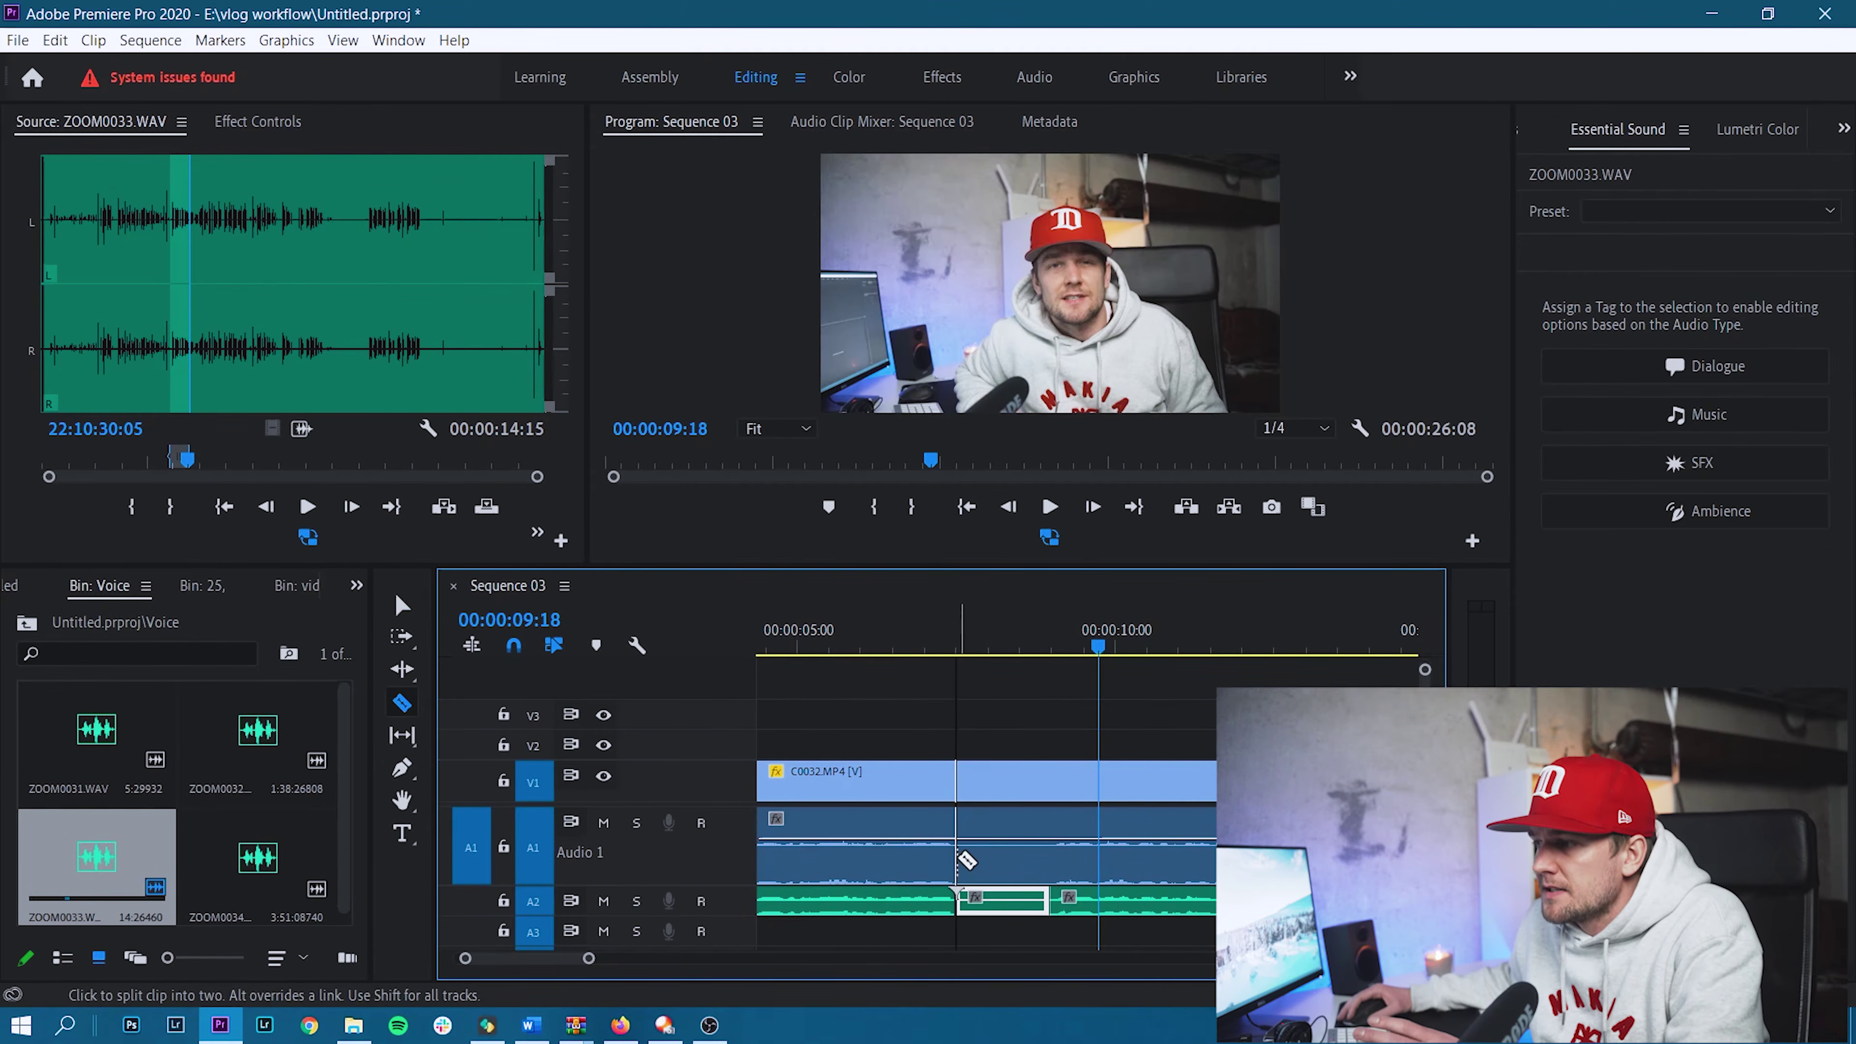
Split C0032.MP4 at the same two points as the voice audio and ripple delete the section between them from V1, A1 and A2.
left_click(956, 865)
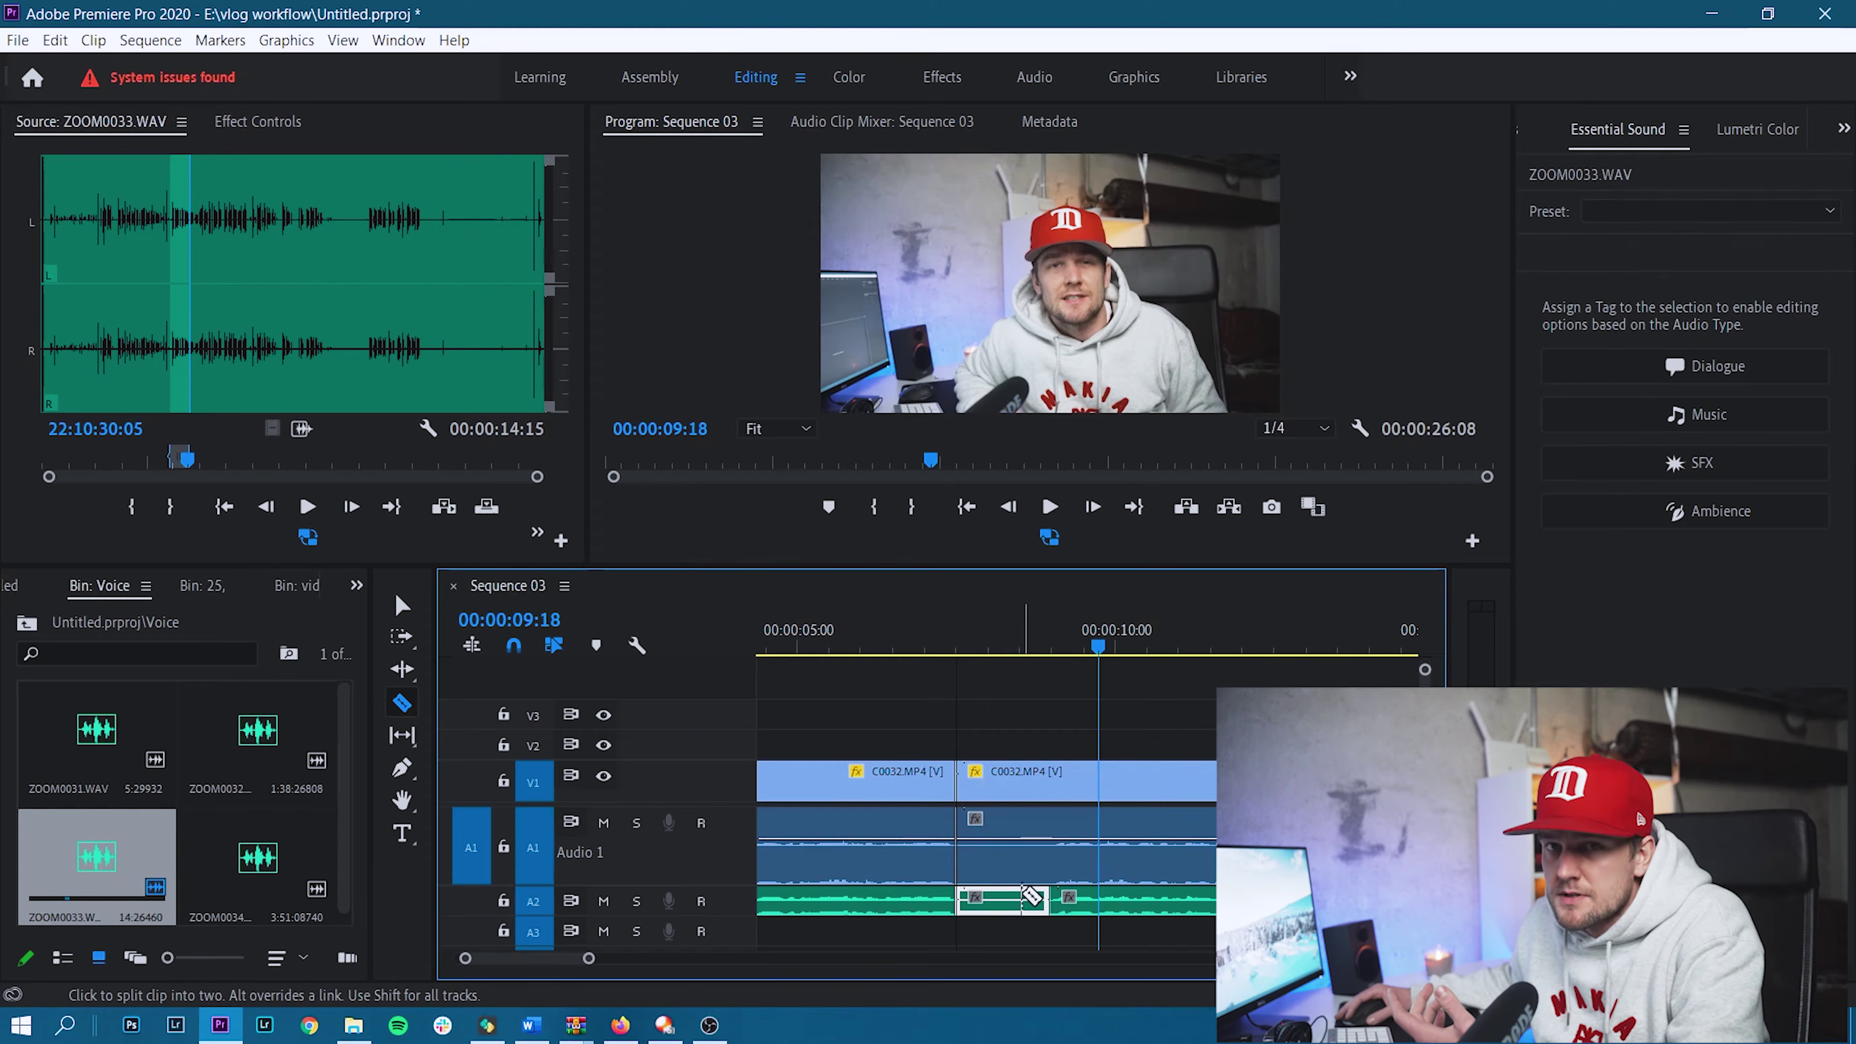
left_click(1052, 773)
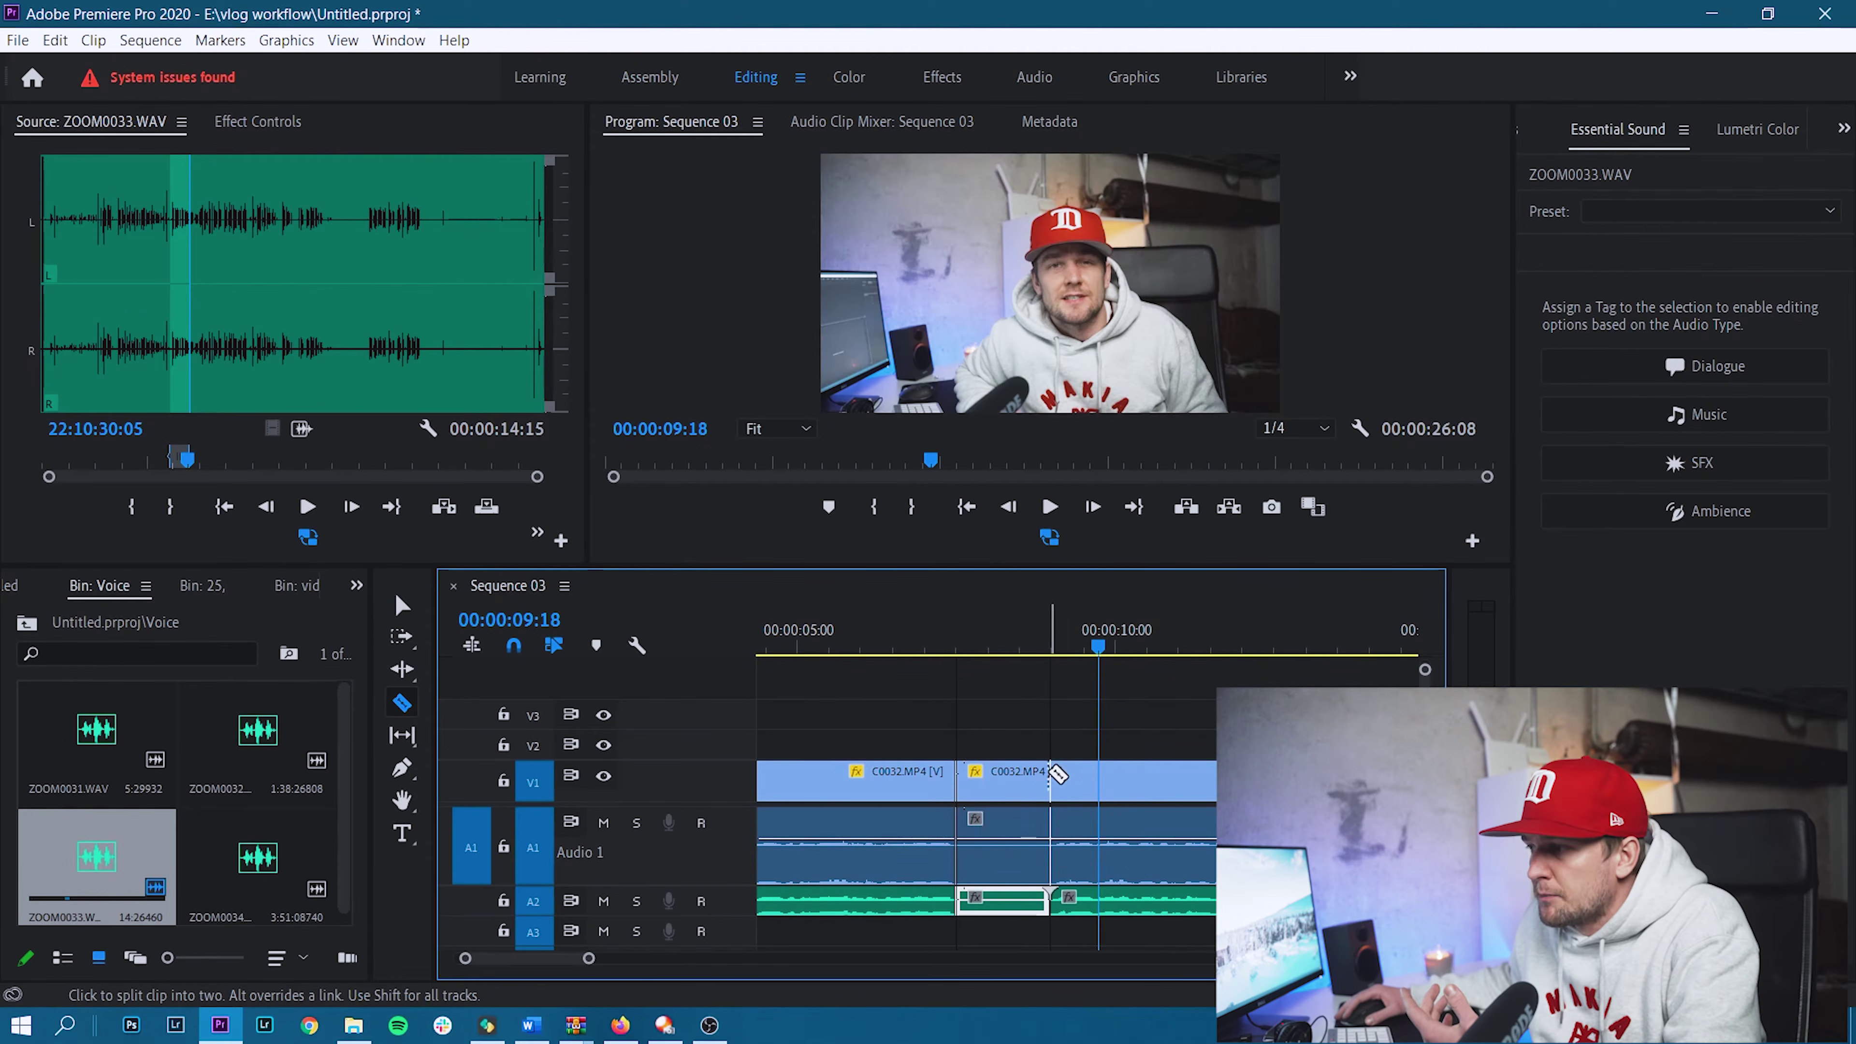
left_click(1024, 833)
key("v")
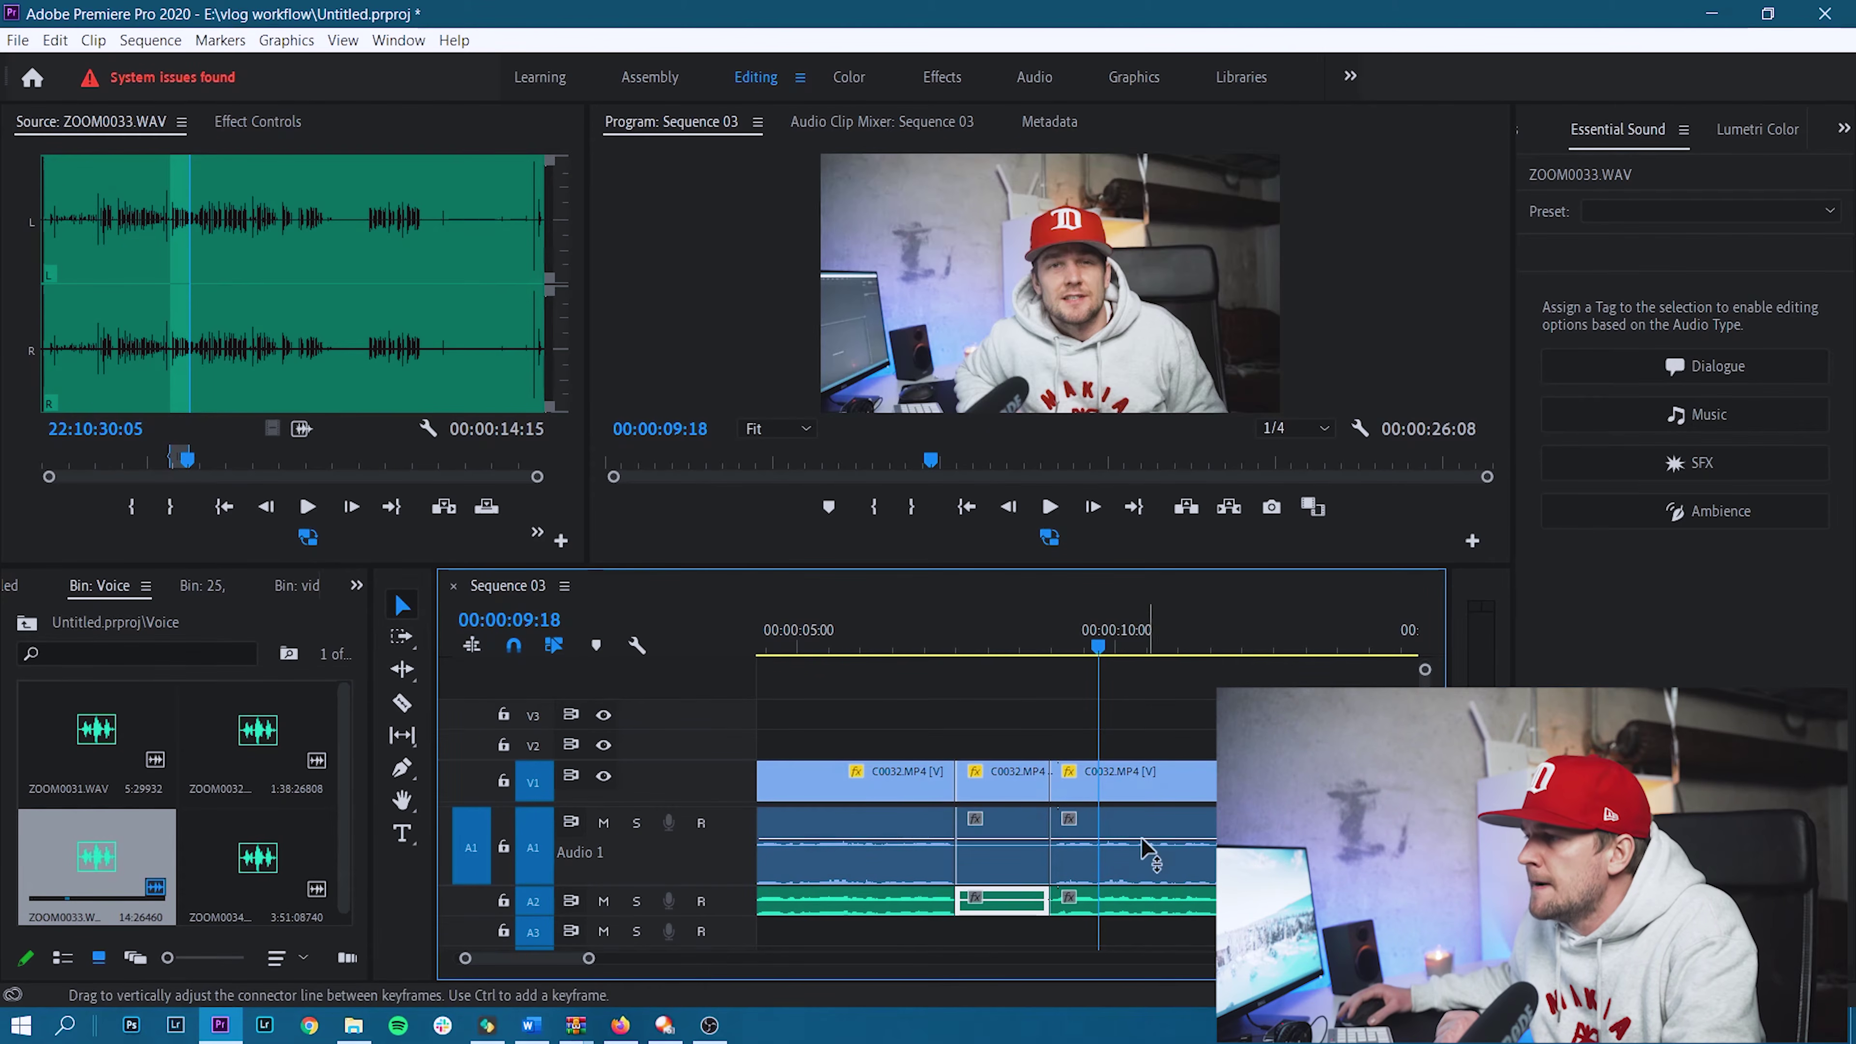
left_click_drag(1008, 740, 1003, 911)
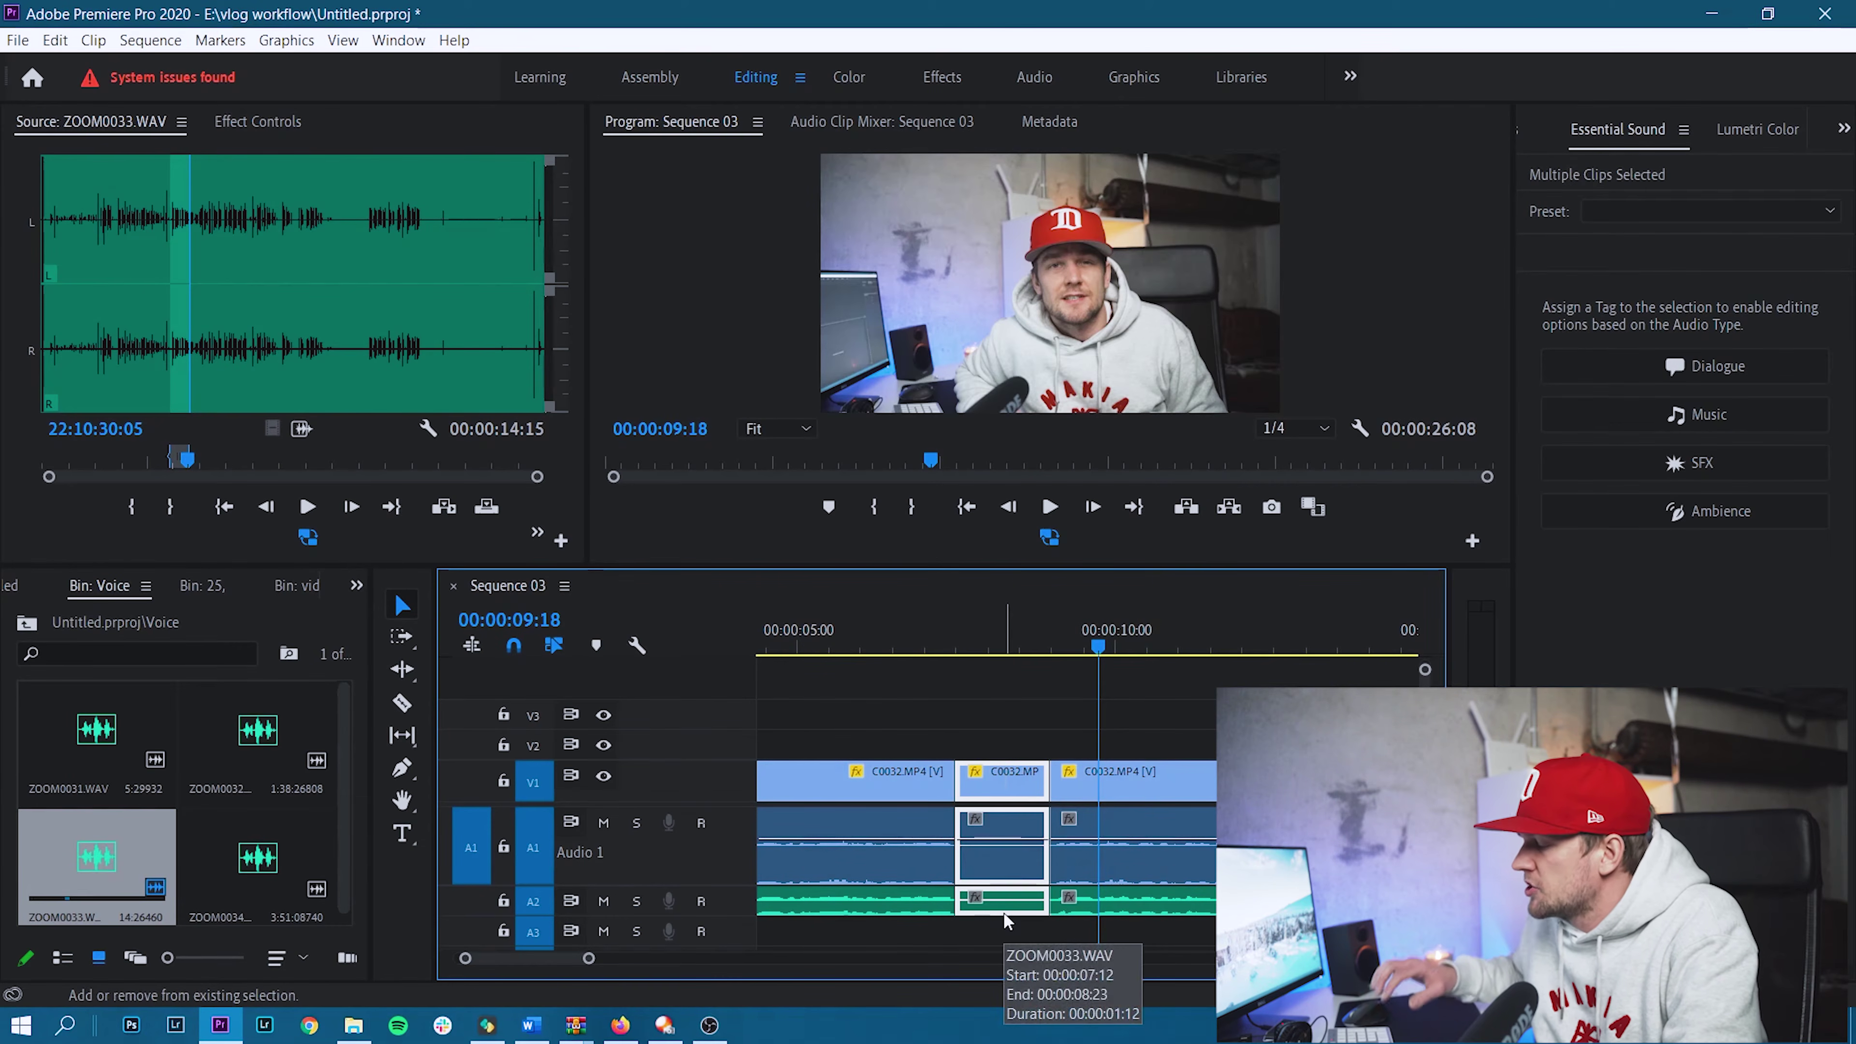
key("shift+Delete")
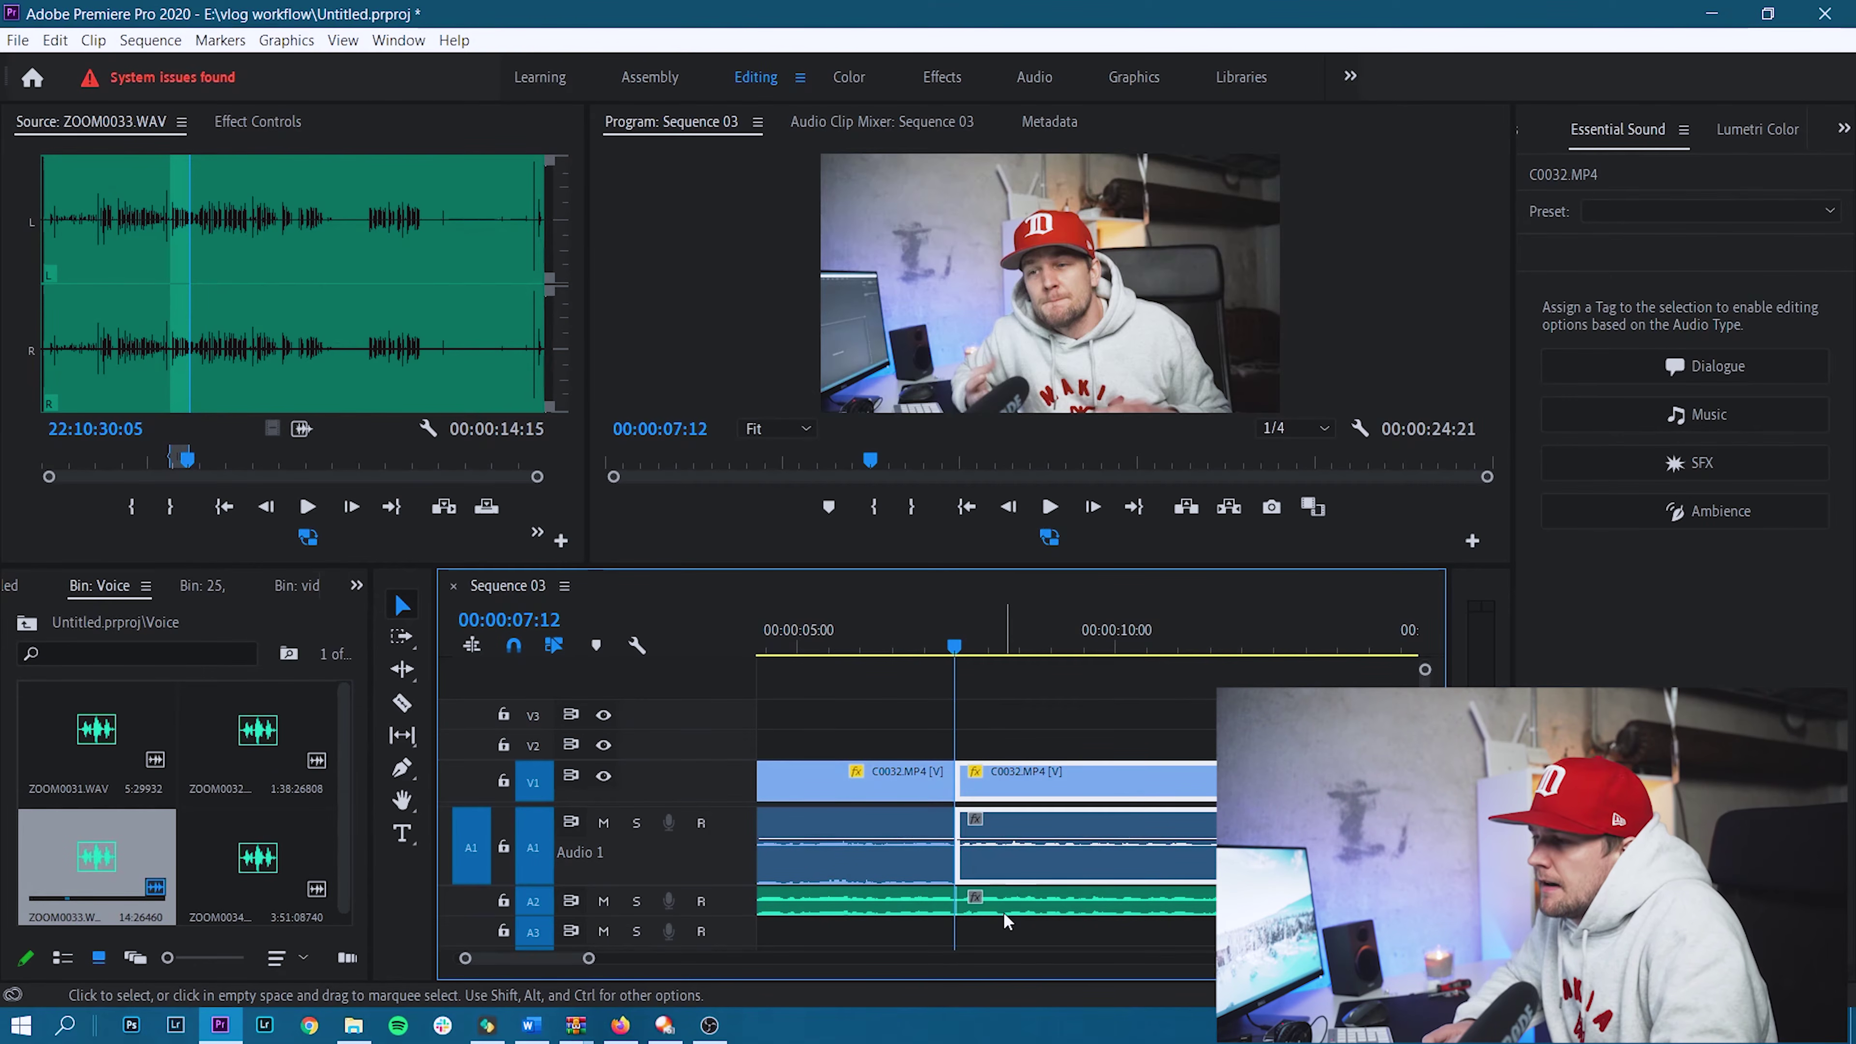
Play back across the new cut from about 00:00:07:04 to check the transition.
left_click(935, 649)
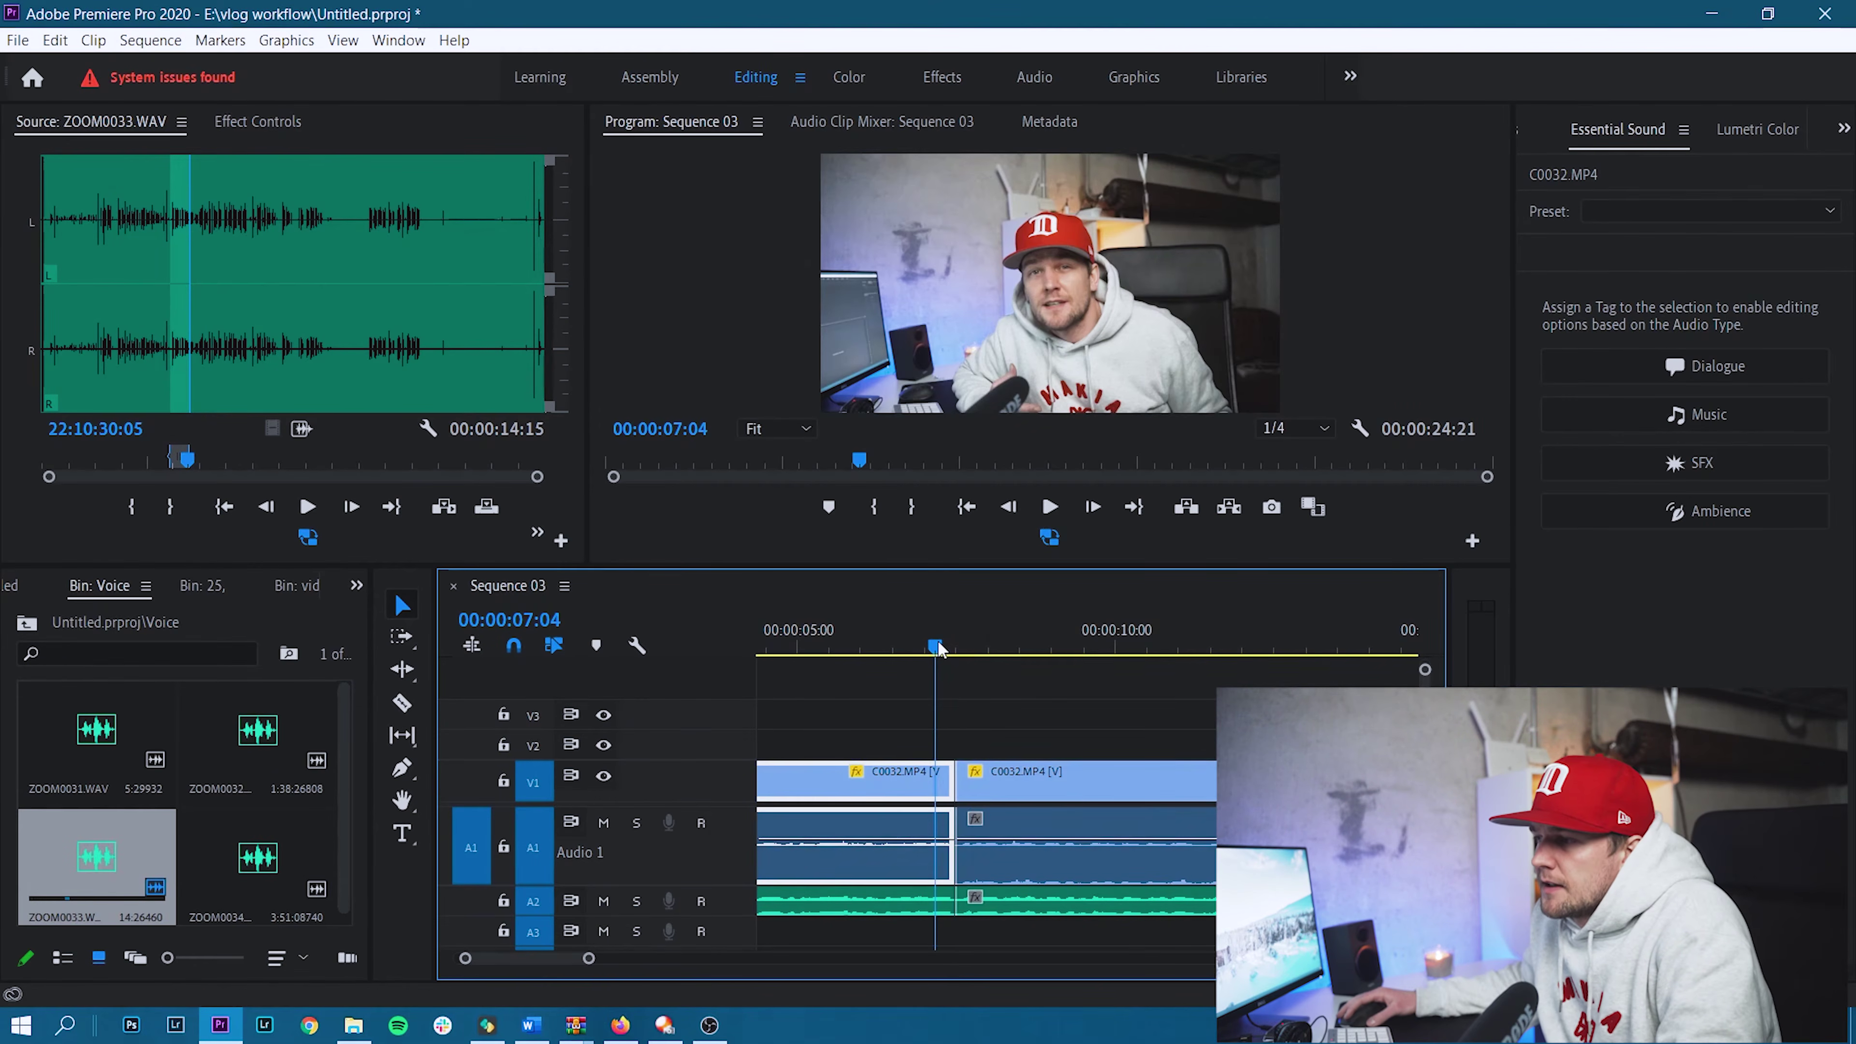
key("space")
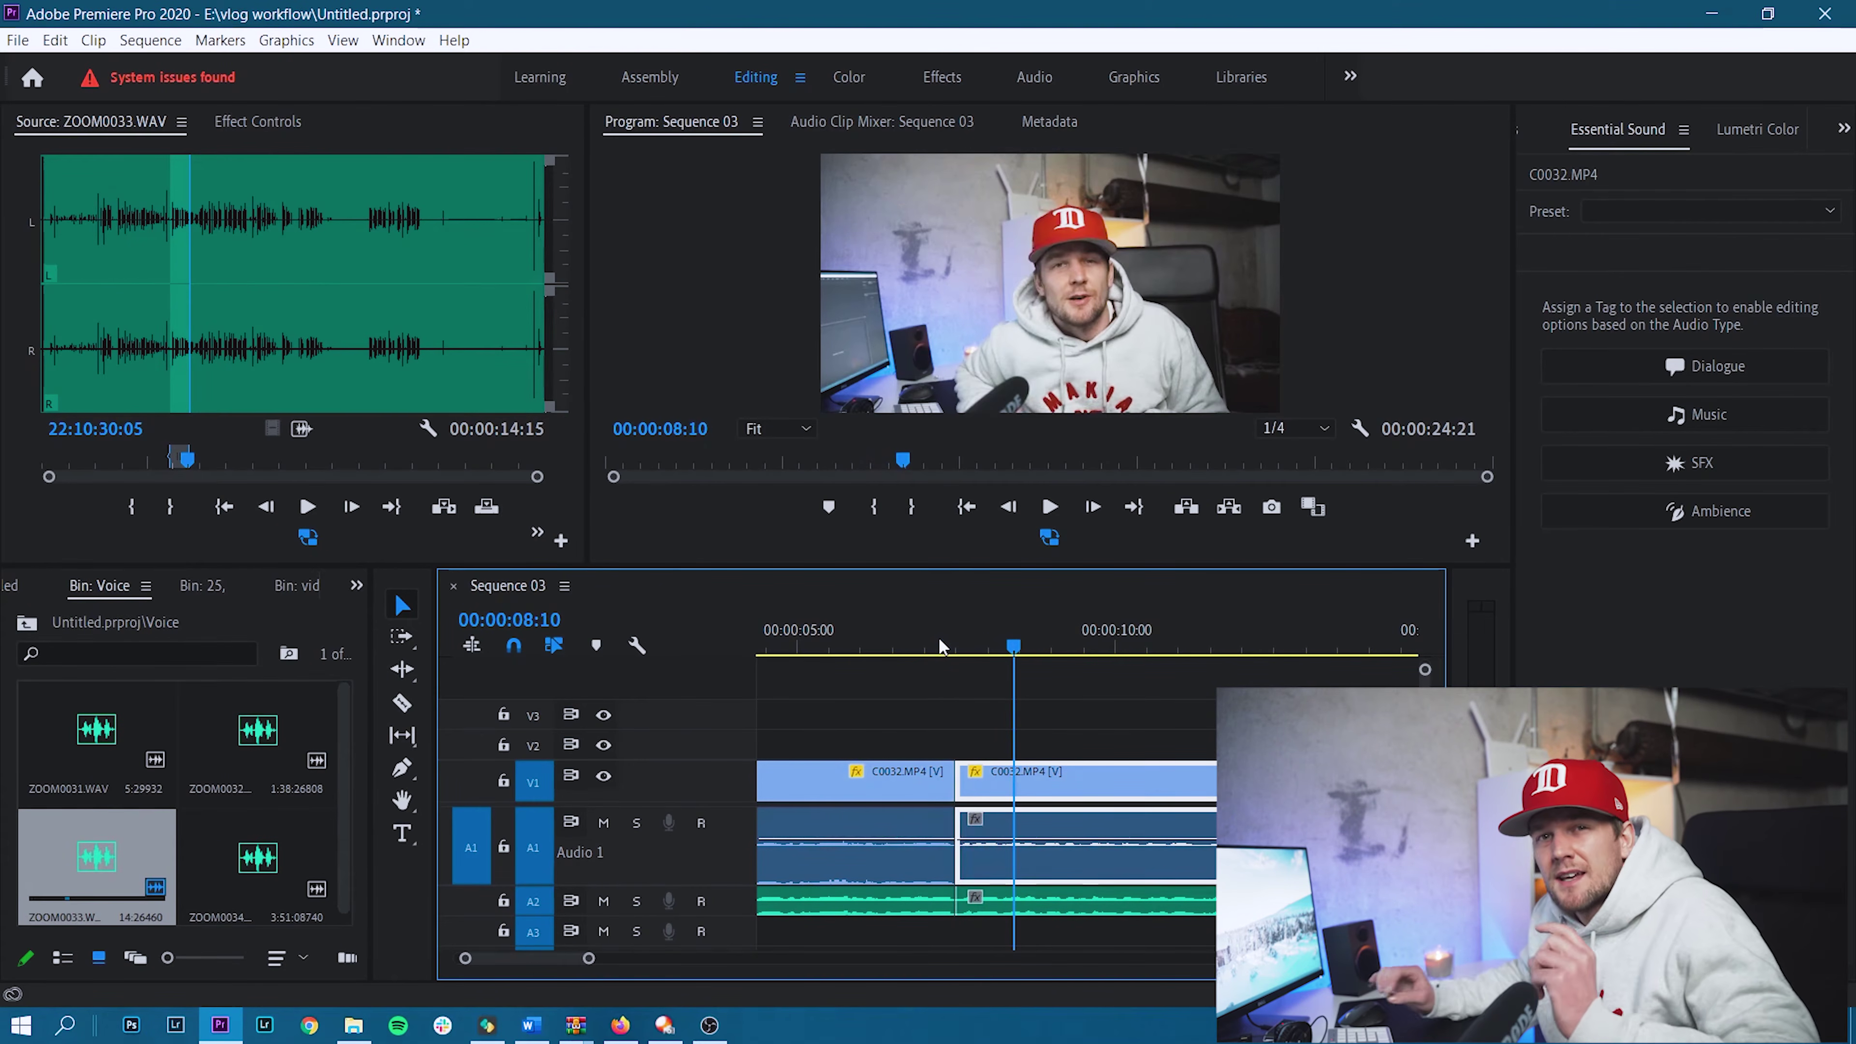
key("space")
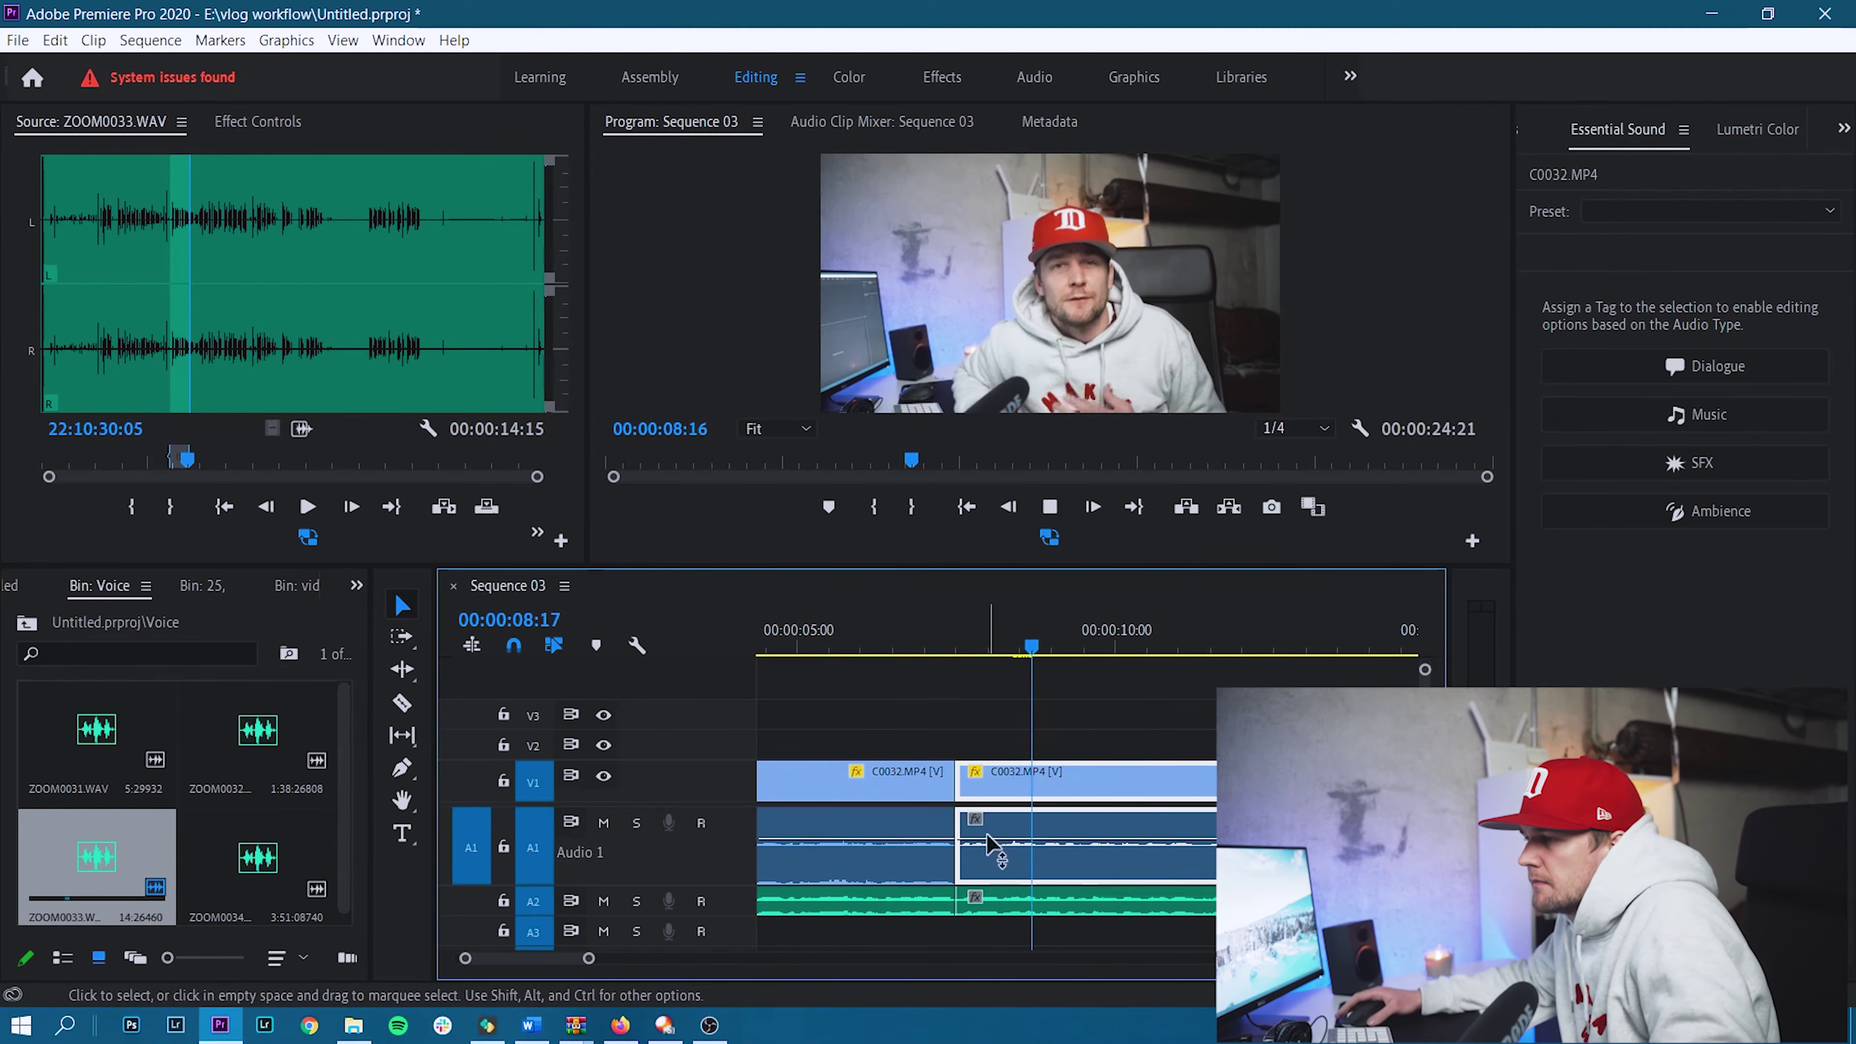
Play on towards the sequence end and split V1, A1 and A2 around the unwanted section starting at about 00:00:21:12.
scroll(1154, 795, "down", 2)
scroll(1150, 800, "down", 1)
key("c")
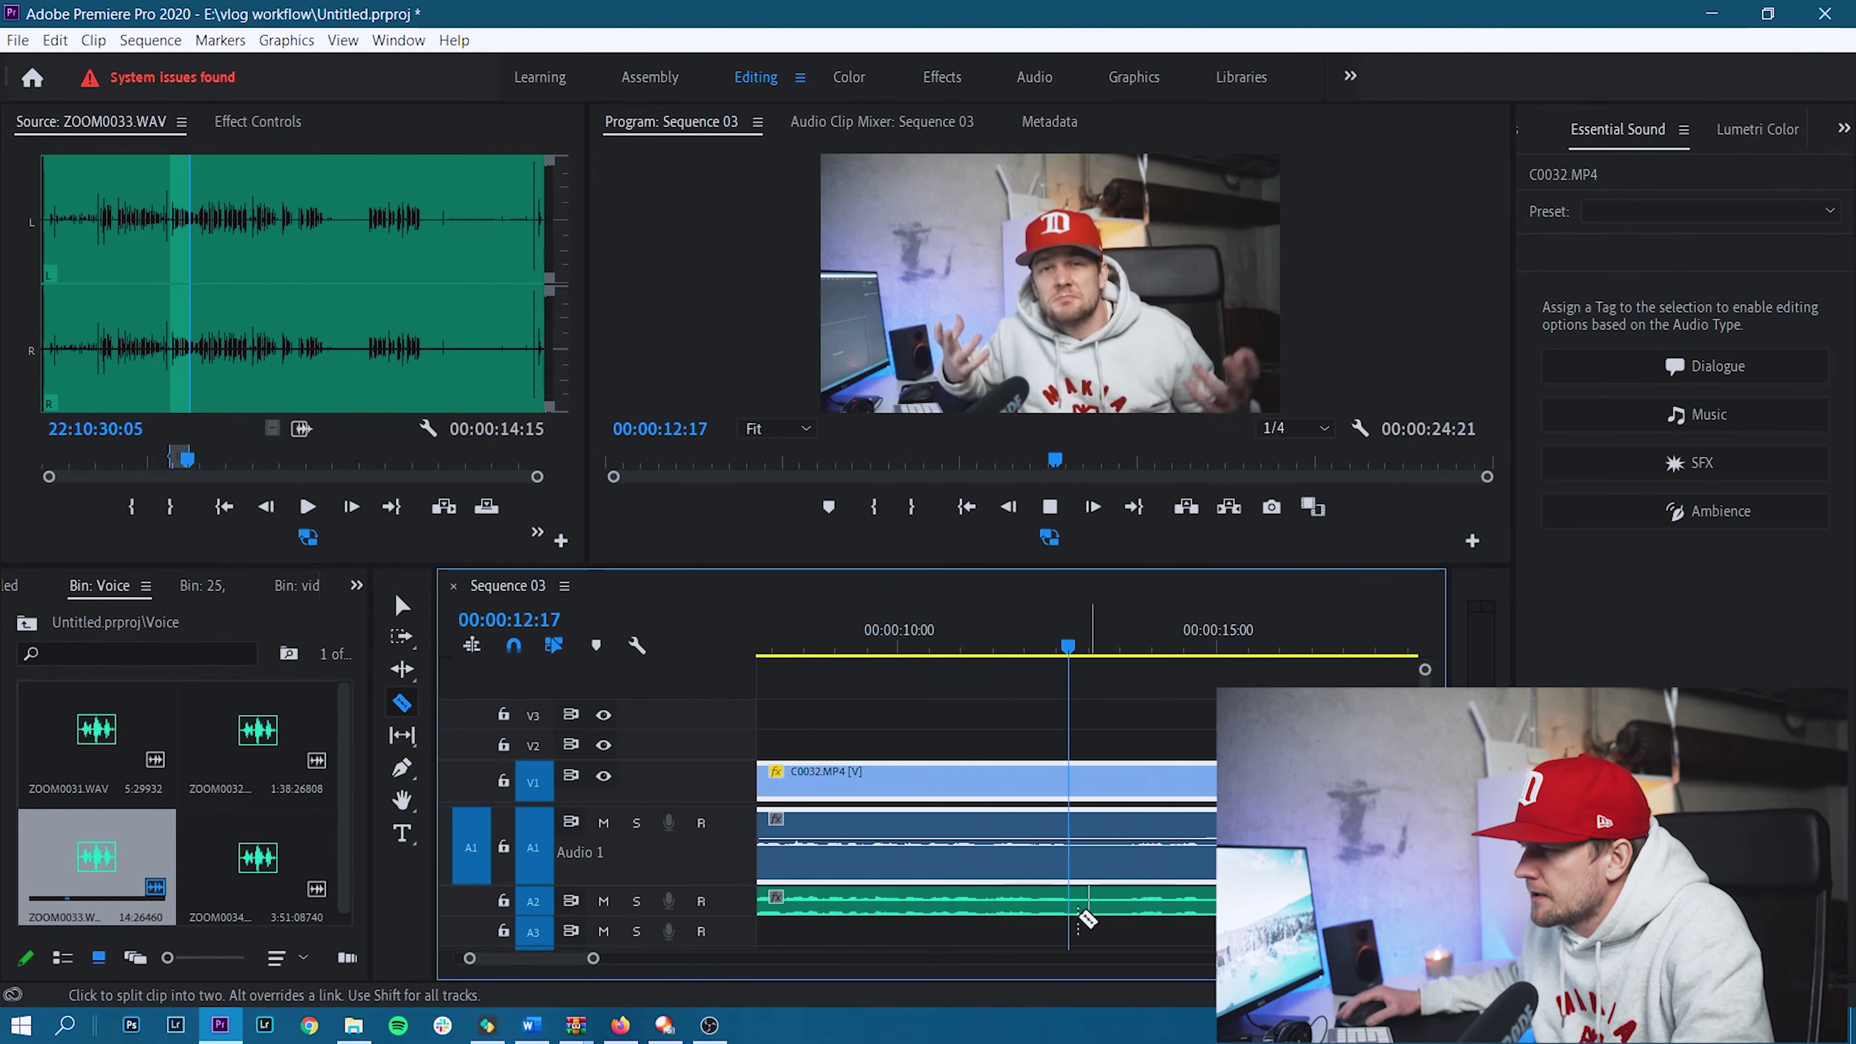
scroll(1105, 895, "down", 3)
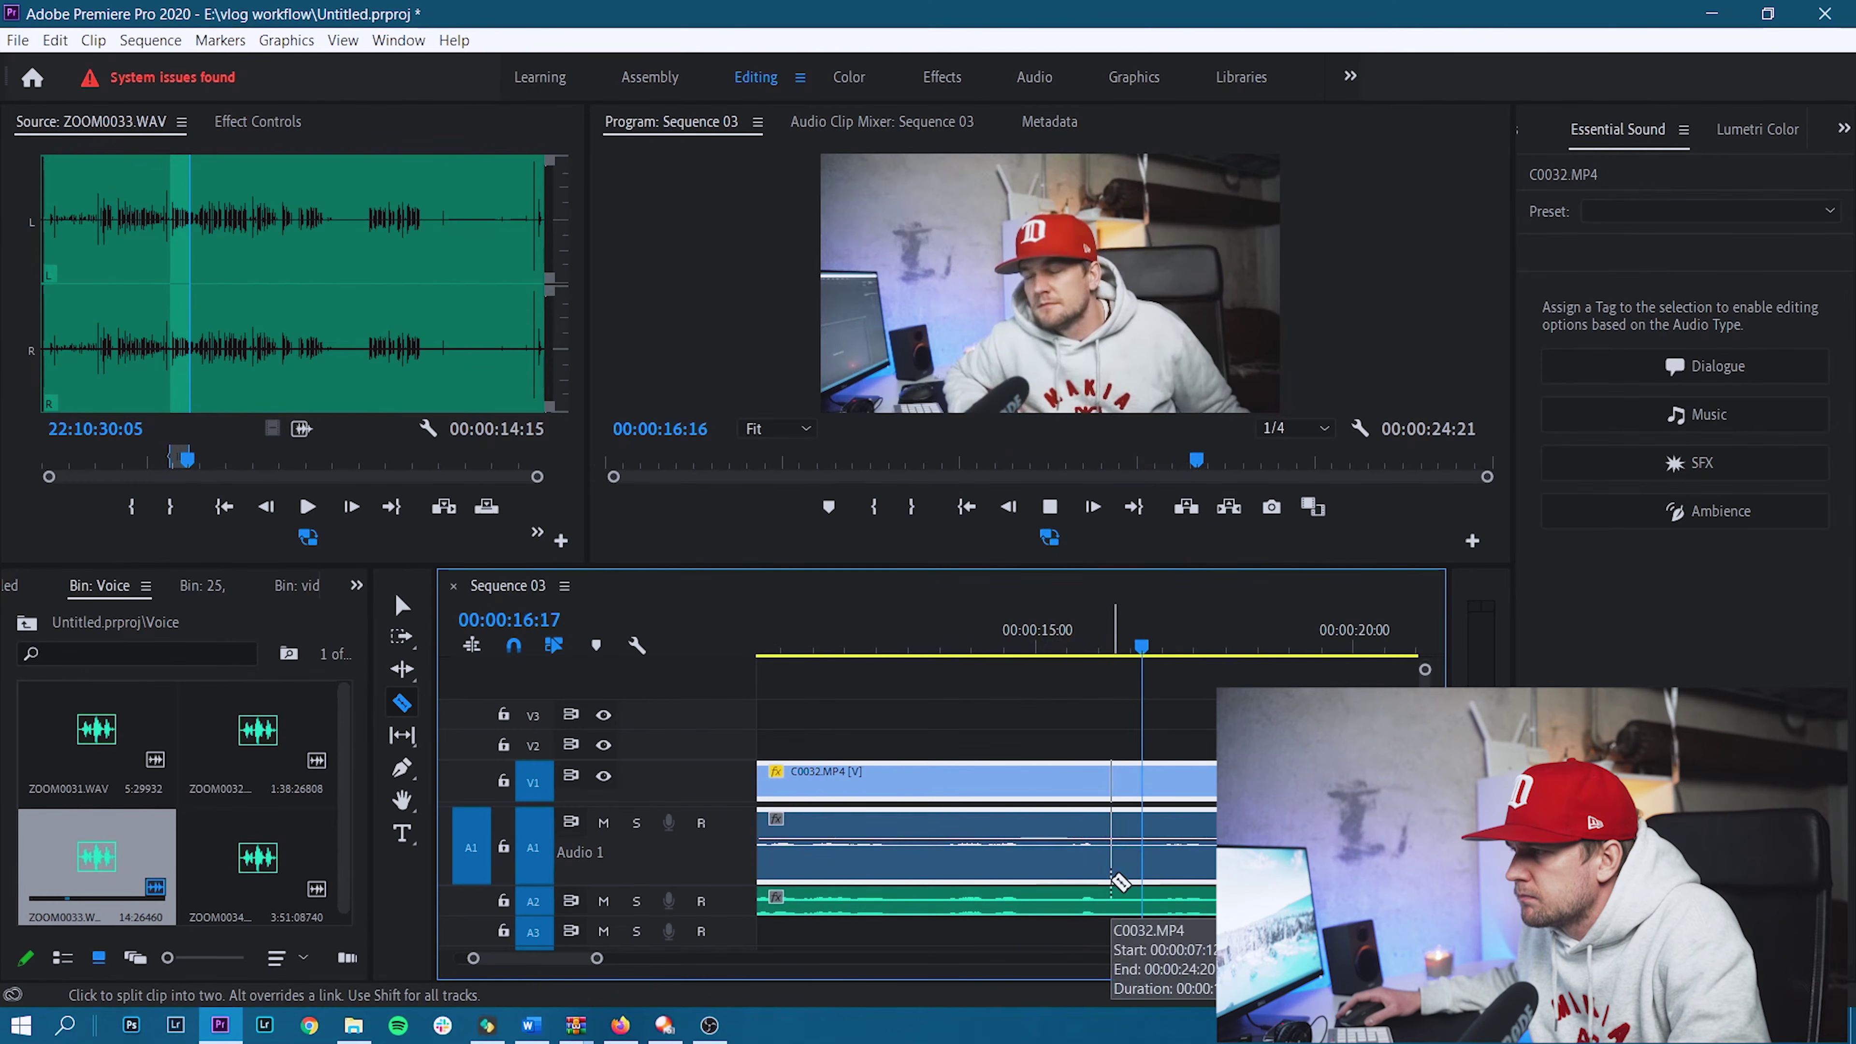
scroll(1122, 877, "down", 3)
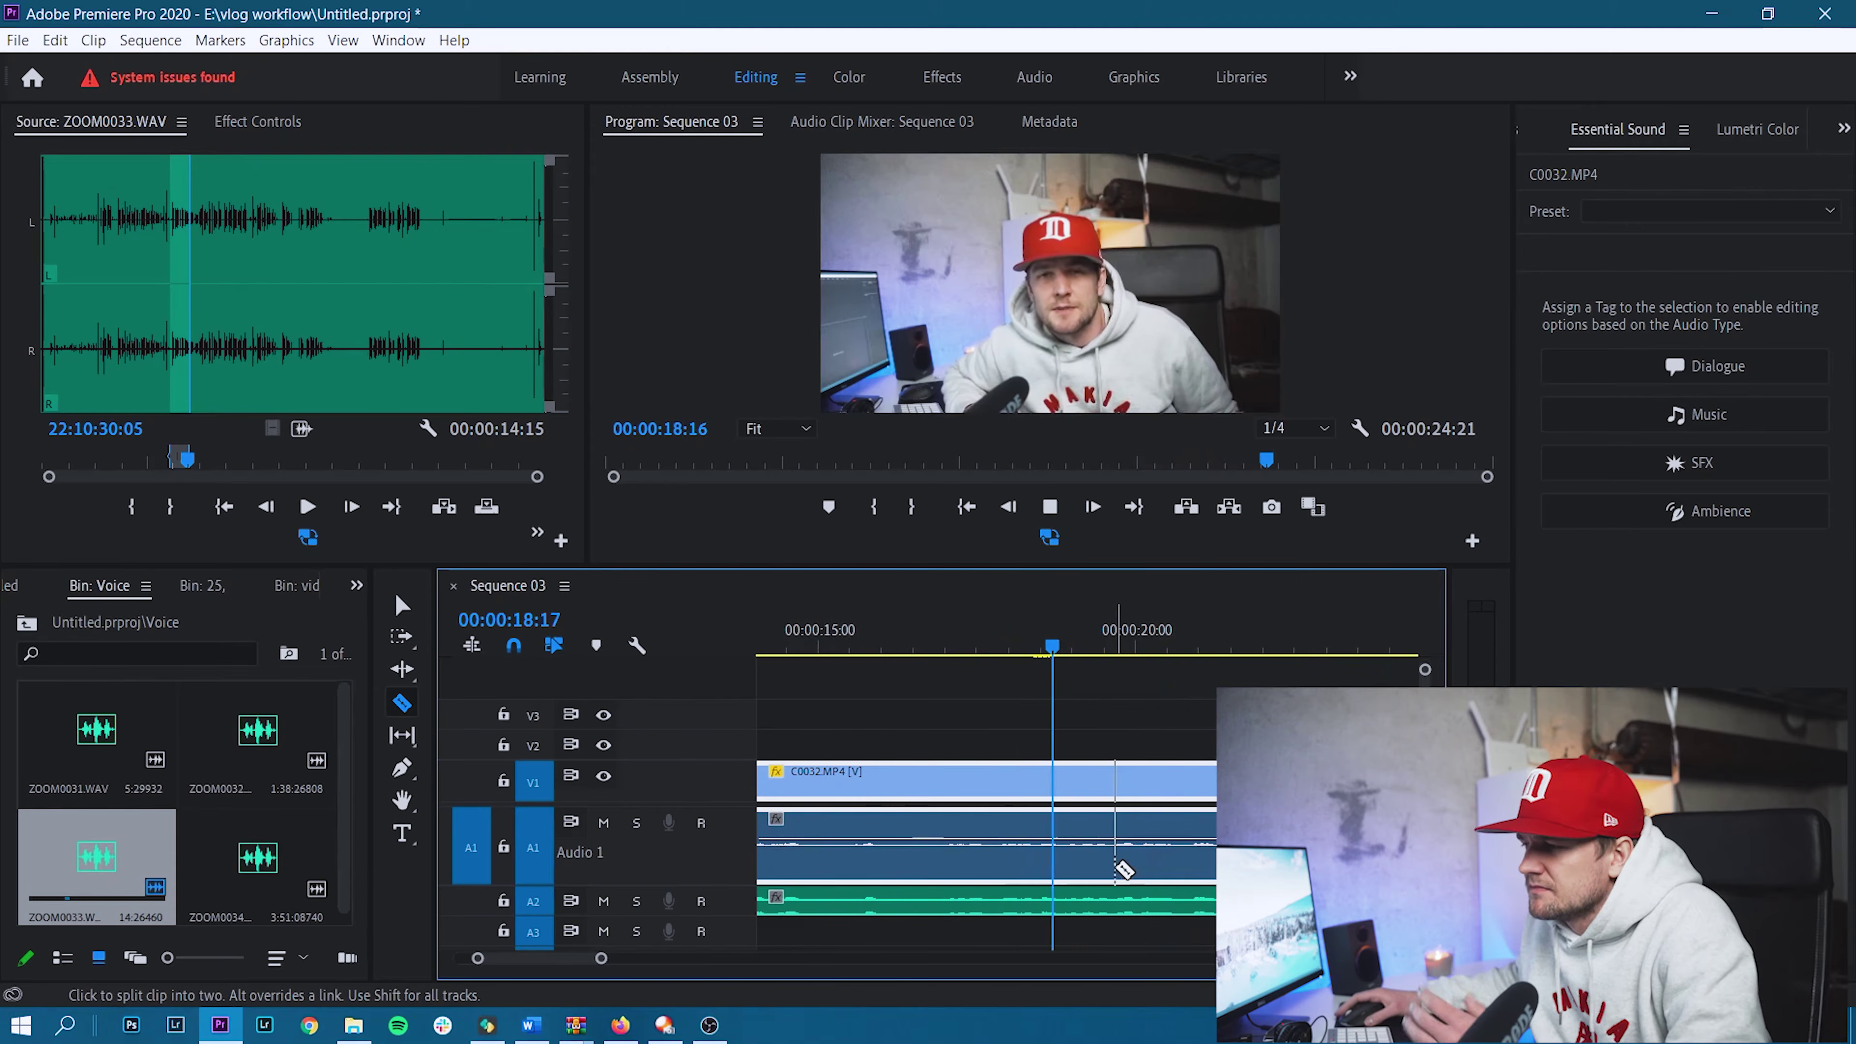
scroll(1115, 865, "down", 3)
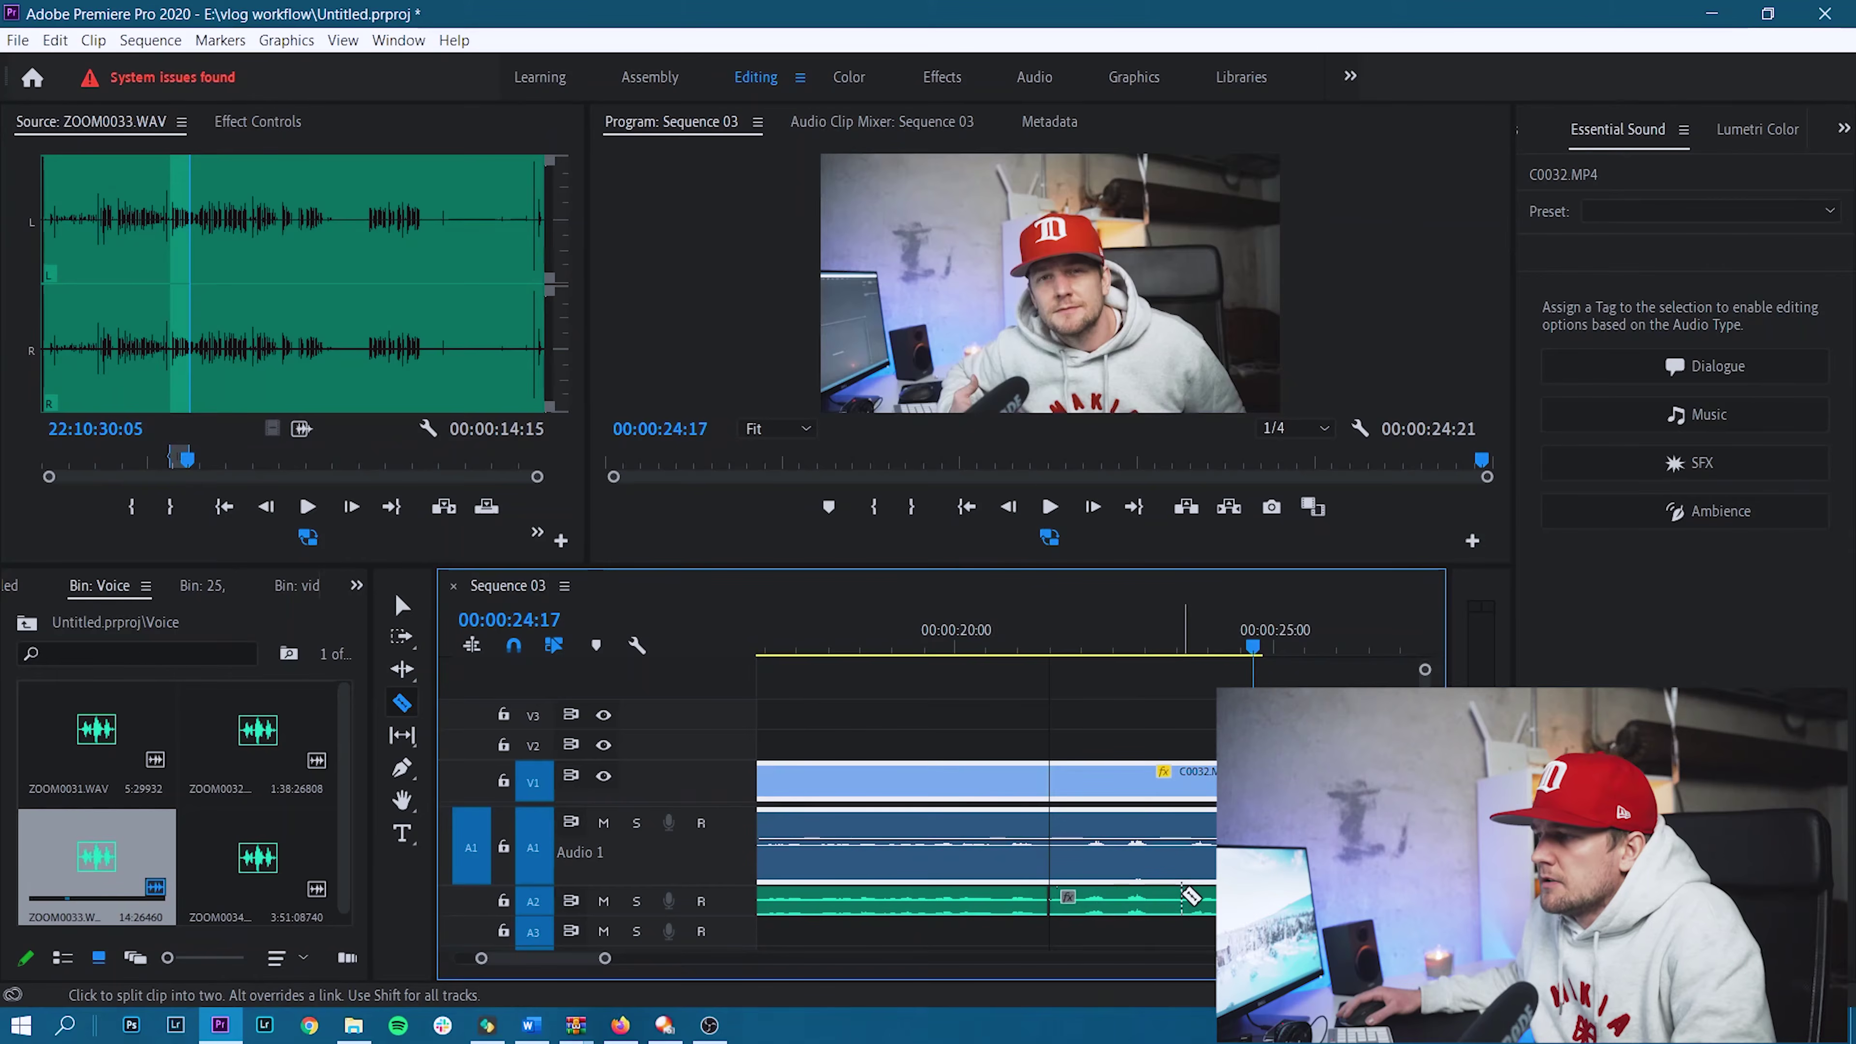
left_click(1185, 853)
left_click(1052, 852)
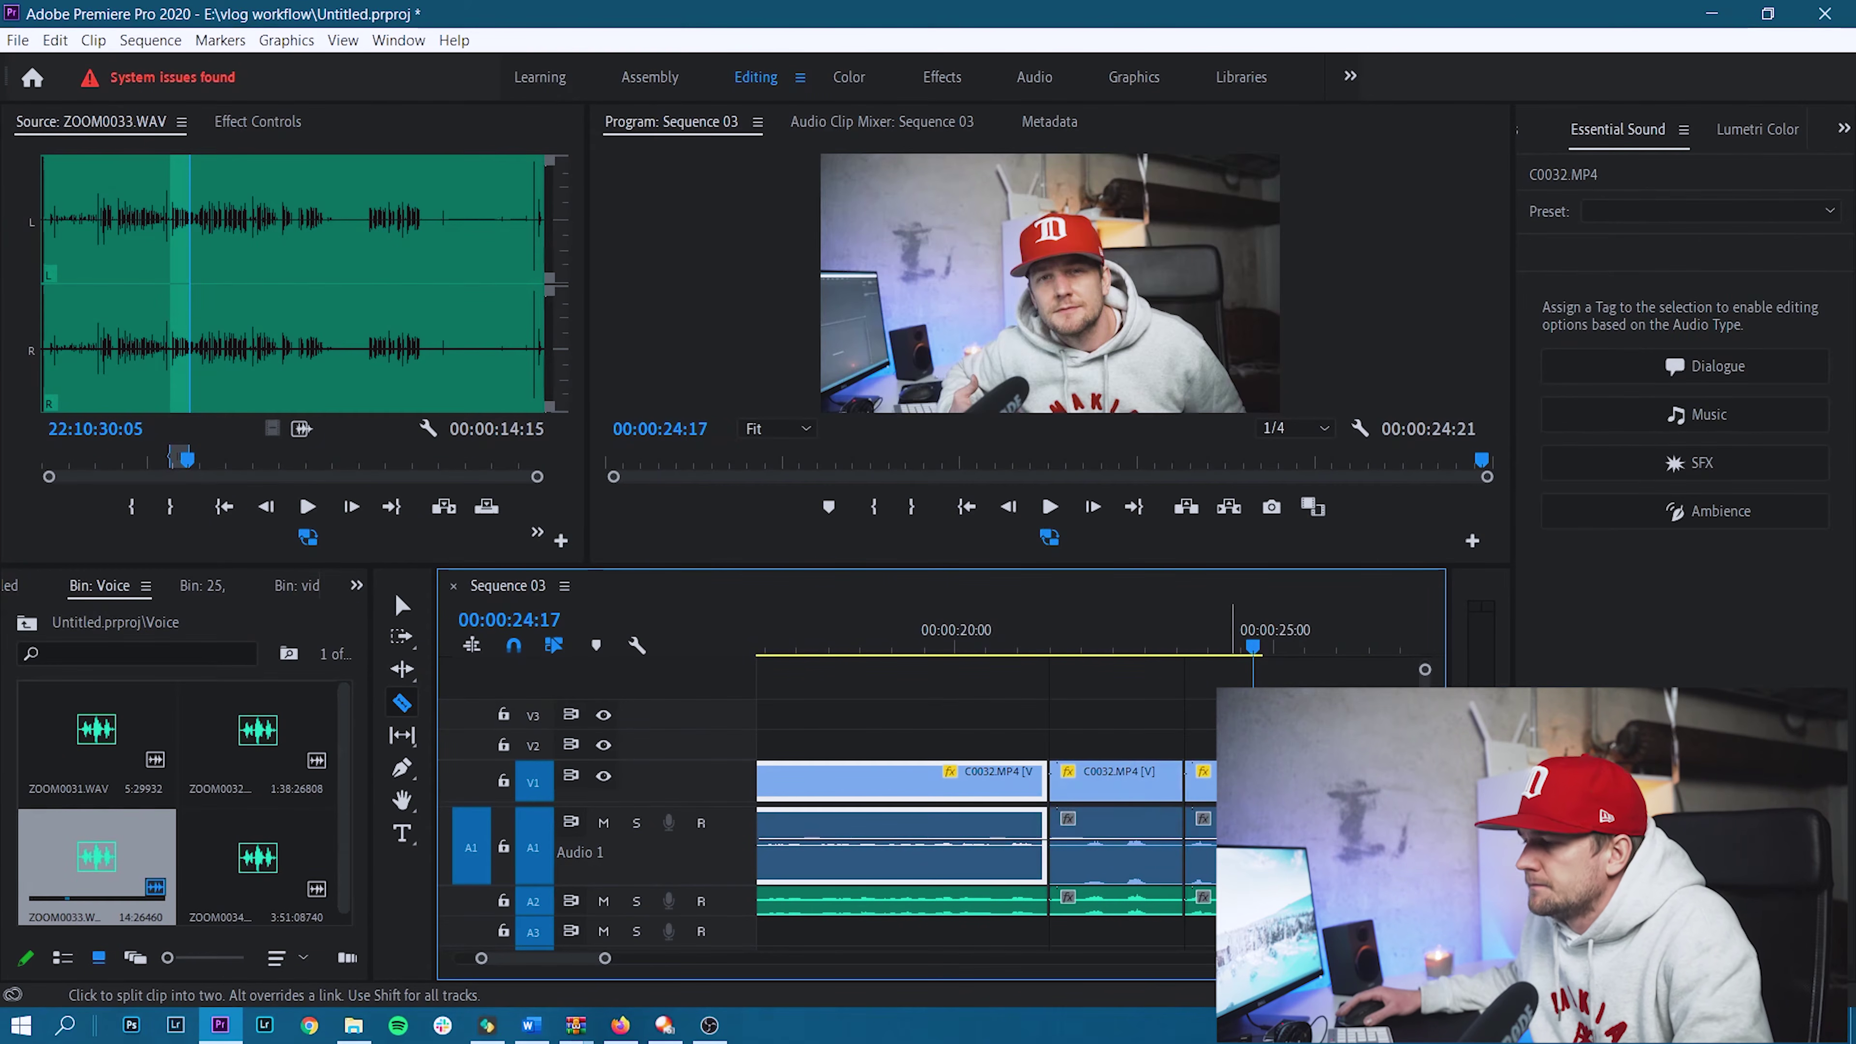
Ripple delete the split section after about 00:00:21:12 from V1, A1 and A2.
key("v")
left_click(1115, 848)
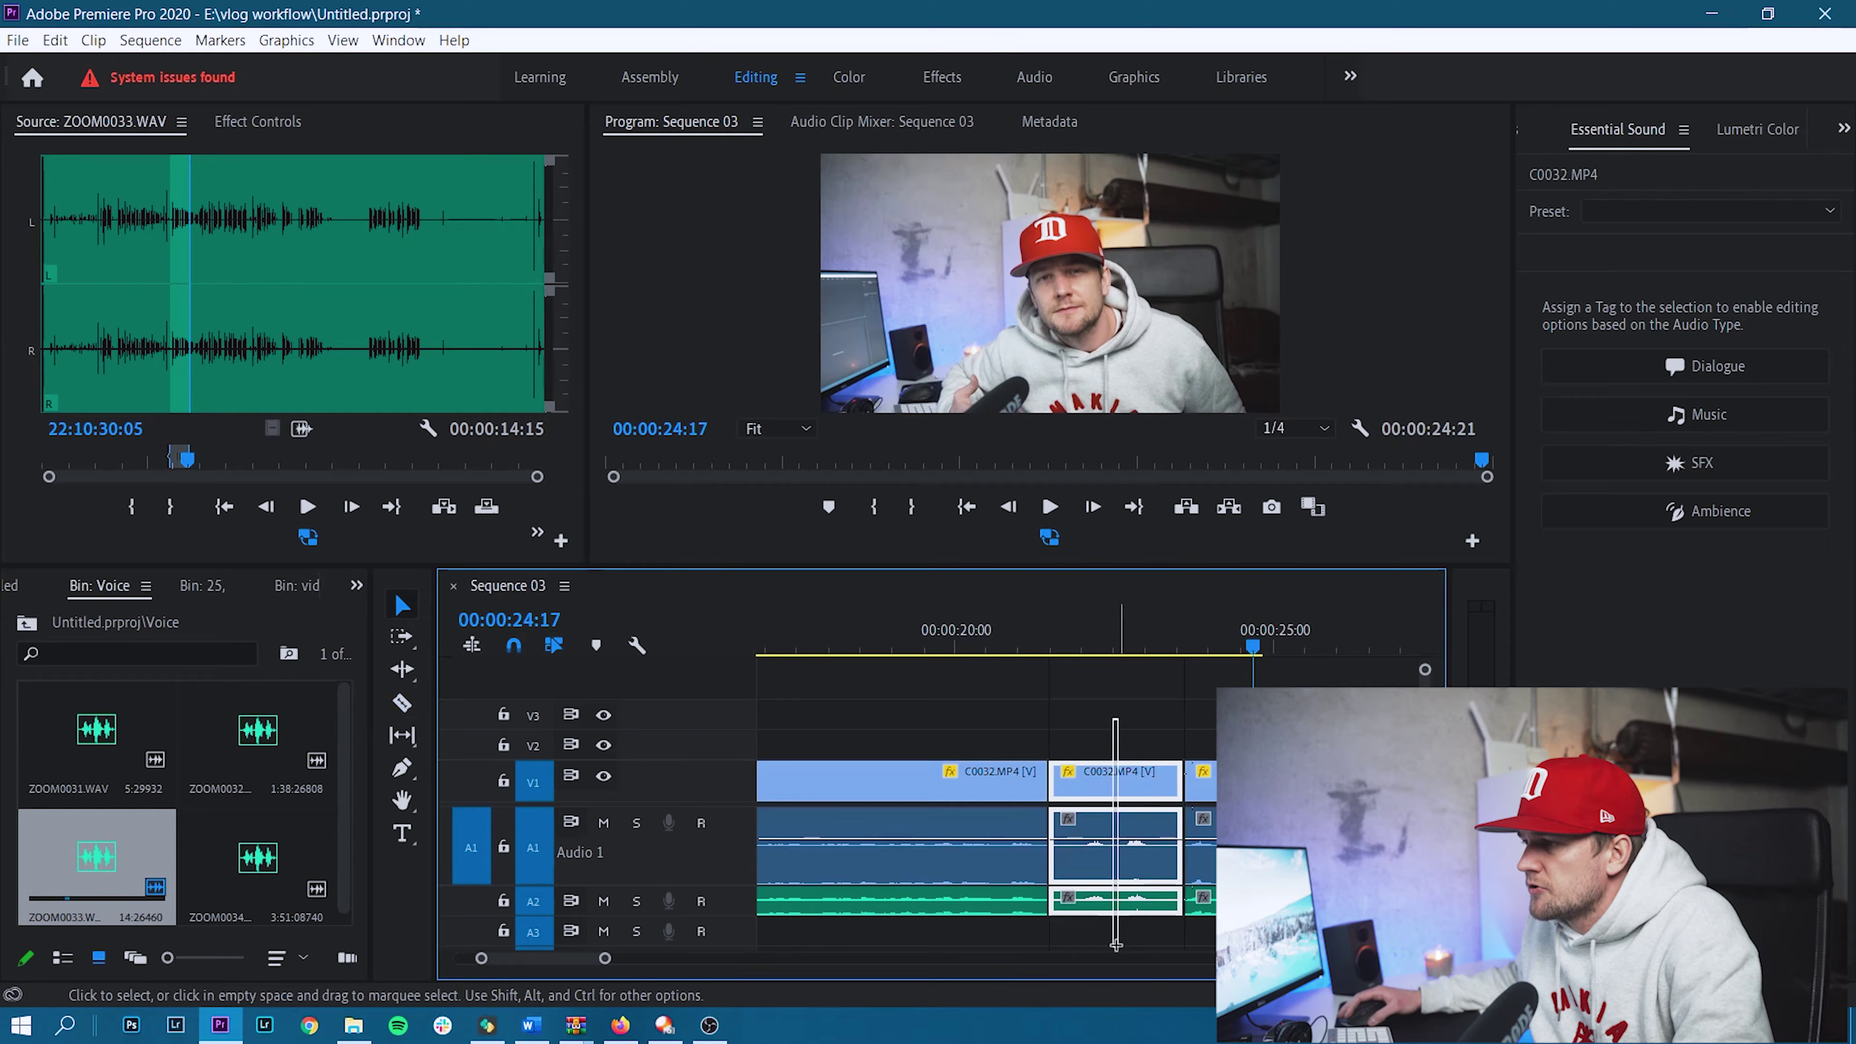
key("shift+Delete")
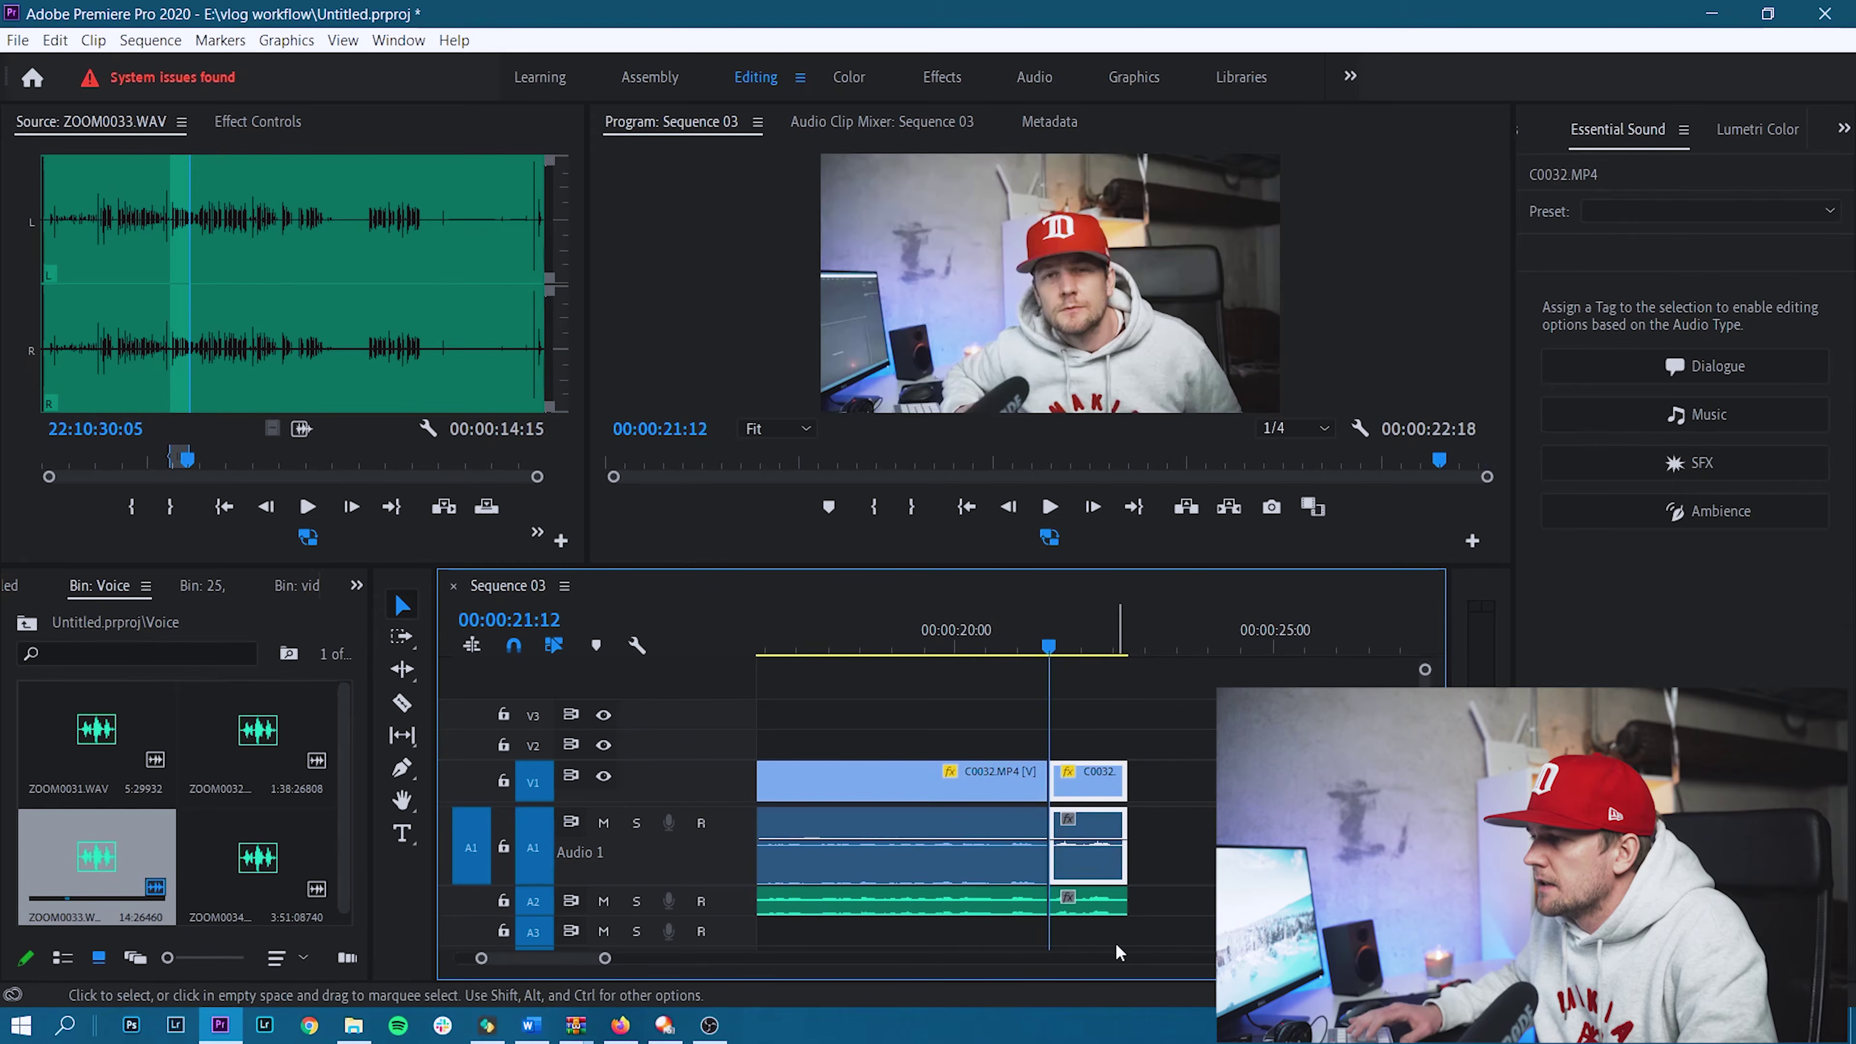
Extend the last clips on V1, A1 and A2 so the sequence ends at about 00:00:28:17.
left_click(1111, 866)
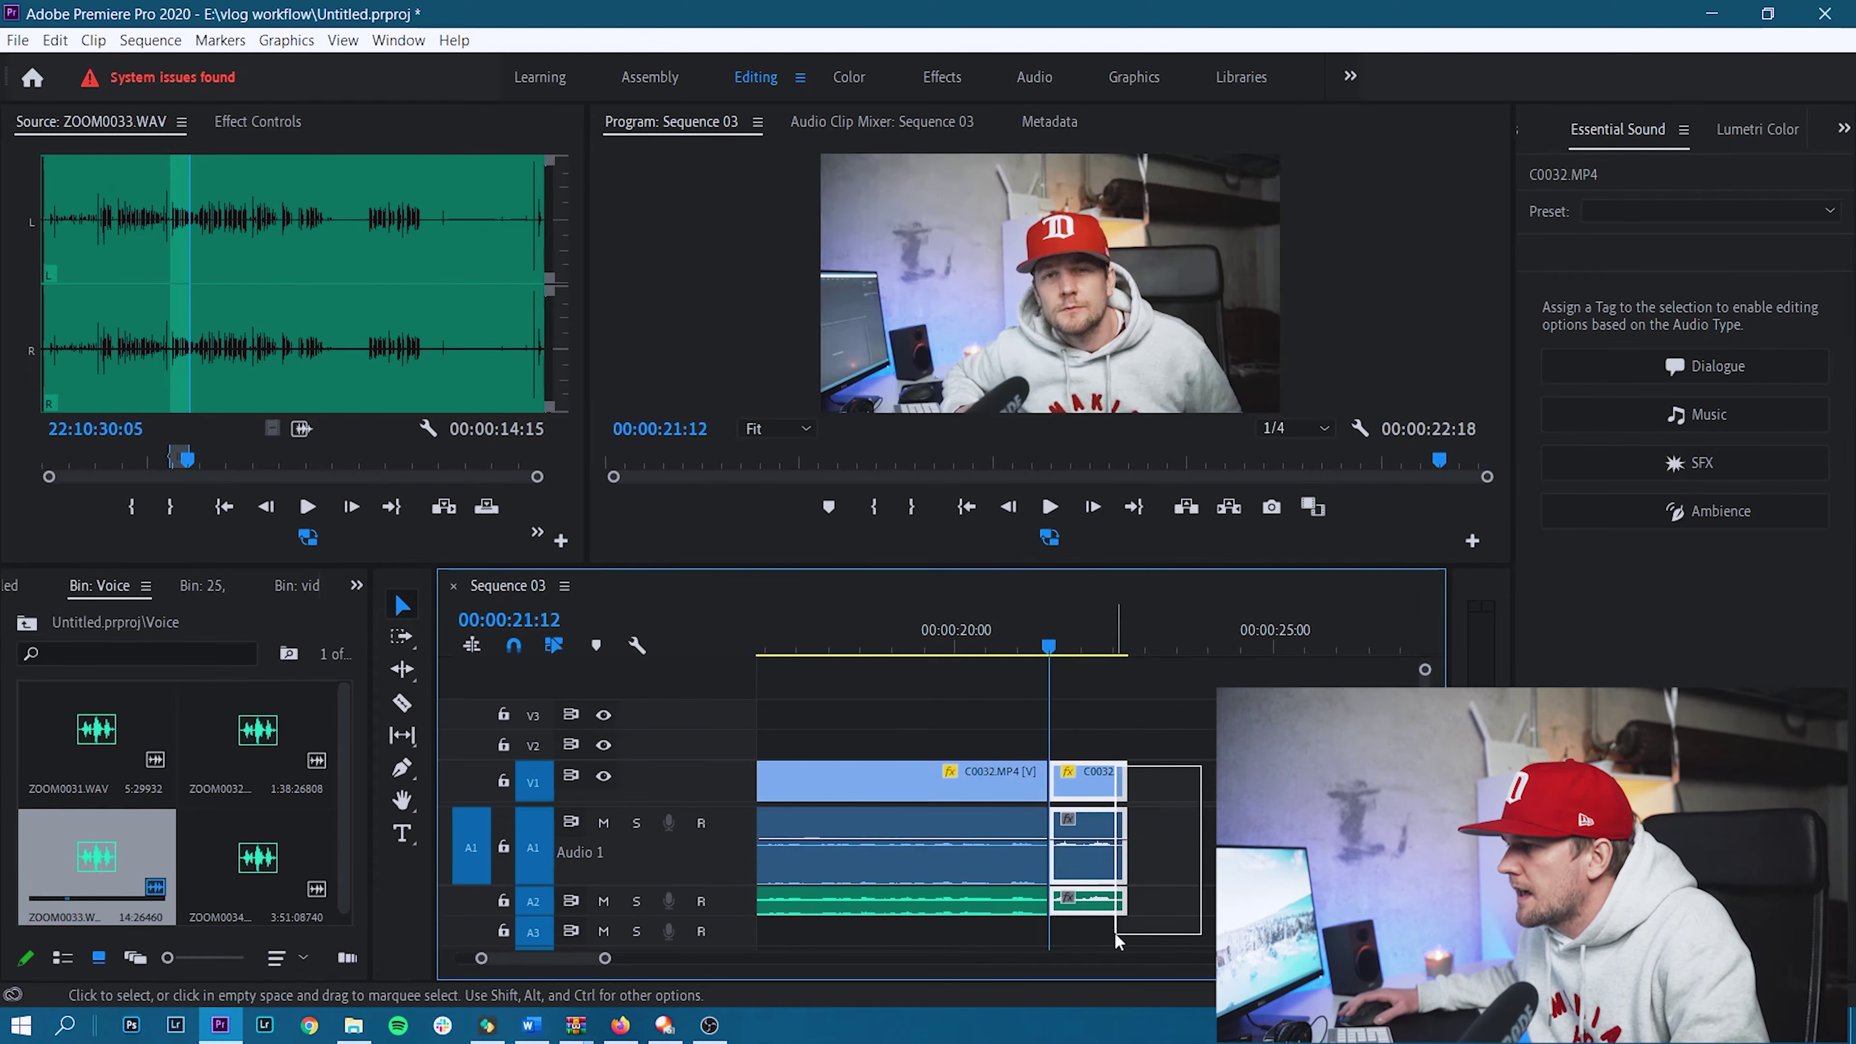
left_click_drag(1116, 870, 1455, 866)
scroll(1374, 866, "down", 1)
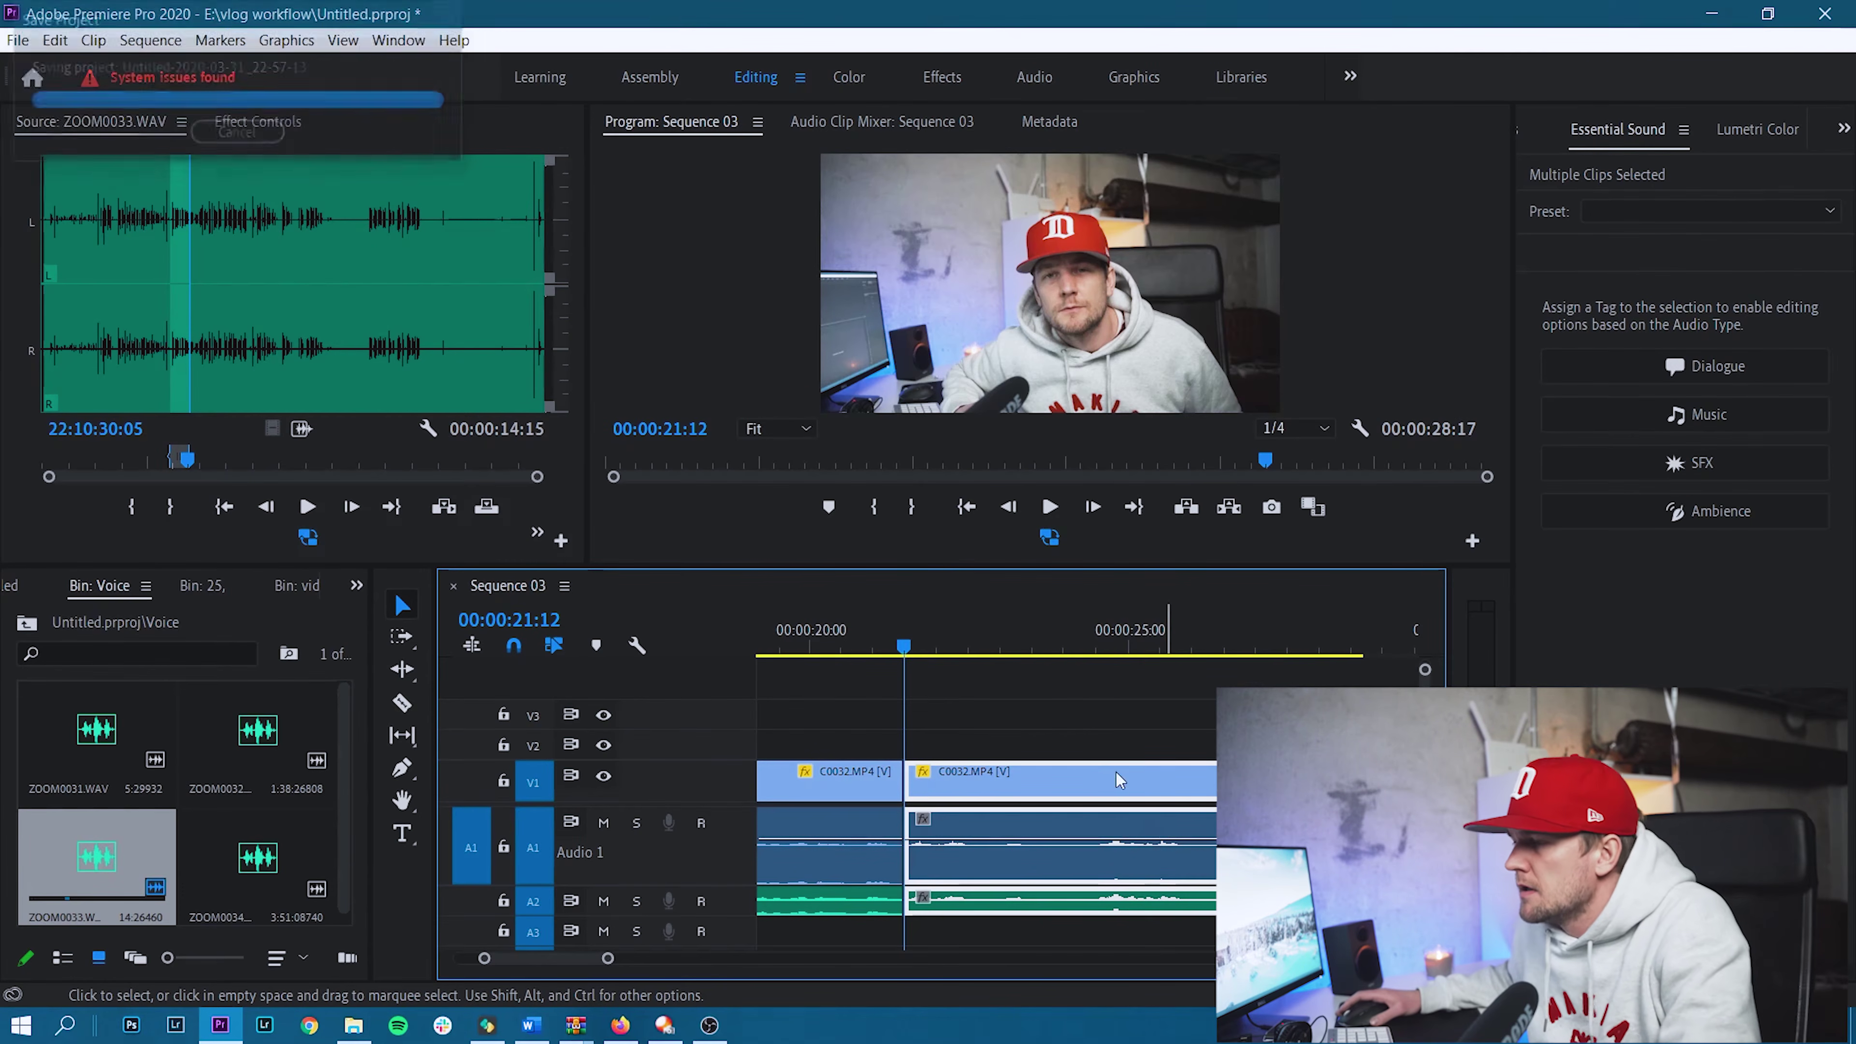
Play on from 00:00:21:12, split V1, A1 and A2 around the unwanted footage, and delete the section starting there.
key("space")
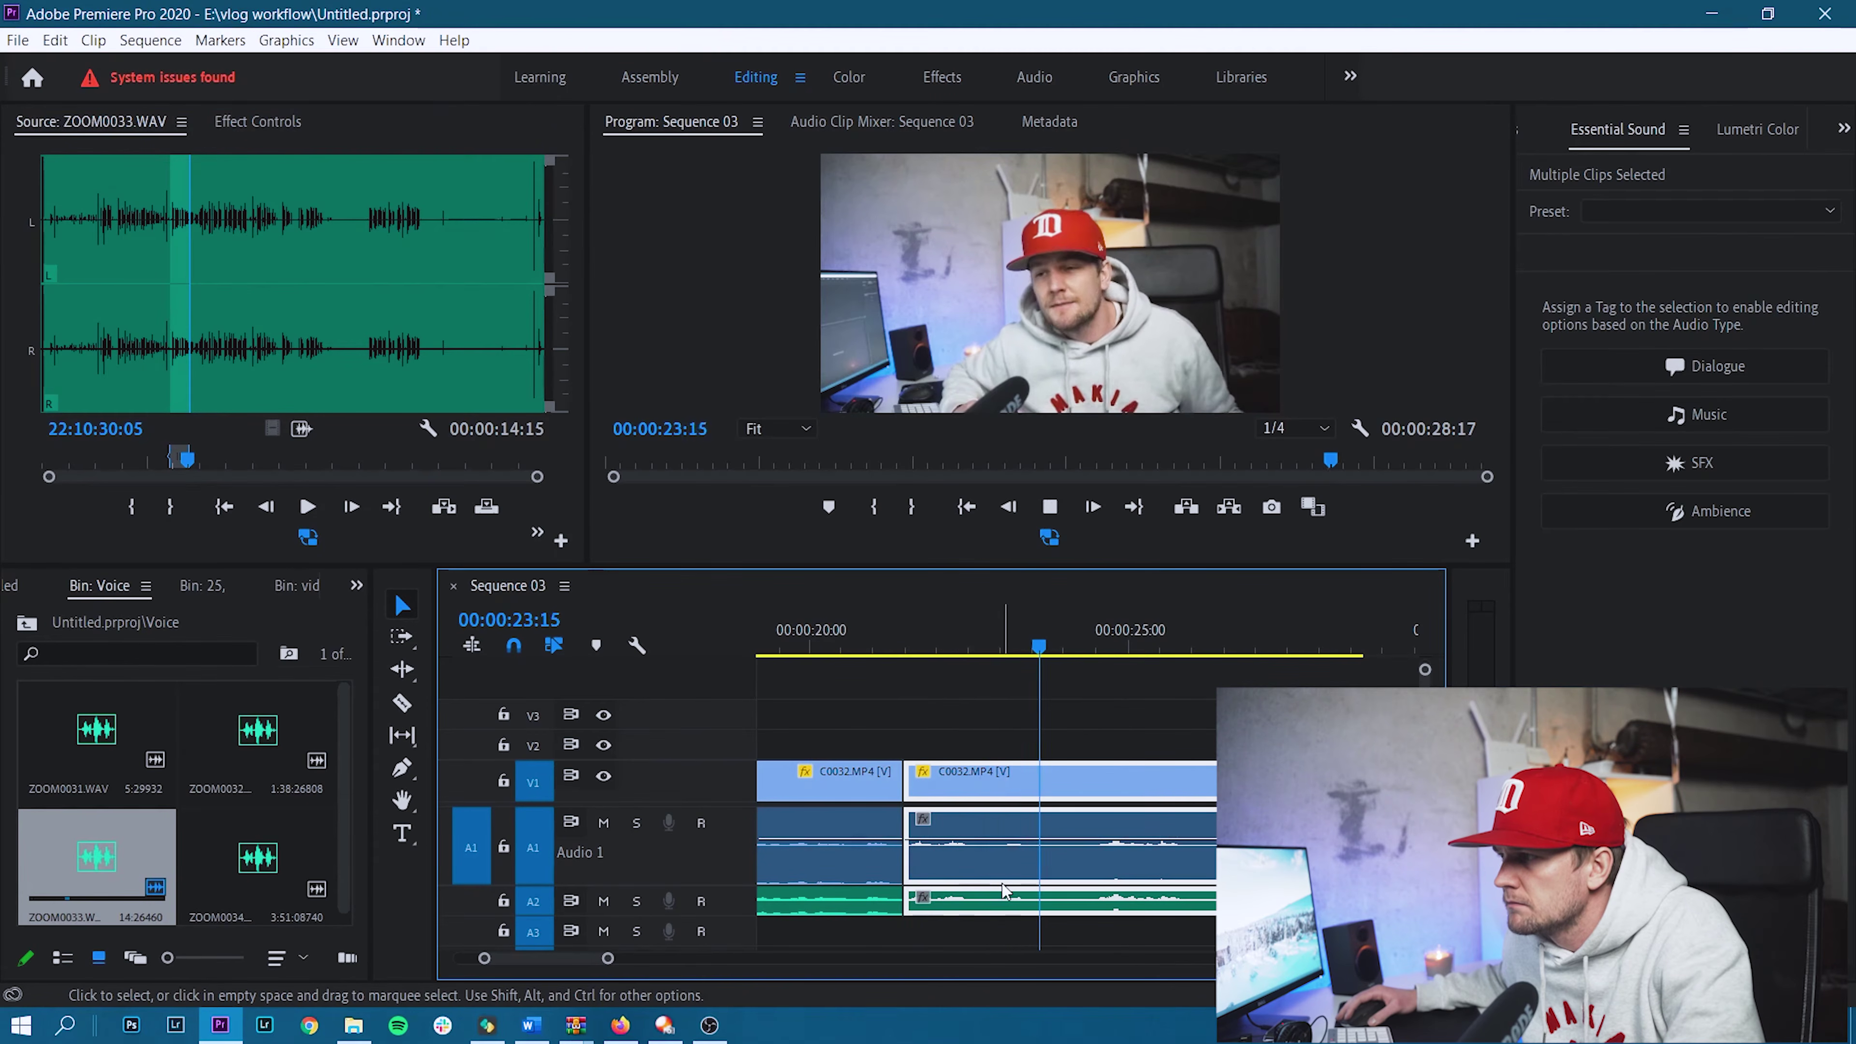
key("c")
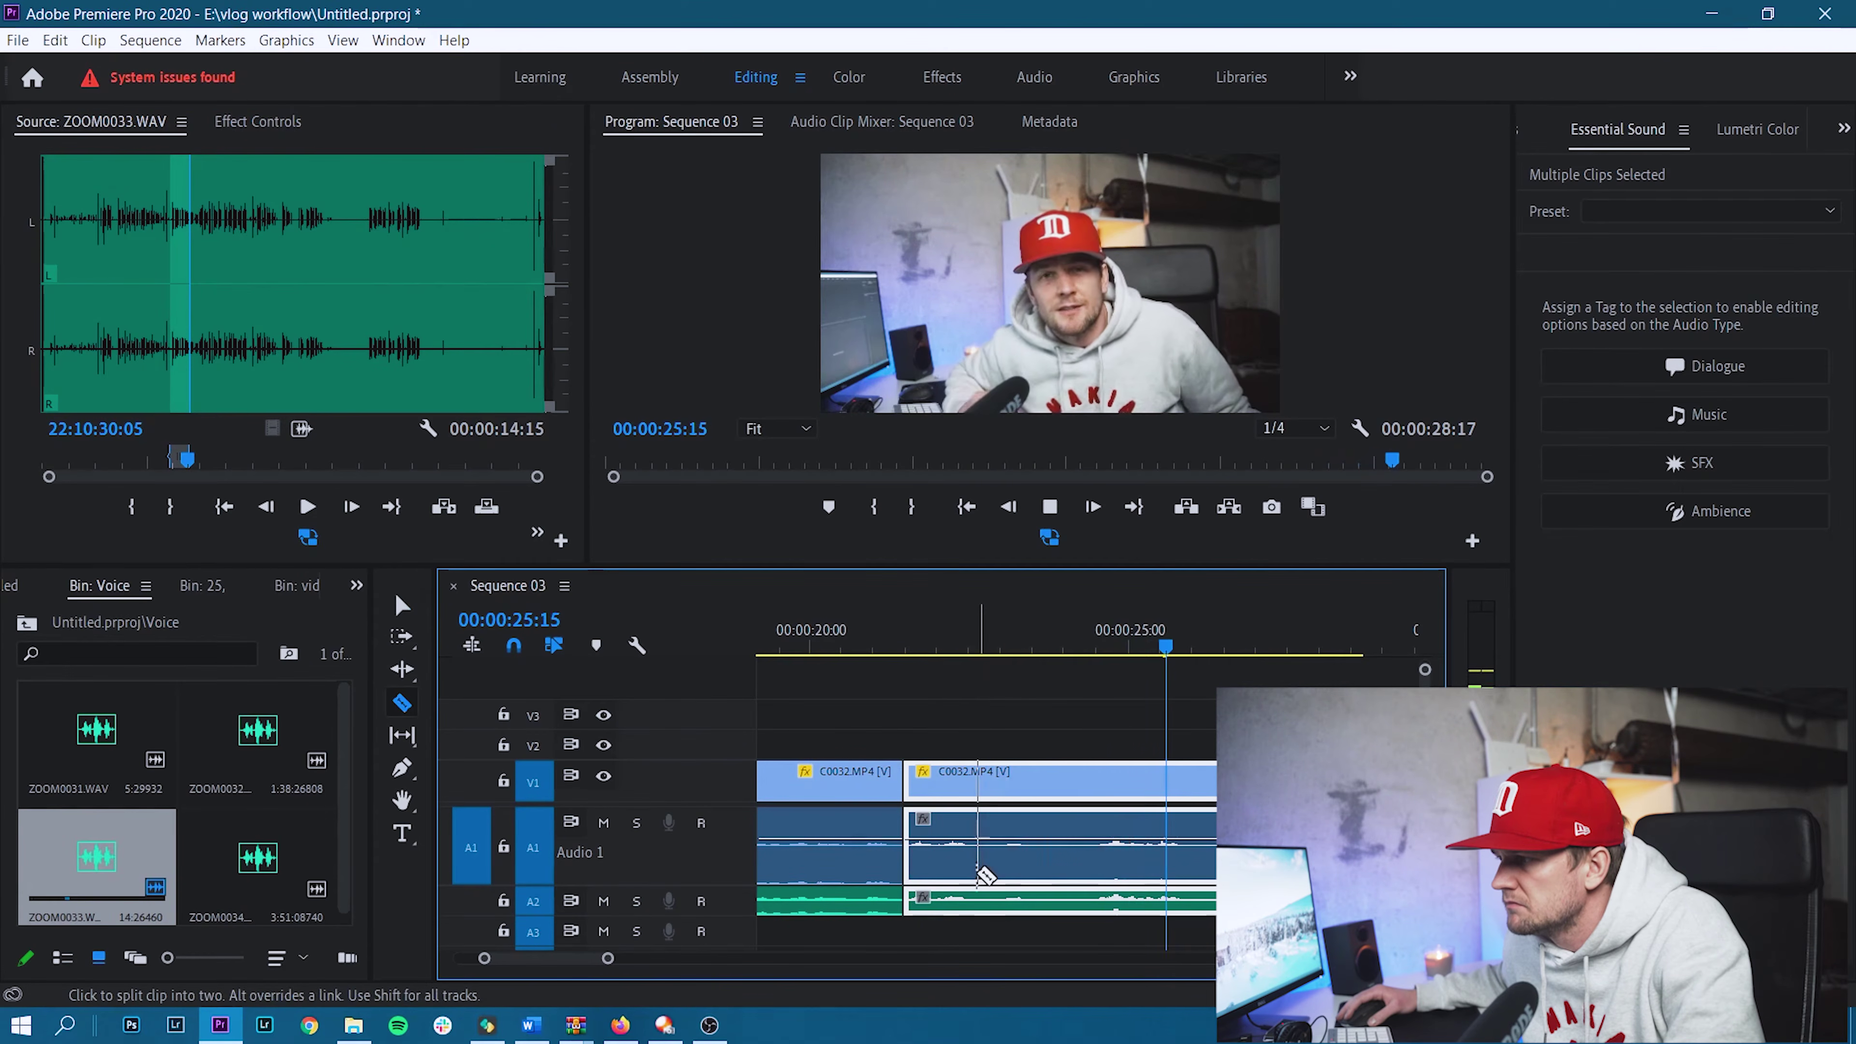
key("space")
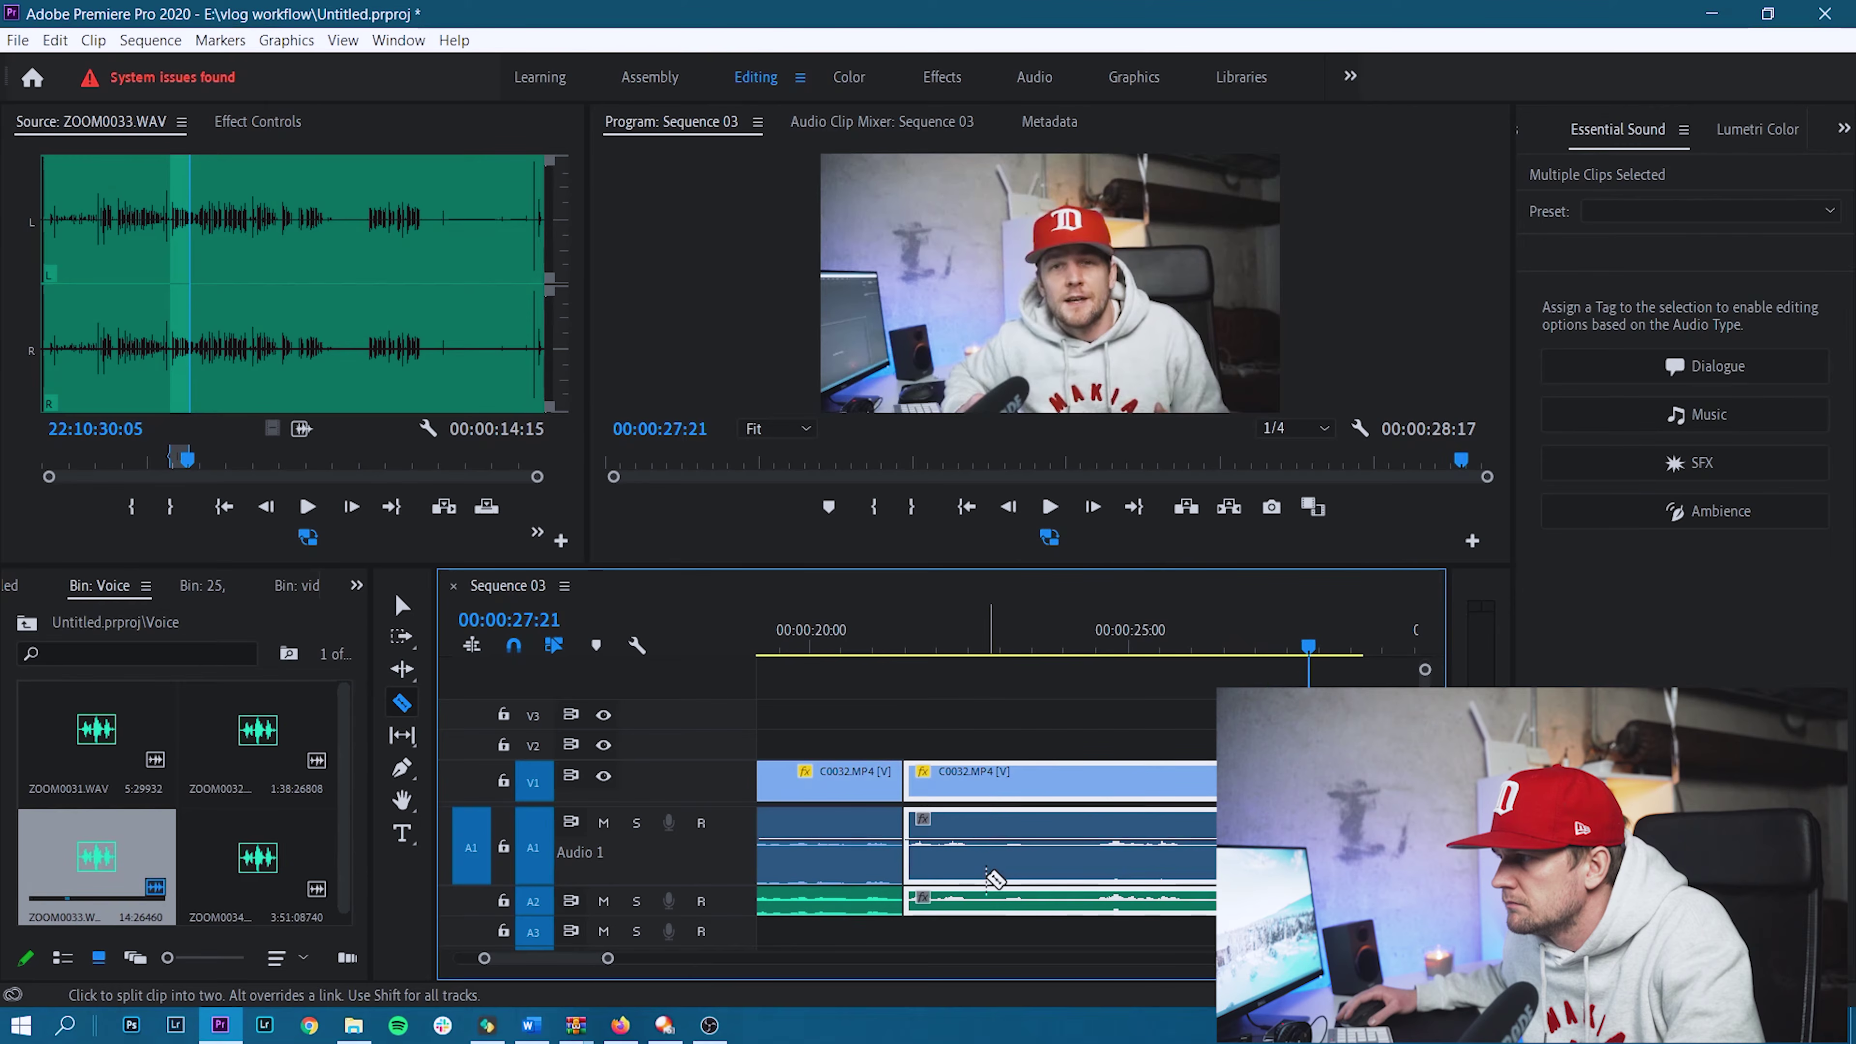
left_click(1085, 866)
key("v")
left_click(993, 848)
key("Delete")
Ripple delete the unwanted section after the cut at about 00:00:26:00 from V1, A1 and A2.
left_click(994, 848)
key("c")
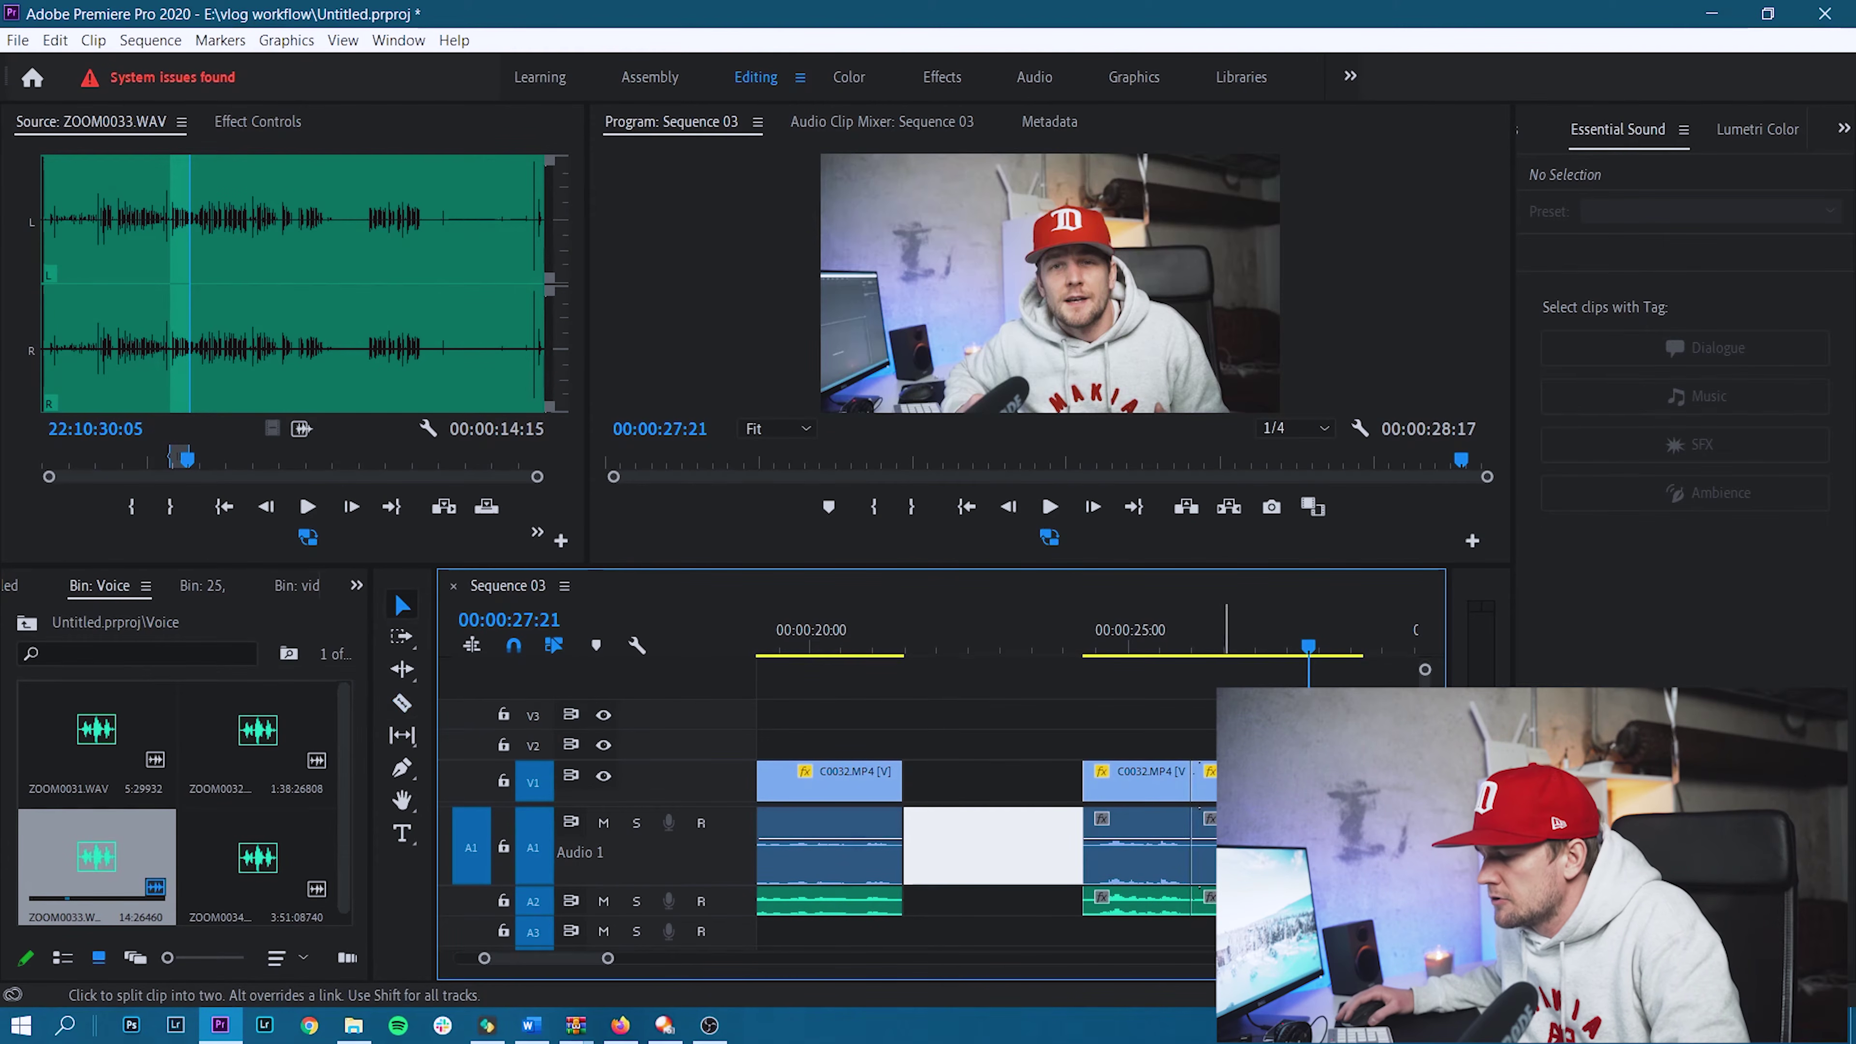
left_click(1204, 779)
key("Up")
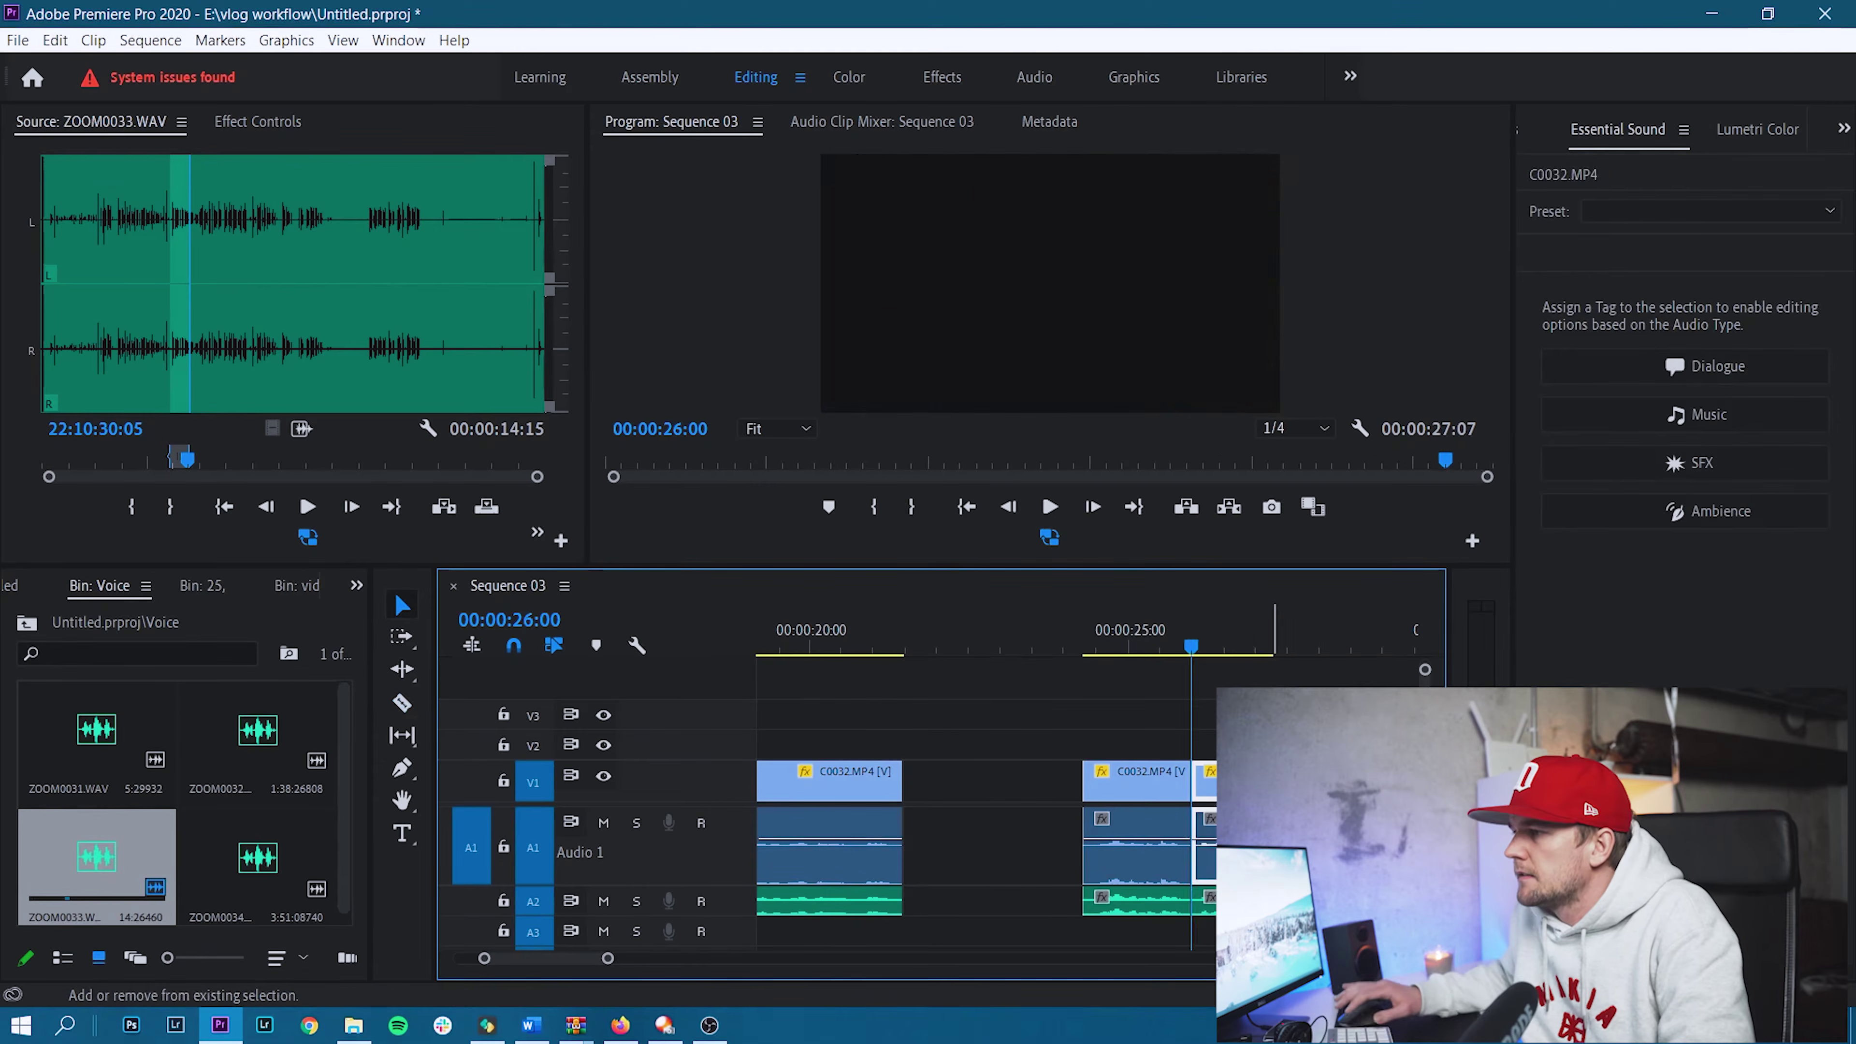
Close the empty gap after about 00:00:21:12 by ripple deleting it across all tracks.
left_click(1028, 841)
left_click(1000, 743)
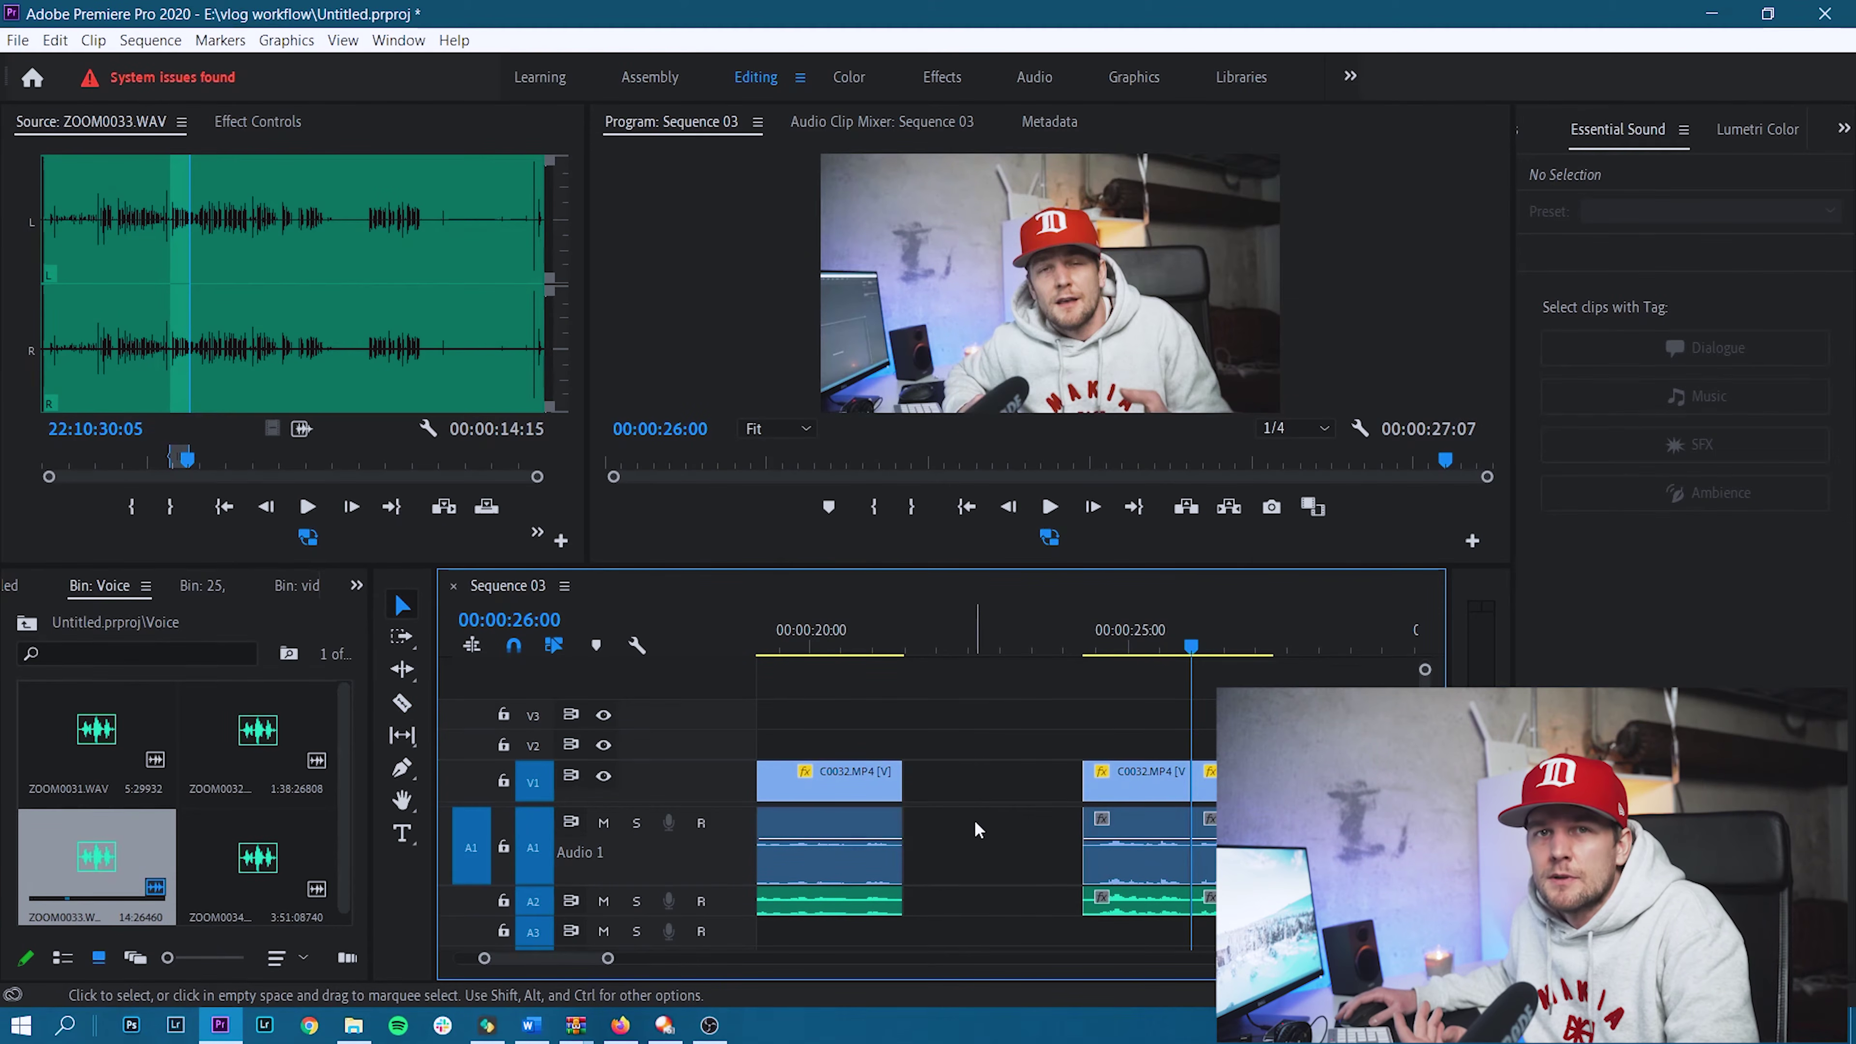
left_click(1003, 782)
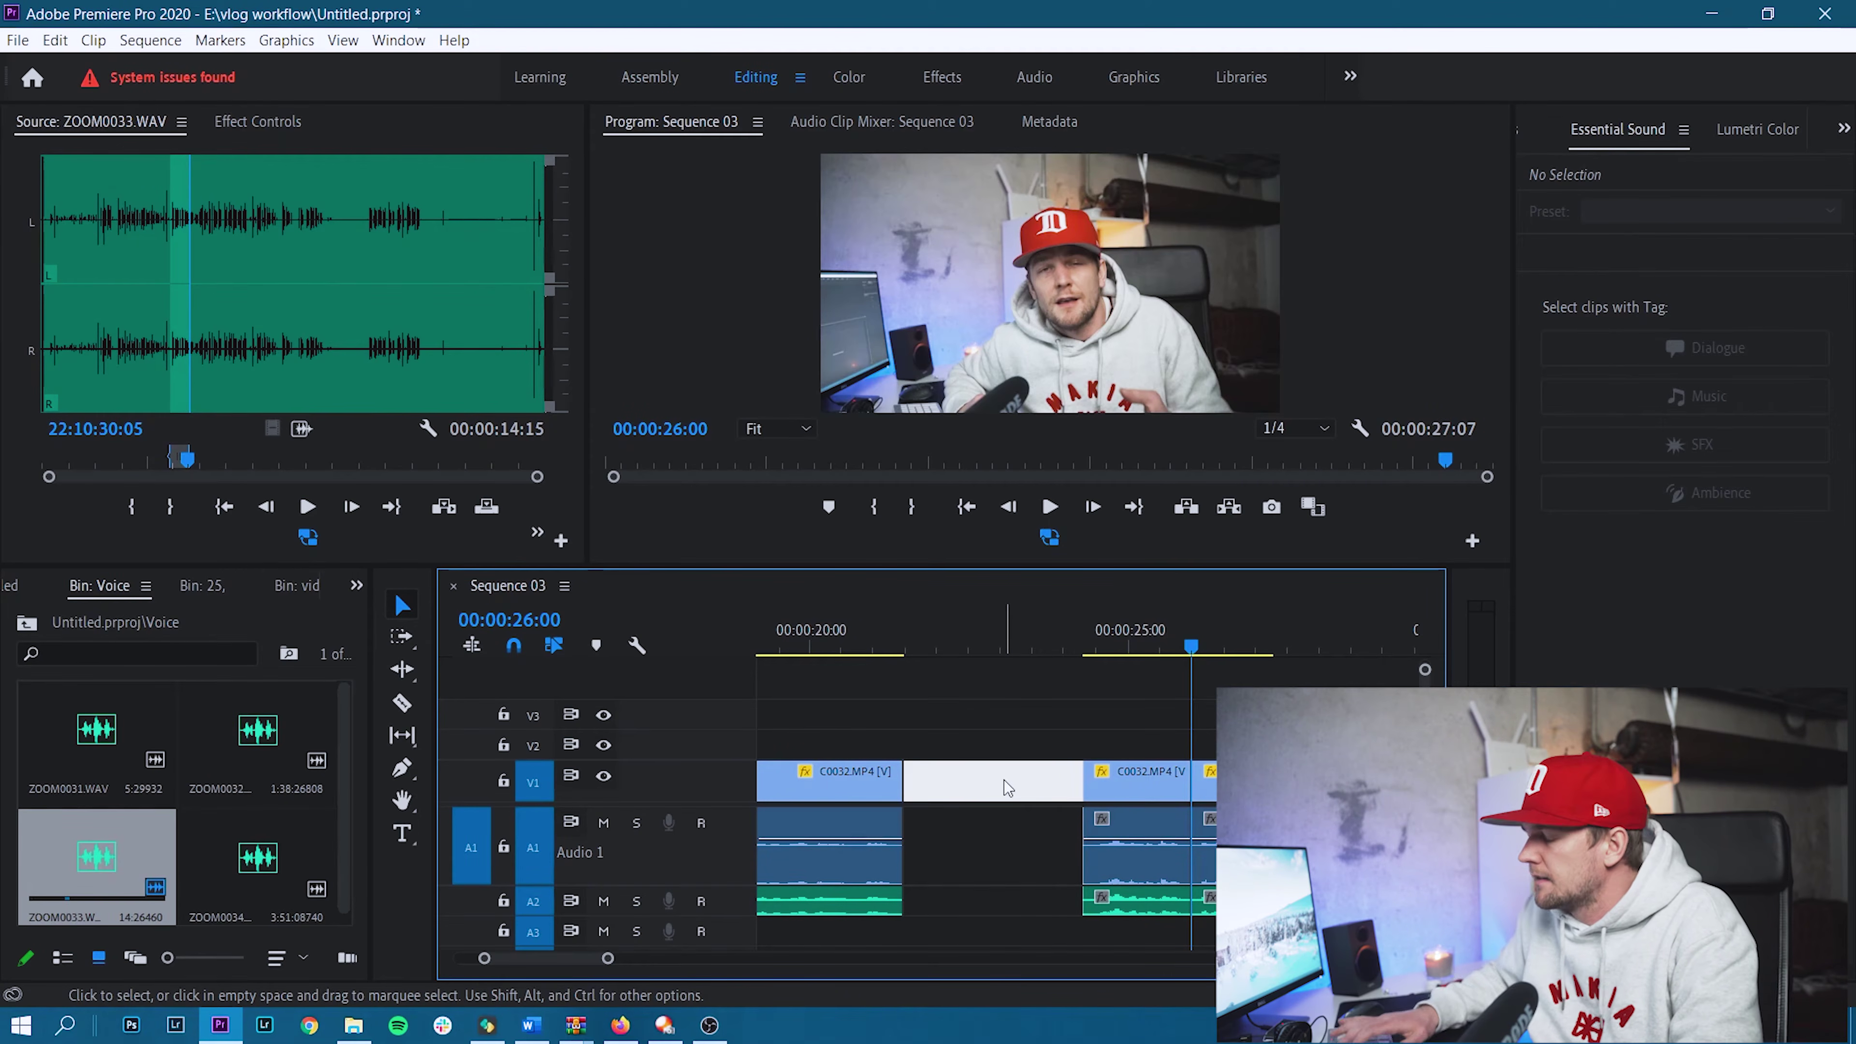
key("Delete")
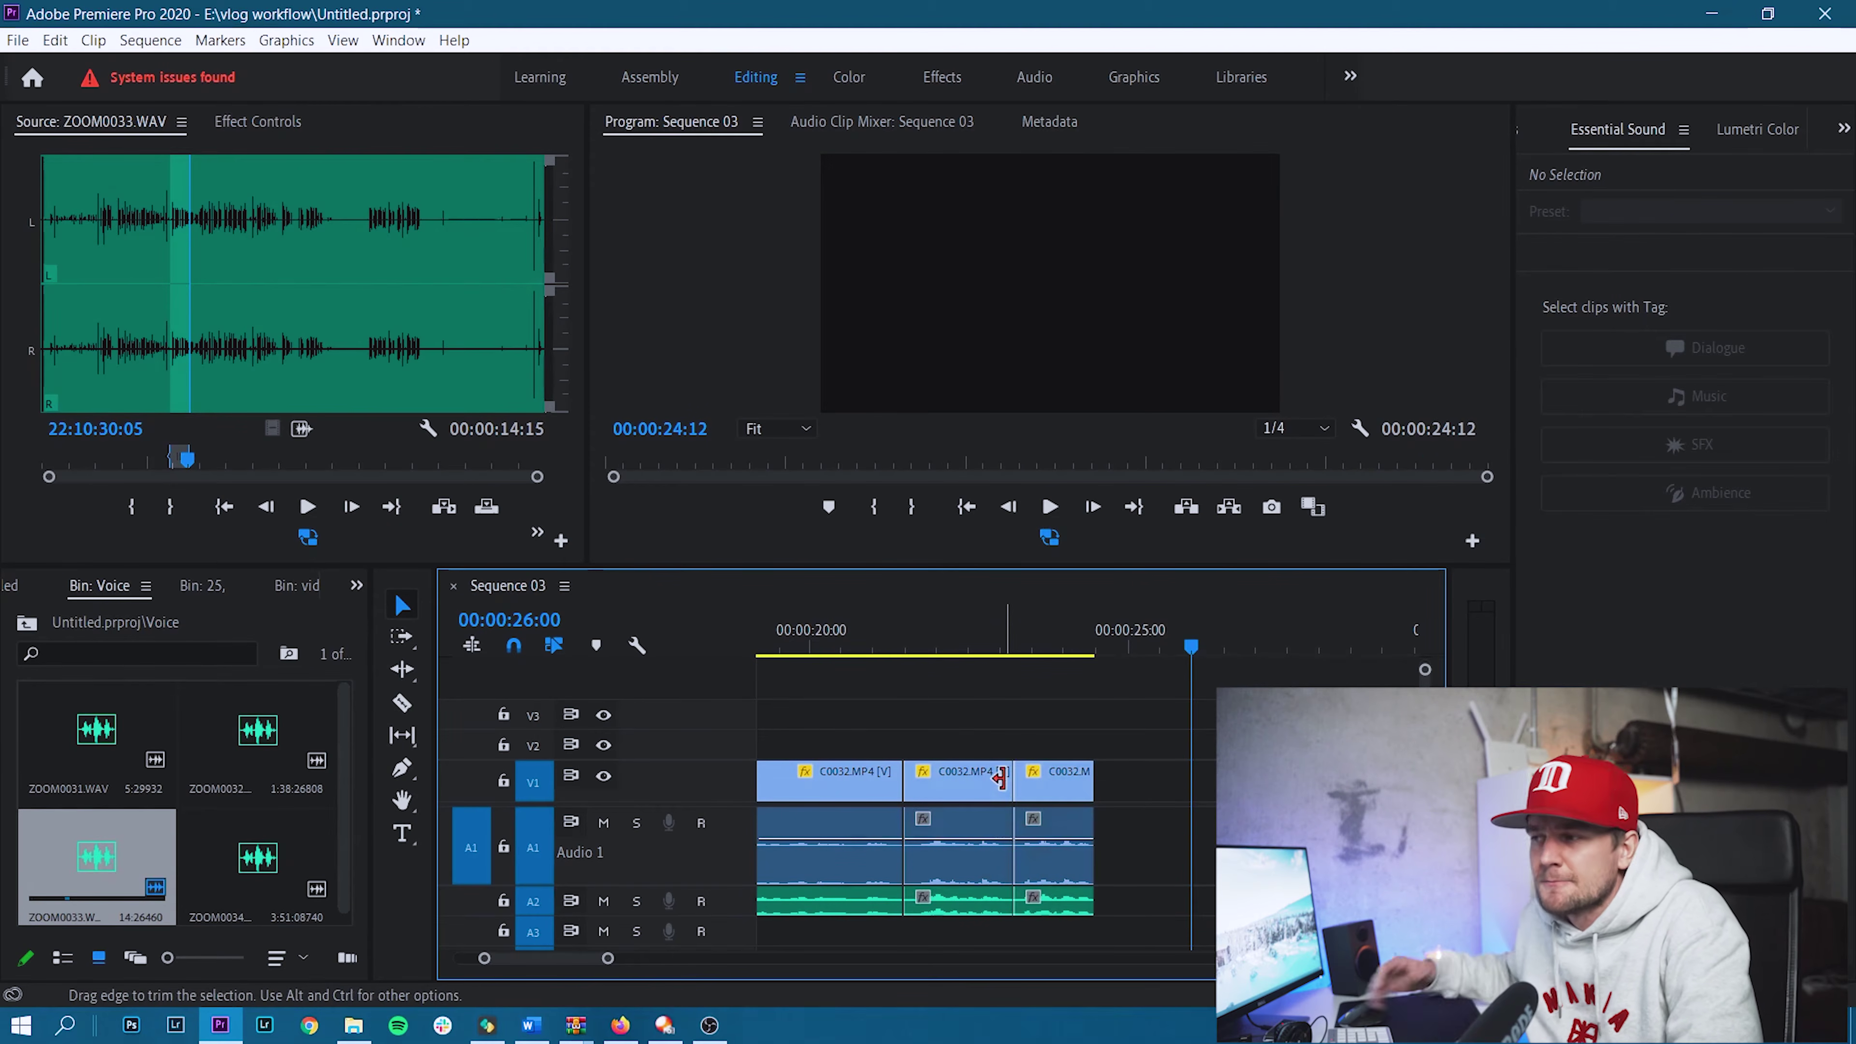
Play back the sequence from about 00:00:06:18 to near its end to check the cuts.
scroll(1063, 684, "up", 5)
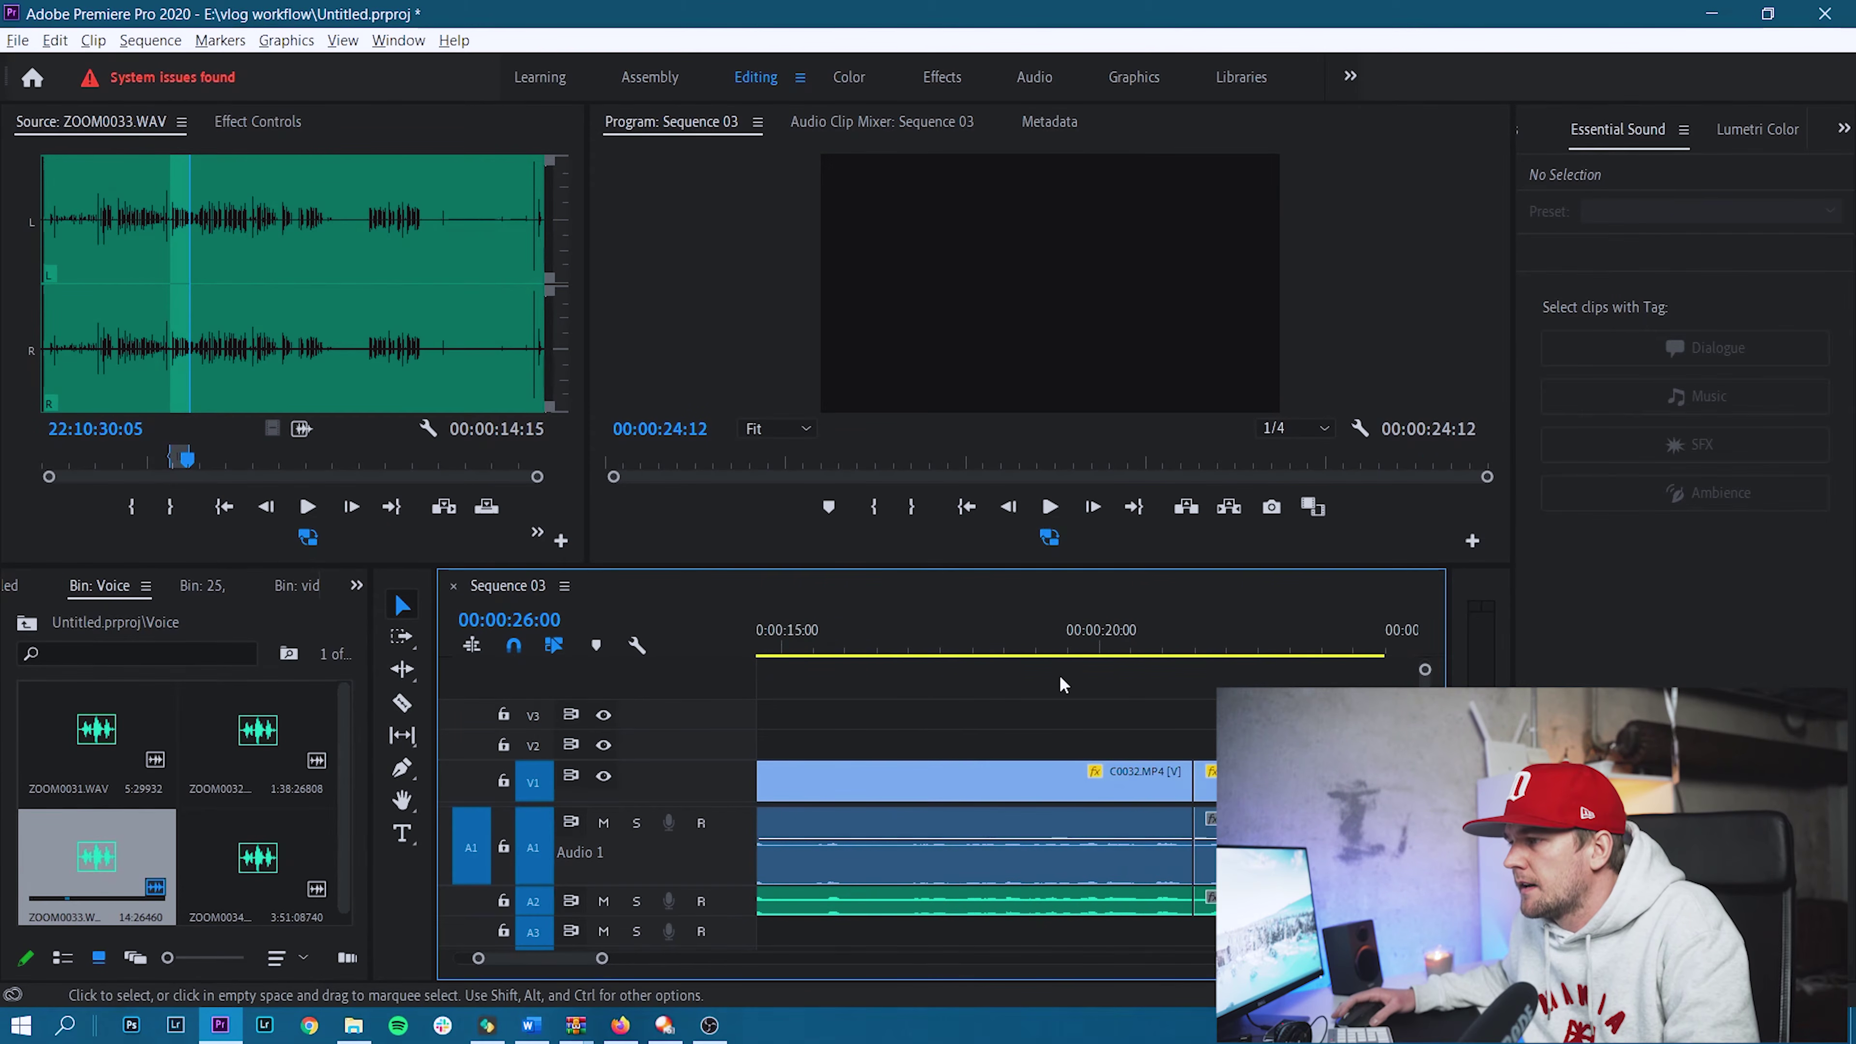
scroll(1063, 684, "down", 3)
left_click(806, 637)
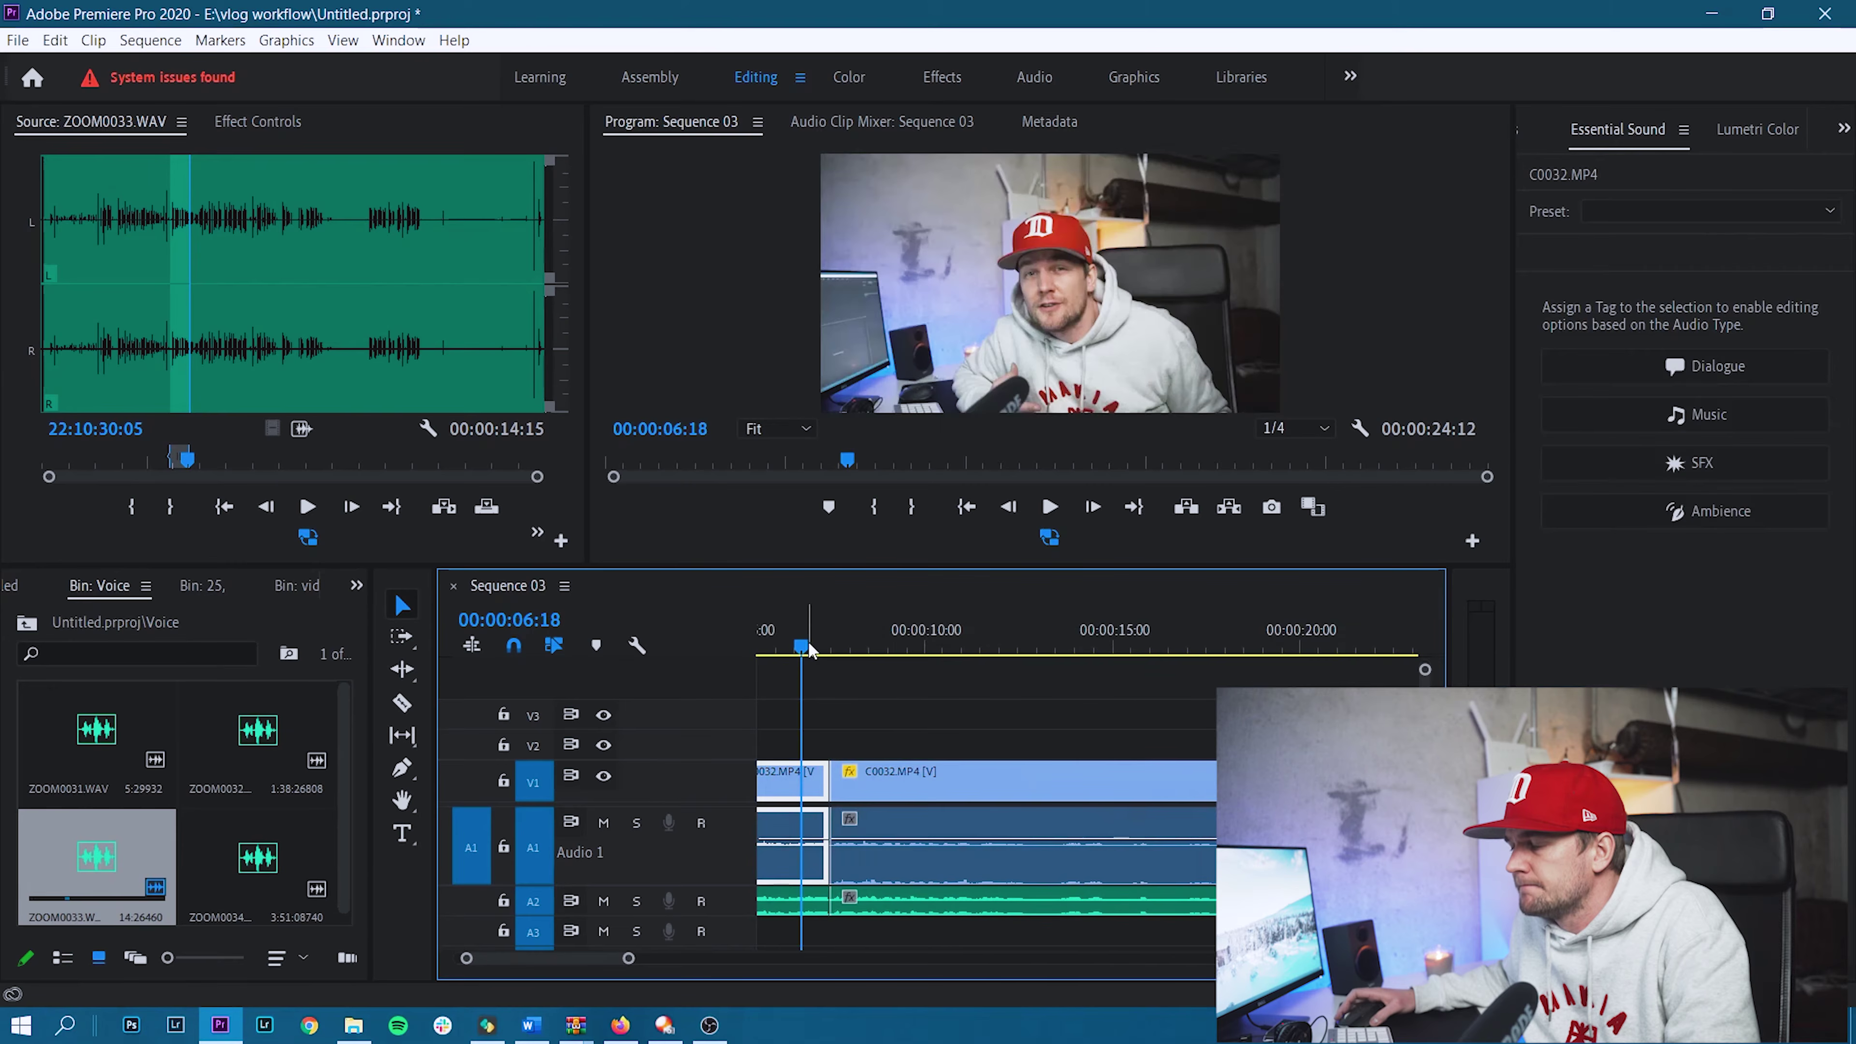
scroll(809, 641, "down", 2)
key("space")
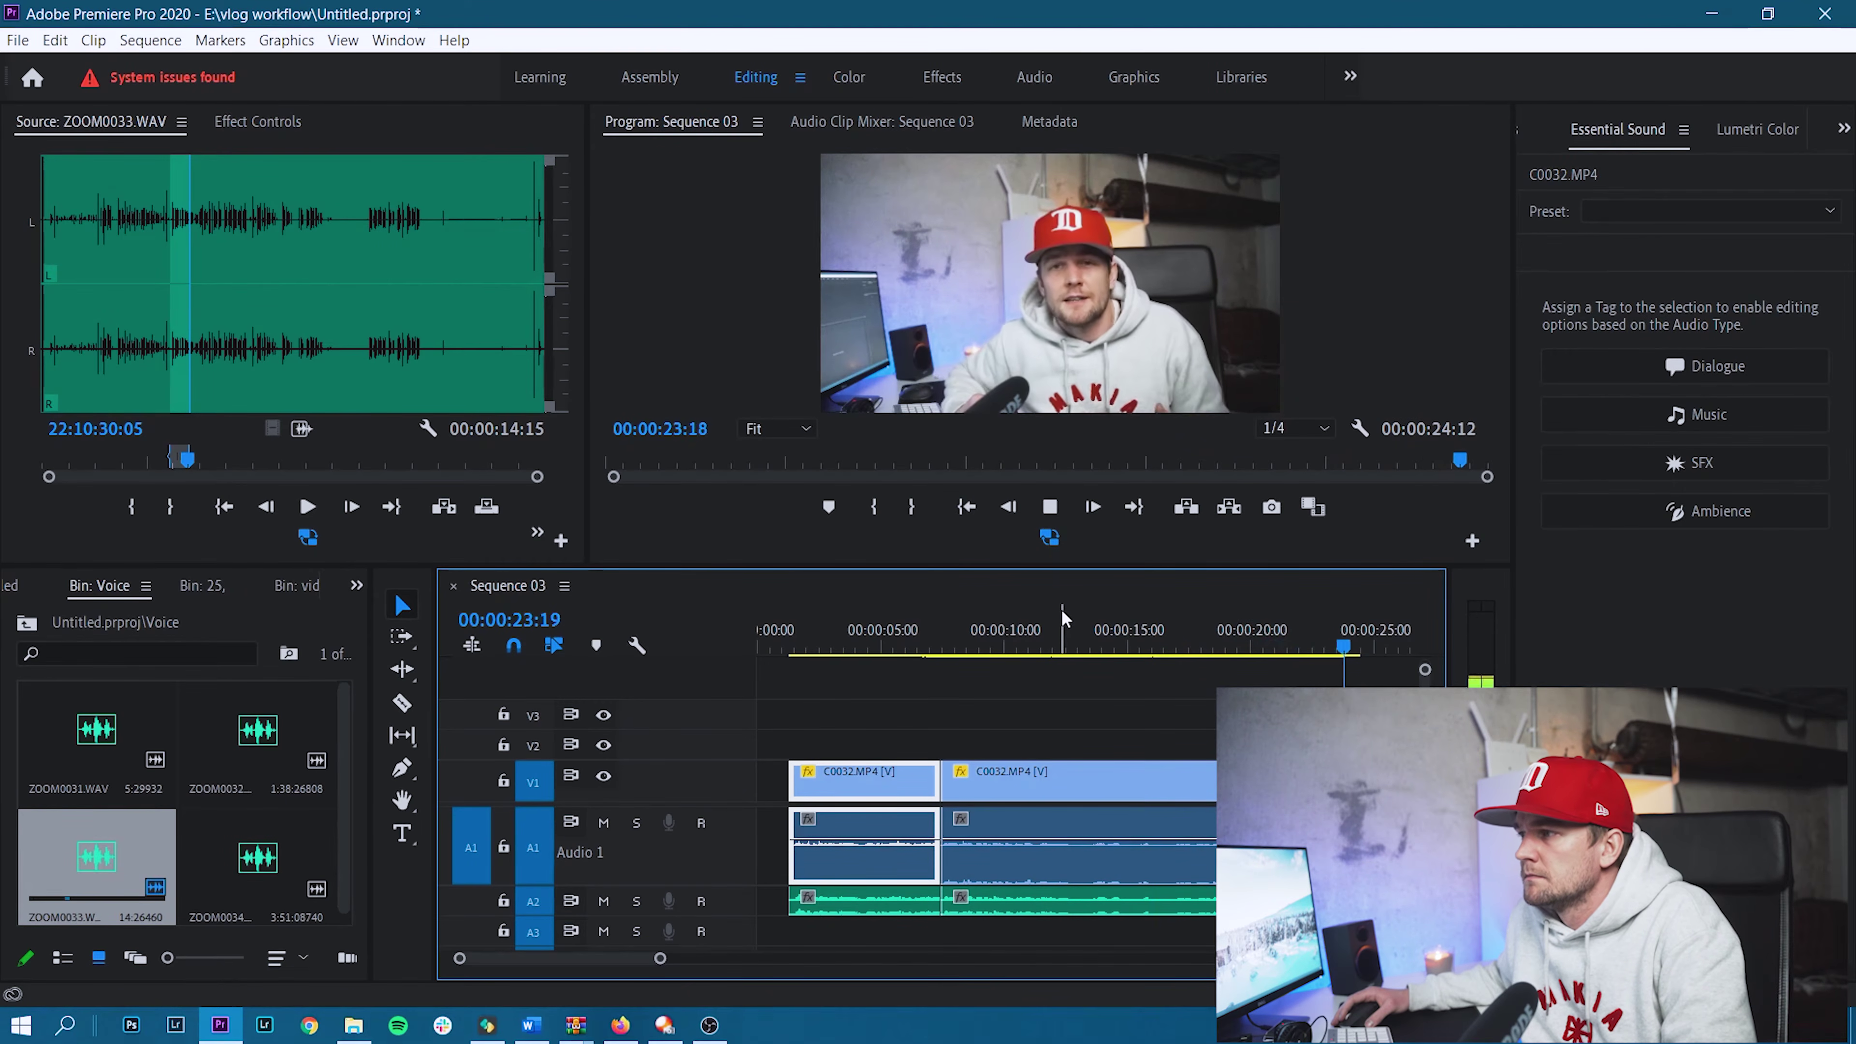
key("space")
Extend the last clips on V1, A1 and A2 to about 00:00:35:13 and play on to find the next cut point.
left_click(1337, 782)
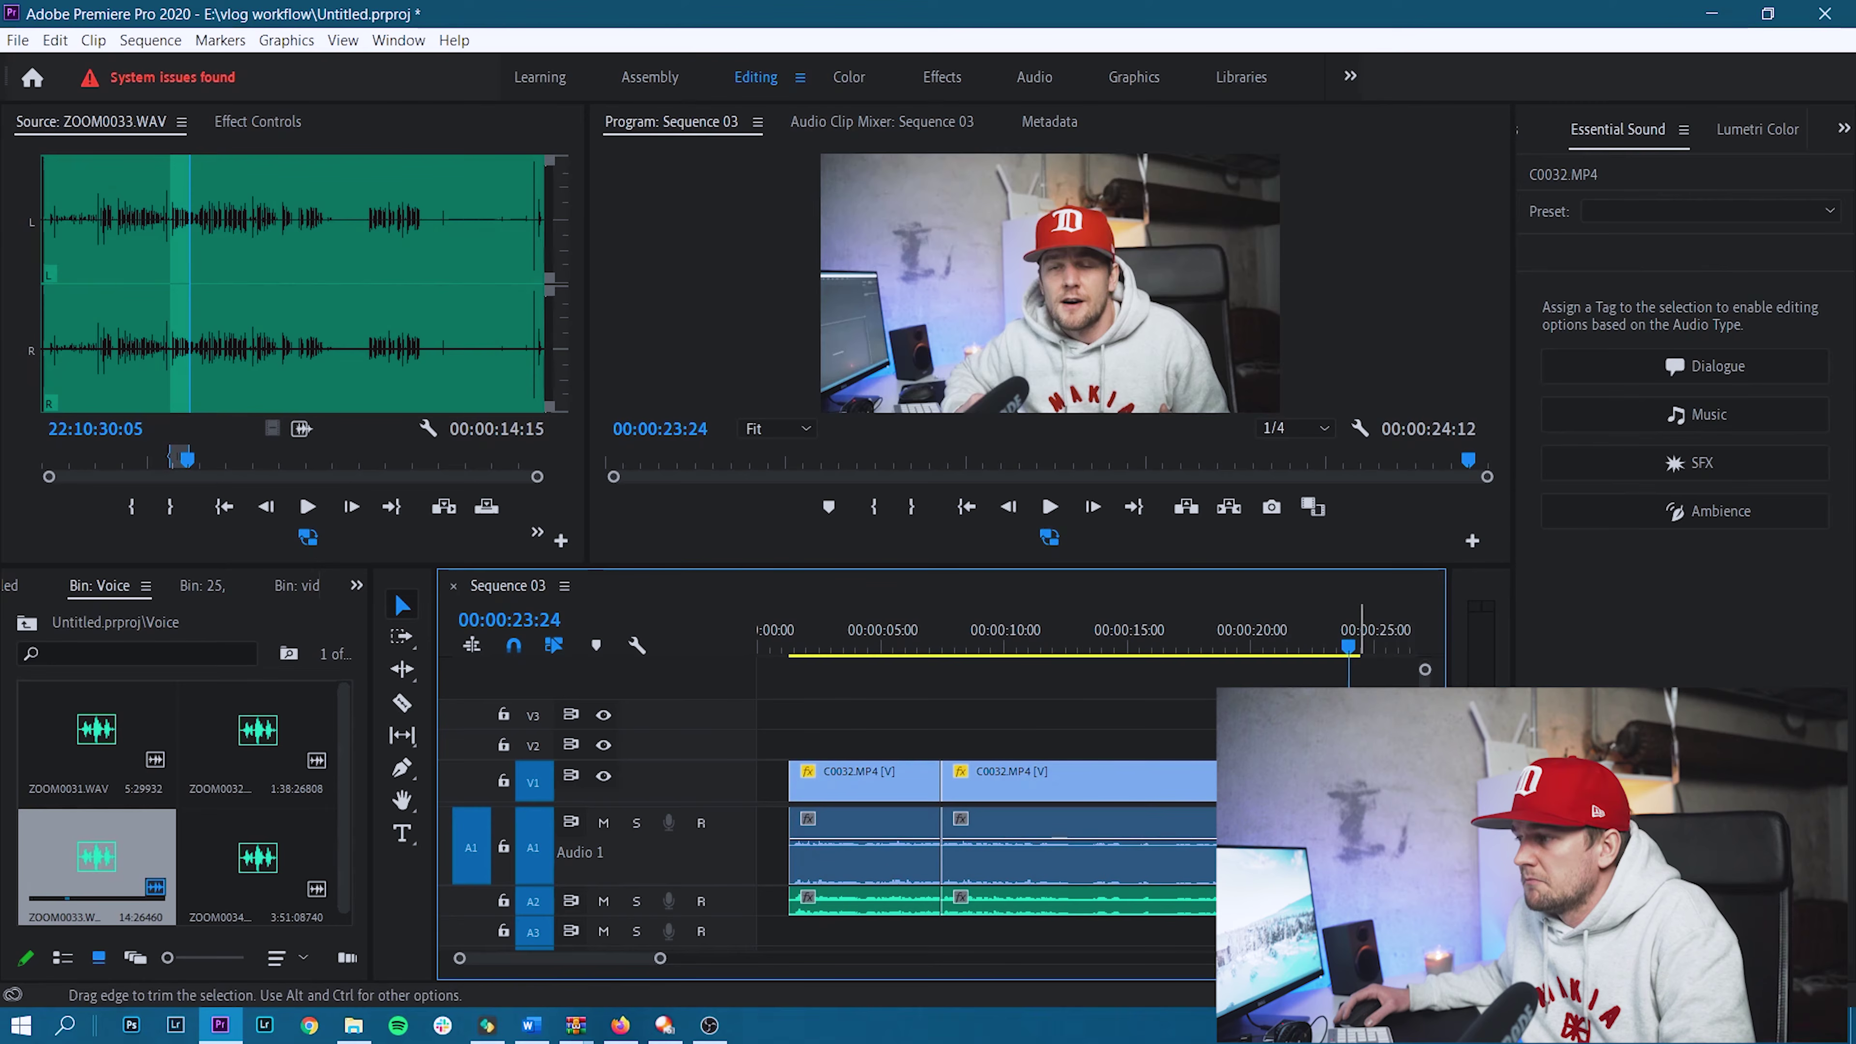
scroll(1081, 852, "down", 5)
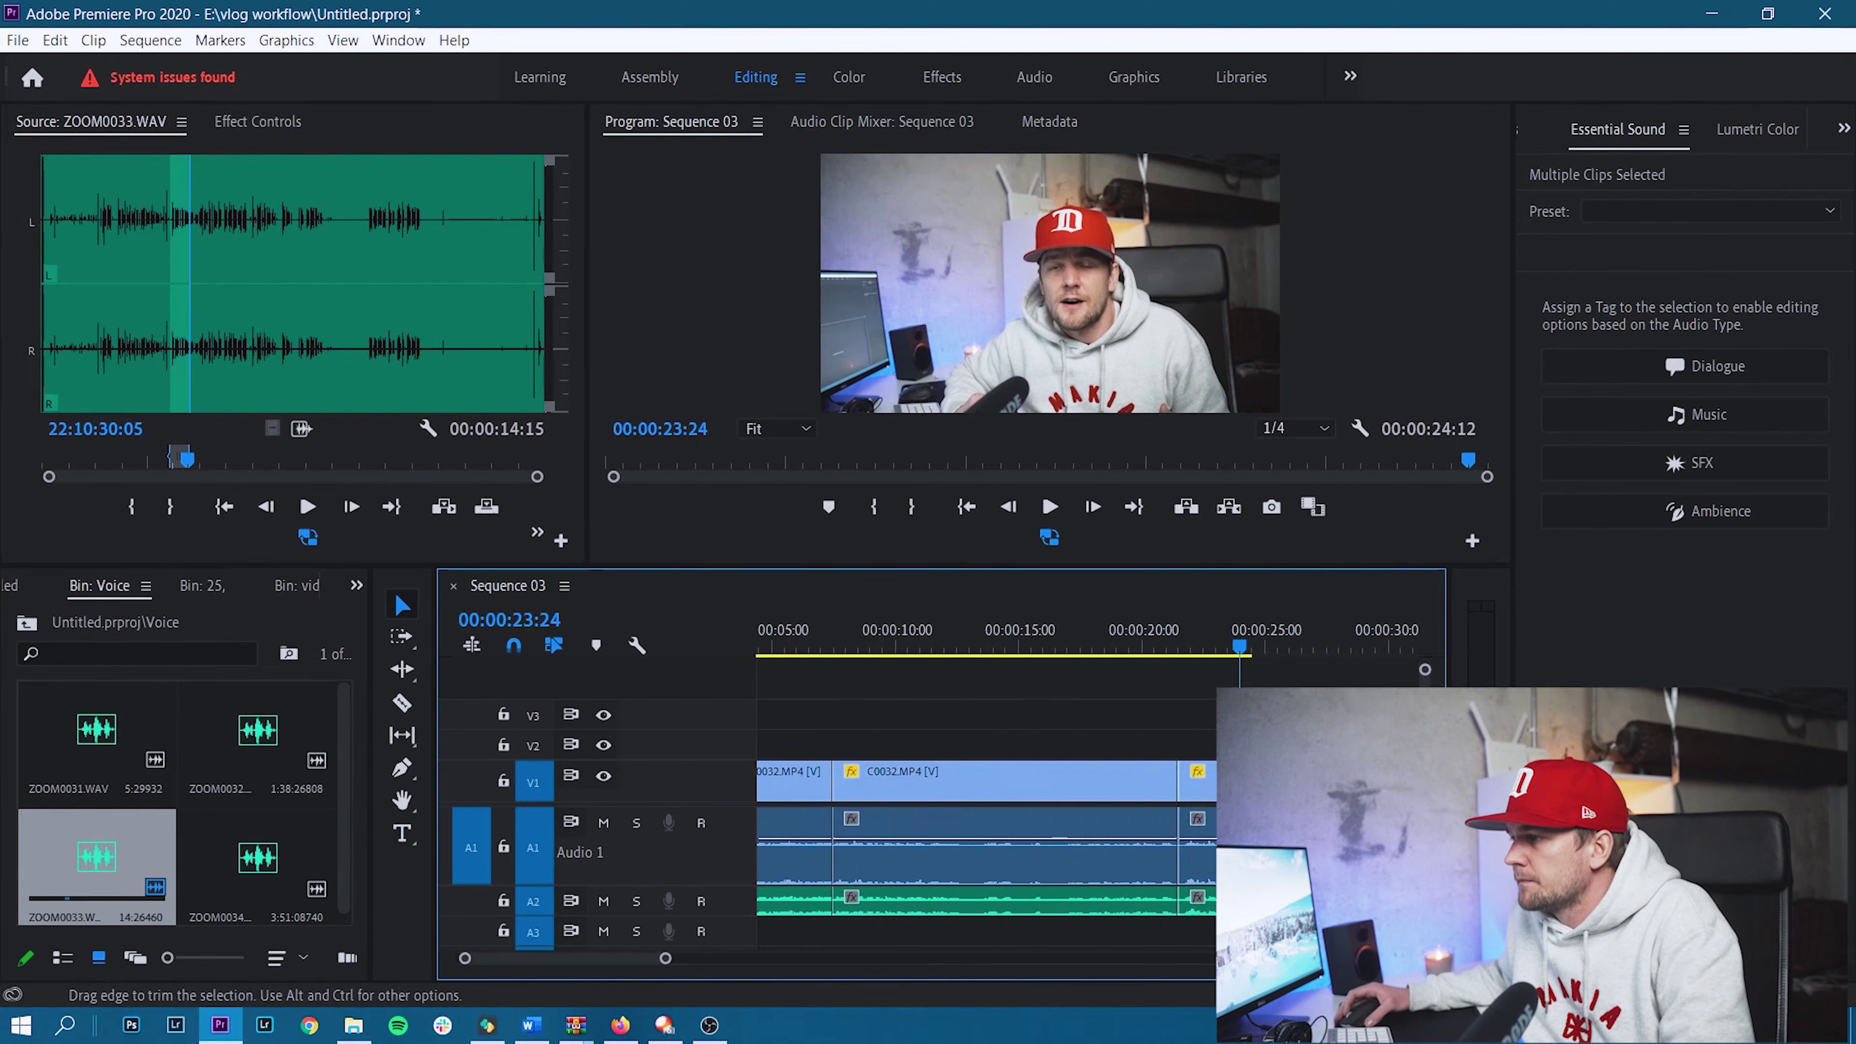
left_click(1053, 848)
left_click_drag(1067, 853, 1345, 853)
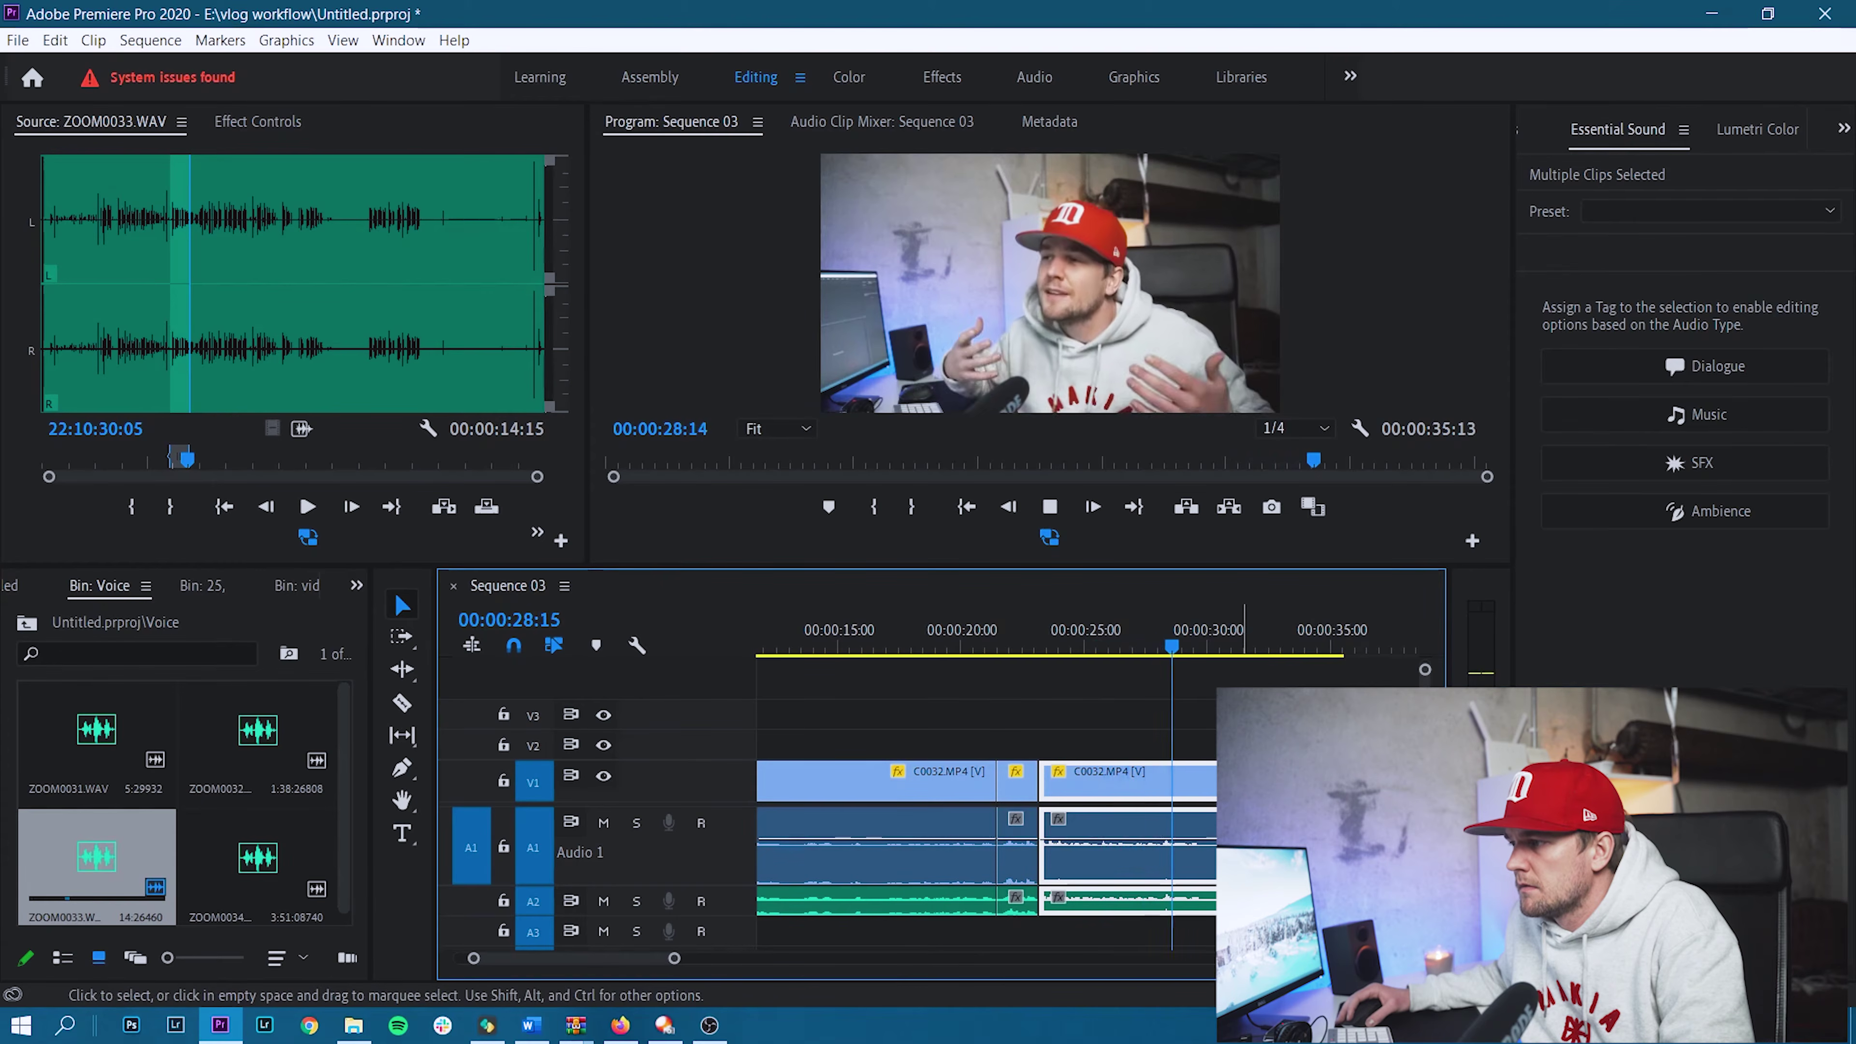
key("c")
key("space")
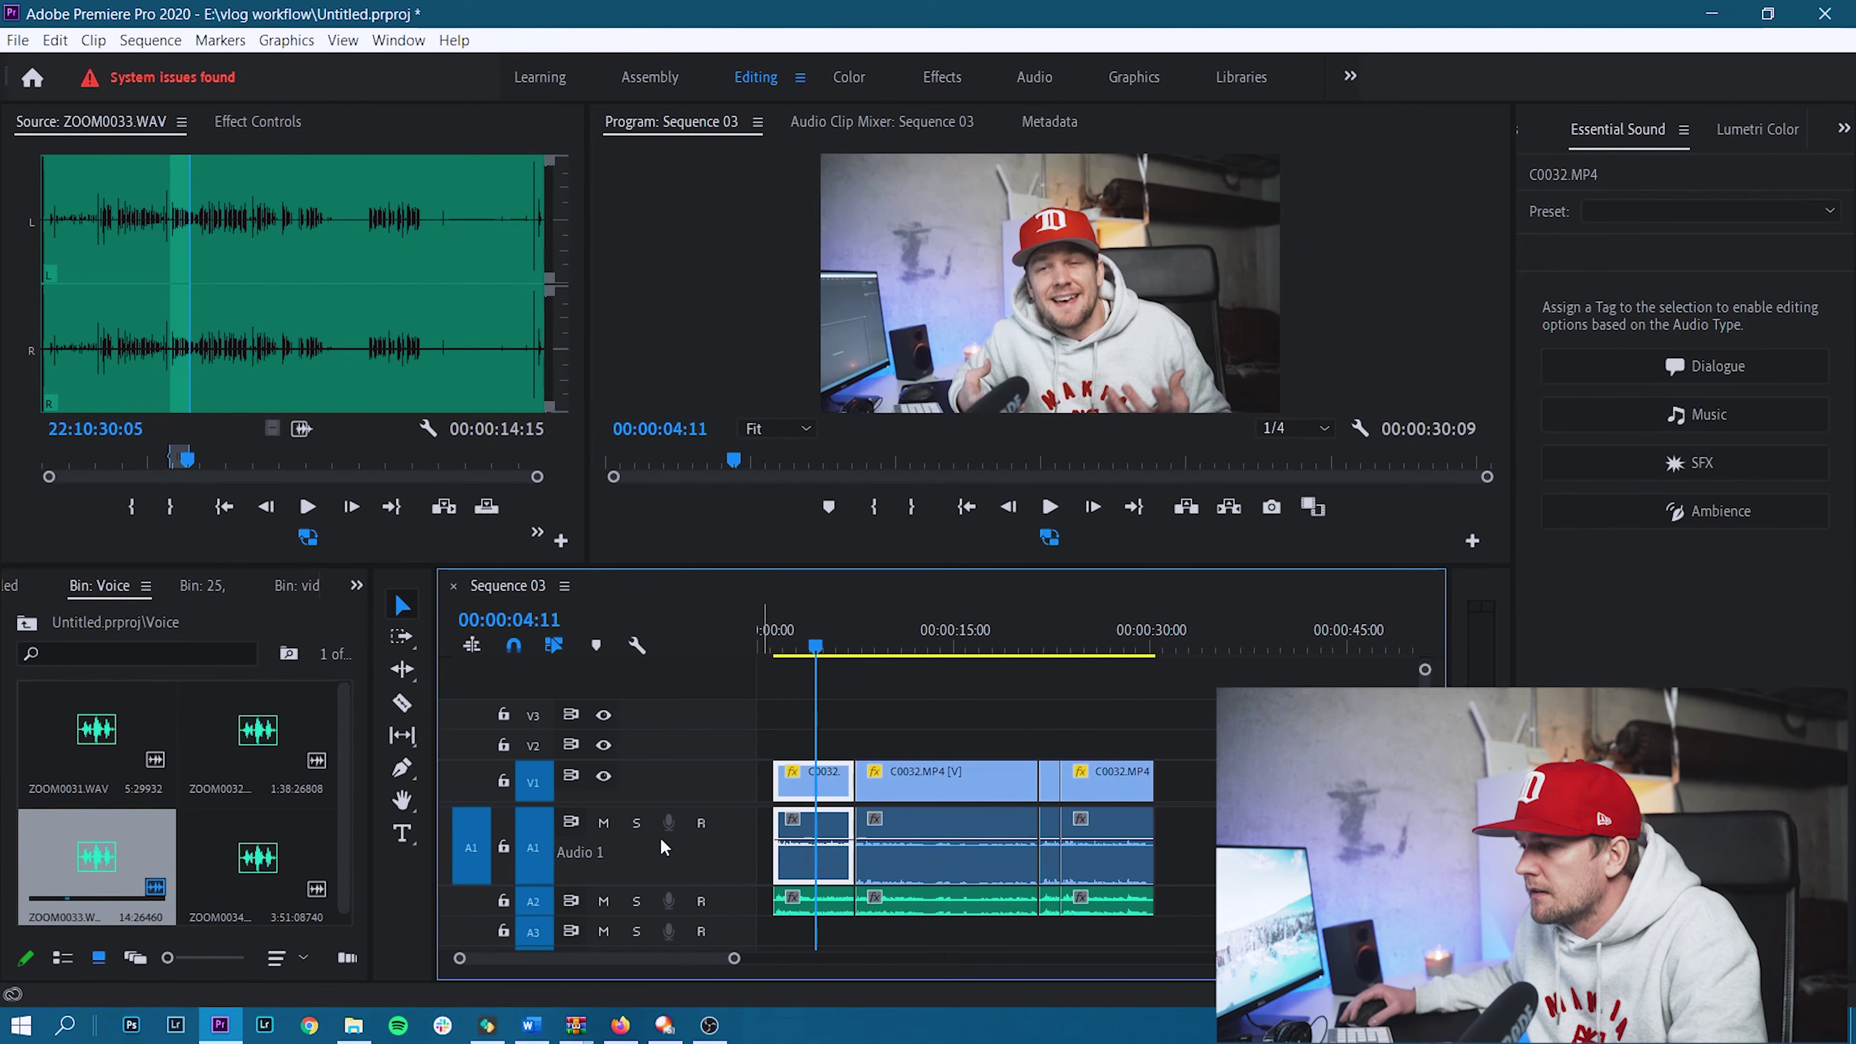
Mute the camera audio on track A1.
left_click(604, 823)
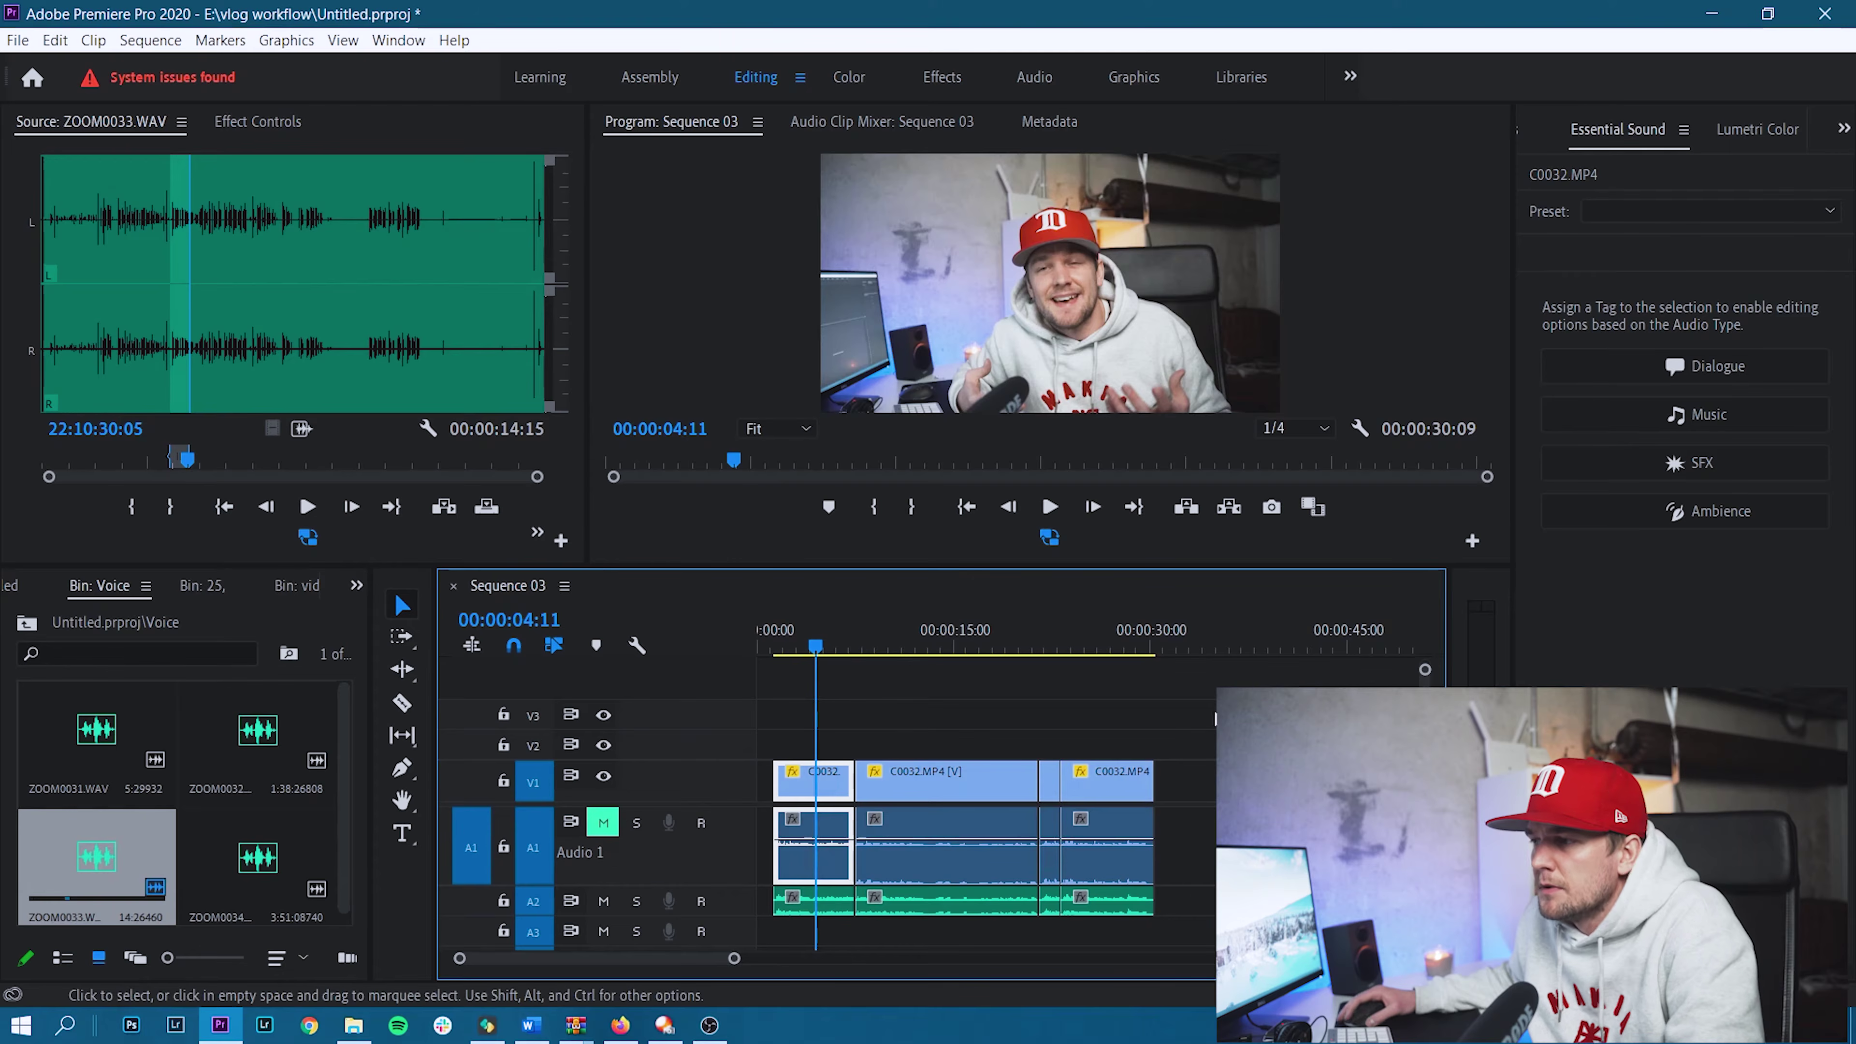
left_click(1050, 840)
key("ctrl+a")
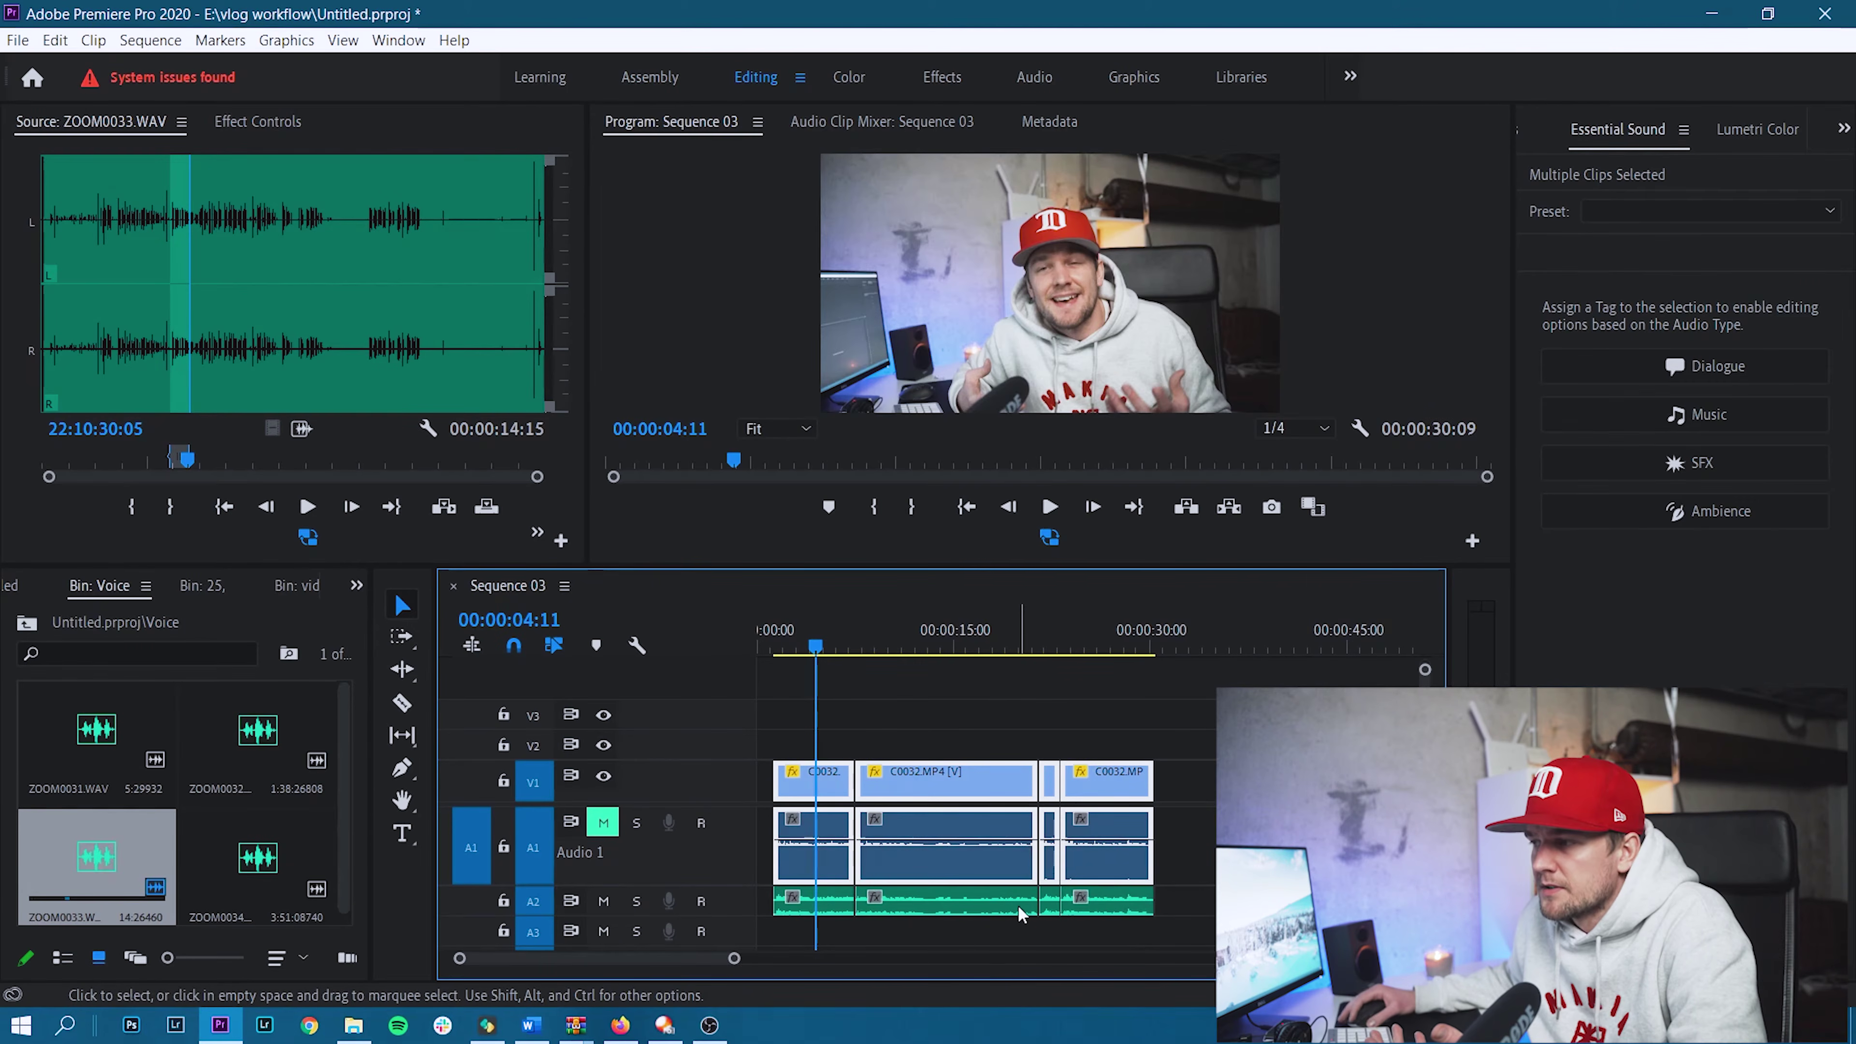
left_click(994, 891)
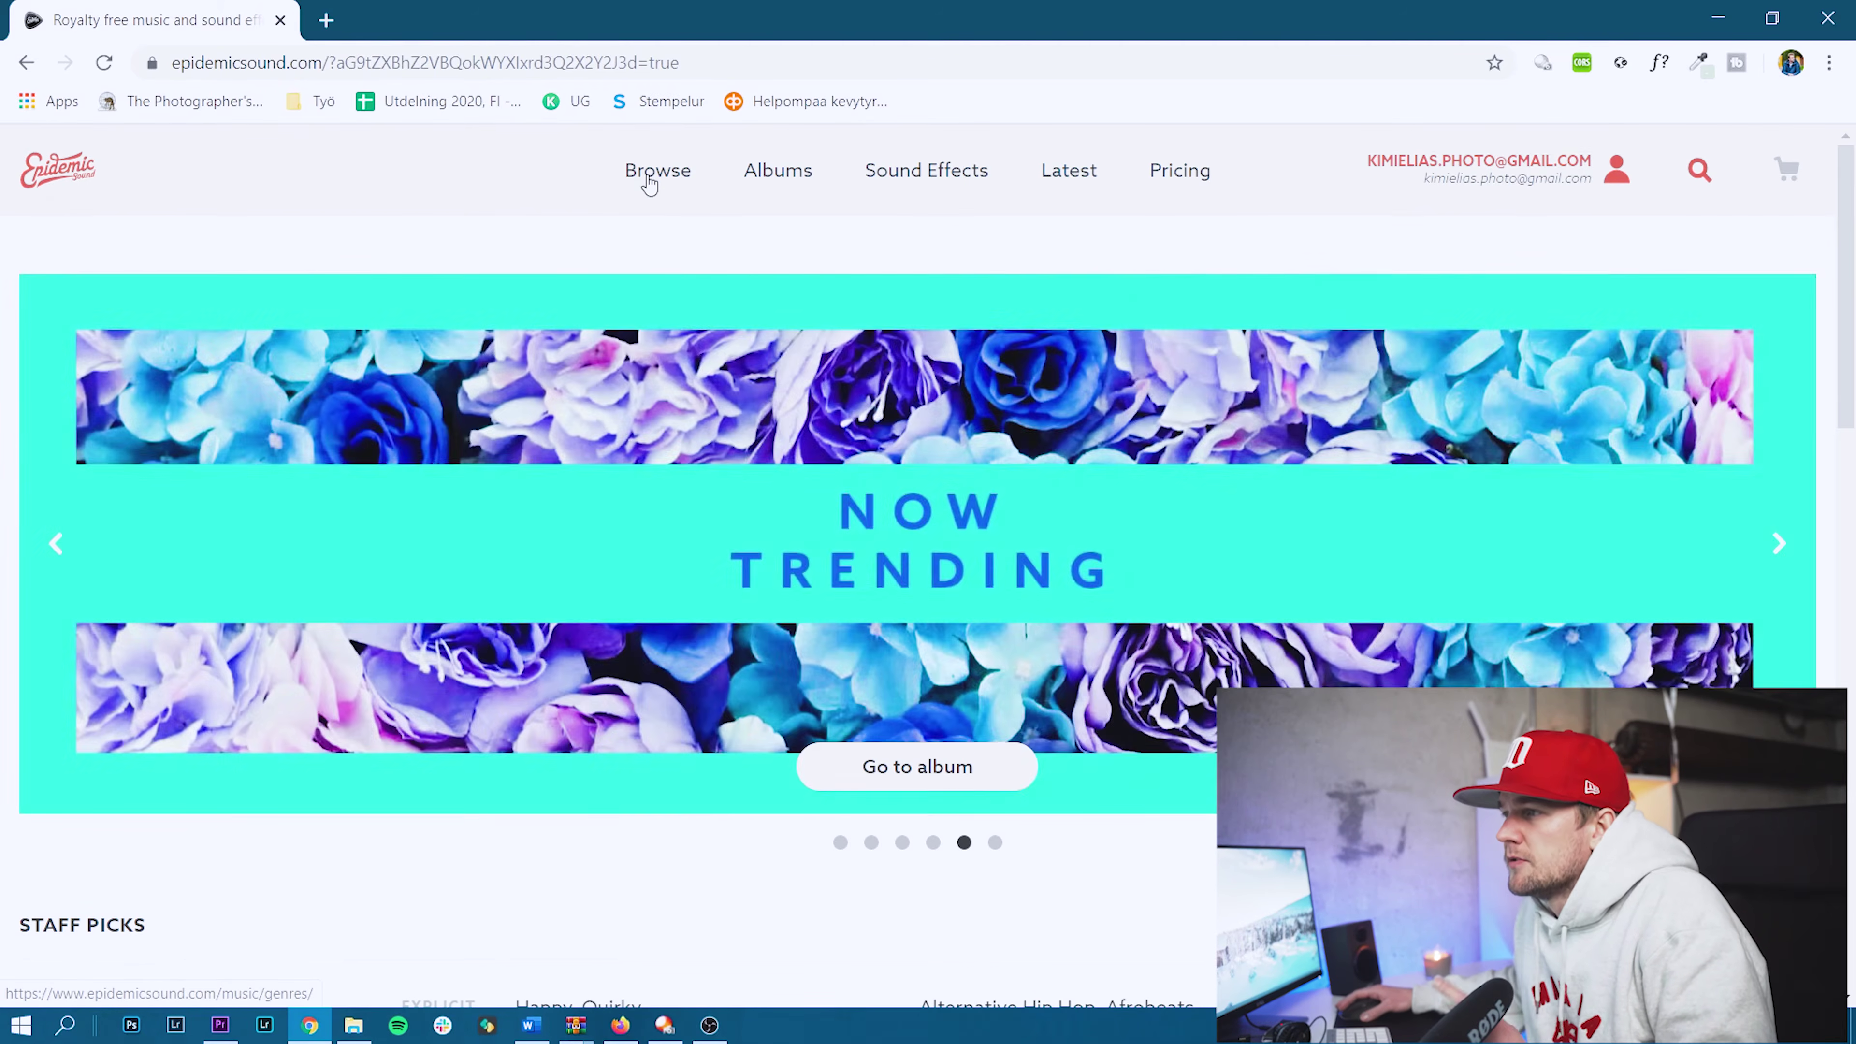
On the Epidemic Sound website, browse the Hip Hop genre and filter it by Old School Hip Hop and the Laid Back mood.
left_click(650, 179)
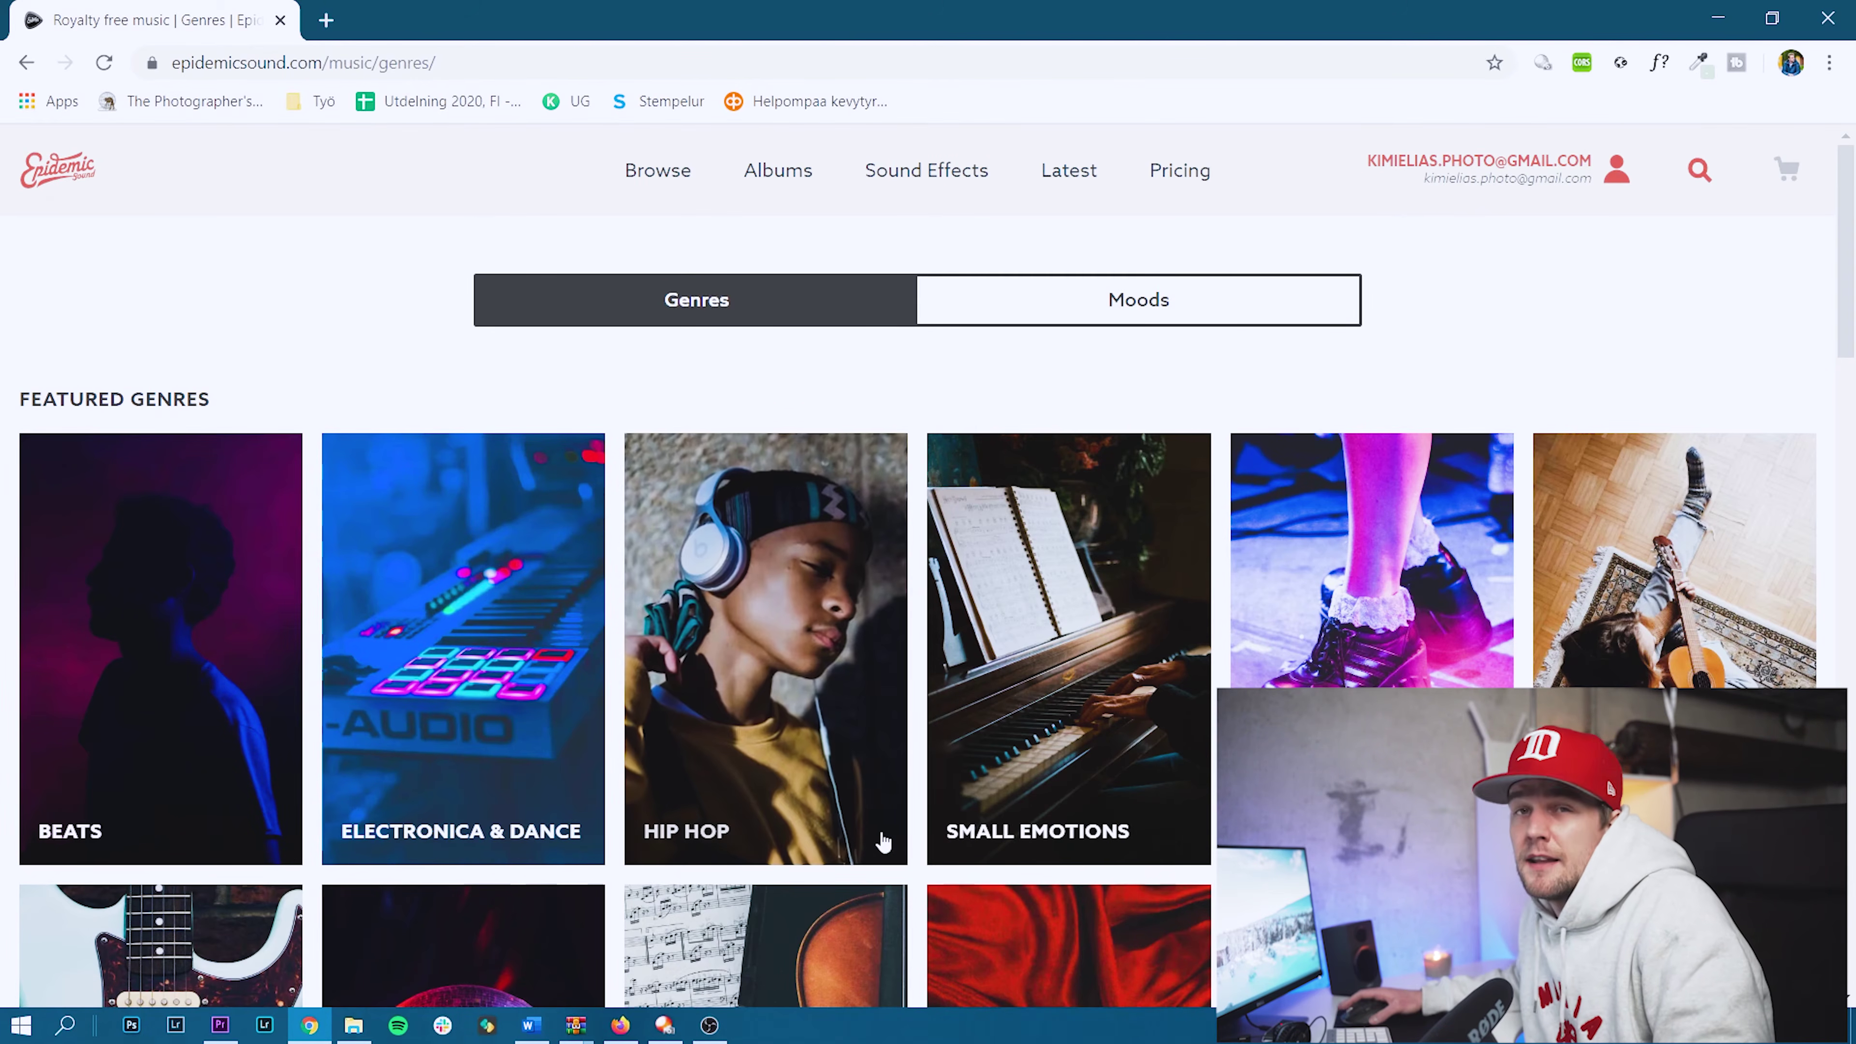
left_click(841, 753)
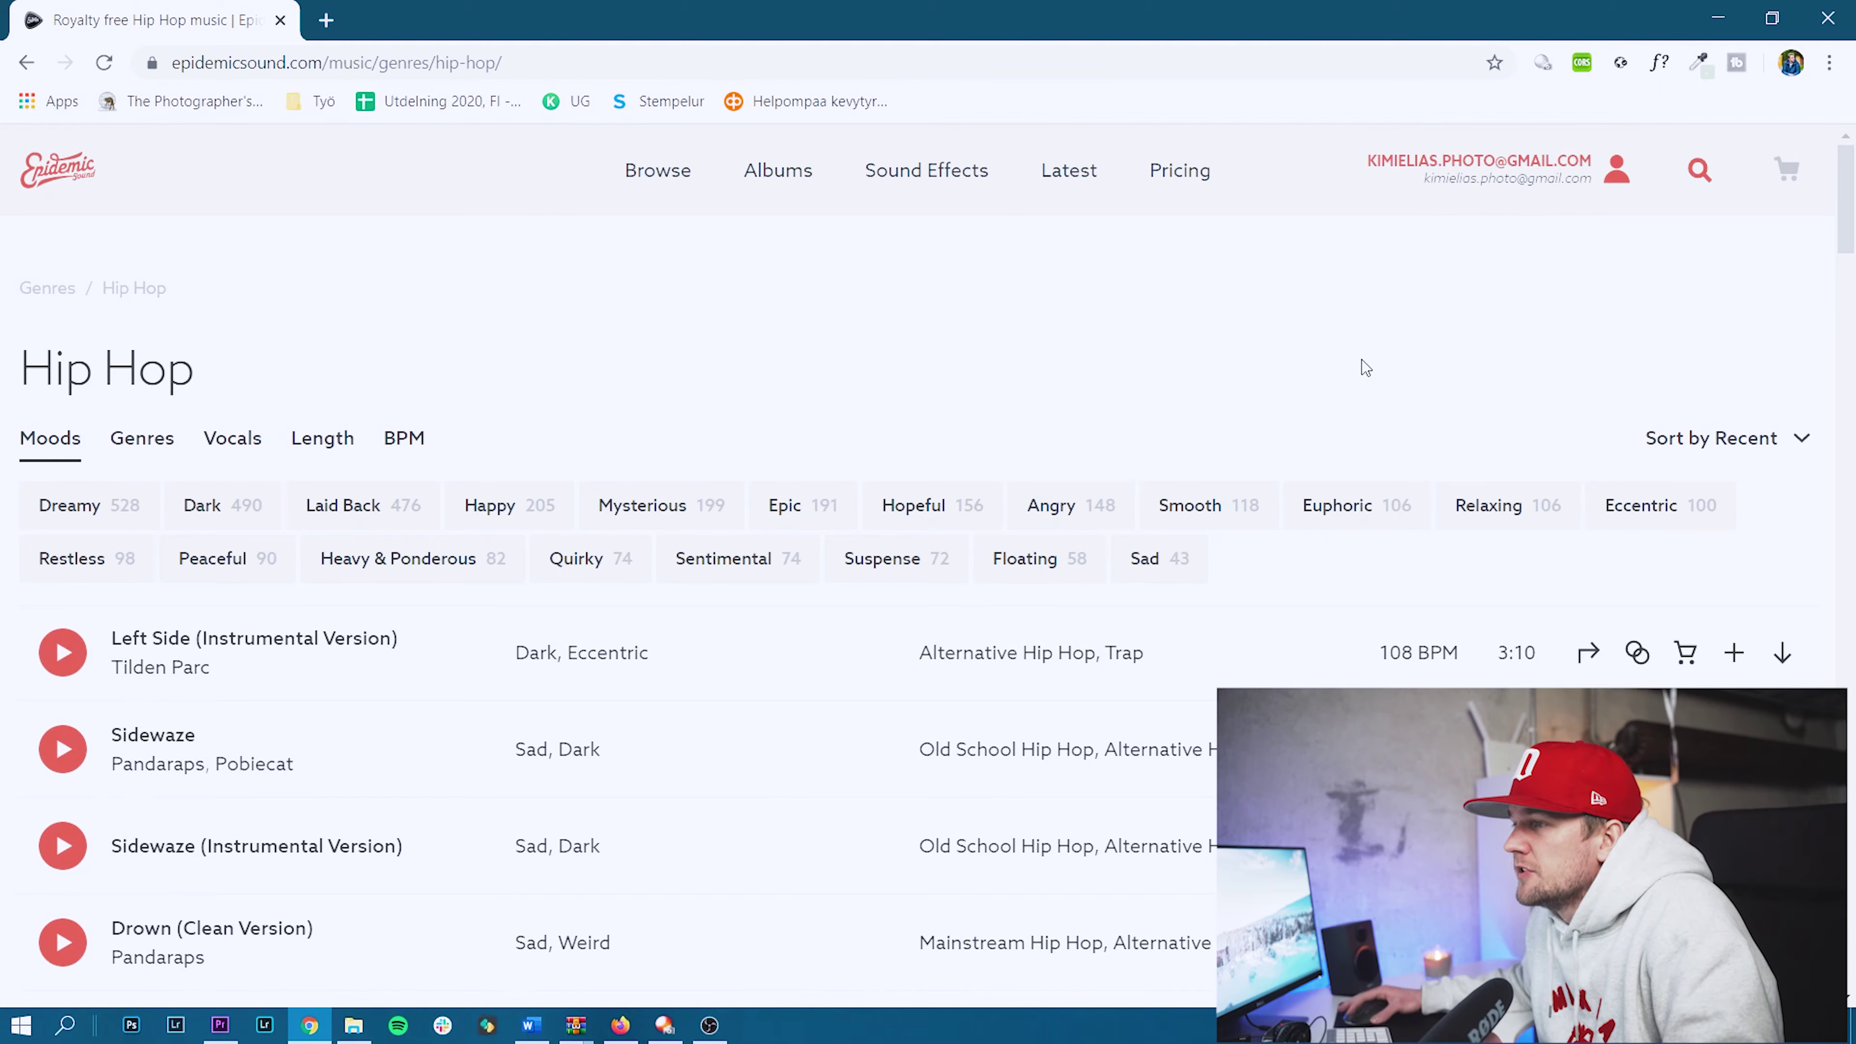
left_click(142, 437)
left_click(697, 505)
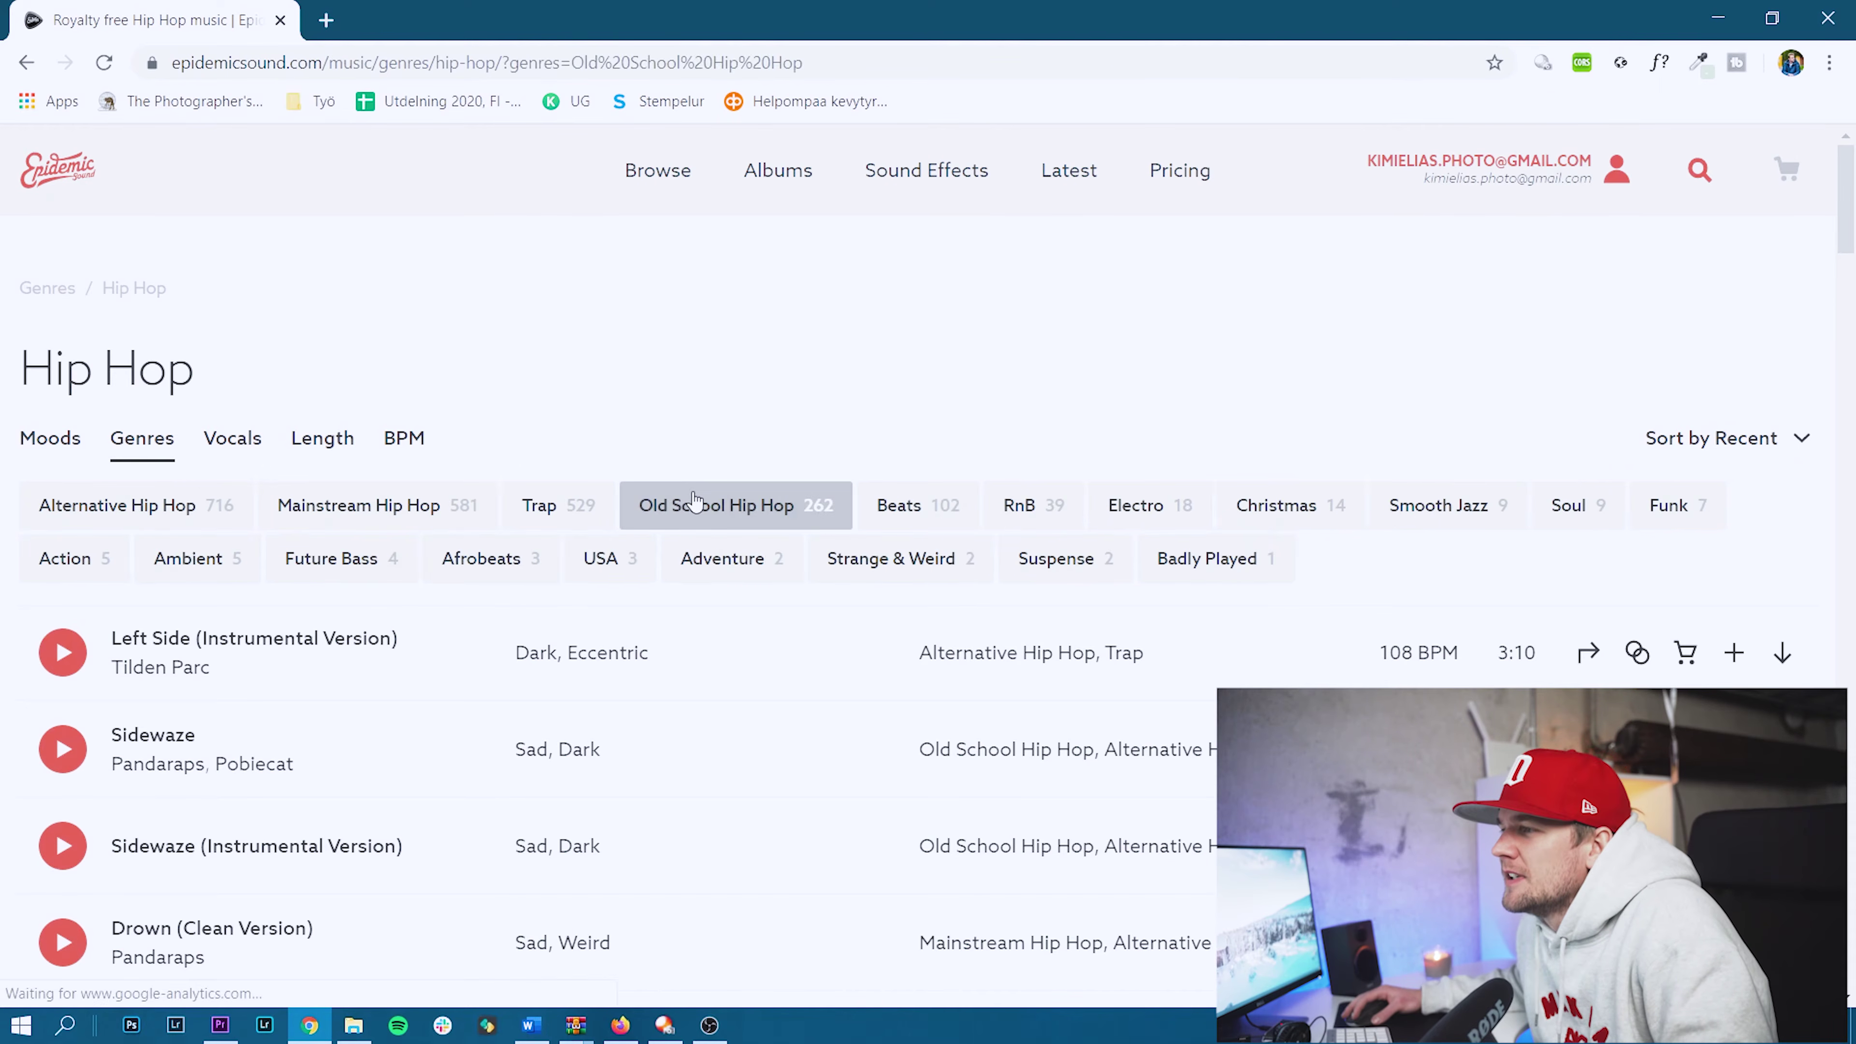
left_click(76, 439)
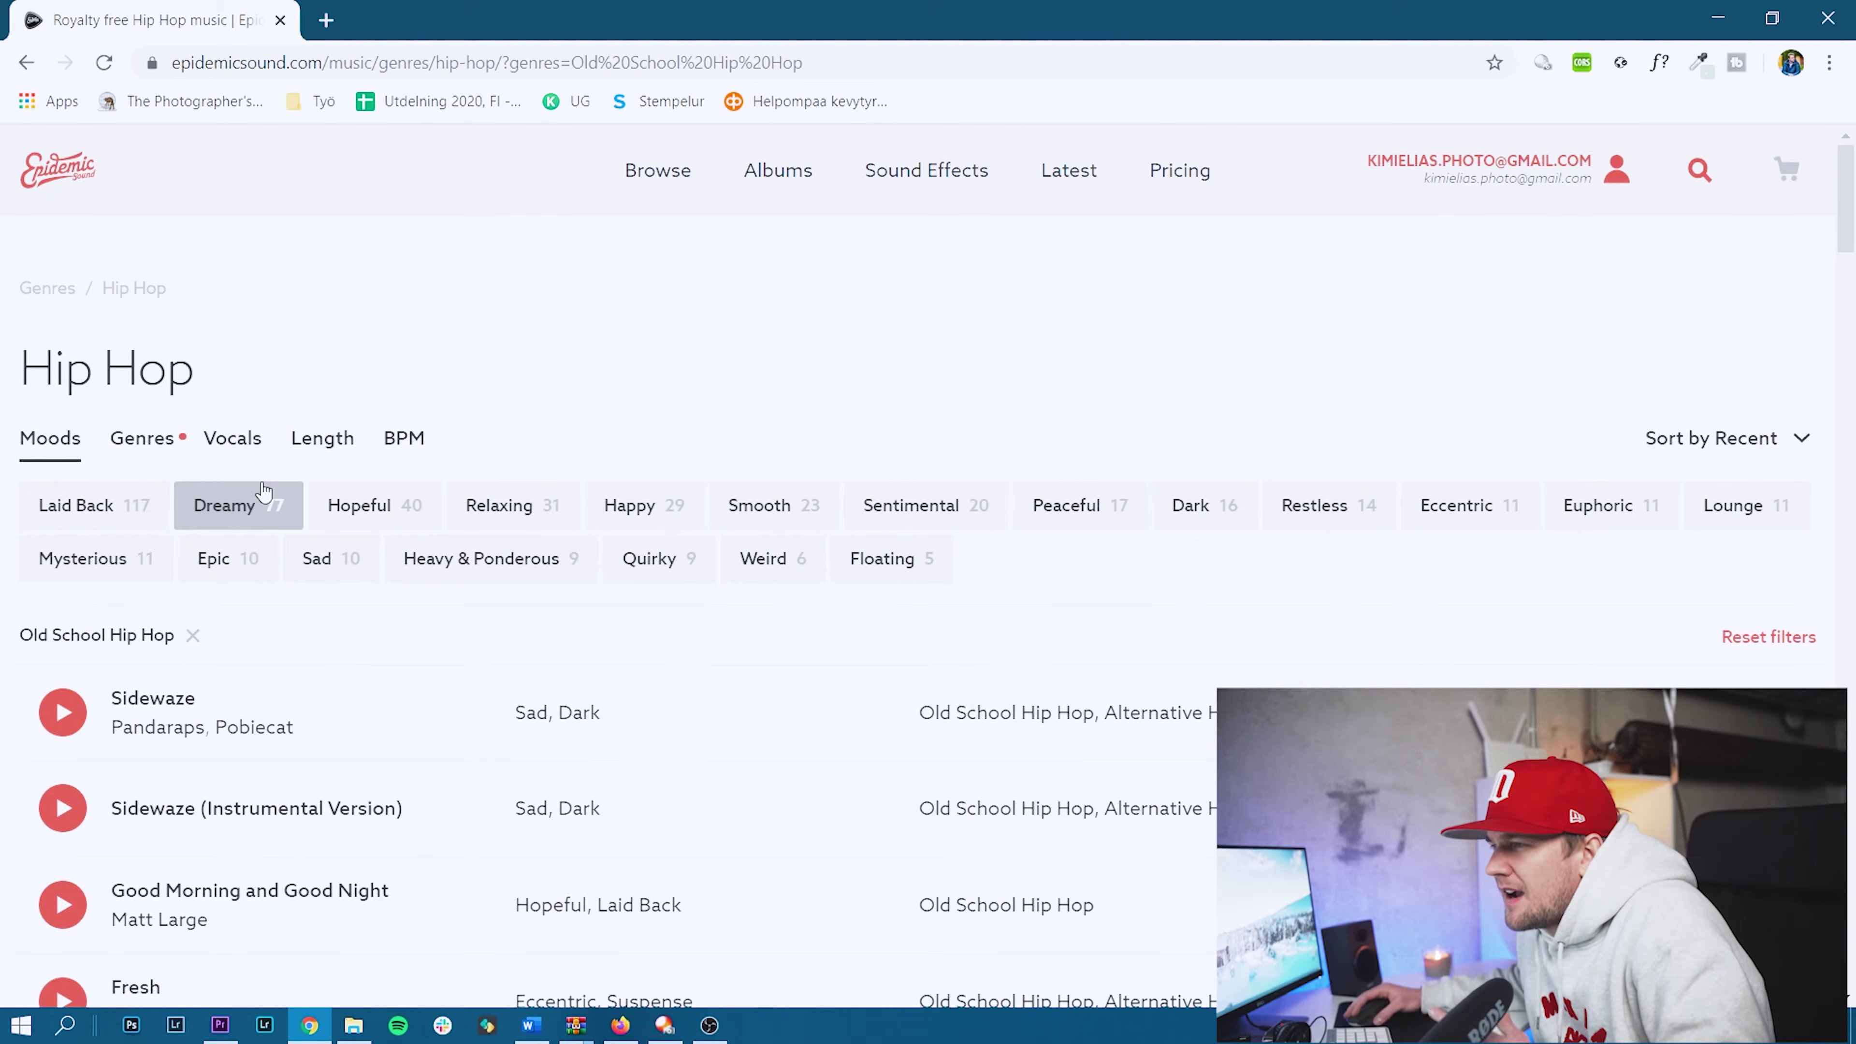
left_click(120, 519)
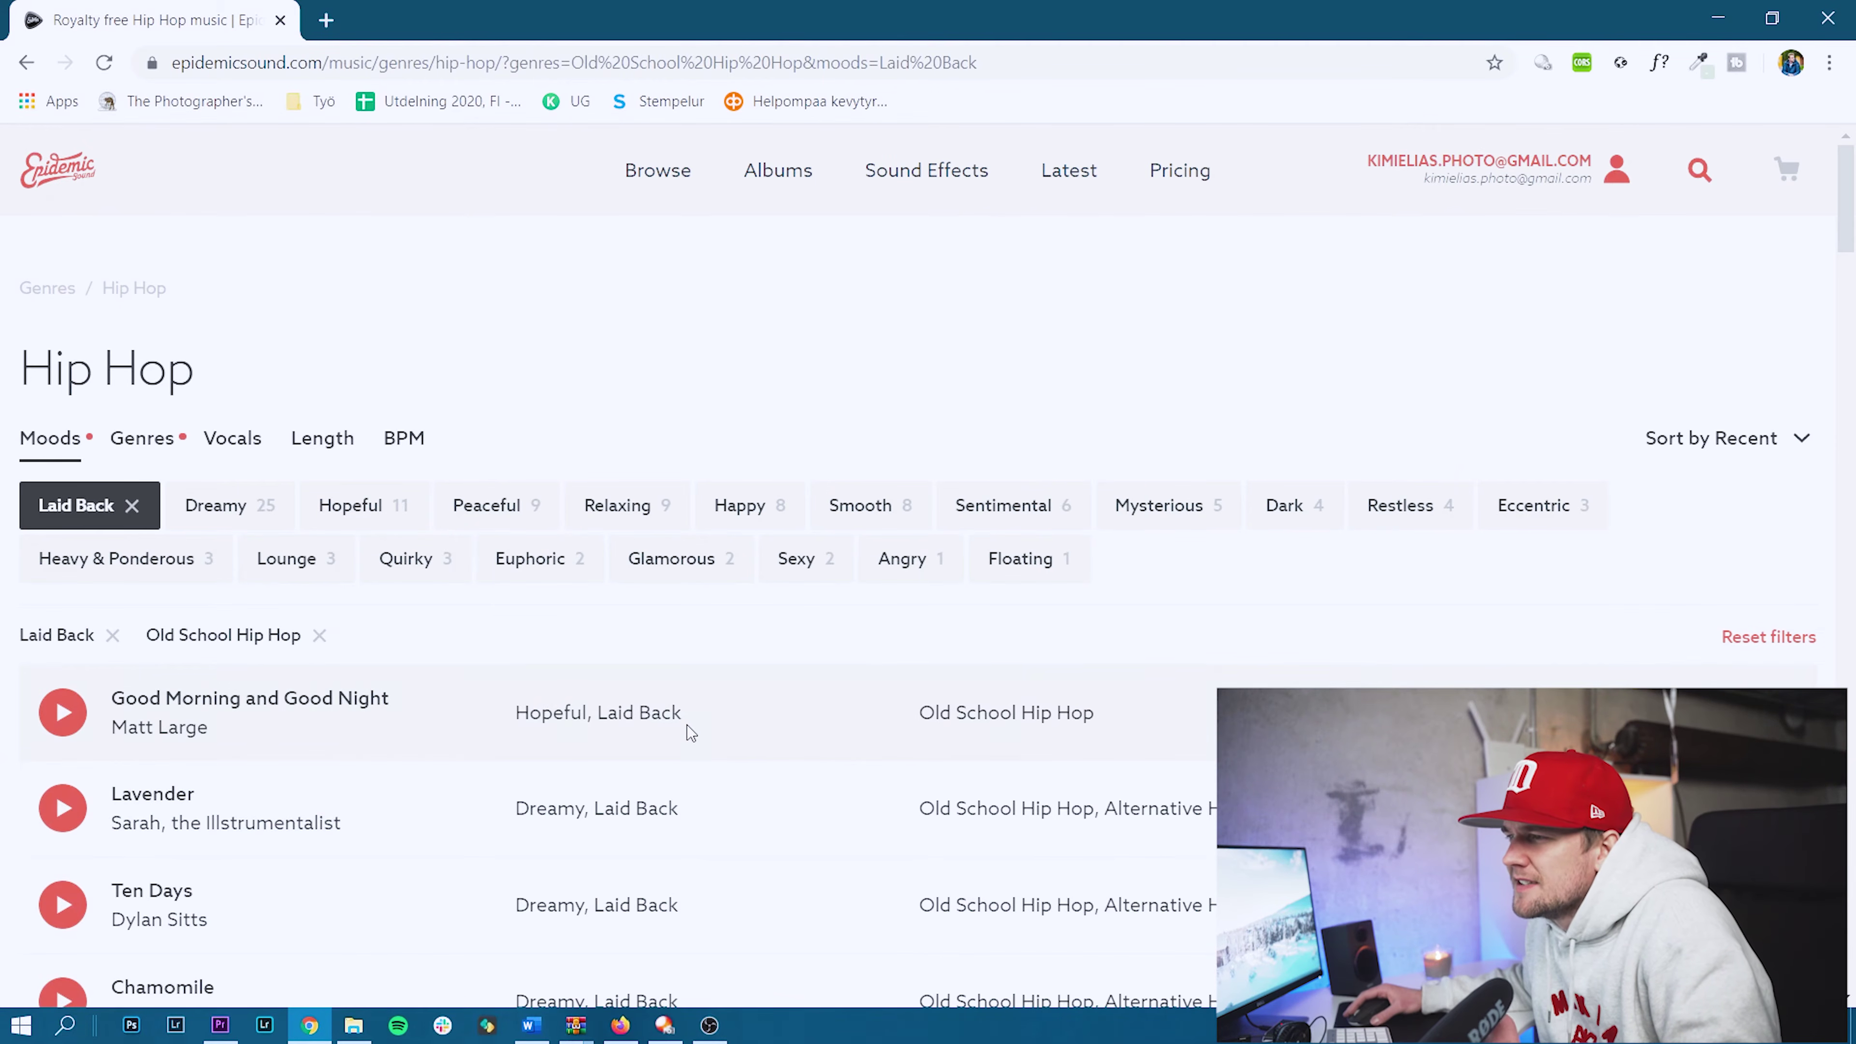
Preview the track Ten Days from the filtered list, replaying its opening part.
scroll(687, 725, "down", 2)
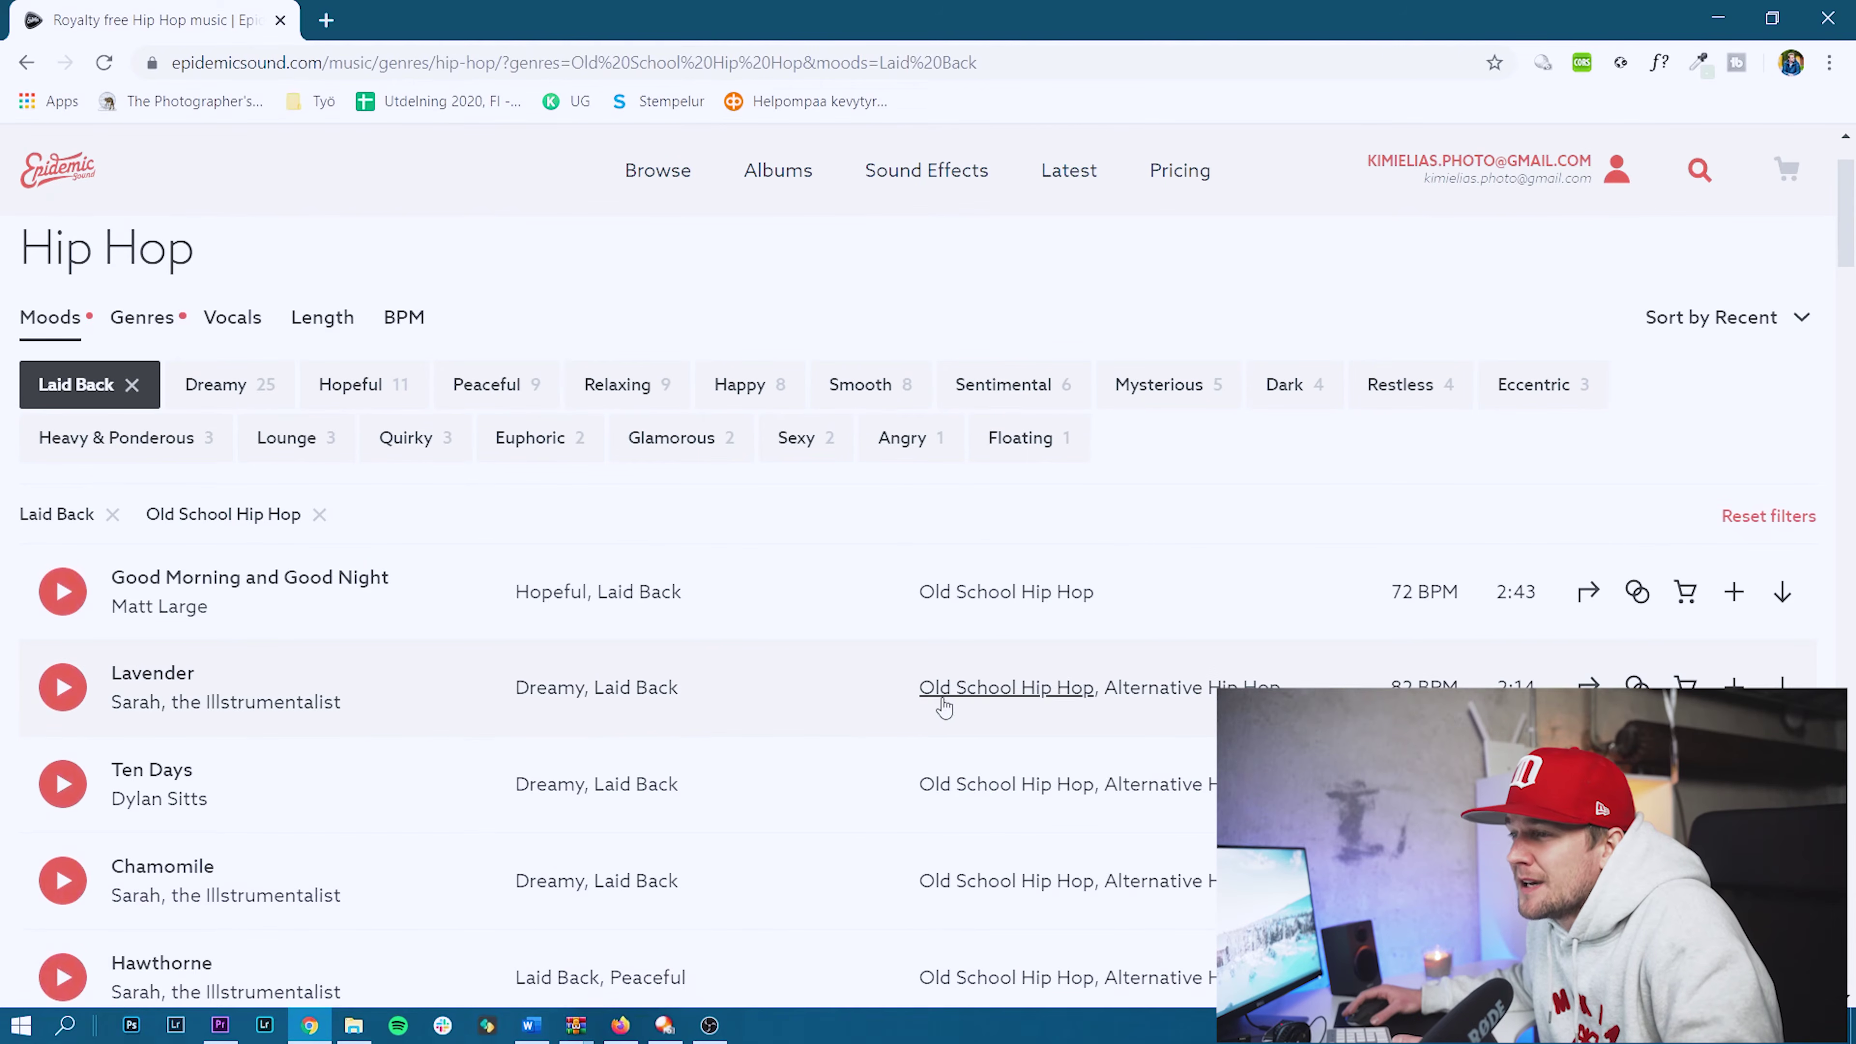
scroll(688, 658, "down", 1)
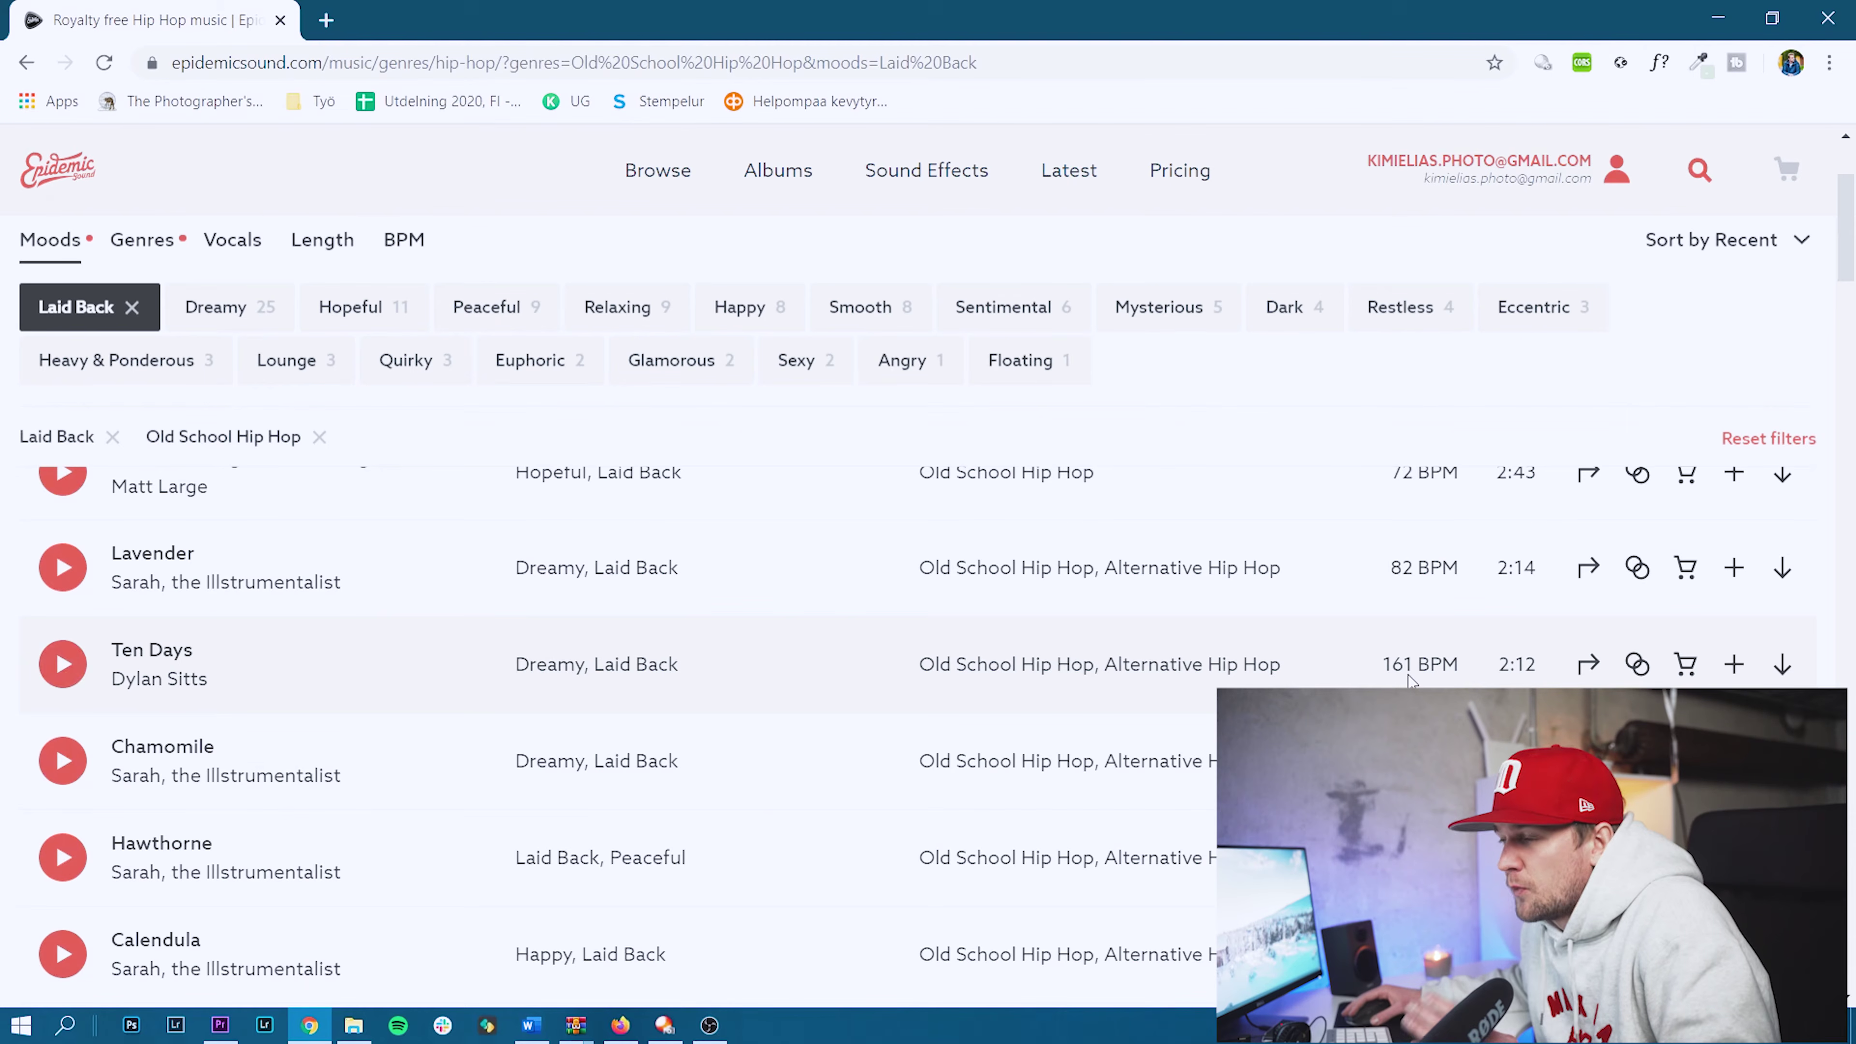
left_click(60, 663)
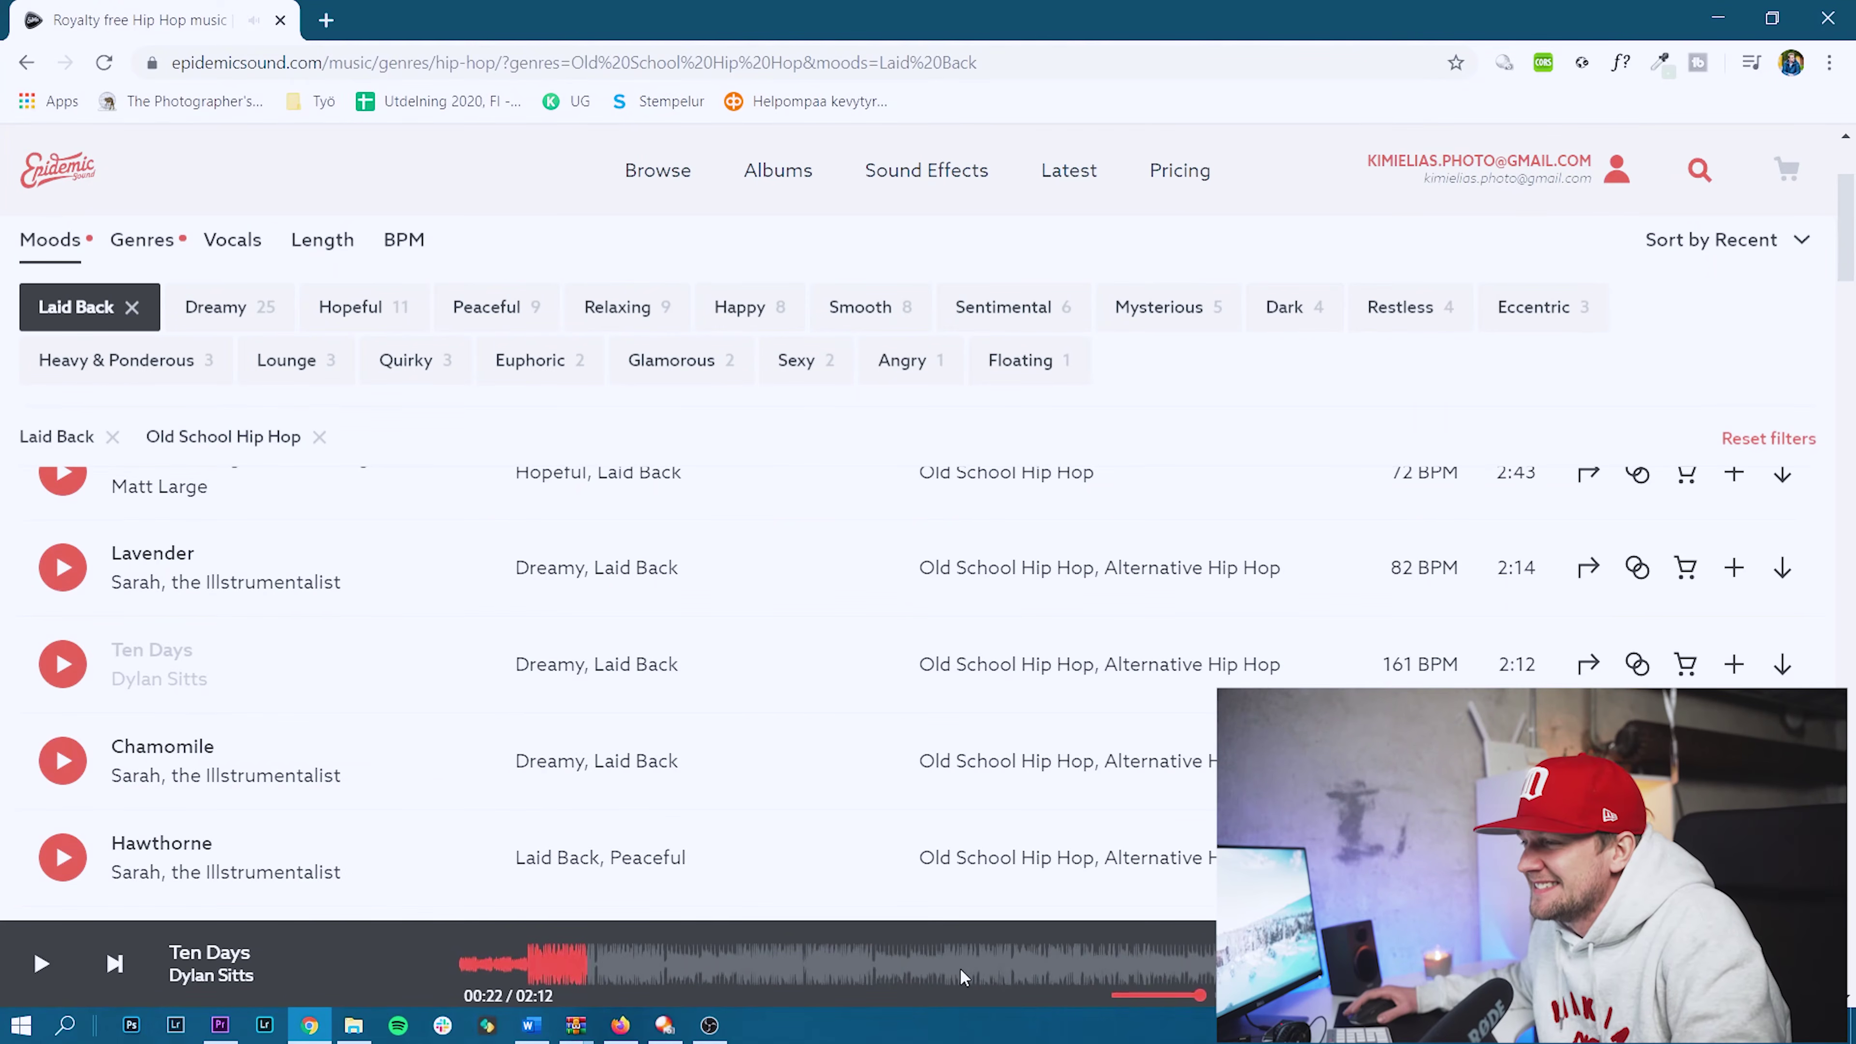
left_click(510, 964)
left_click(490, 963)
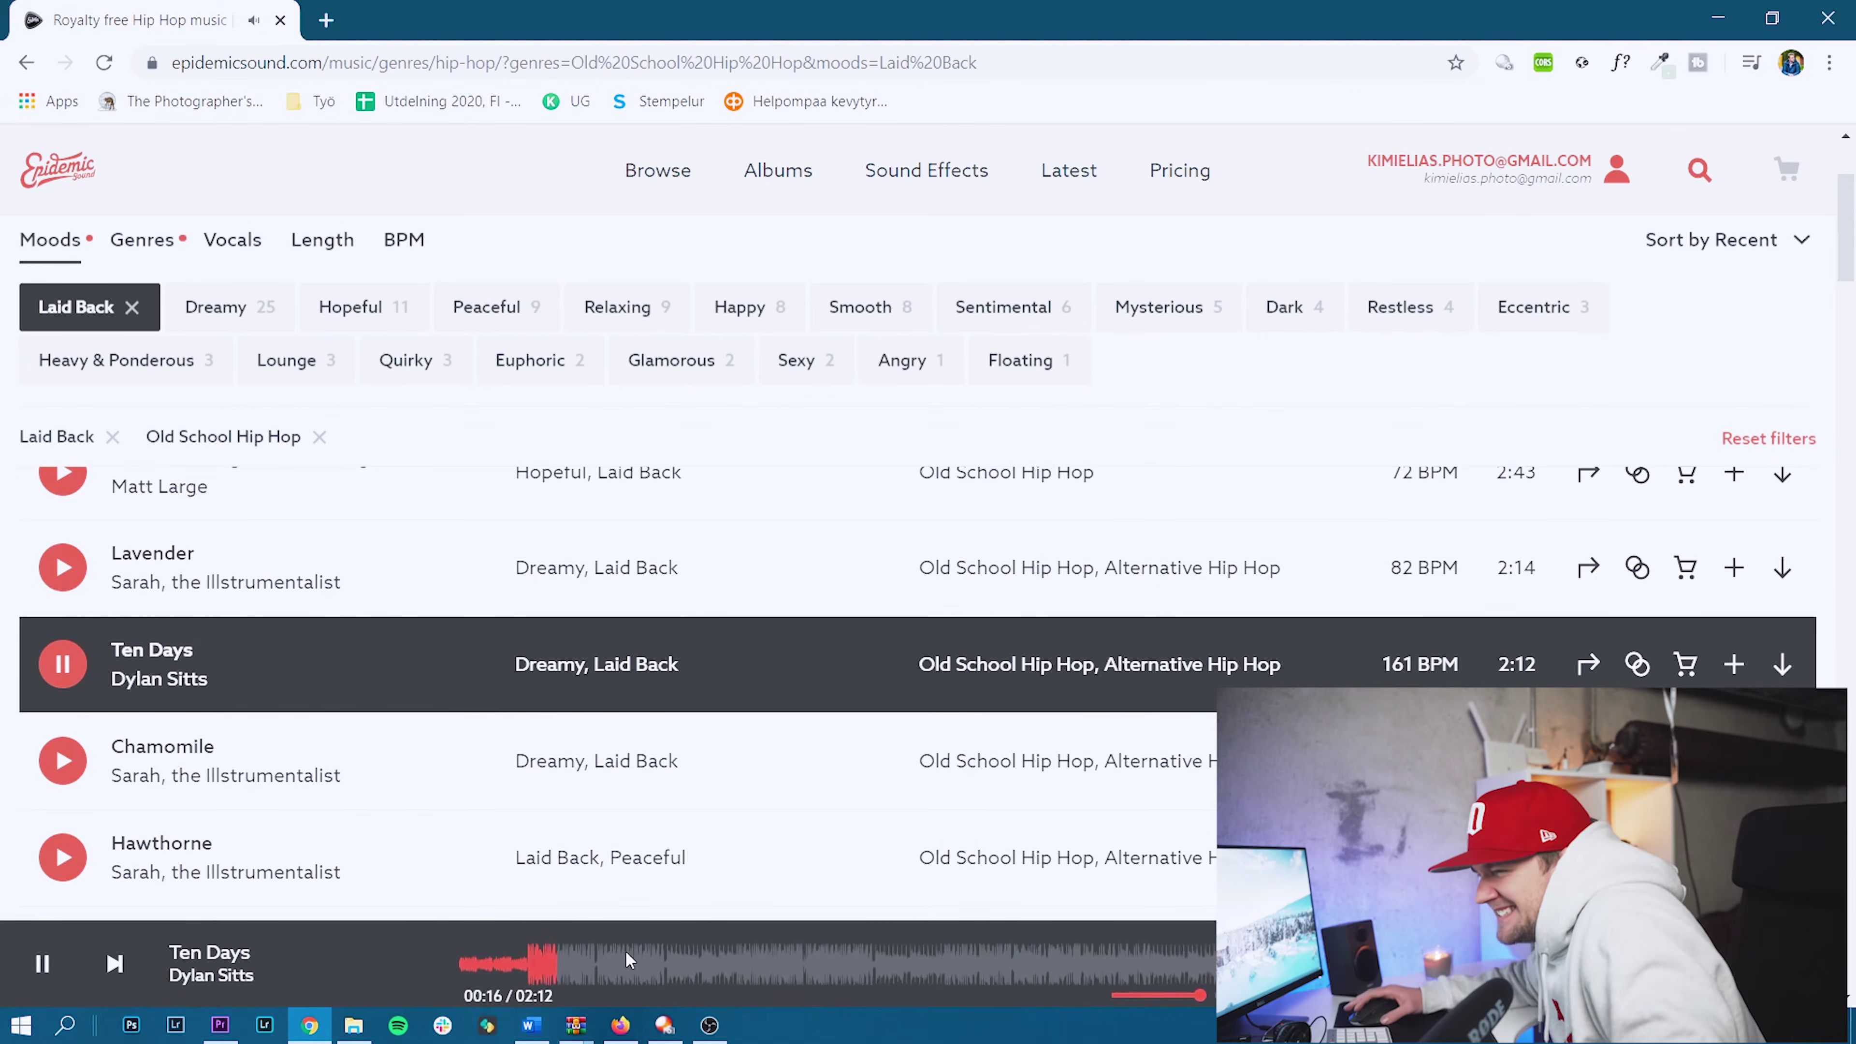
key("space")
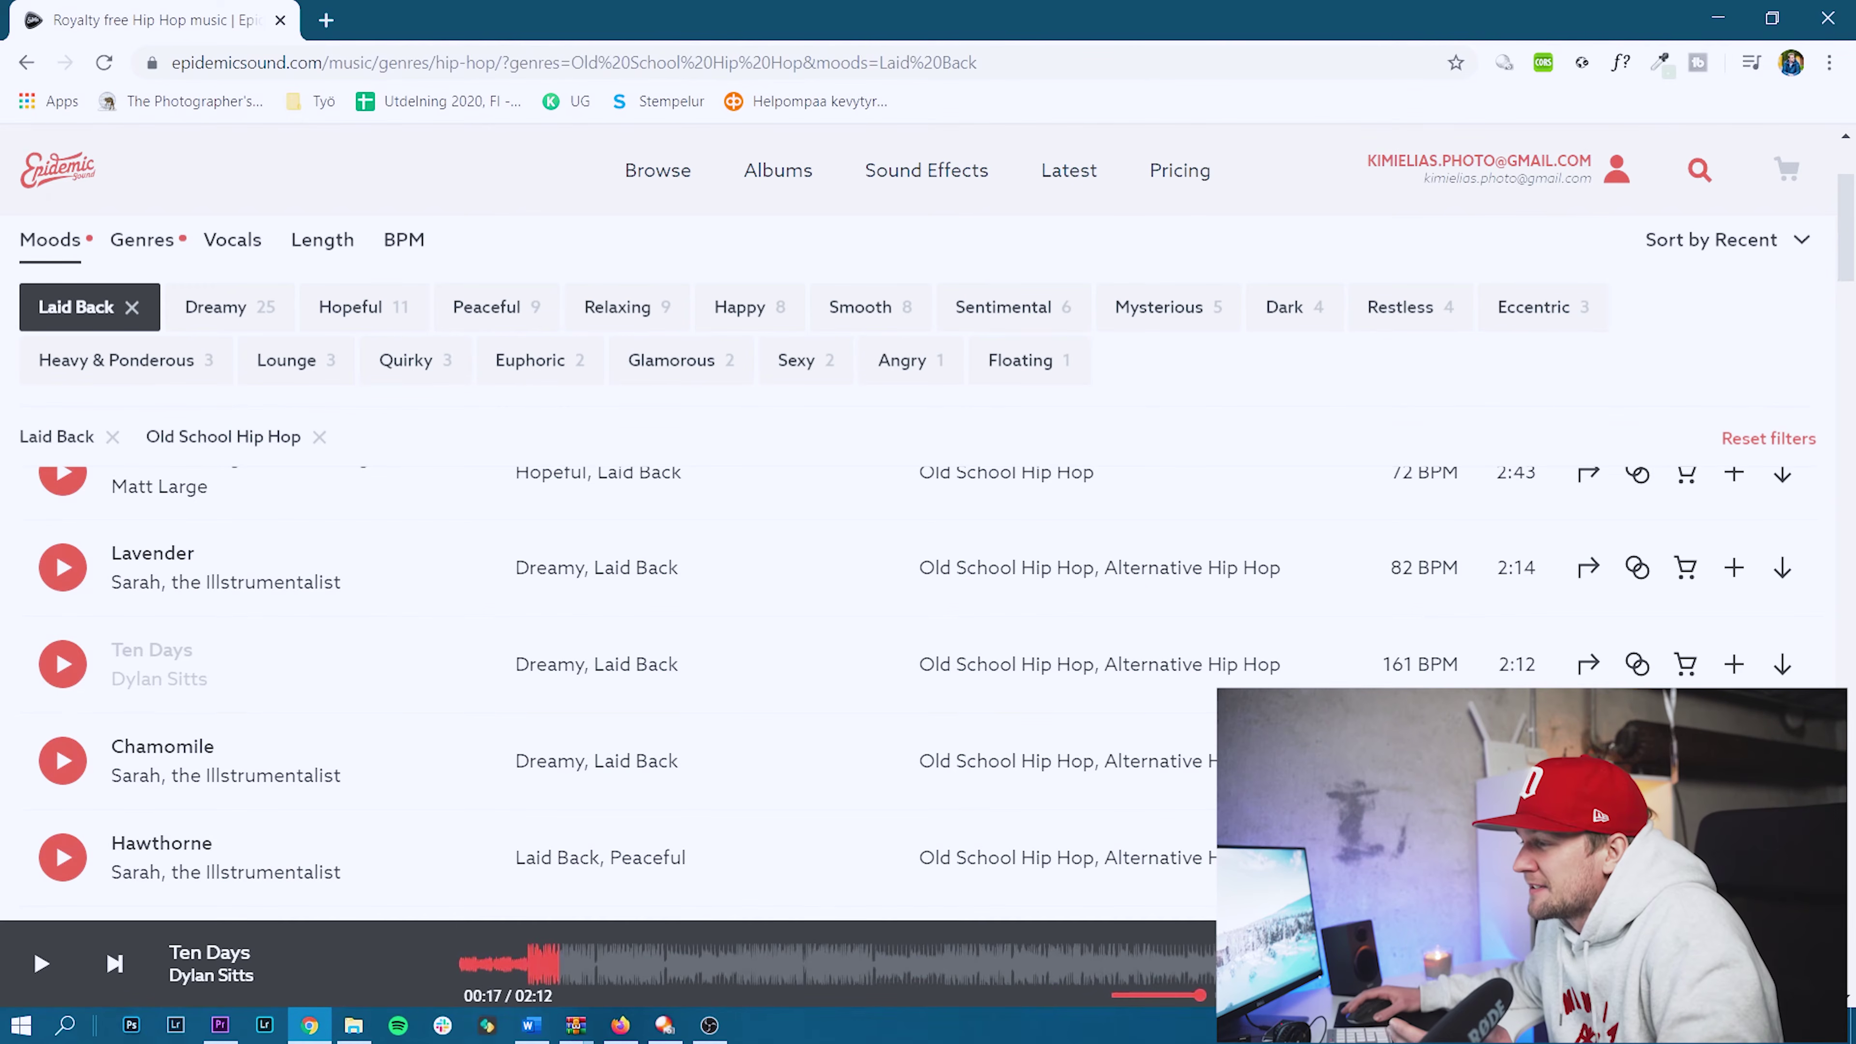
Download the full mix of Ten Days and import the mp3 into the SFX MUSIC bin in Premiere Pro.
left_click(1782, 665)
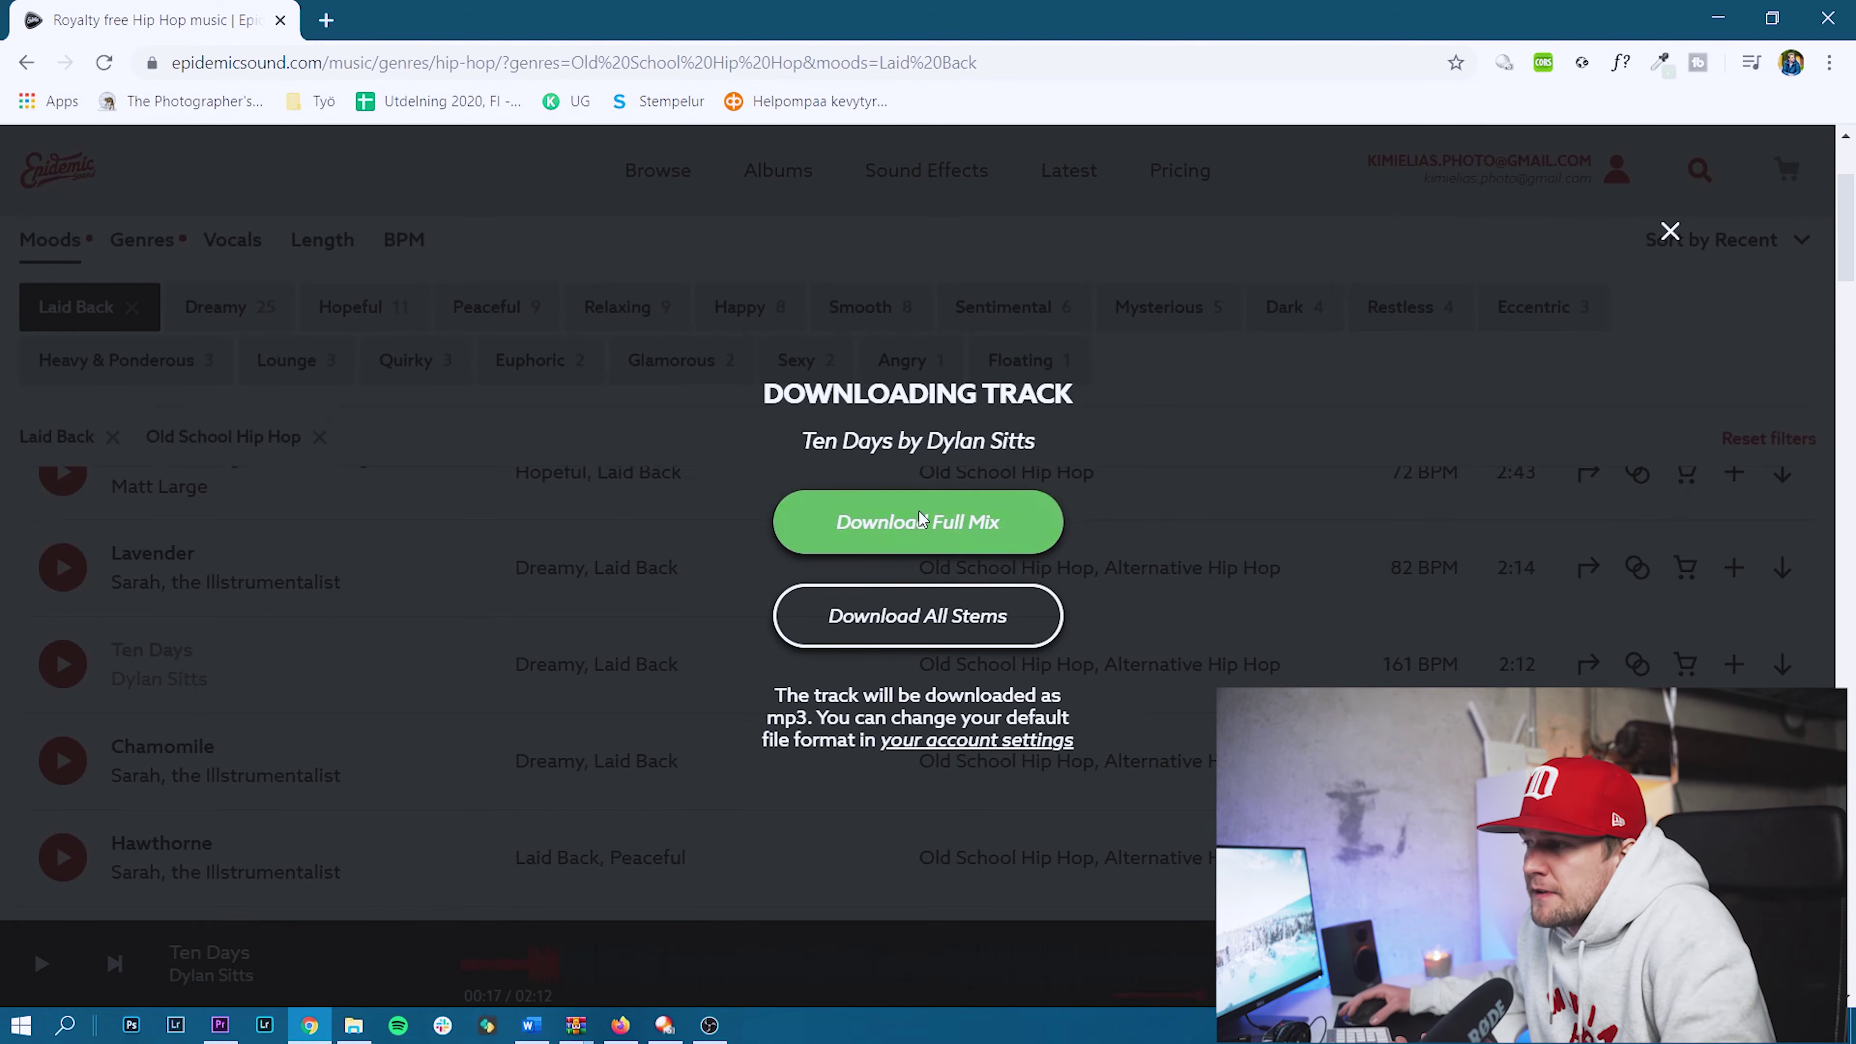
left_click(893, 517)
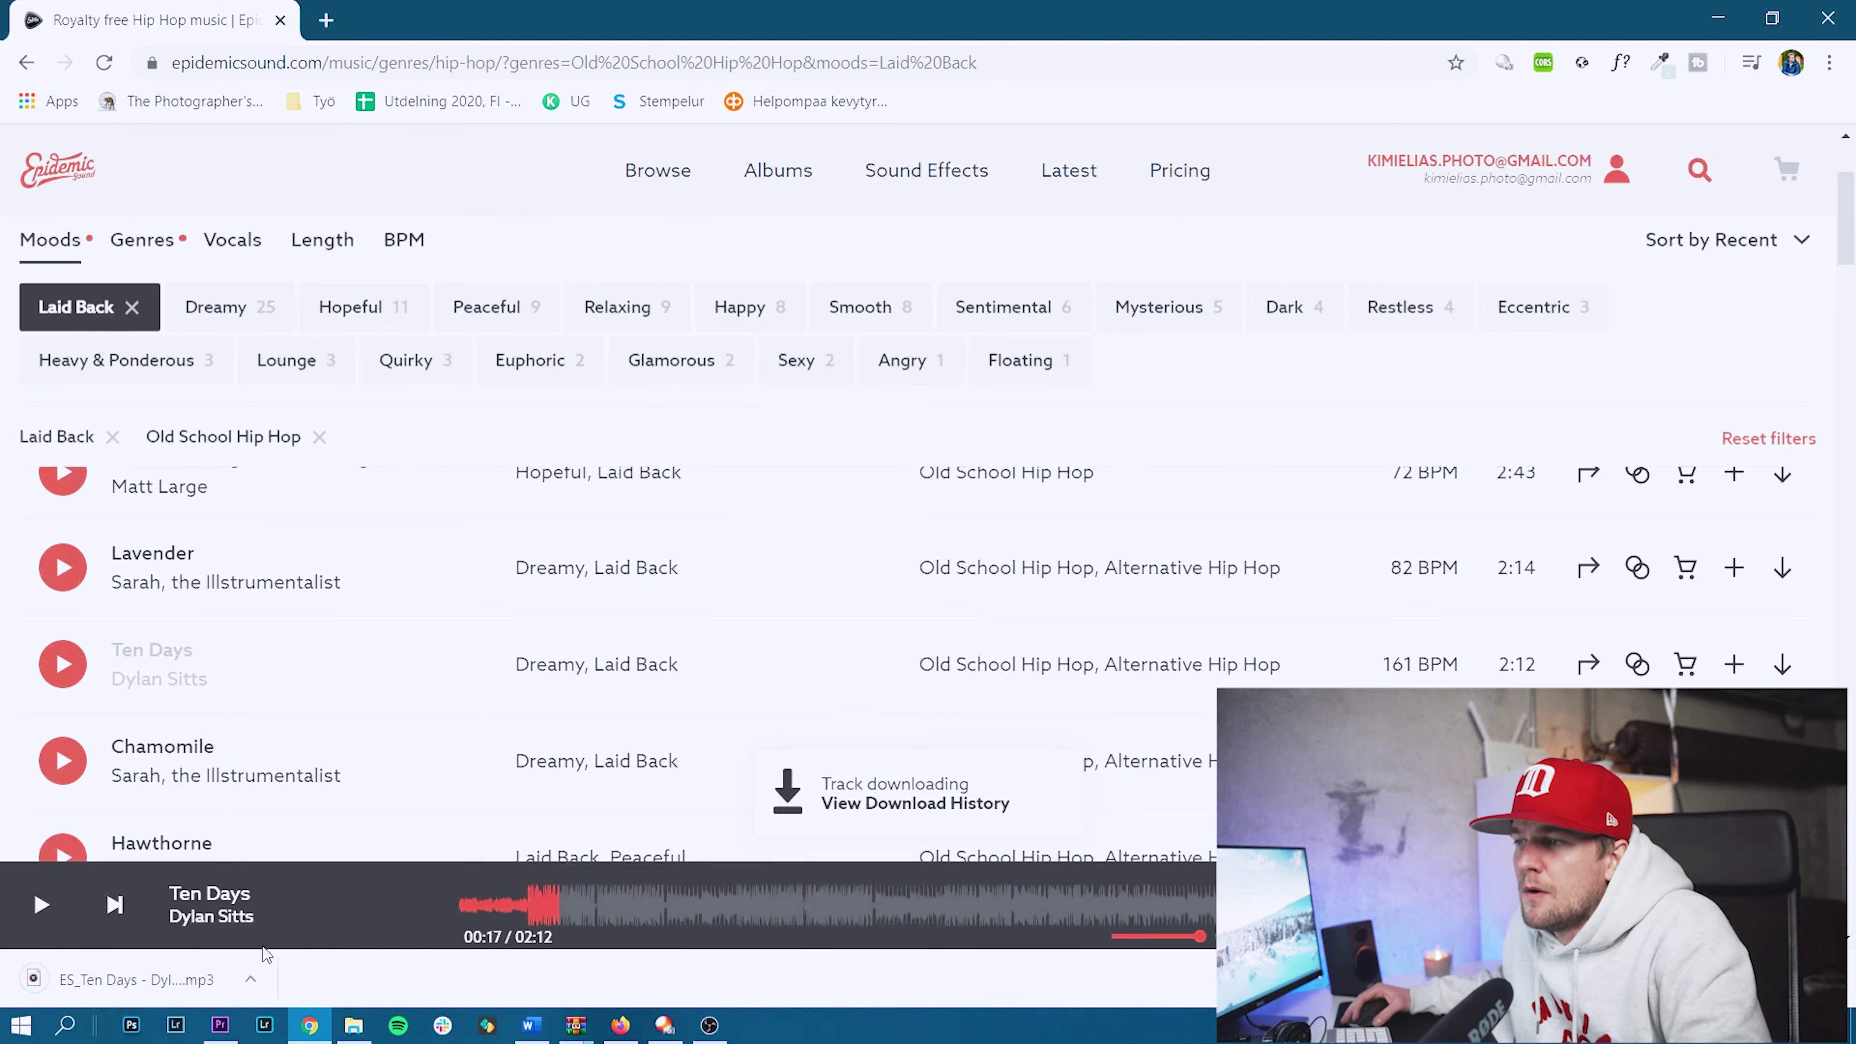
left_click_drag(94, 976, 248, 867)
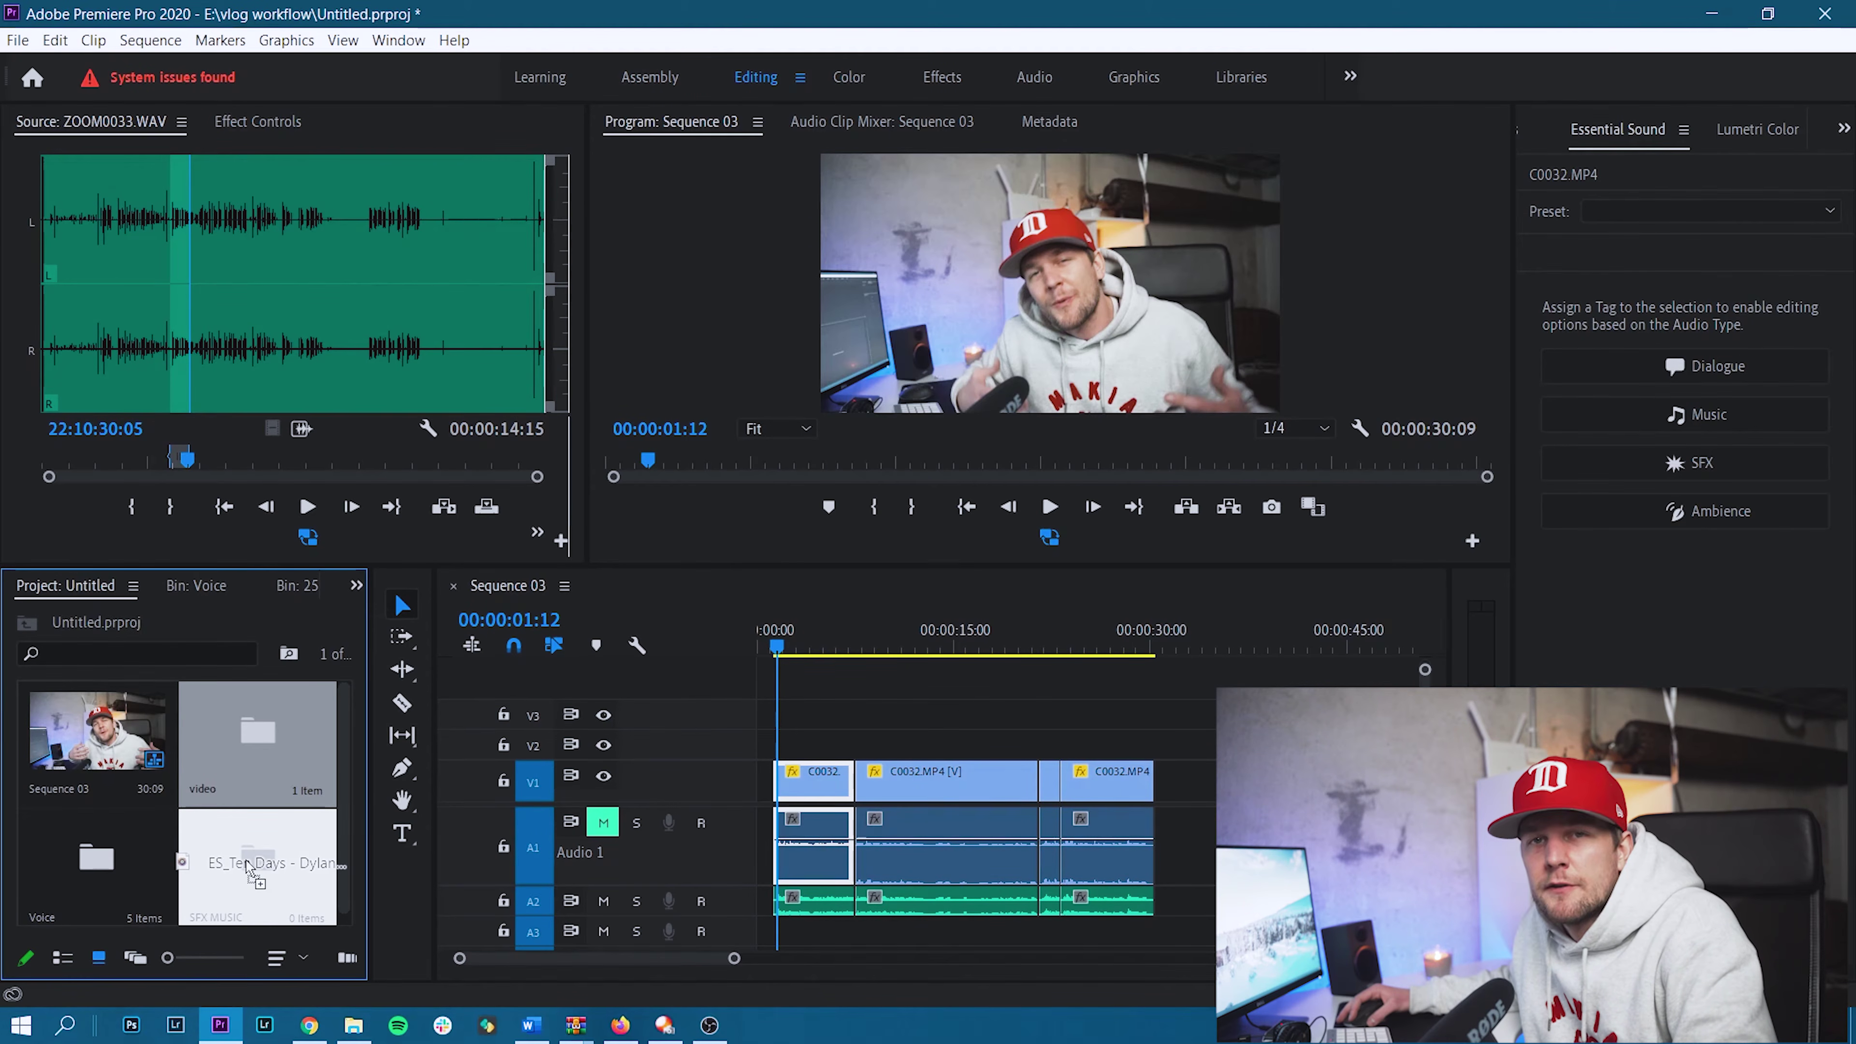
left_click_drag(248, 867, 248, 867)
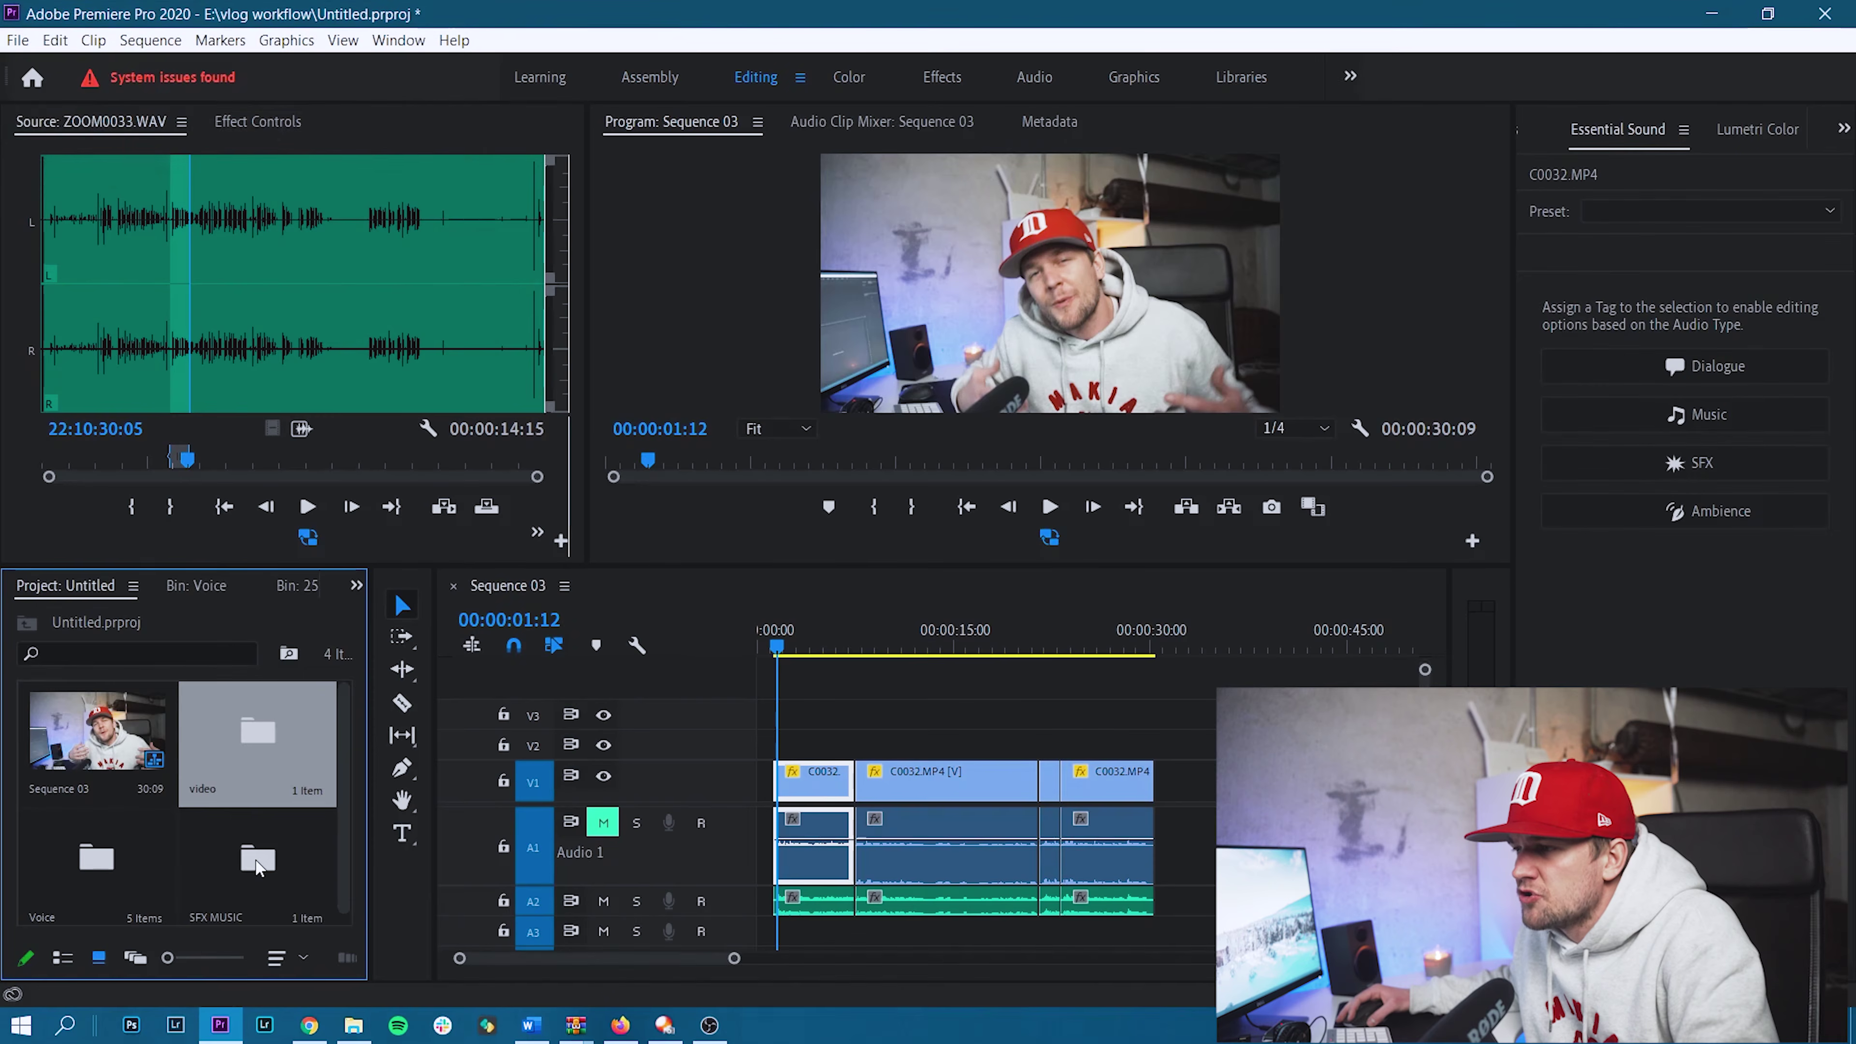
Open the SFX MUSIC bin and load the Ten Days track into the Source monitor.
double_click(256, 861)
double_click(167, 780)
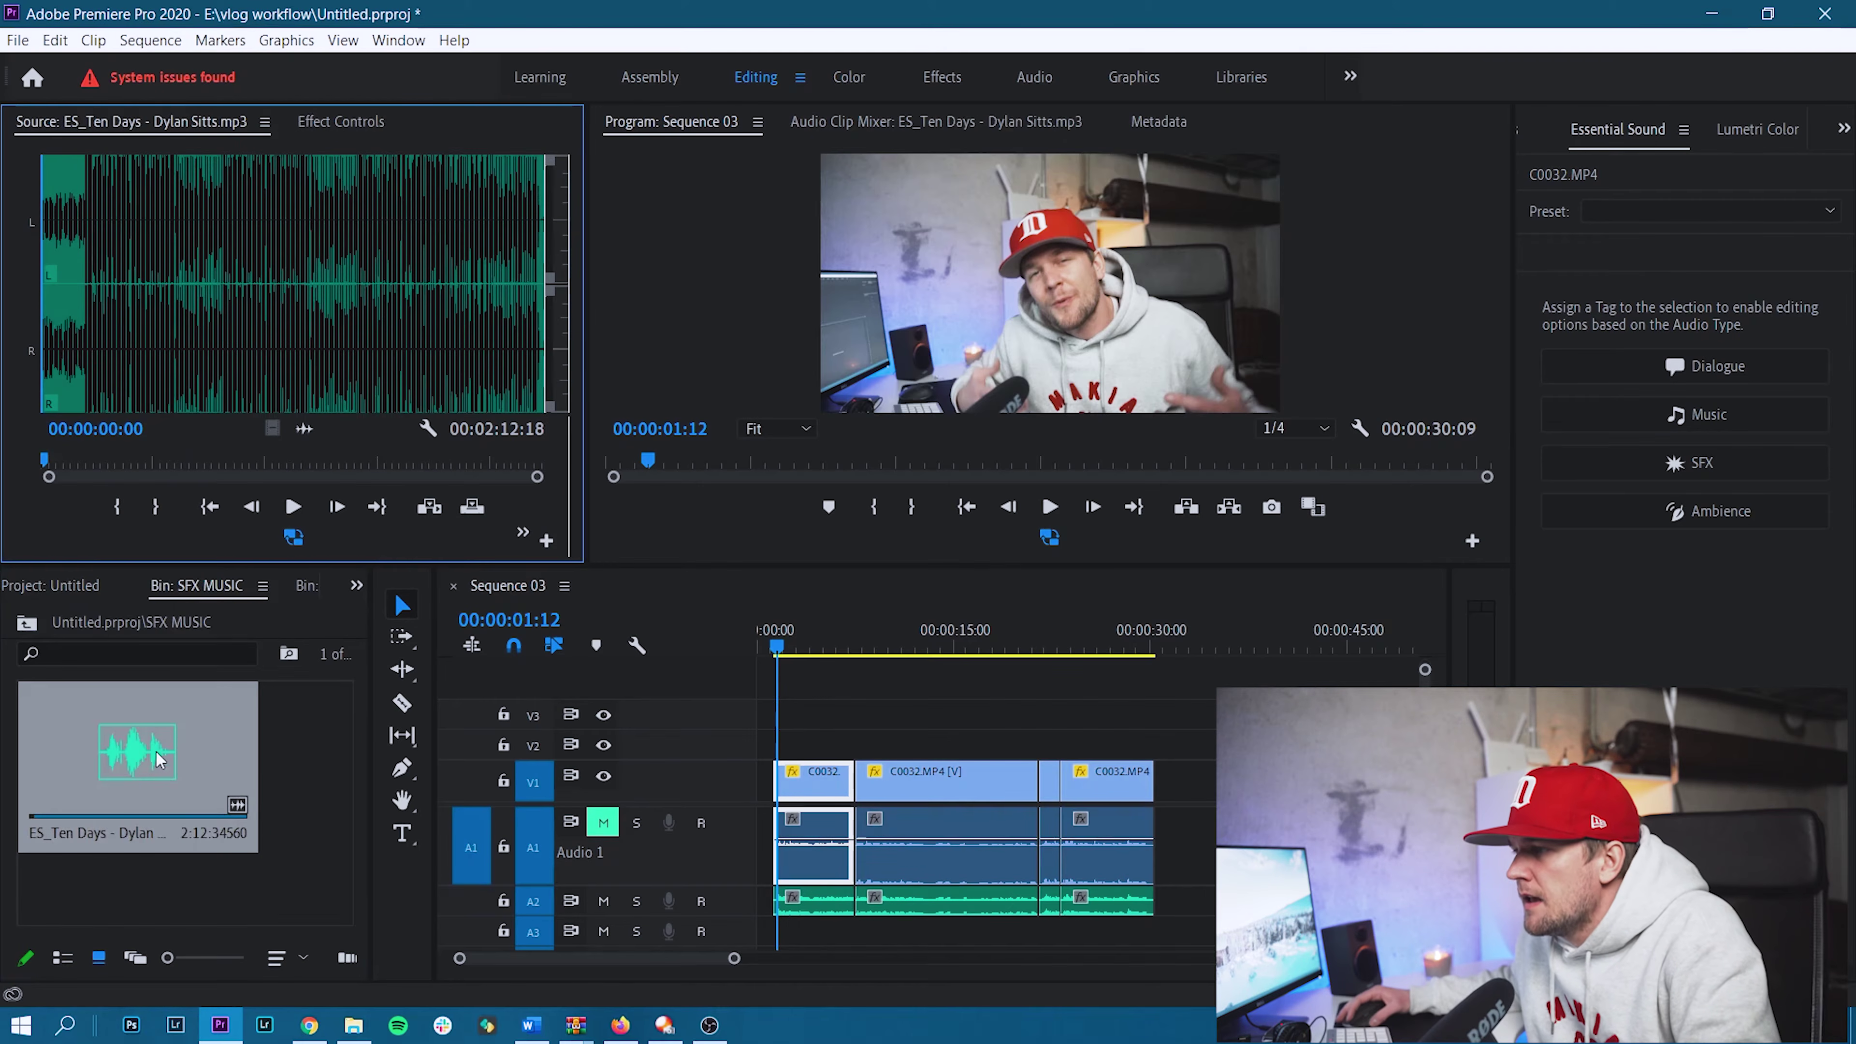
Place the Ten Days track on audio track A3, starting at the very beginning of the sequence.
scroll(950, 862, "down", 3)
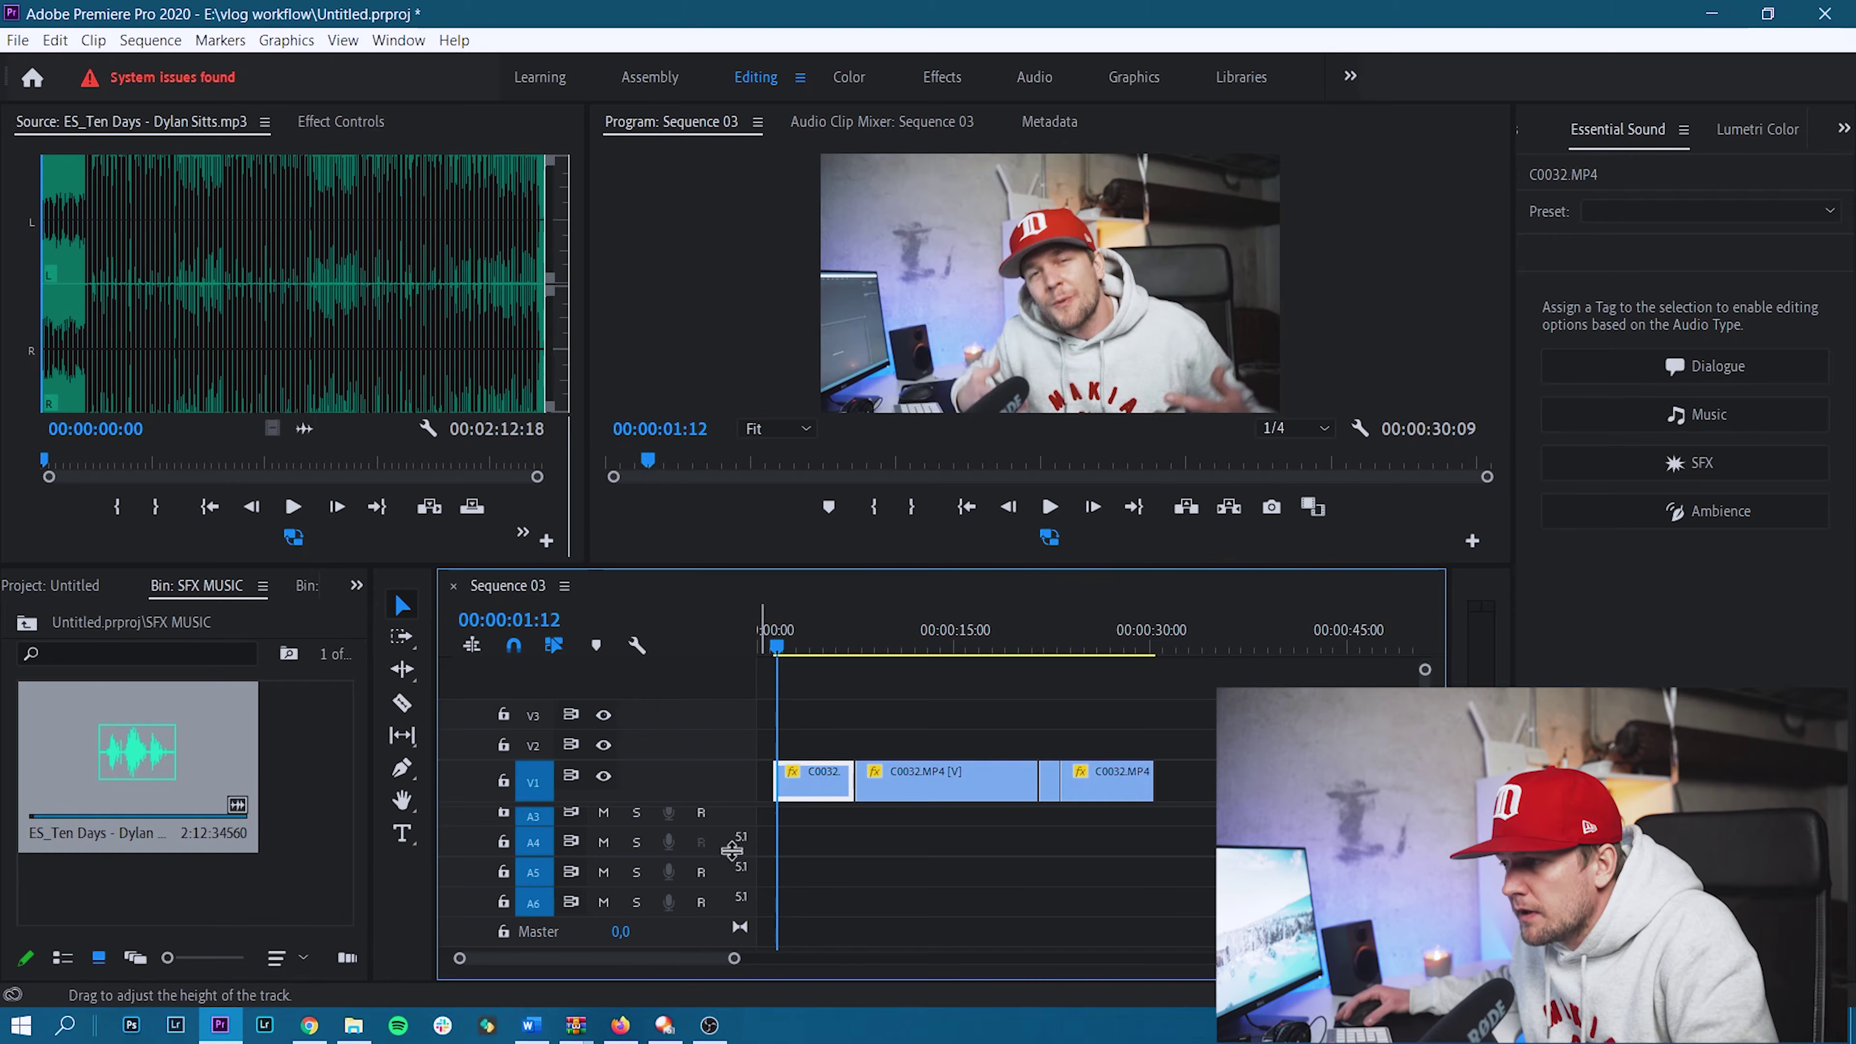
left_click_drag(292, 428, 776, 825)
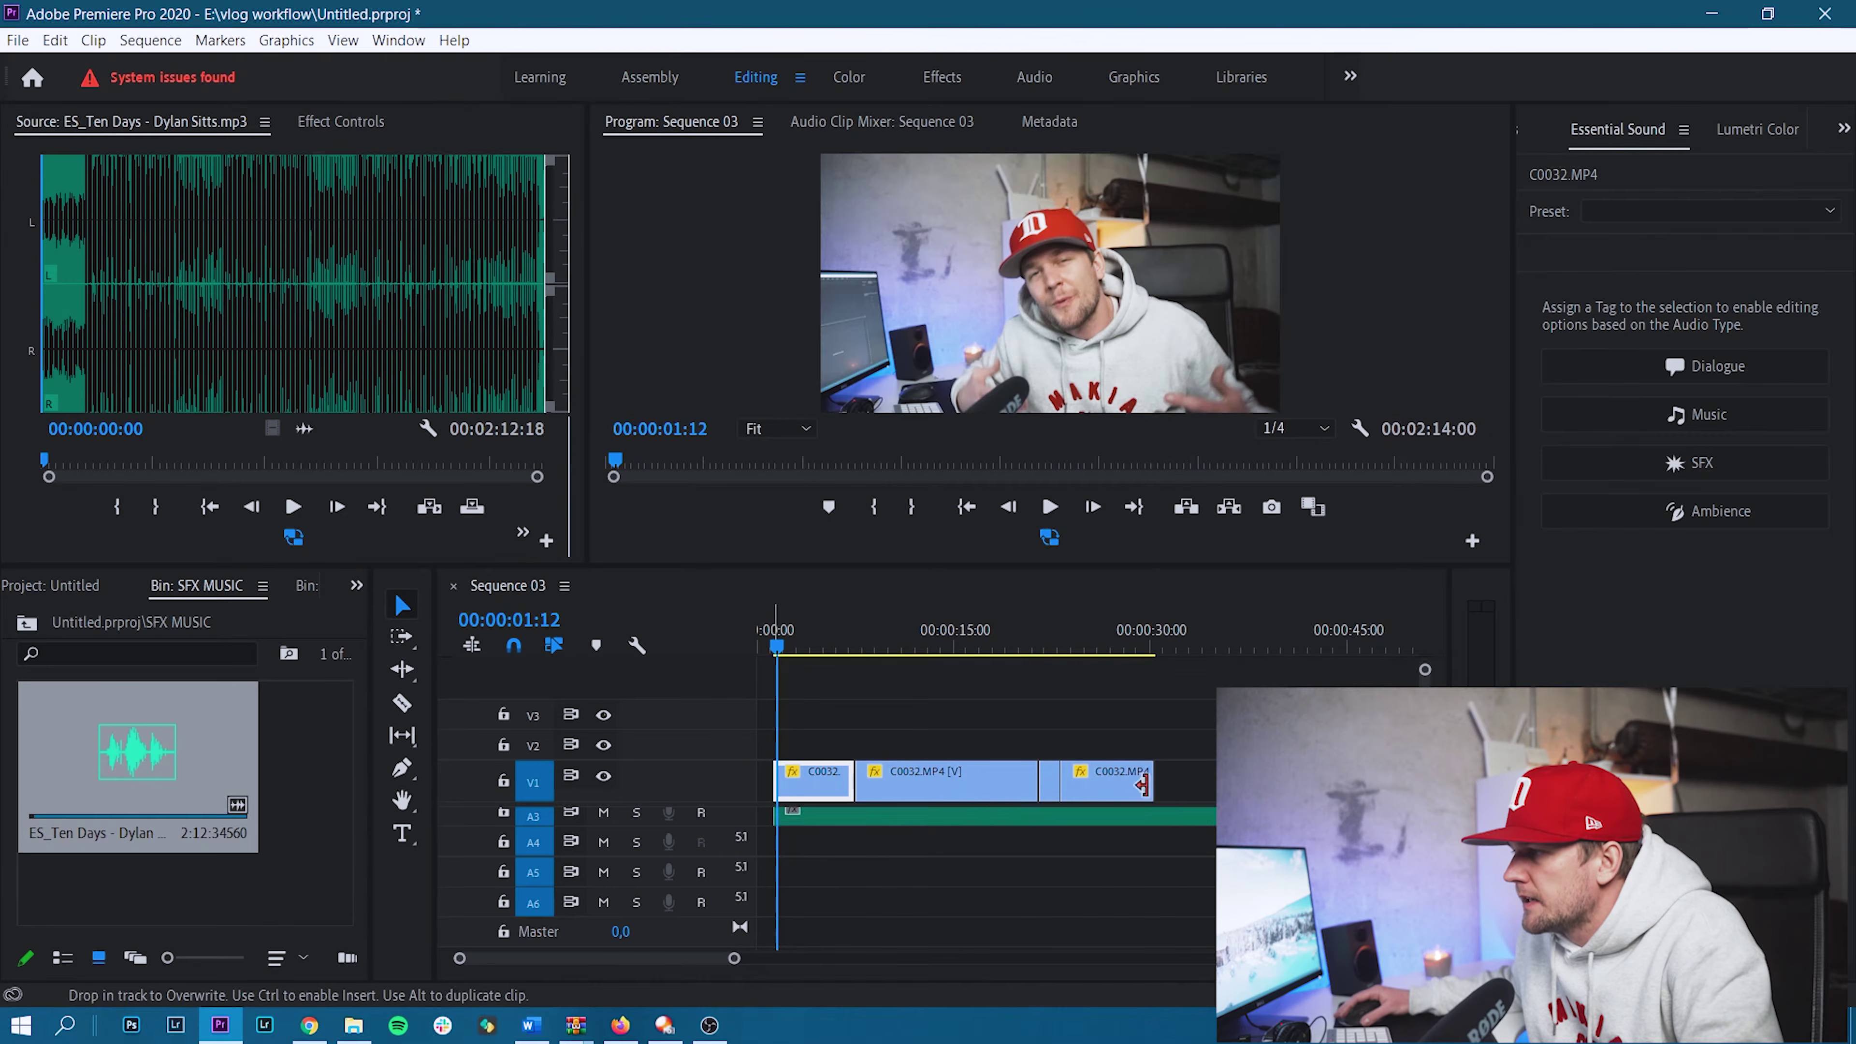
scroll(804, 862, "up", 3)
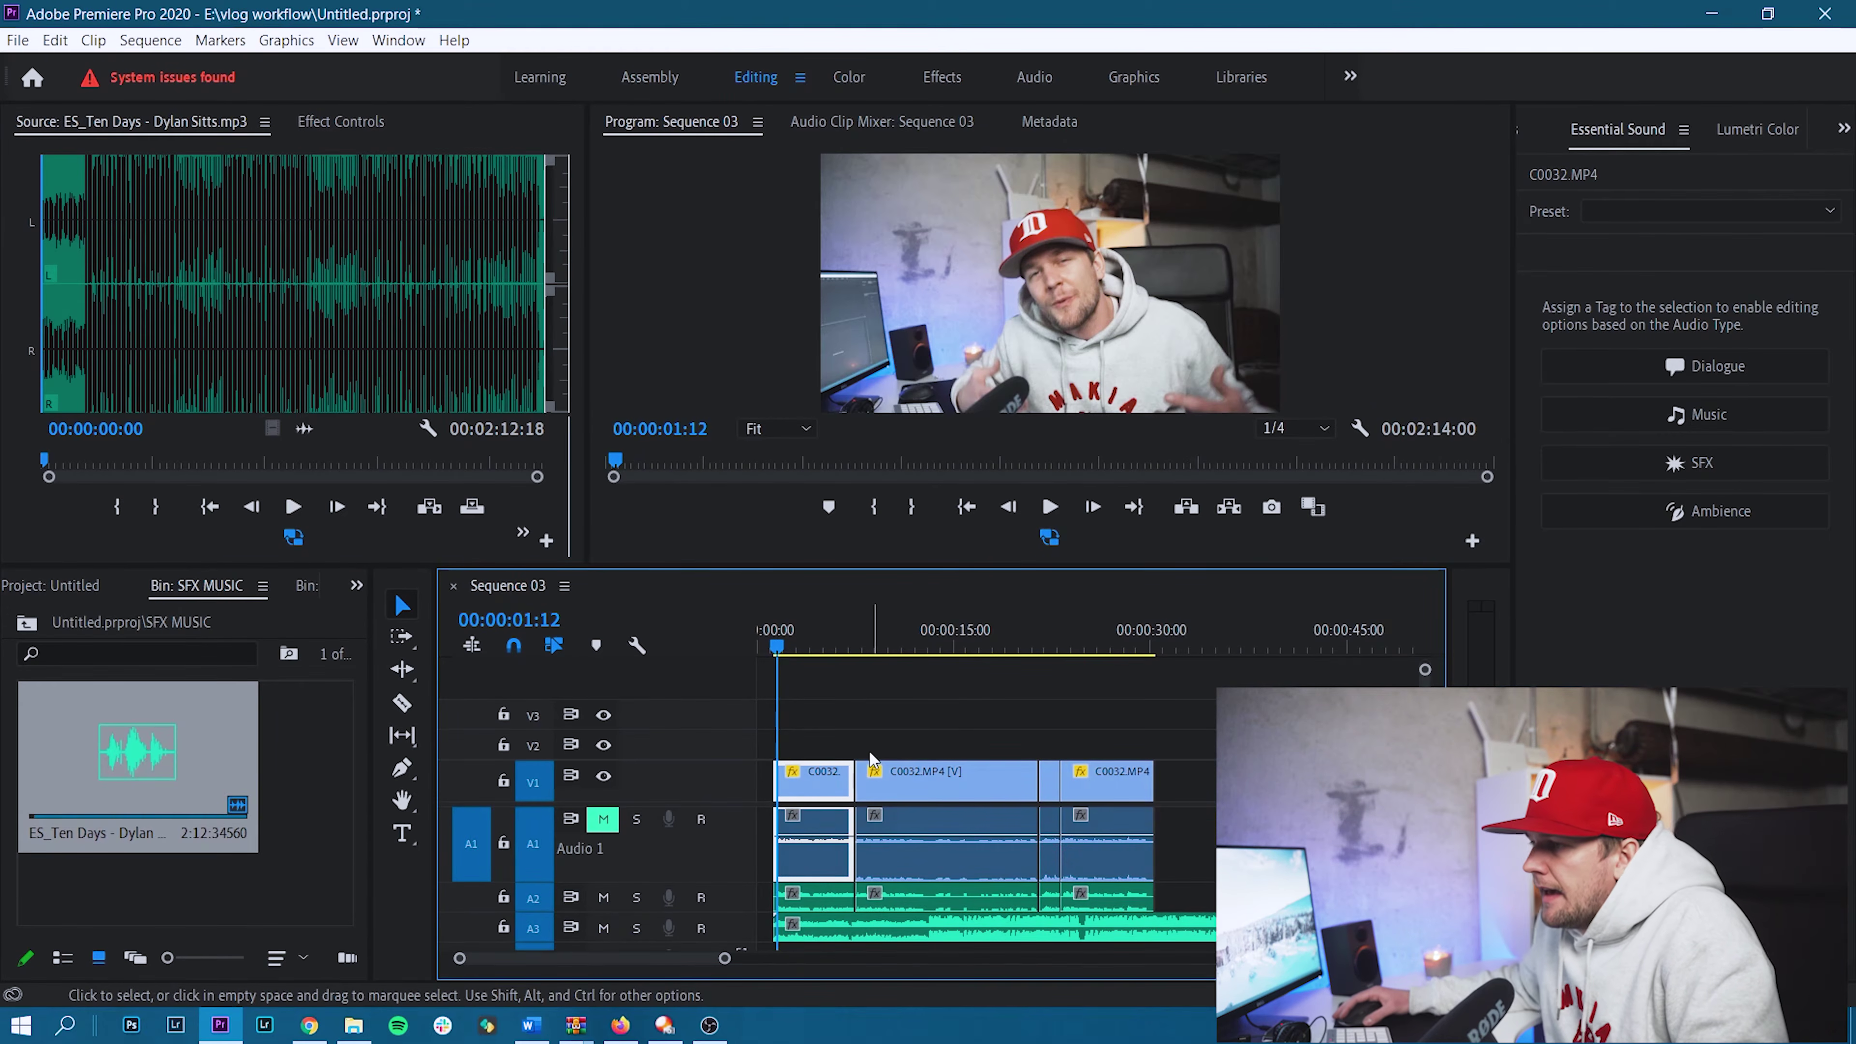
left_click(800, 930)
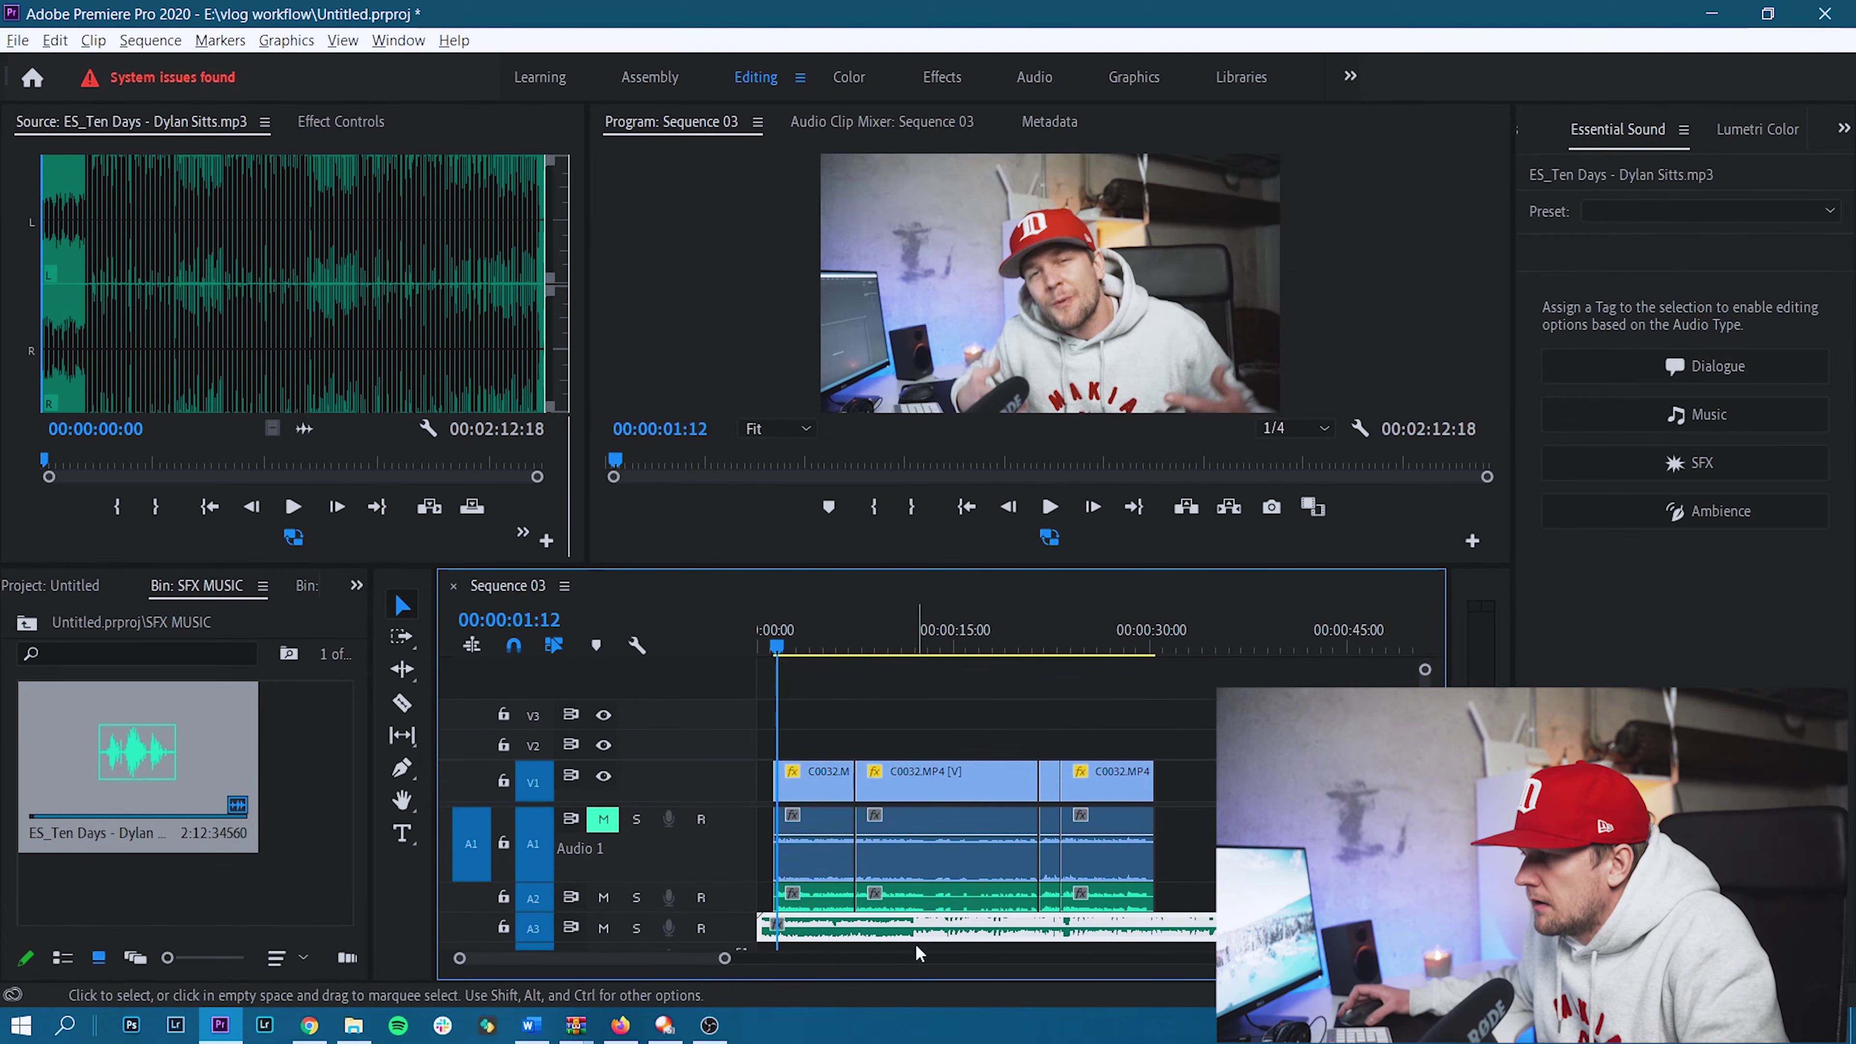
Move all the camera and voice clips along the timeline so they start at about 12 seconds, leaving the music in place.
left_click_drag(839, 731, 1088, 906)
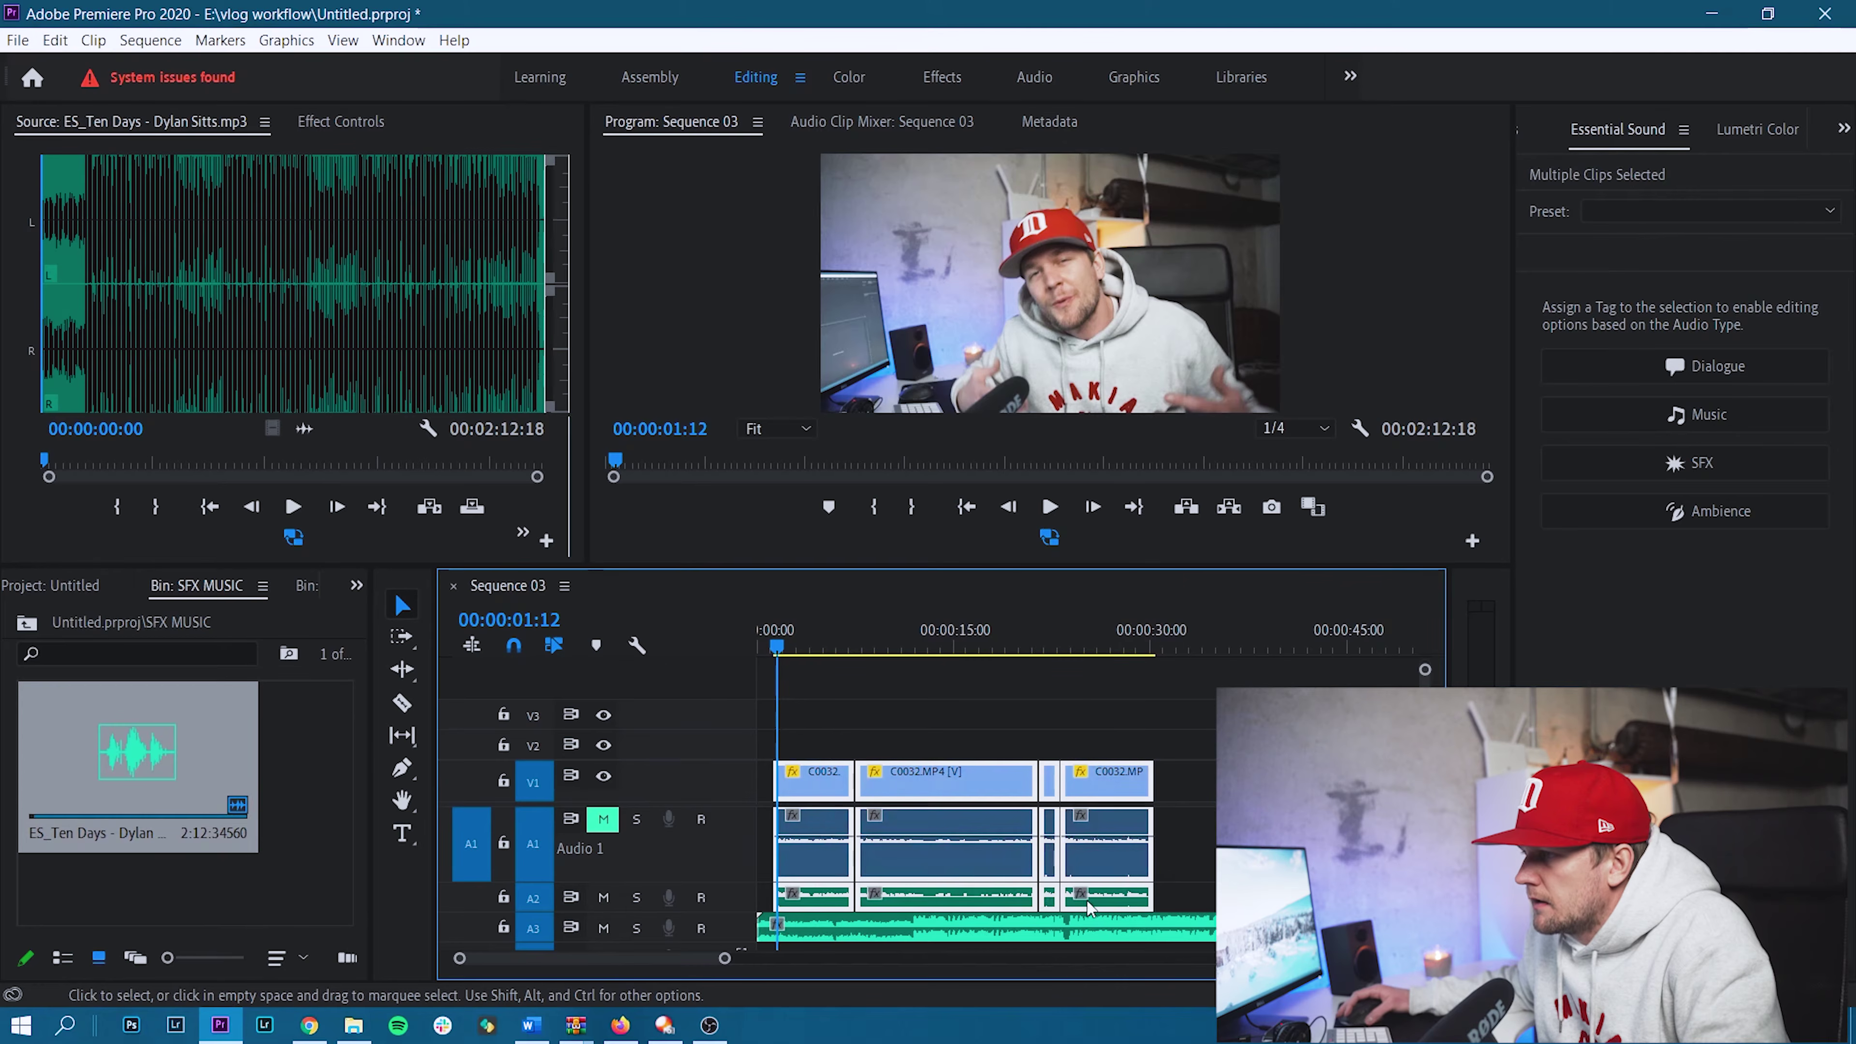
left_click_drag(972, 881, 1105, 876)
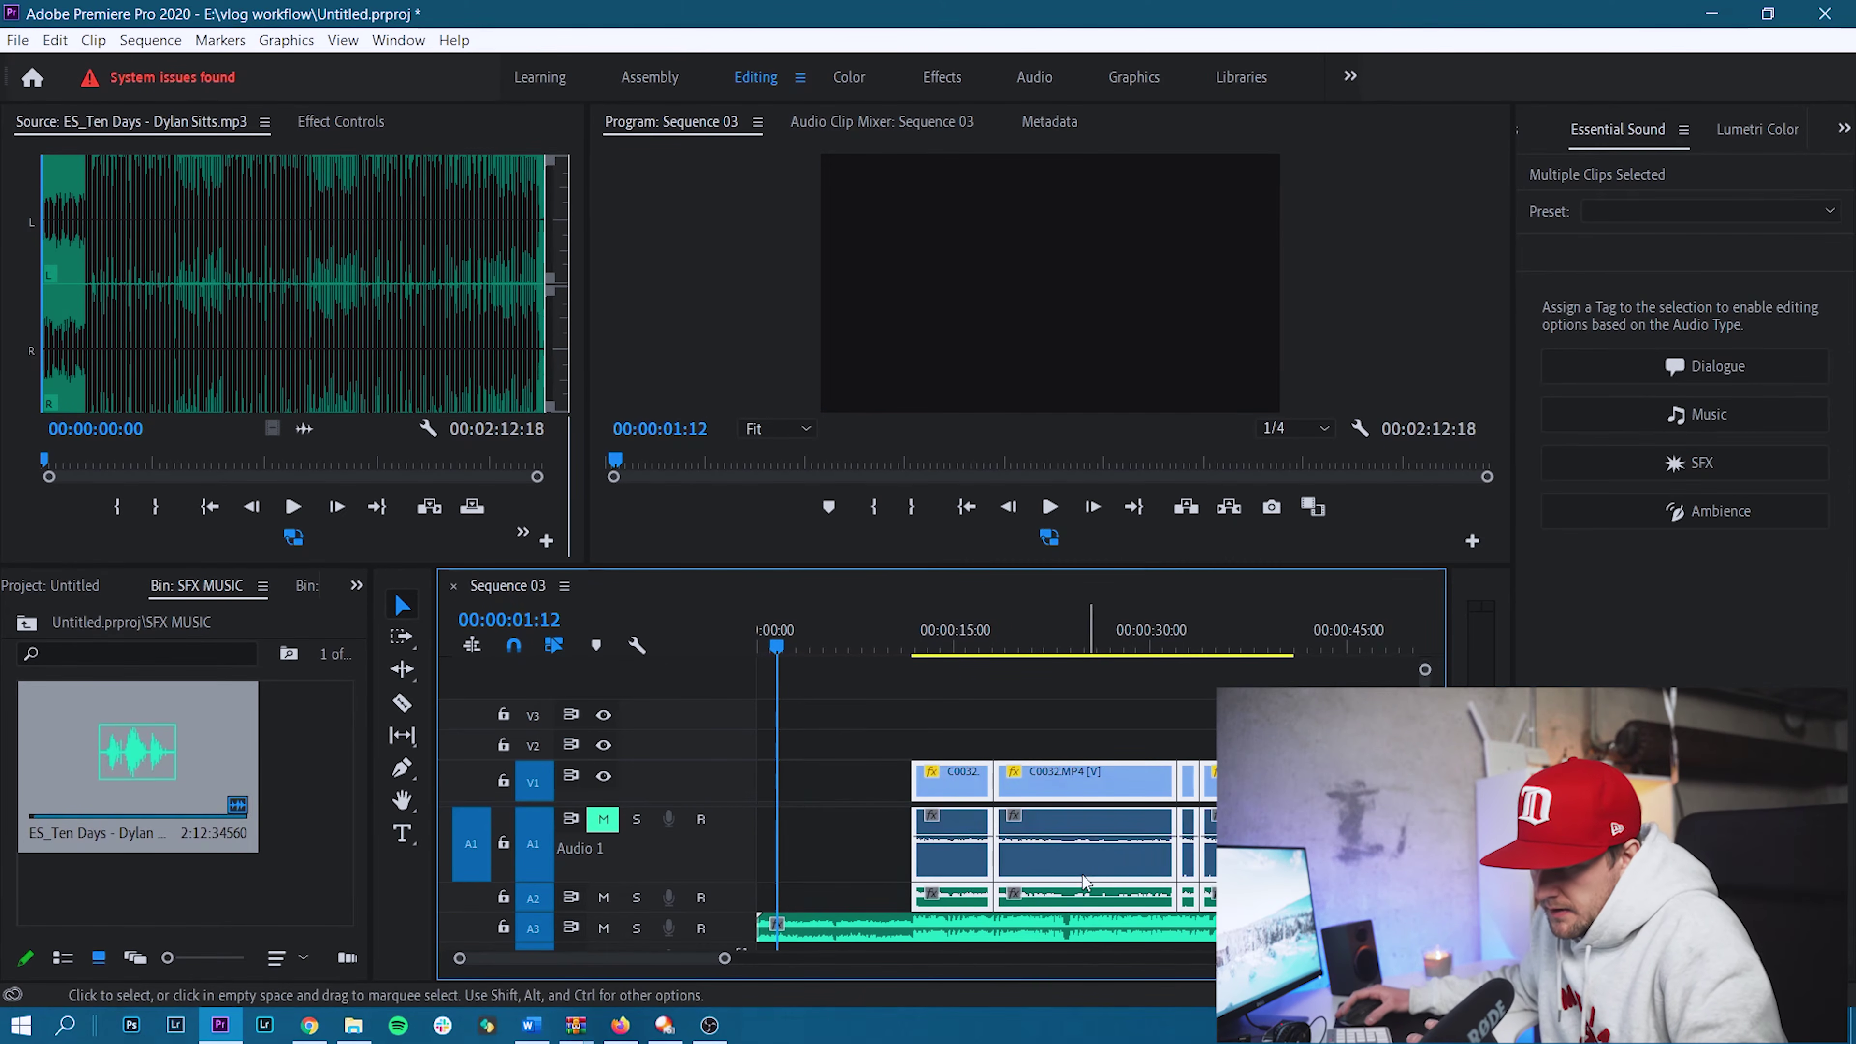
scroll(909, 932, "up", 2)
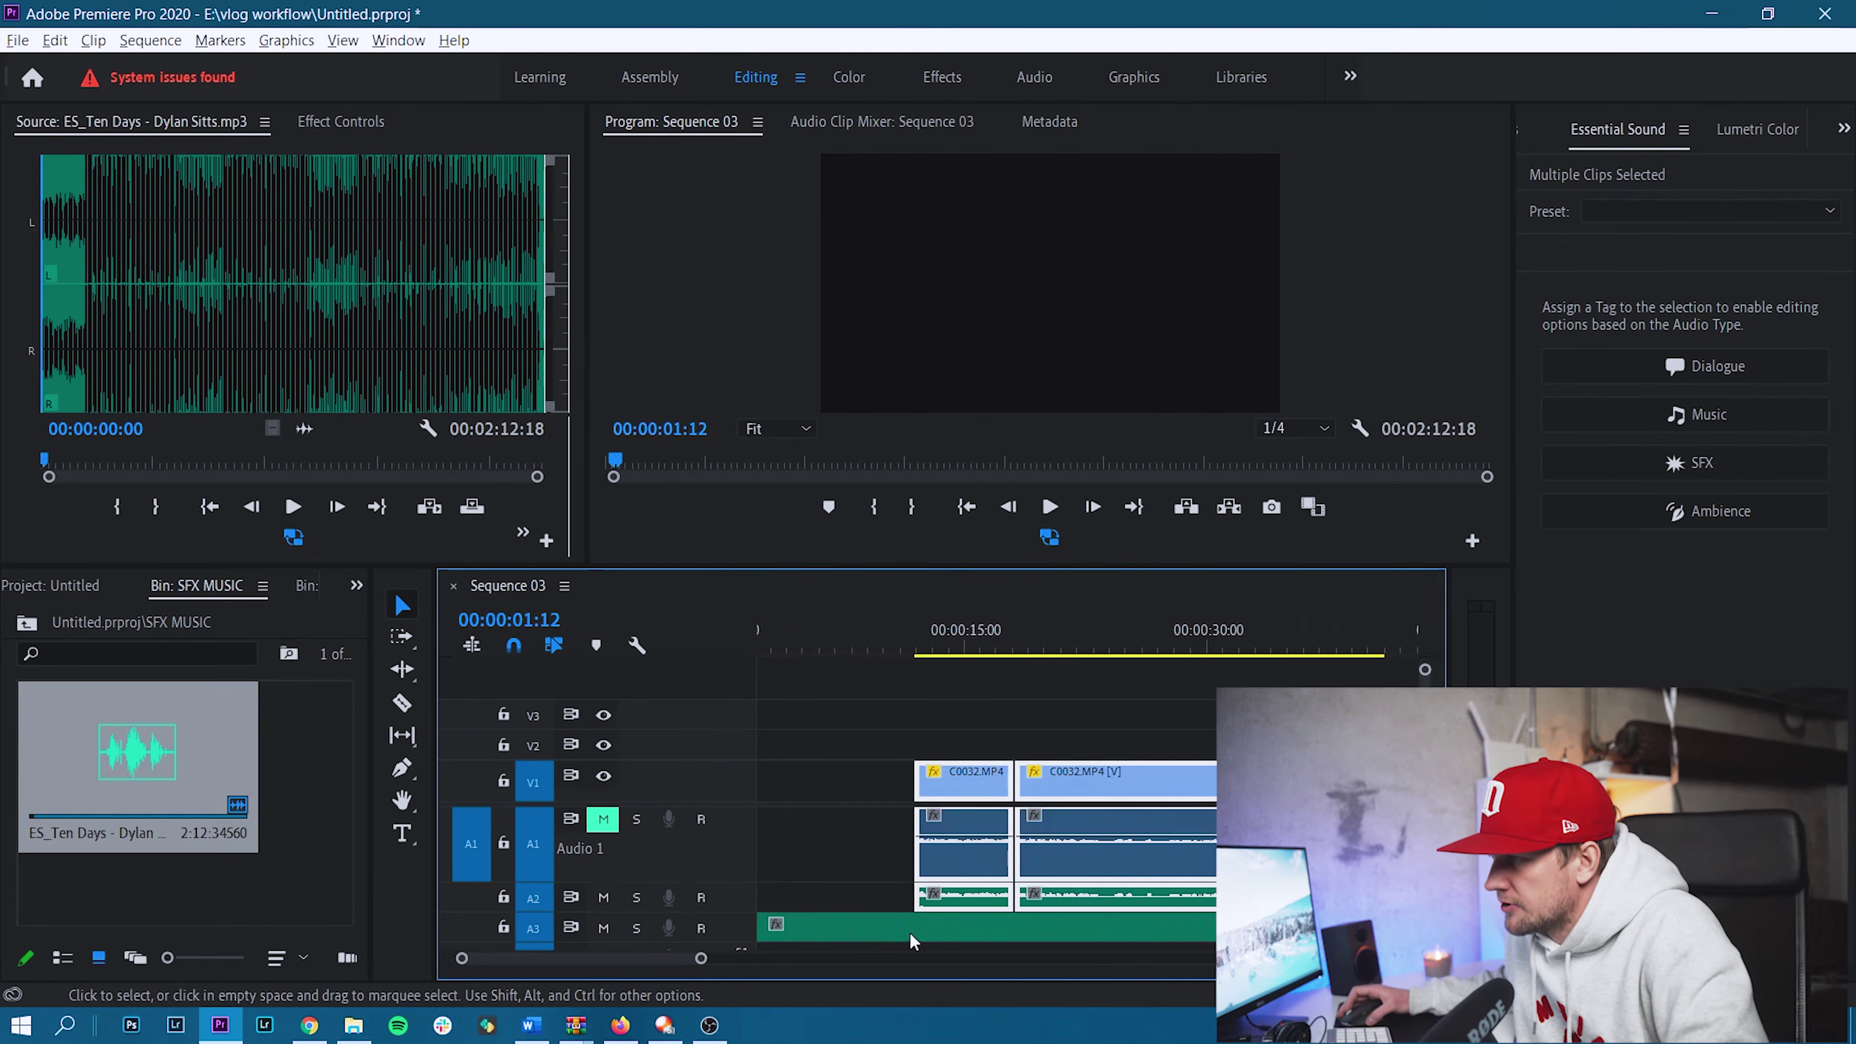
scroll(922, 933, "up", 4)
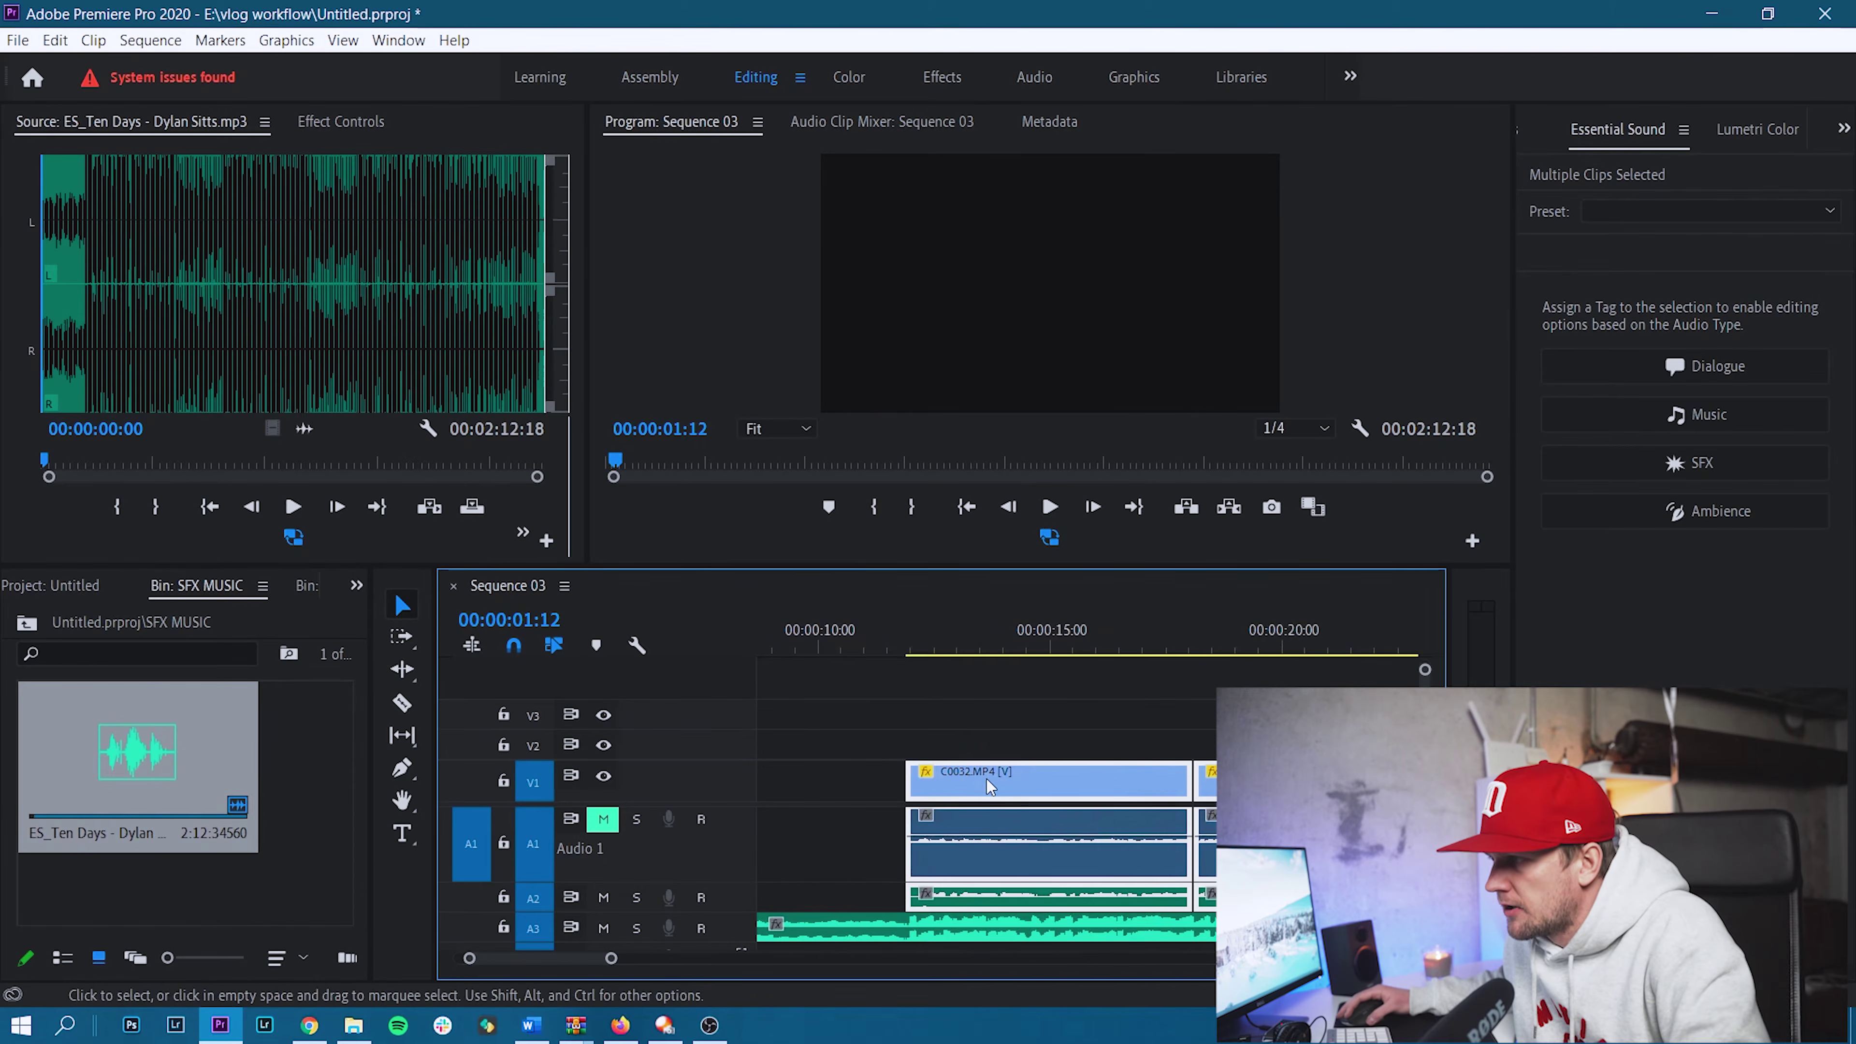
left_click_drag(1049, 785, 1052, 782)
scroll(879, 849, "down", 4)
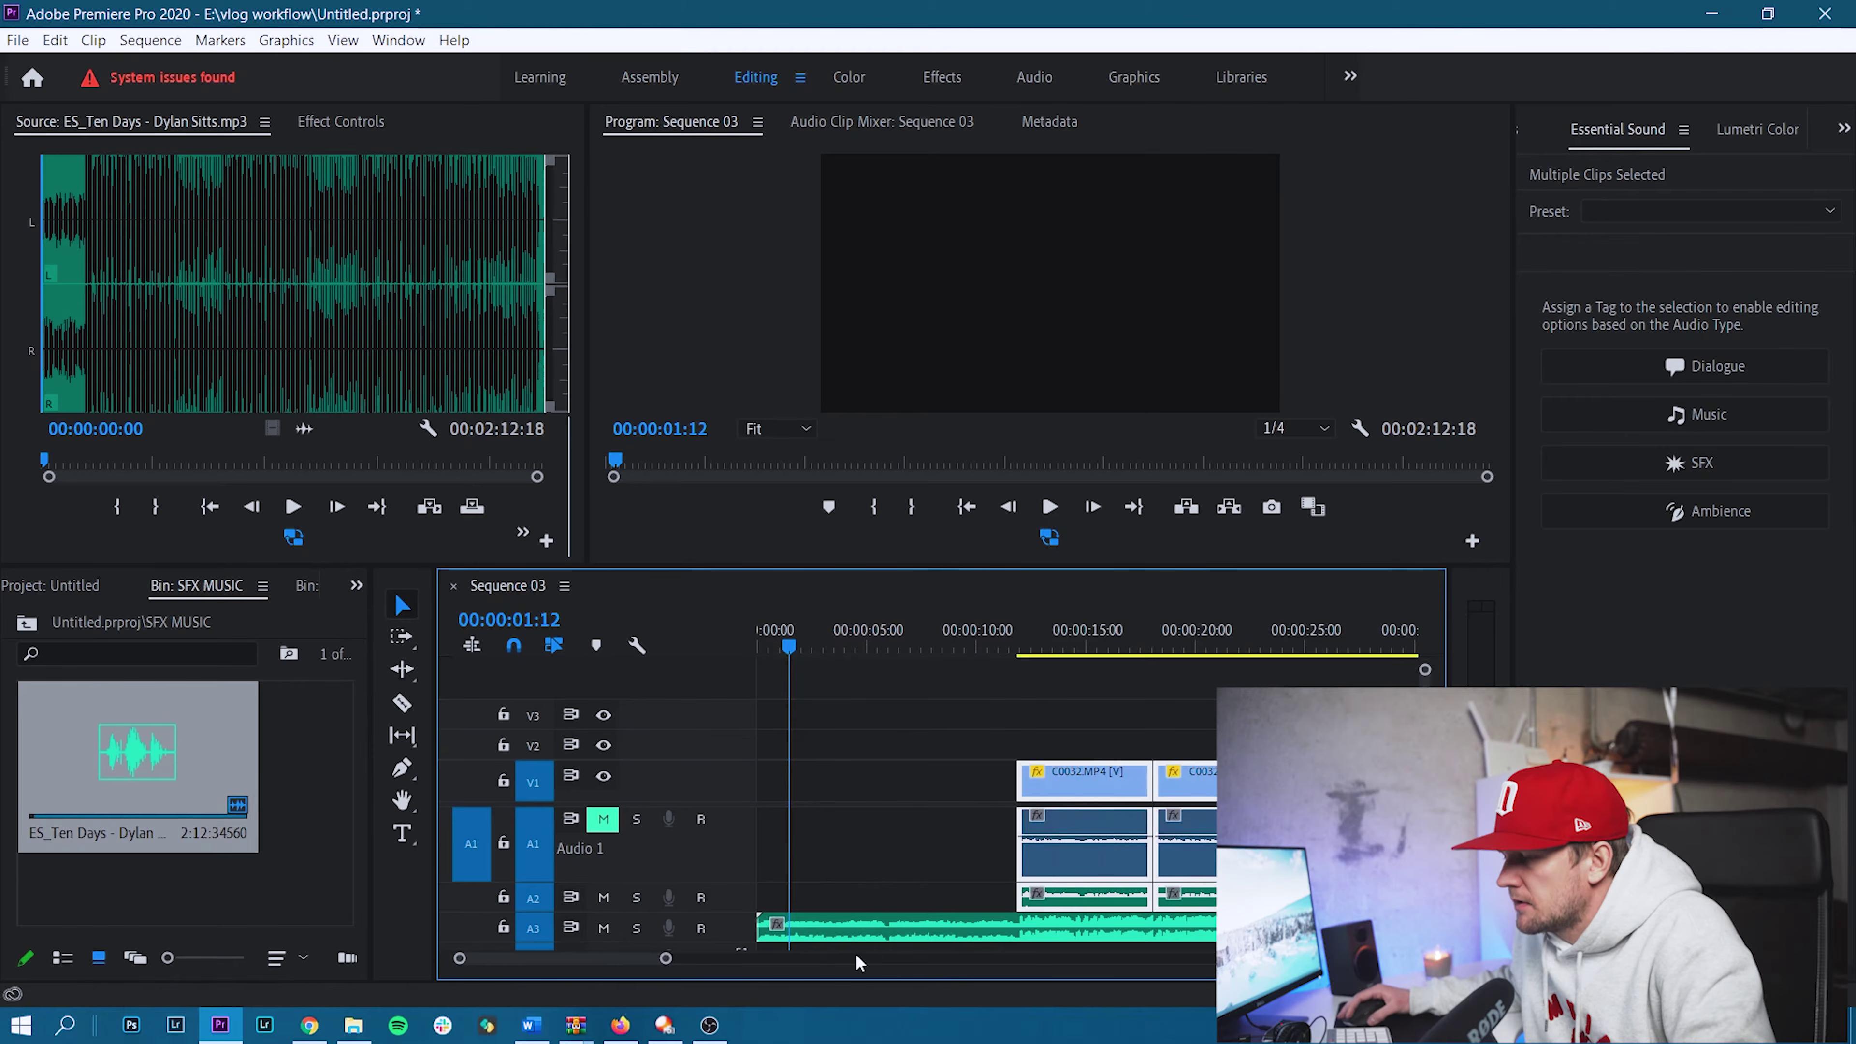
Play the music intro and trim the start of the Ten Days clip to about 6.5 seconds on the timeline.
key("space")
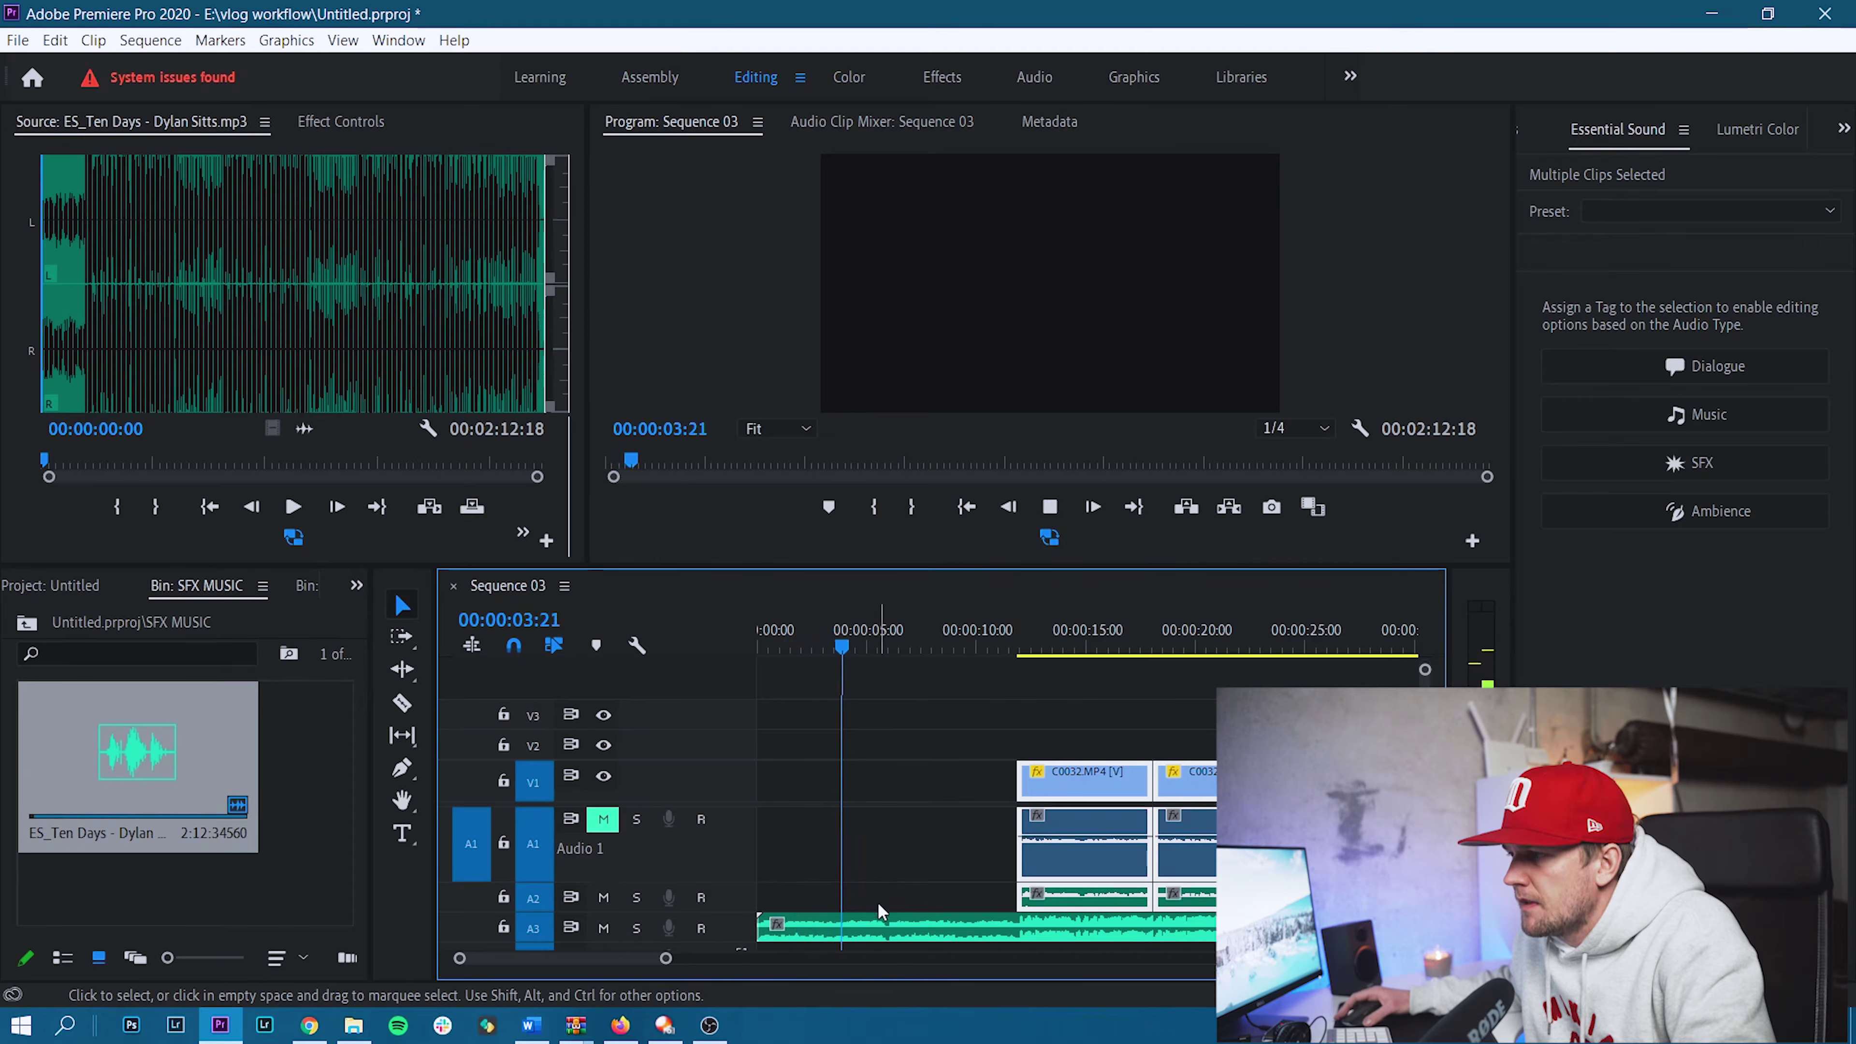
key("c")
key("space")
key("v")
left_click(803, 930)
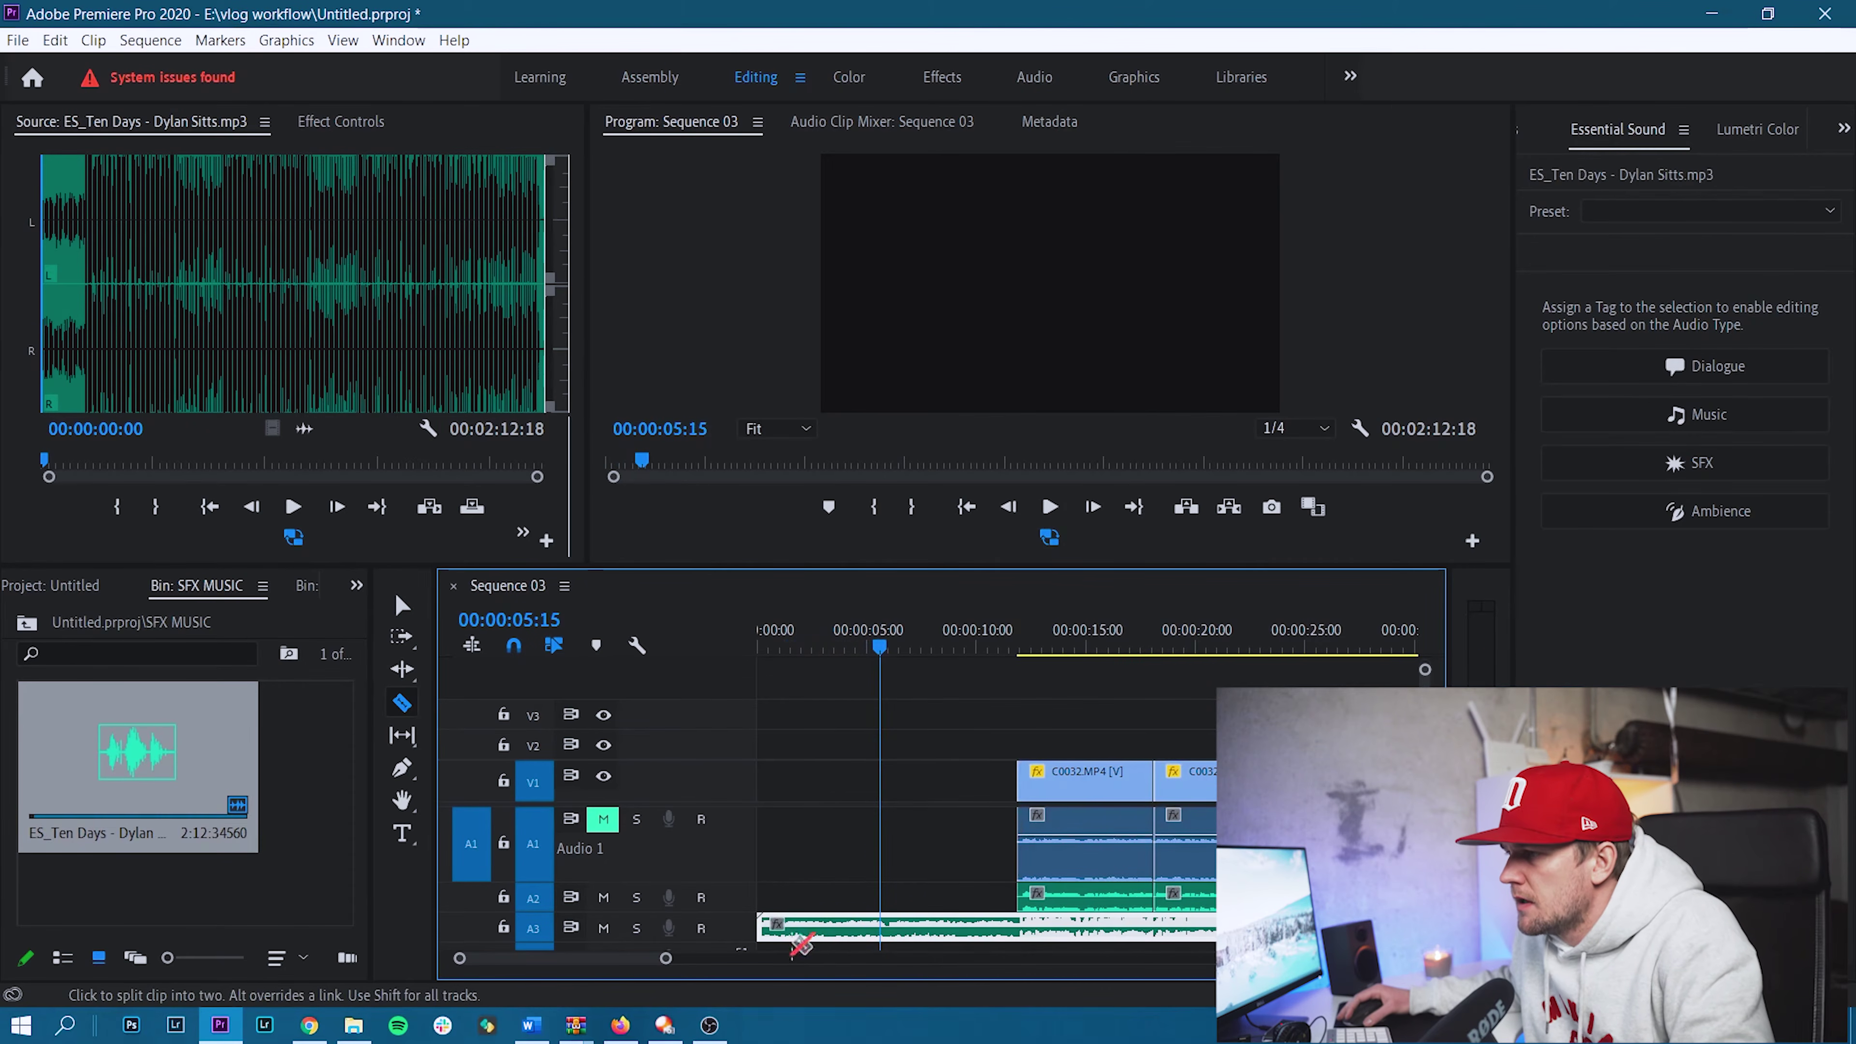
left_click_drag(770, 927, 875, 943)
key("=")
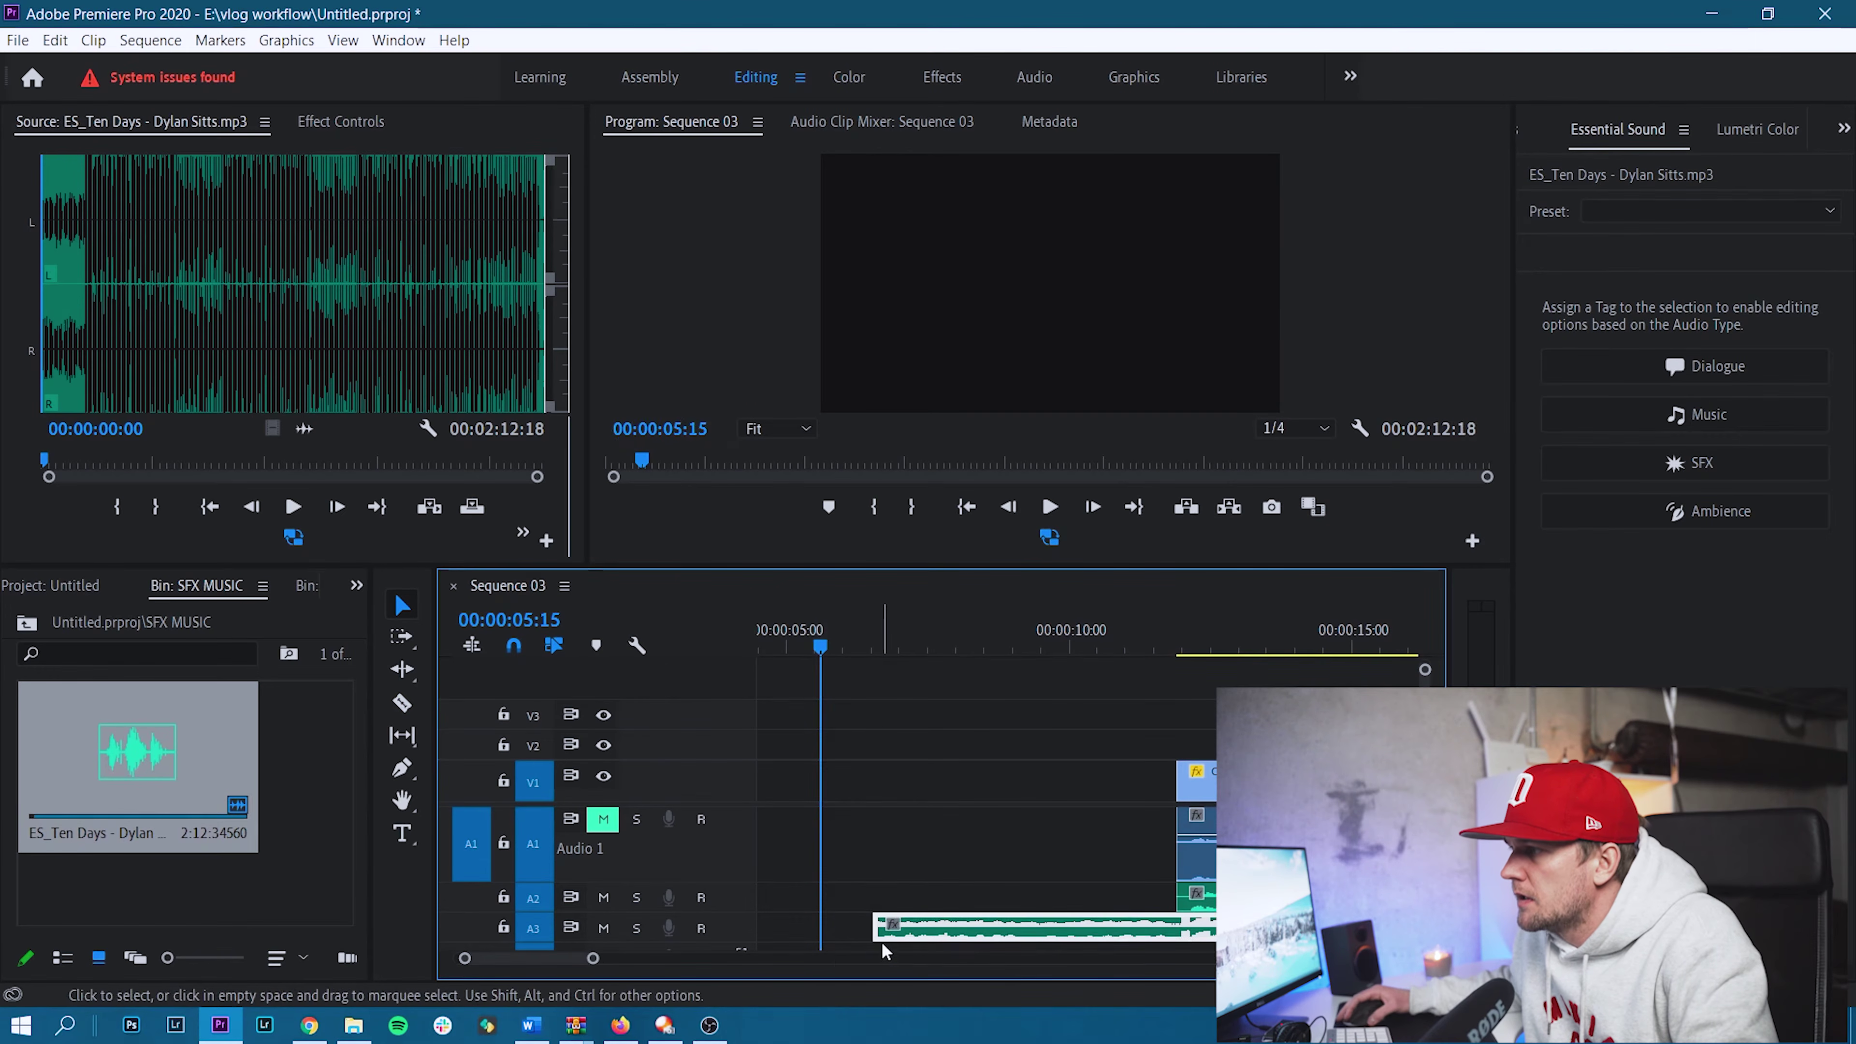
Select all the camera and voice clips on V1, A1 and A2, leaving the music clip out.
left_click(966, 855)
scroll(1015, 887, "down", 4)
scroll(1059, 882, "down", 3)
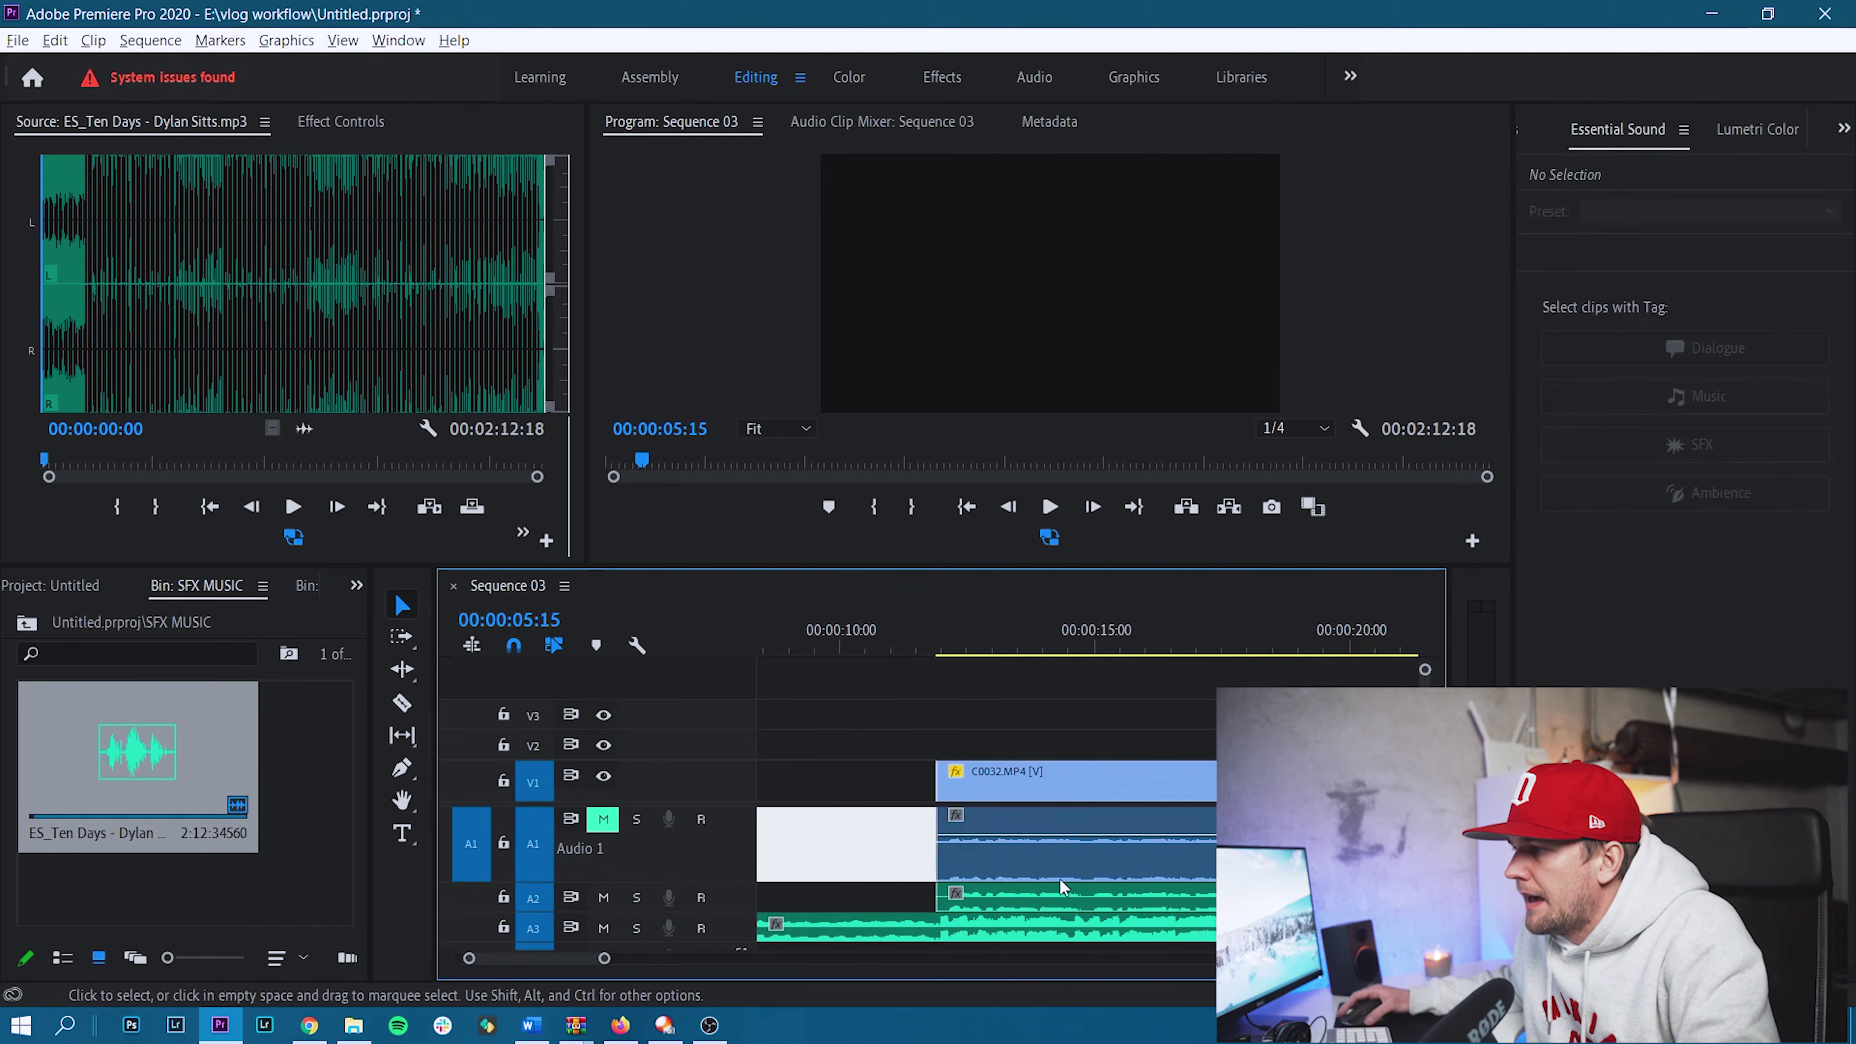
scroll(1089, 840, "down", 3)
scroll(1023, 840, "down", 5)
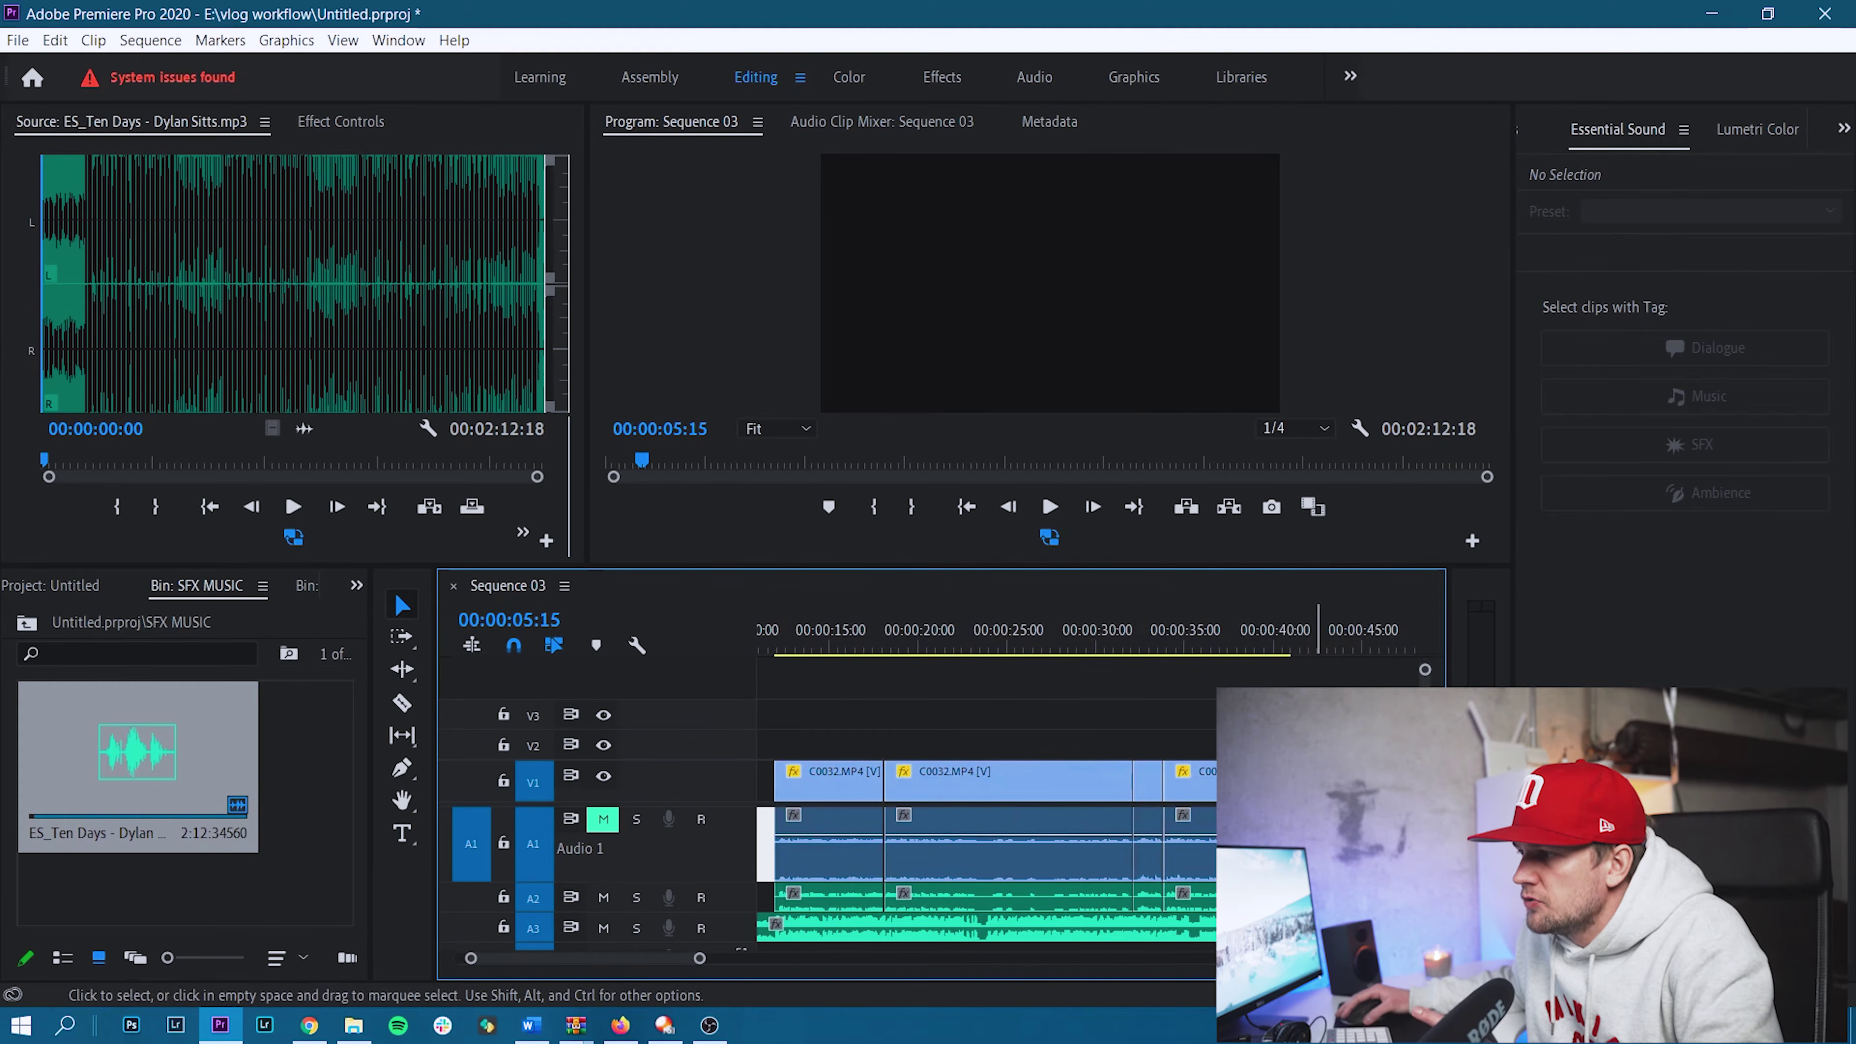
left_click_drag(1205, 905, 812, 871)
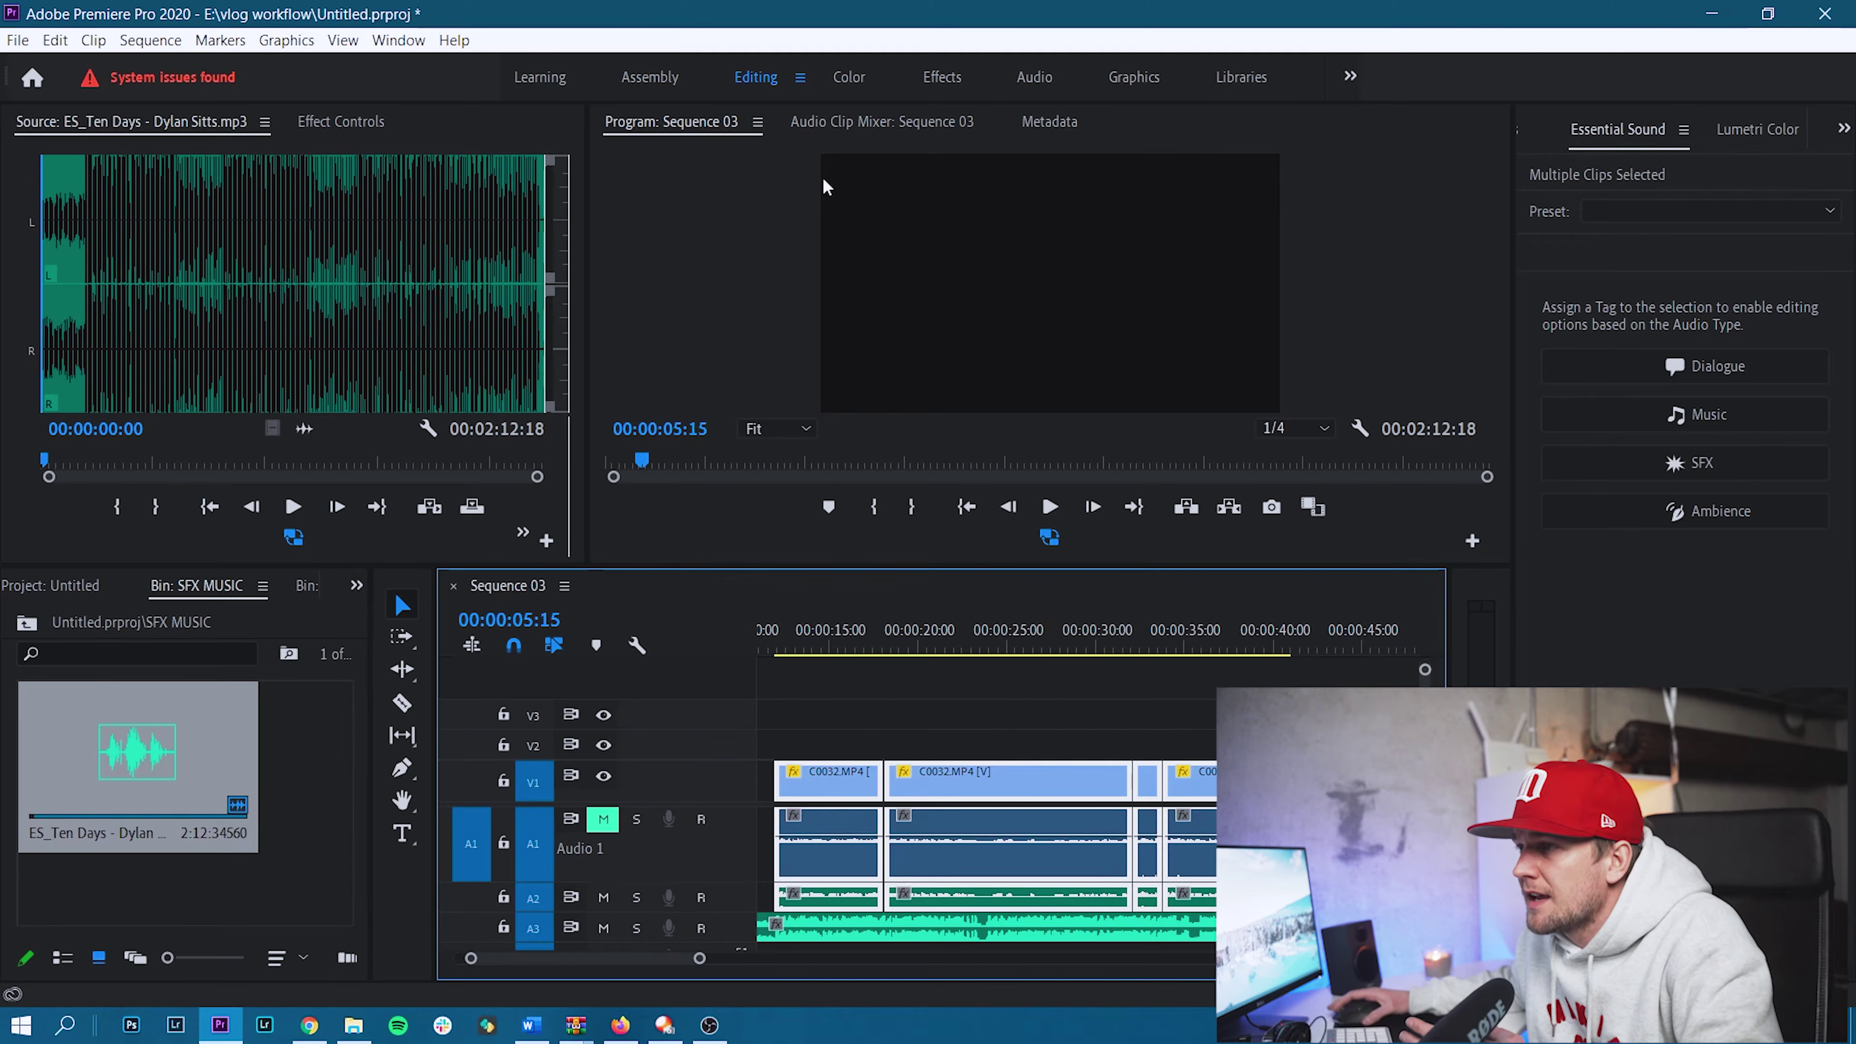
Tag the selected clips as Dialogue in Essential Sound and auto-match their loudness.
left_click(400, 41)
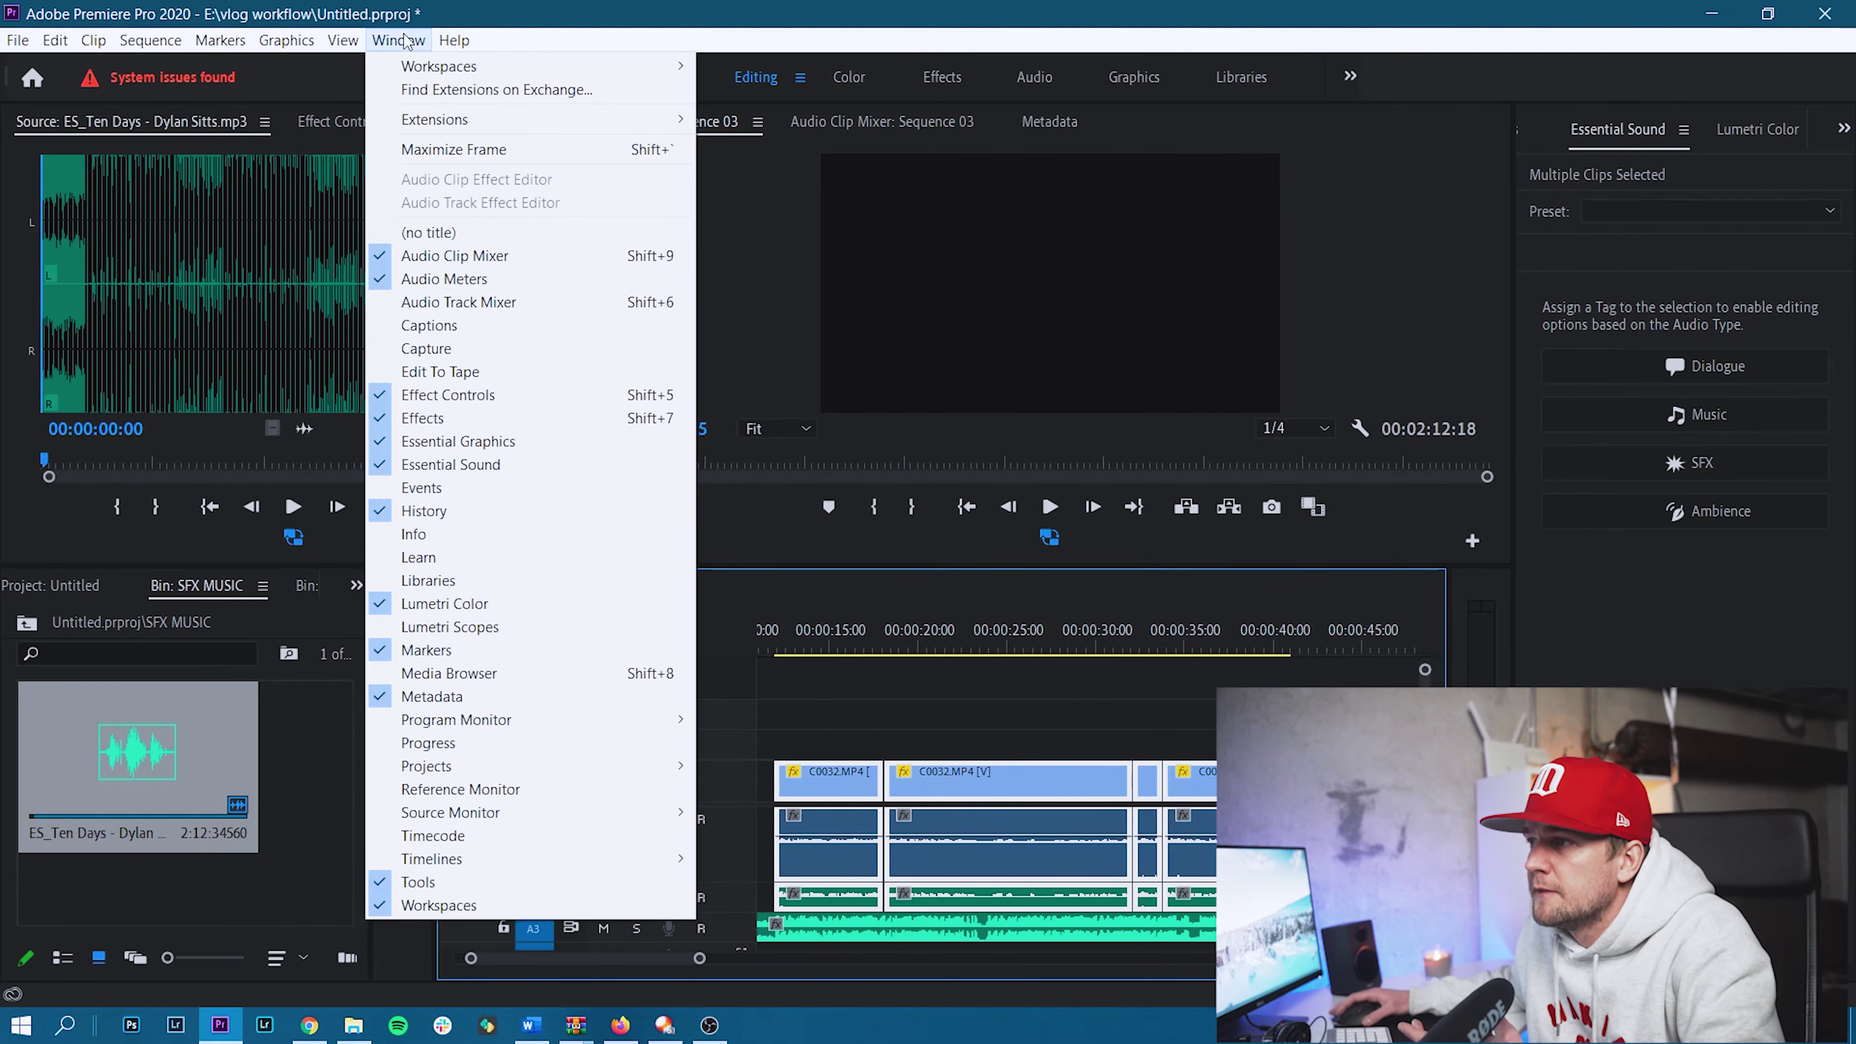
left_click(404, 41)
left_click(395, 40)
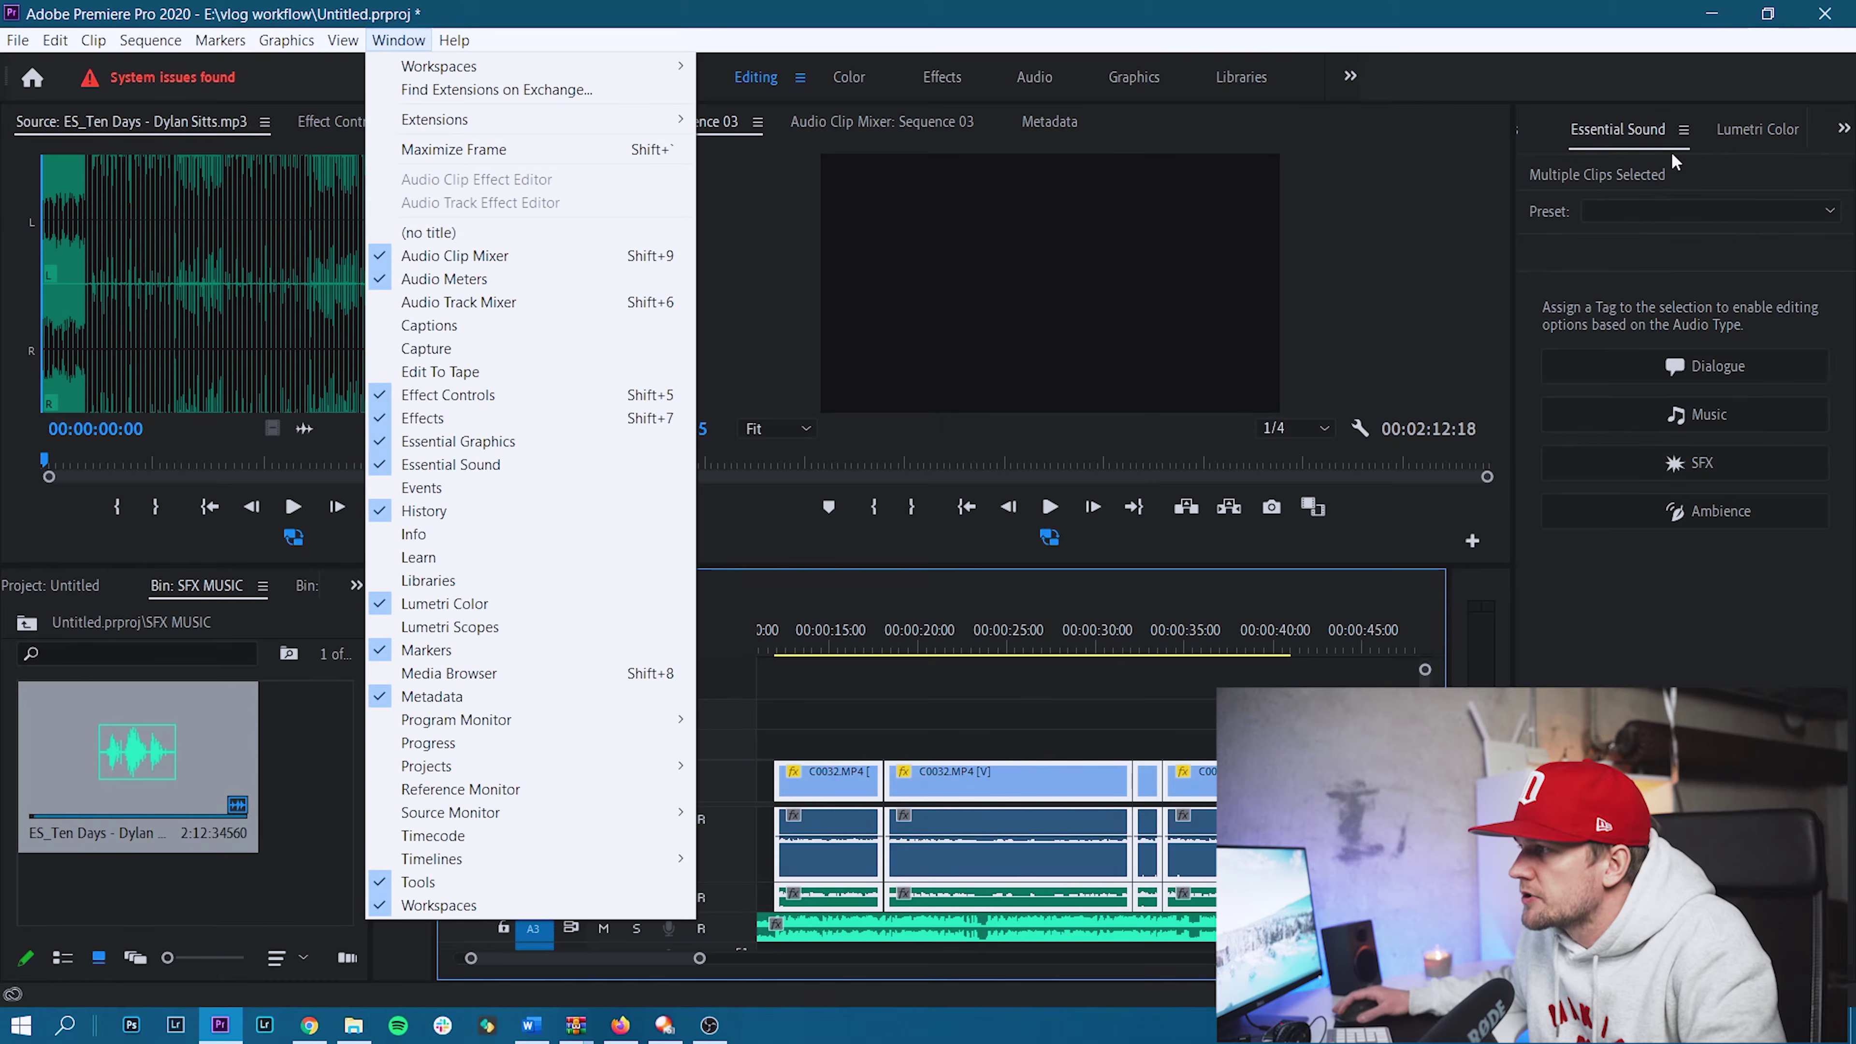
left_click(1666, 335)
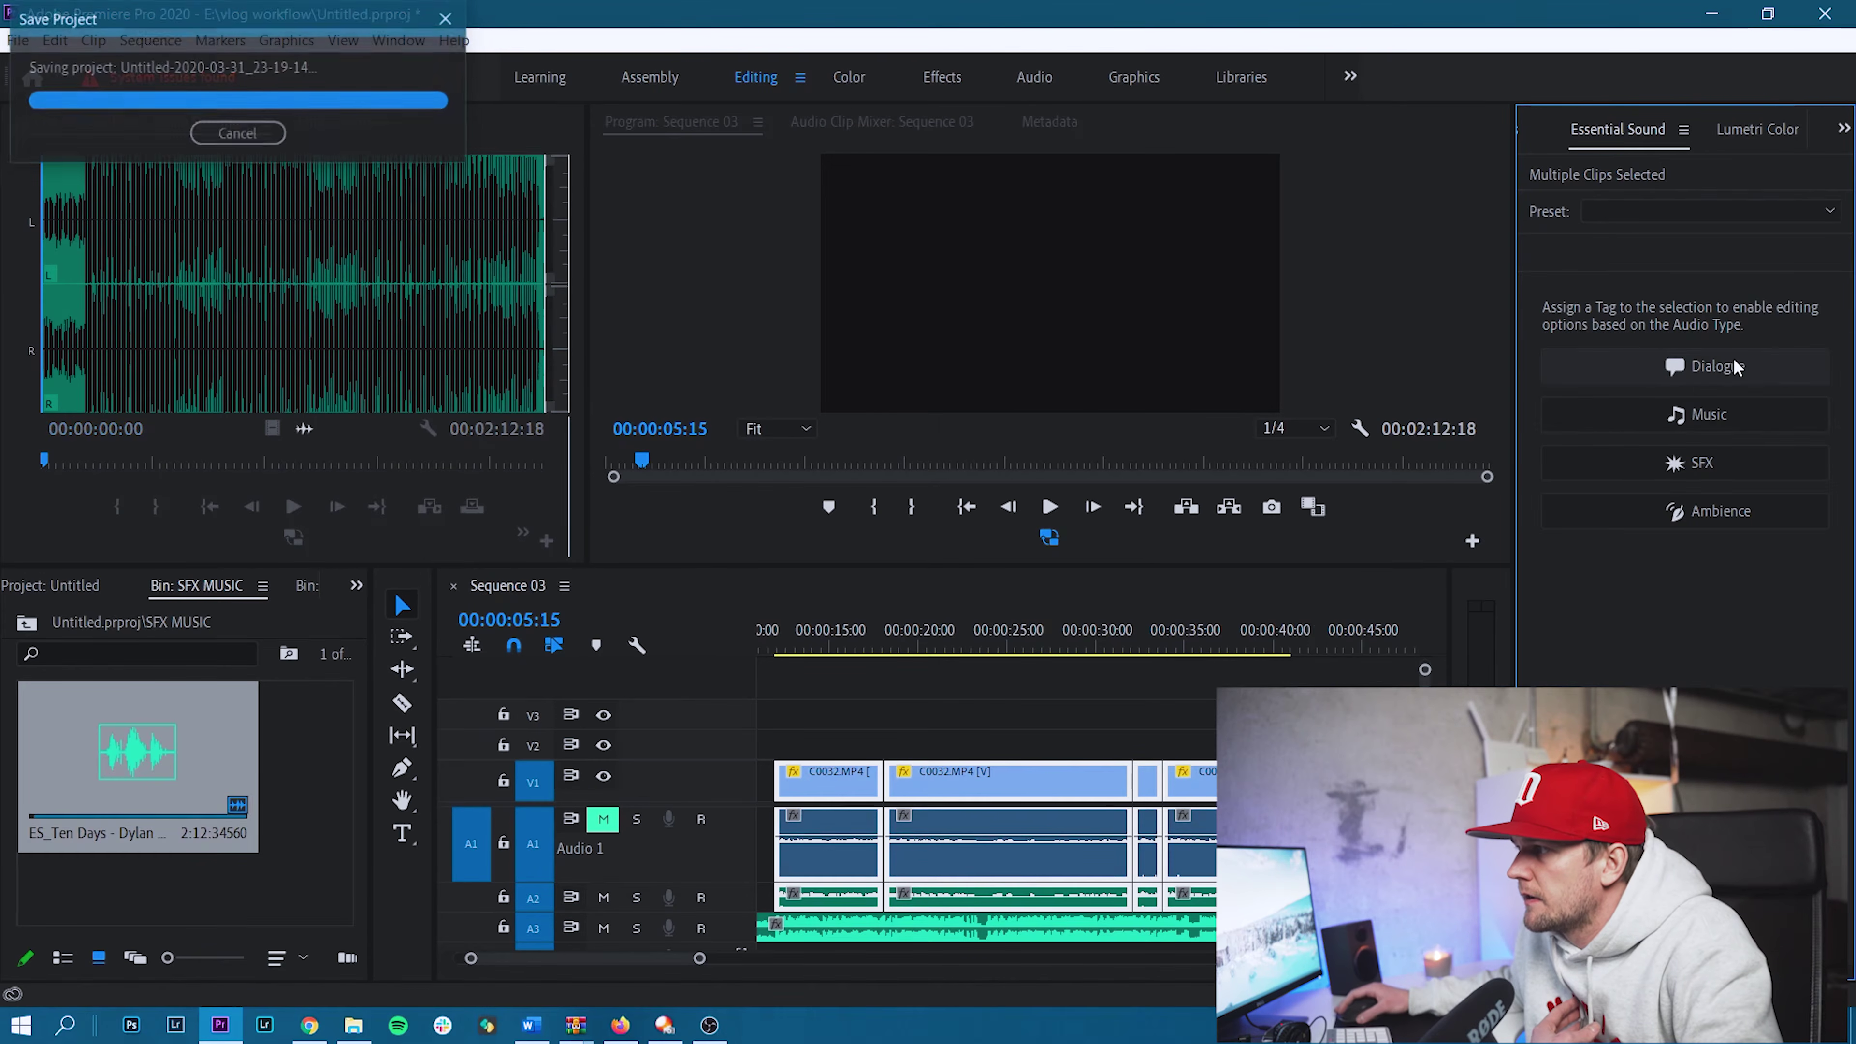
left_click(1717, 366)
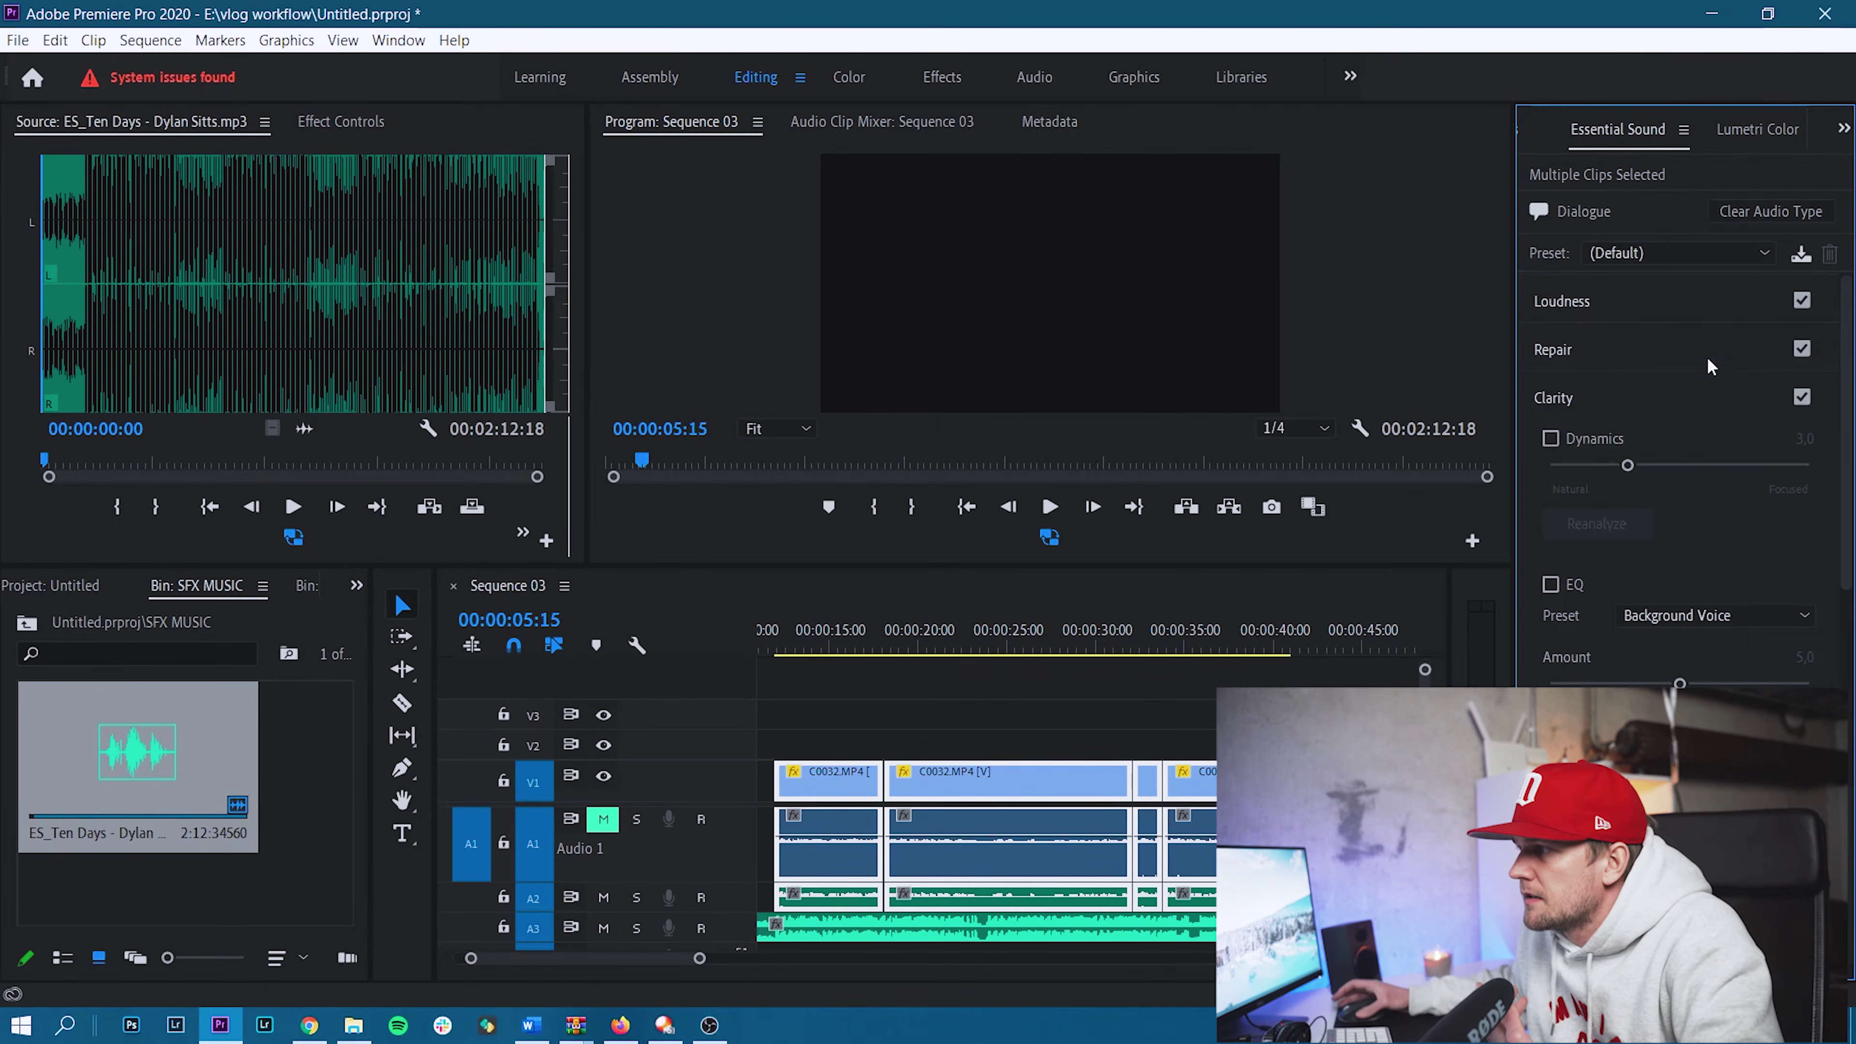
left_click(1617, 296)
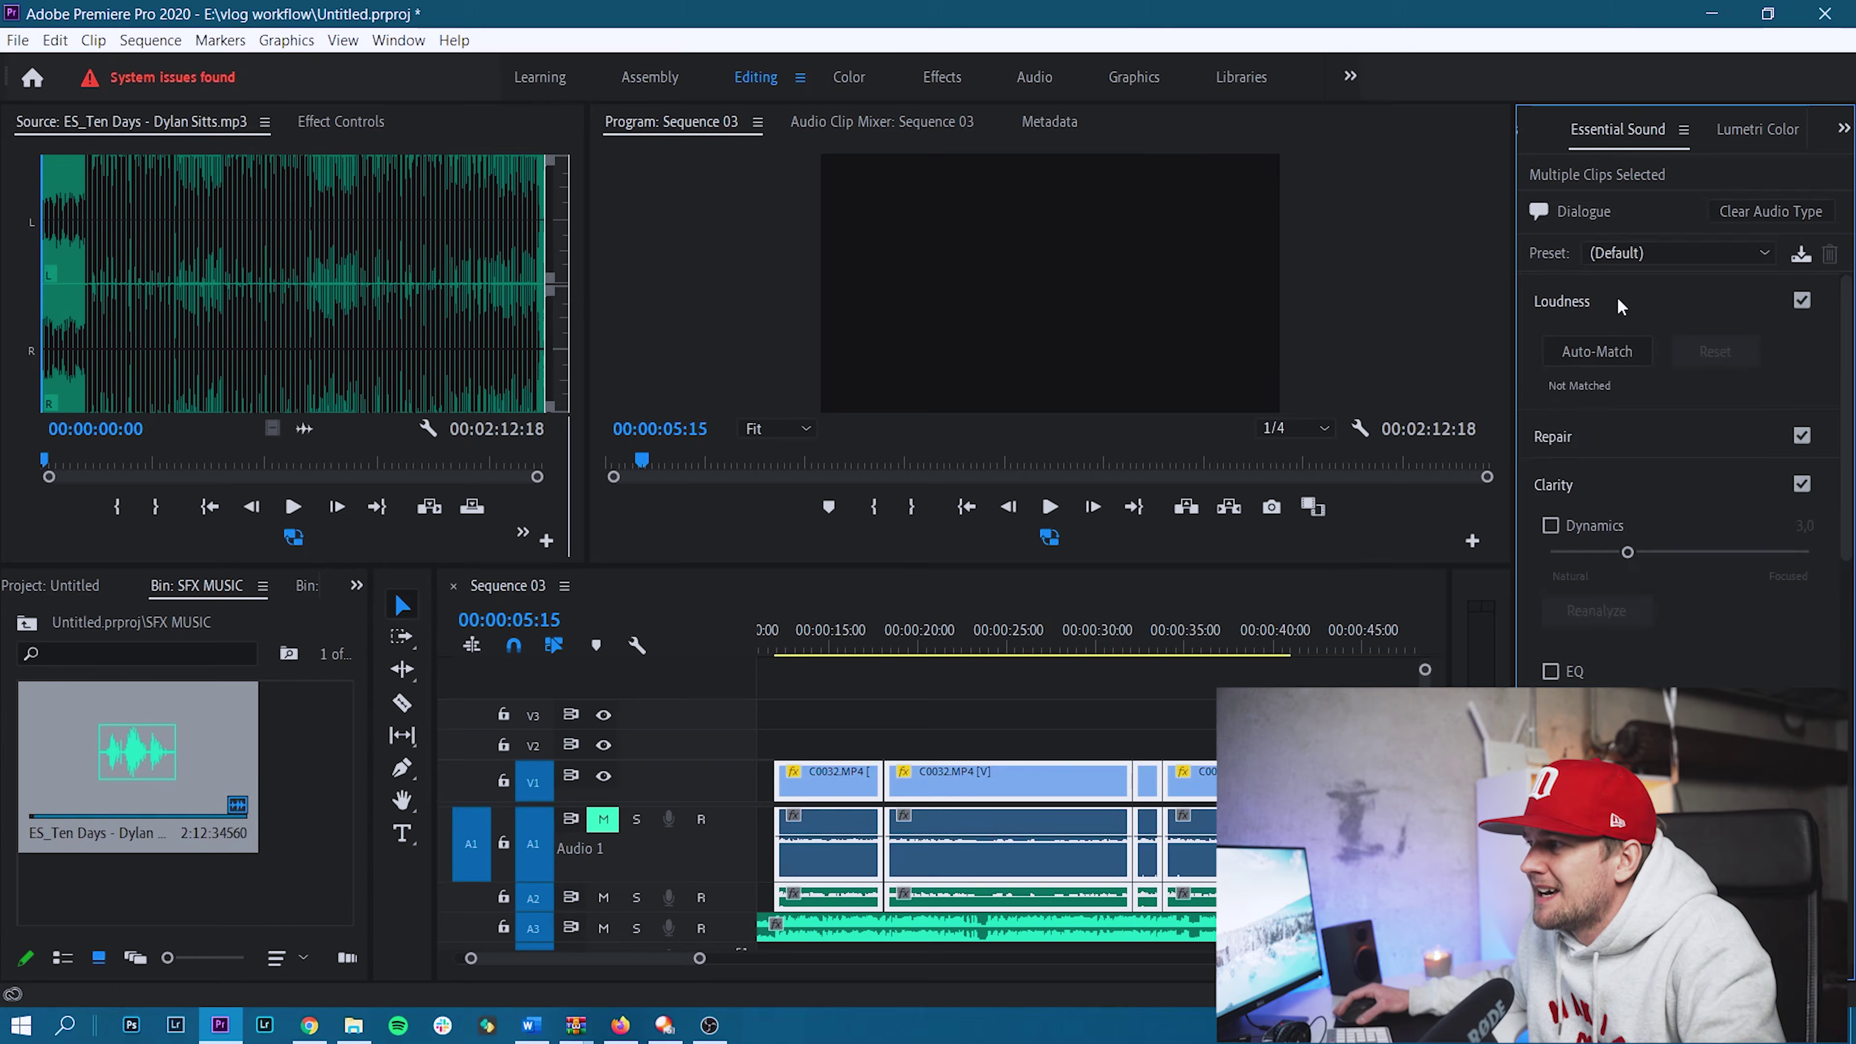
left_click(1623, 357)
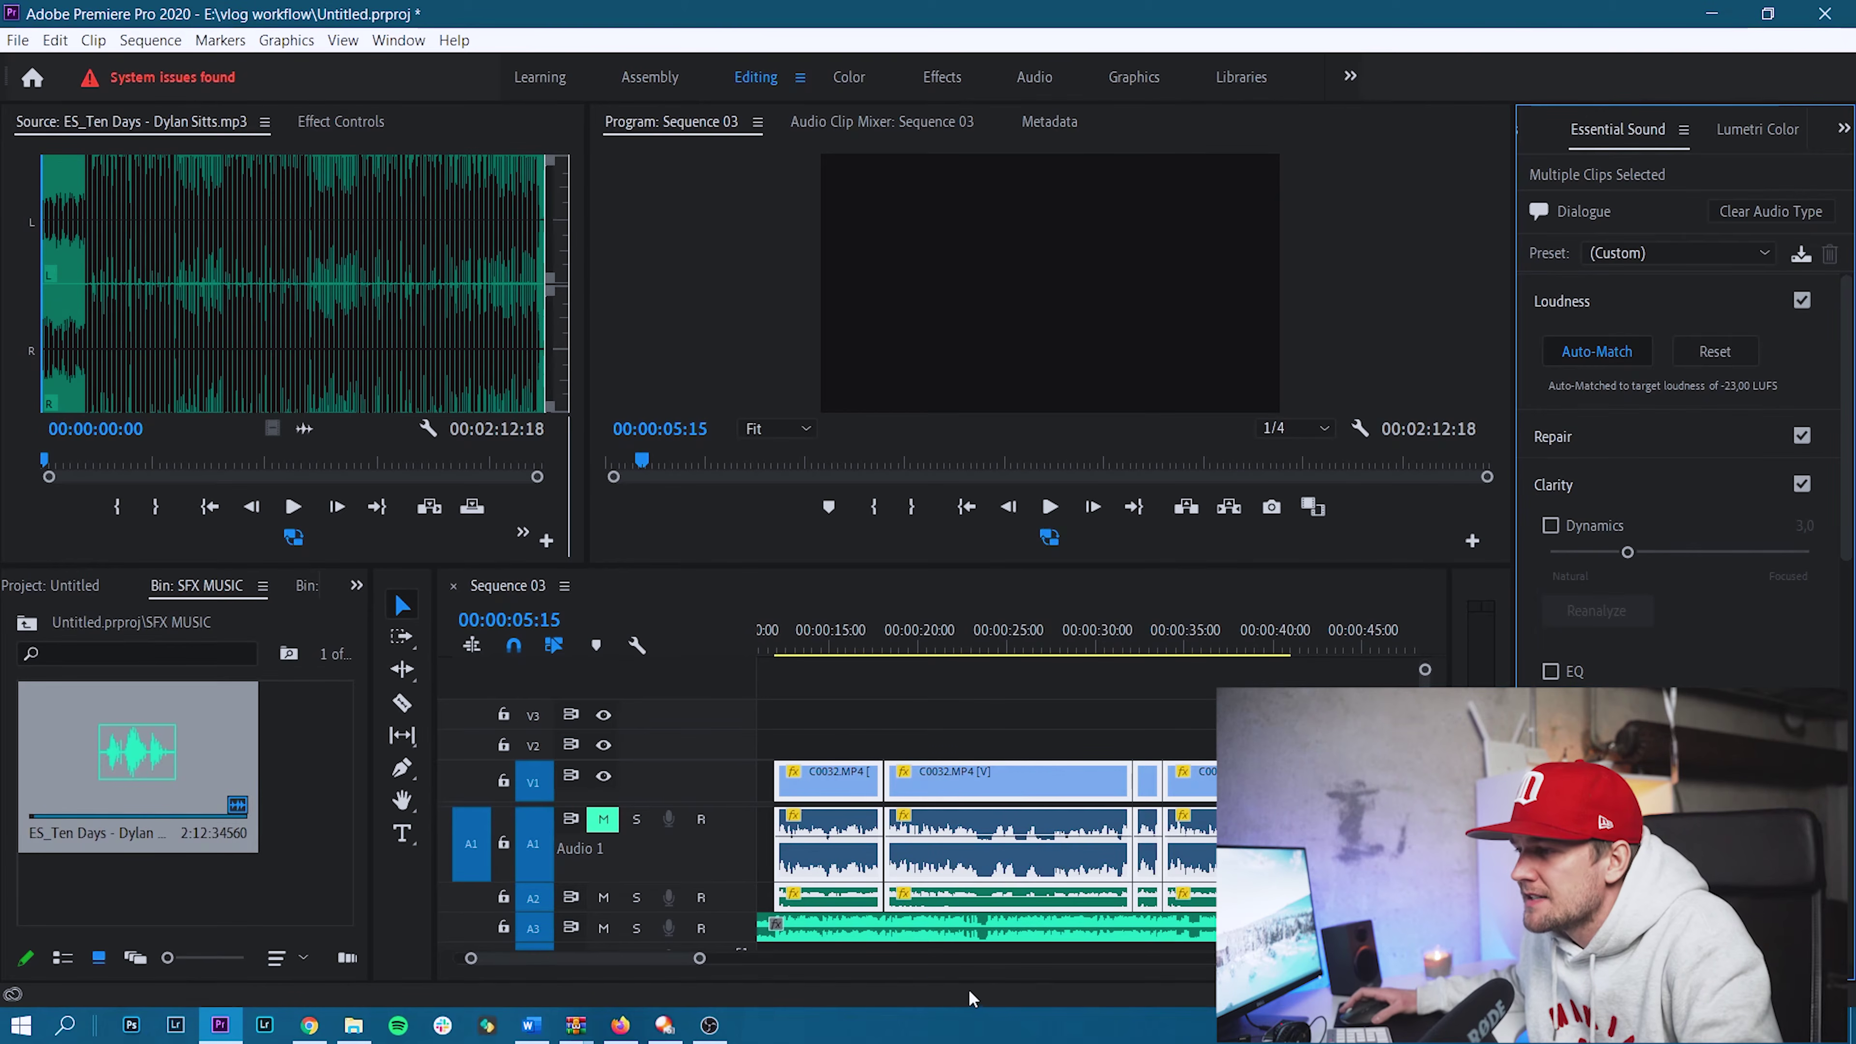
Play the sequence from the start of the first talking clip to compare the voice level with the music.
left_click(776, 643)
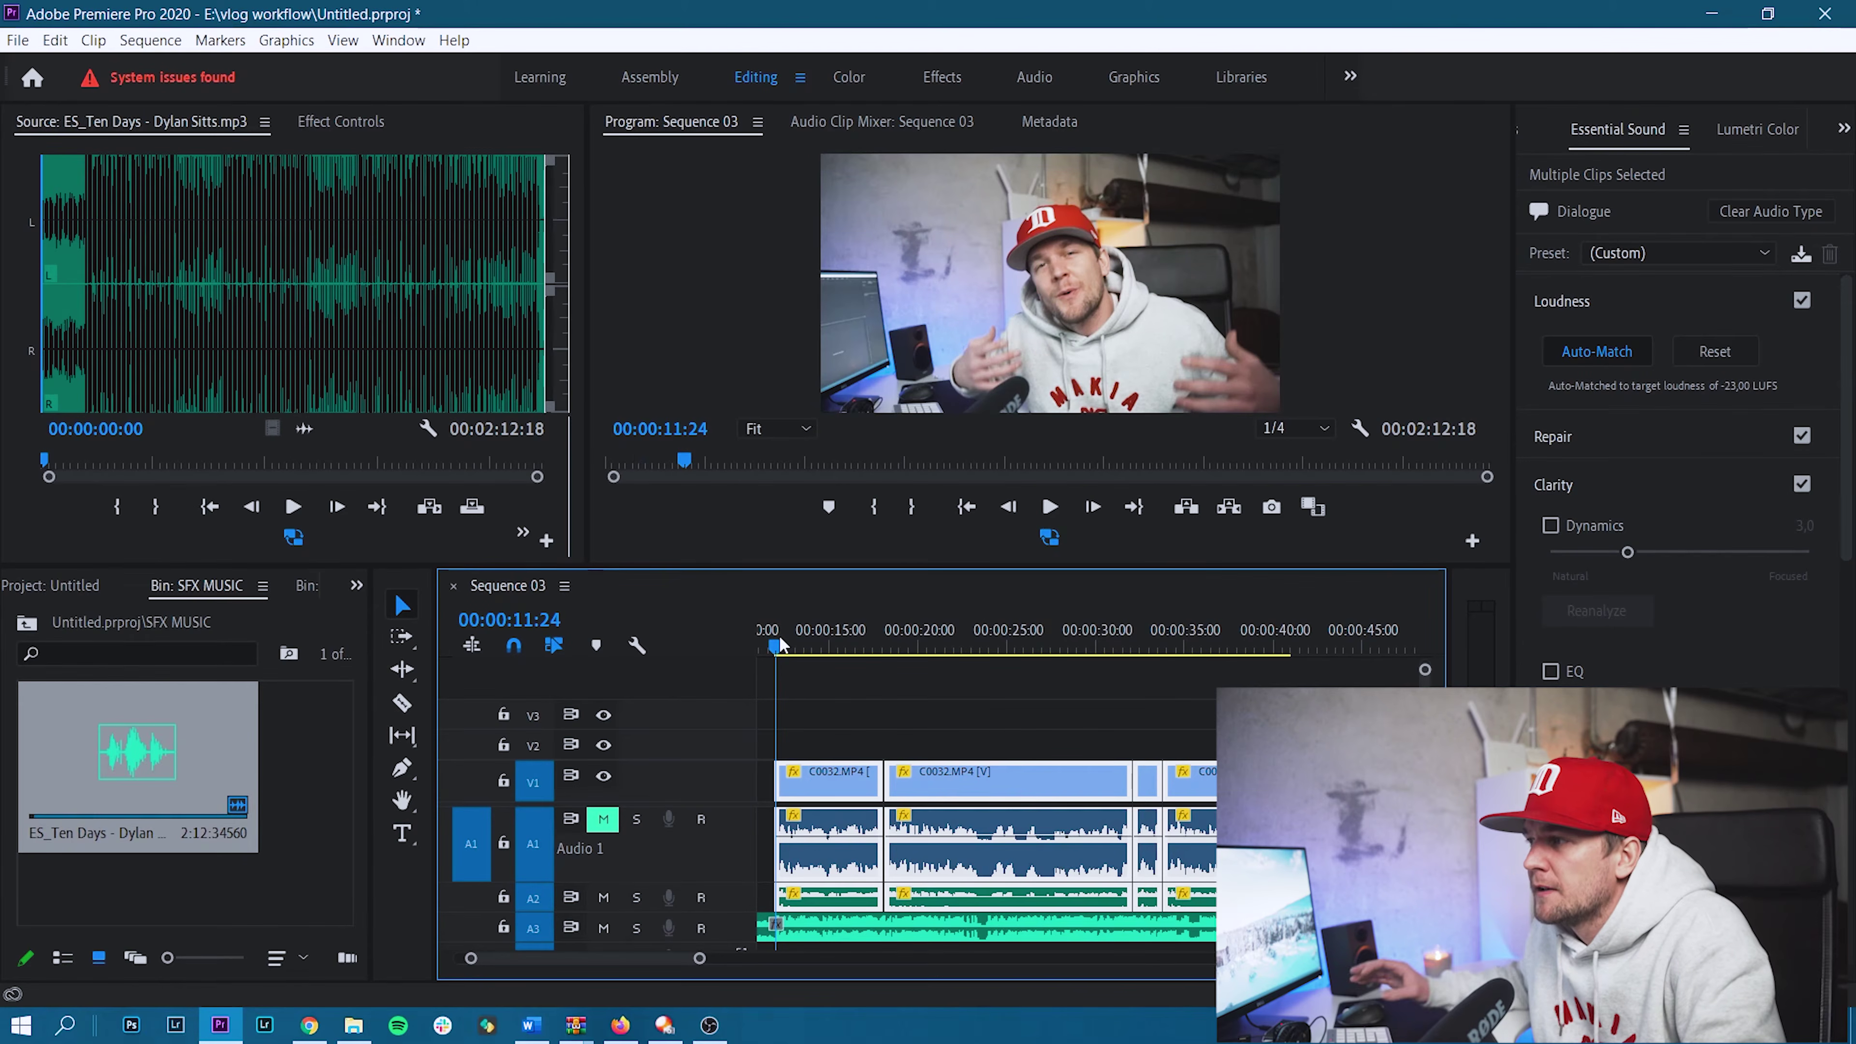
key("space")
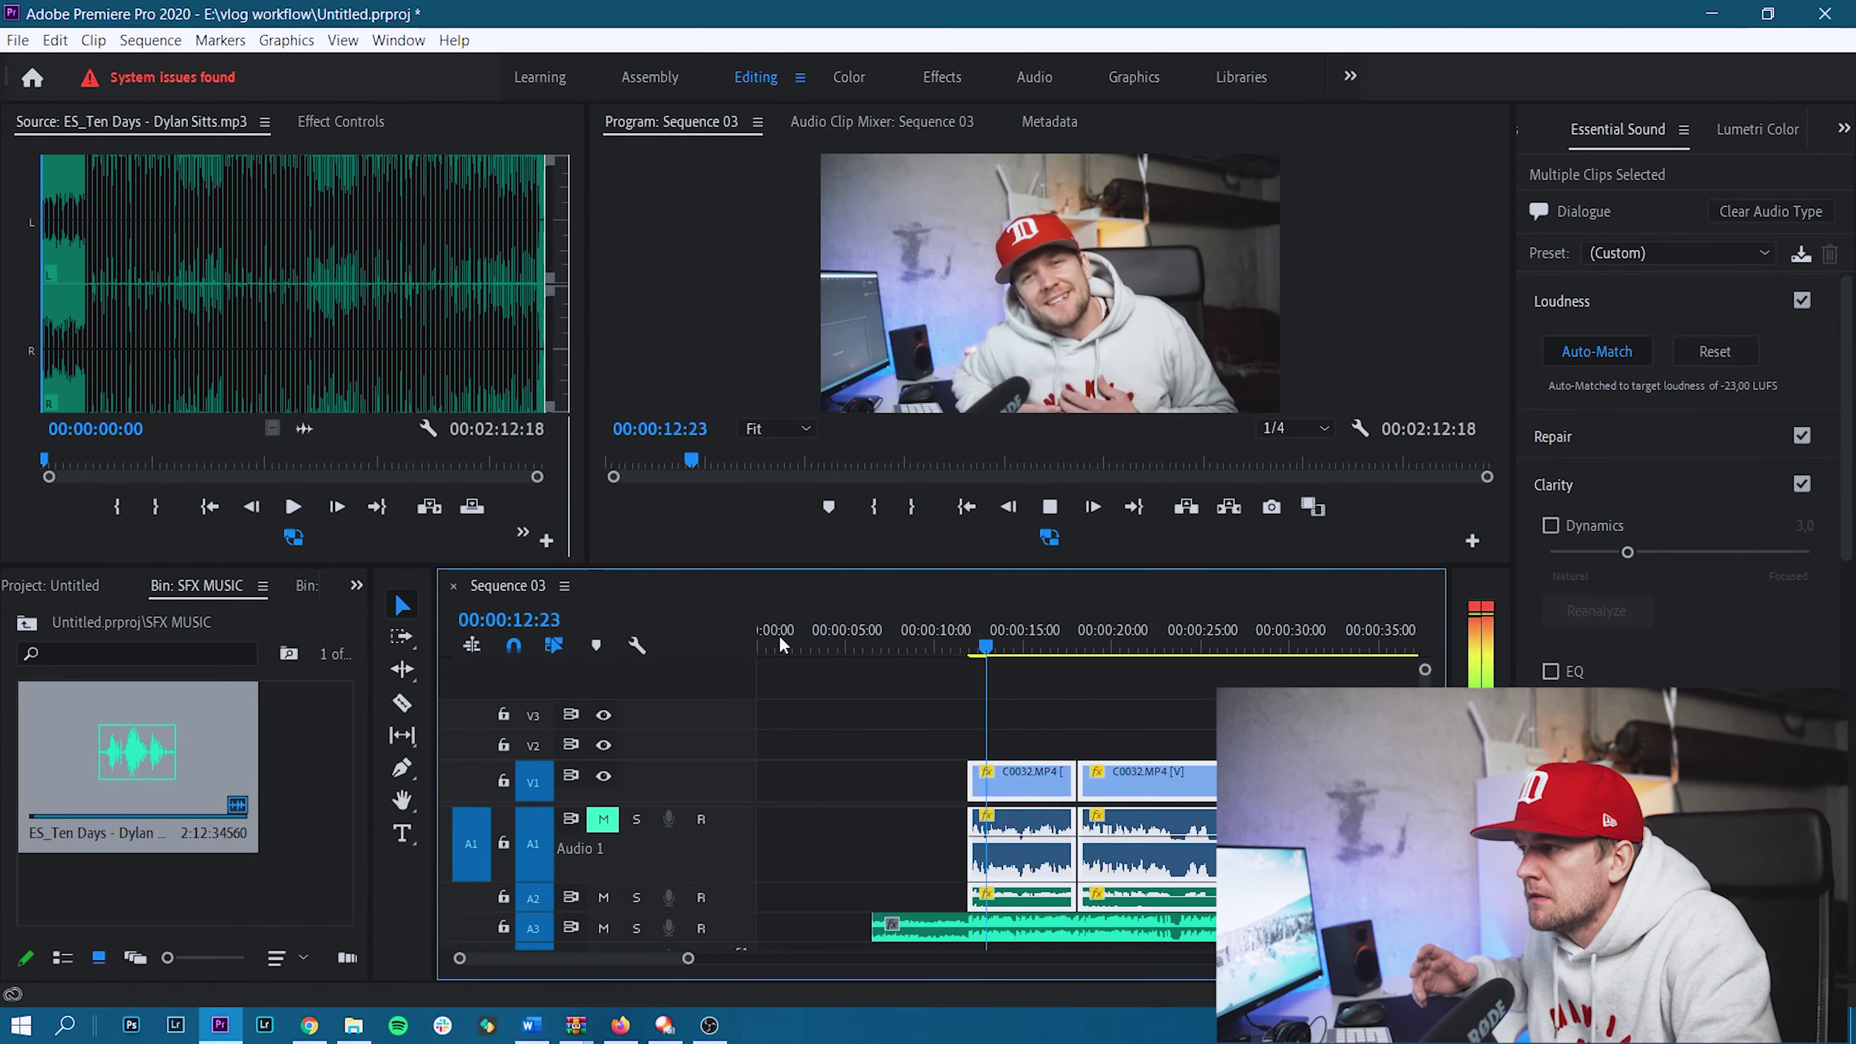
key("space")
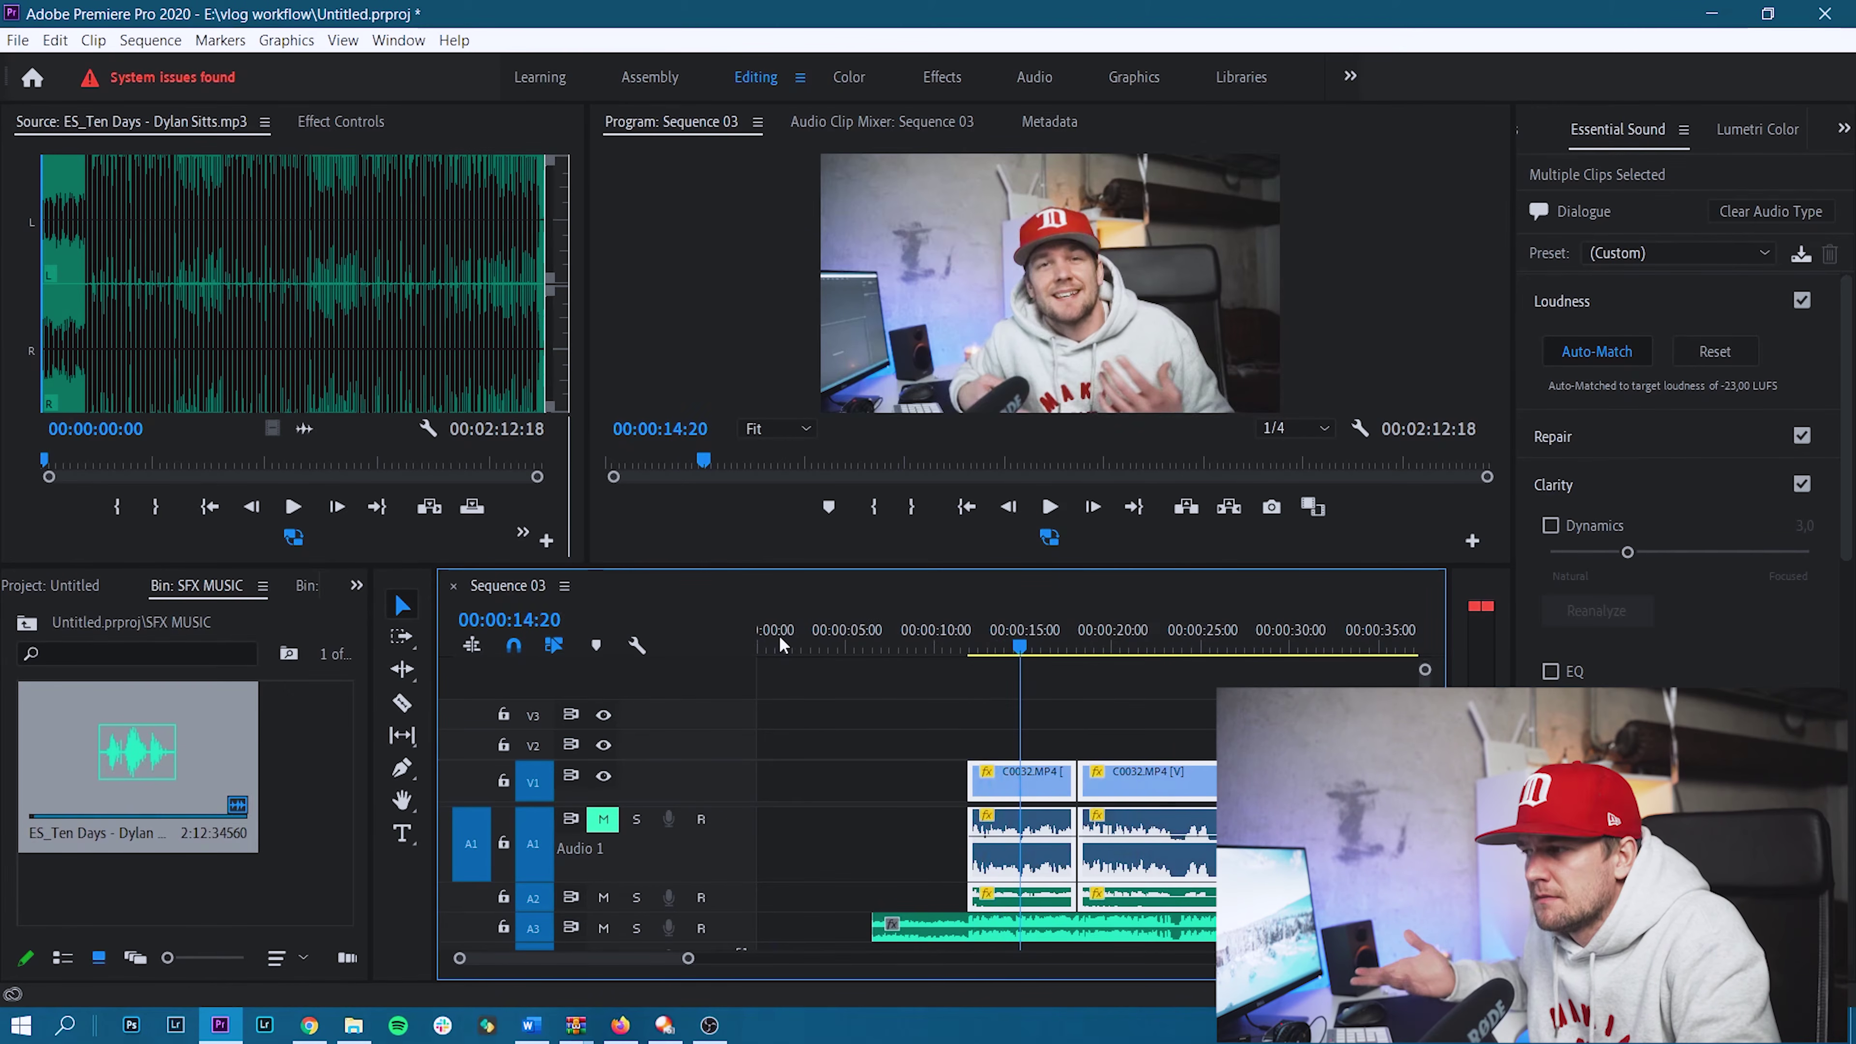
Tag the Ten Days clip on A3 as Music and auto-match its loudness.
scroll(878, 830, "down", 4)
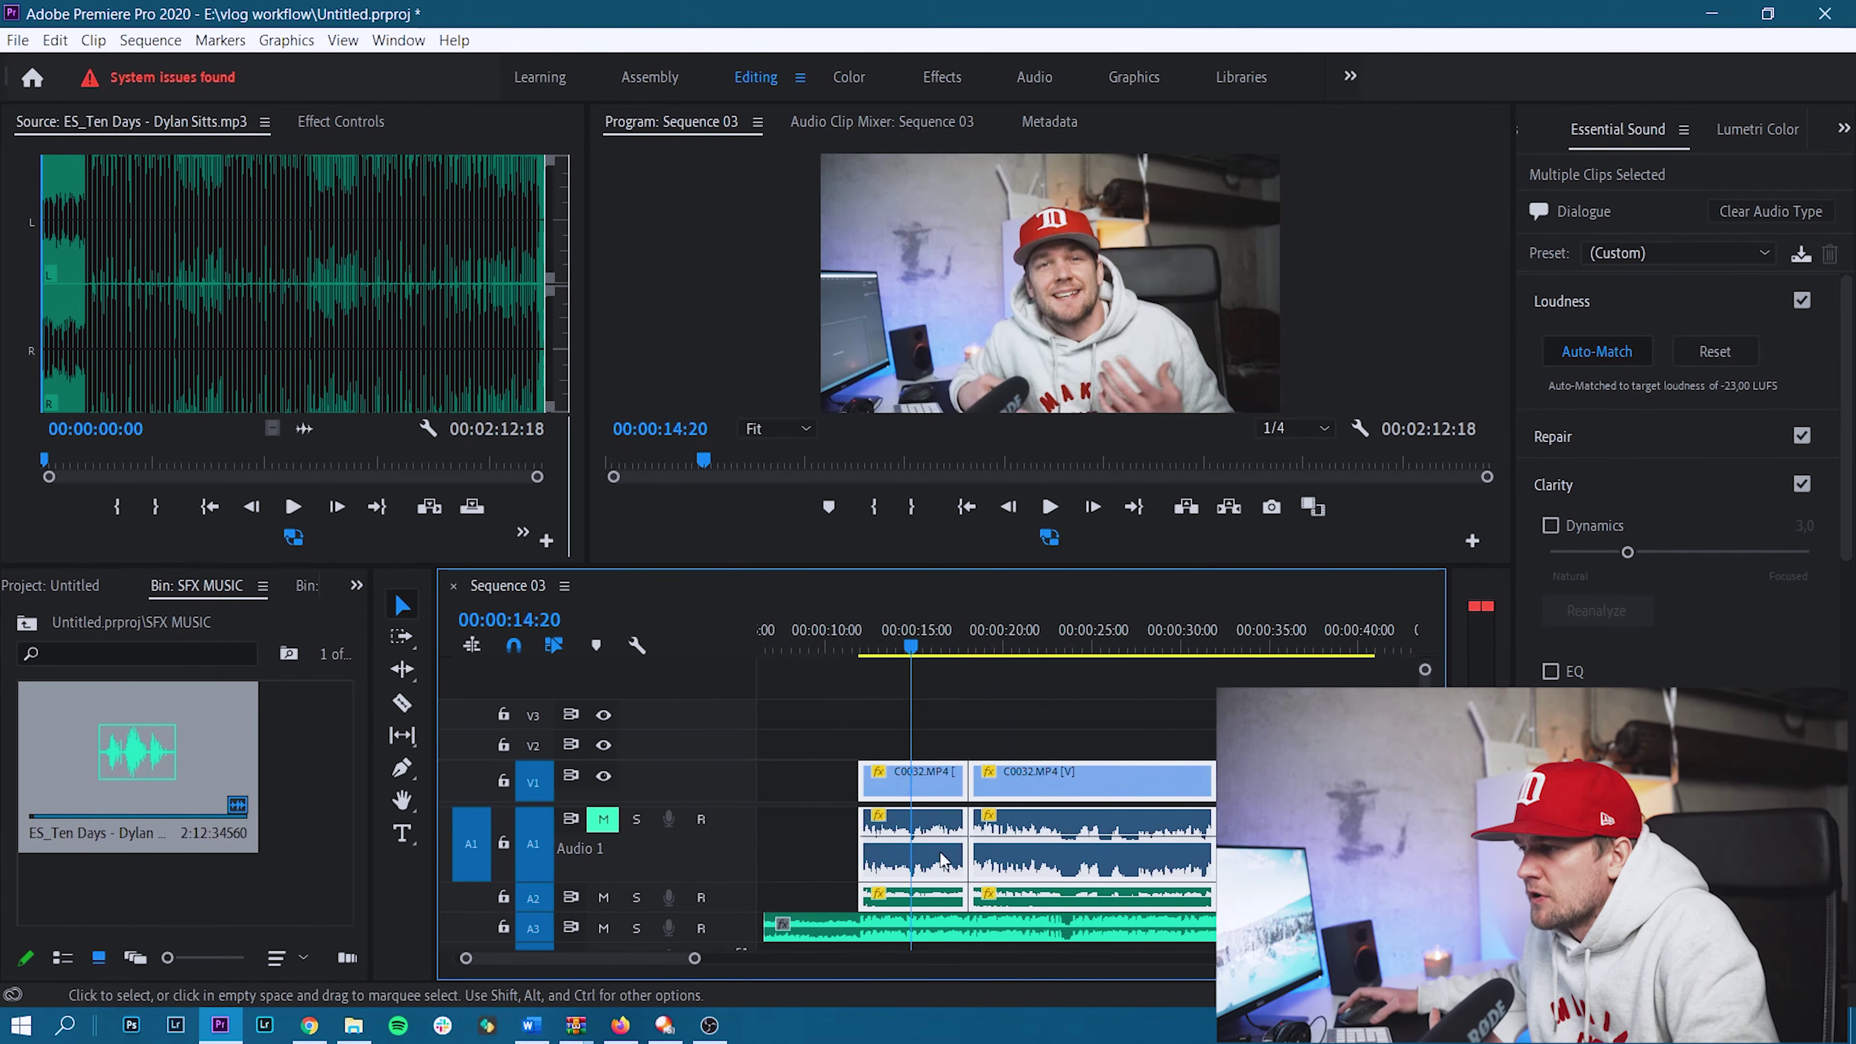
left_click(949, 925)
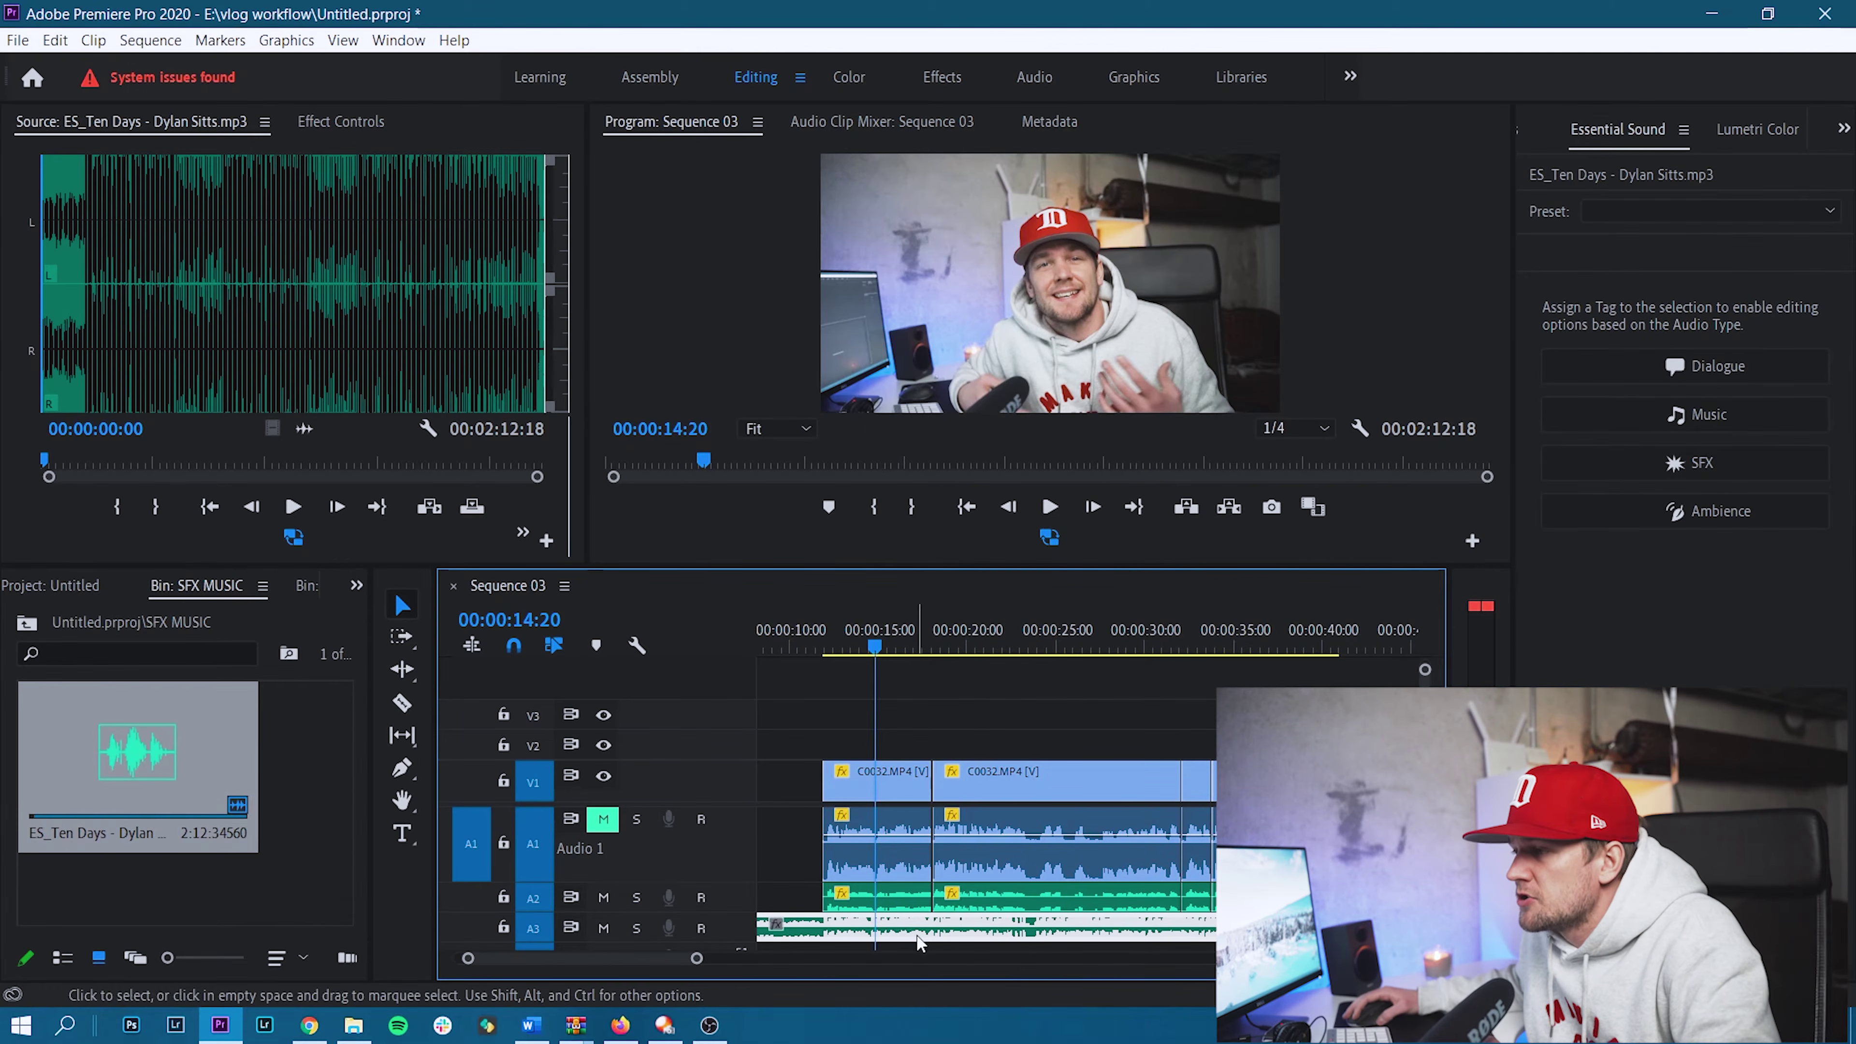
left_click(1696, 415)
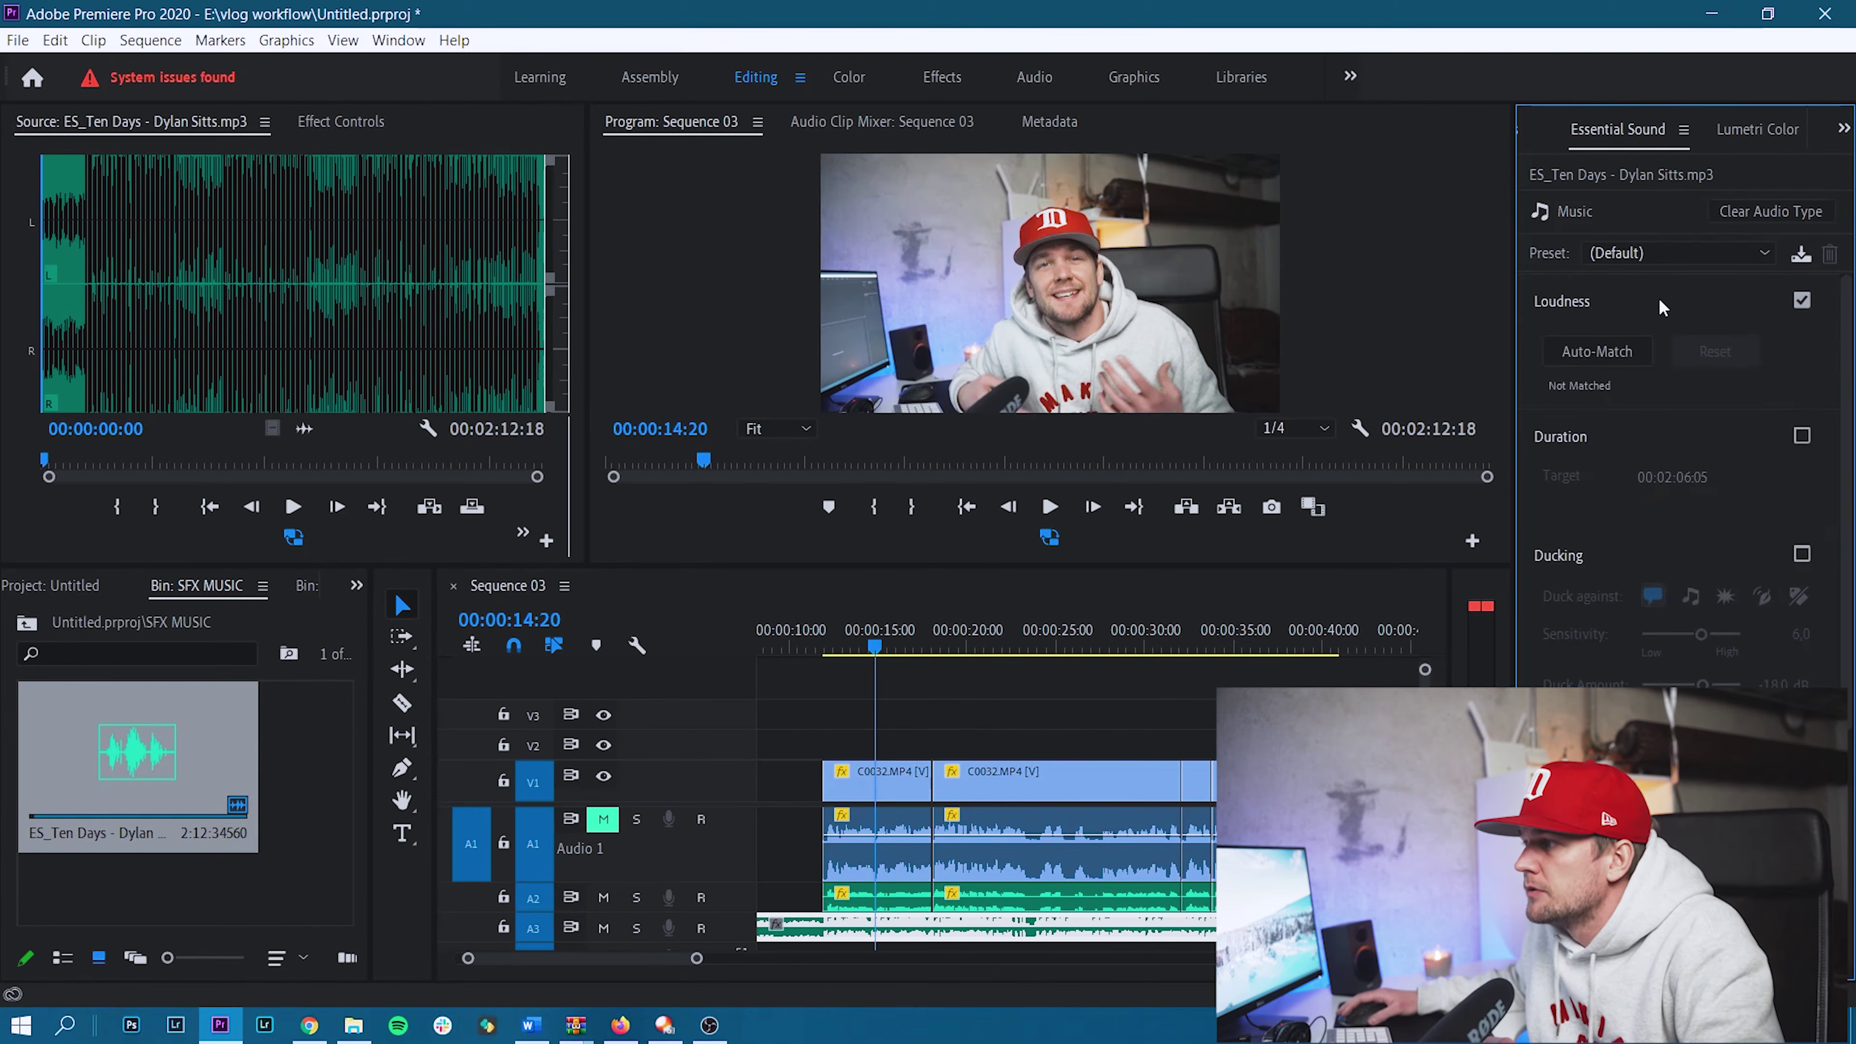
left_click(1631, 347)
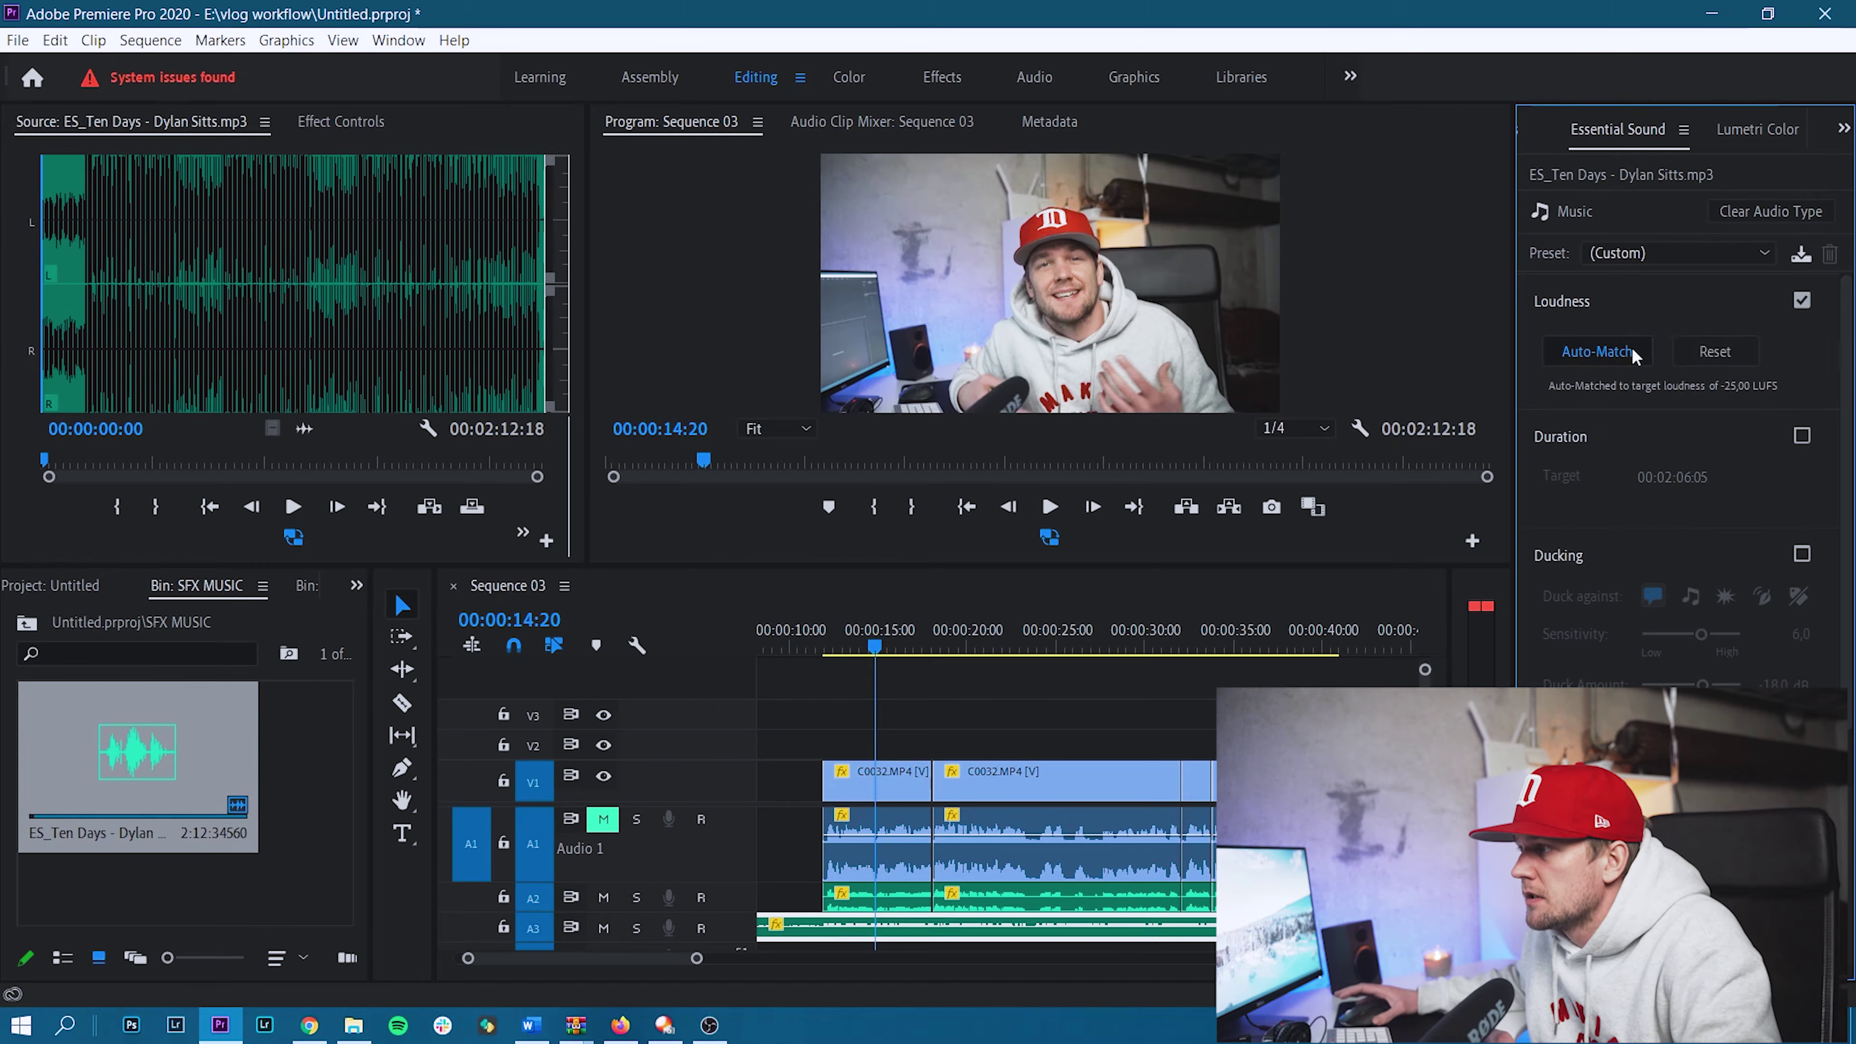
Play the sequence from just before the first talking clip to check the balance of voice and matched music.
left_click_drag(828, 643, 811, 634)
key("space")
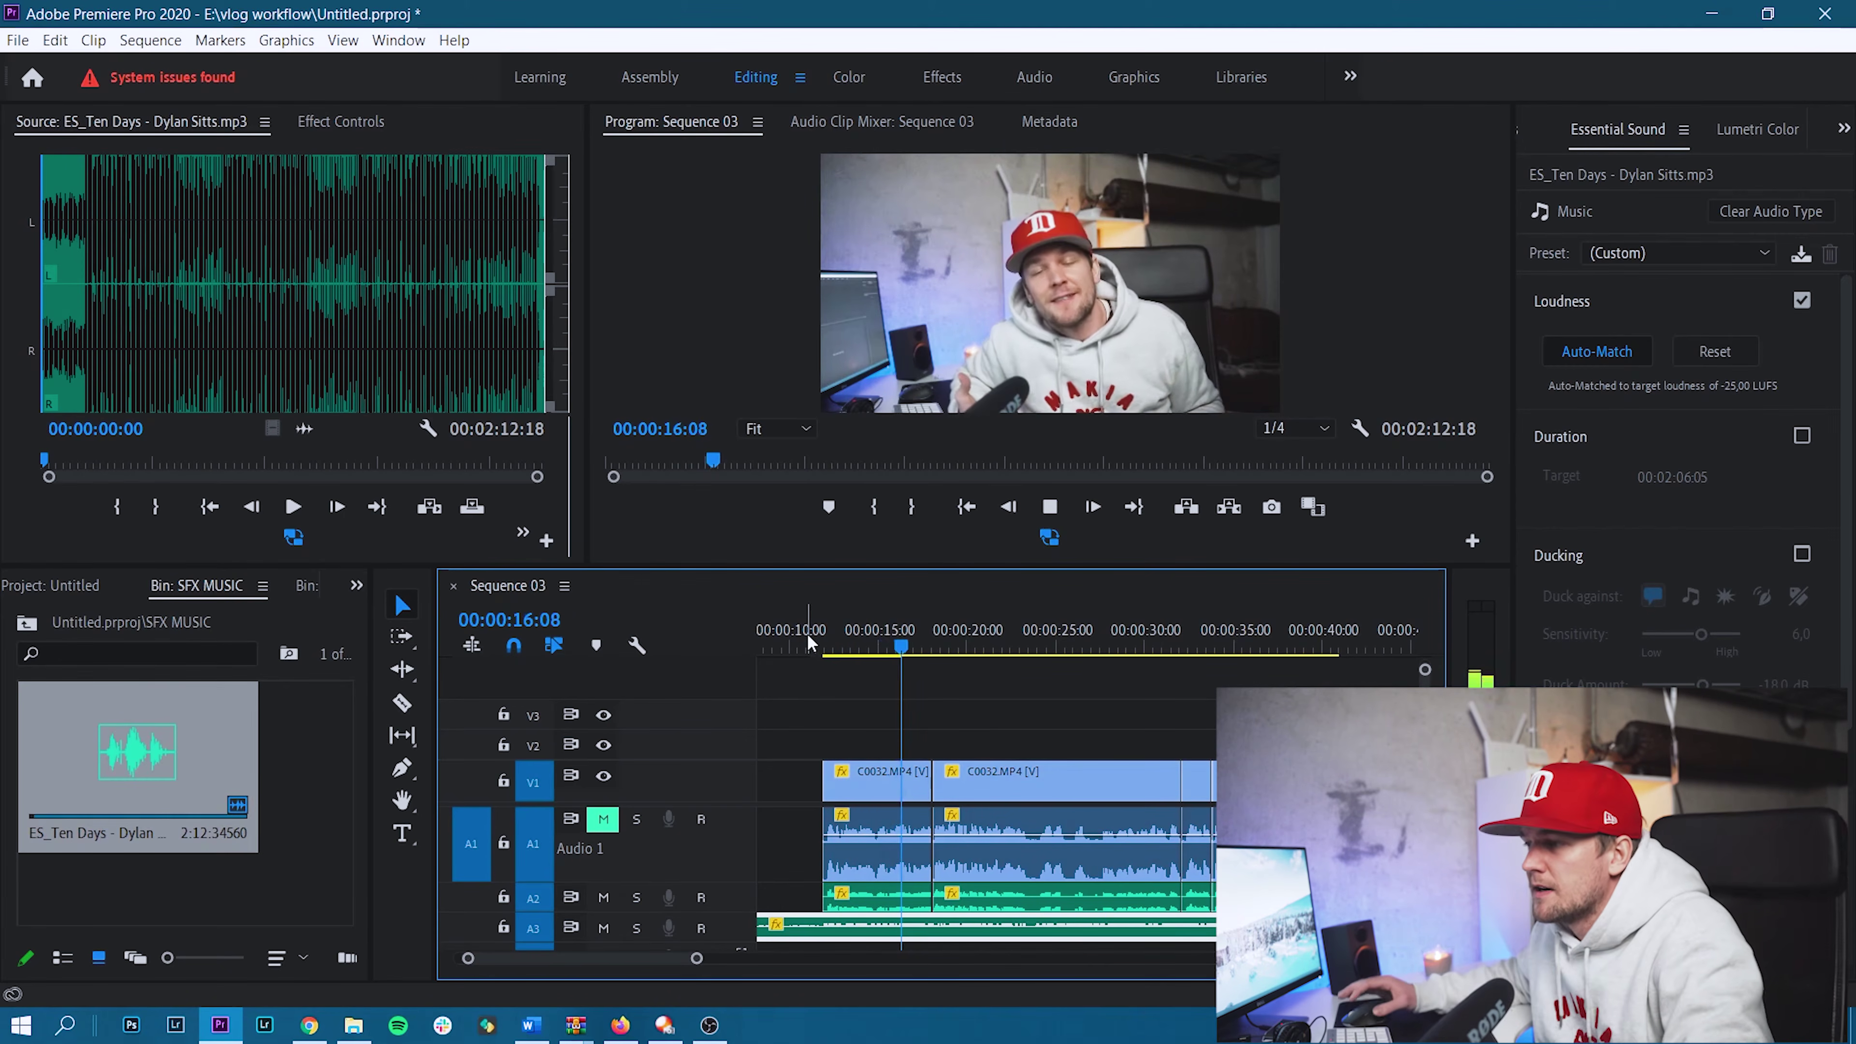
left_click(899, 892)
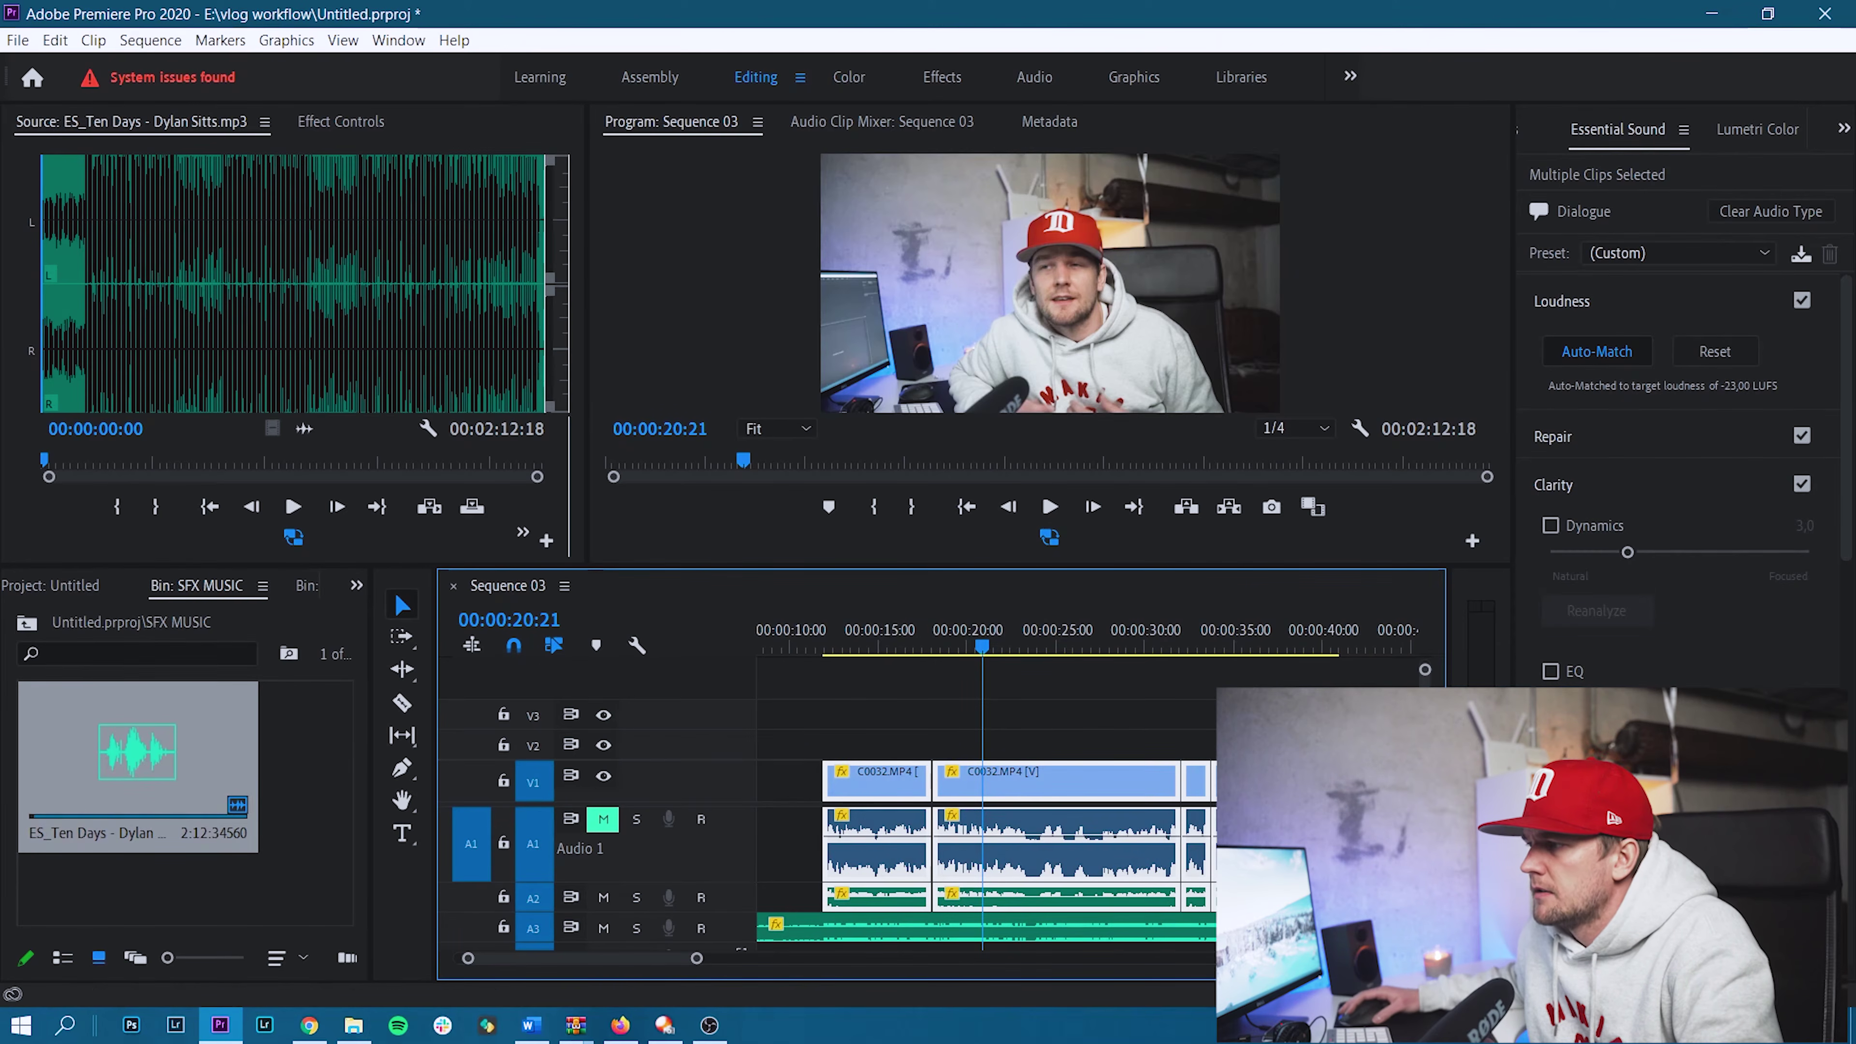
Enable ducking on the Ten Days music clip against Dialogue clips and set the duck amount to -15 dB.
left_click(1141, 940)
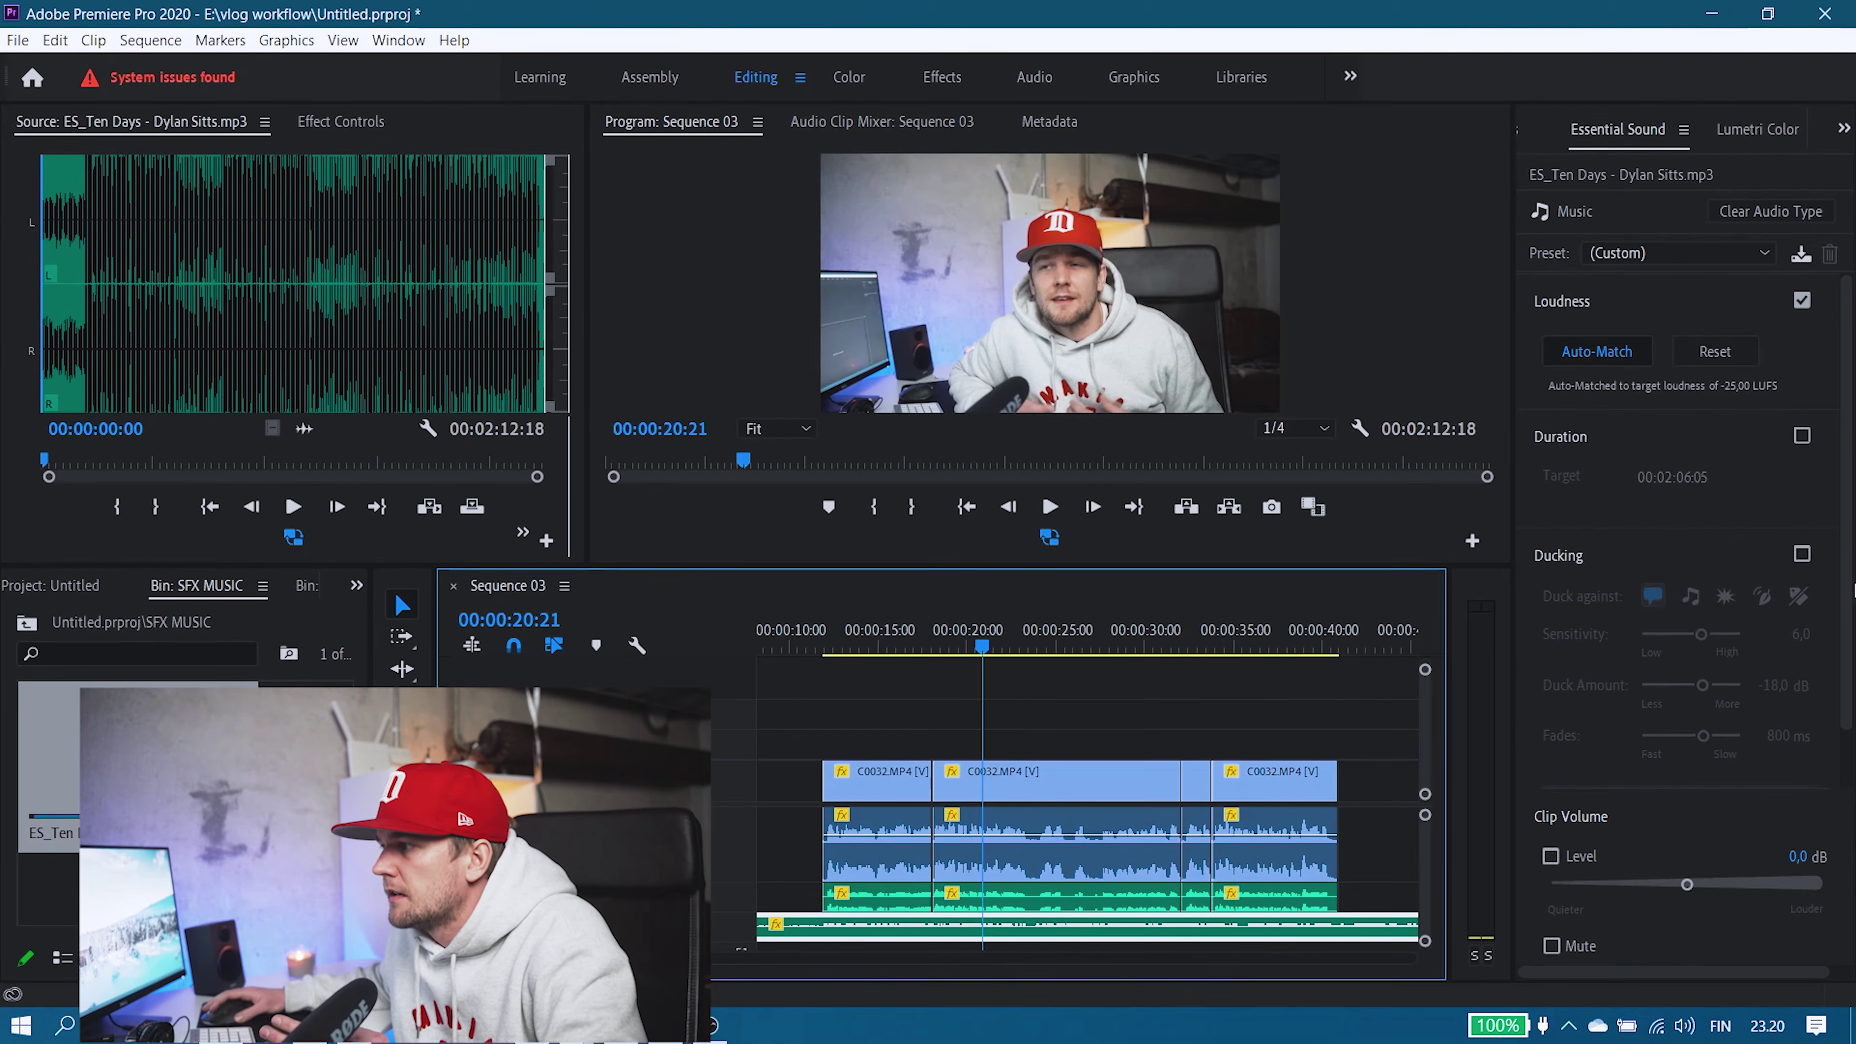
left_click(1802, 553)
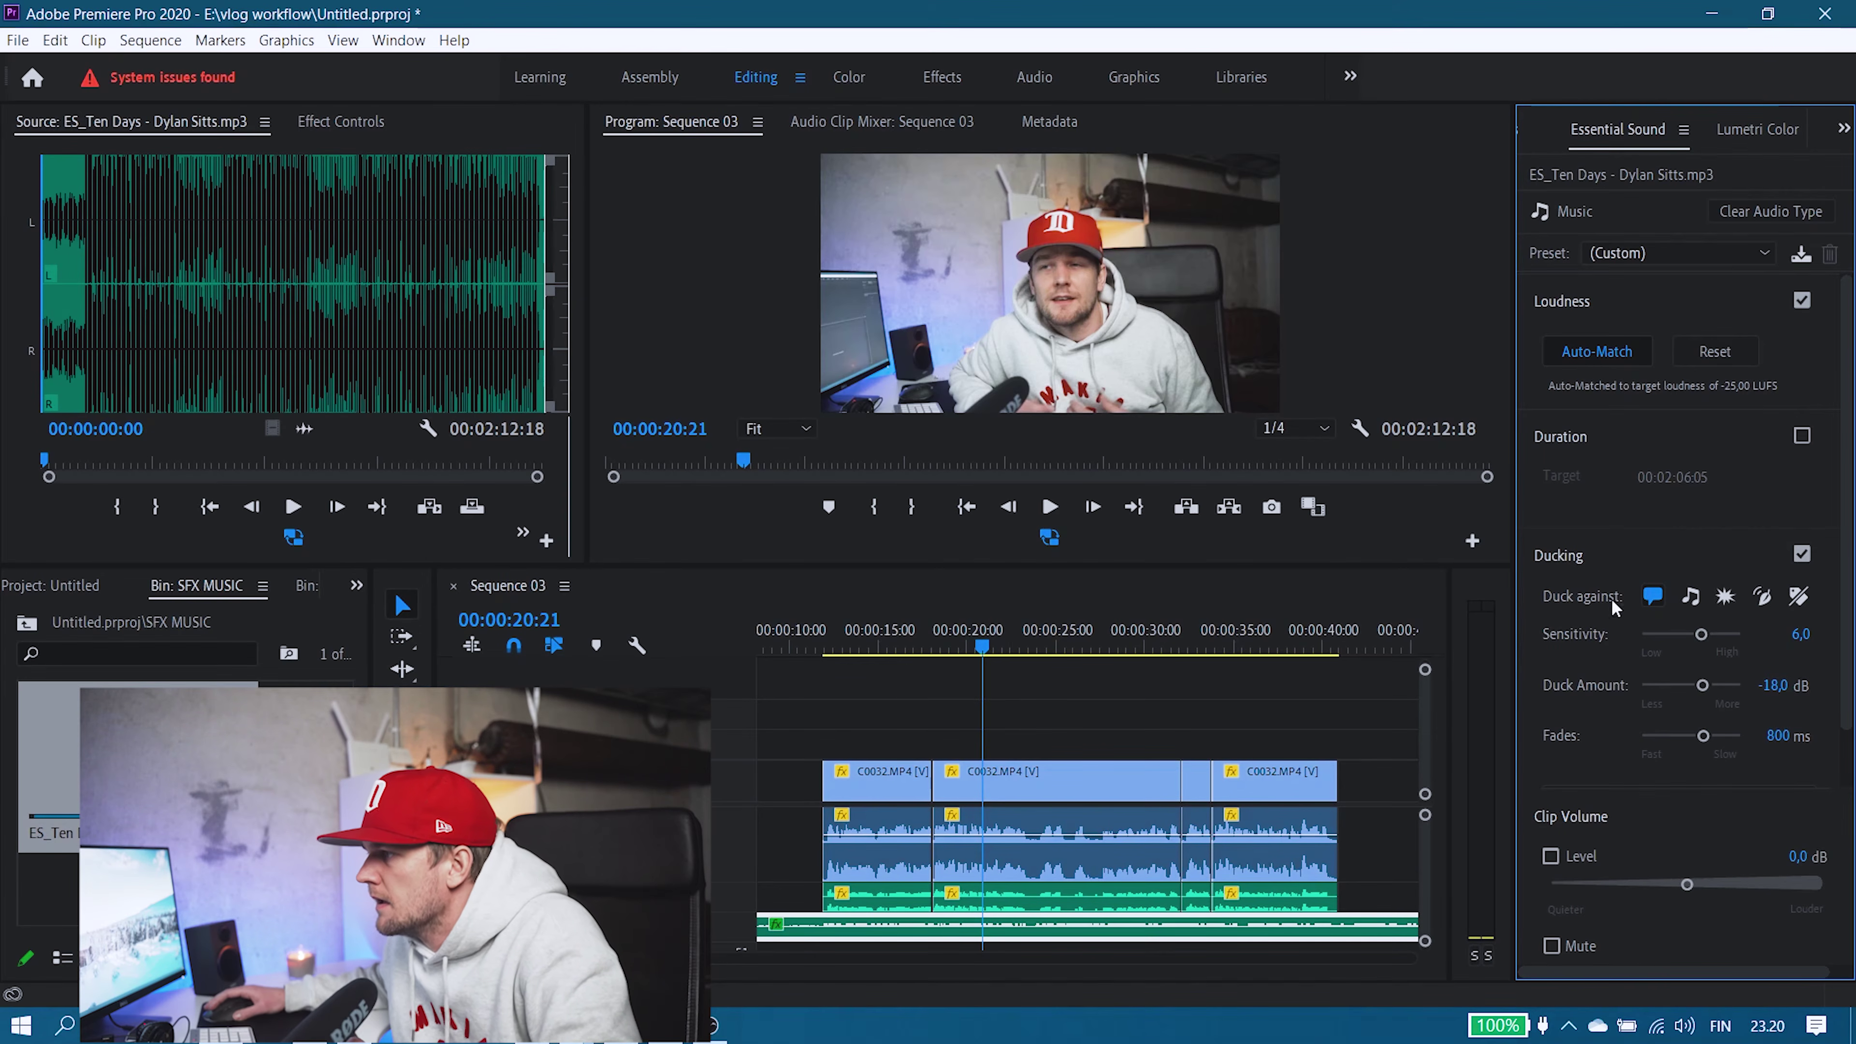
left_click(1652, 596)
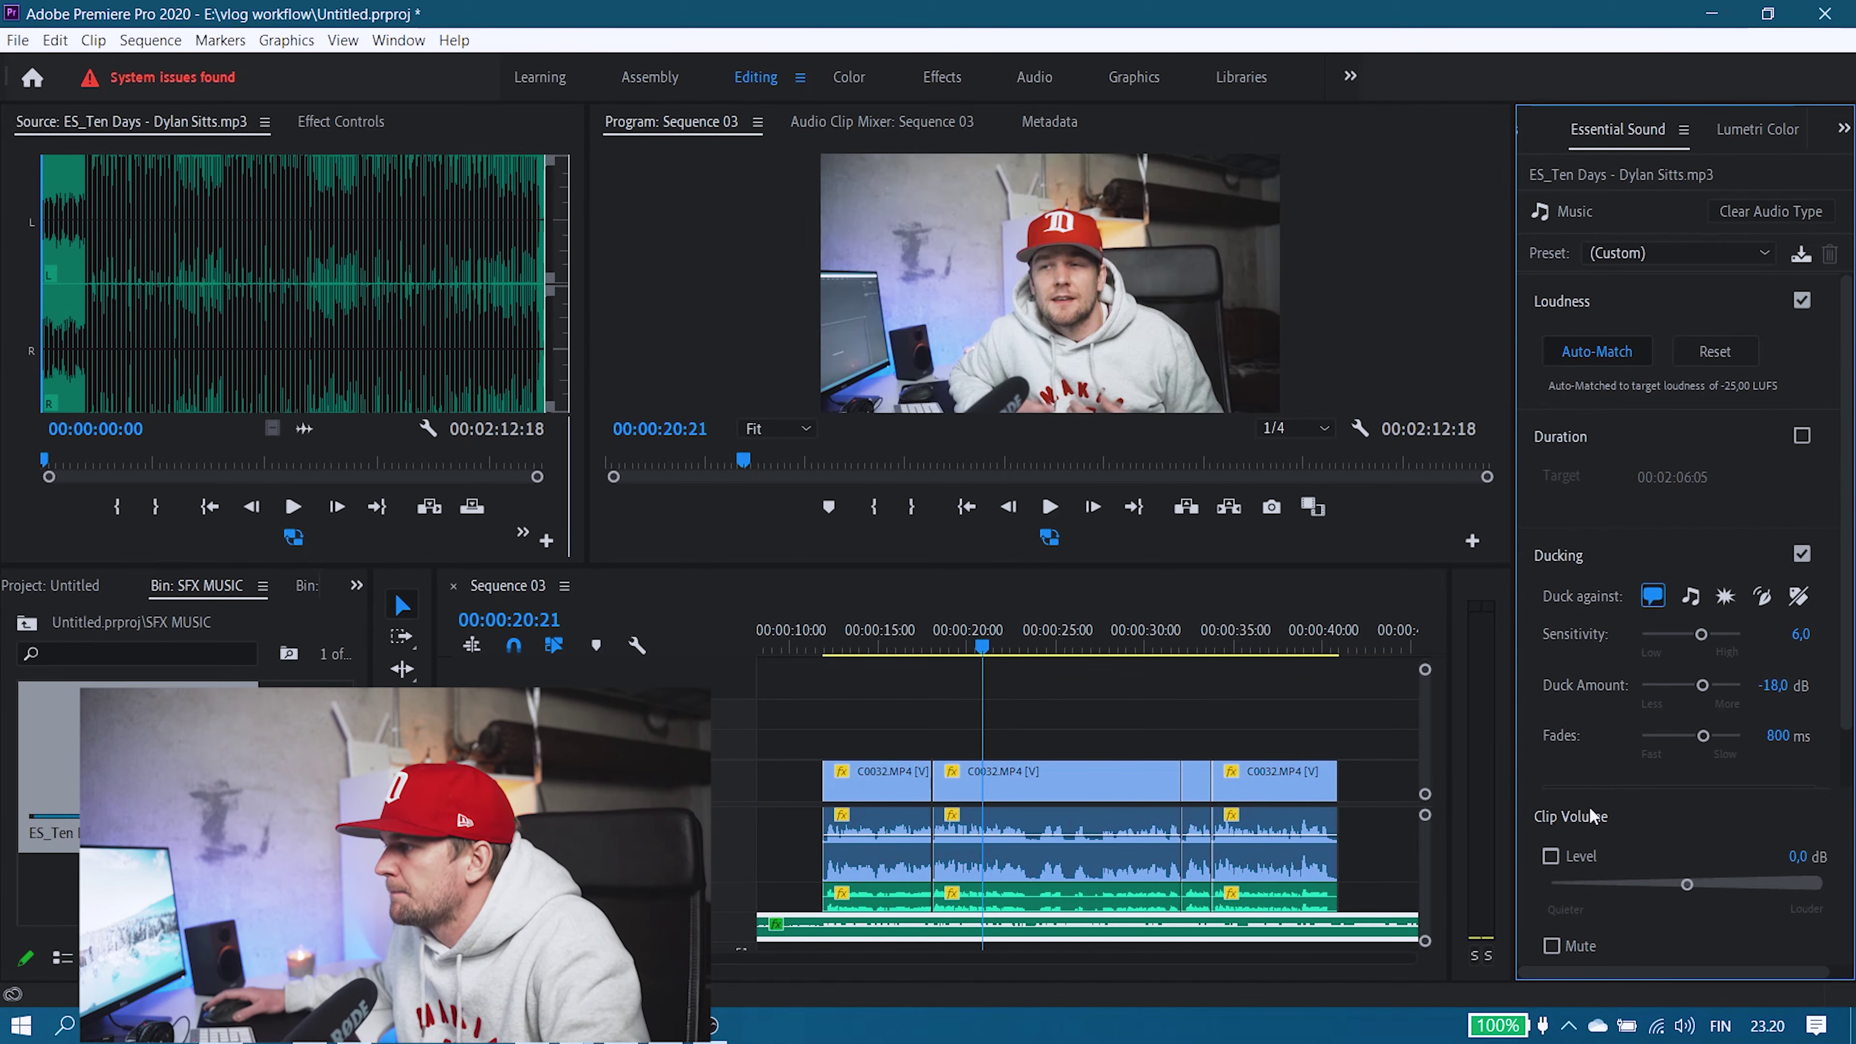
scroll(1845, 720, "down", 2)
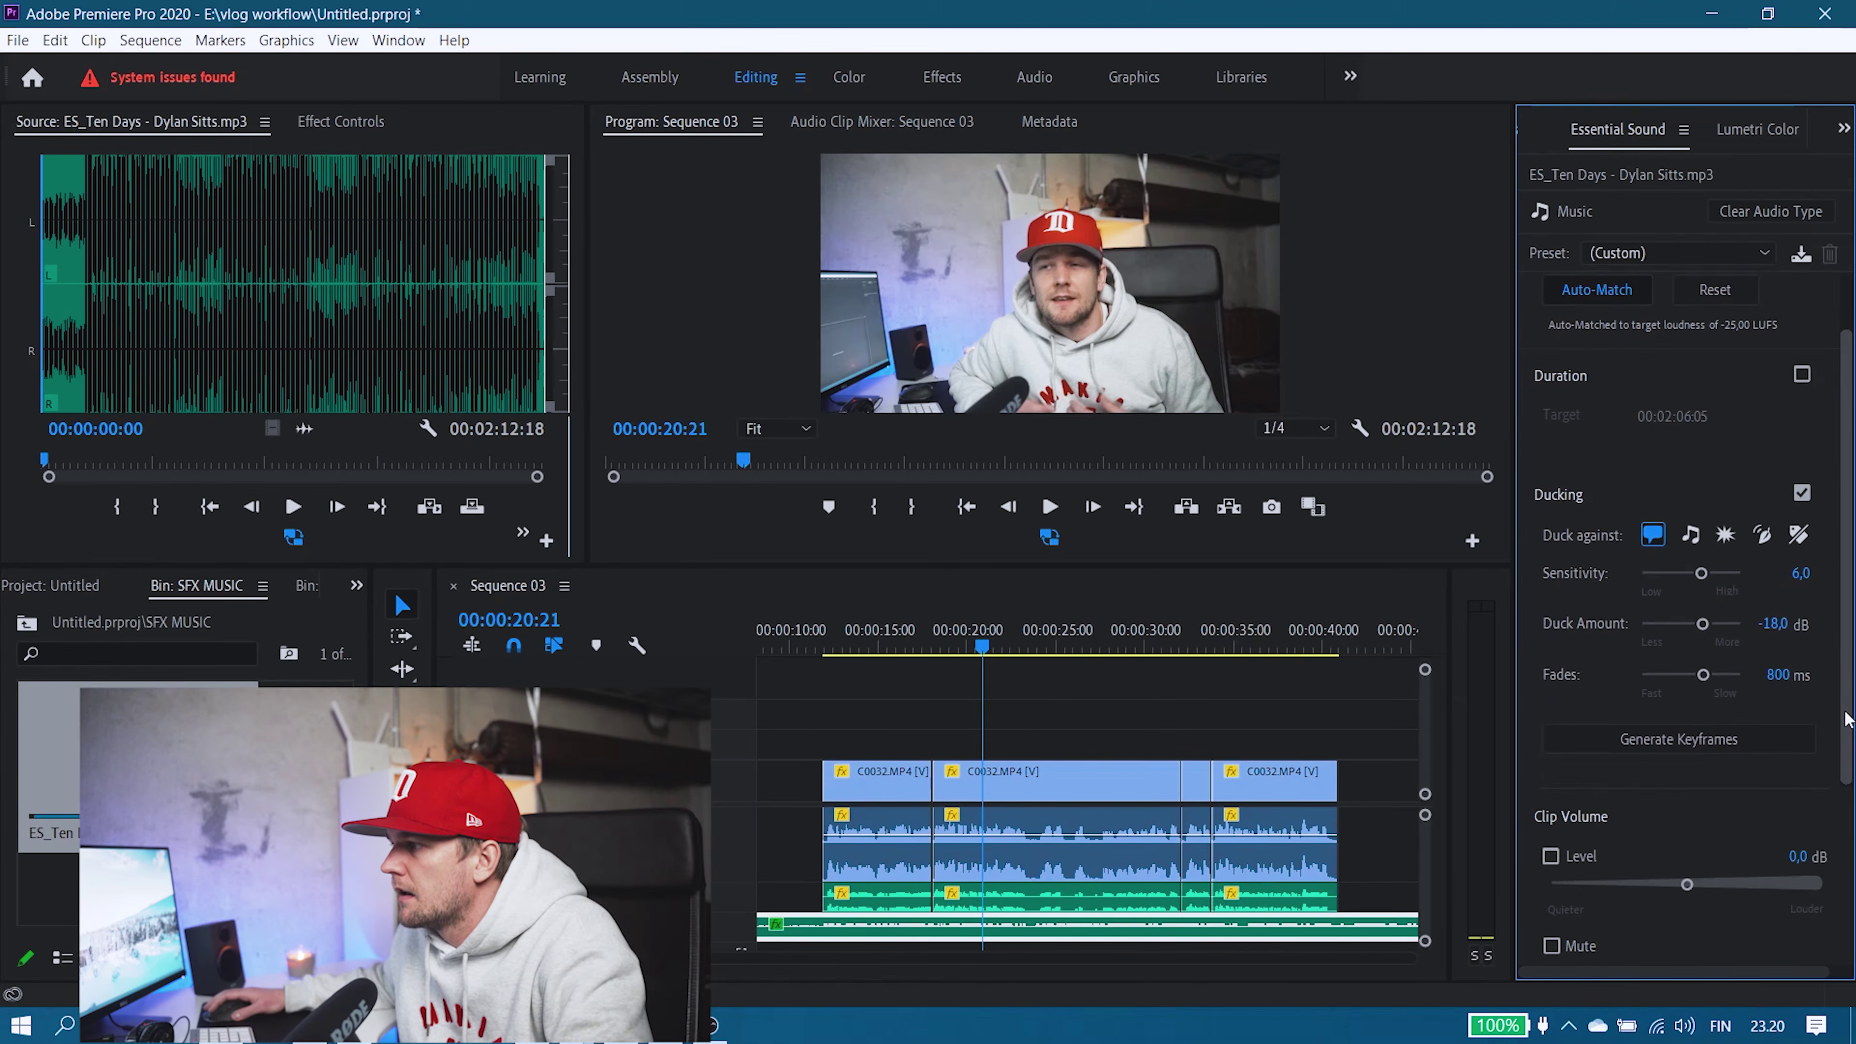
left_click(1765, 622)
type("-15")
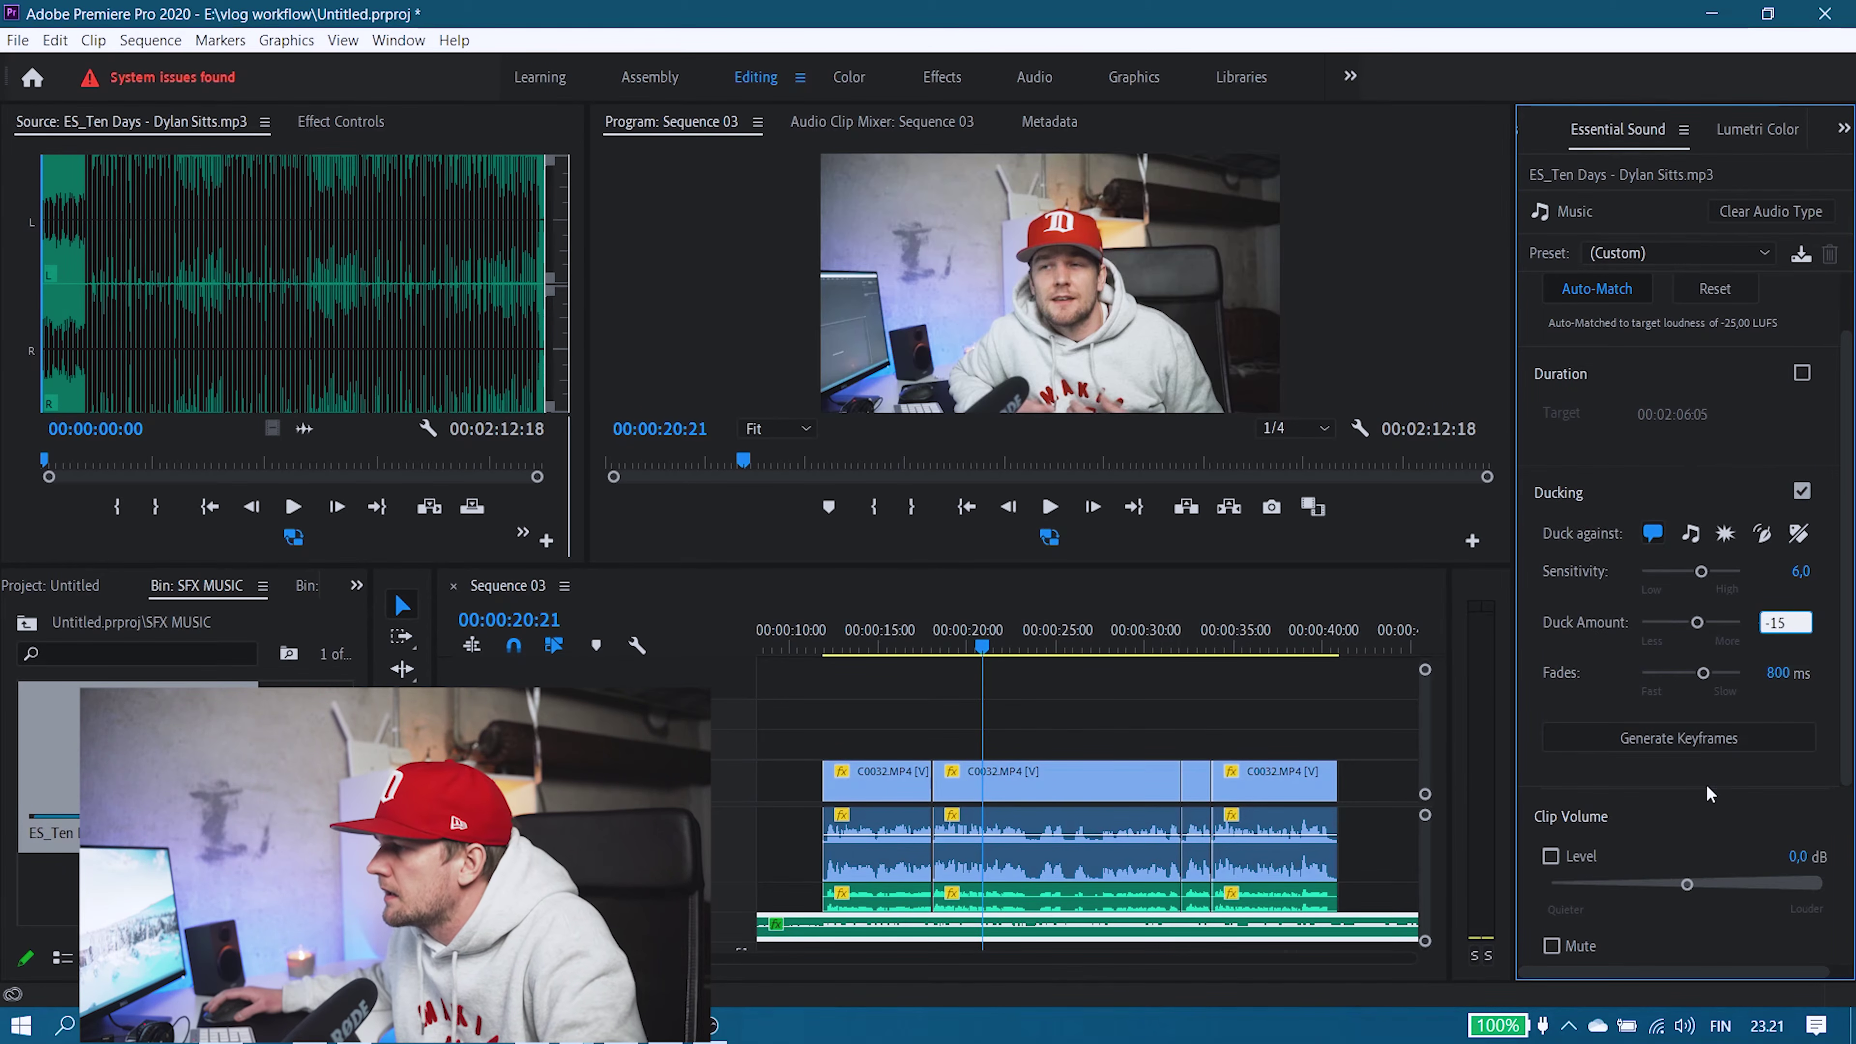
key("Return")
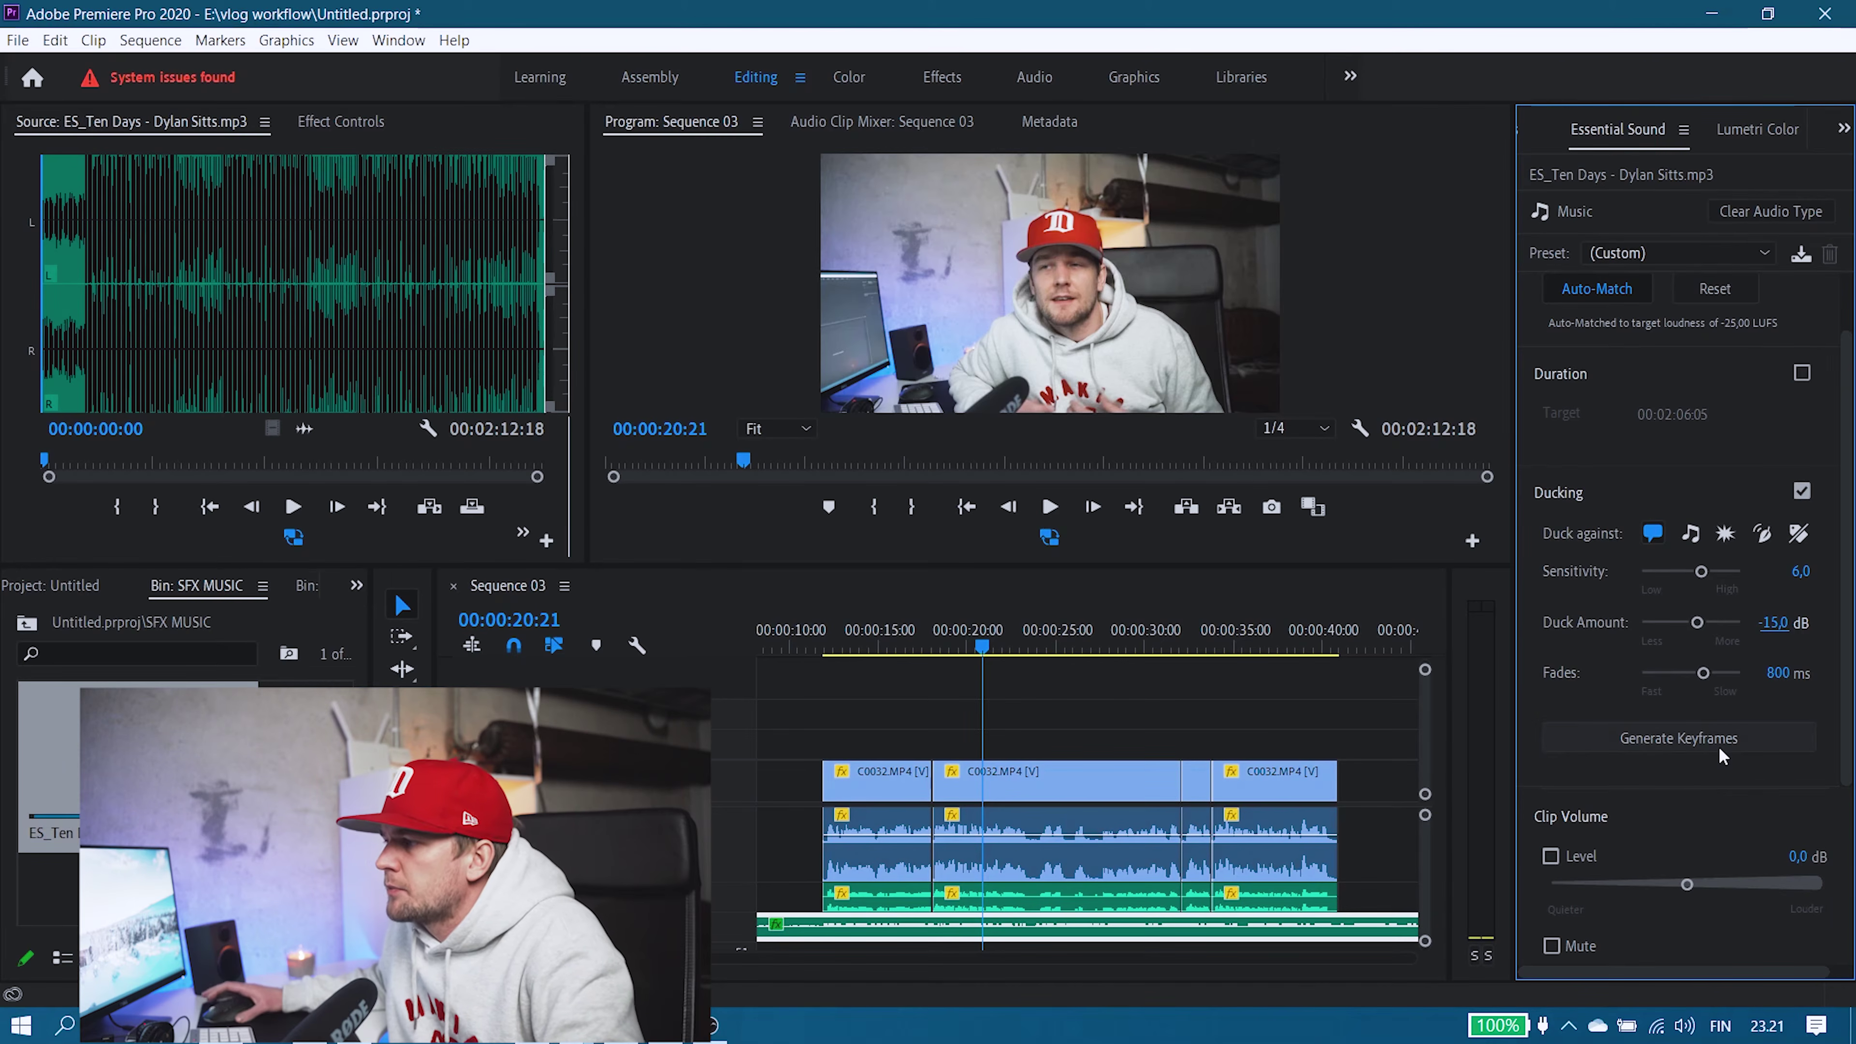
Play the sequence from just before the first talking clip to hear the music without ducking keyframes.
left_click_drag(835, 647, 817, 645)
key("space")
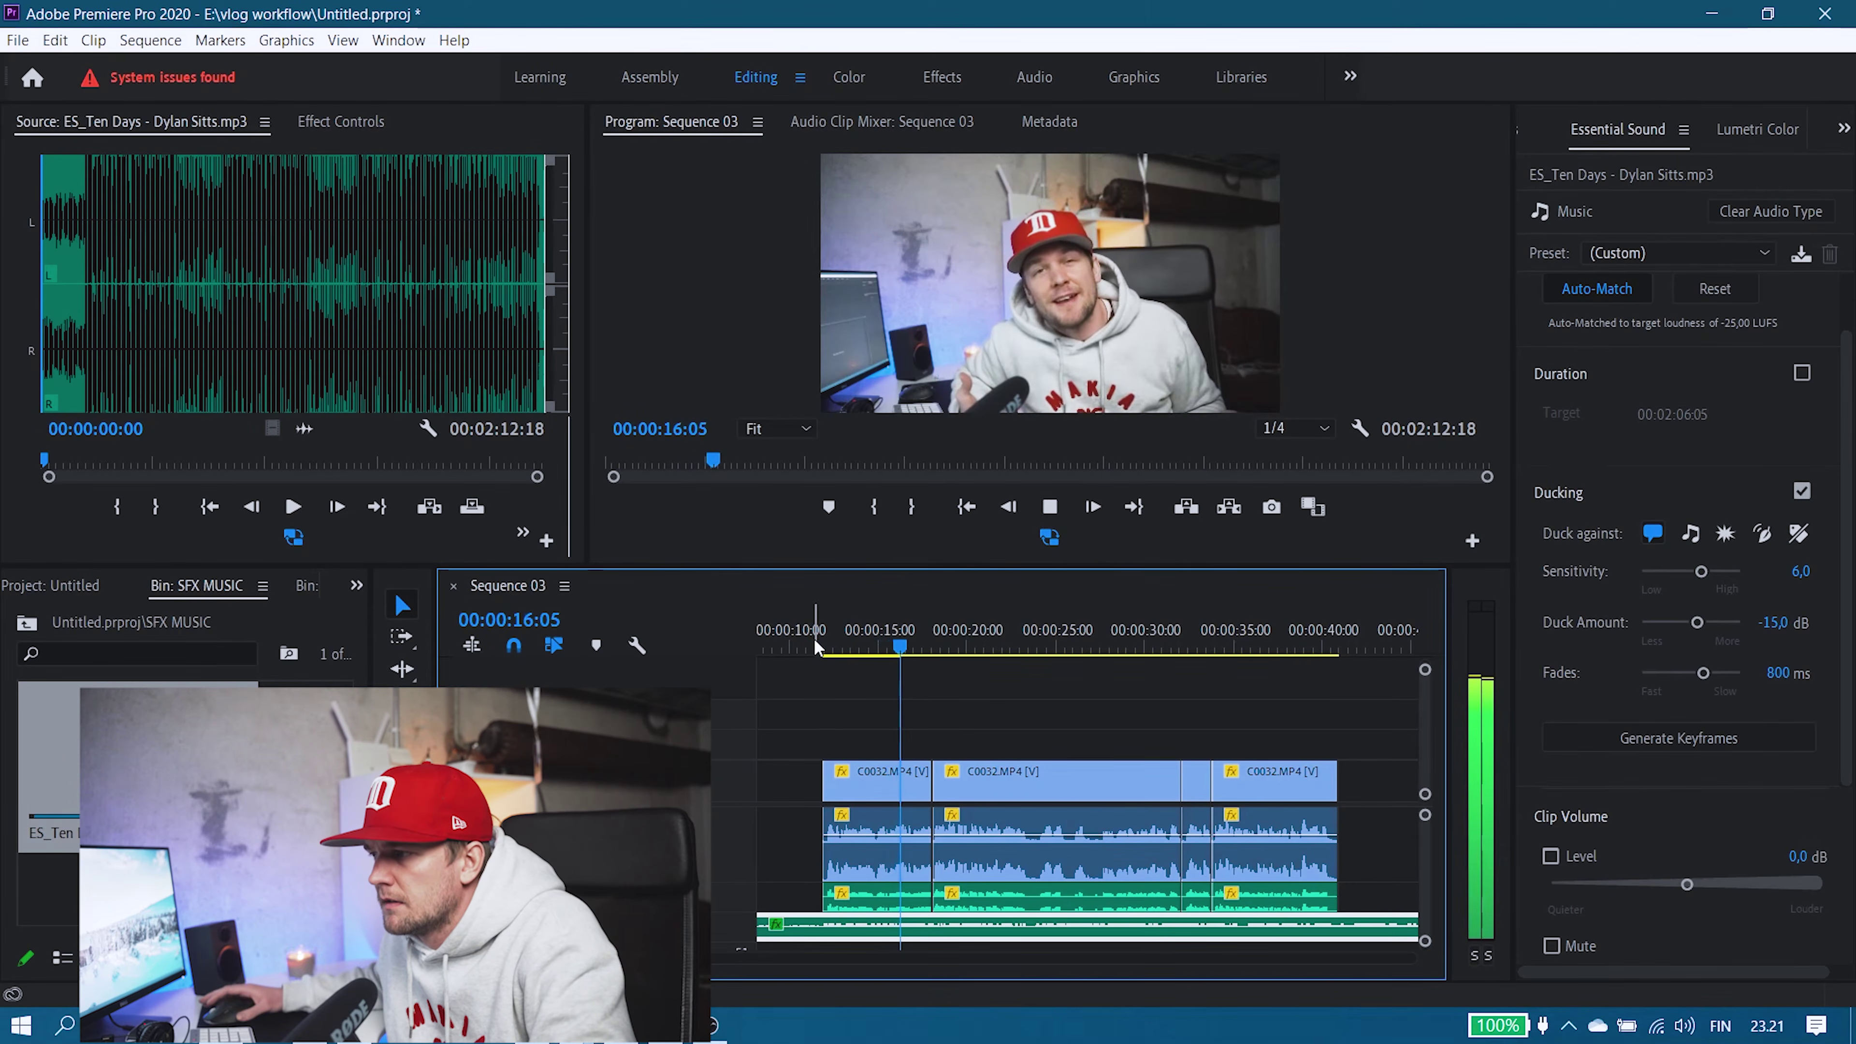
key("space")
Generate the ducking keyframes for the Ten Days music clip on A3.
left_click(1696, 737)
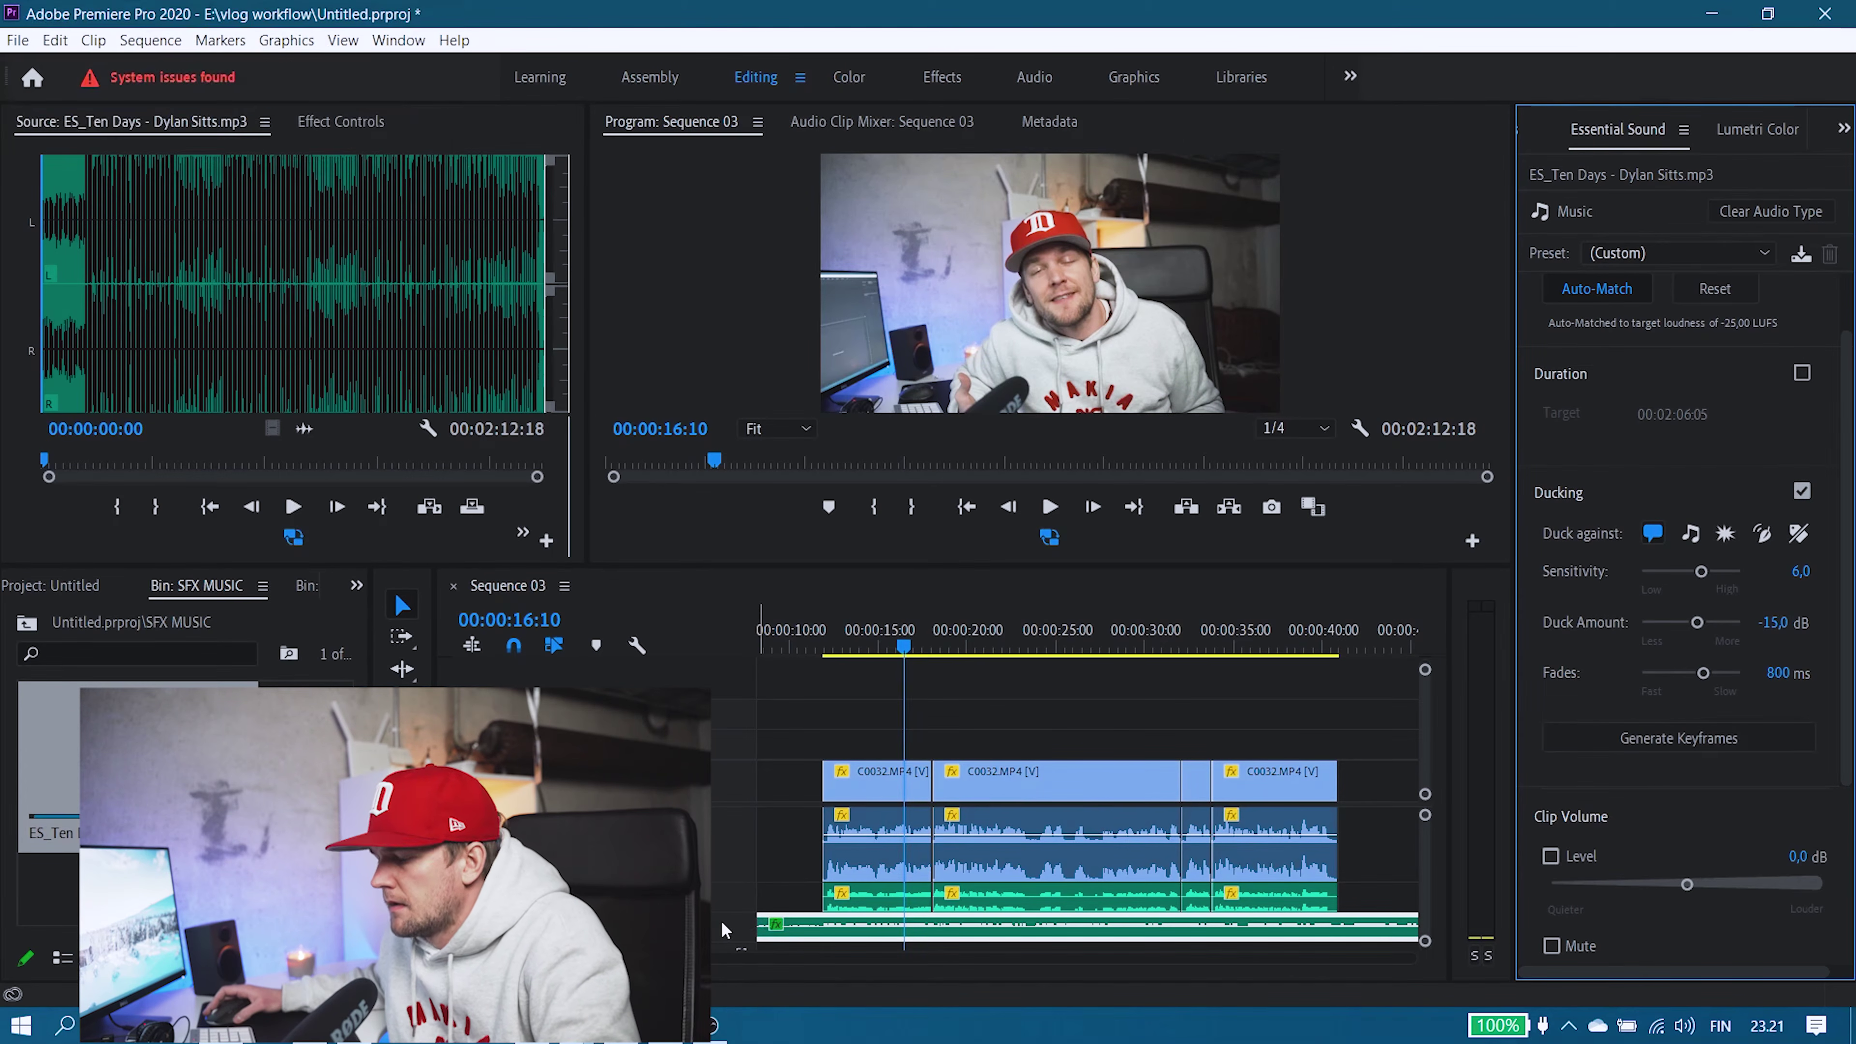
scroll(716, 919, "up", 2)
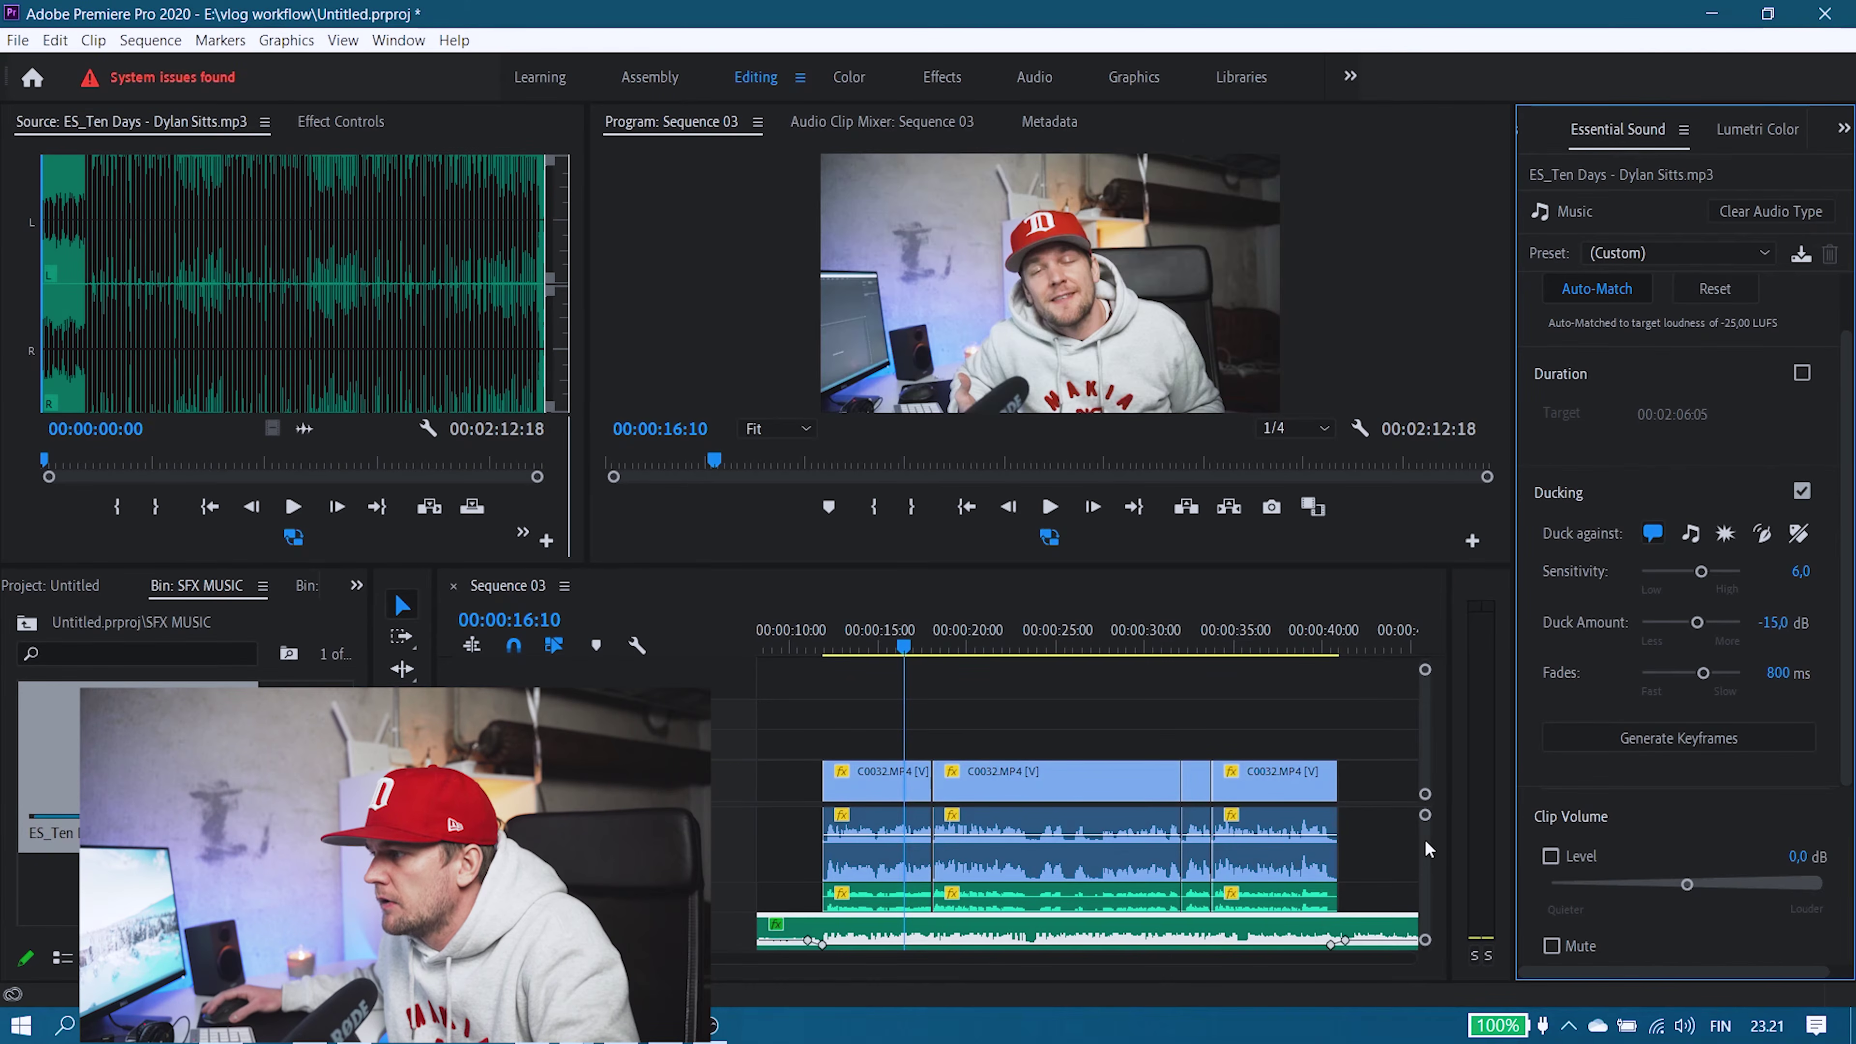
scroll(819, 892, "down", 2)
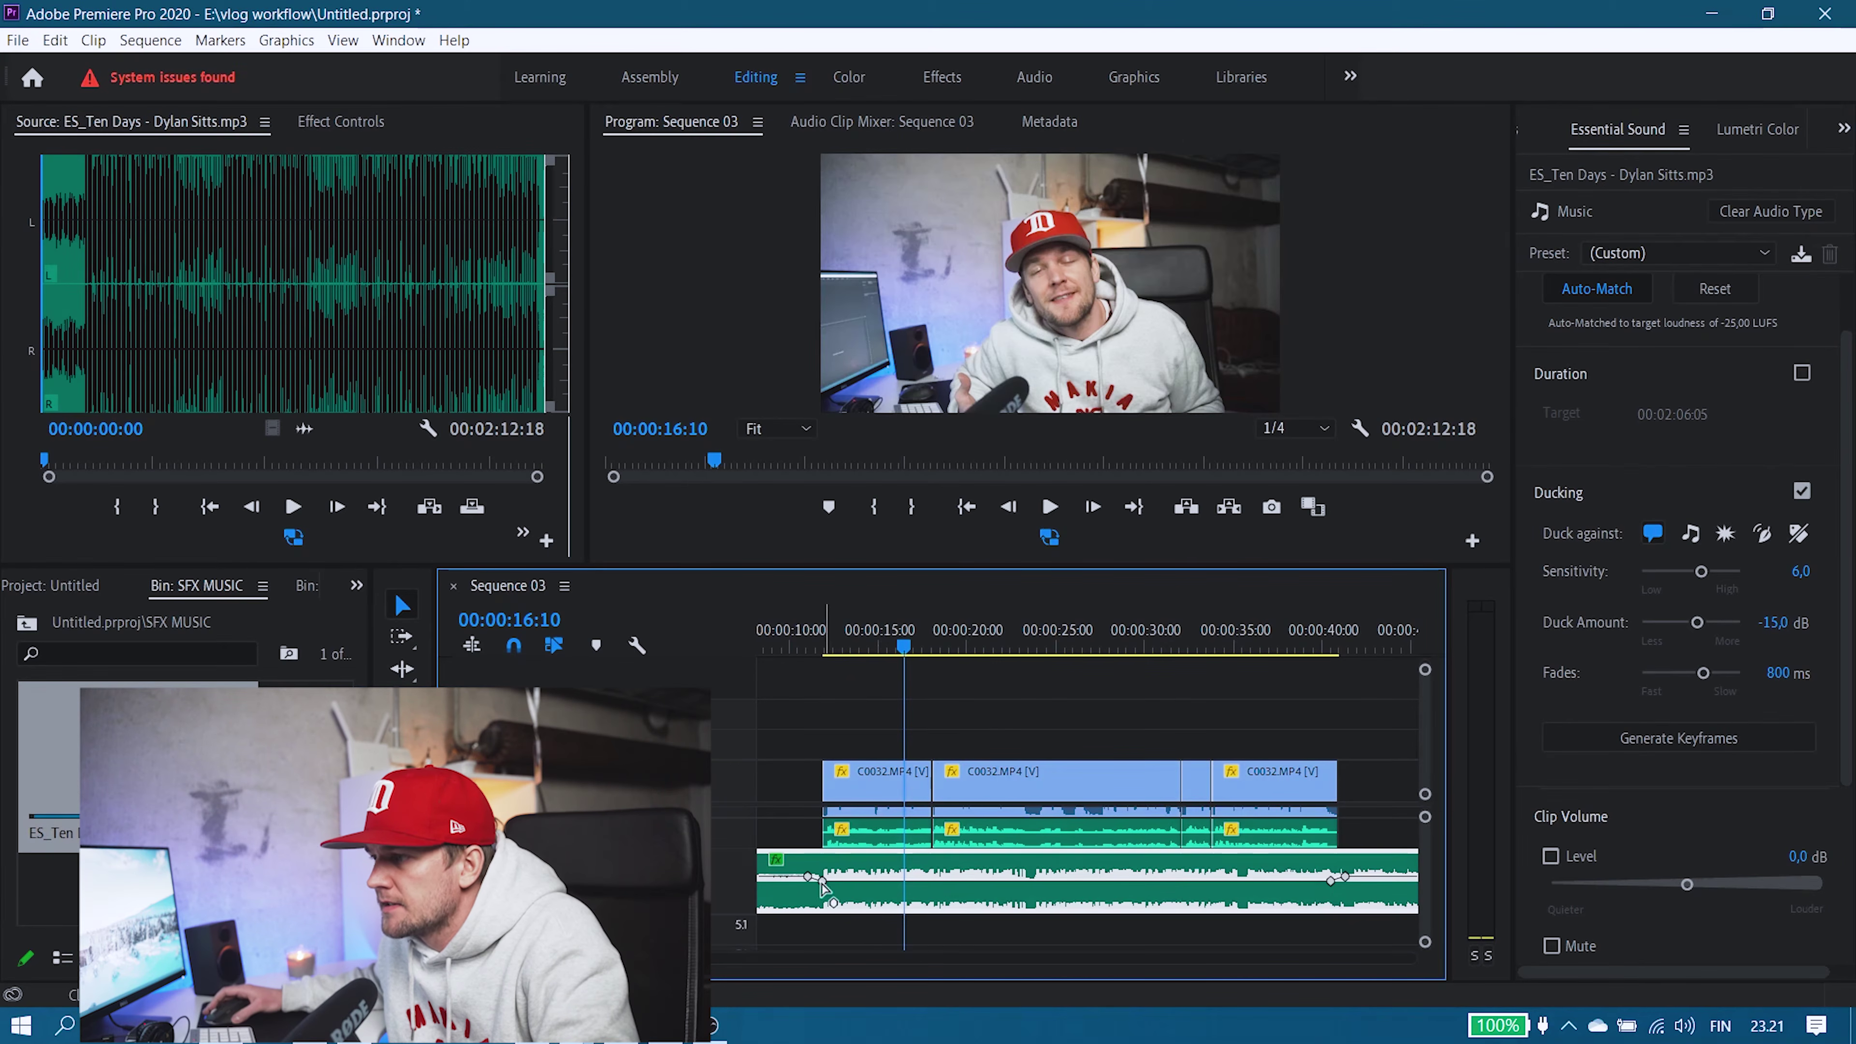
Play the sequence from about 00:00:10:12 to check how the ducked music sits under the voice.
left_click(798, 645)
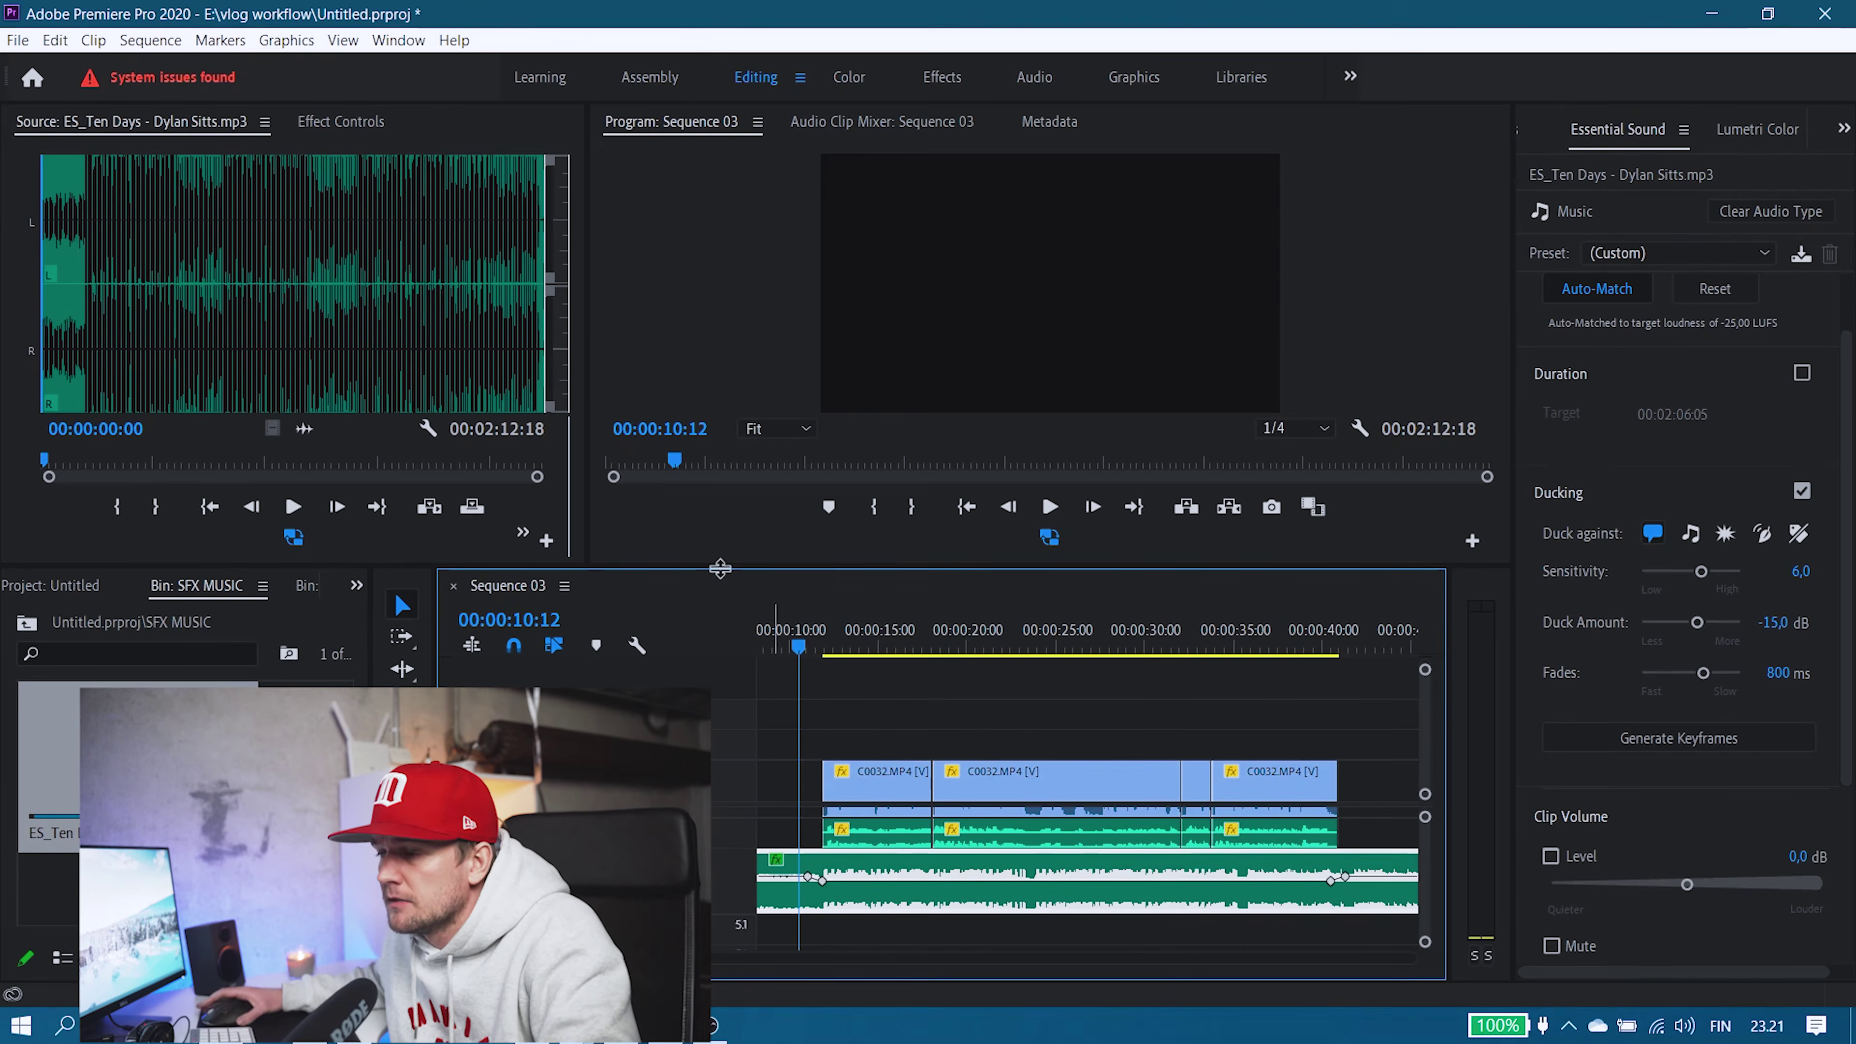
key("space")
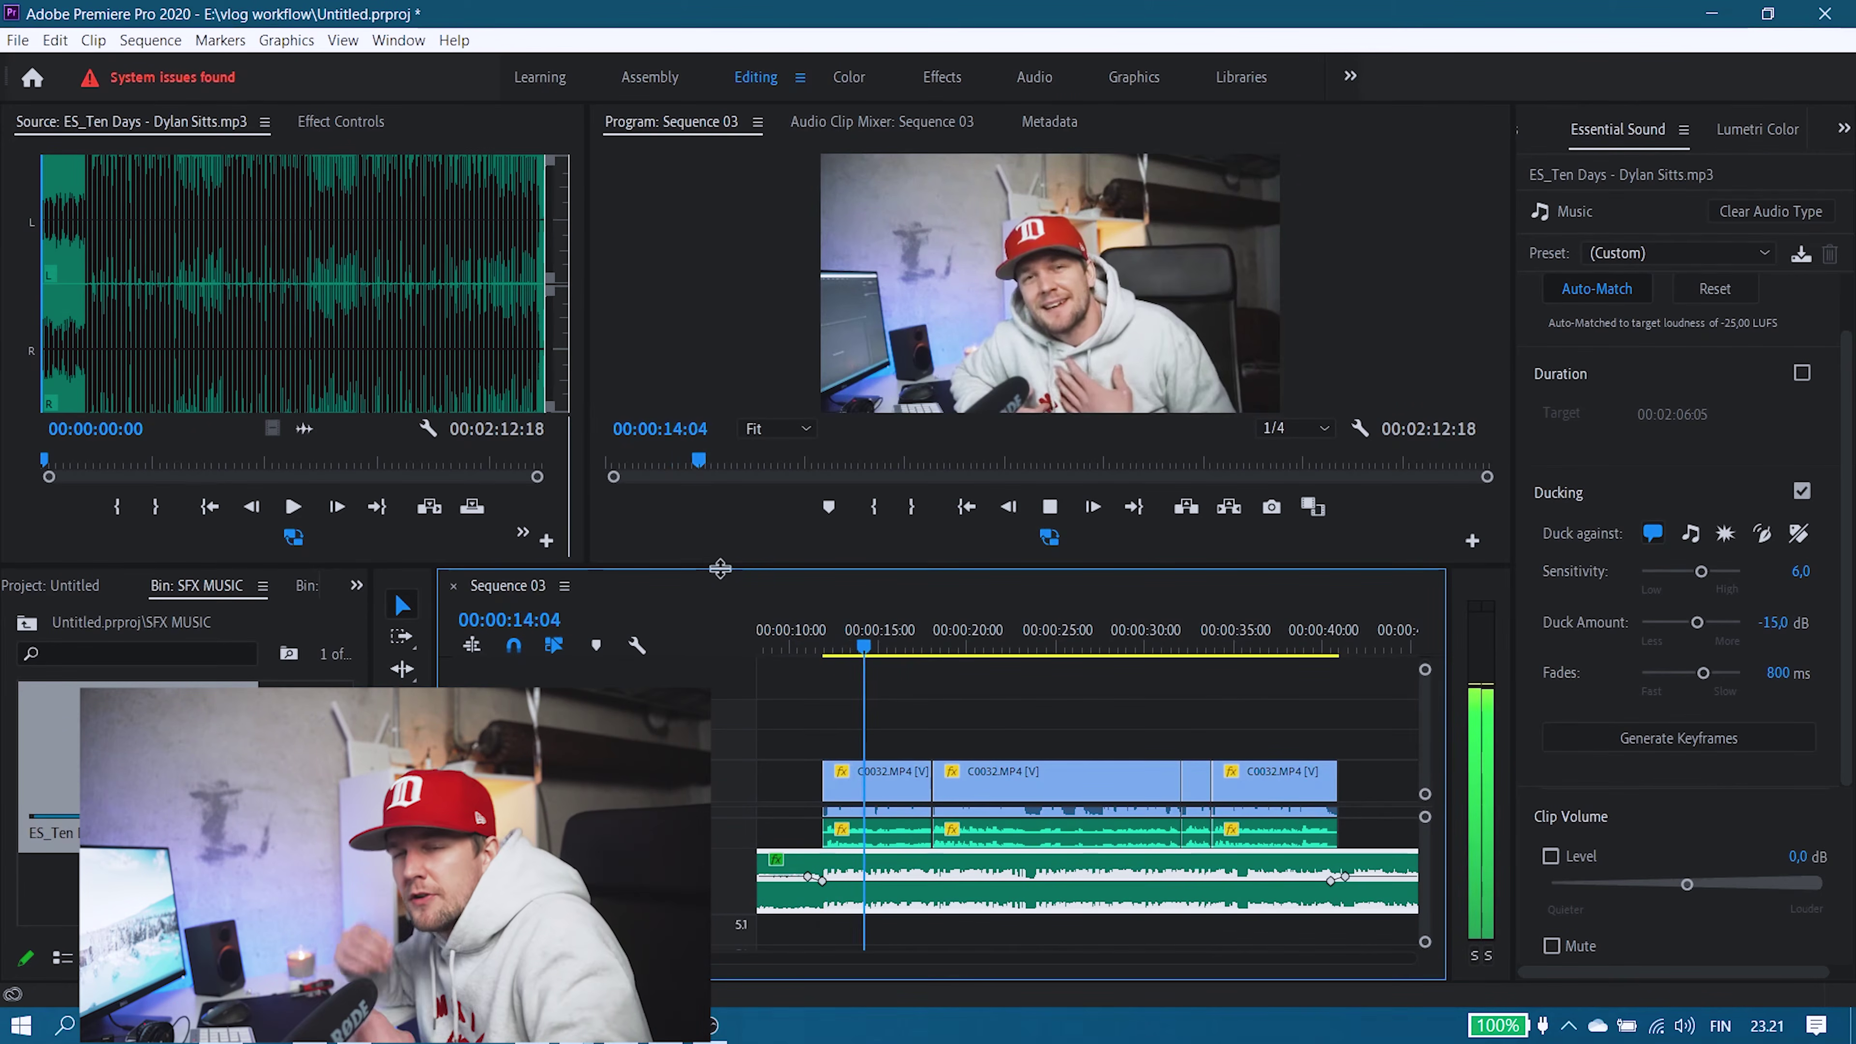
key("space")
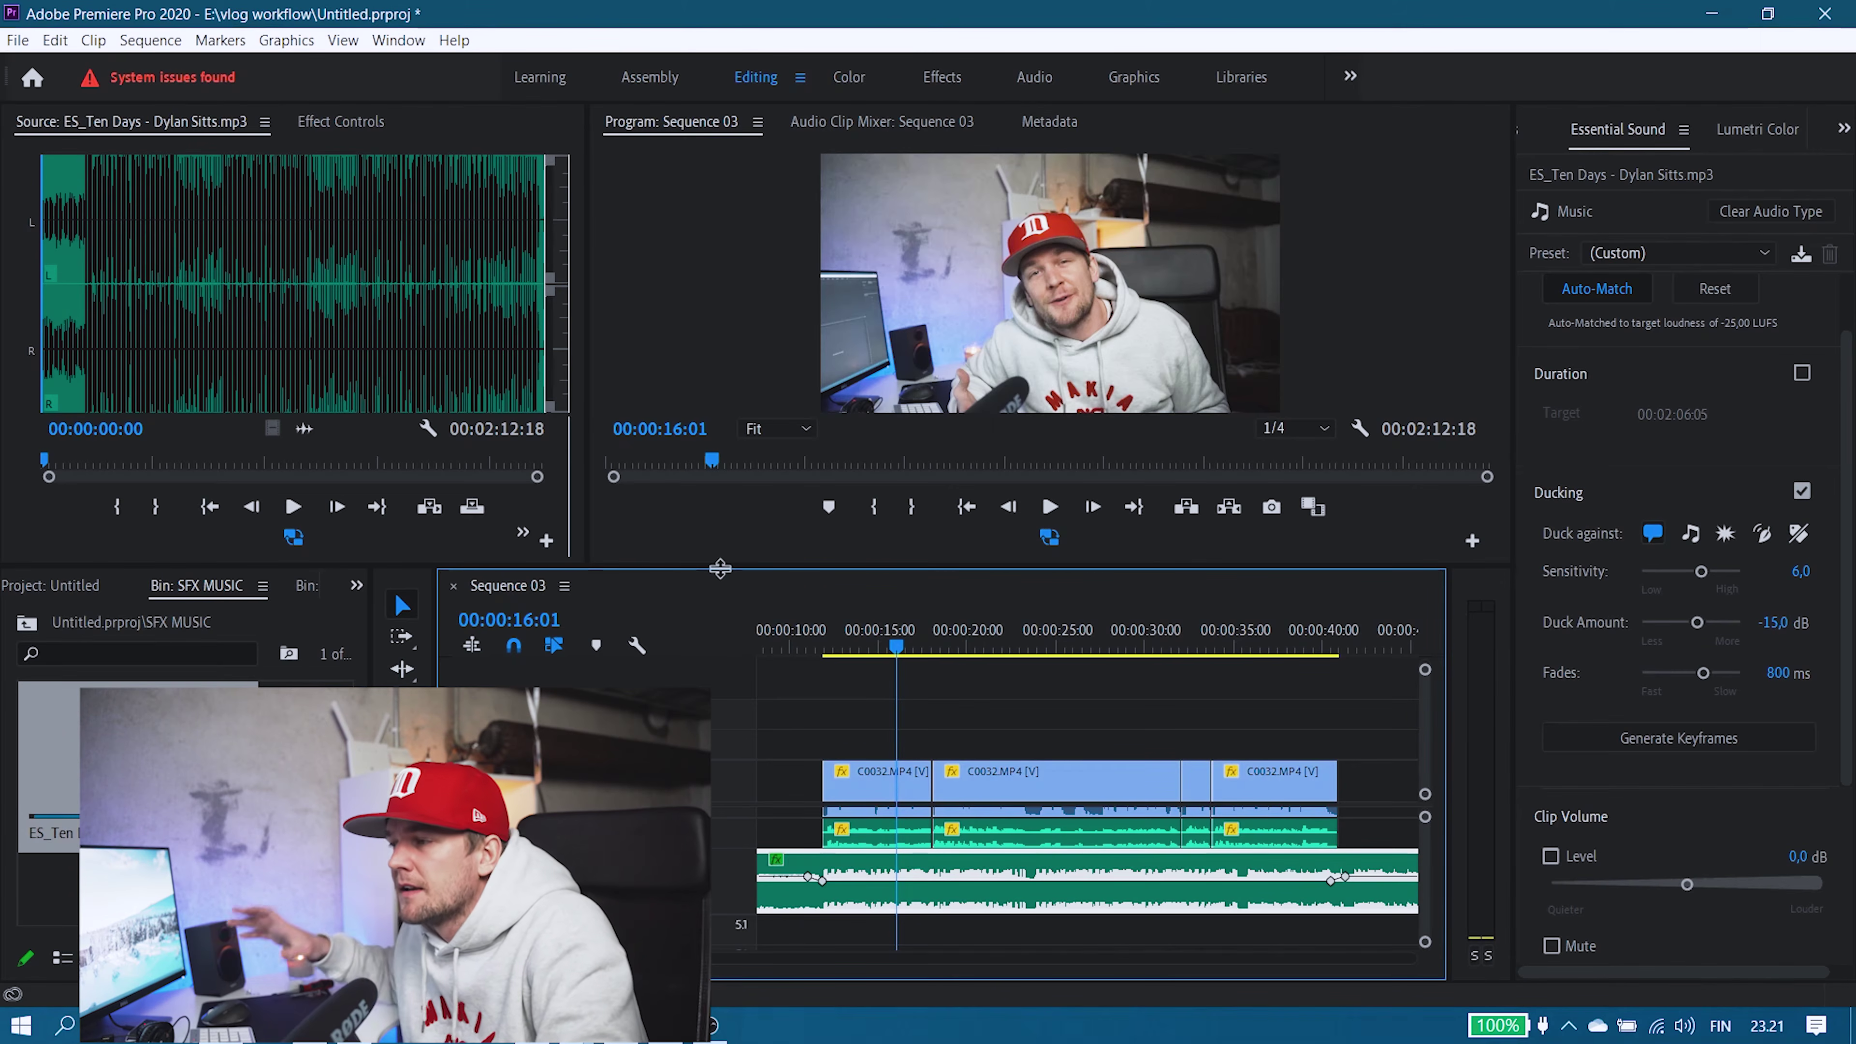
key("space")
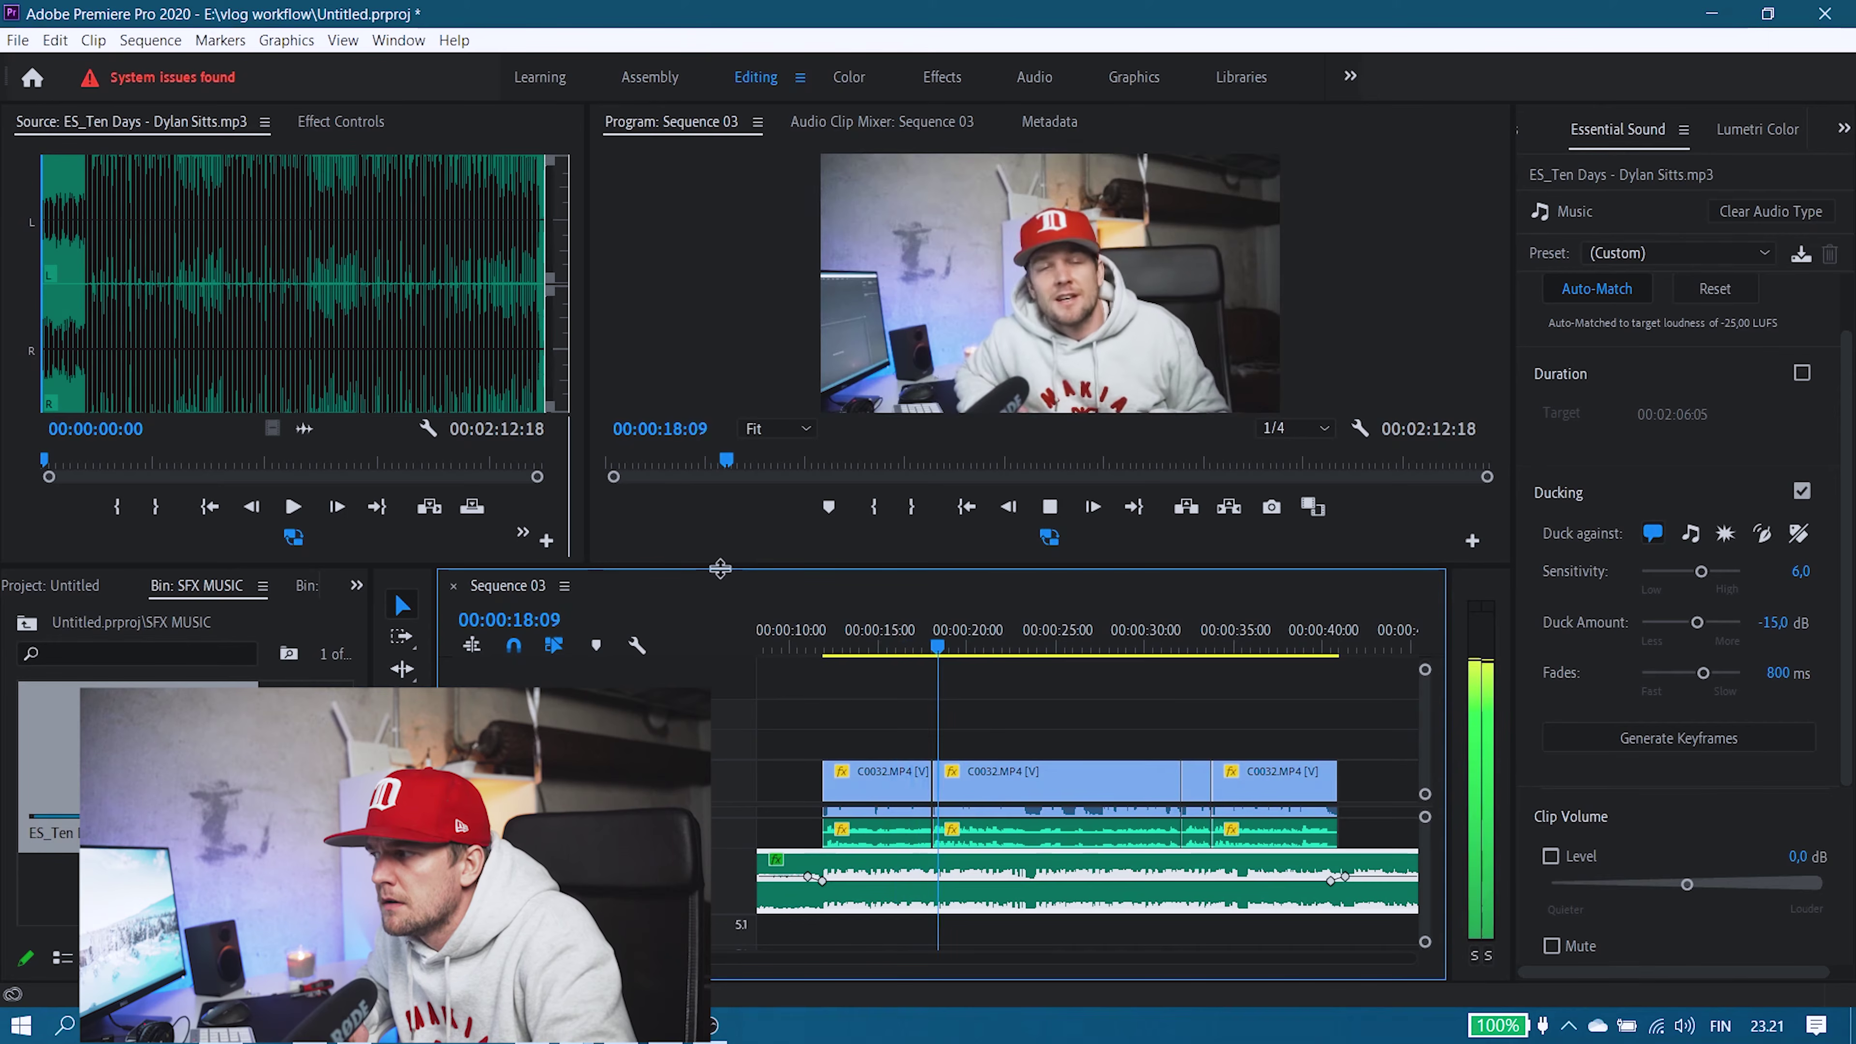
key("space")
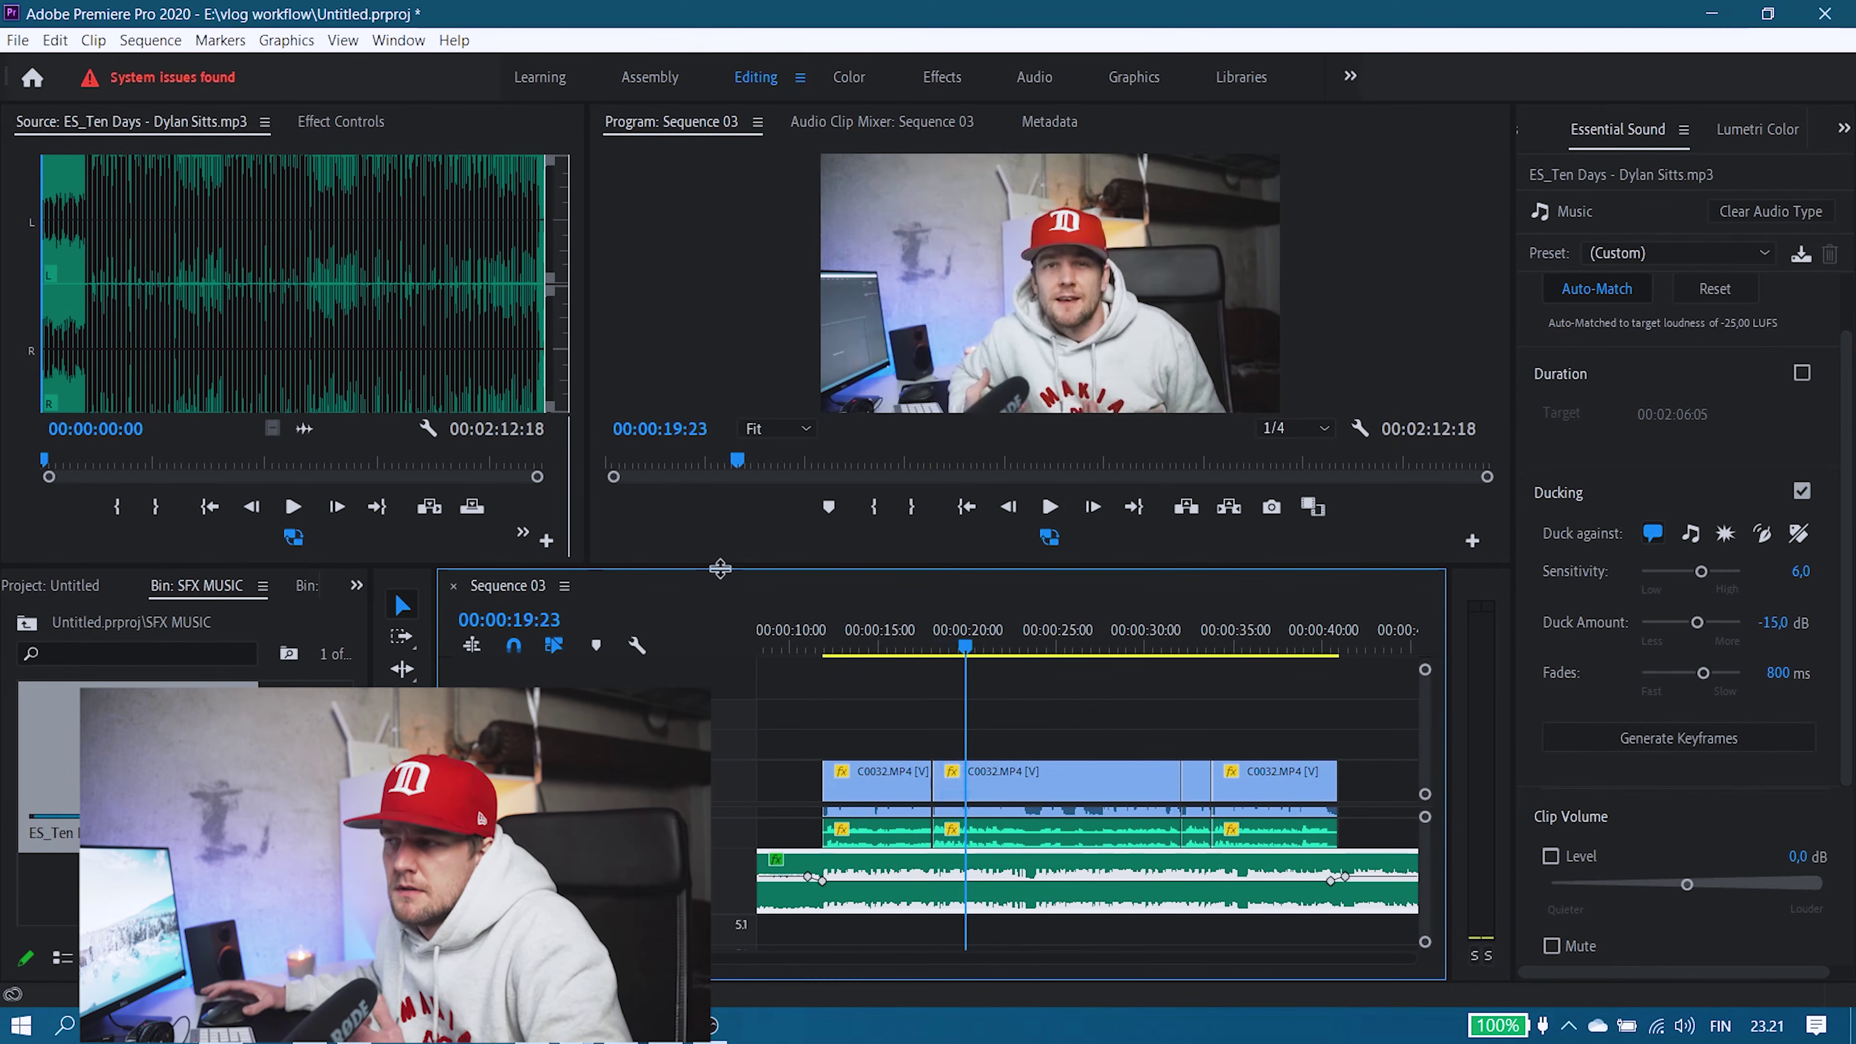
Find the Exponential Fade audio transition and apply it to the start of the Ten Days clip on A3.
key("minus")
key("minus")
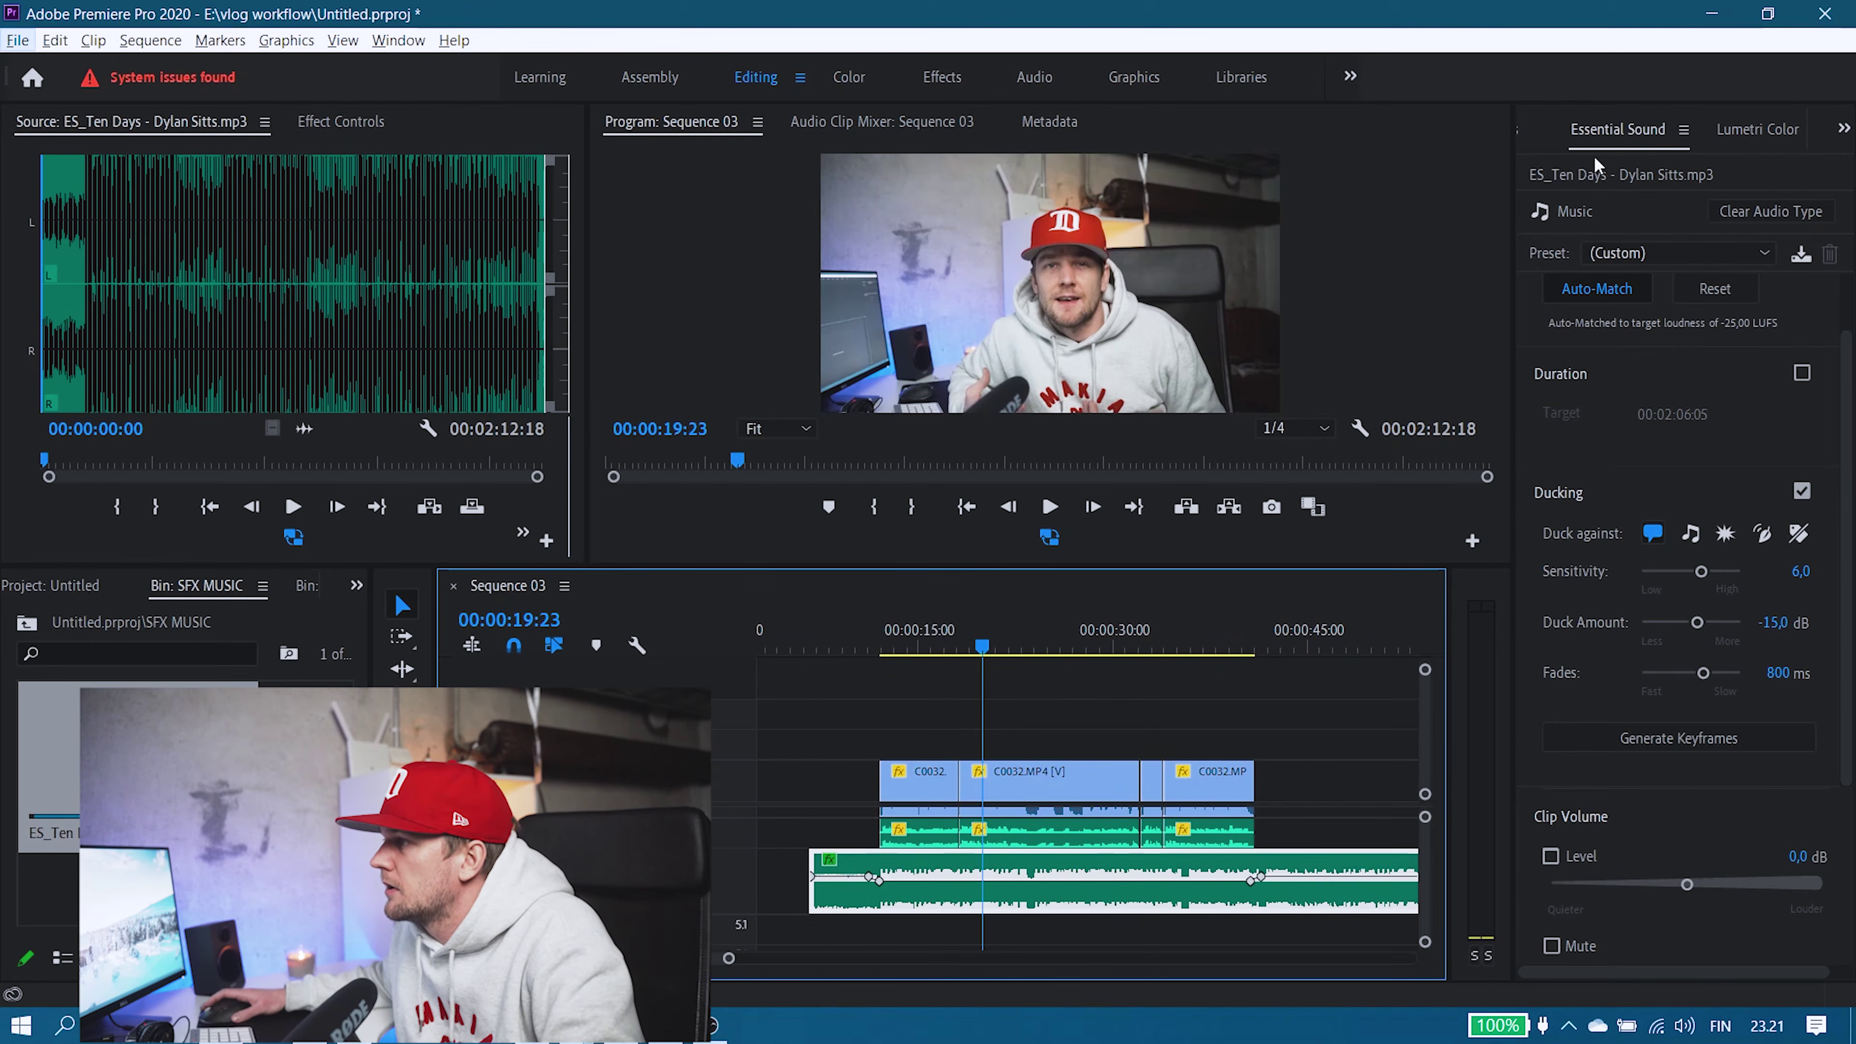
left_click(357, 601)
left_click(357, 586)
left_click(410, 746)
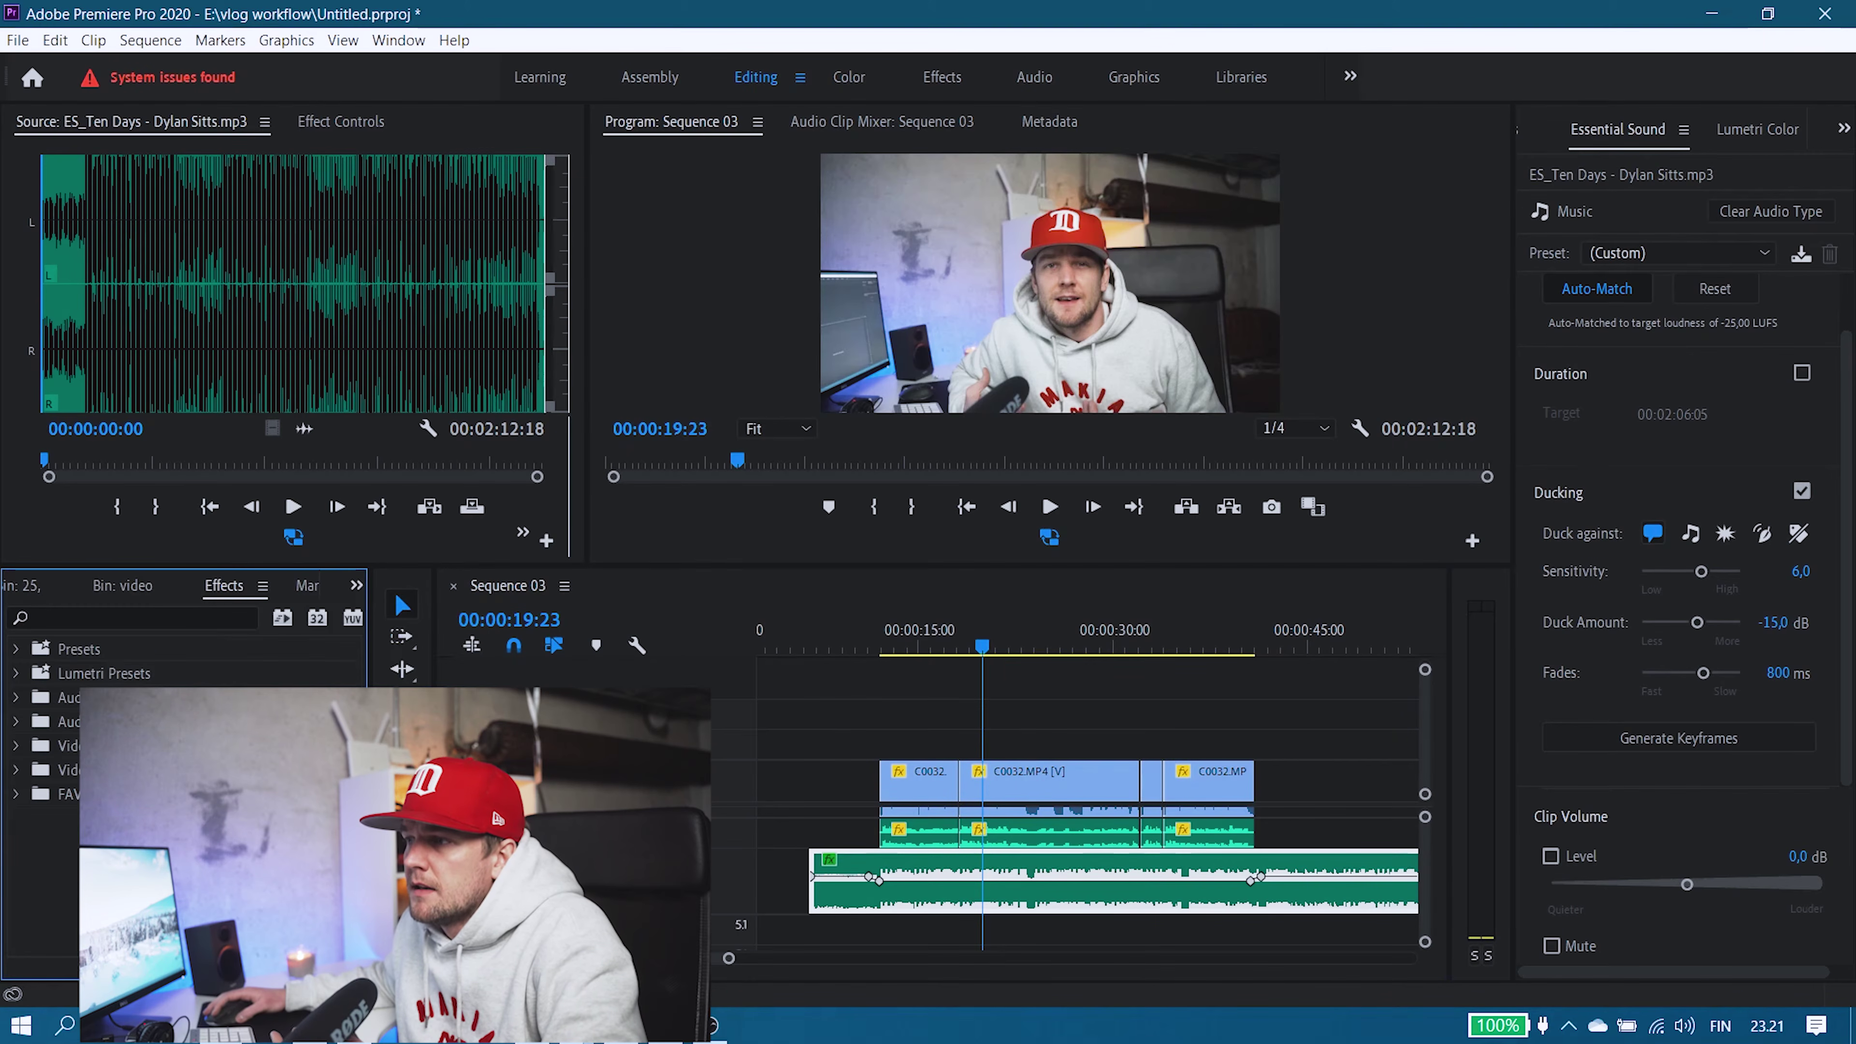
left_click(16, 795)
scroll(20, 804, "down", 3)
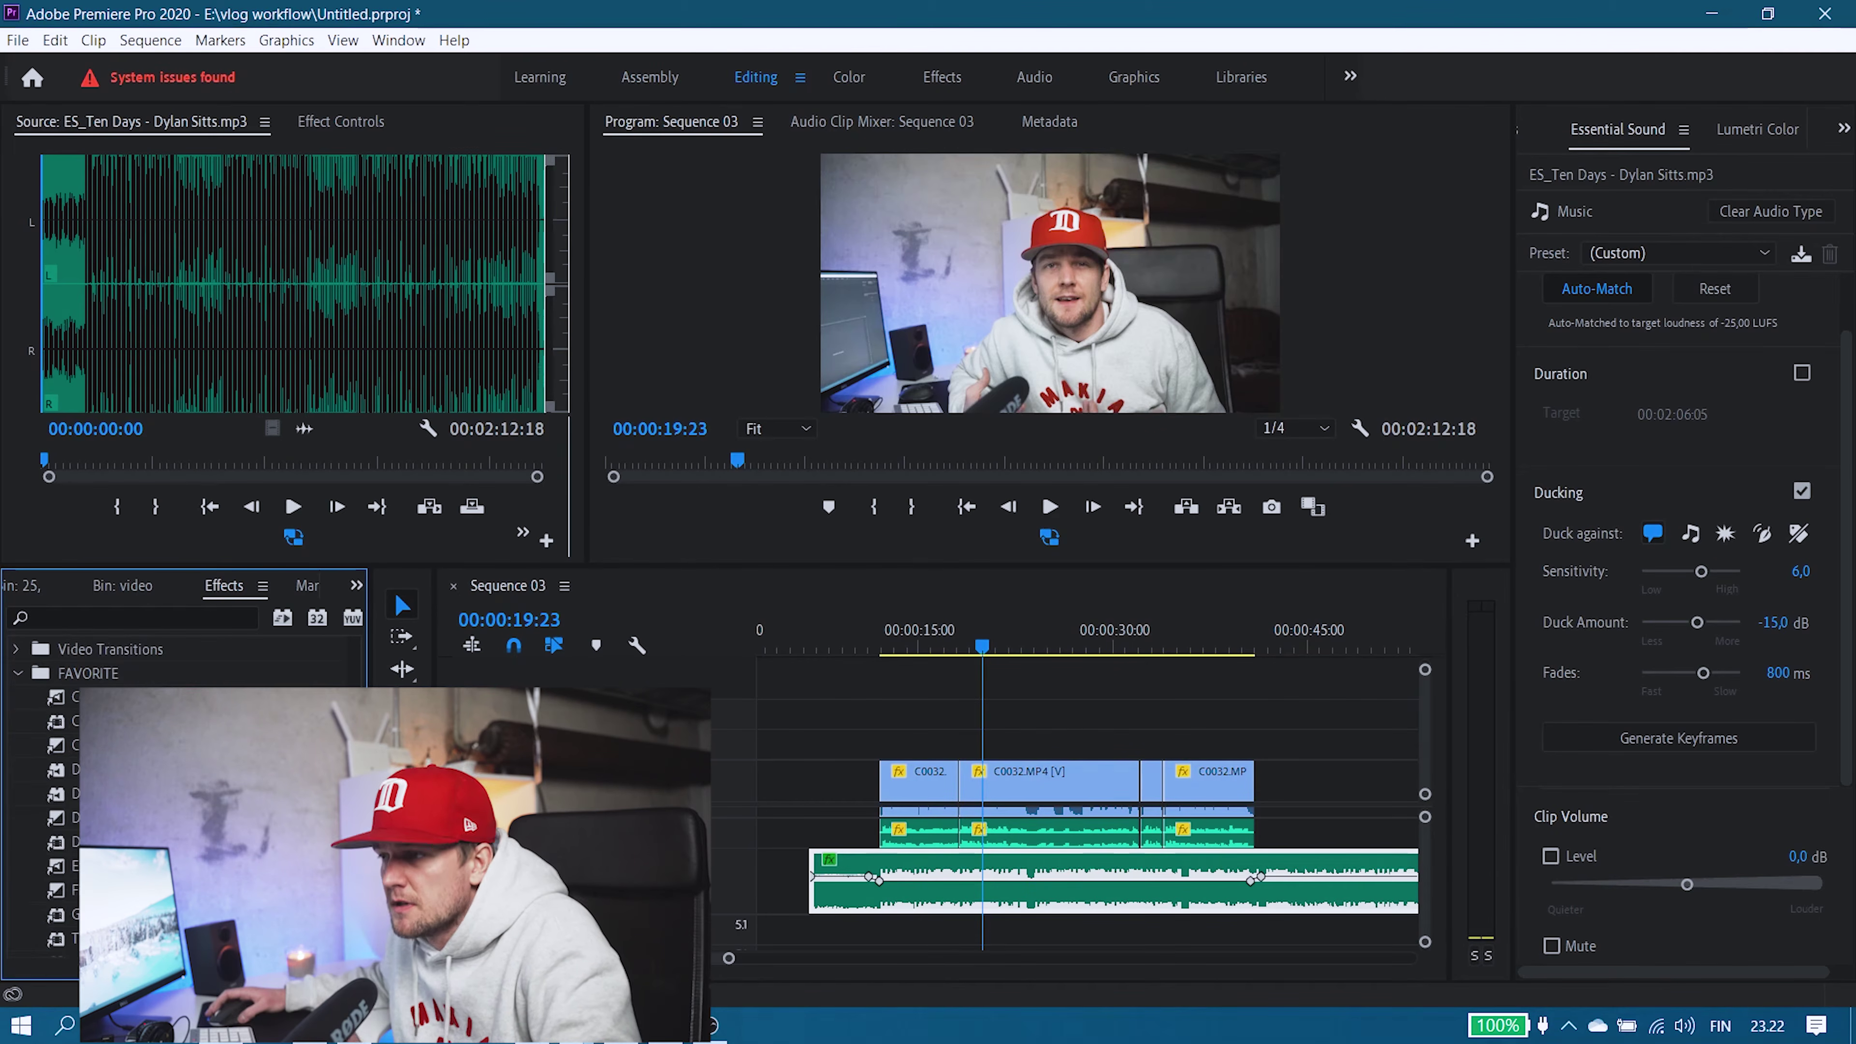
scroll(45, 824, "up", 3)
left_click(16, 746)
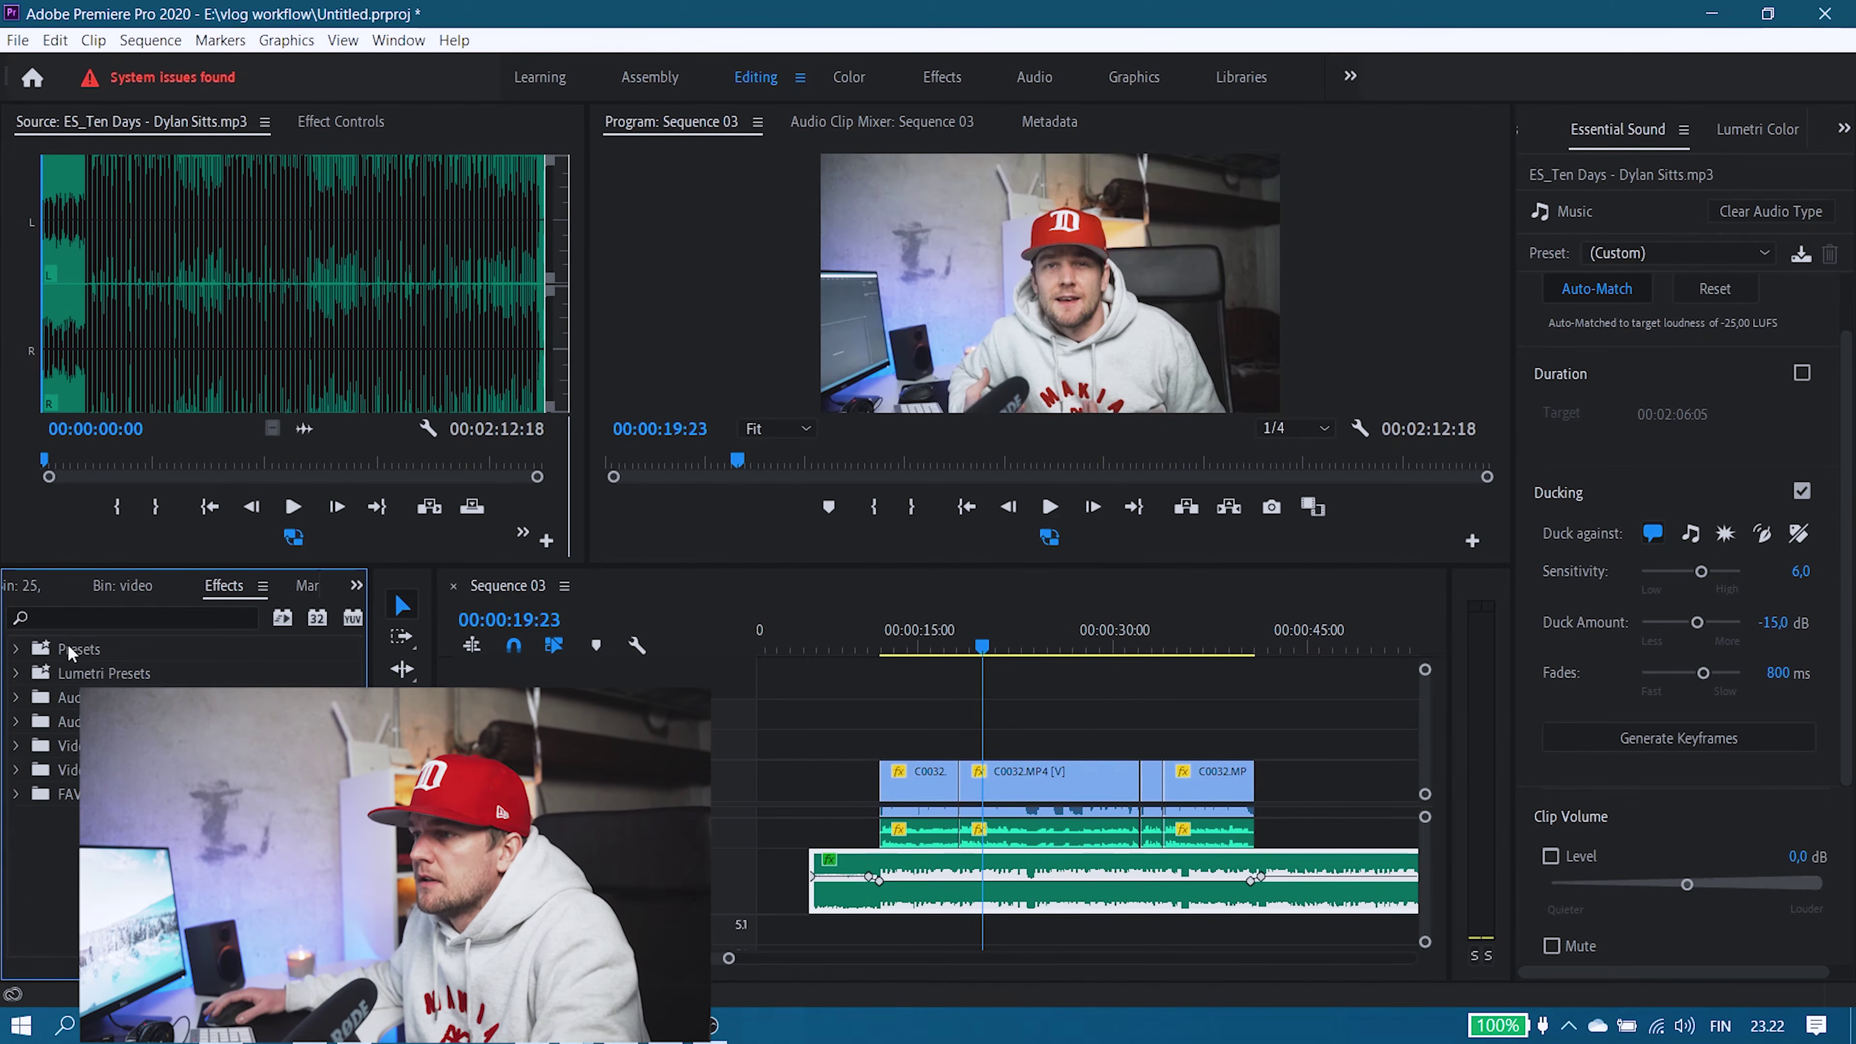
left_click(77, 618)
type("expon")
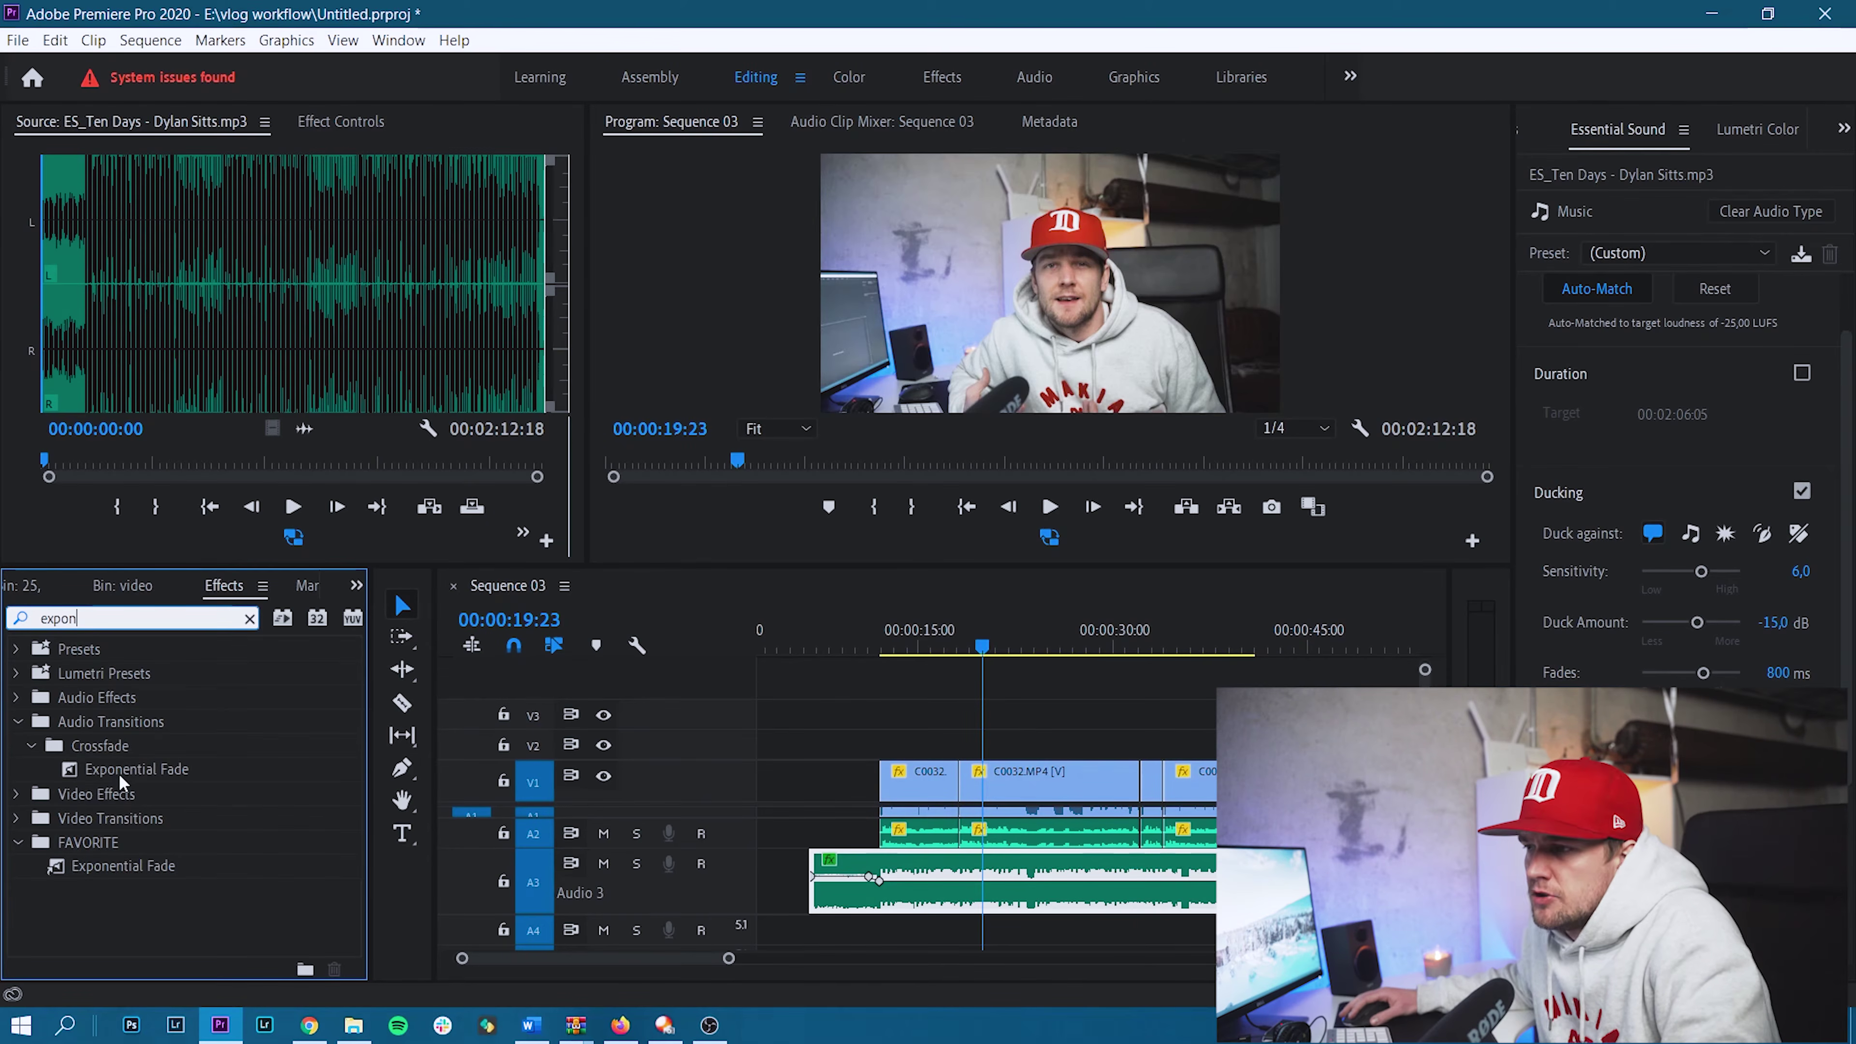
left_click_drag(119, 773, 815, 881)
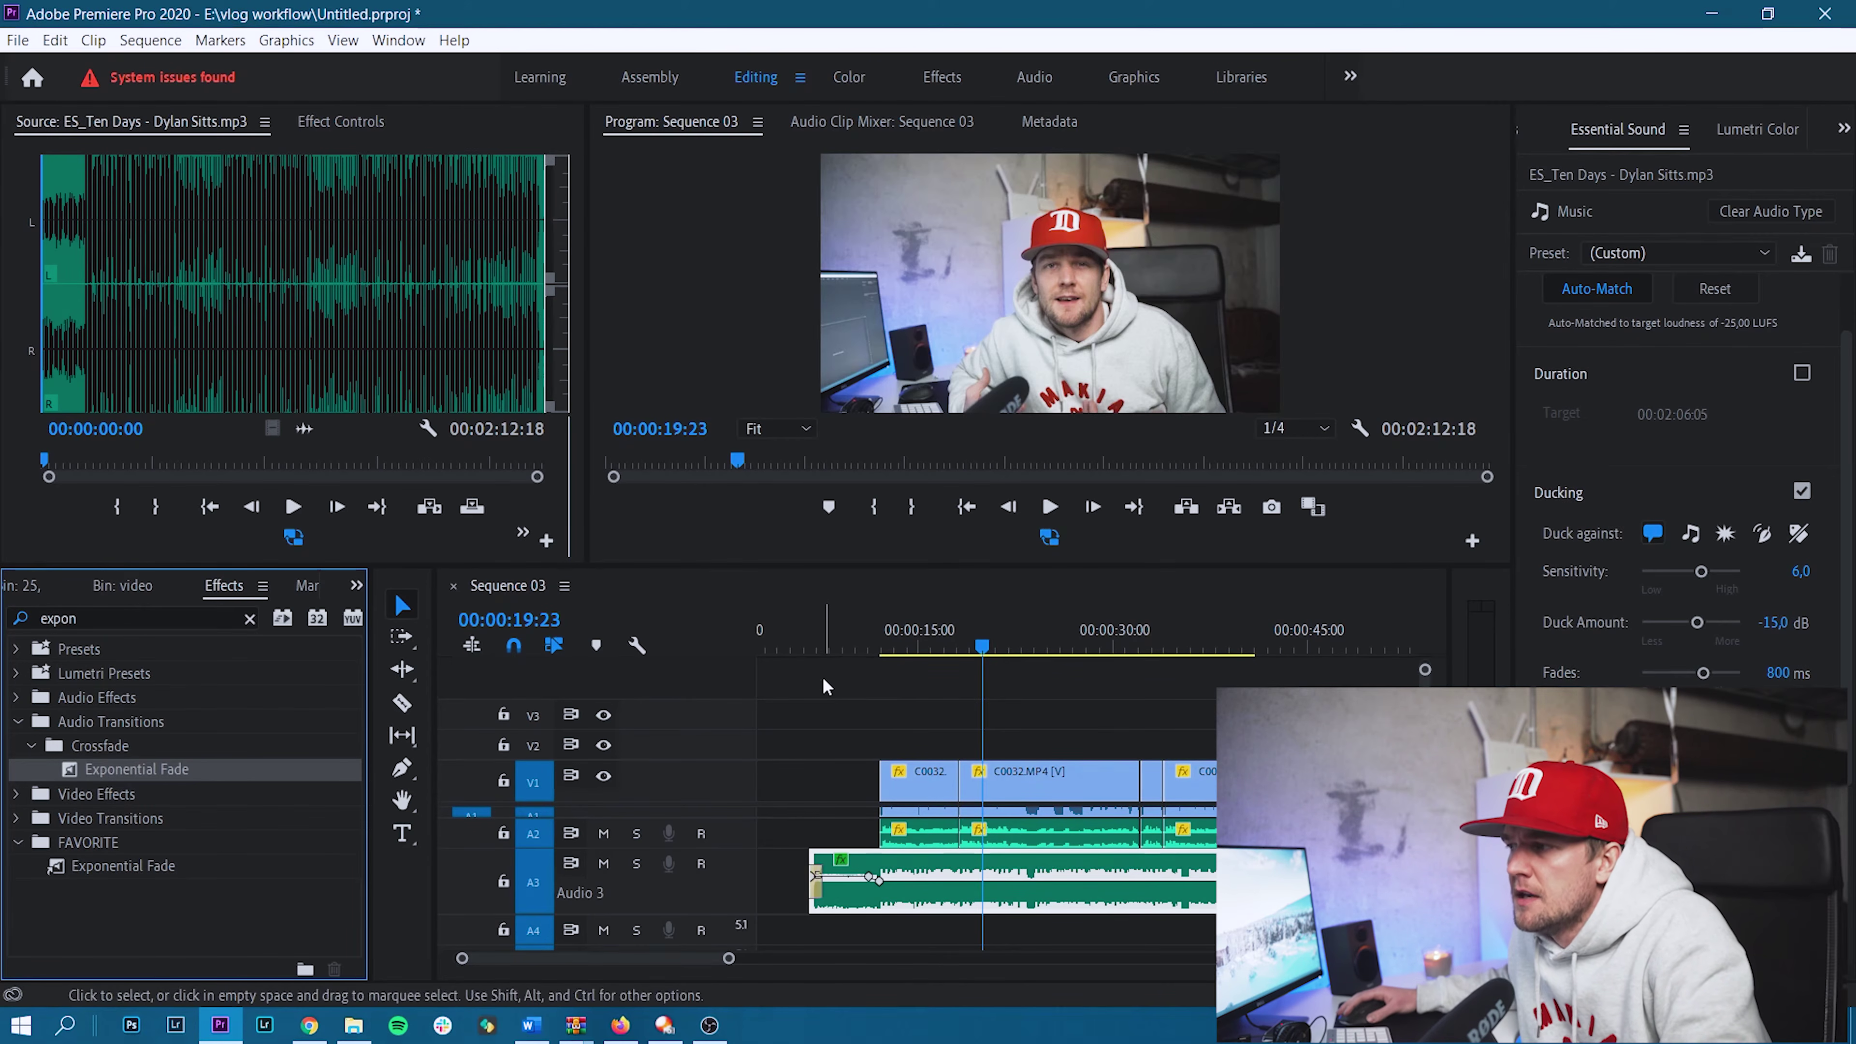
Select the first two talking clips together with the music and move them so the music begins at 00:00:00:00.
left_click(801, 648)
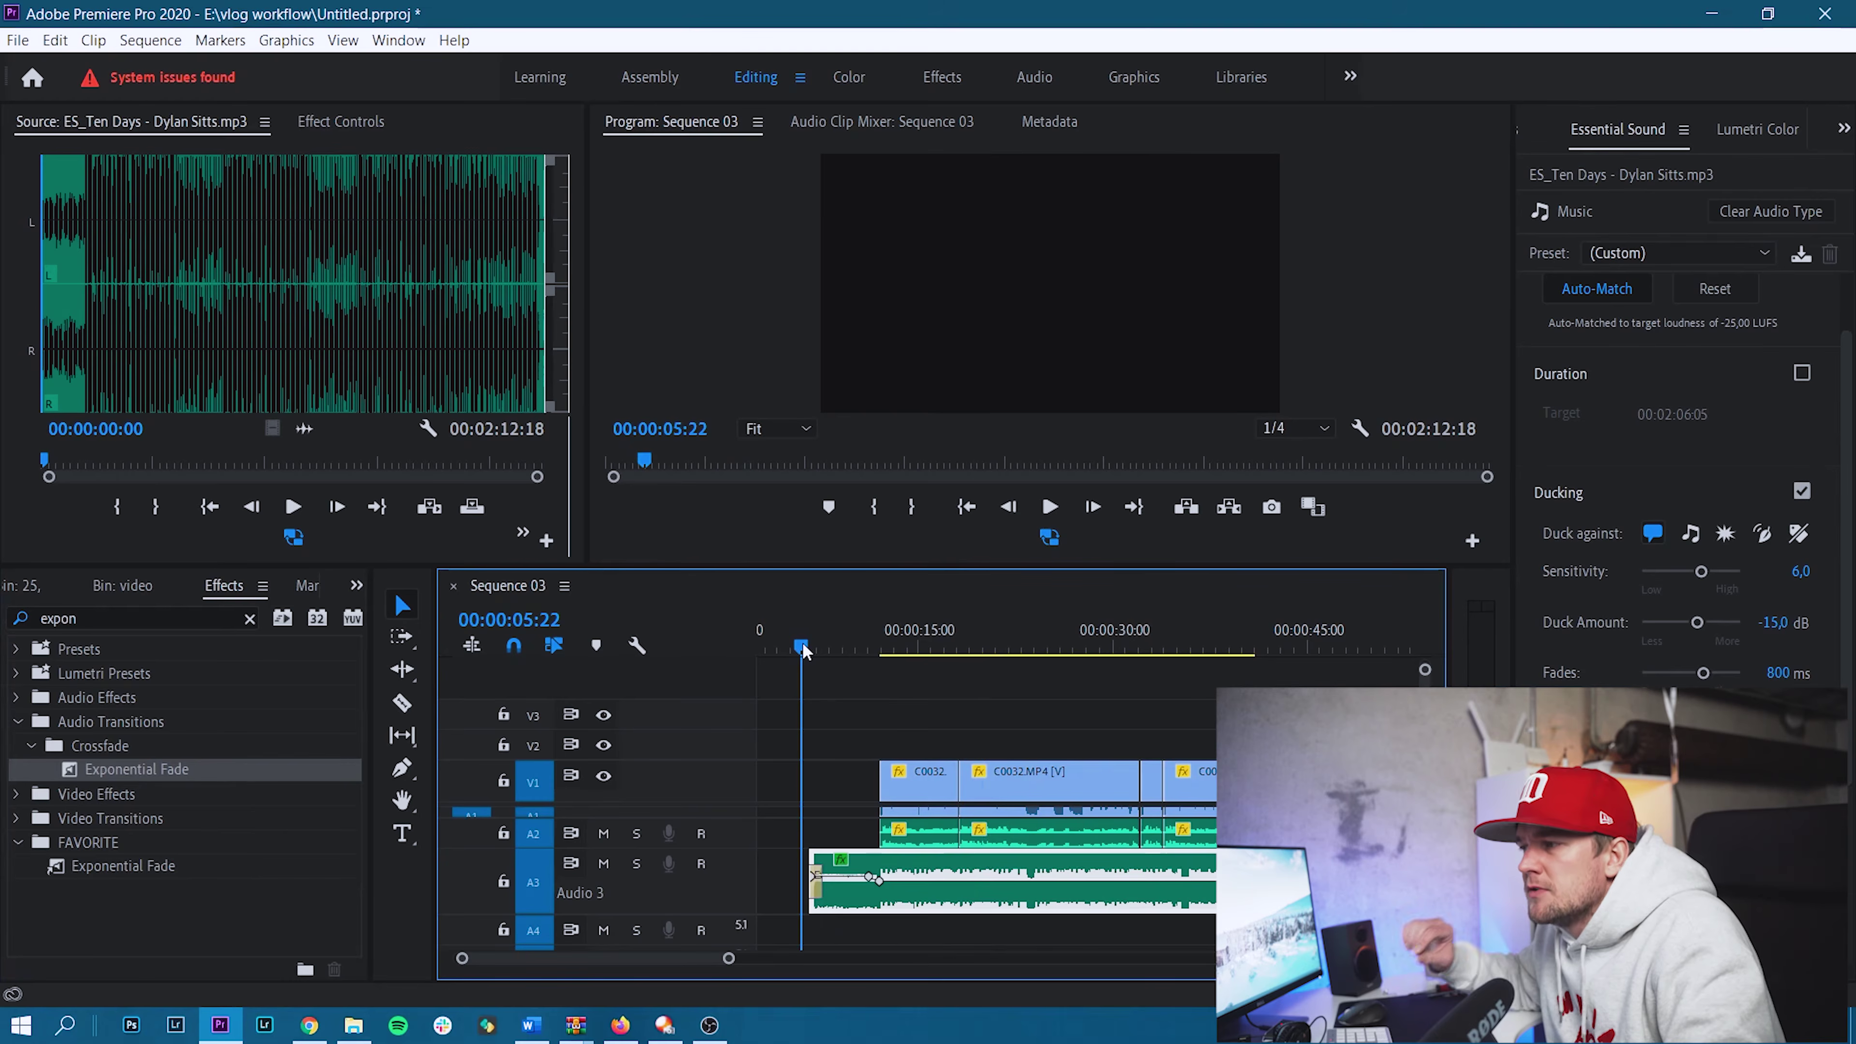
left_click_drag(800, 746, 995, 907)
key("Home")
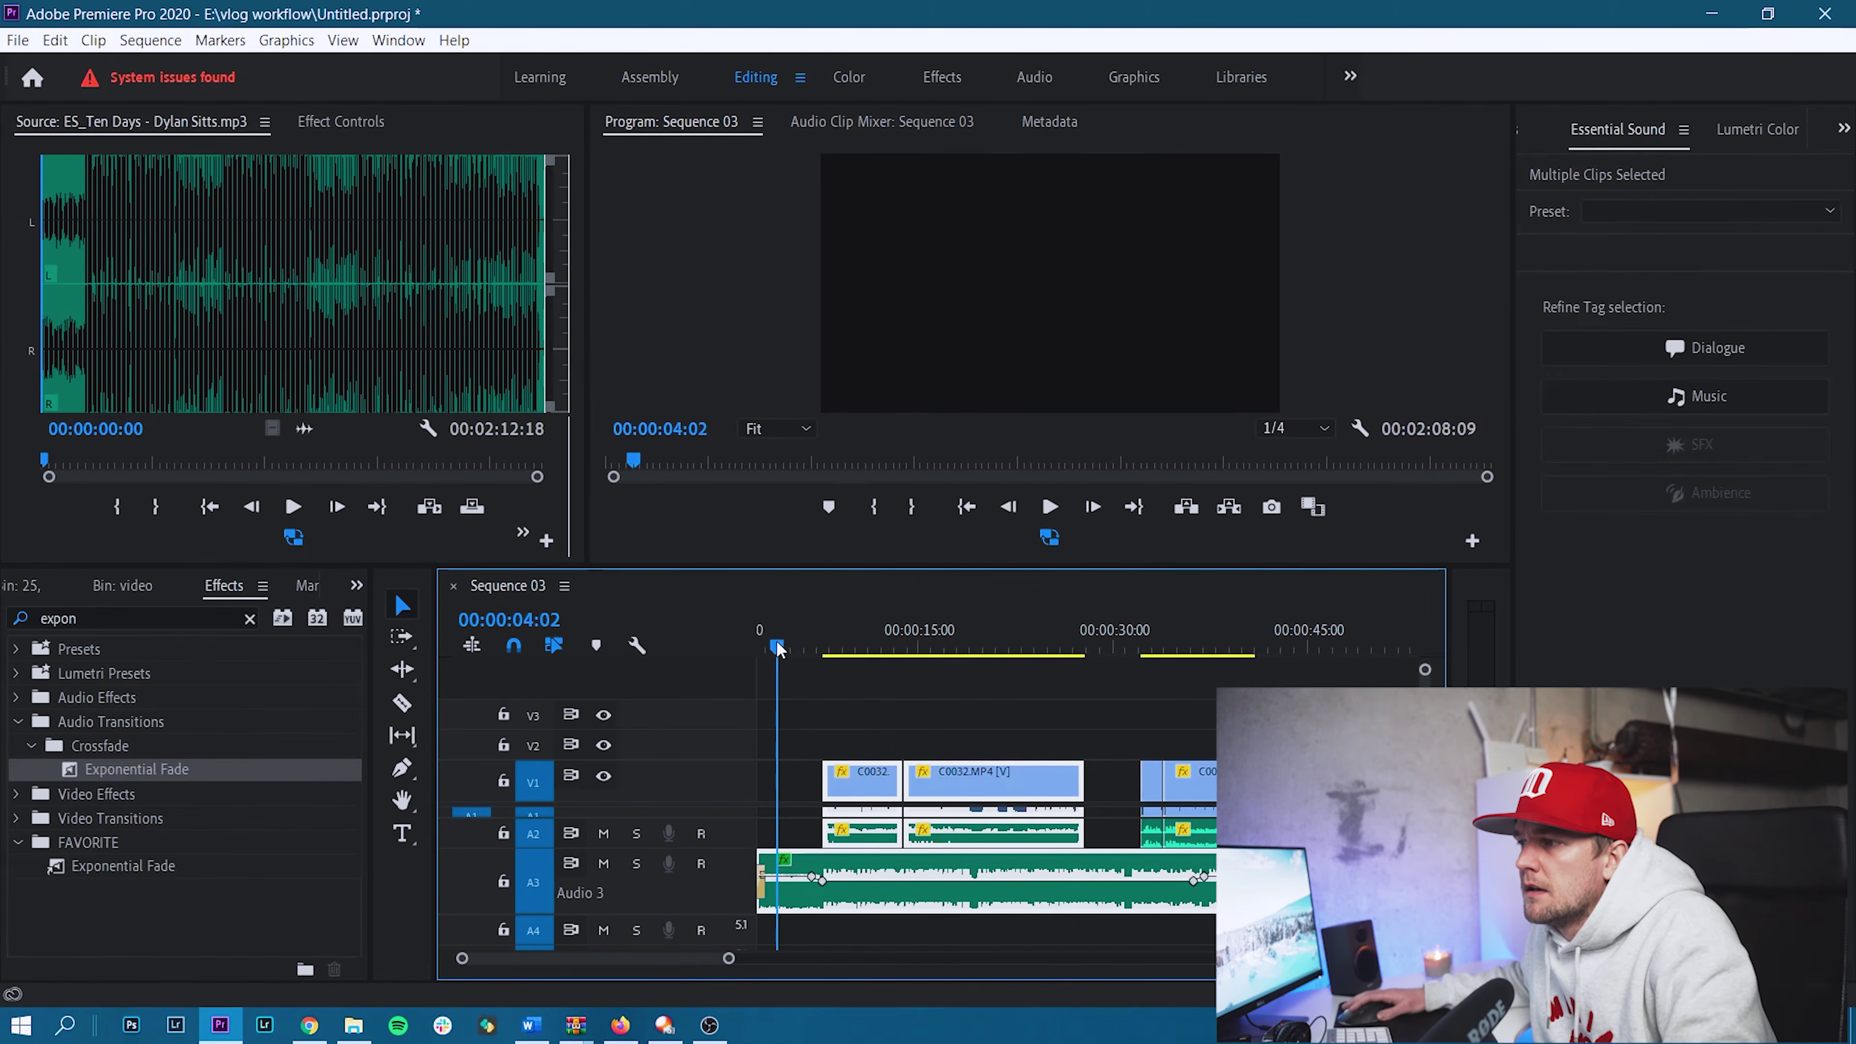
key("minus")
key("minus")
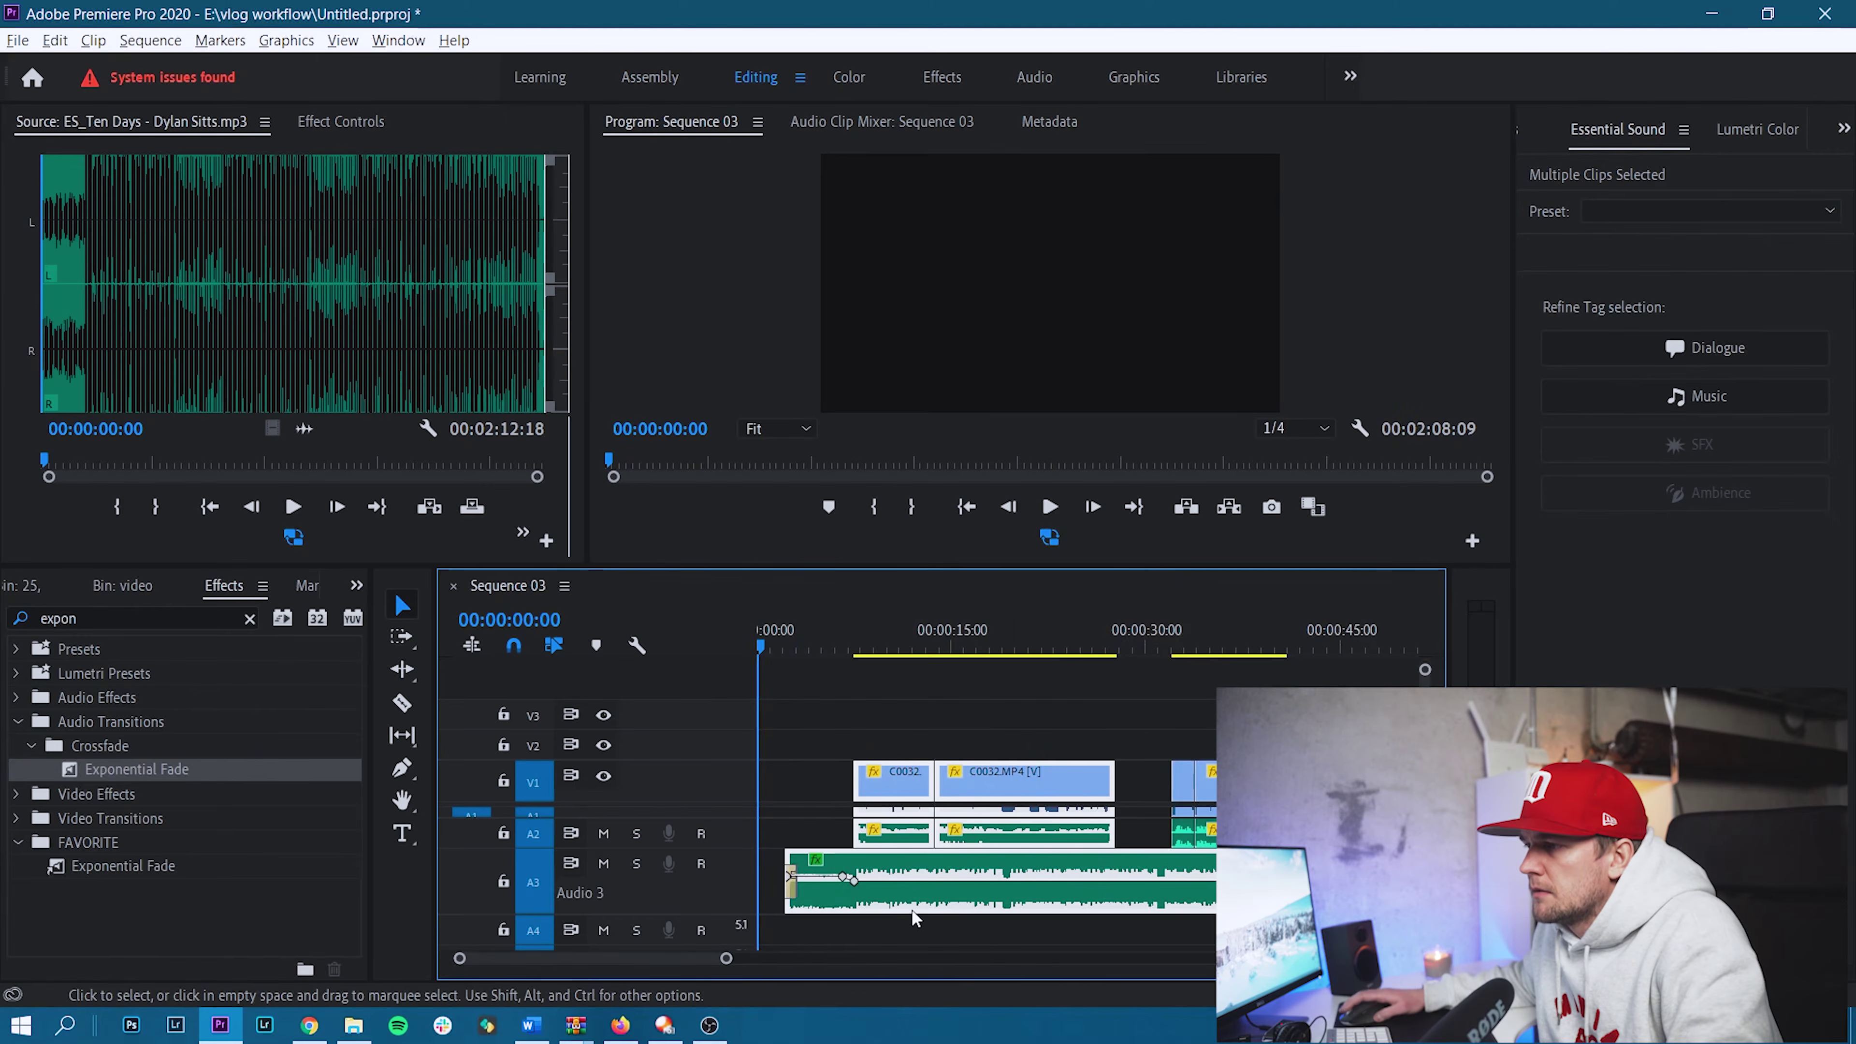
left_click_drag(861, 905, 848, 906)
Play the opening of the sequence to check the music's fade-in and the ducking under the first talking clip.
key("space")
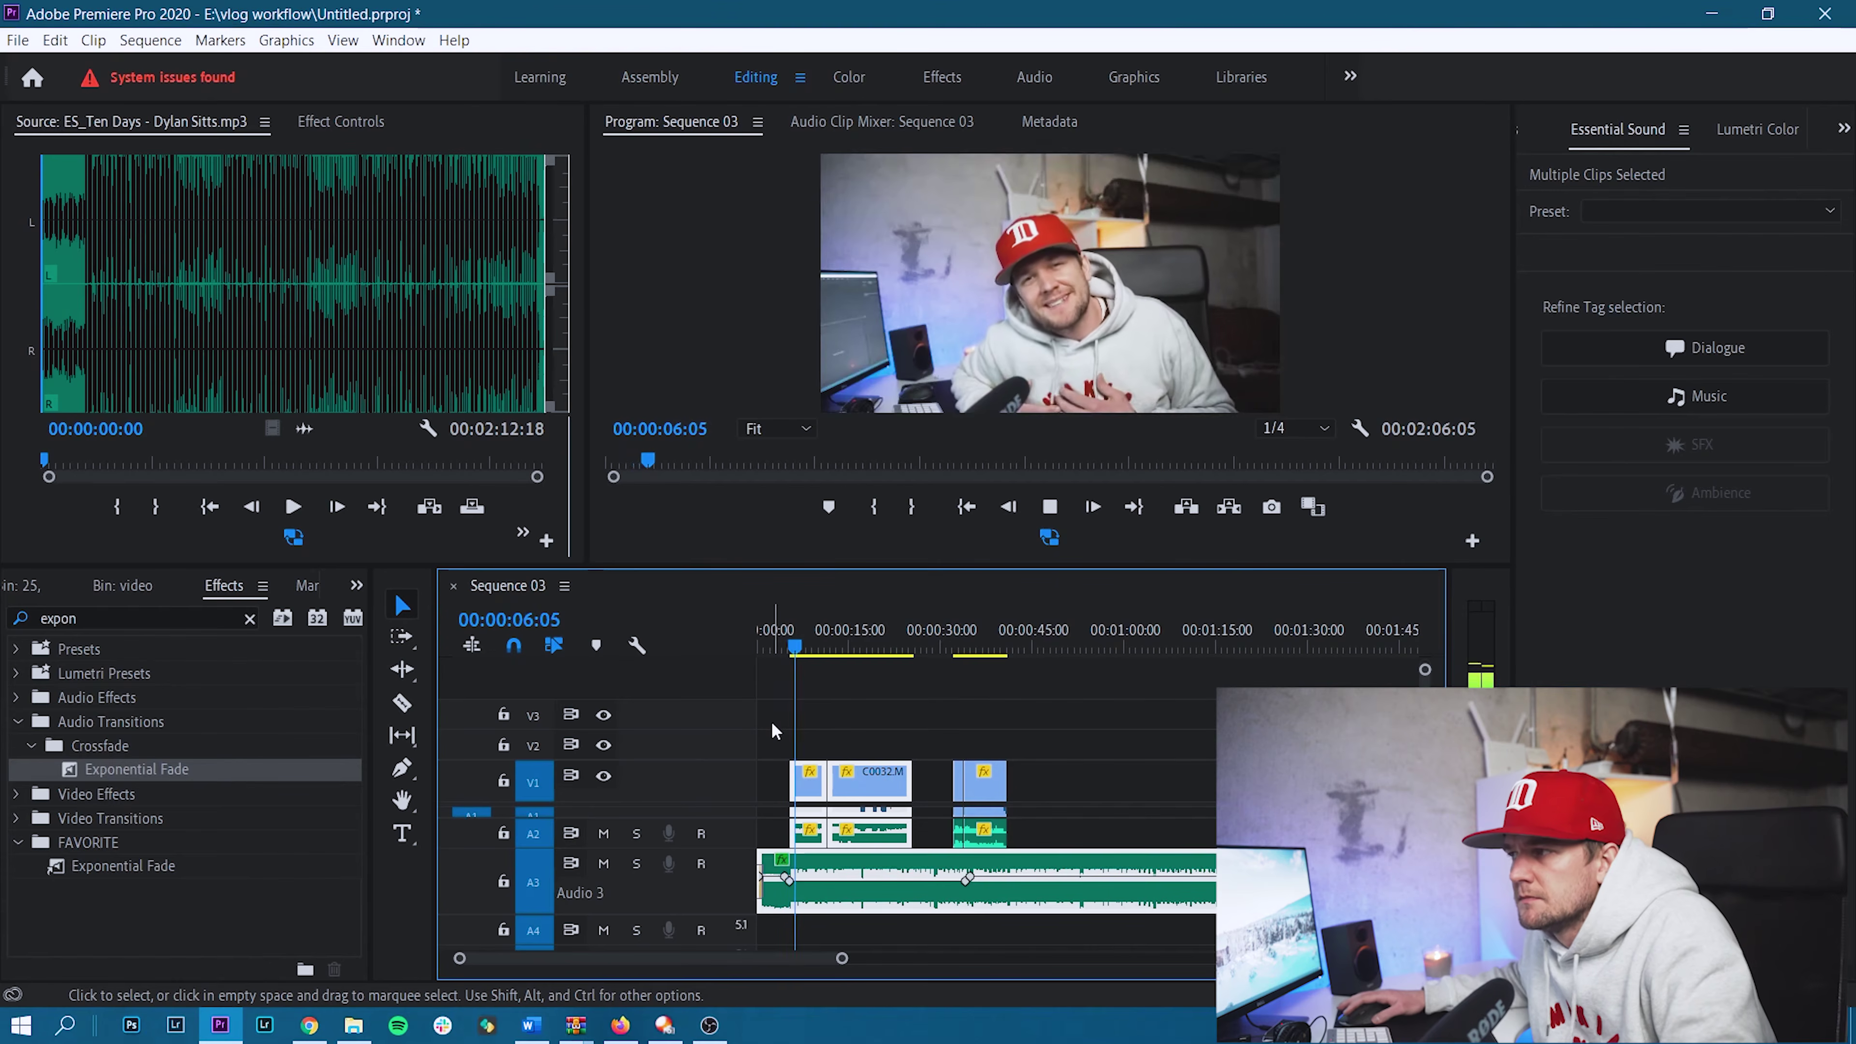
key("space")
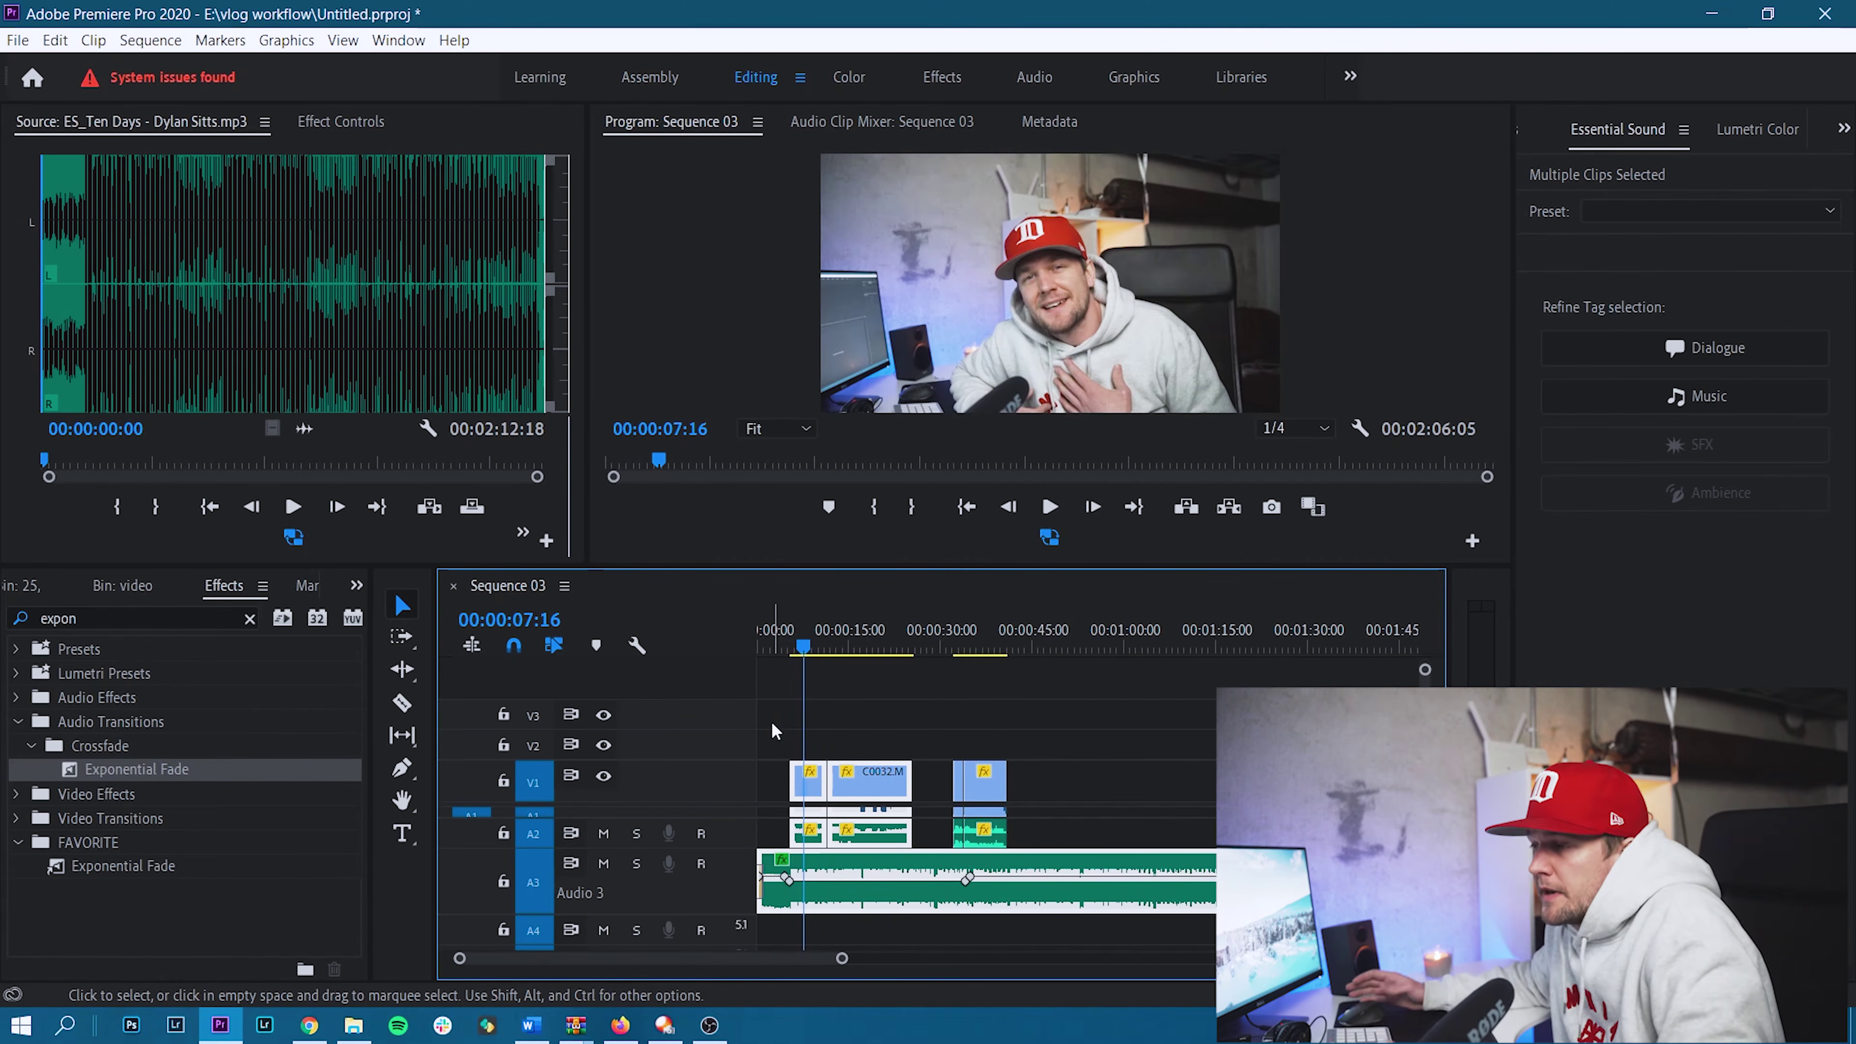
scroll(1094, 853, "down", 1, "alt")
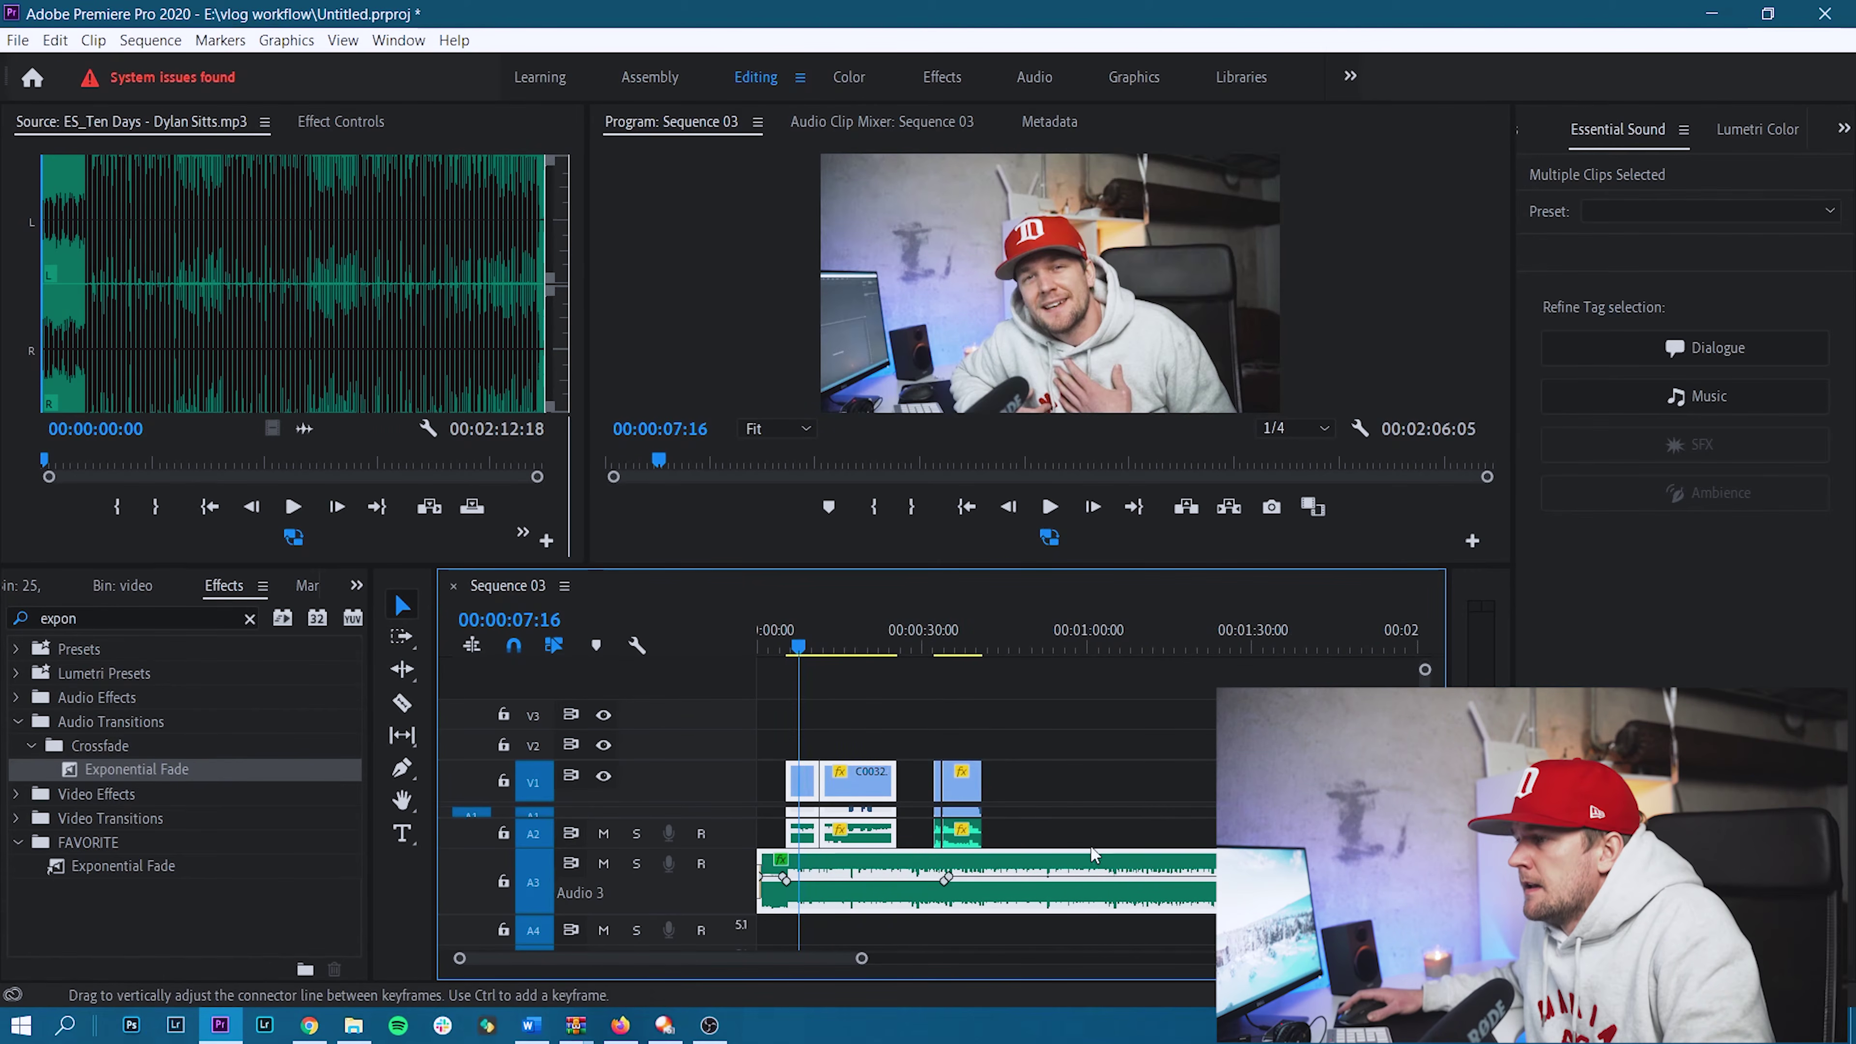
Select only the first talking clip on V1 and show its Lumetri Color controls.
left_click(1053, 756)
left_click(873, 783)
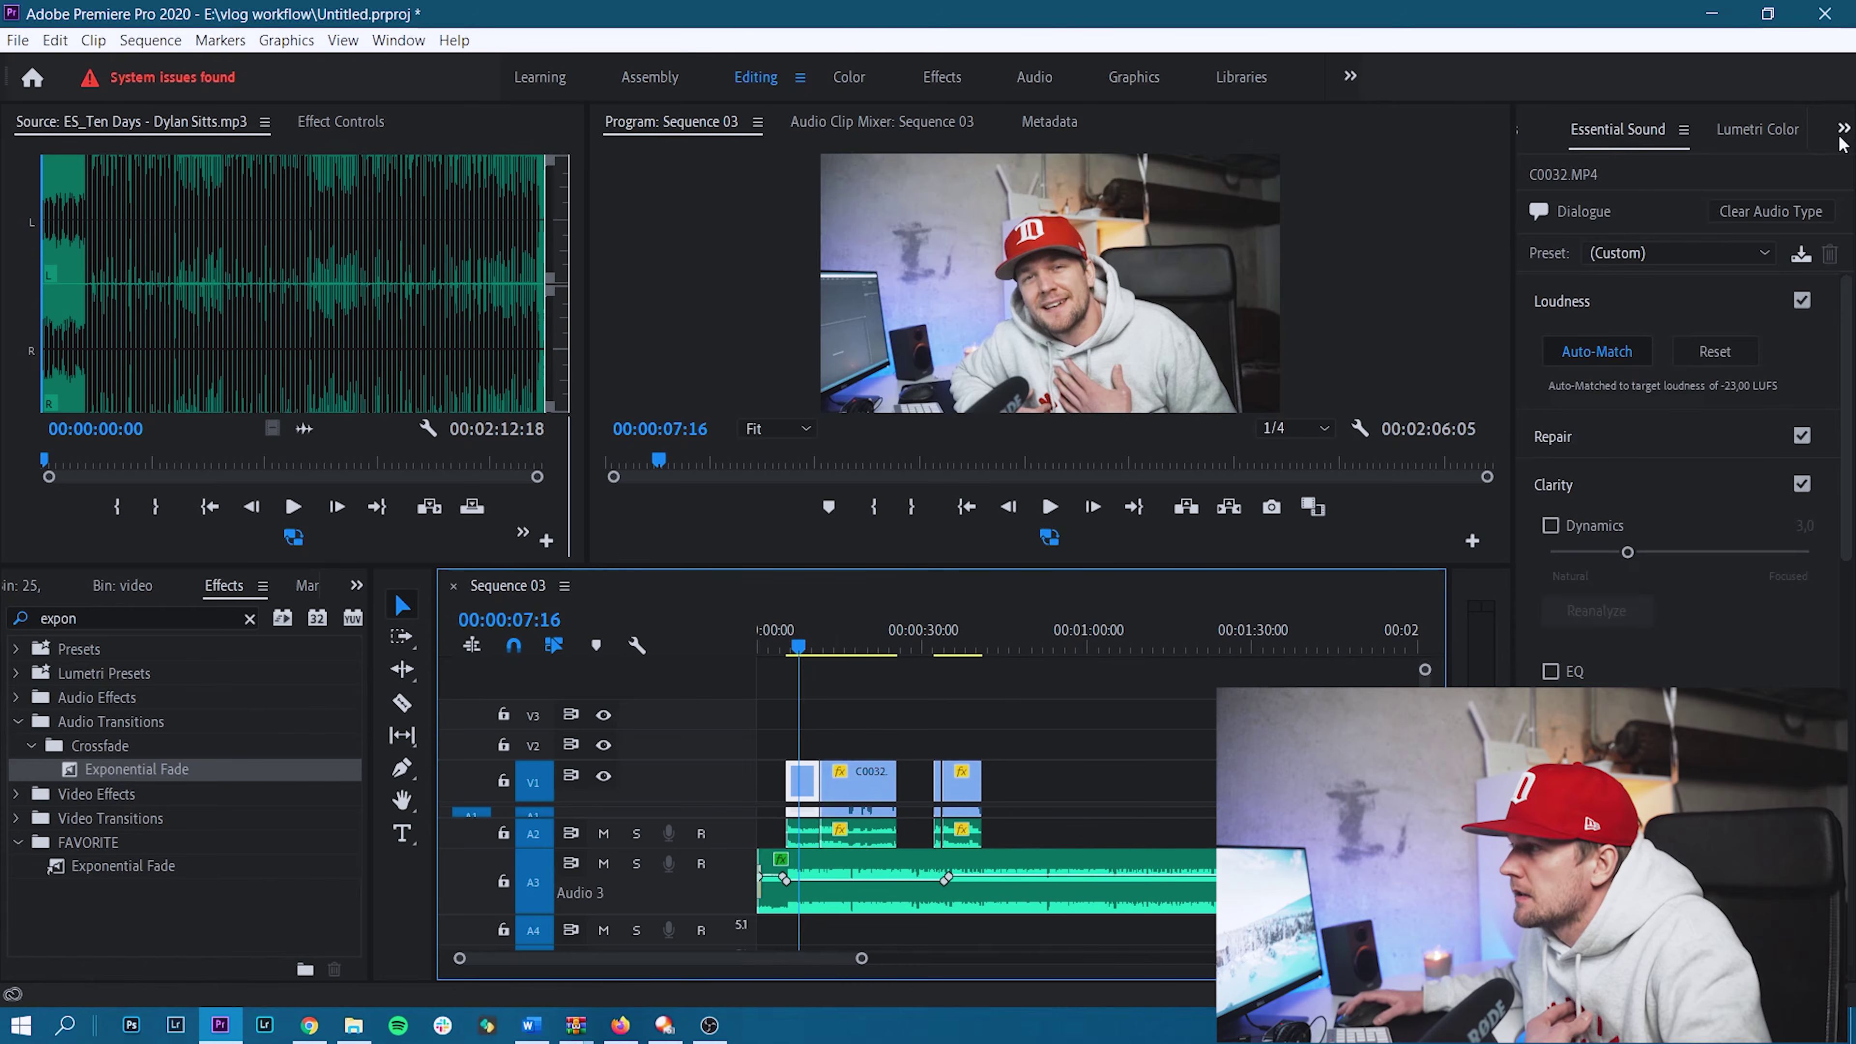
left_click(1760, 128)
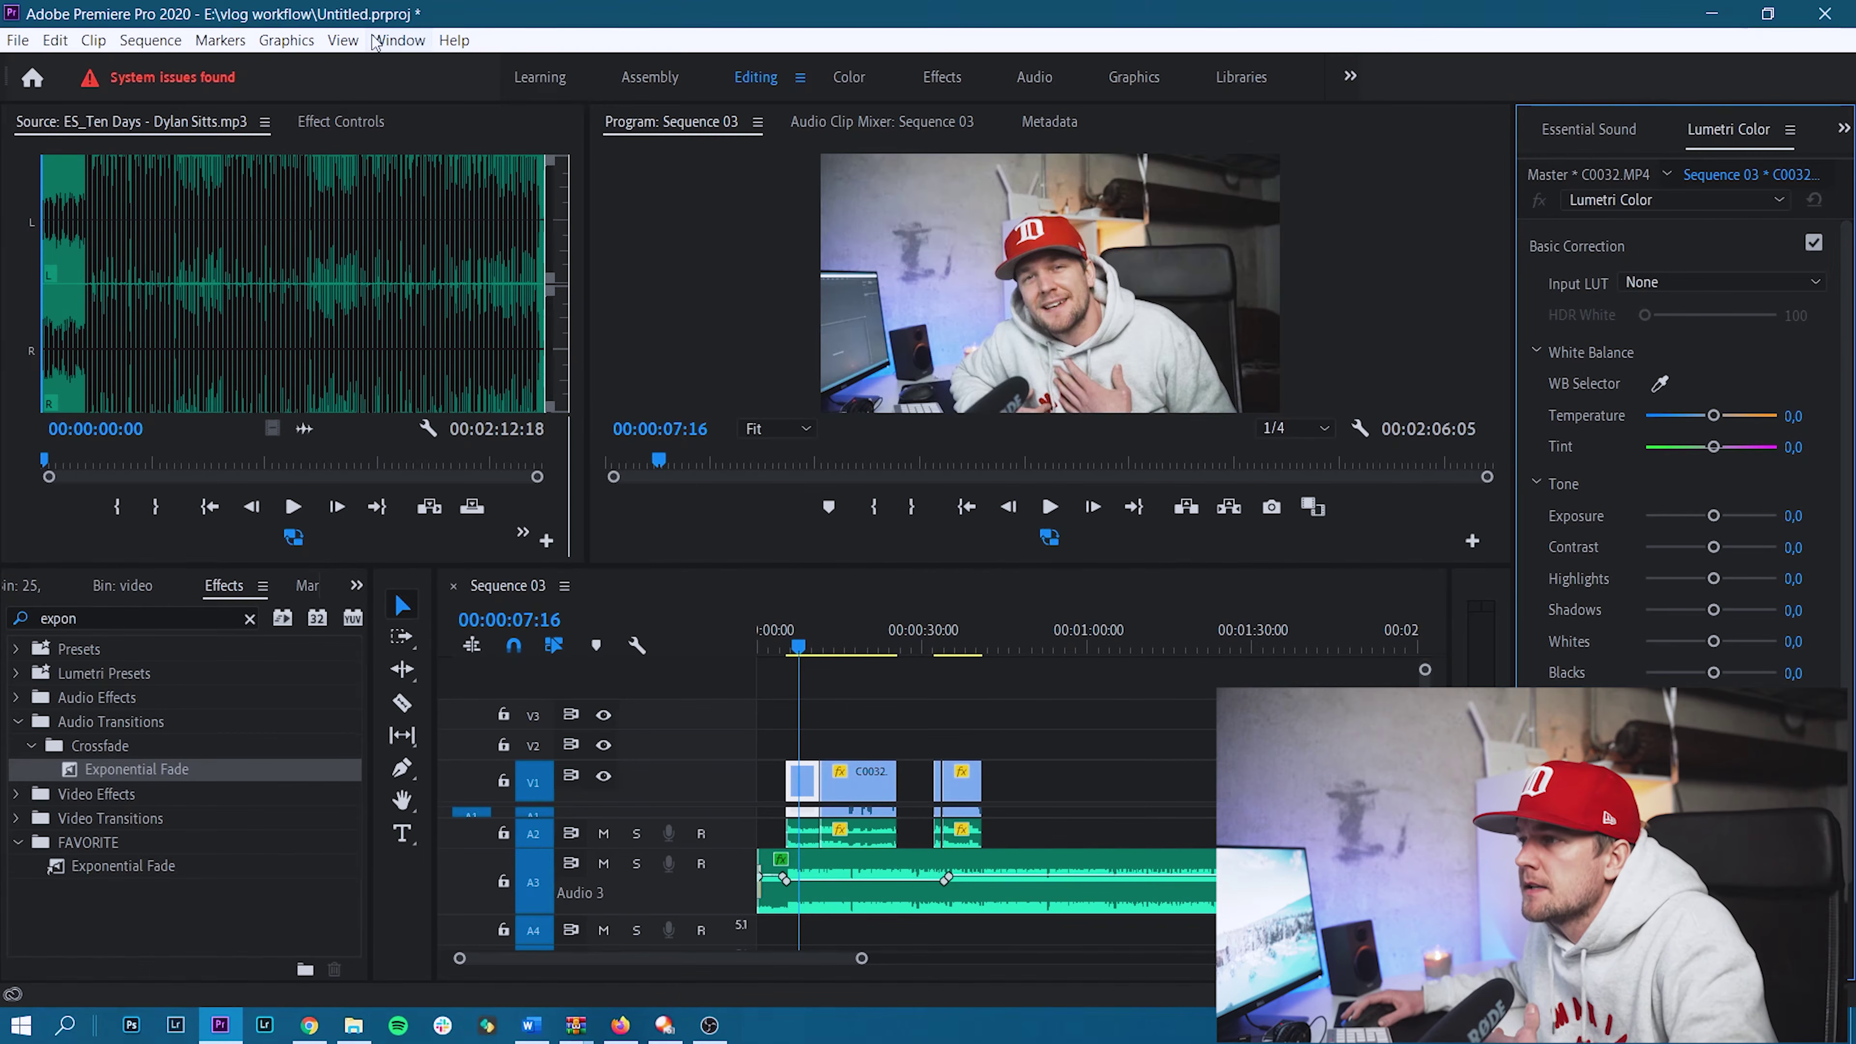
Open the Lumetri Scopes and dock them in the group with the Source monitor and Effect Controls.
left_click(395, 40)
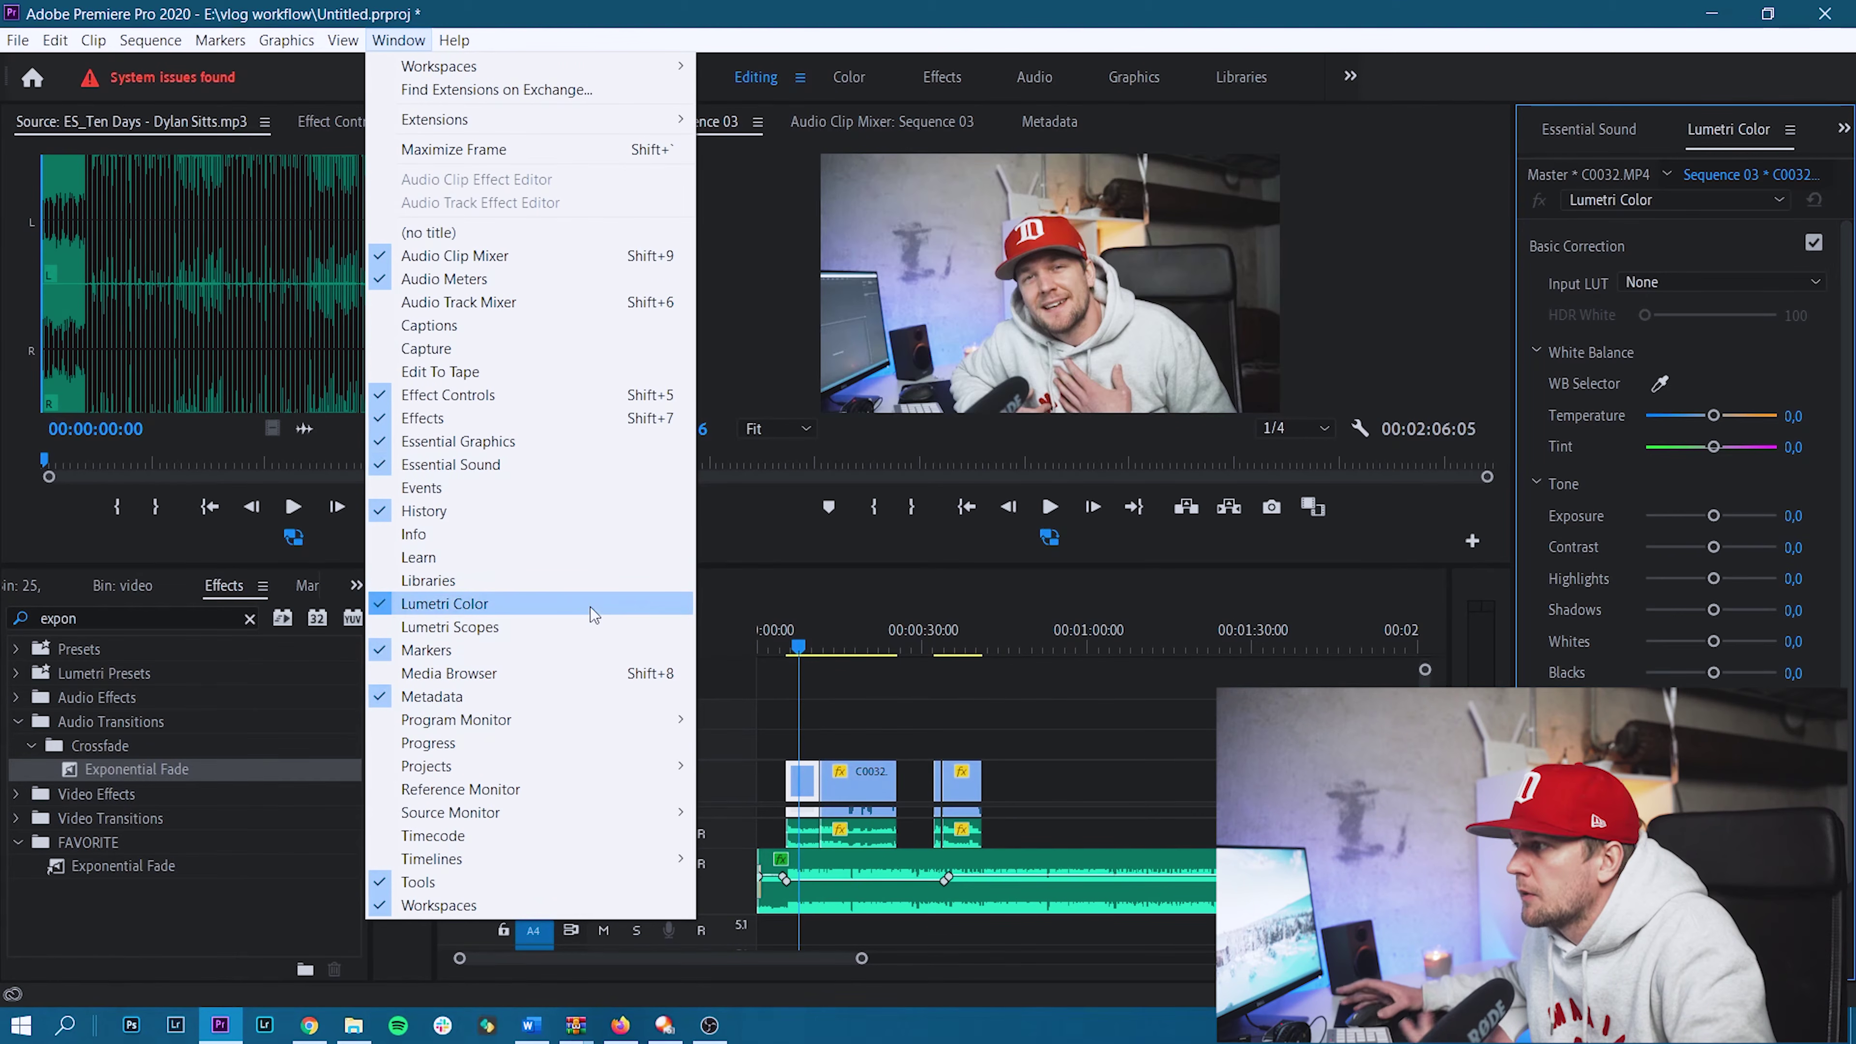
left_click(1780, 73)
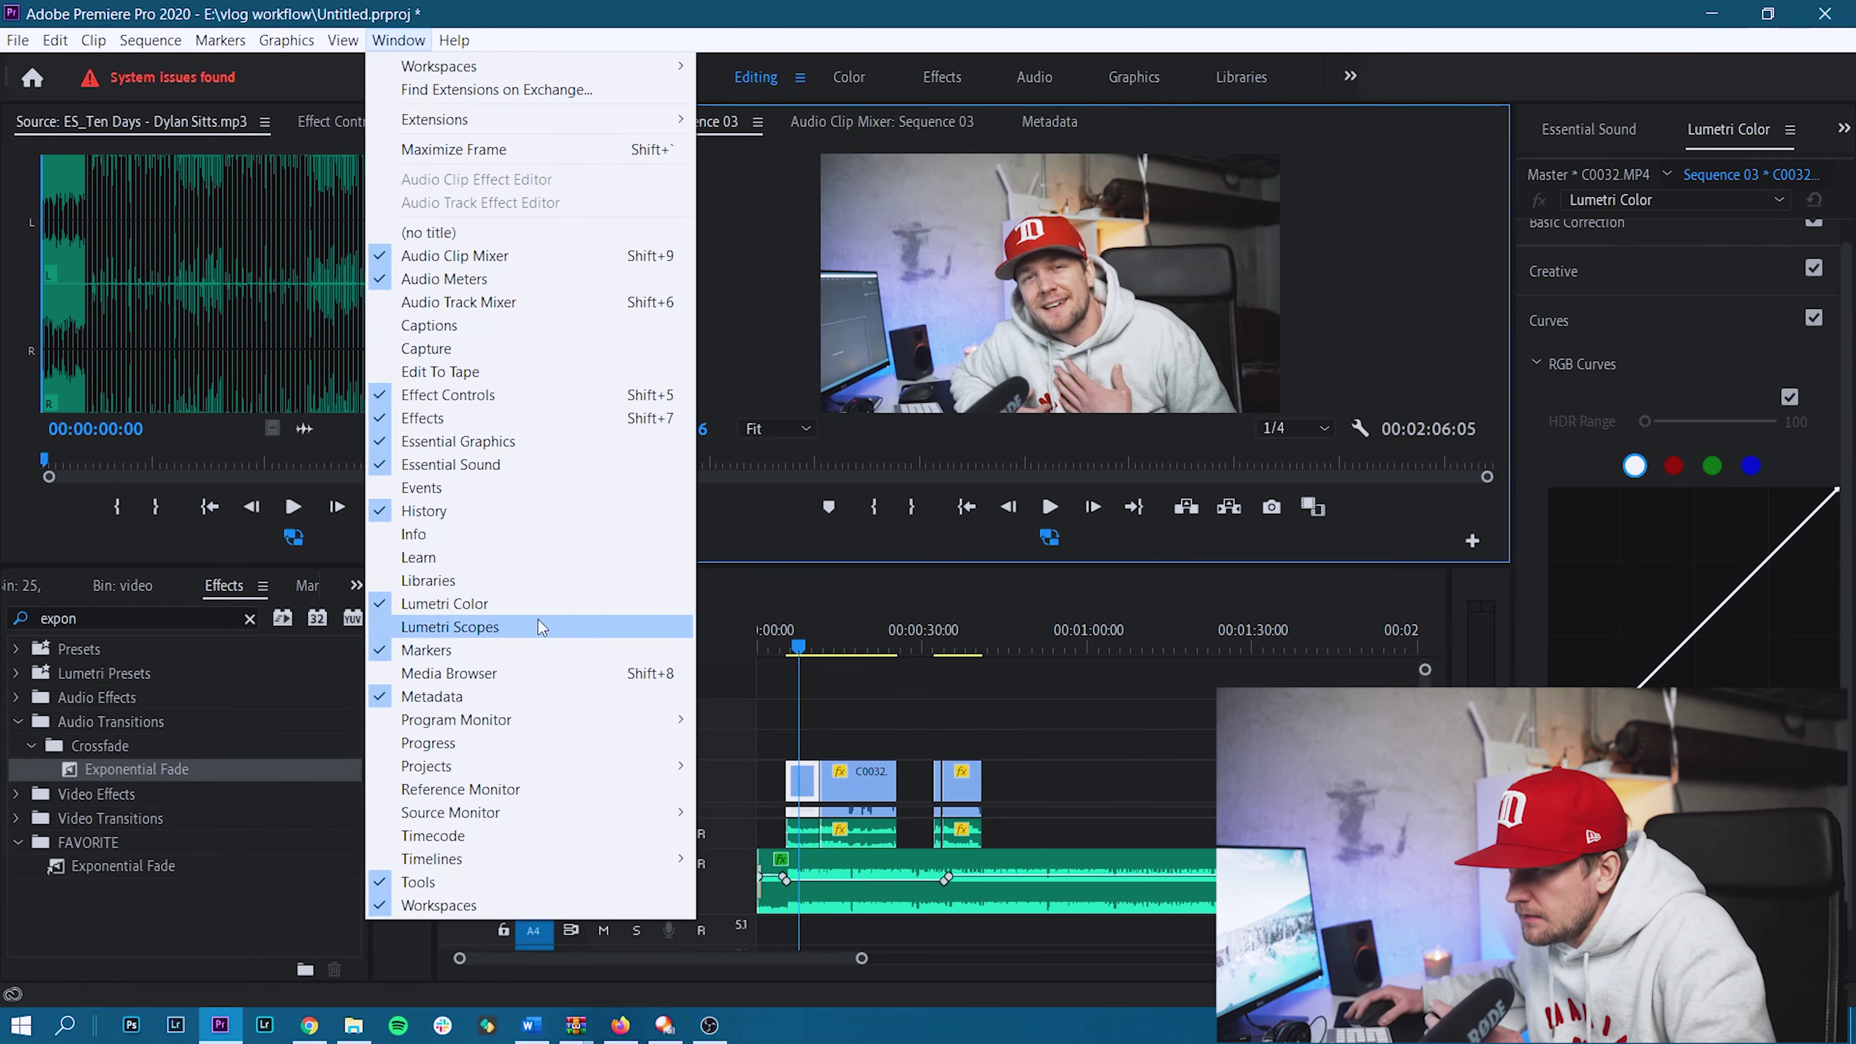
left_click(789, 383)
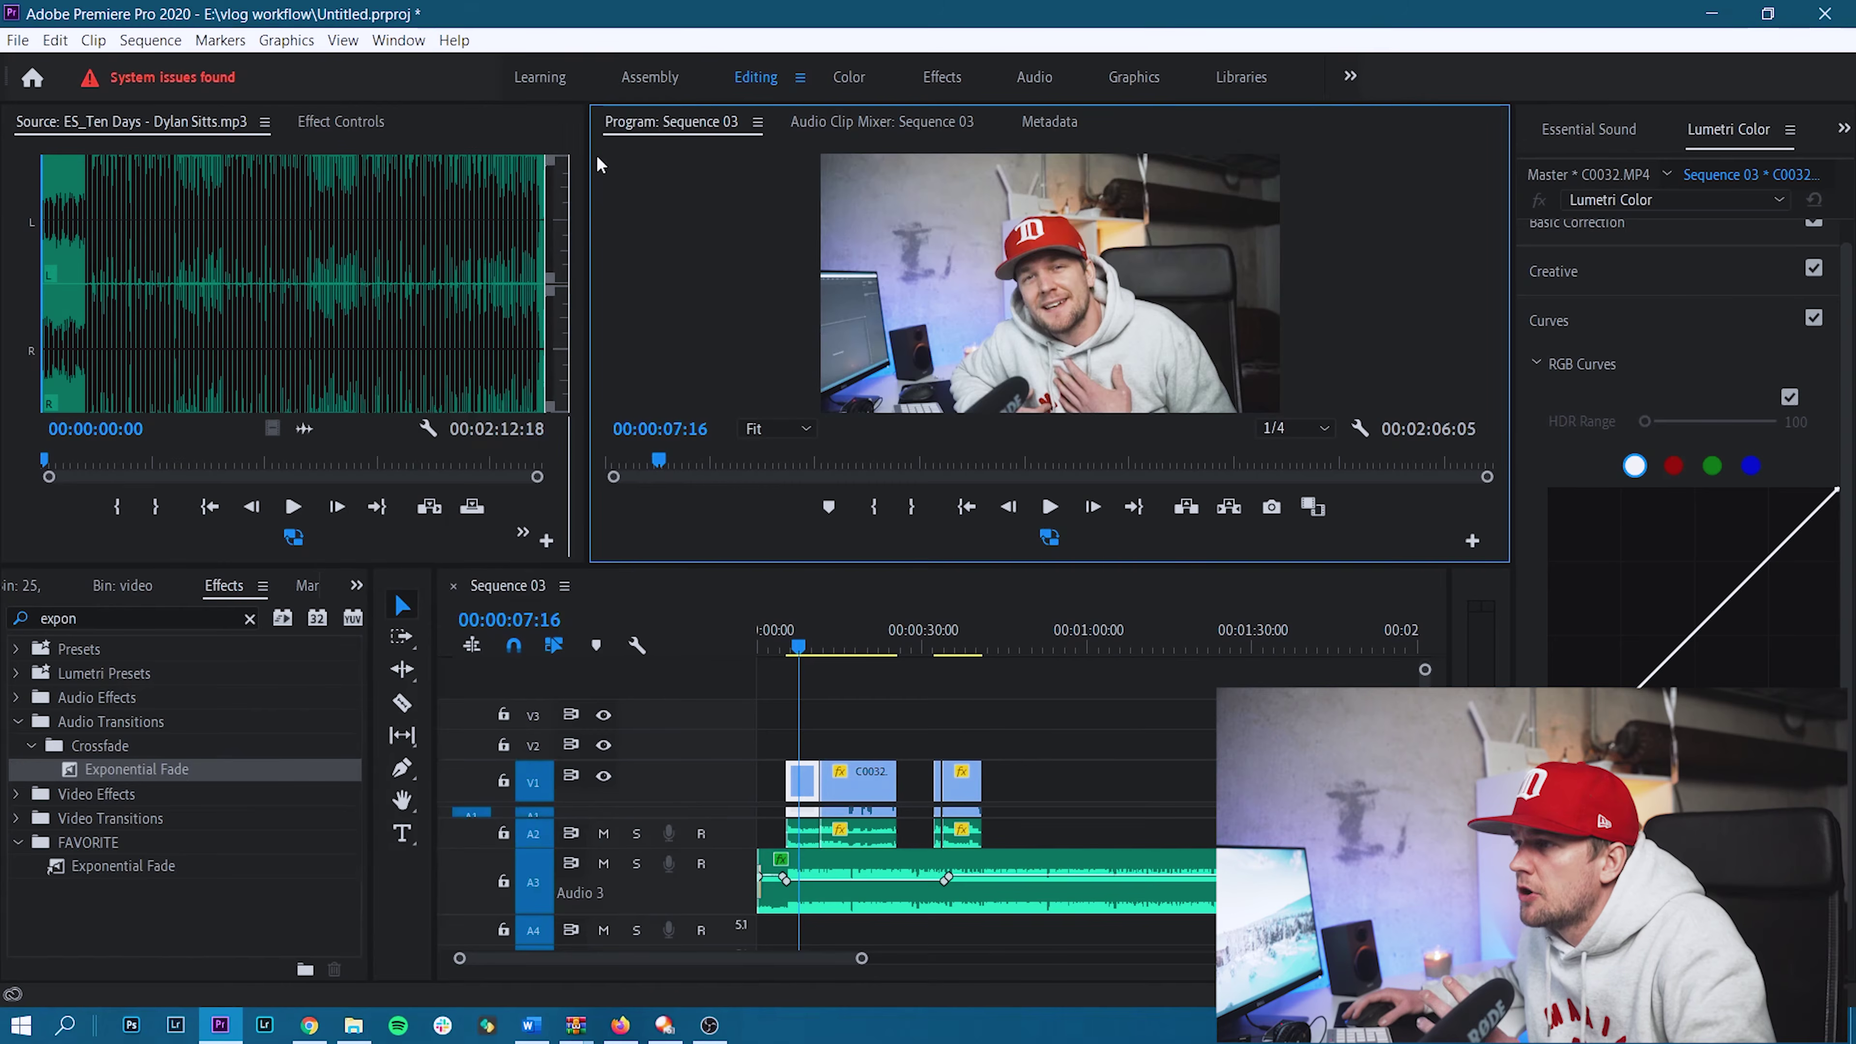
left_click(398, 40)
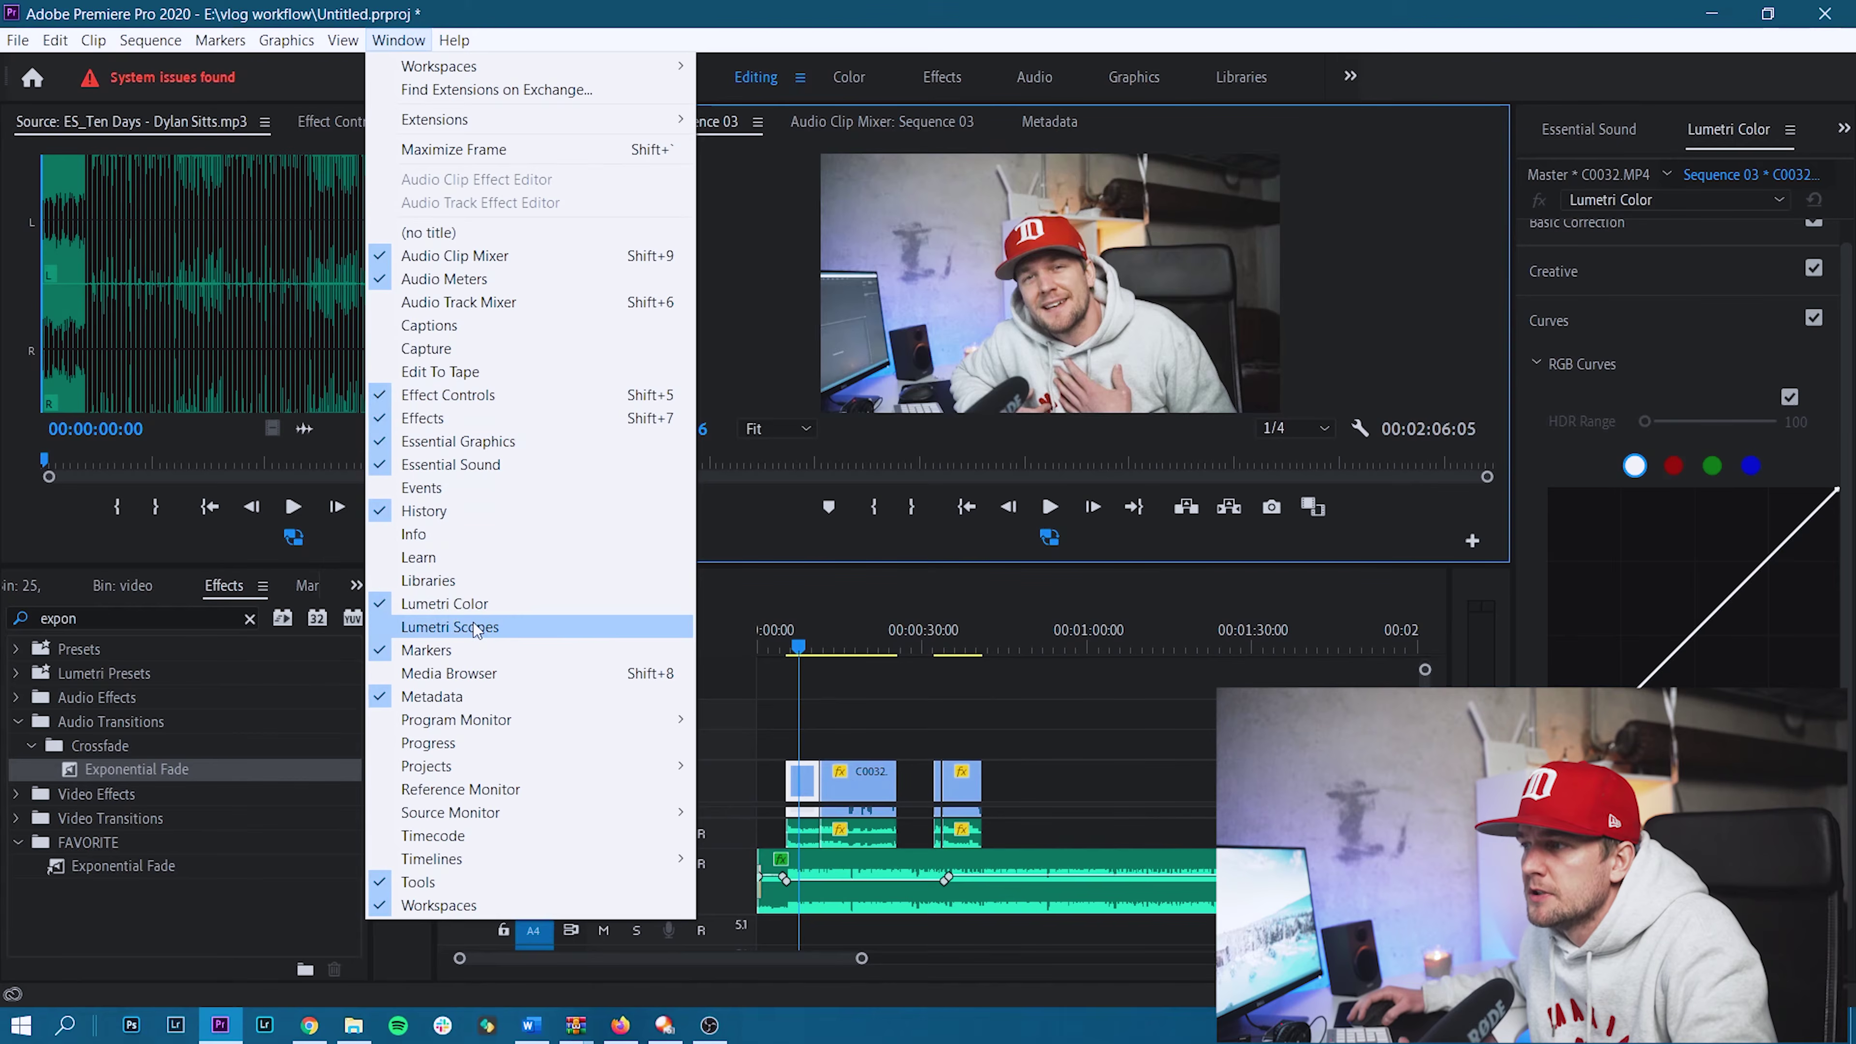
left_click(476, 629)
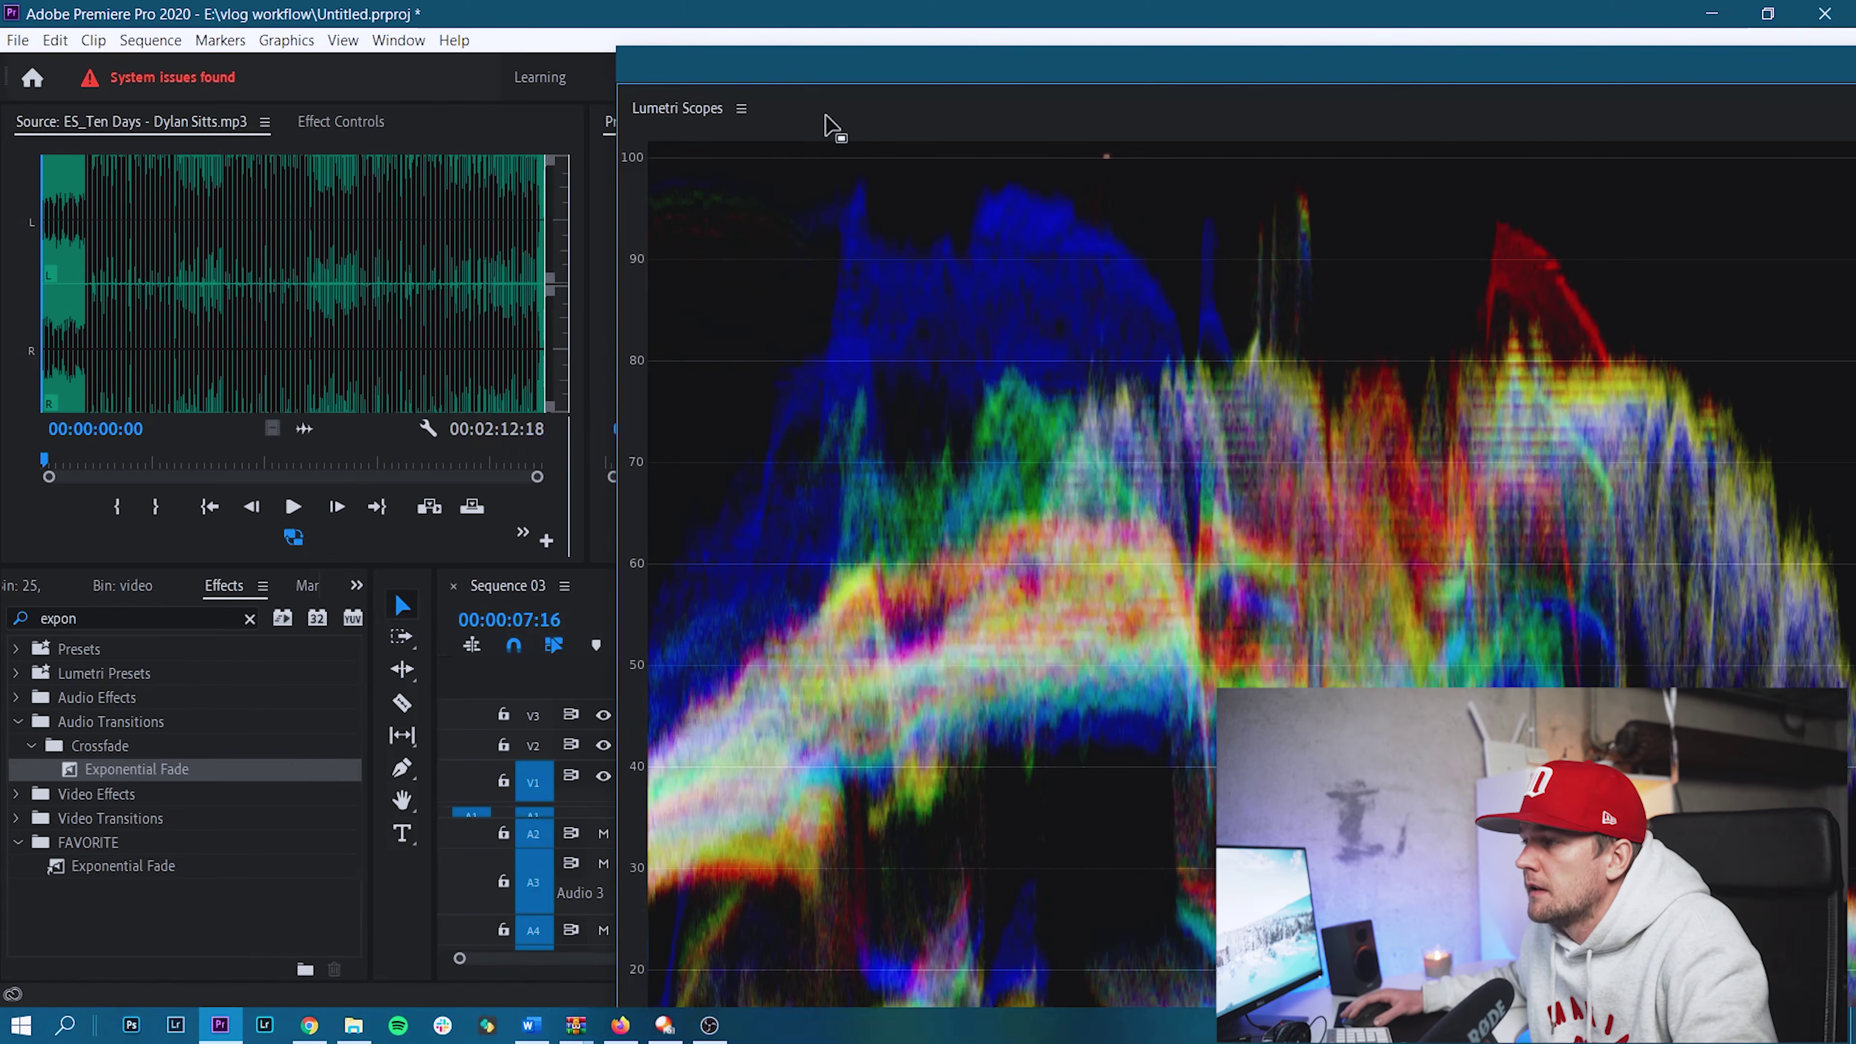
left_click_drag(626, 98, 468, 133)
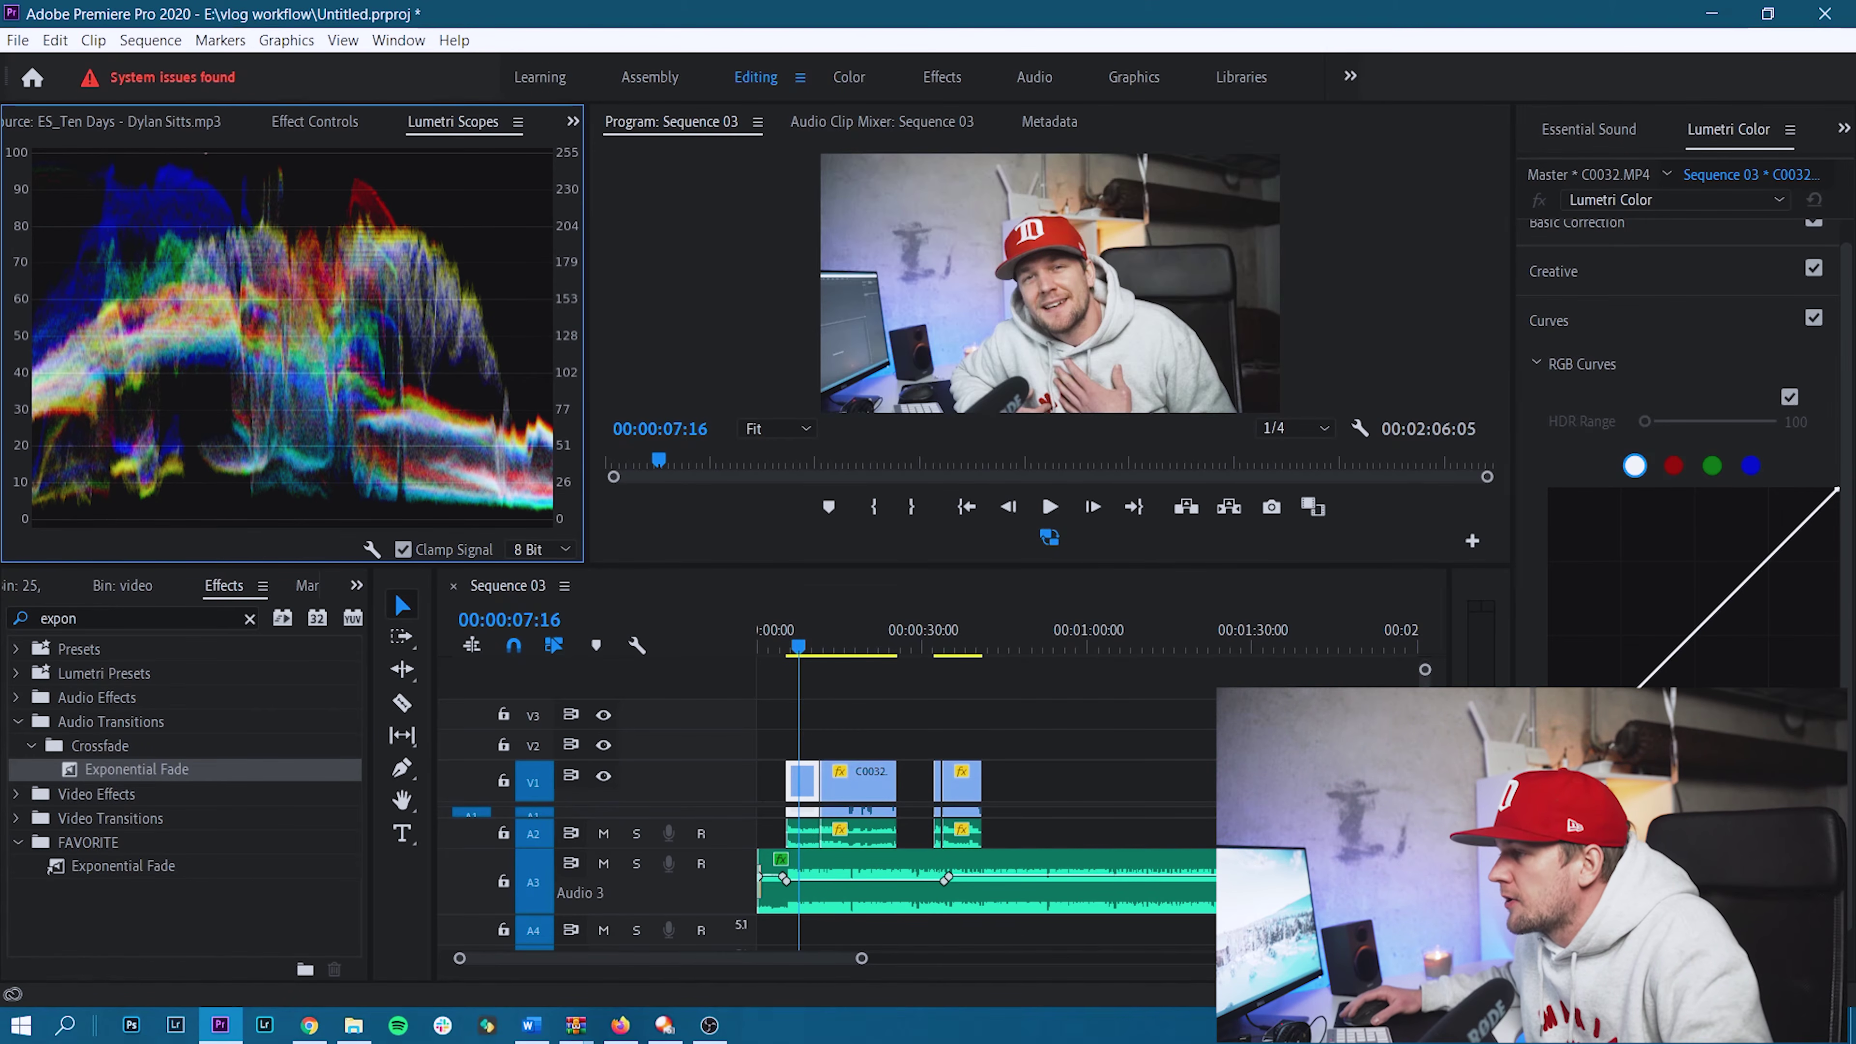
Shape the first talking clip's master RGB curve, lowering the shadows and slightly raising the midtones and highlights.
left_click_drag(1600, 724, 1607, 734)
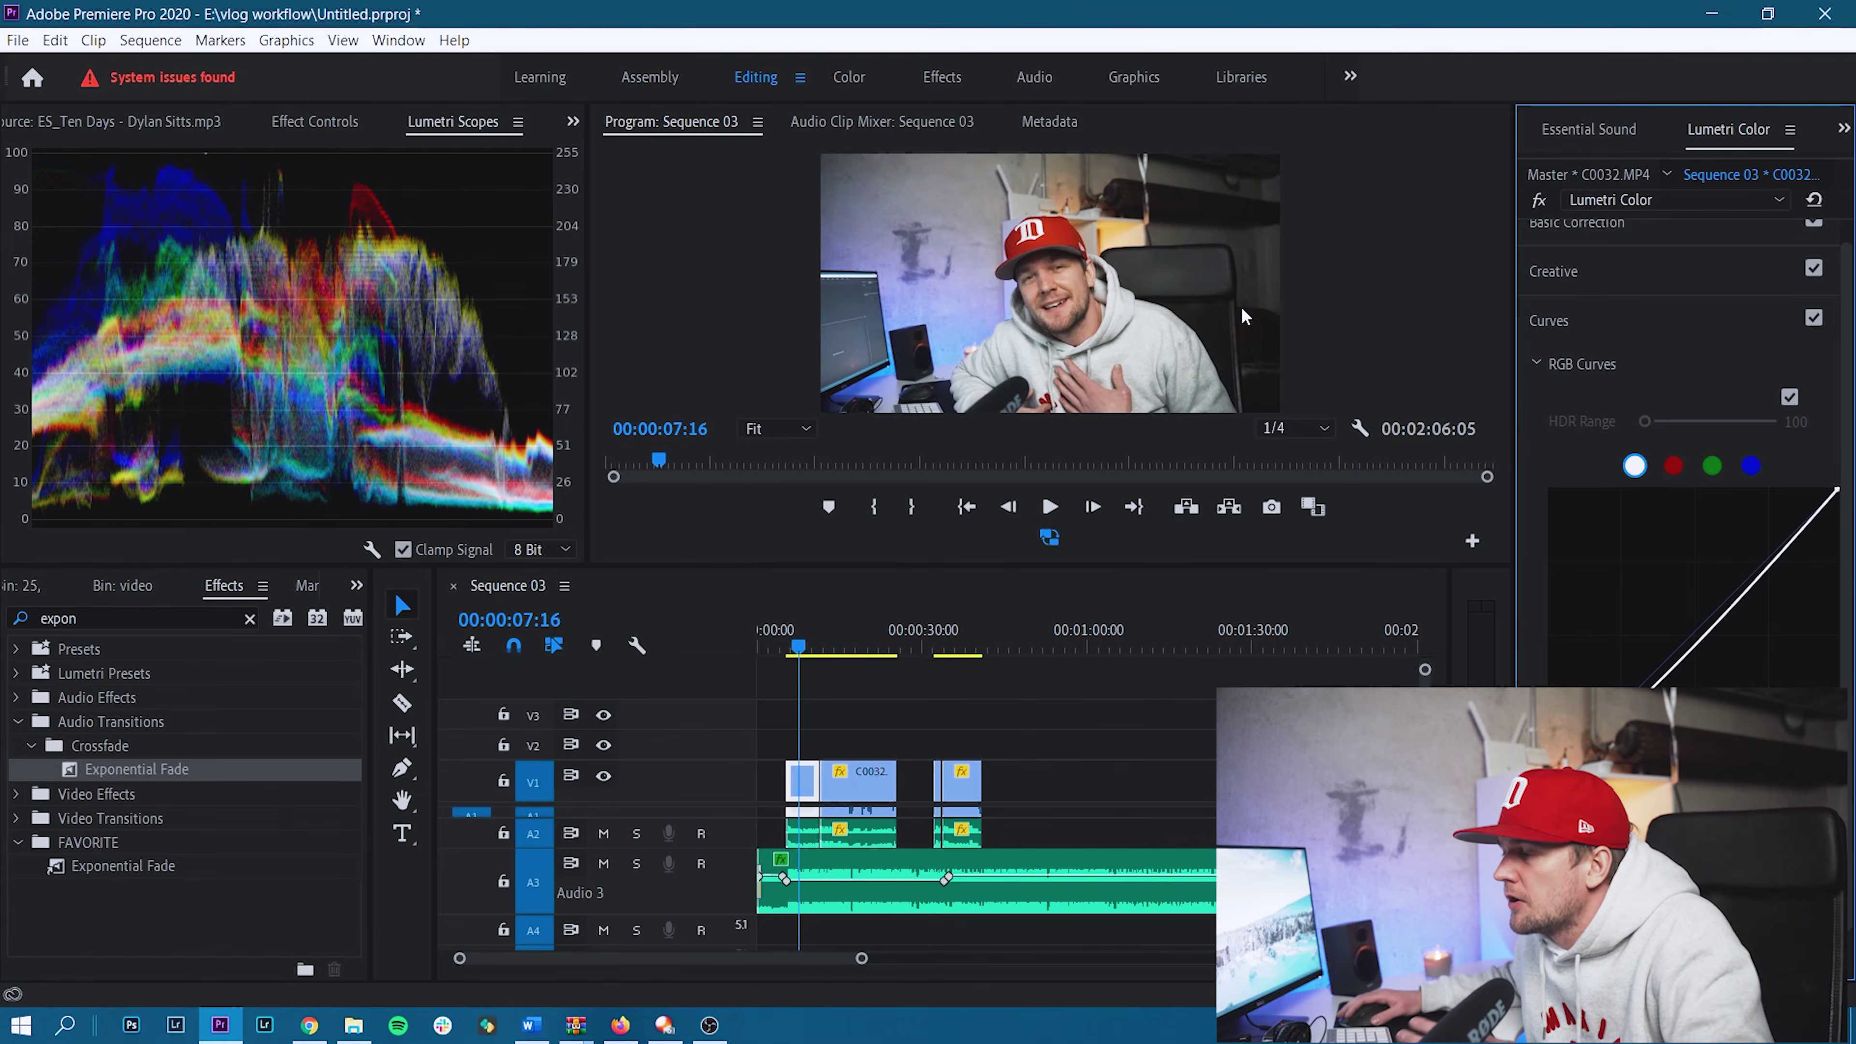
left_click_drag(1701, 642, 1686, 640)
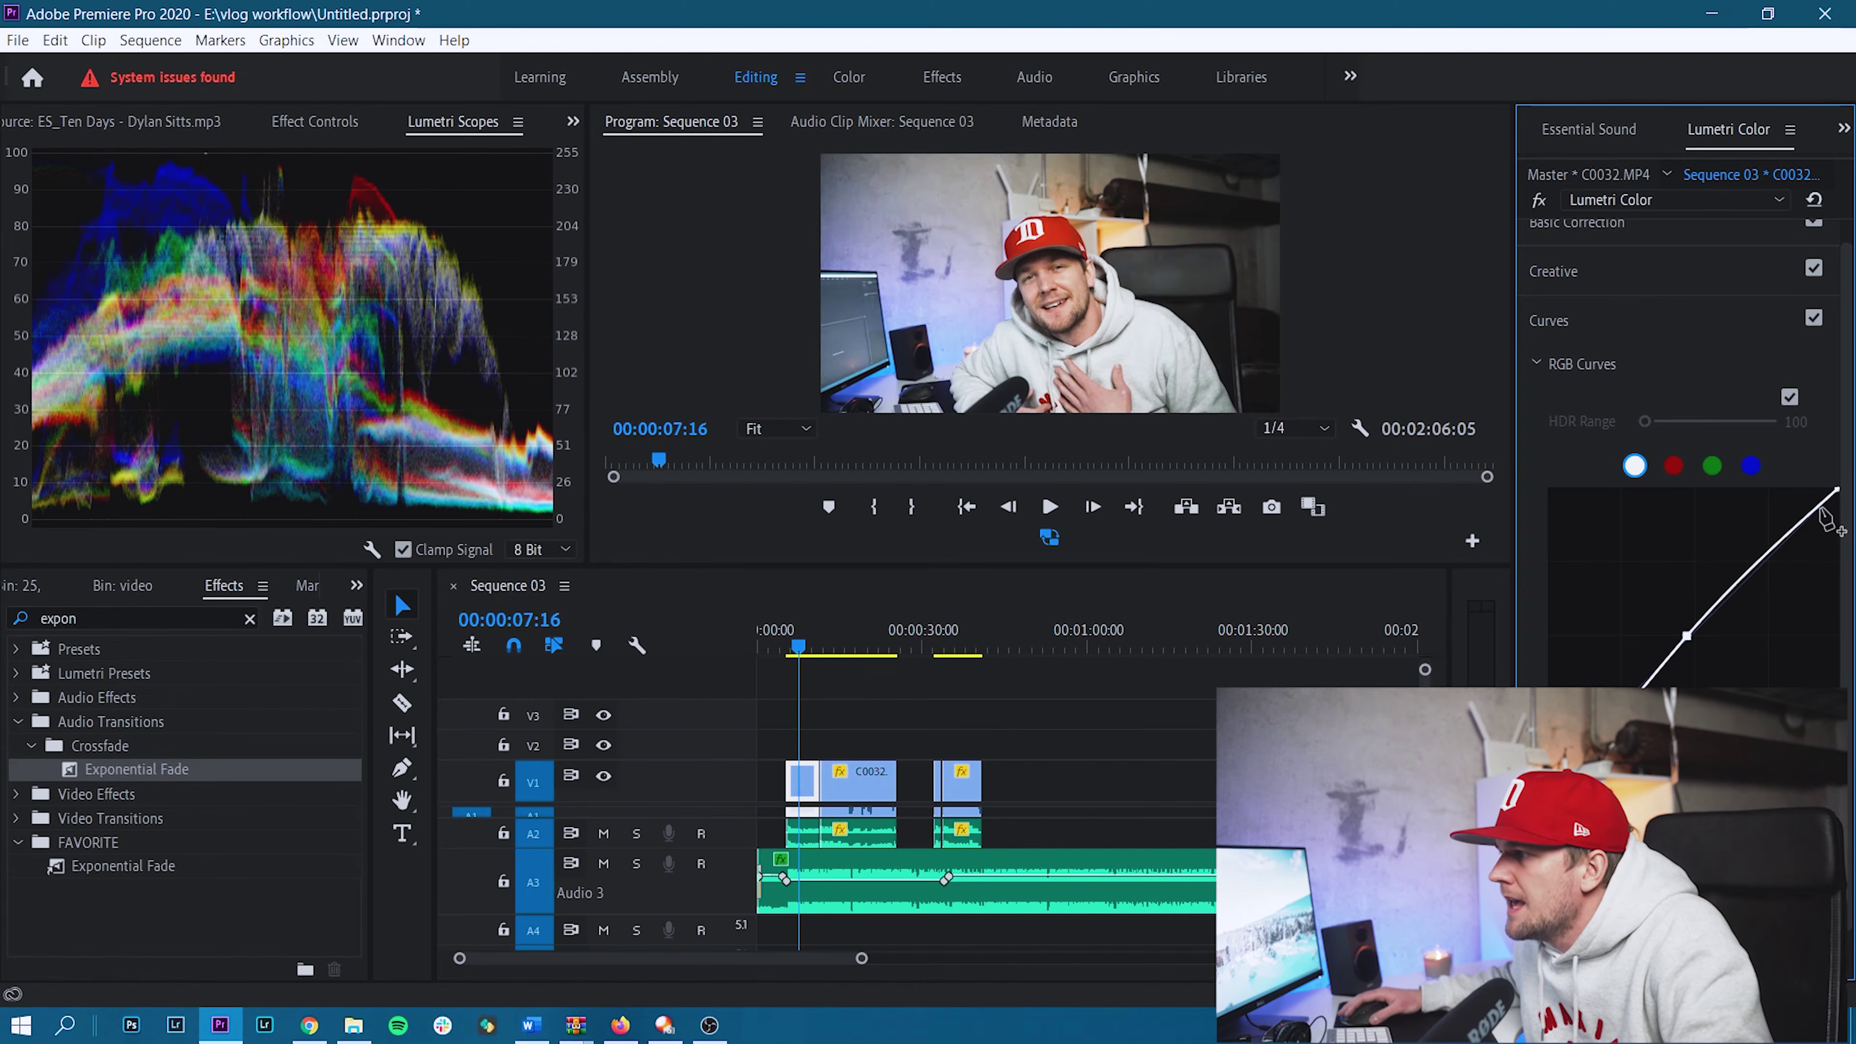
mouse_move(1815, 512)
left_mouse_down()
mouse_move(1827, 527)
mouse_move(1806, 514)
left_mouse_up()
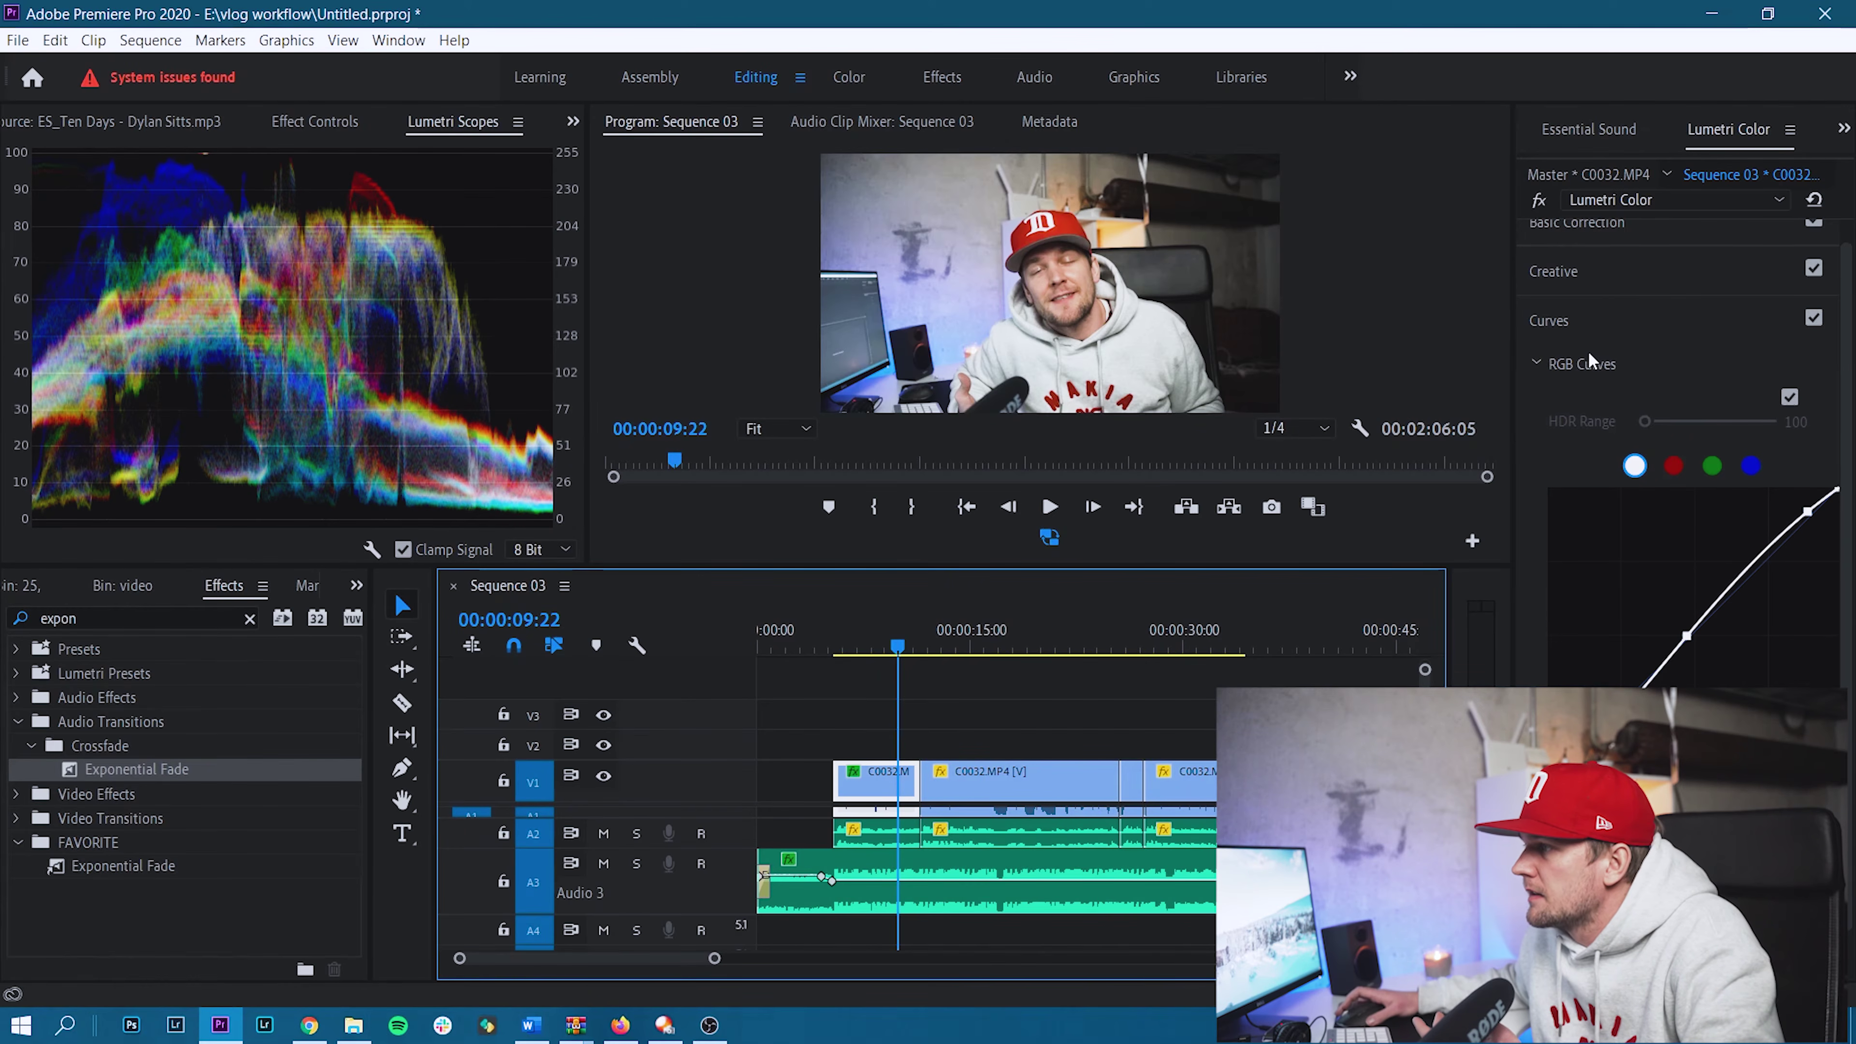
Balance the first clip's whites by sampling a white area near the cap, then set highlights to -38,2, whites to 12,7 and blacks to -5,5.
left_click(1637, 257)
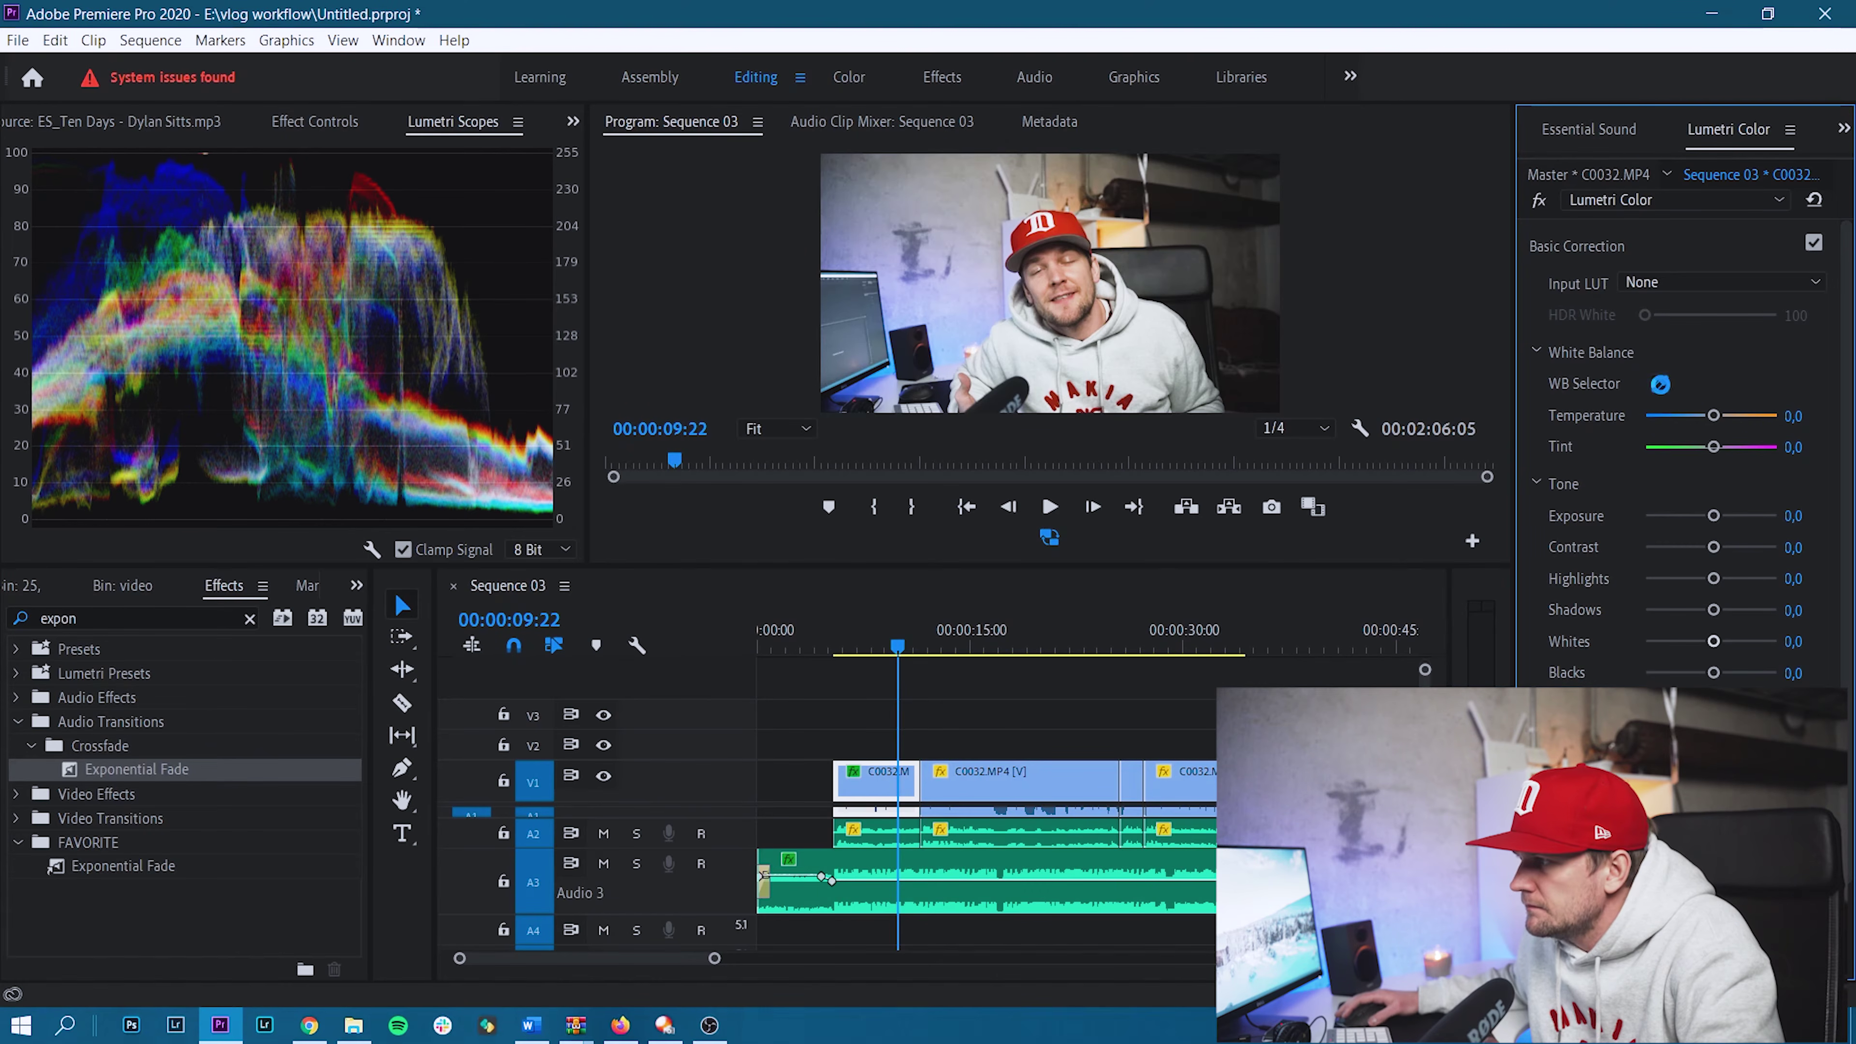
left_click(1022, 207)
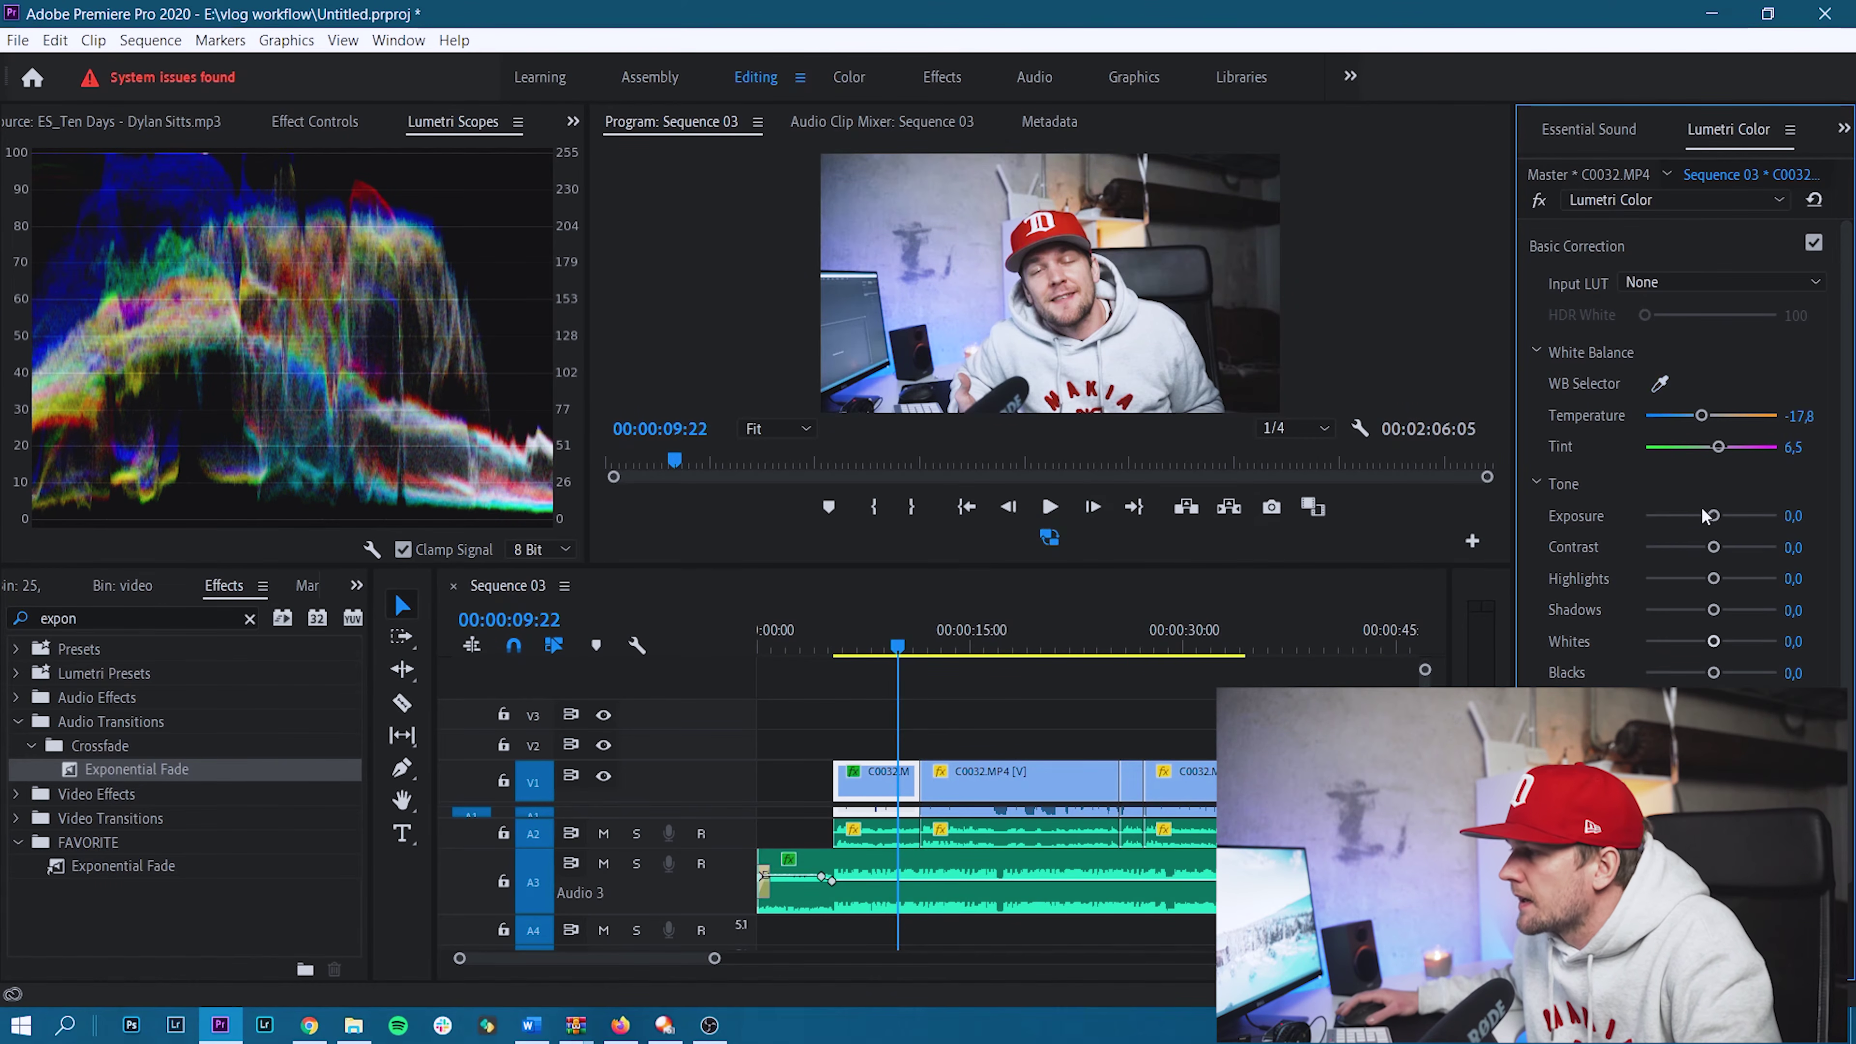
left_click_drag(1710, 519, 1685, 579)
left_click_drag(1713, 641, 1707, 673)
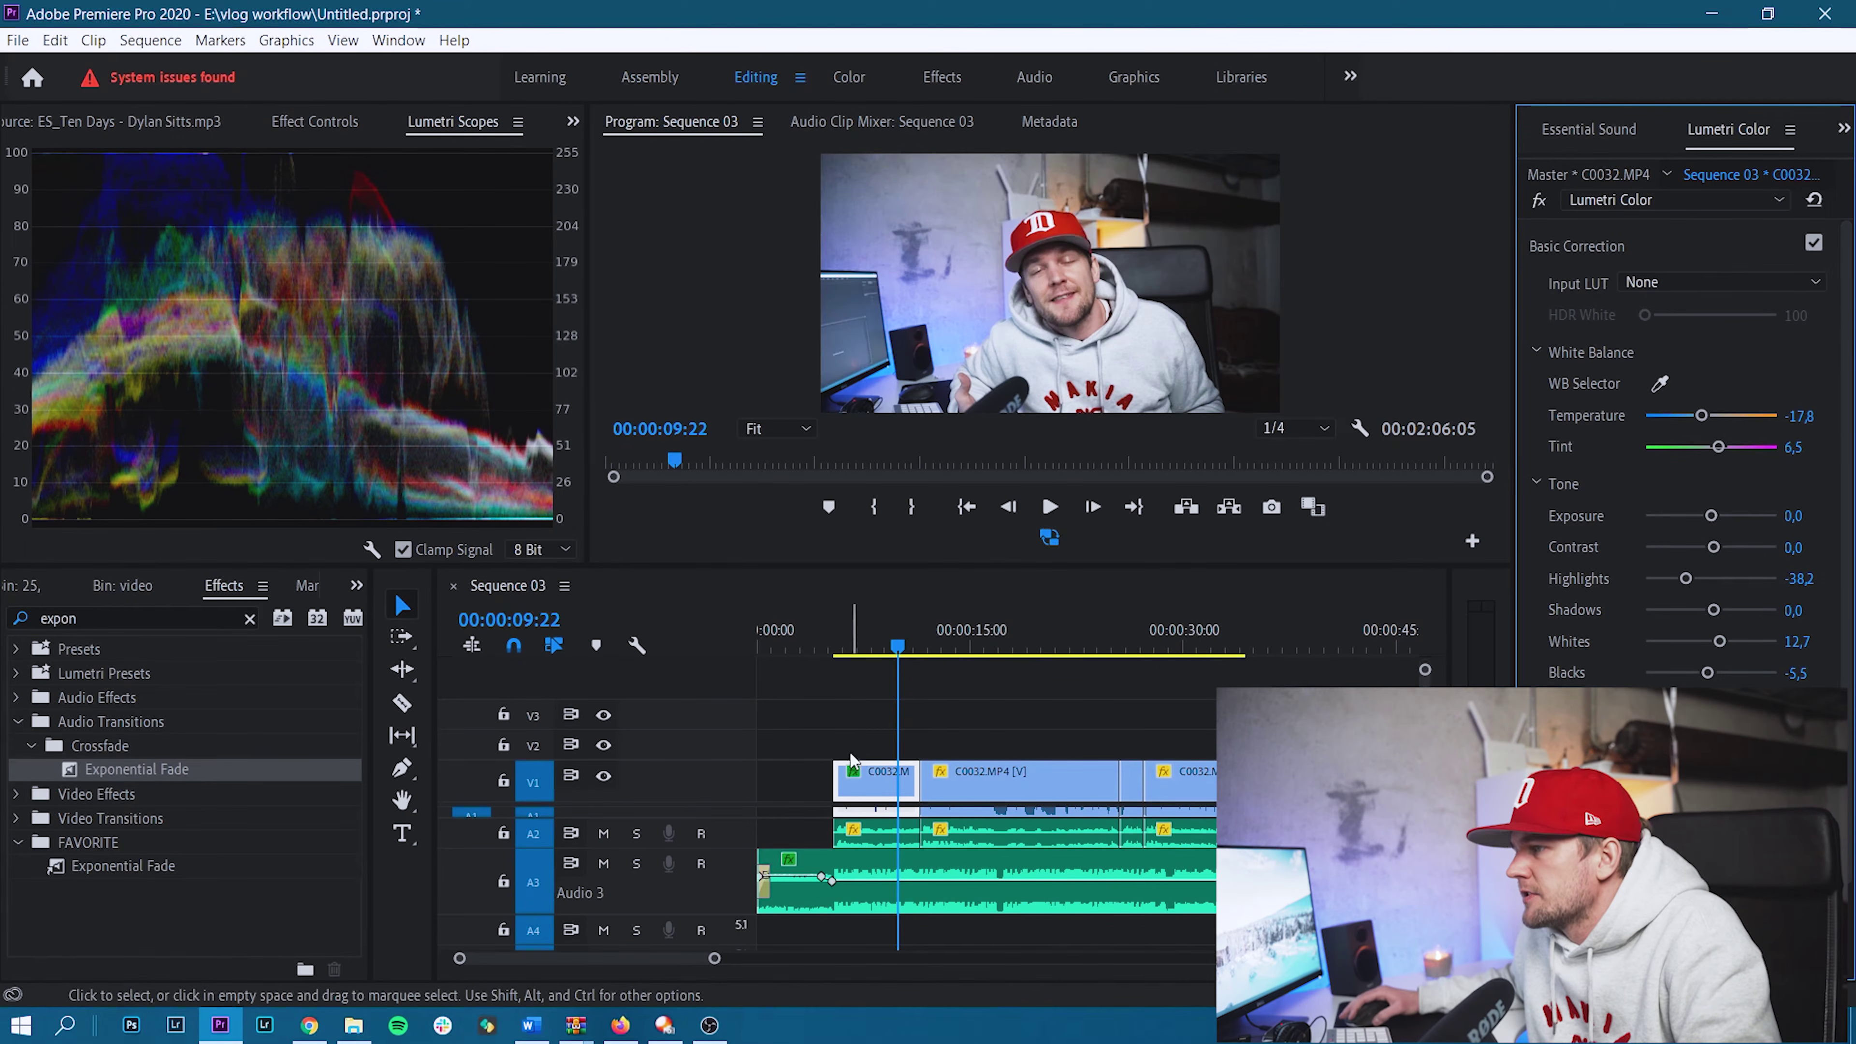
Compare the graded first talking clip with the ungraded clip after it by scrubbing around their cut.
left_click(876, 780)
left_click(941, 632)
left_click(879, 791)
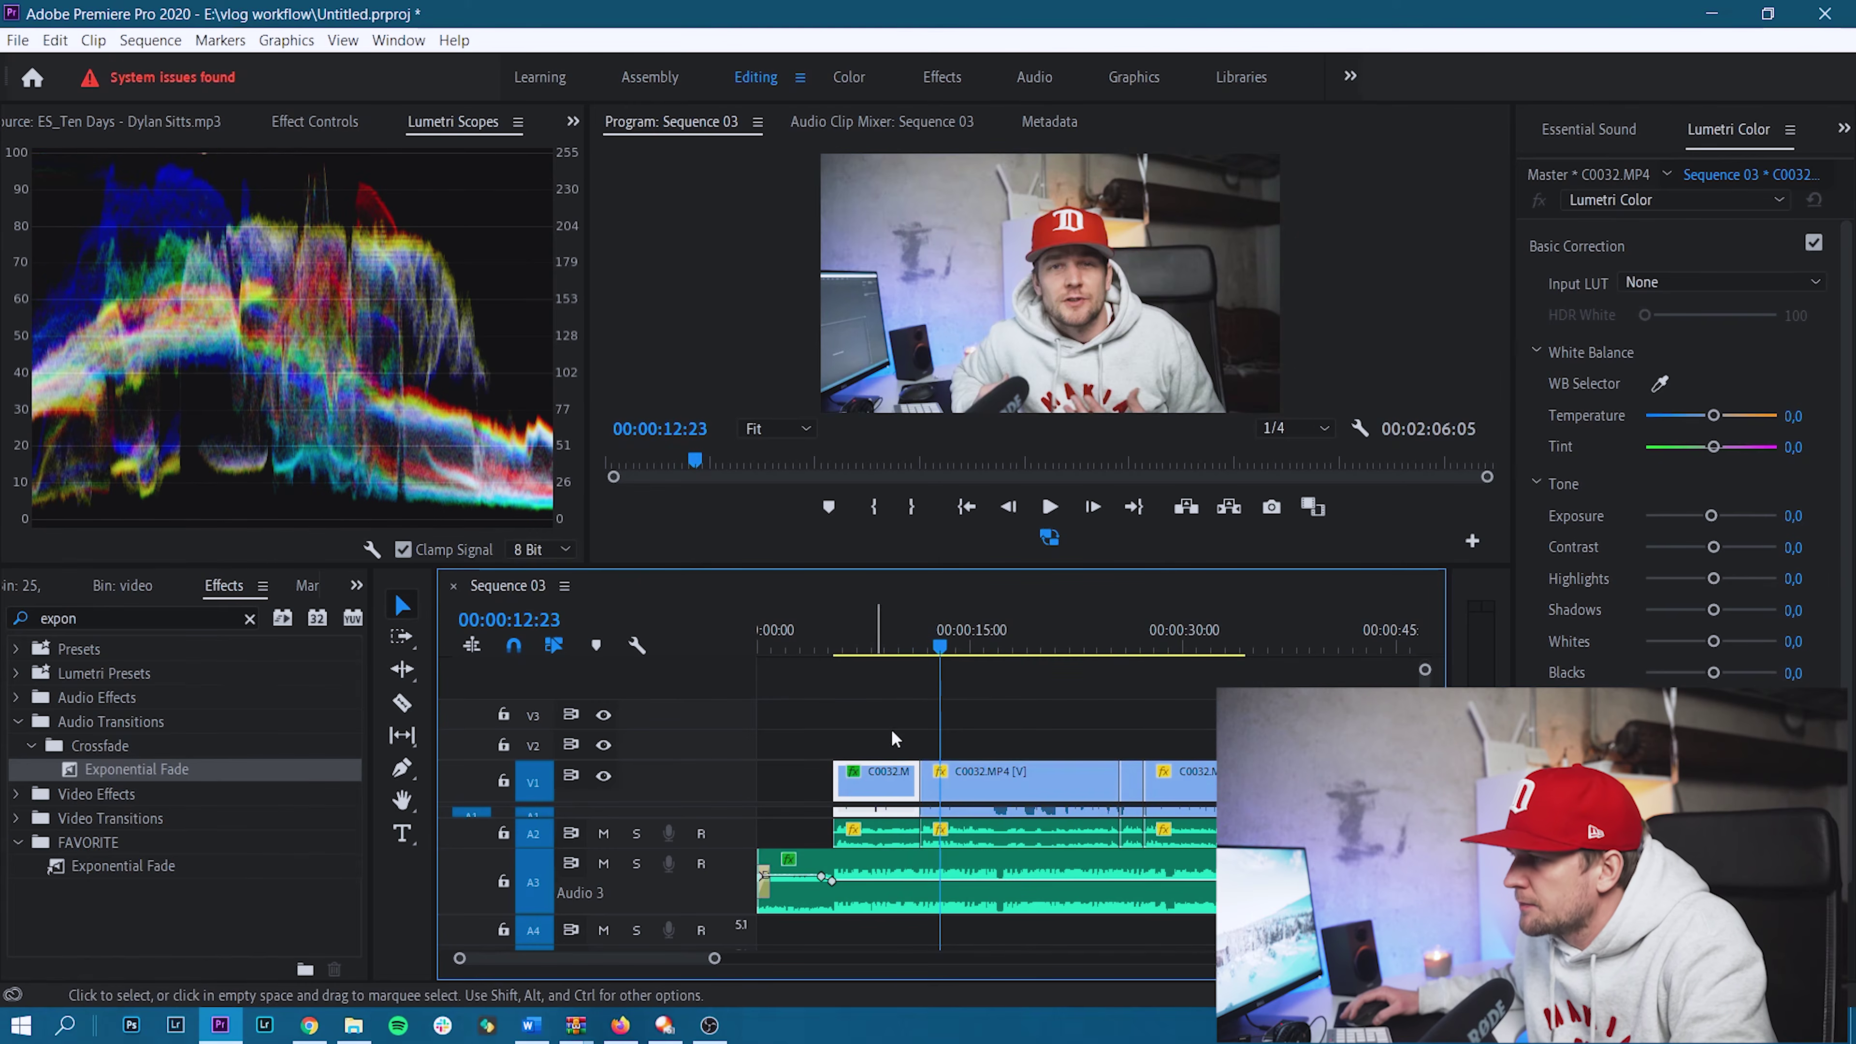
left_click(904, 633)
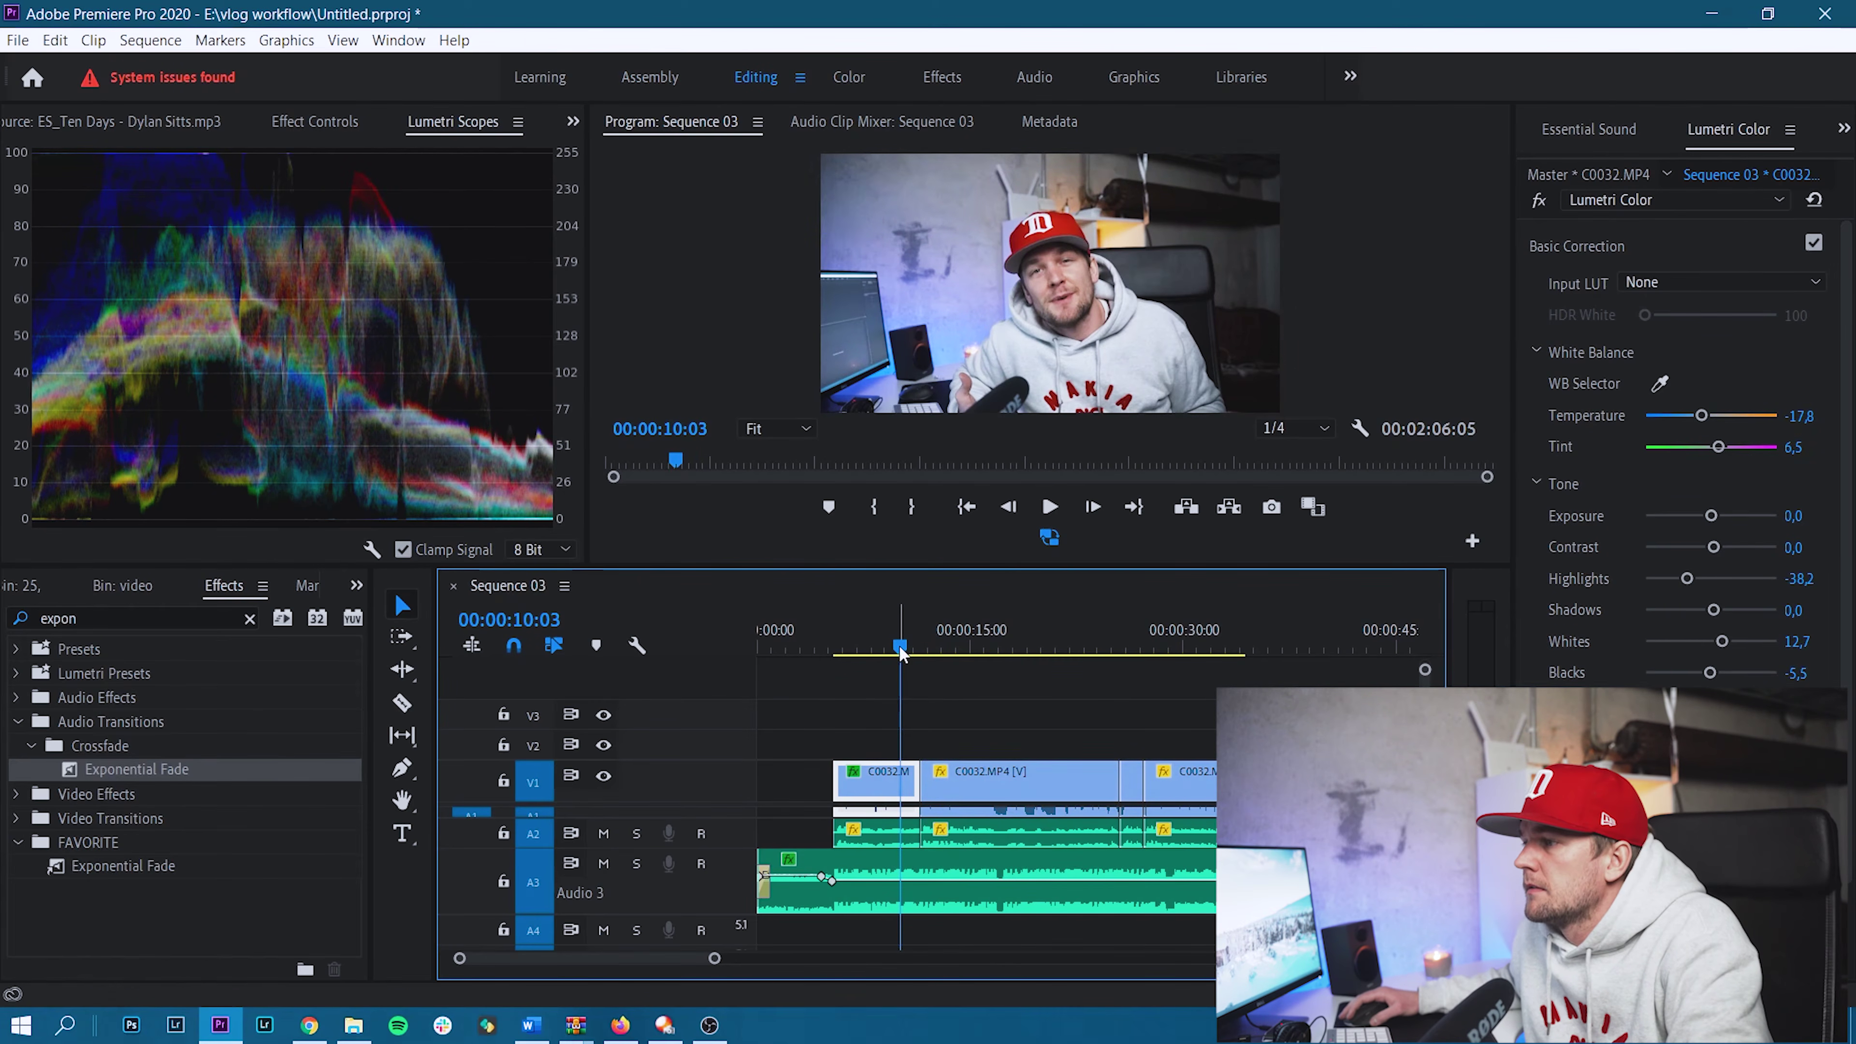
left_click_drag(904, 643, 922, 647)
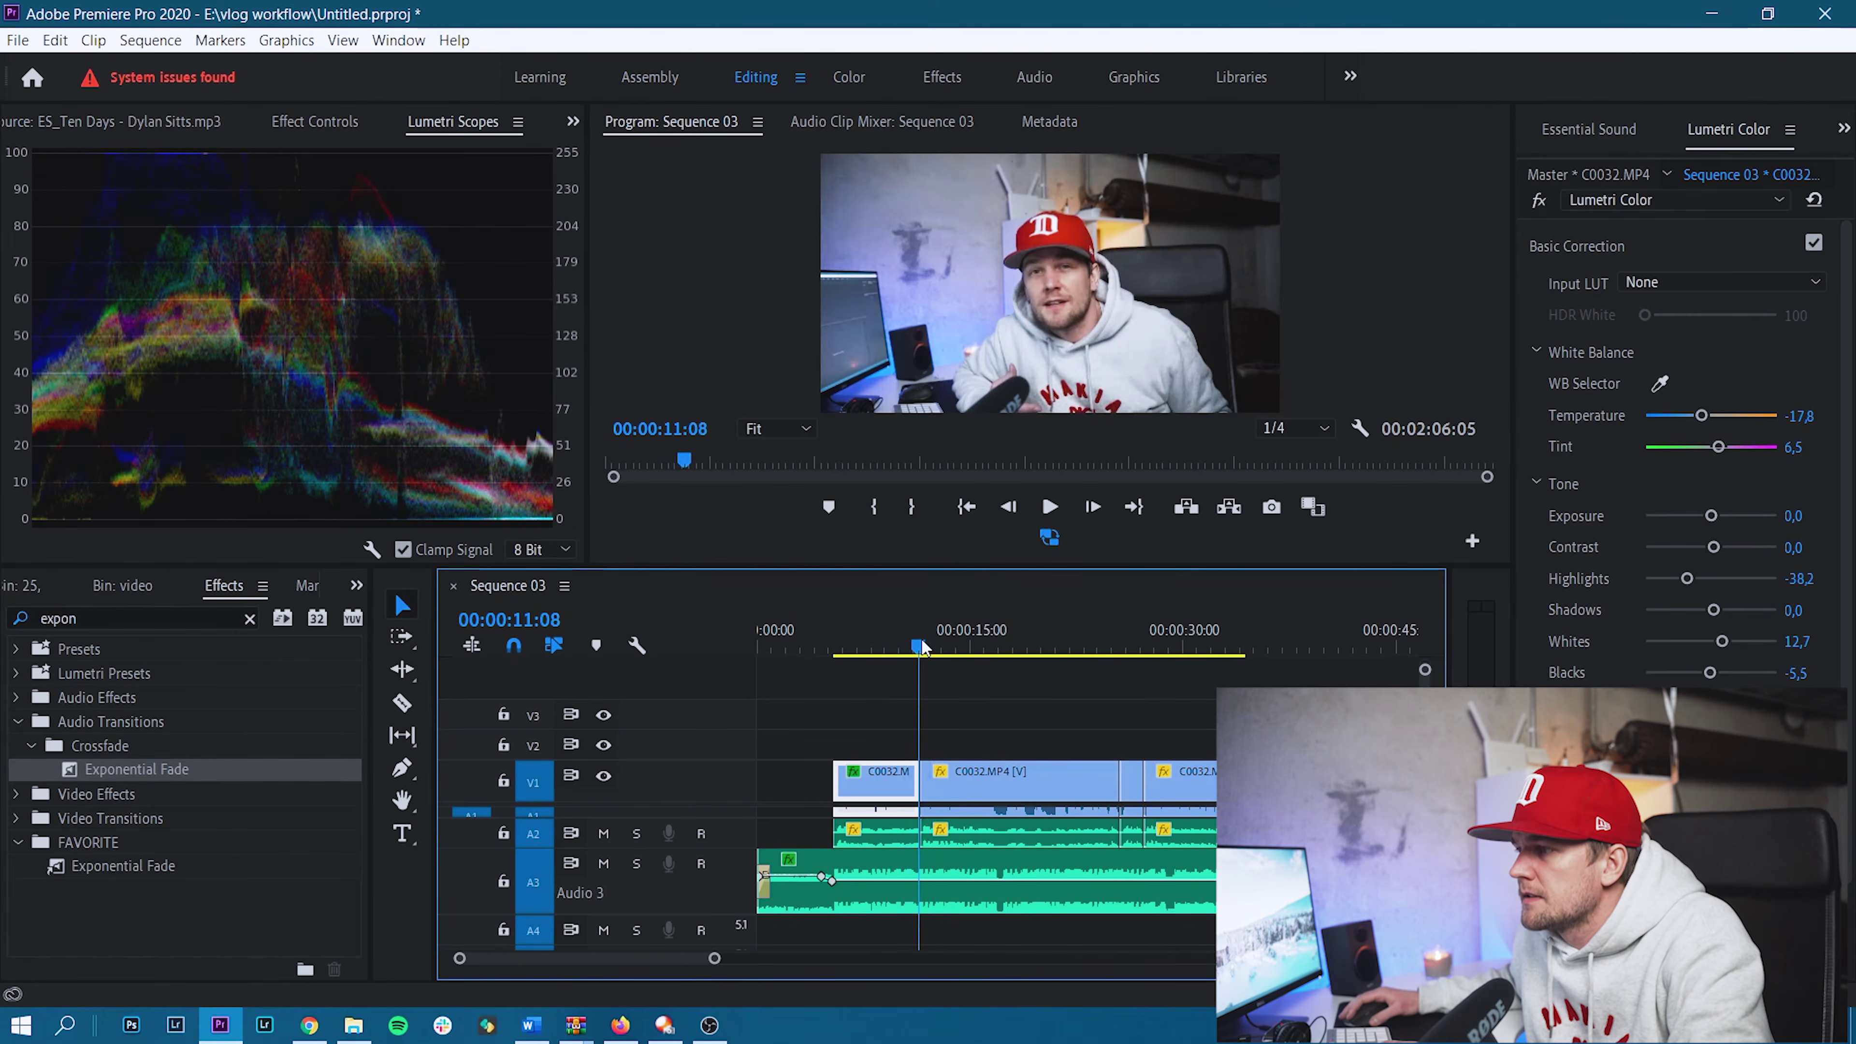
mouse_move(922, 647)
left_mouse_down()
mouse_move(941, 650)
mouse_move(911, 646)
left_mouse_up()
Paste only the first clip's Lumetri Color effect onto the following talking clips and check the second clip at 00:00:19:20.
left_click(960, 695)
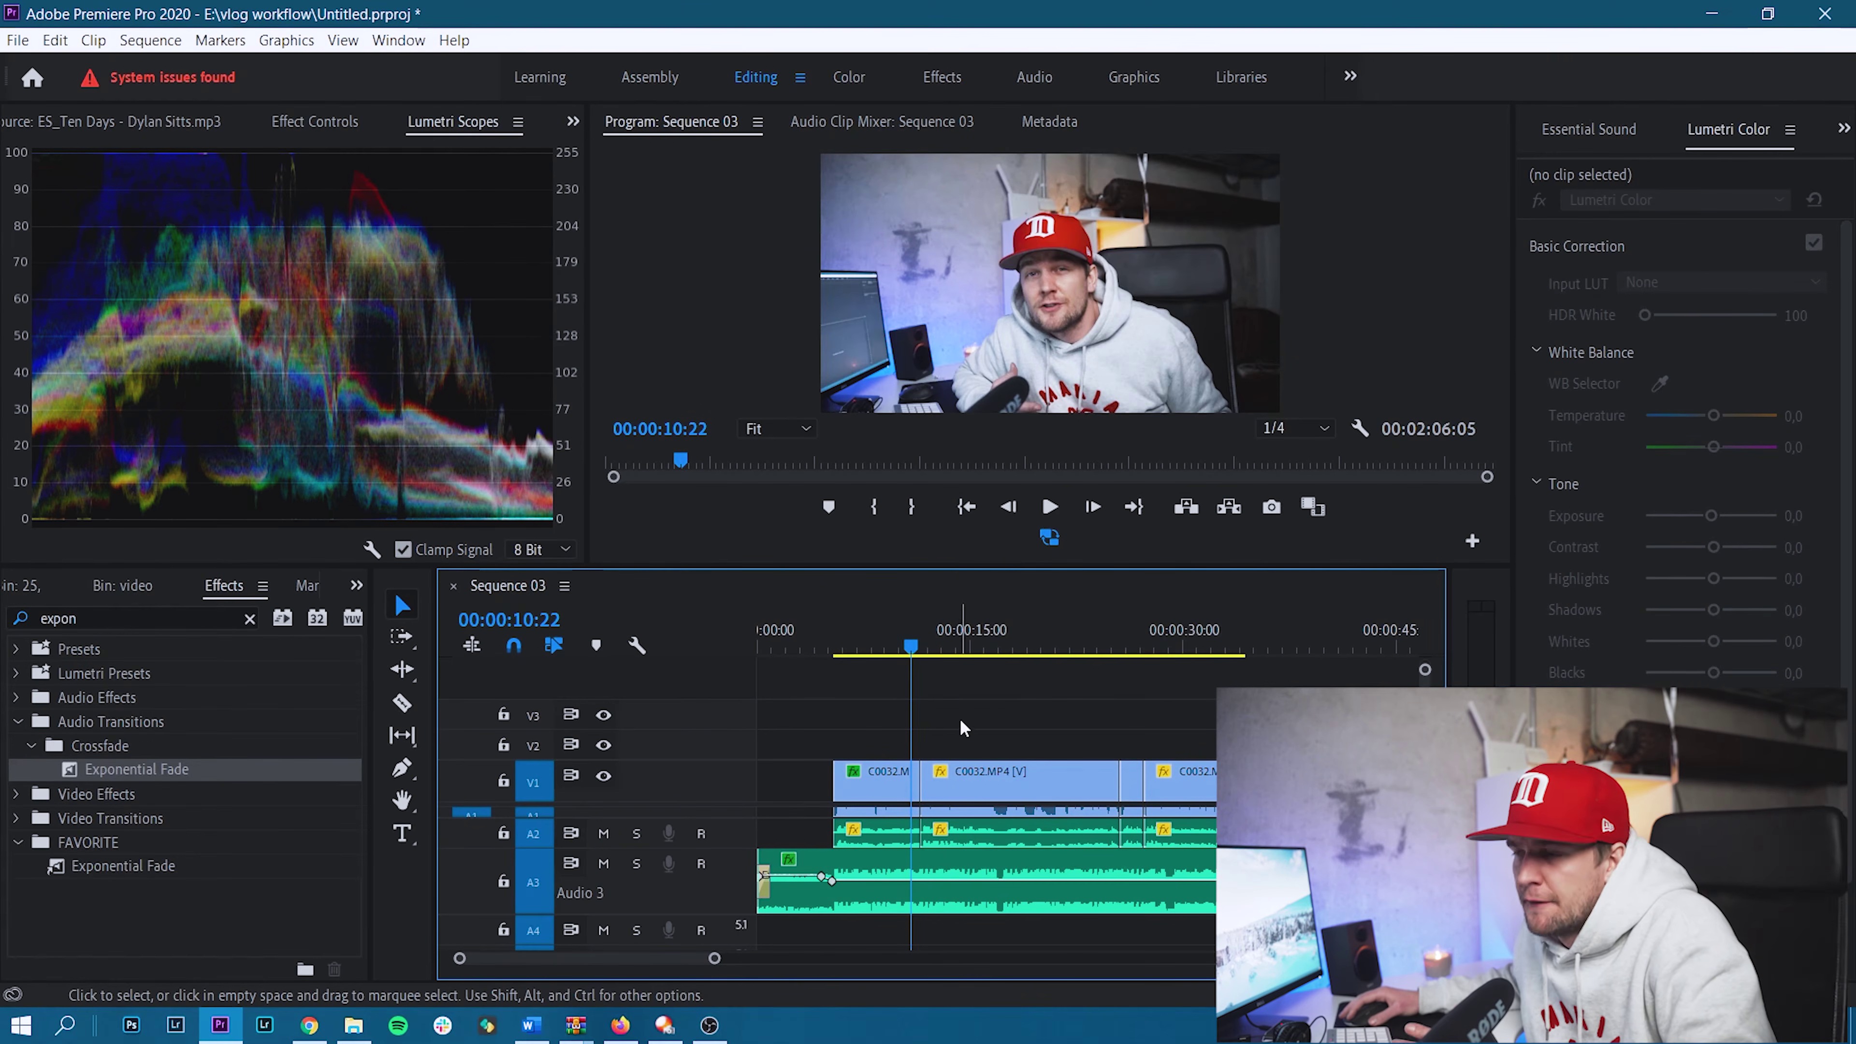
left_click_drag(961, 718, 1053, 773)
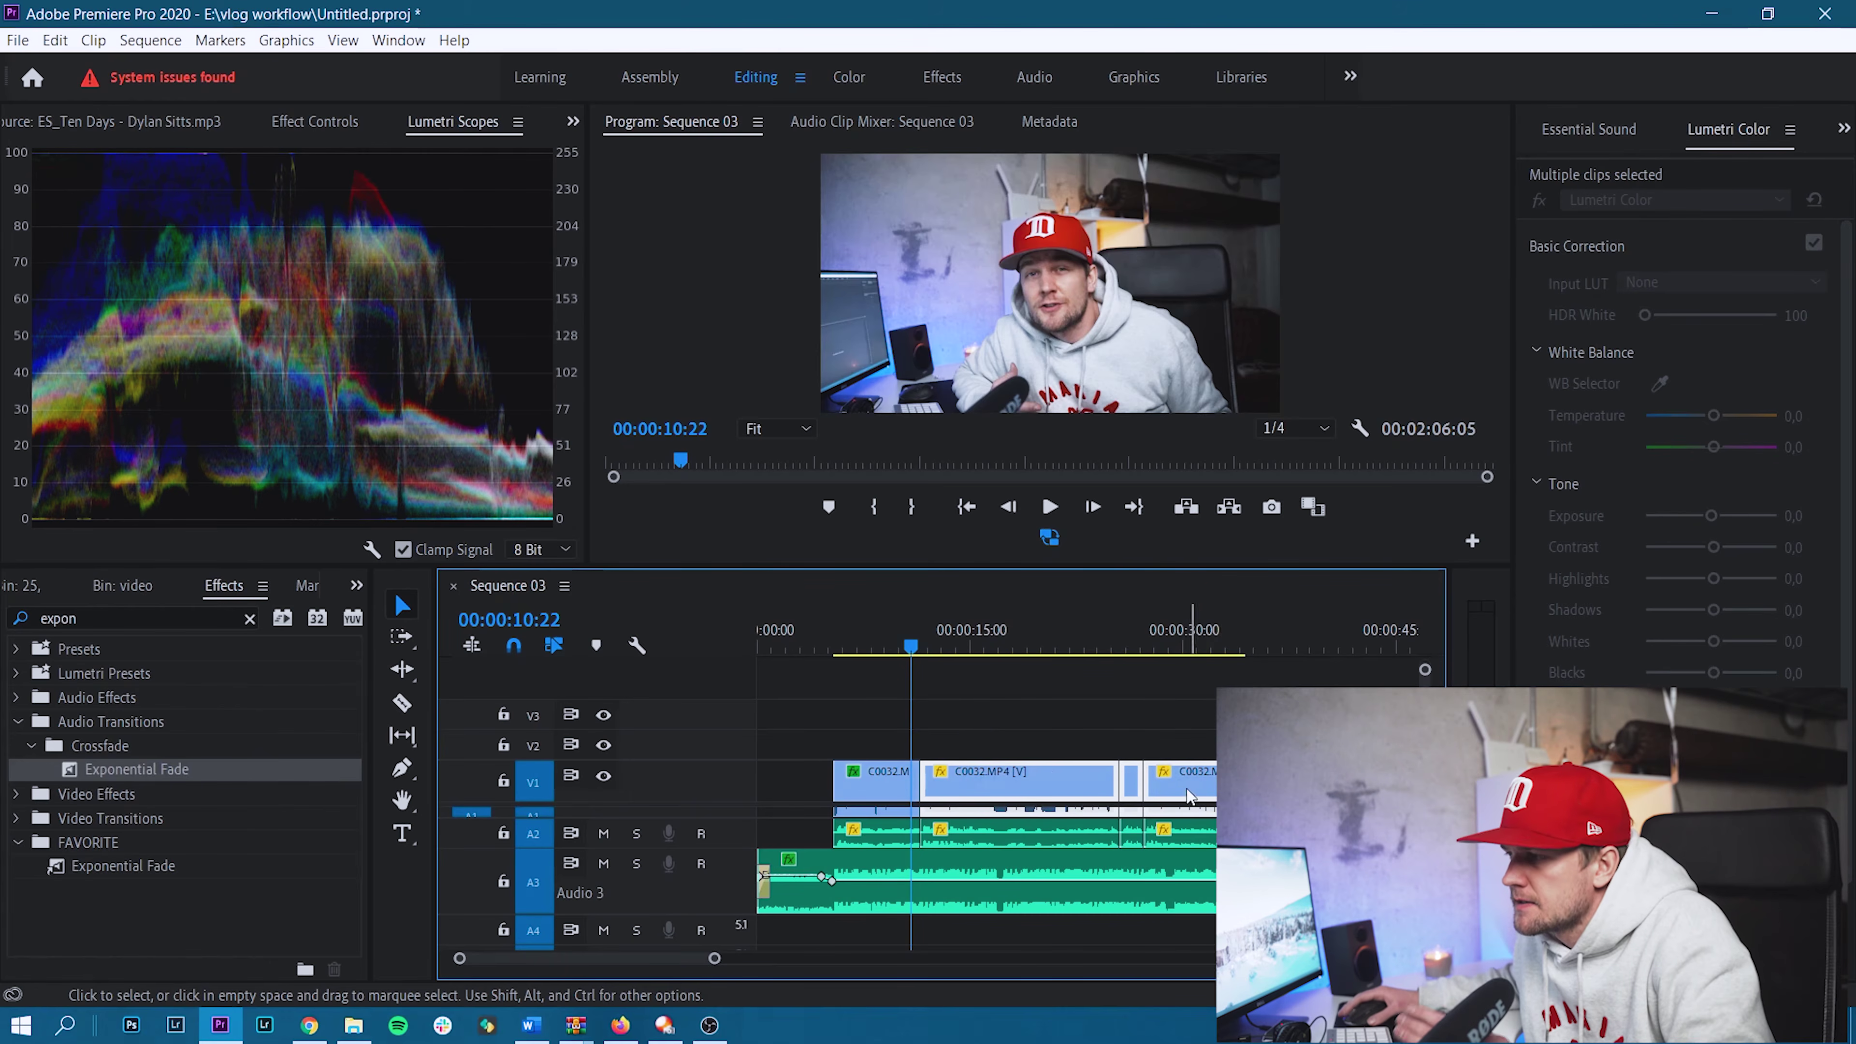
right_click(1054, 773)
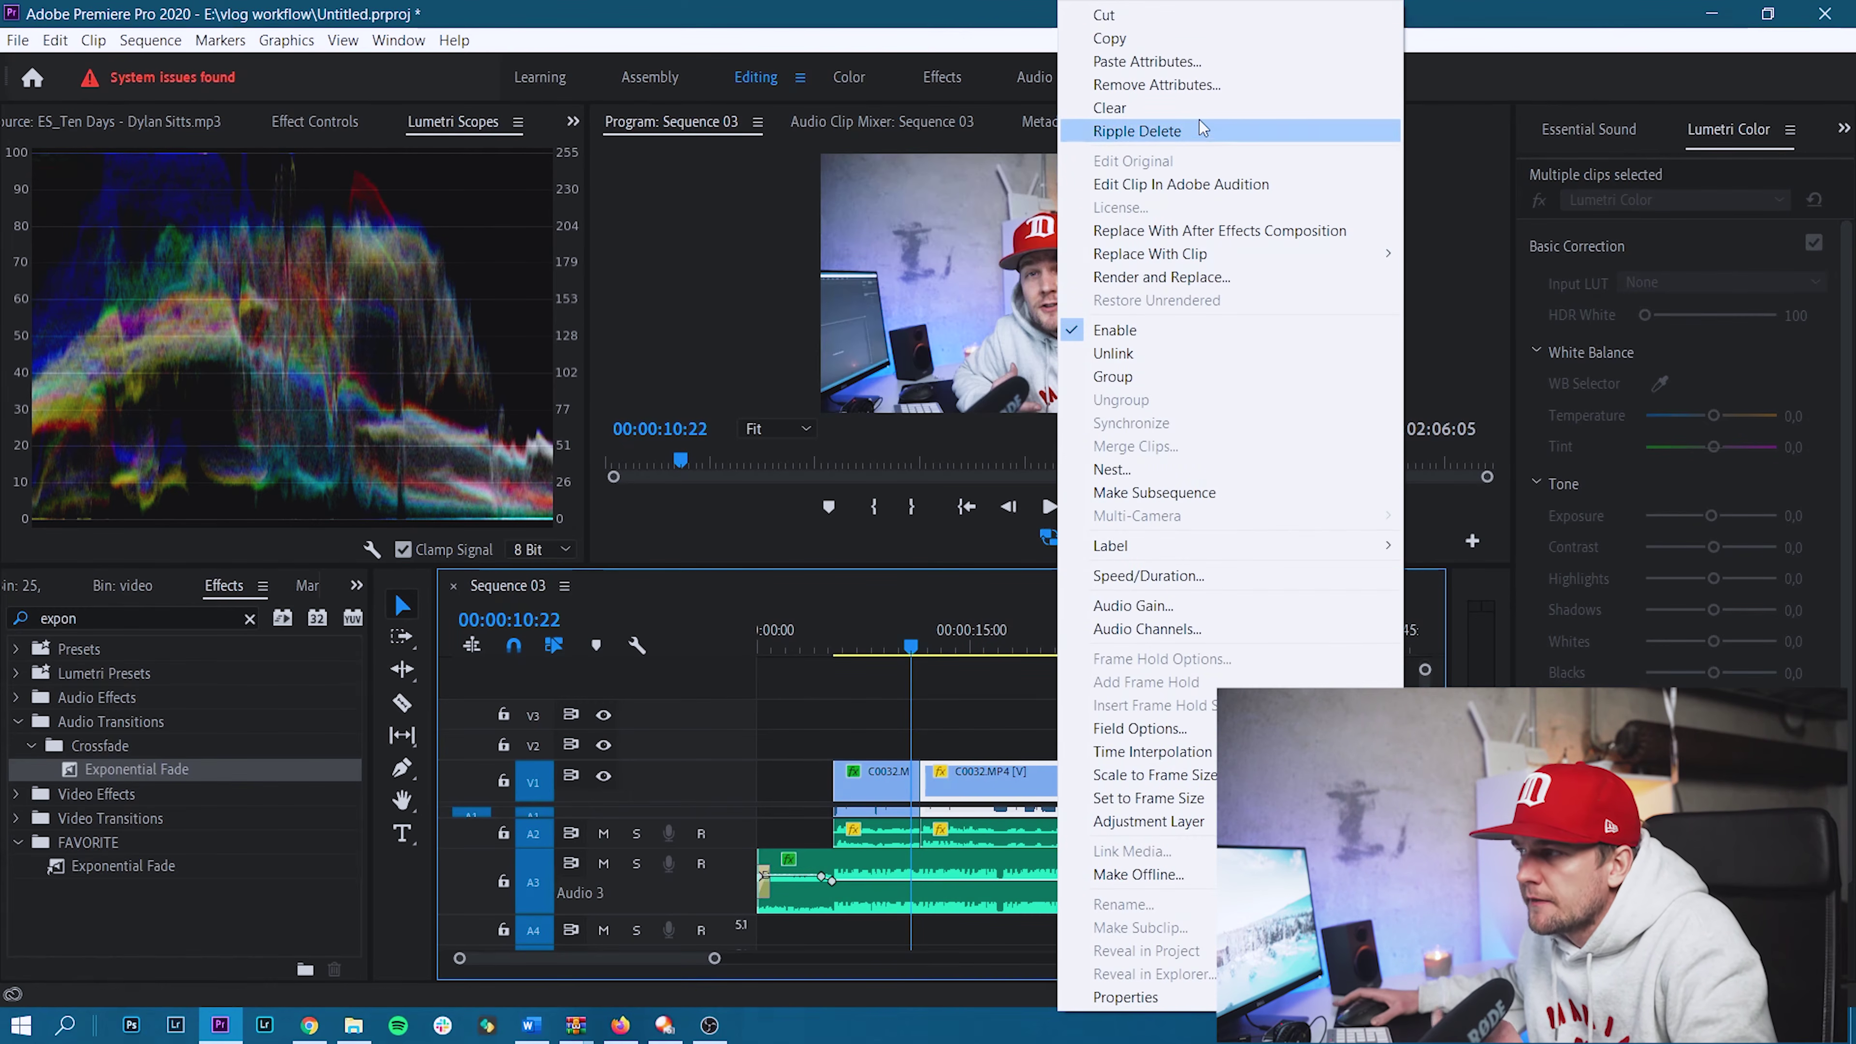
left_click(1206, 67)
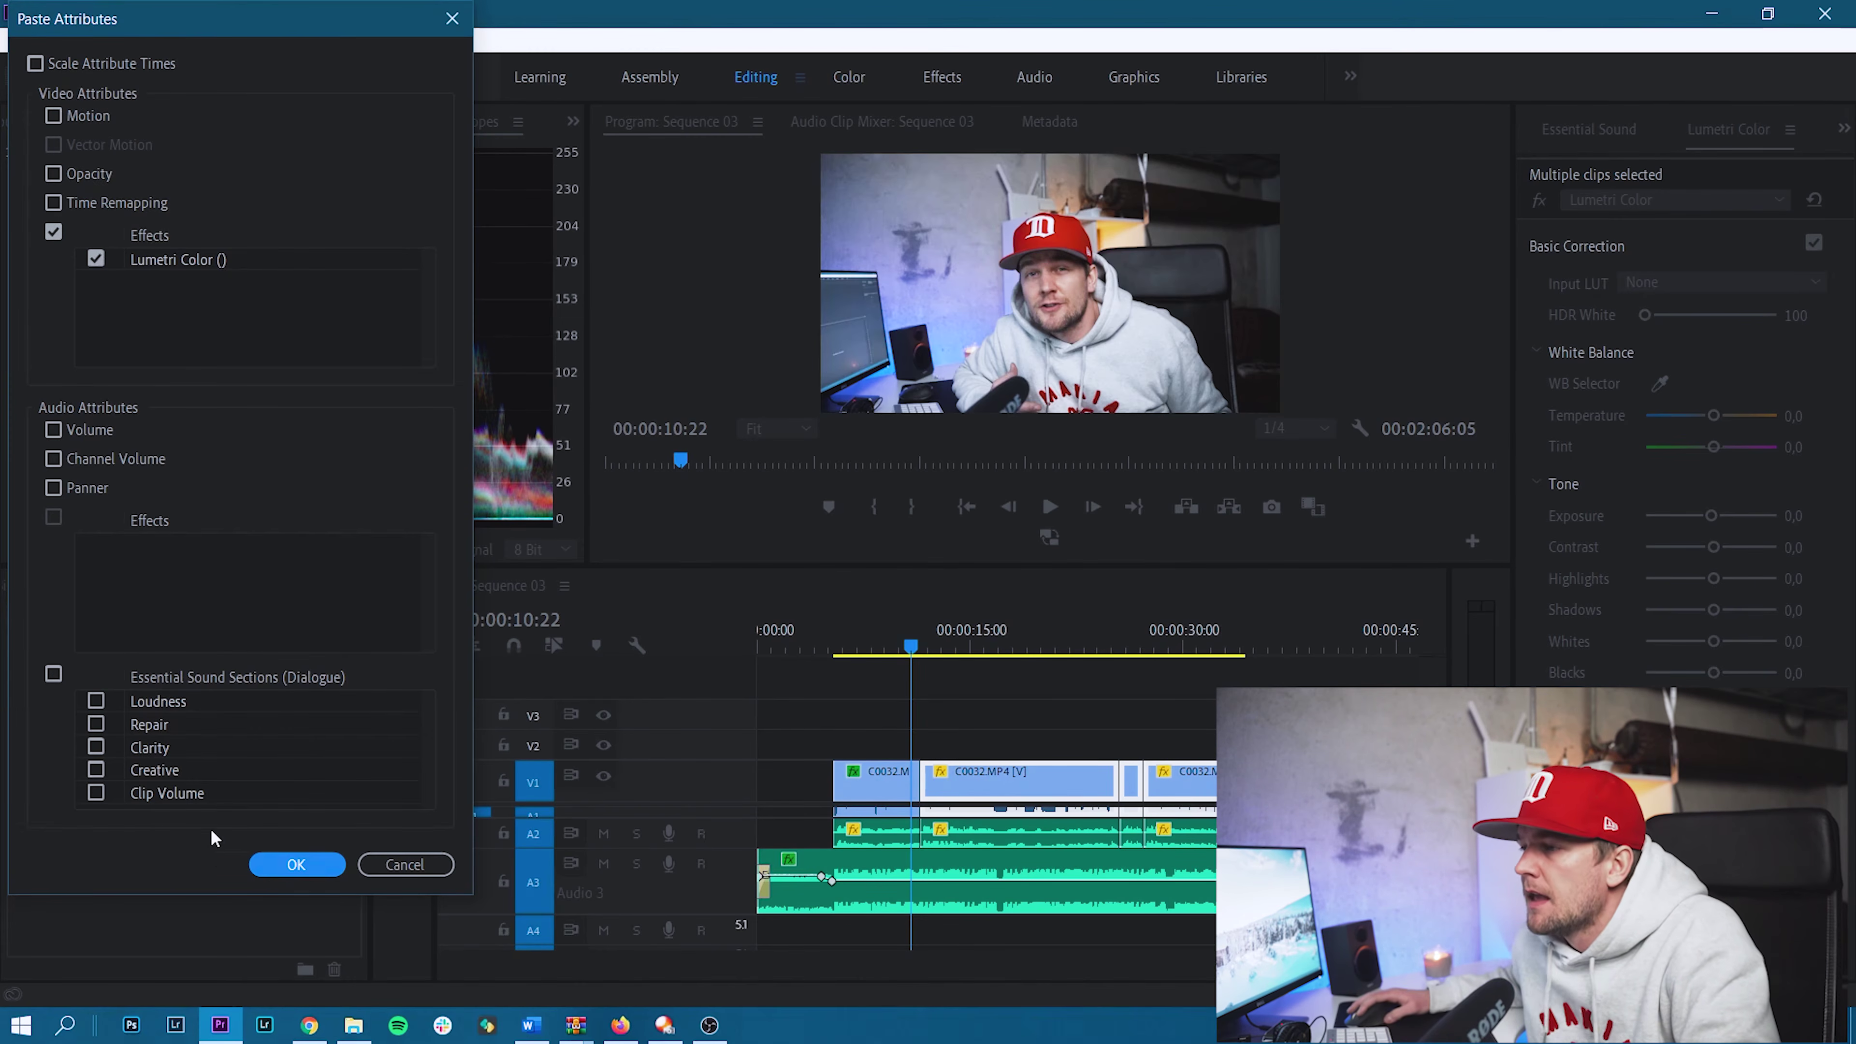
left_click(275, 866)
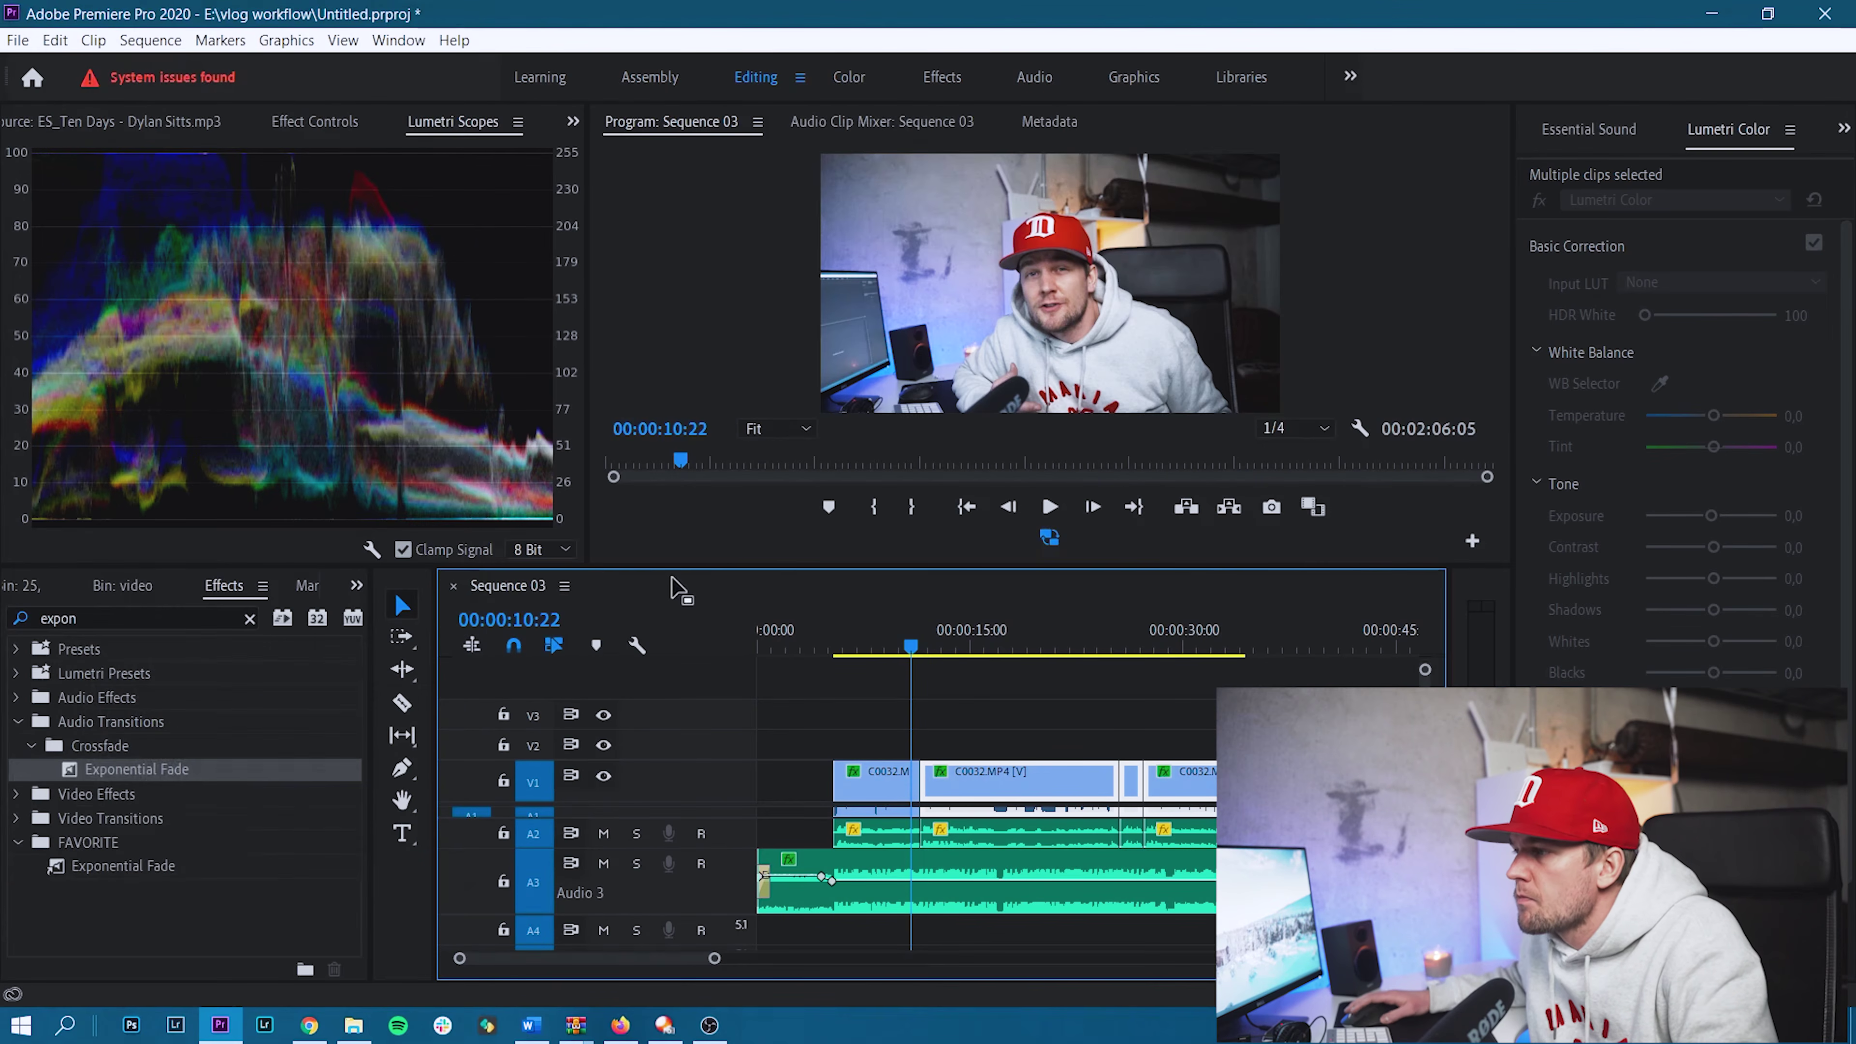
left_click_drag(920, 641, 1038, 671)
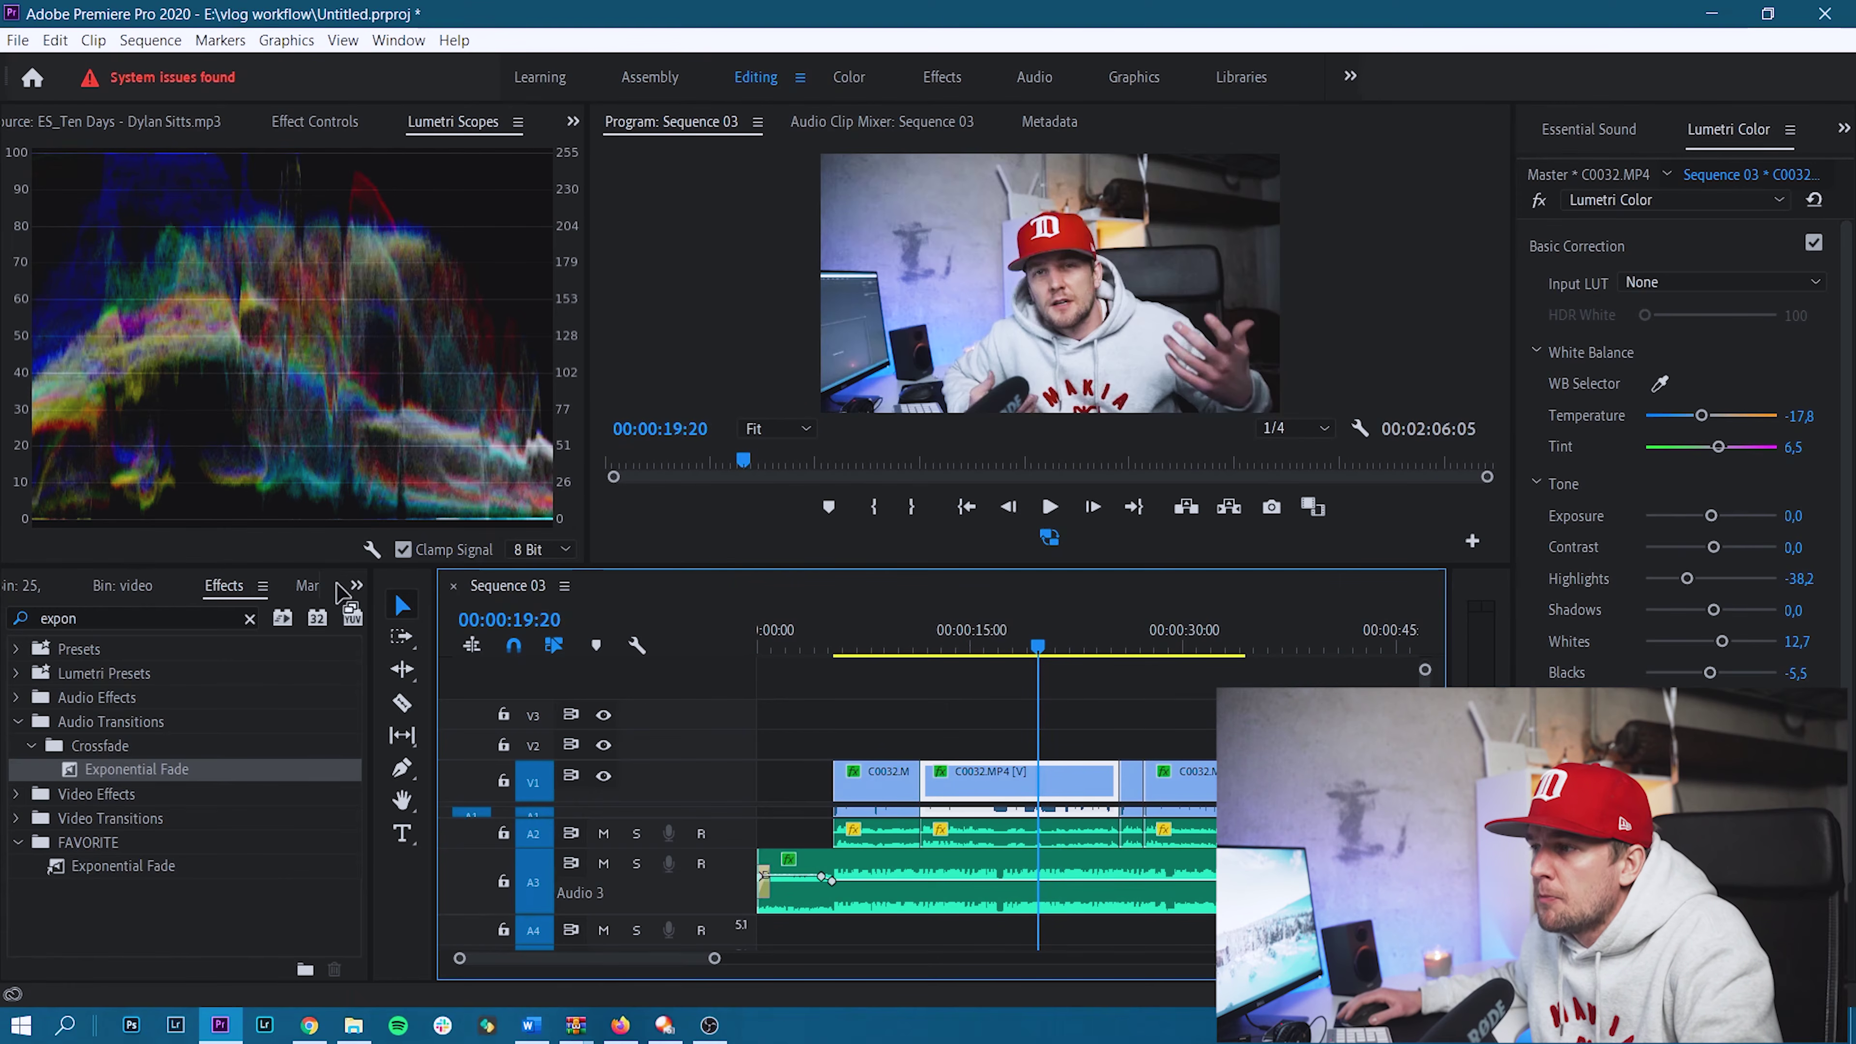
Create an adjustment layer of 1920 x 1080 at 25,00 fps with square pixels in the project.
left_click(357, 585)
left_click(399, 617)
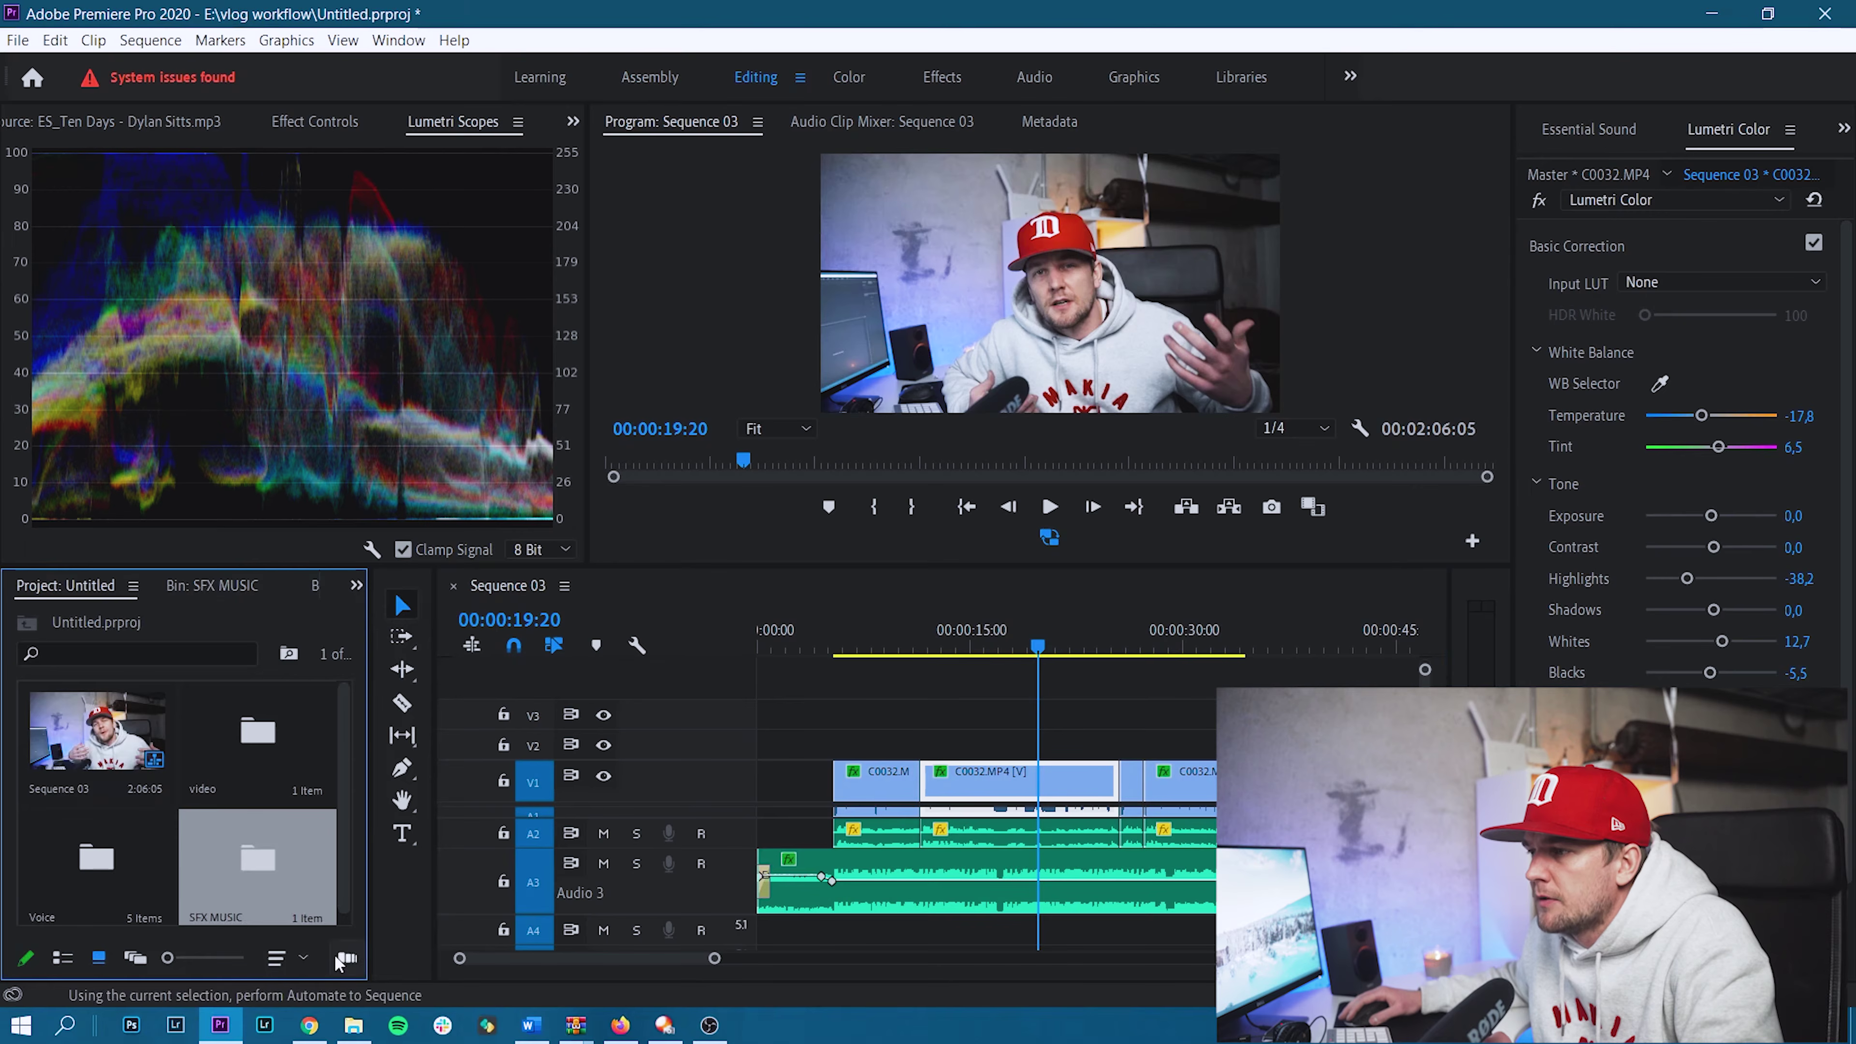
left_click_drag(372, 968, 520, 968)
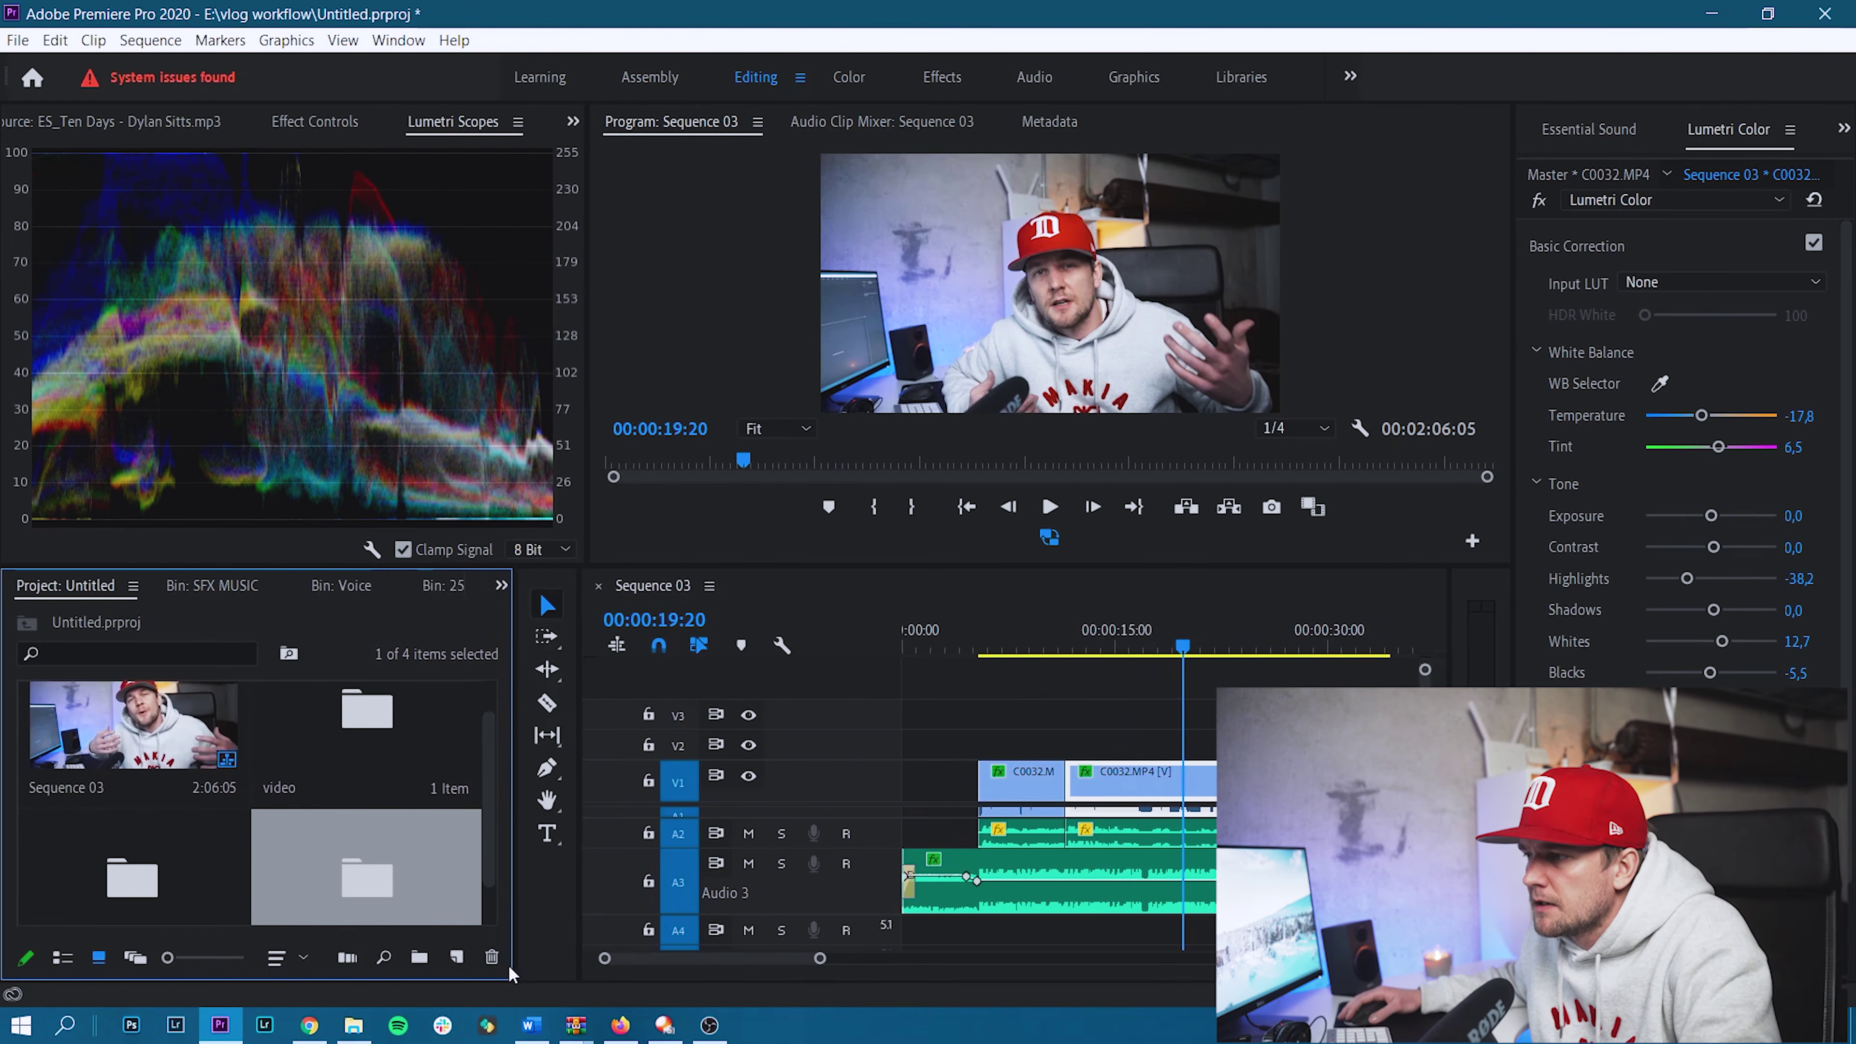
left_click(453, 957)
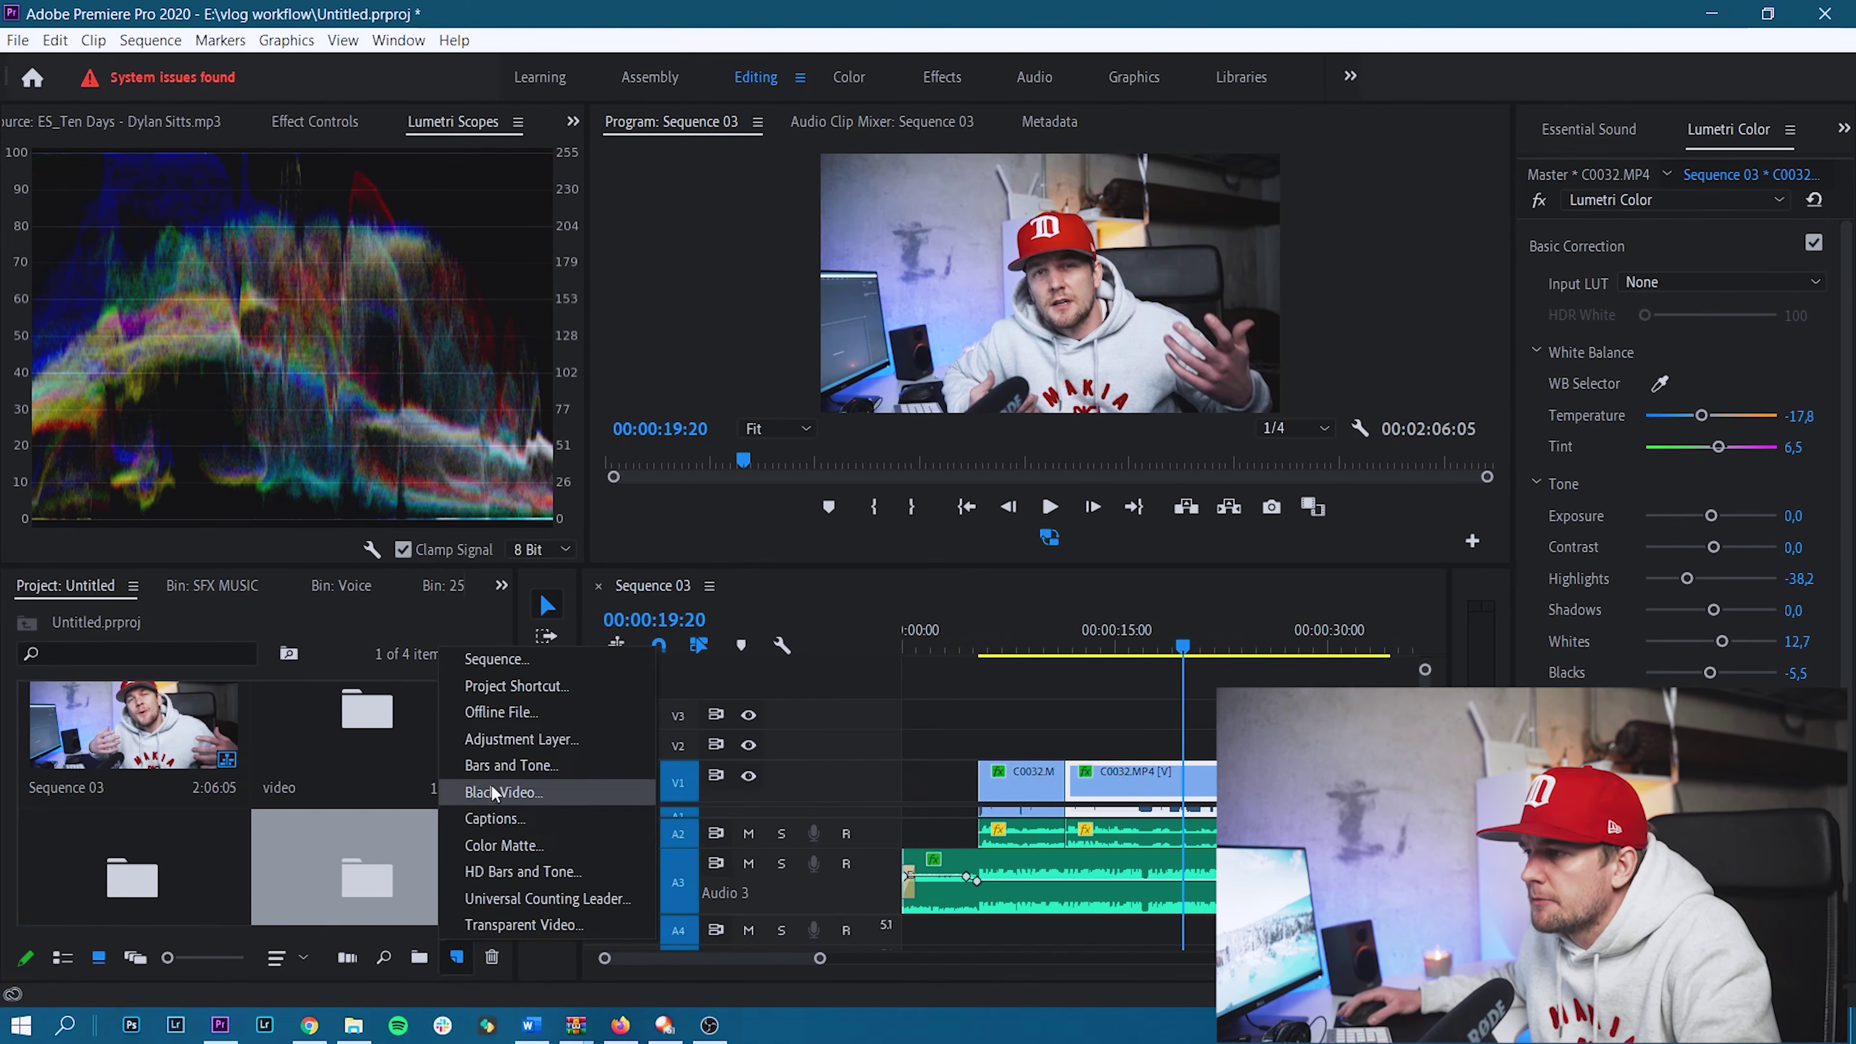
left_click(500, 743)
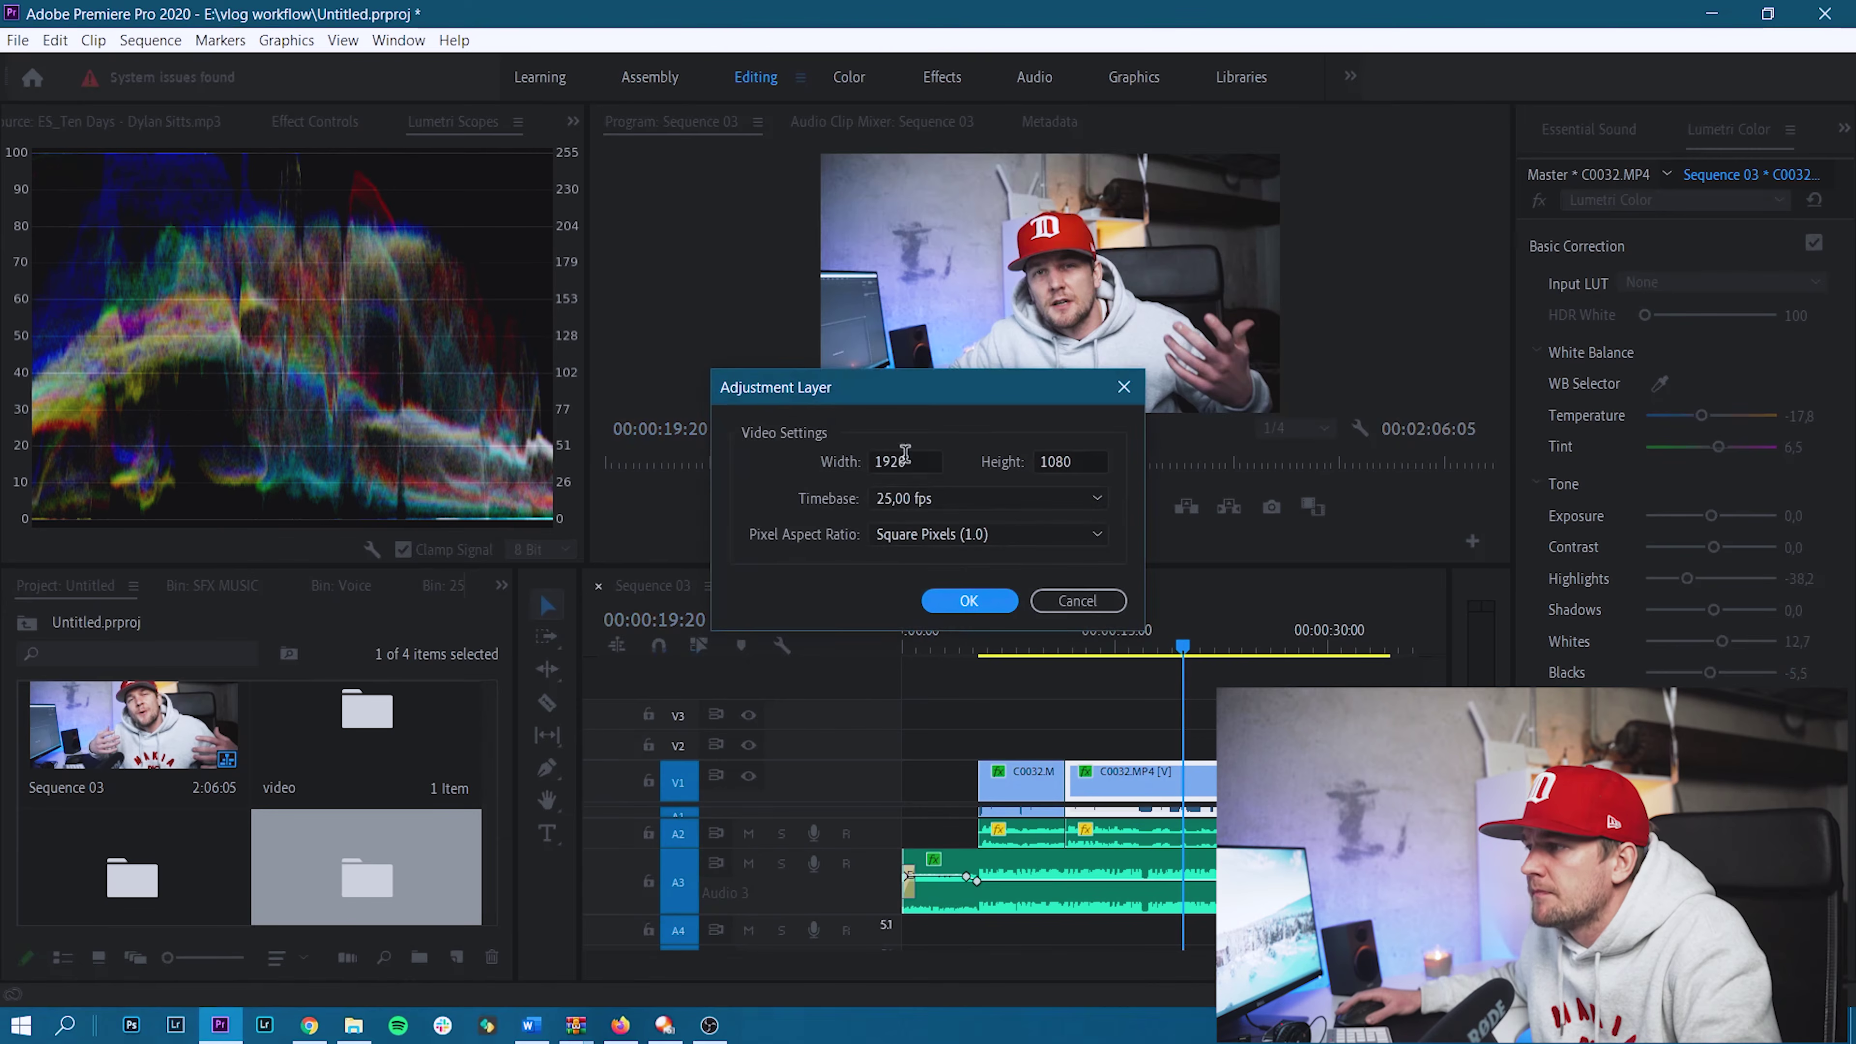
left_click(948, 613)
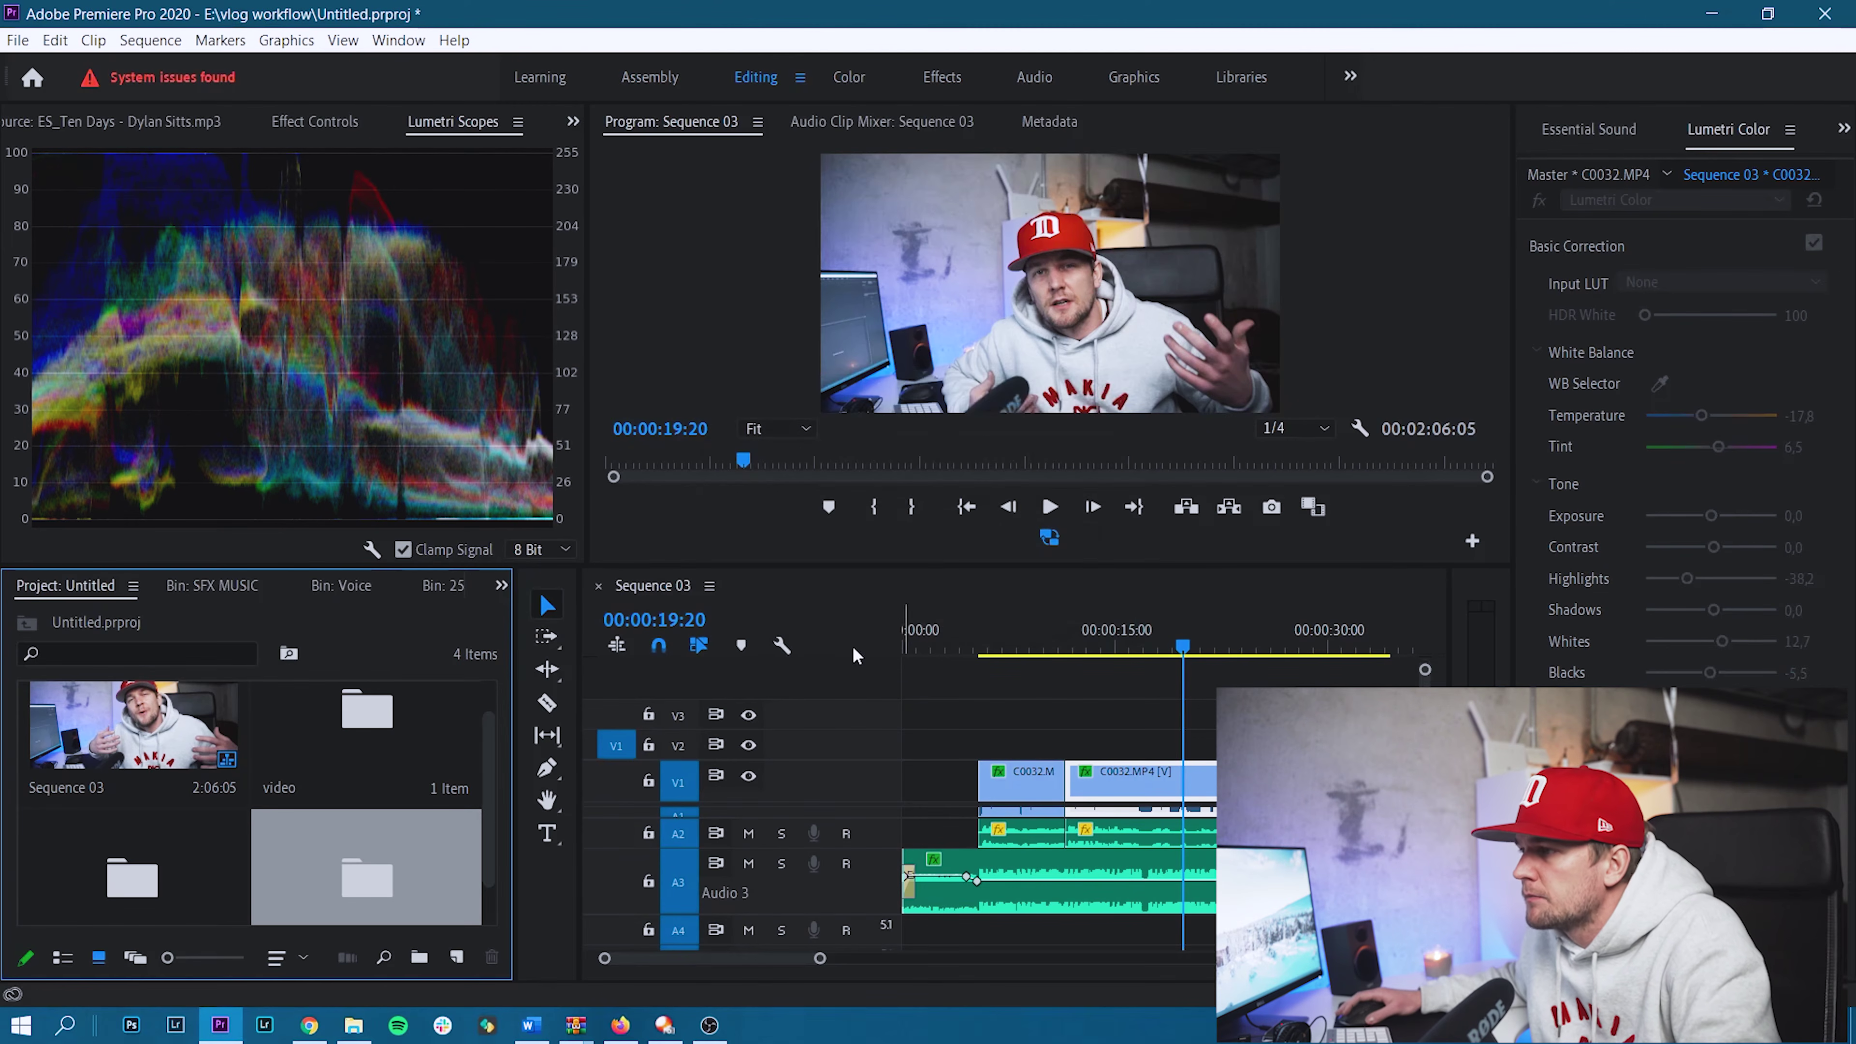
Place the adjustment layer from the SFX MUSIC bin on V2 so it spans the whole group of graded talking clips.
left_click_drag(490, 819, 497, 727)
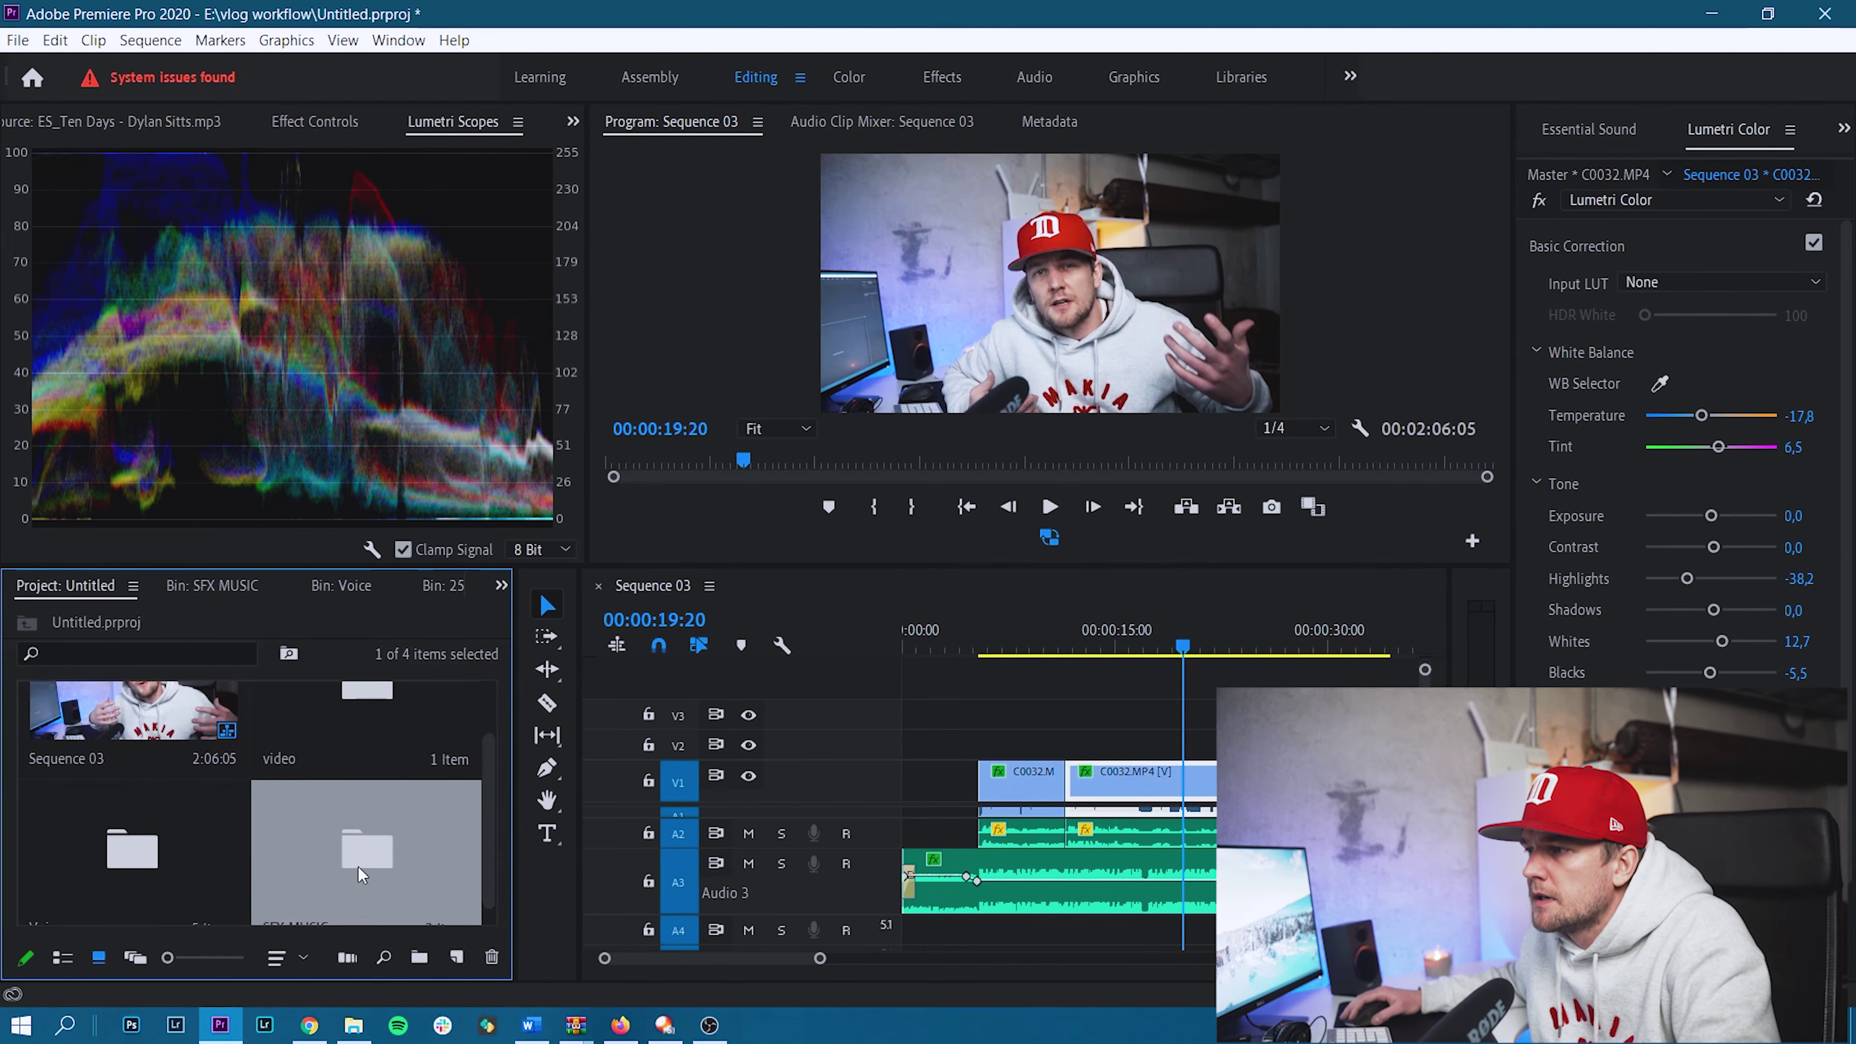
double_click(358, 867)
left_click_drag(541, 793, 1388, 742)
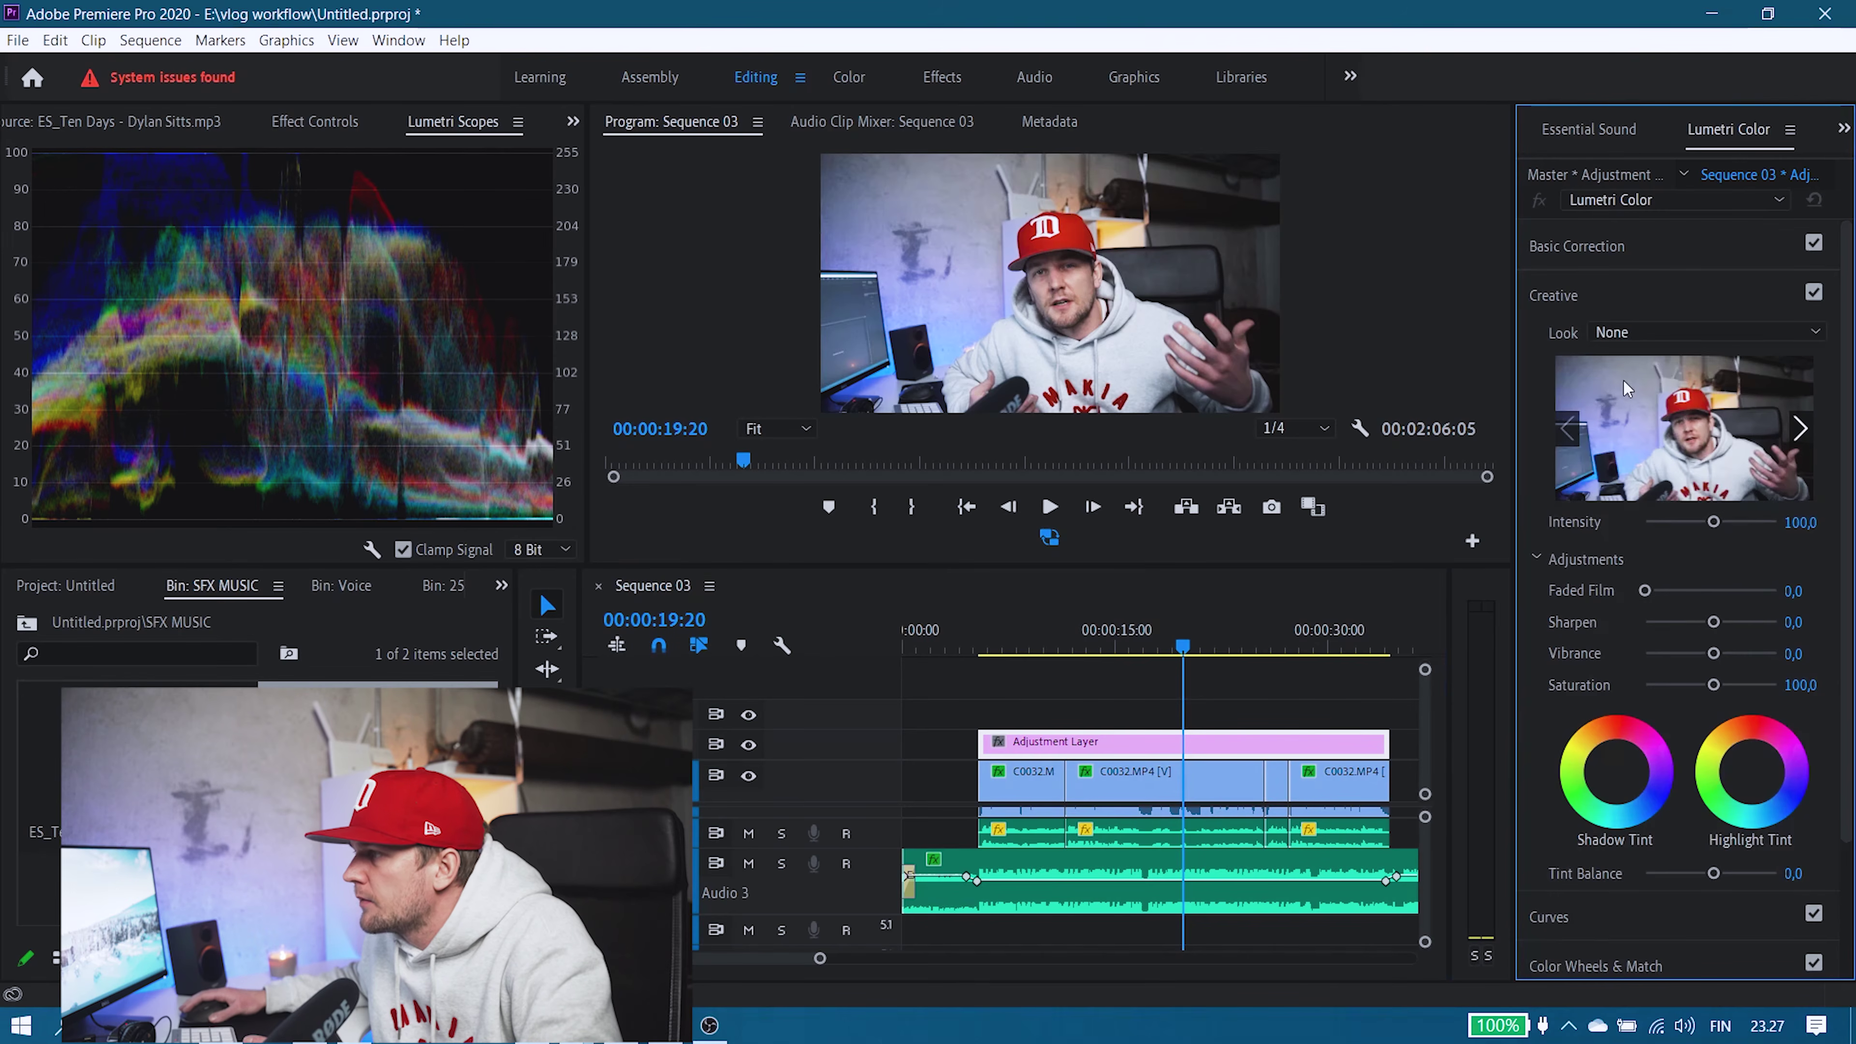
Try the TIG_Vintage_1 creative look on the adjustment layer at an intensity of 100,0.
left_click(1663, 329)
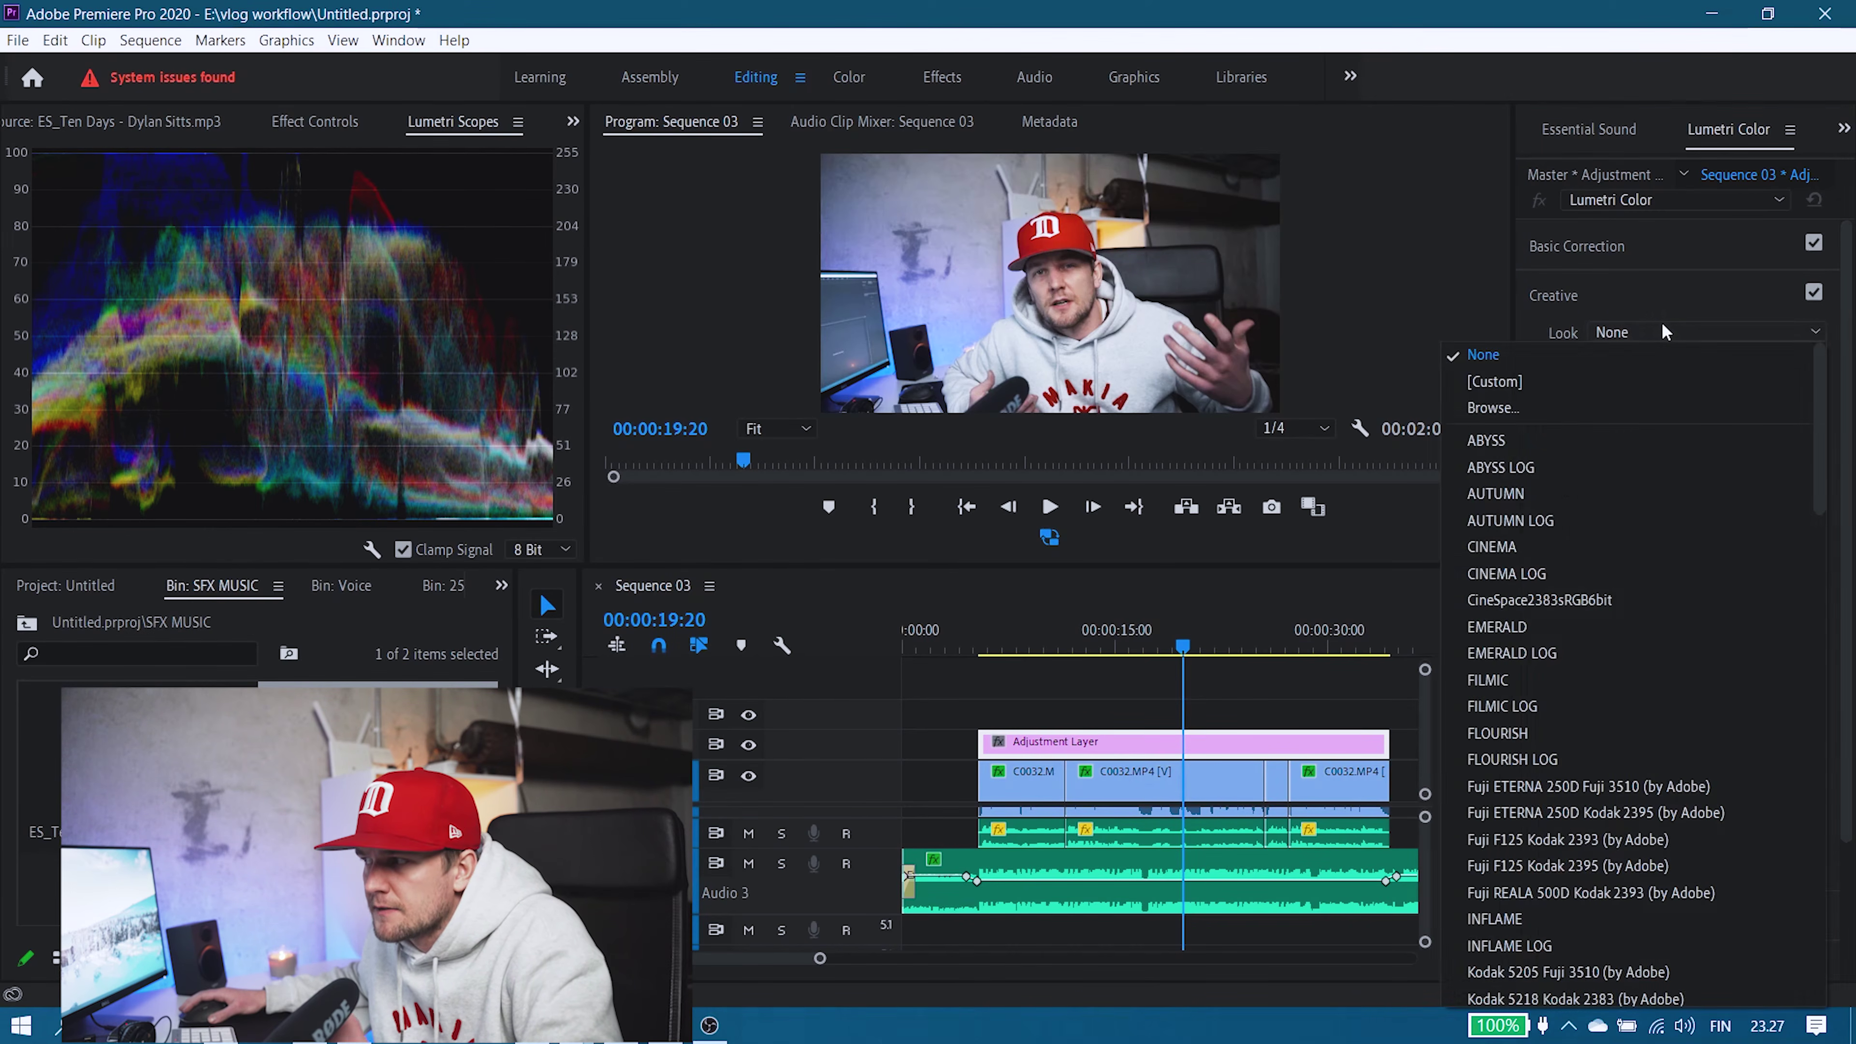
scroll(1676, 471, "down", 3)
scroll(1673, 479, "up", 3)
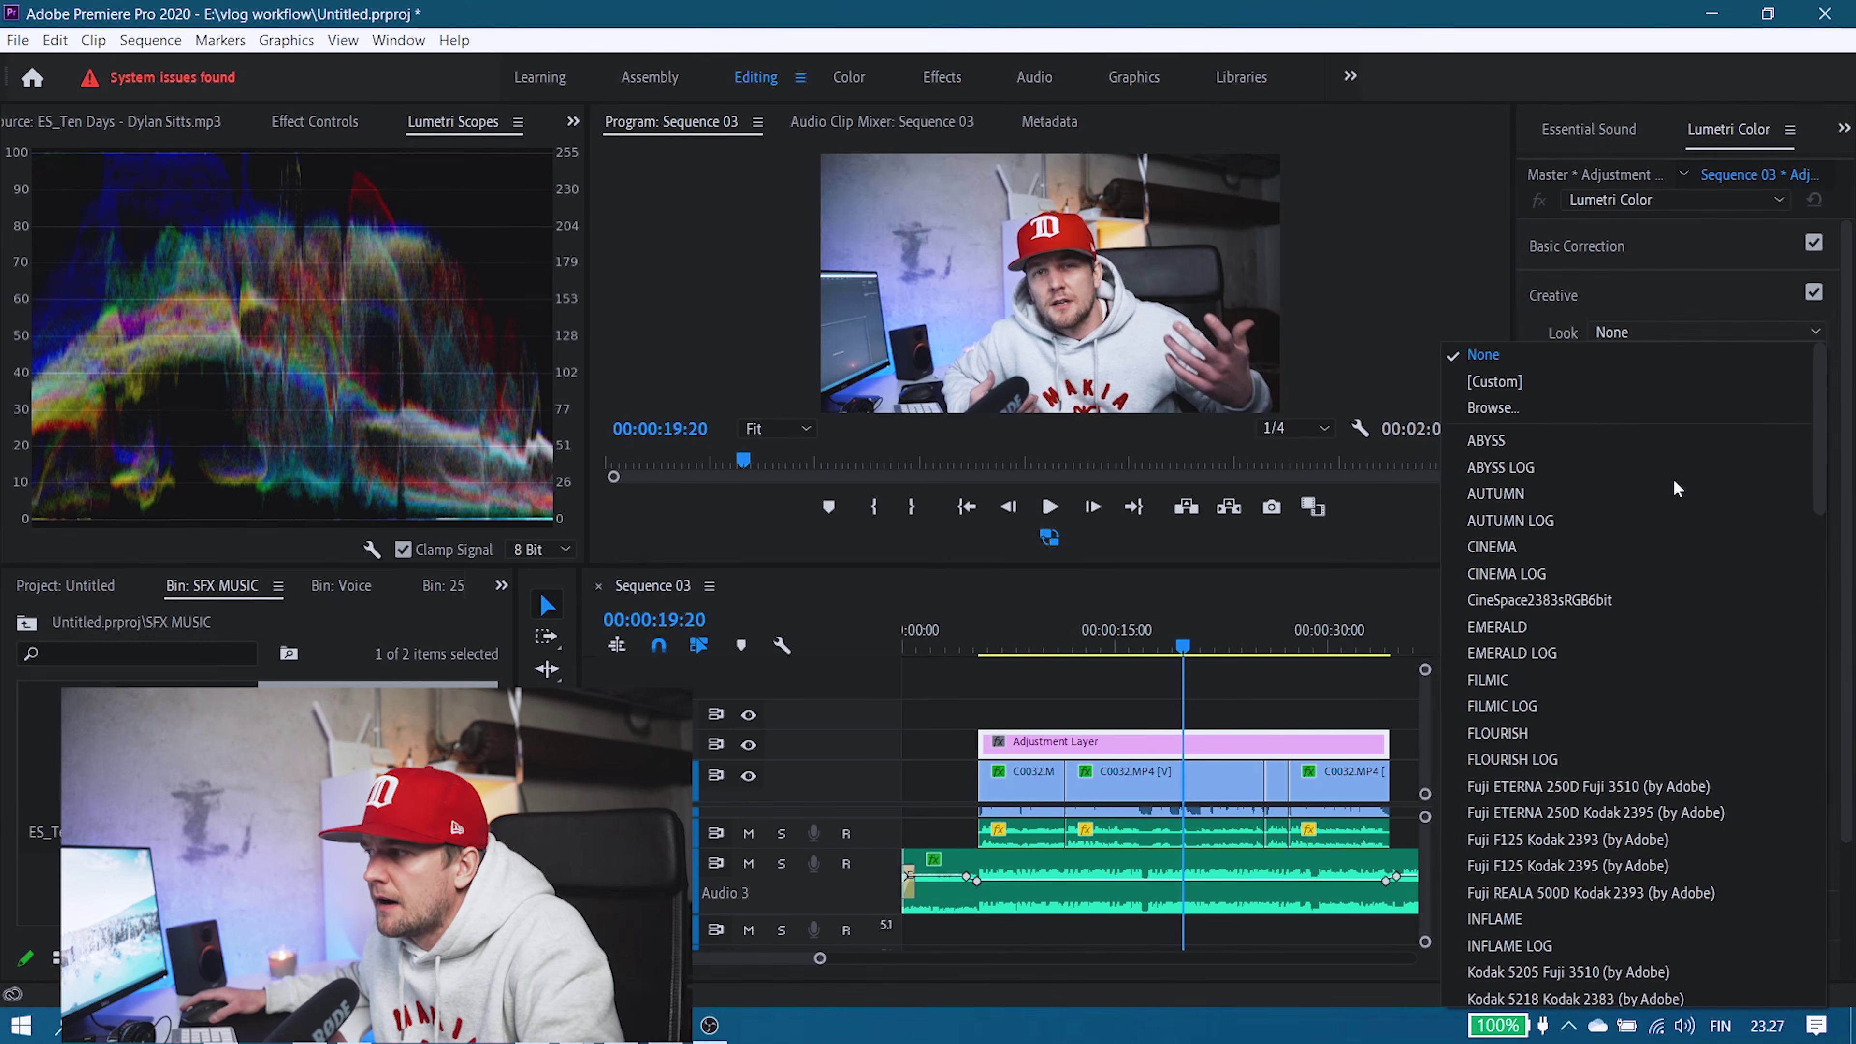
scroll(1612, 744, "down", 15)
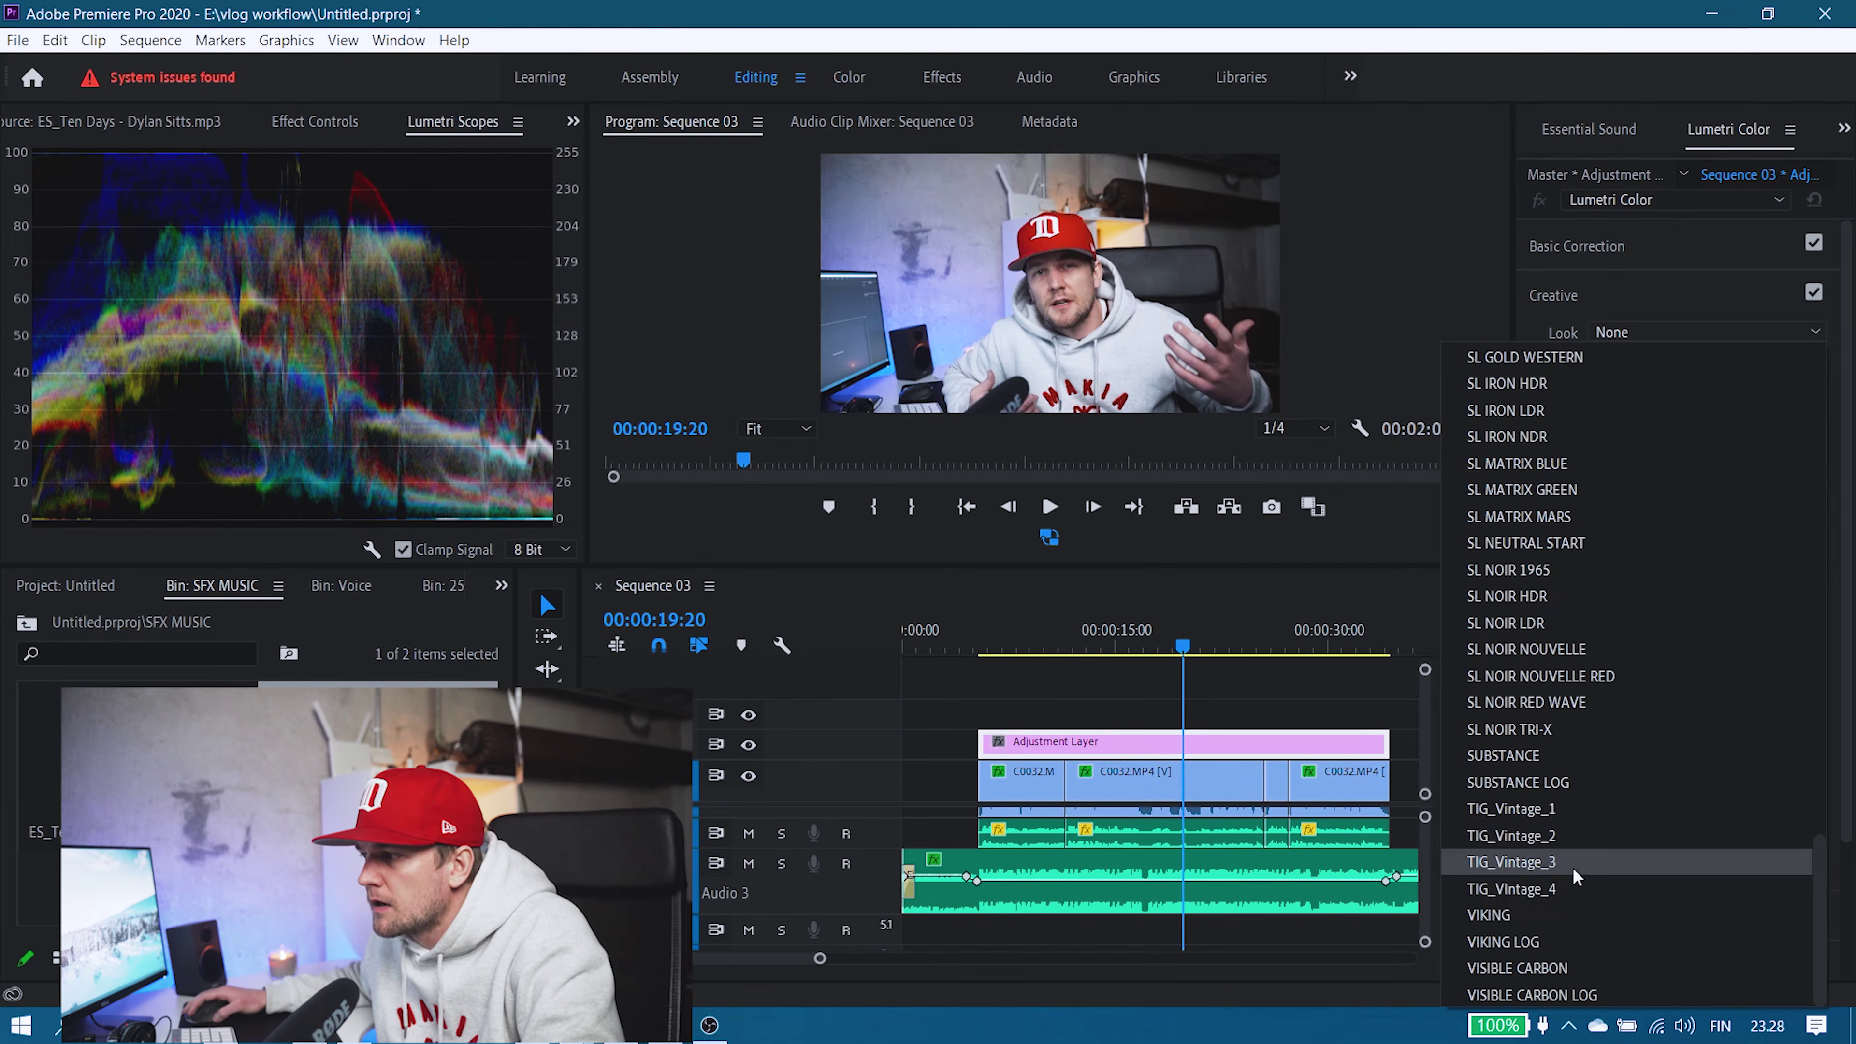
left_click(1596, 817)
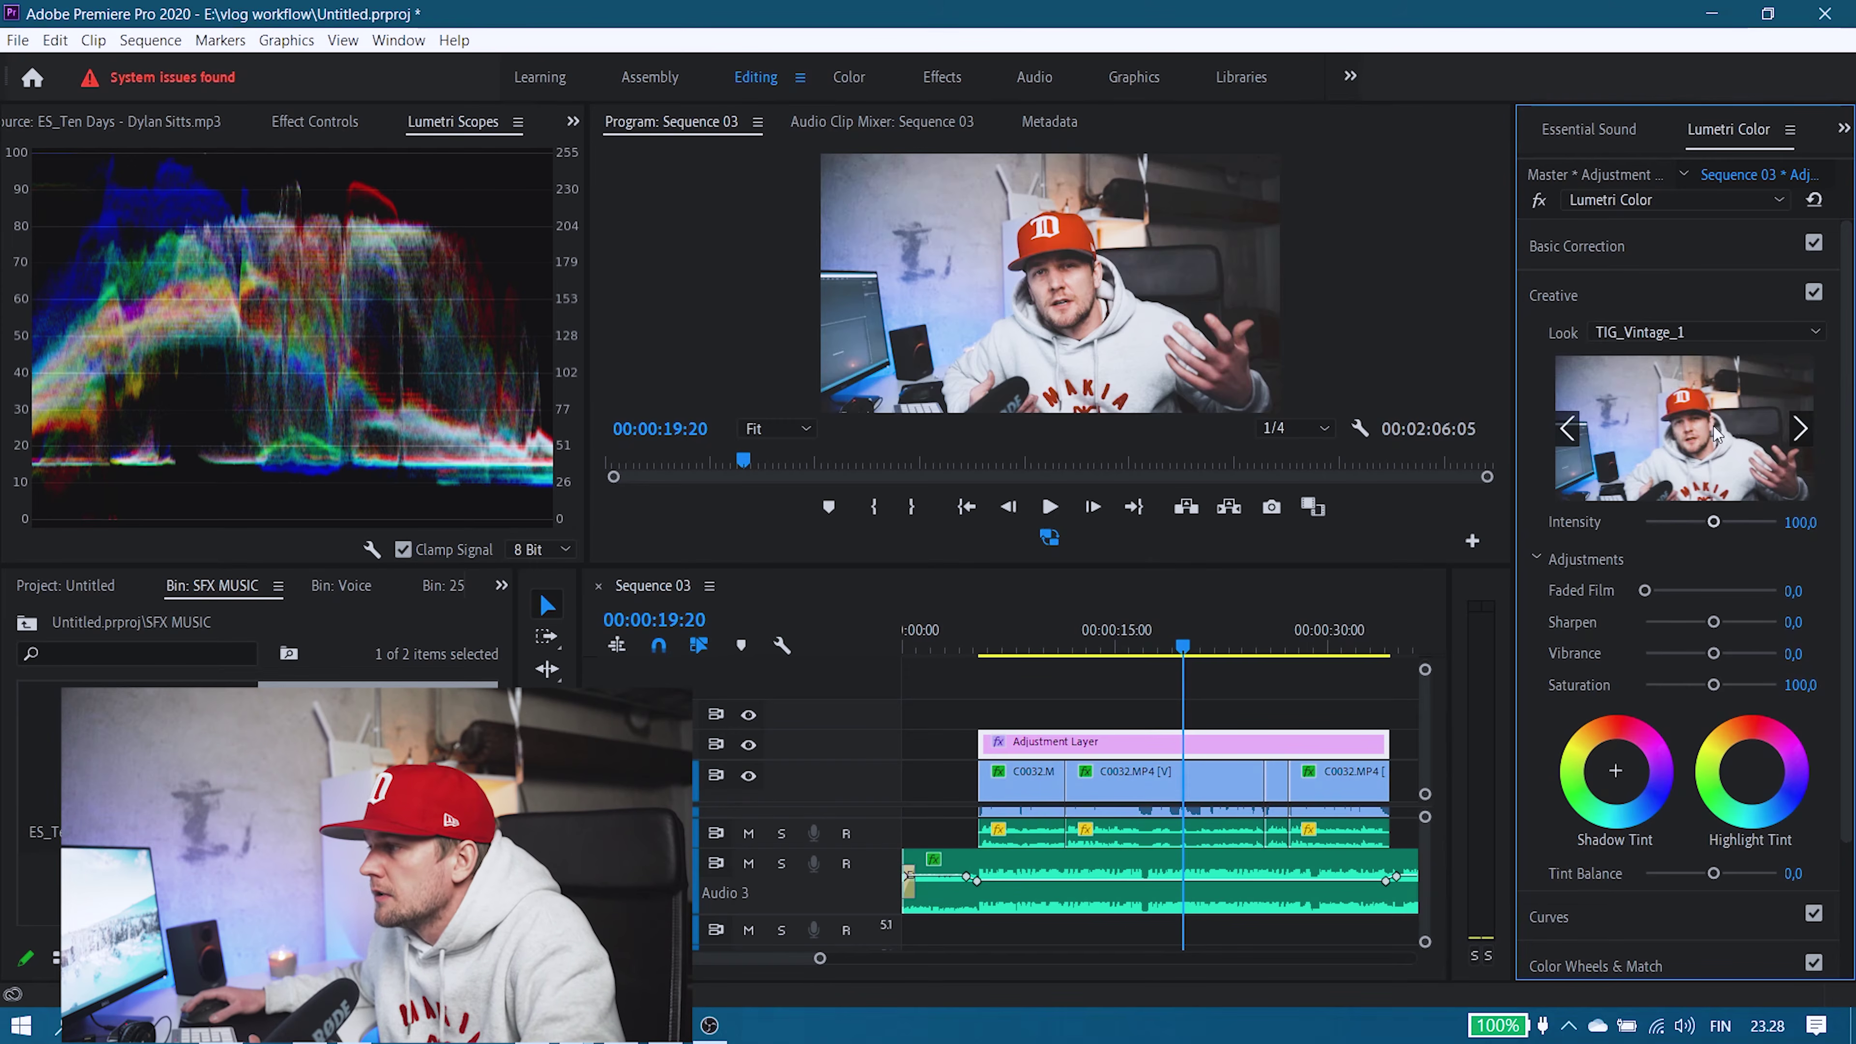
left_click_drag(1710, 523, 1708, 526)
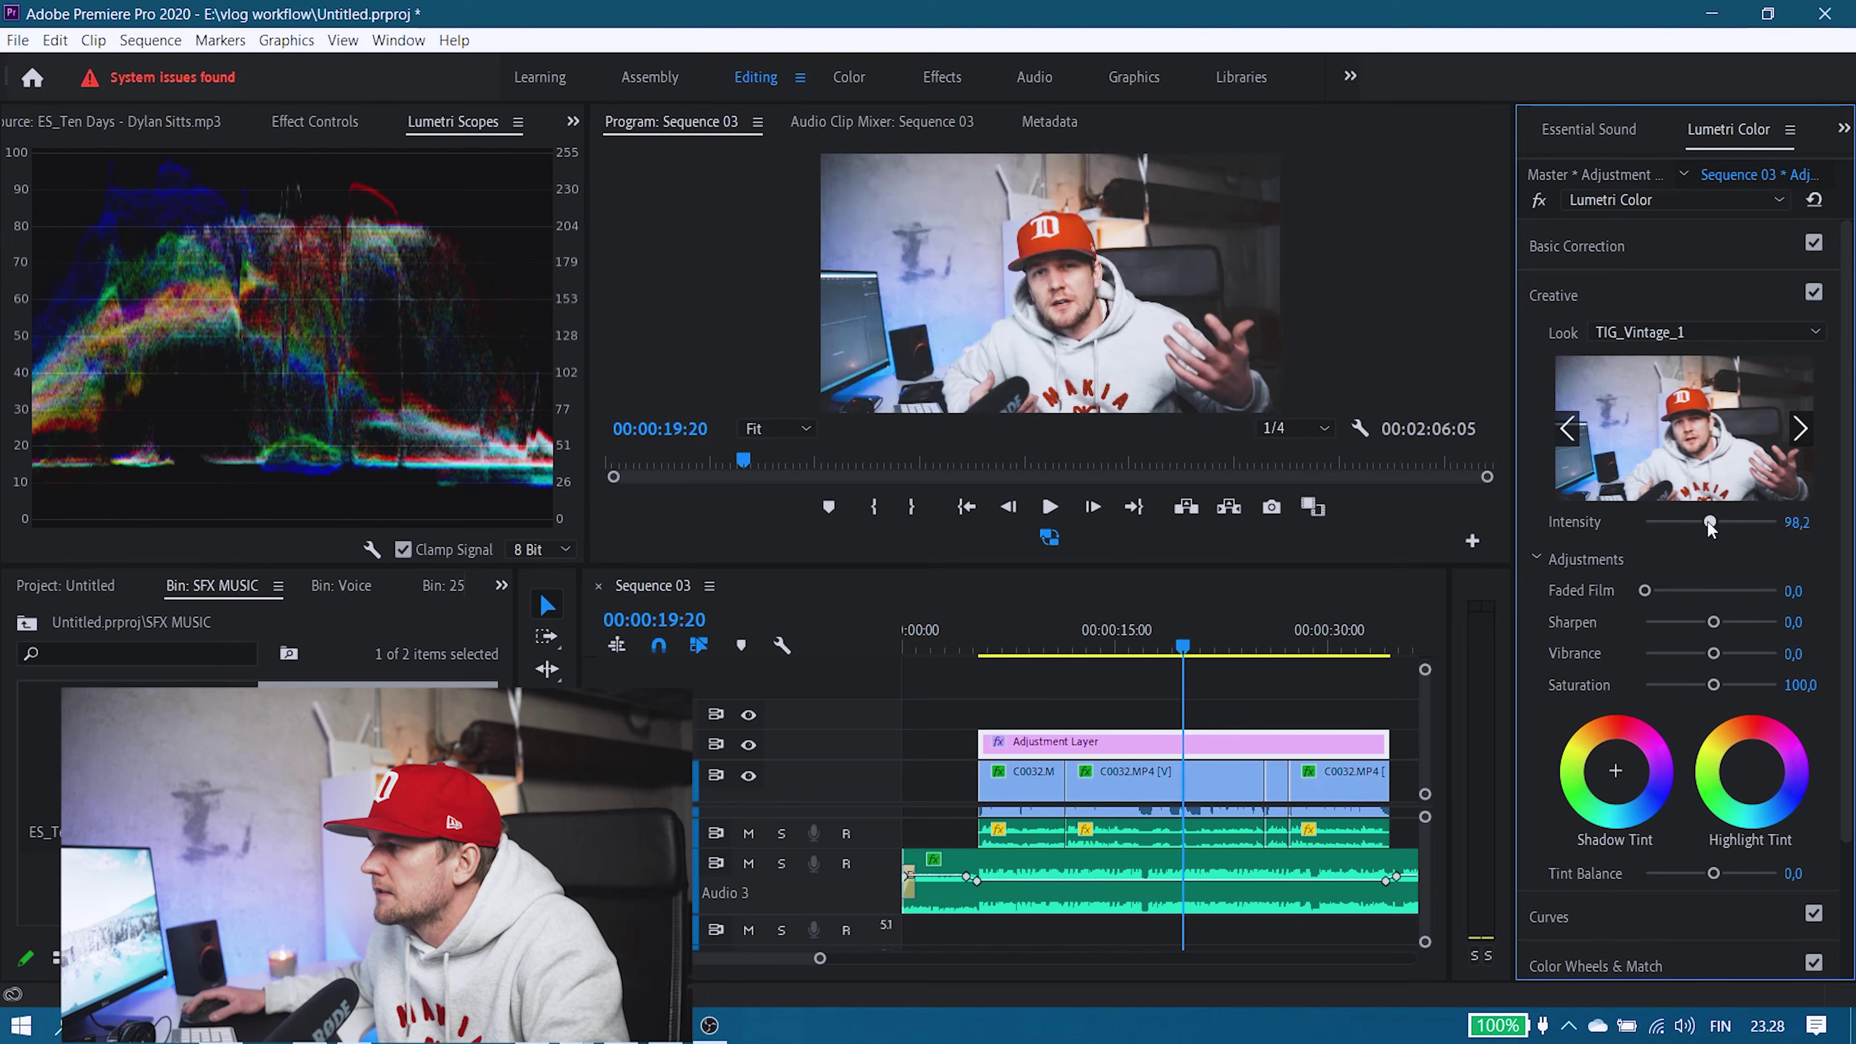
double_click(1708, 524)
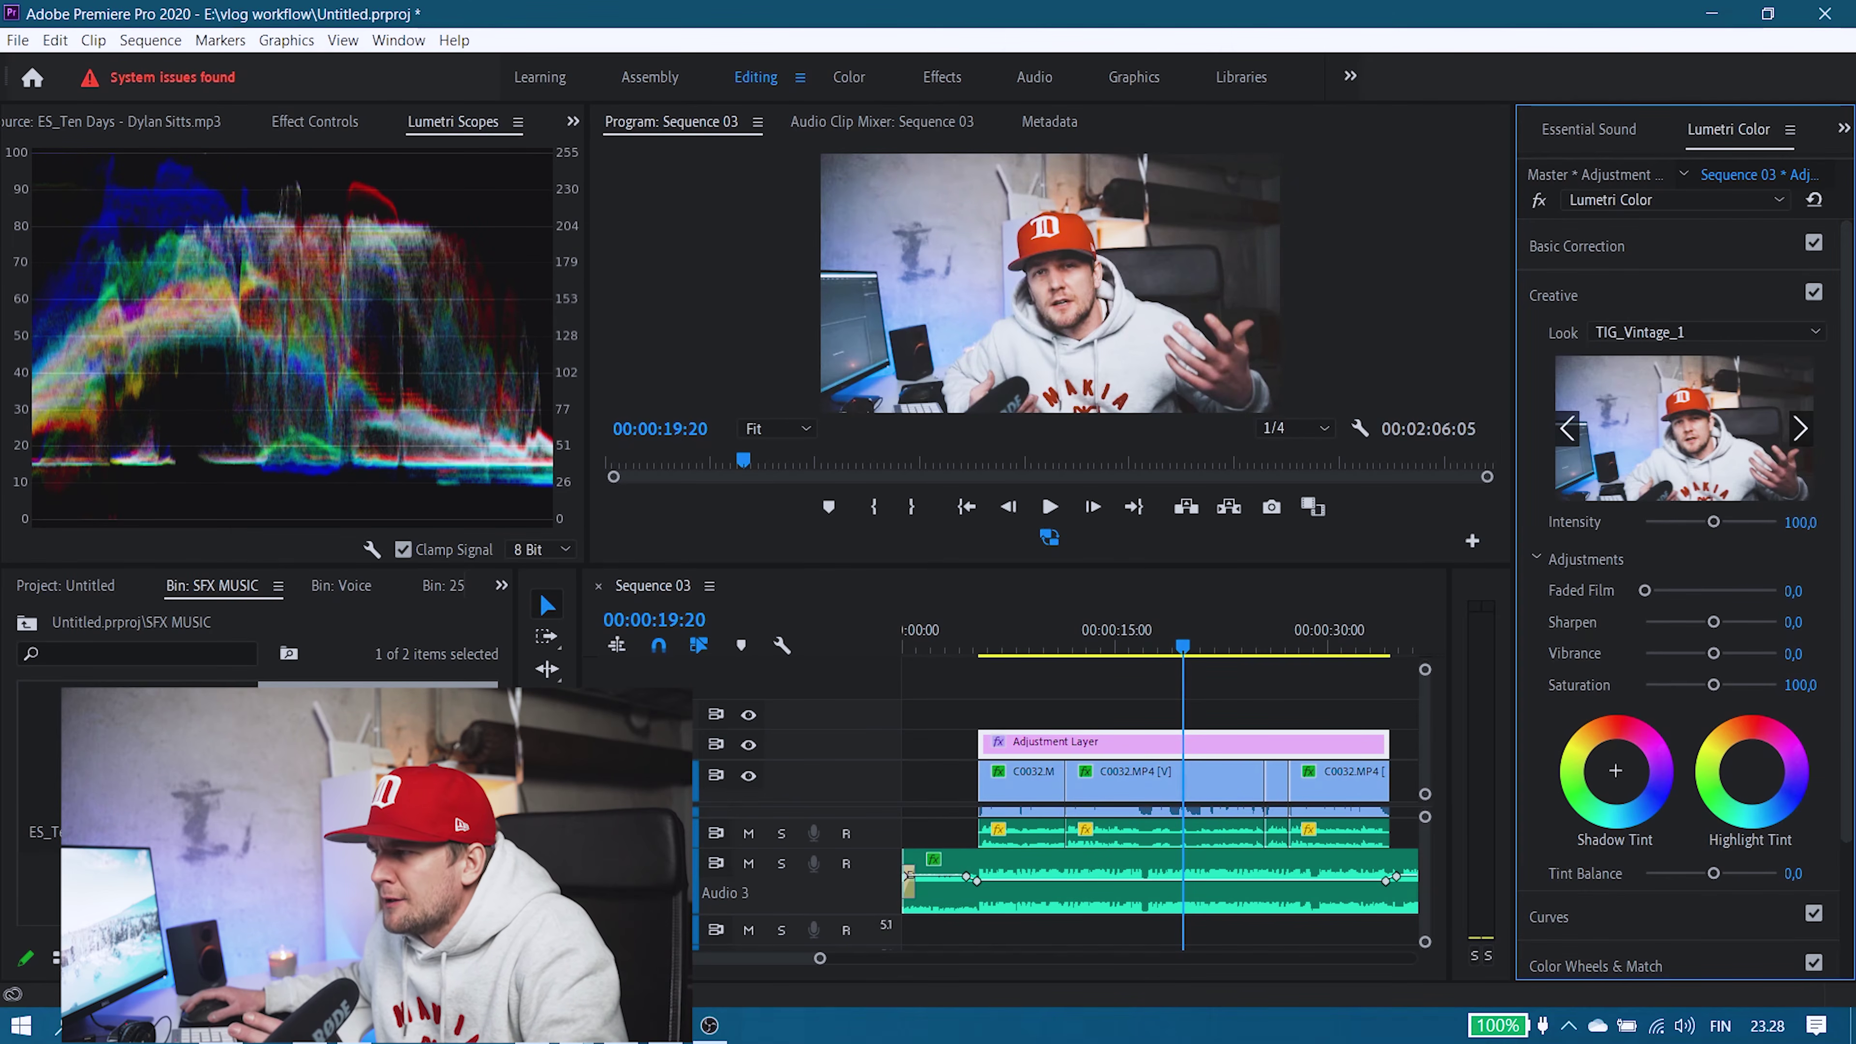
Switch the adjustment layer's creative look to TIG_Vintage_2 and lower its intensity to 36,4.
left_click(1801, 431)
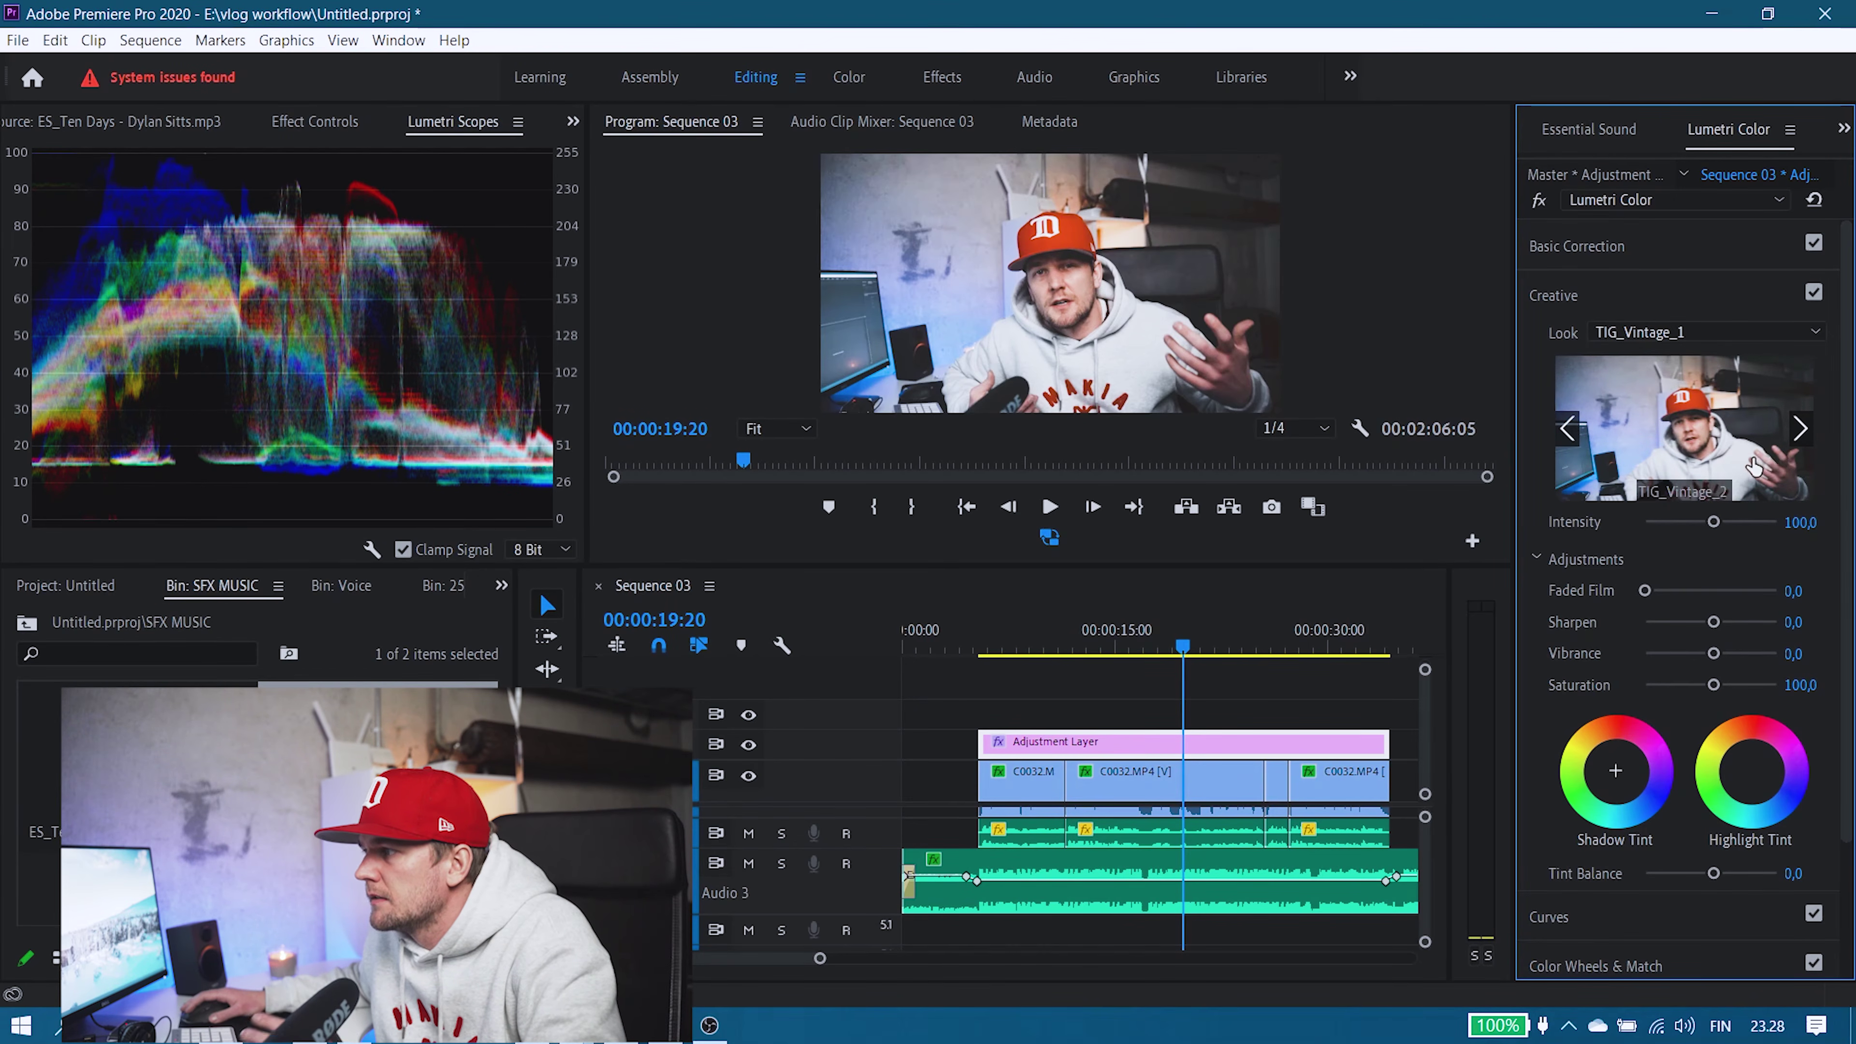
left_click(1704, 433)
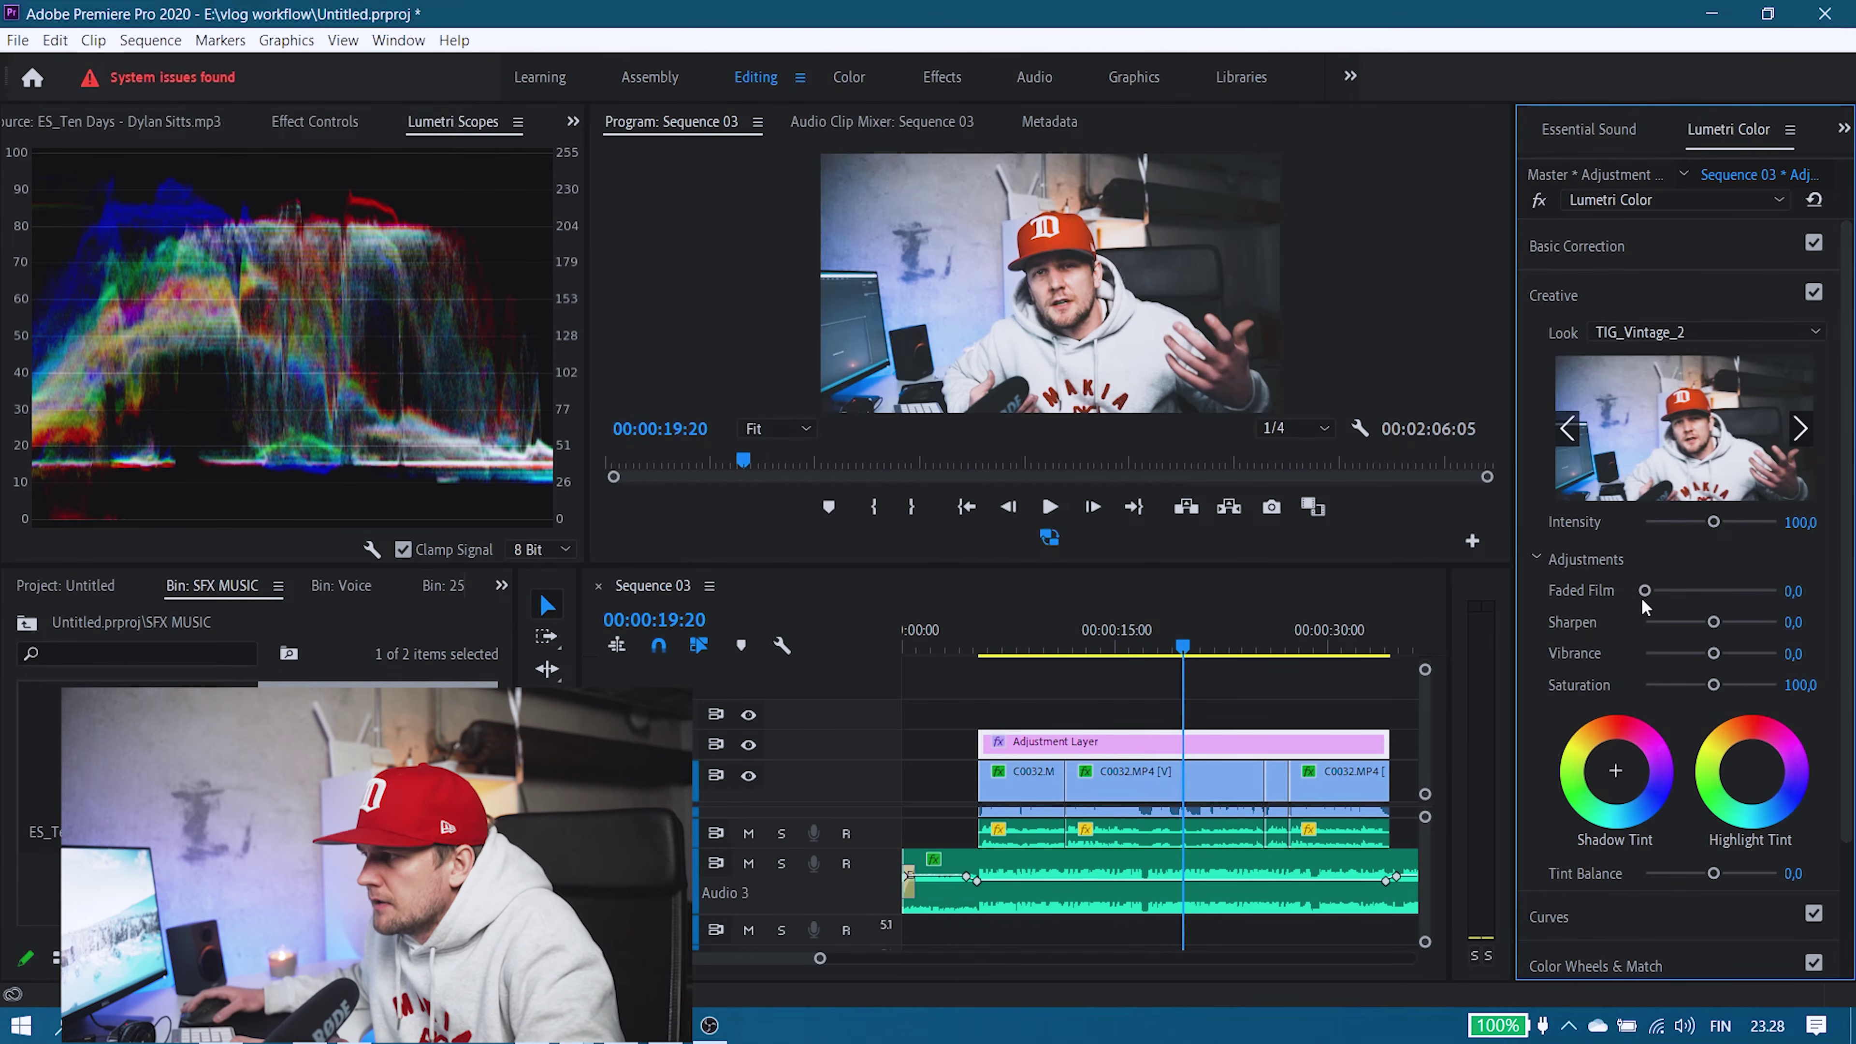
left_click_drag(1712, 522, 1670, 544)
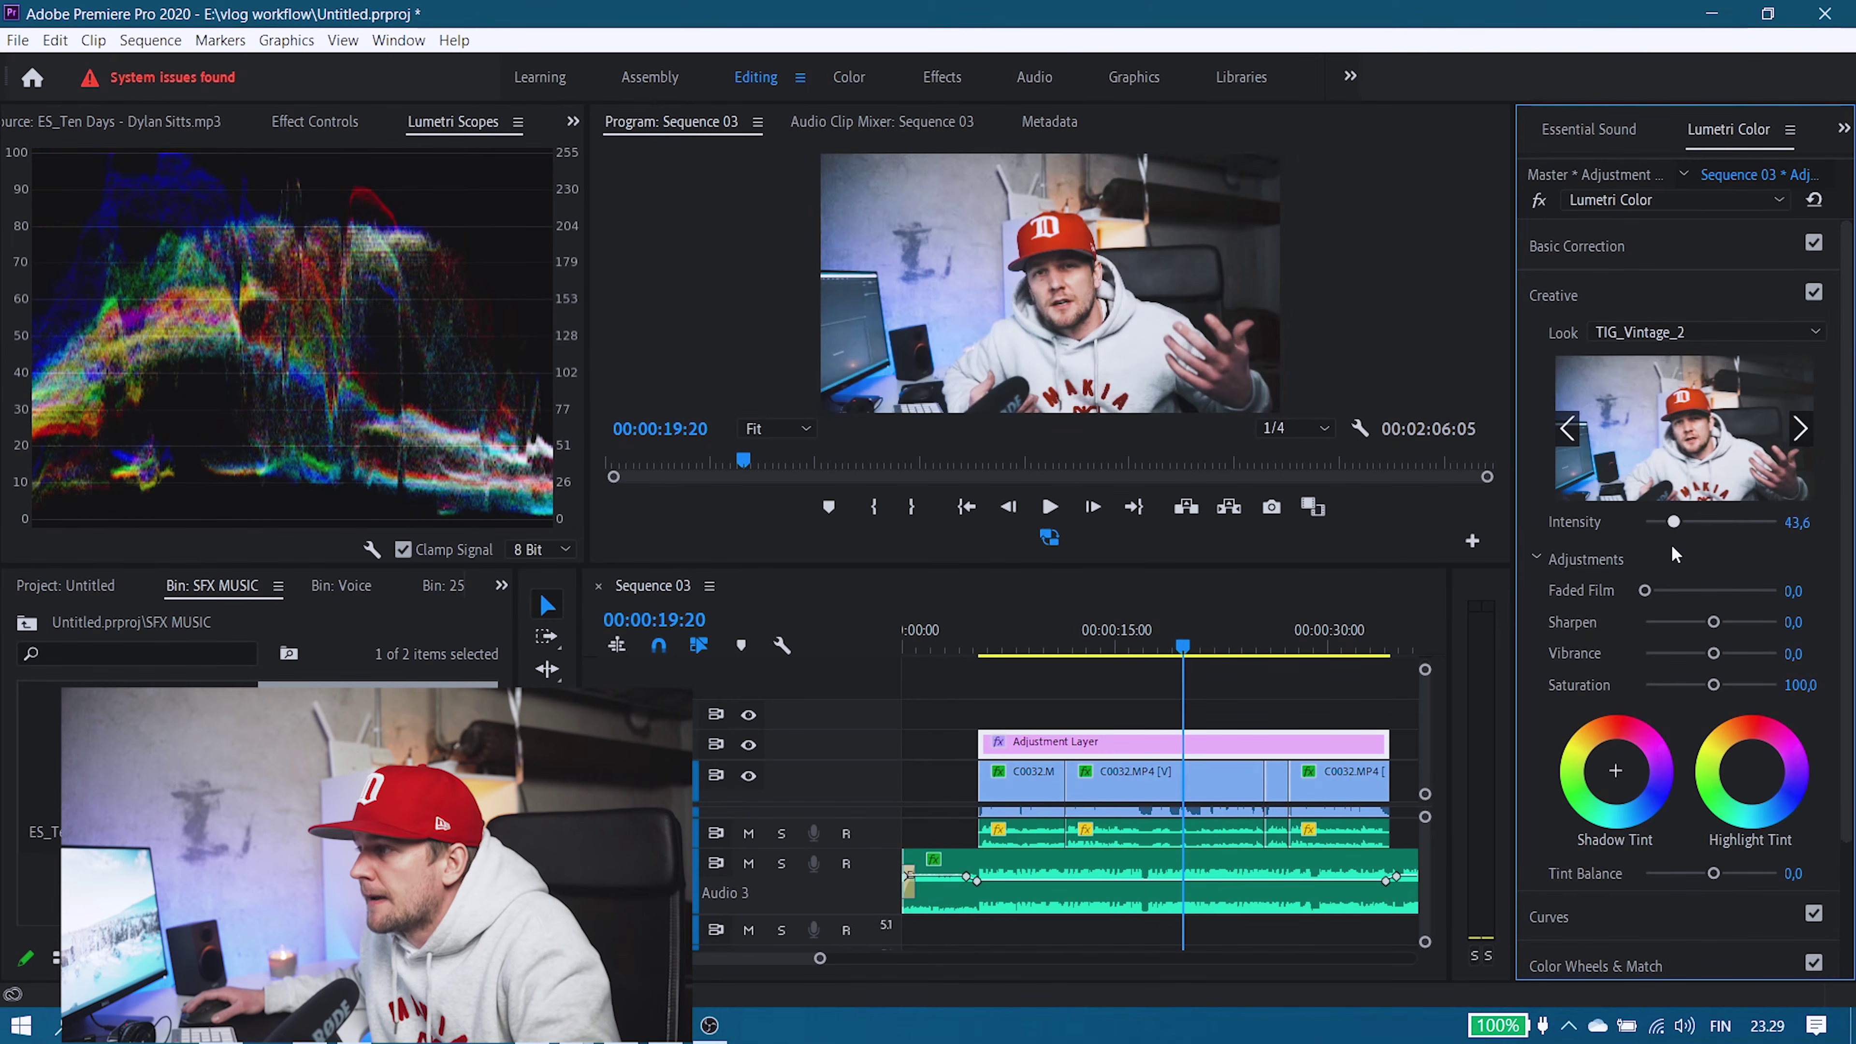
Compare the TIG_Vintage_3 and TIG_Vintage_4 looks on the adjustment layer and keep TIG_Vintage_3.
left_click(1800, 431)
left_click(1800, 431)
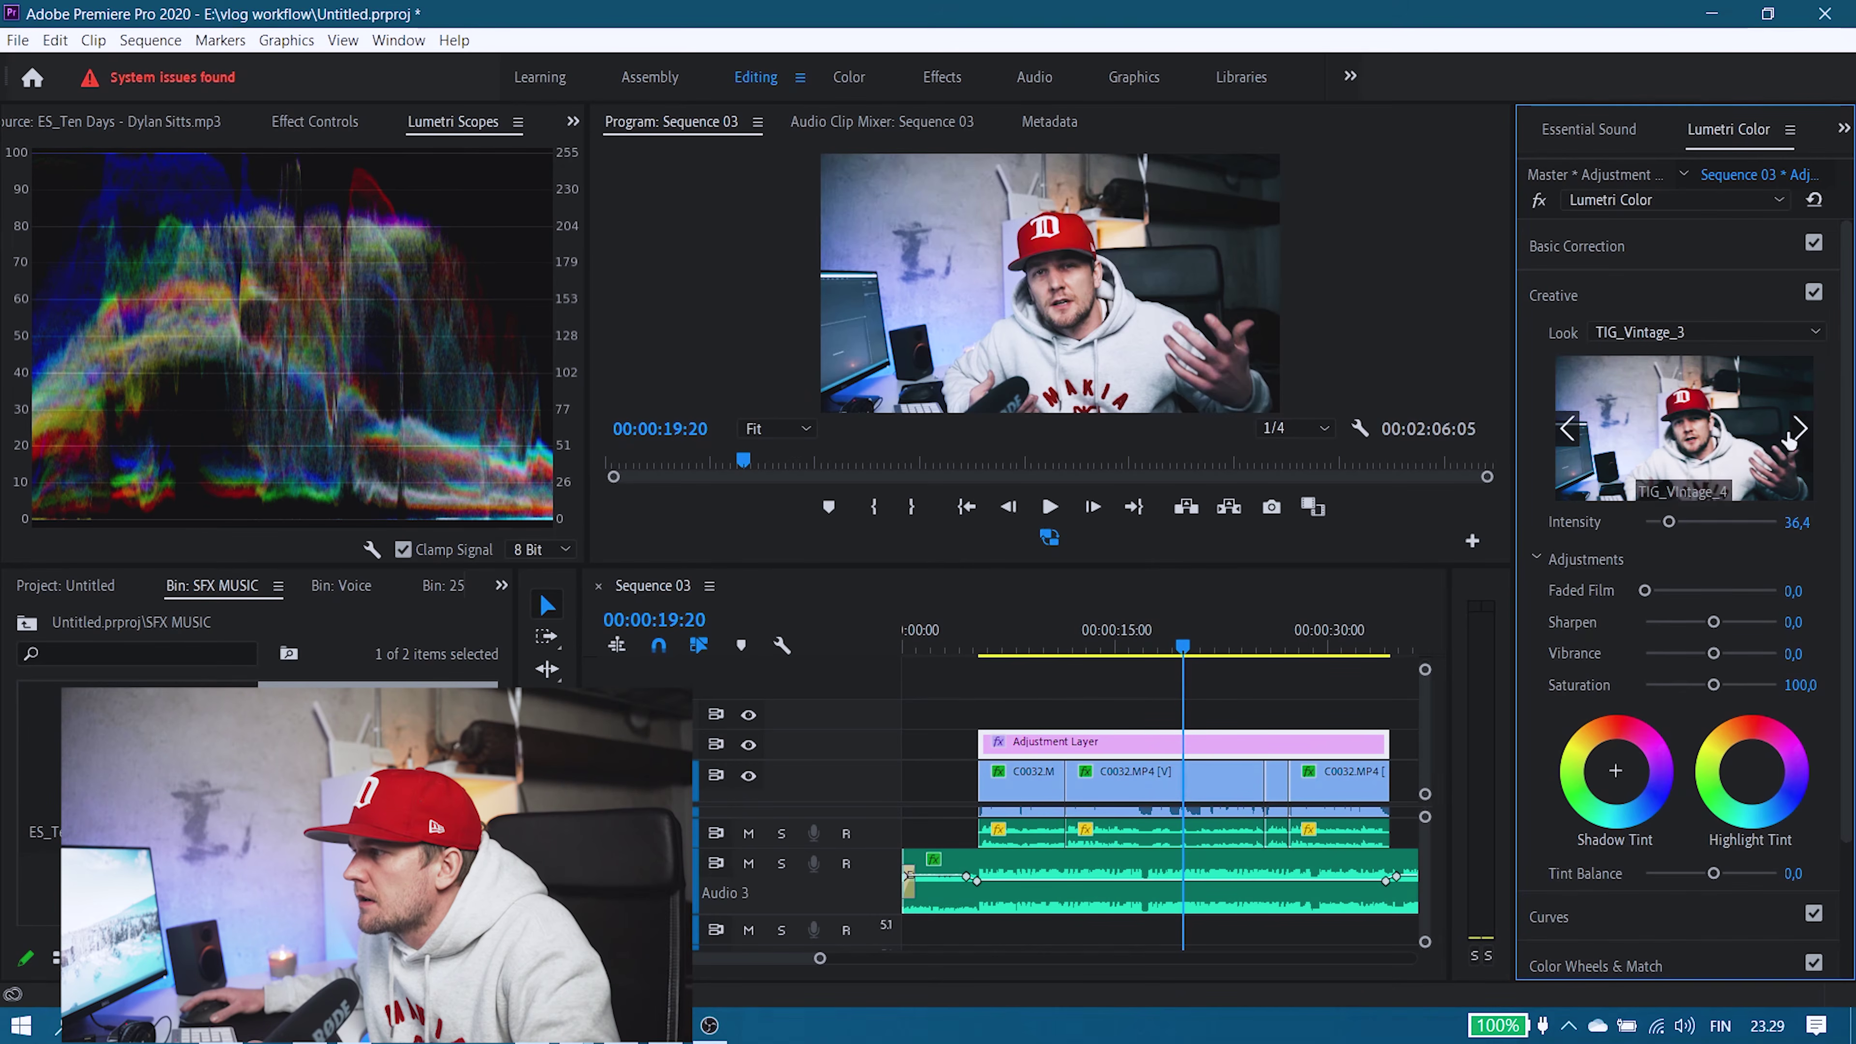
left_click(1567, 428)
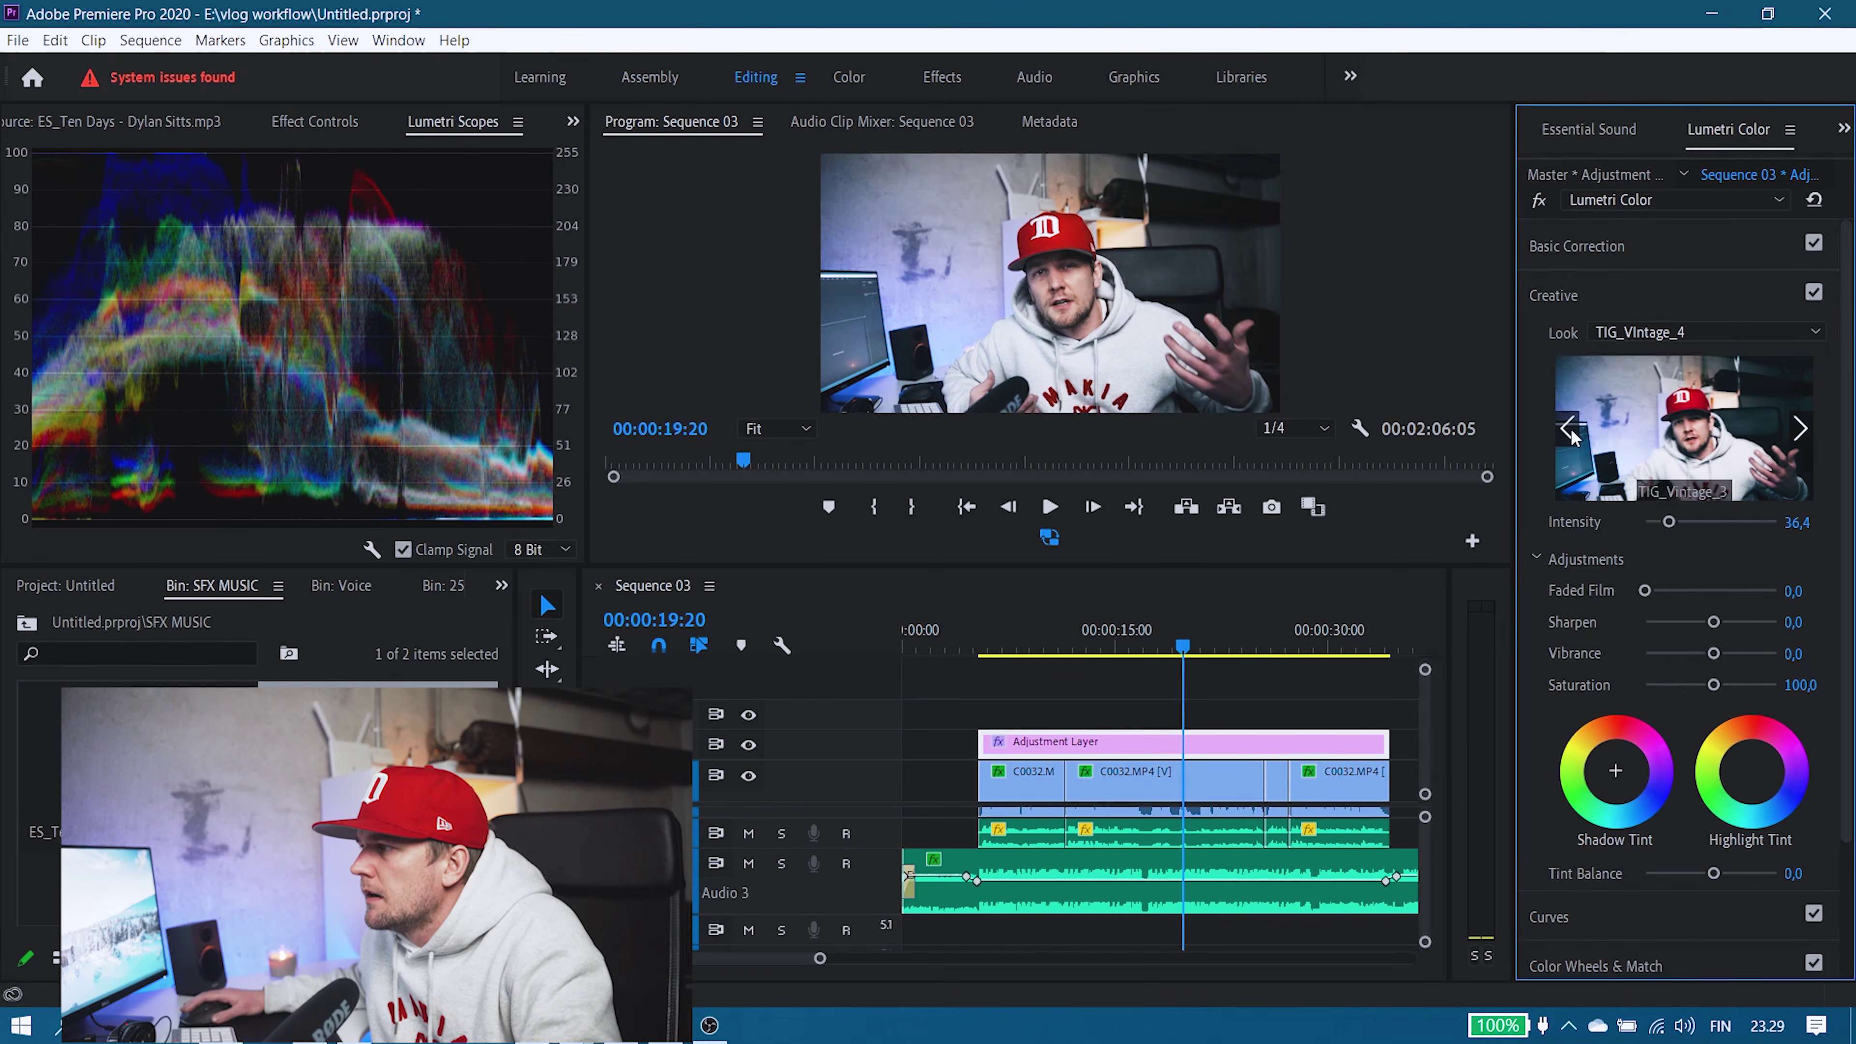
left_click(1568, 428)
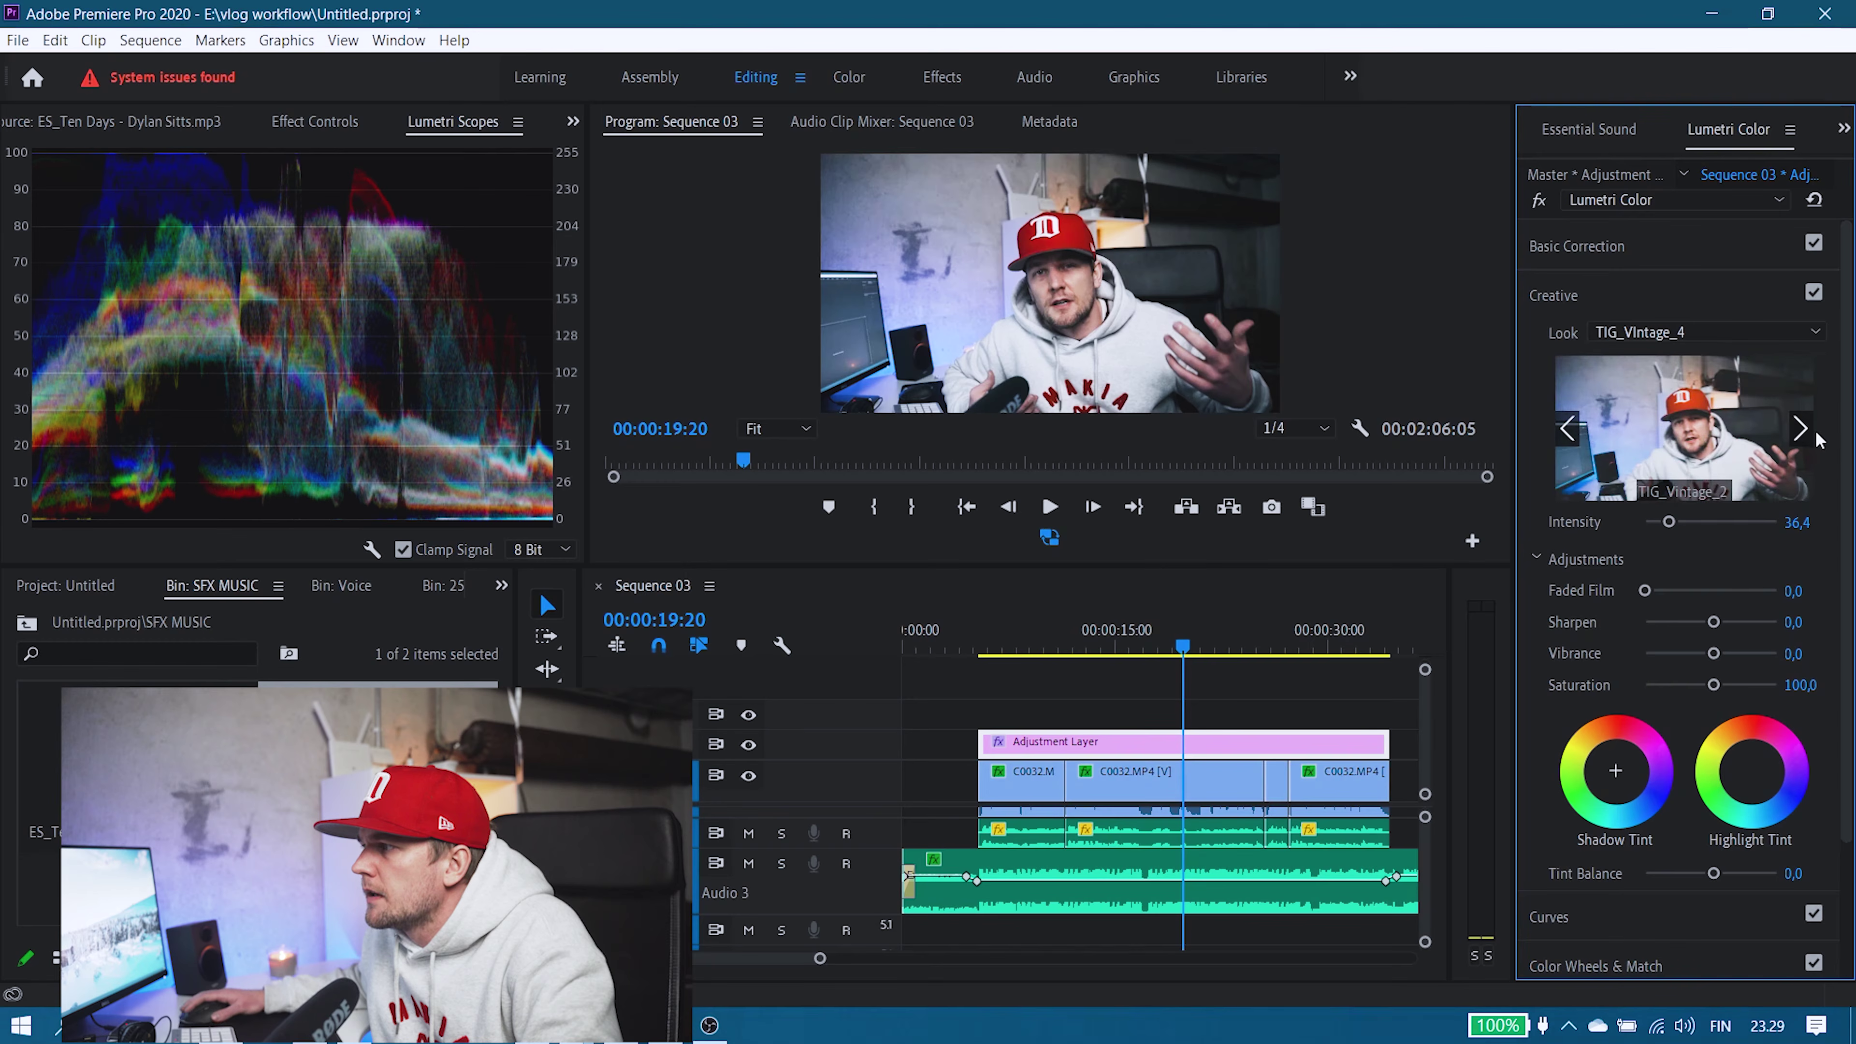
left_click(1800, 431)
left_click(1694, 446)
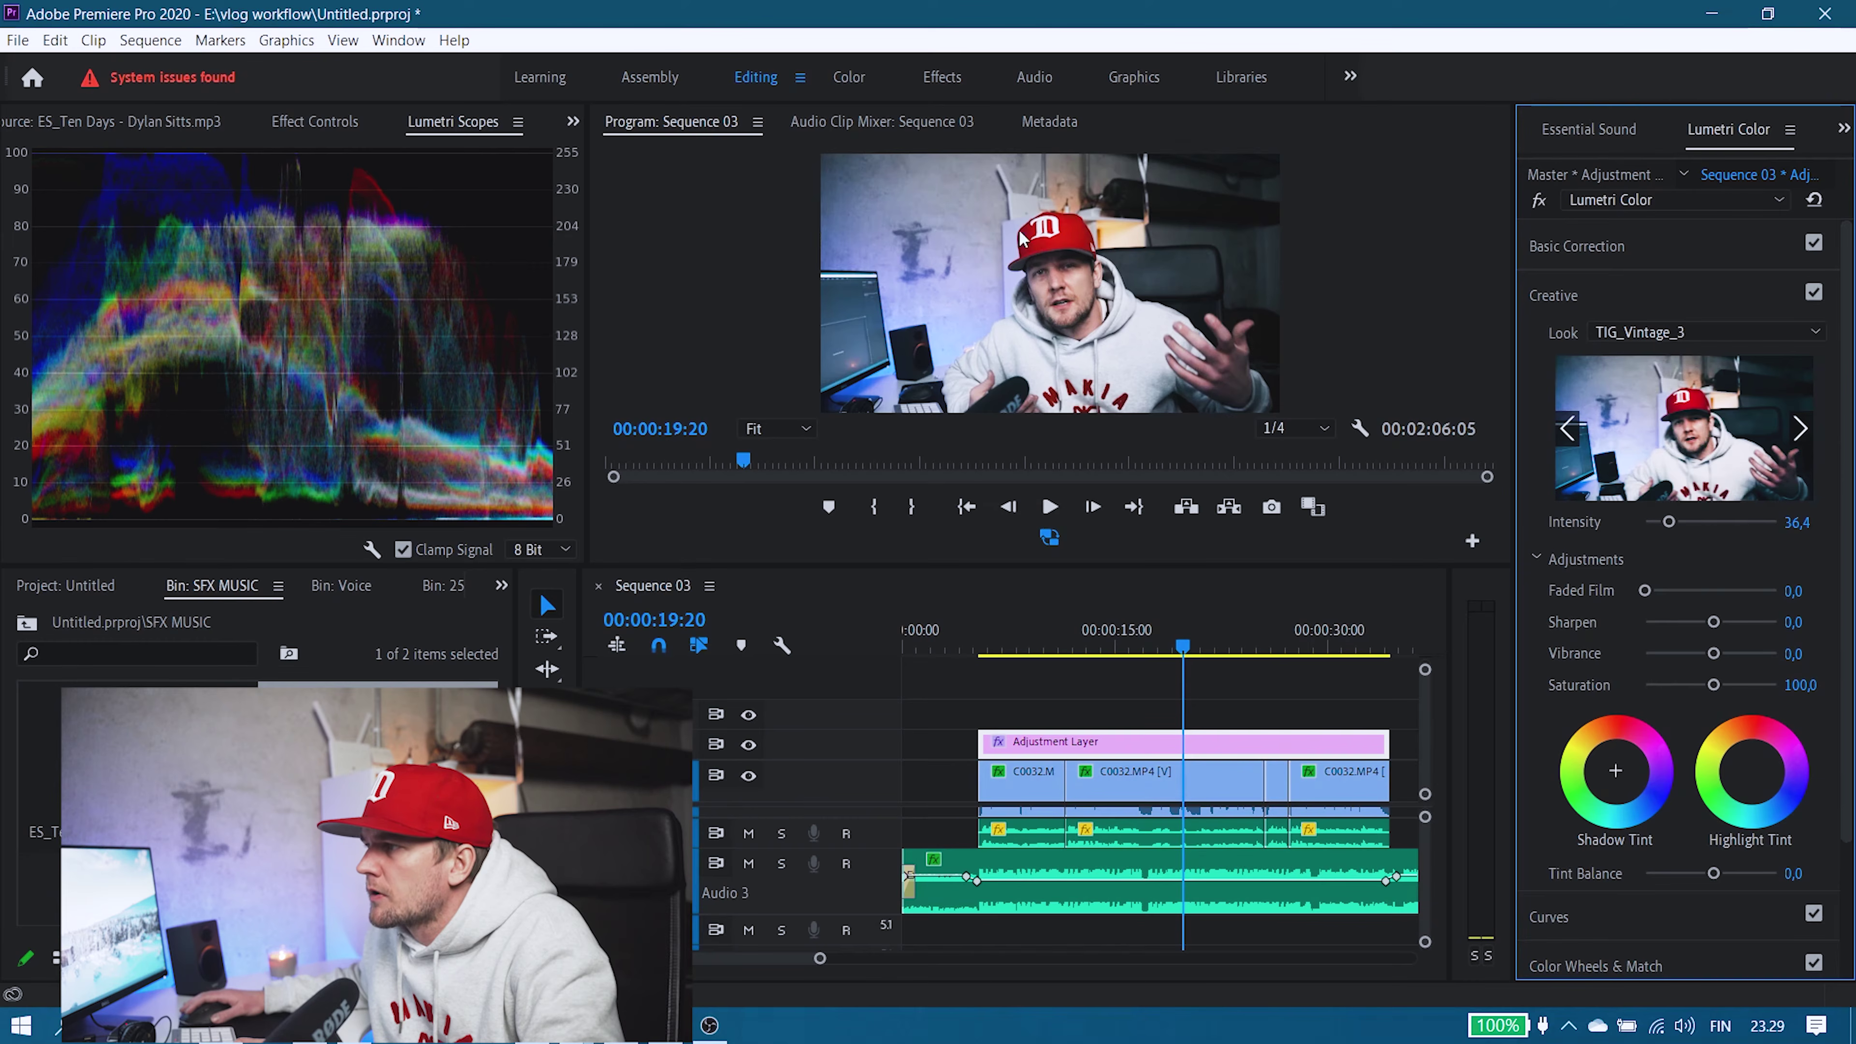
Lower the adjustment layer's look intensity to 32,7 and set its basic correction to exposure 0,3 and shadows 21,8.
left_click_drag(1668, 523, 1664, 527)
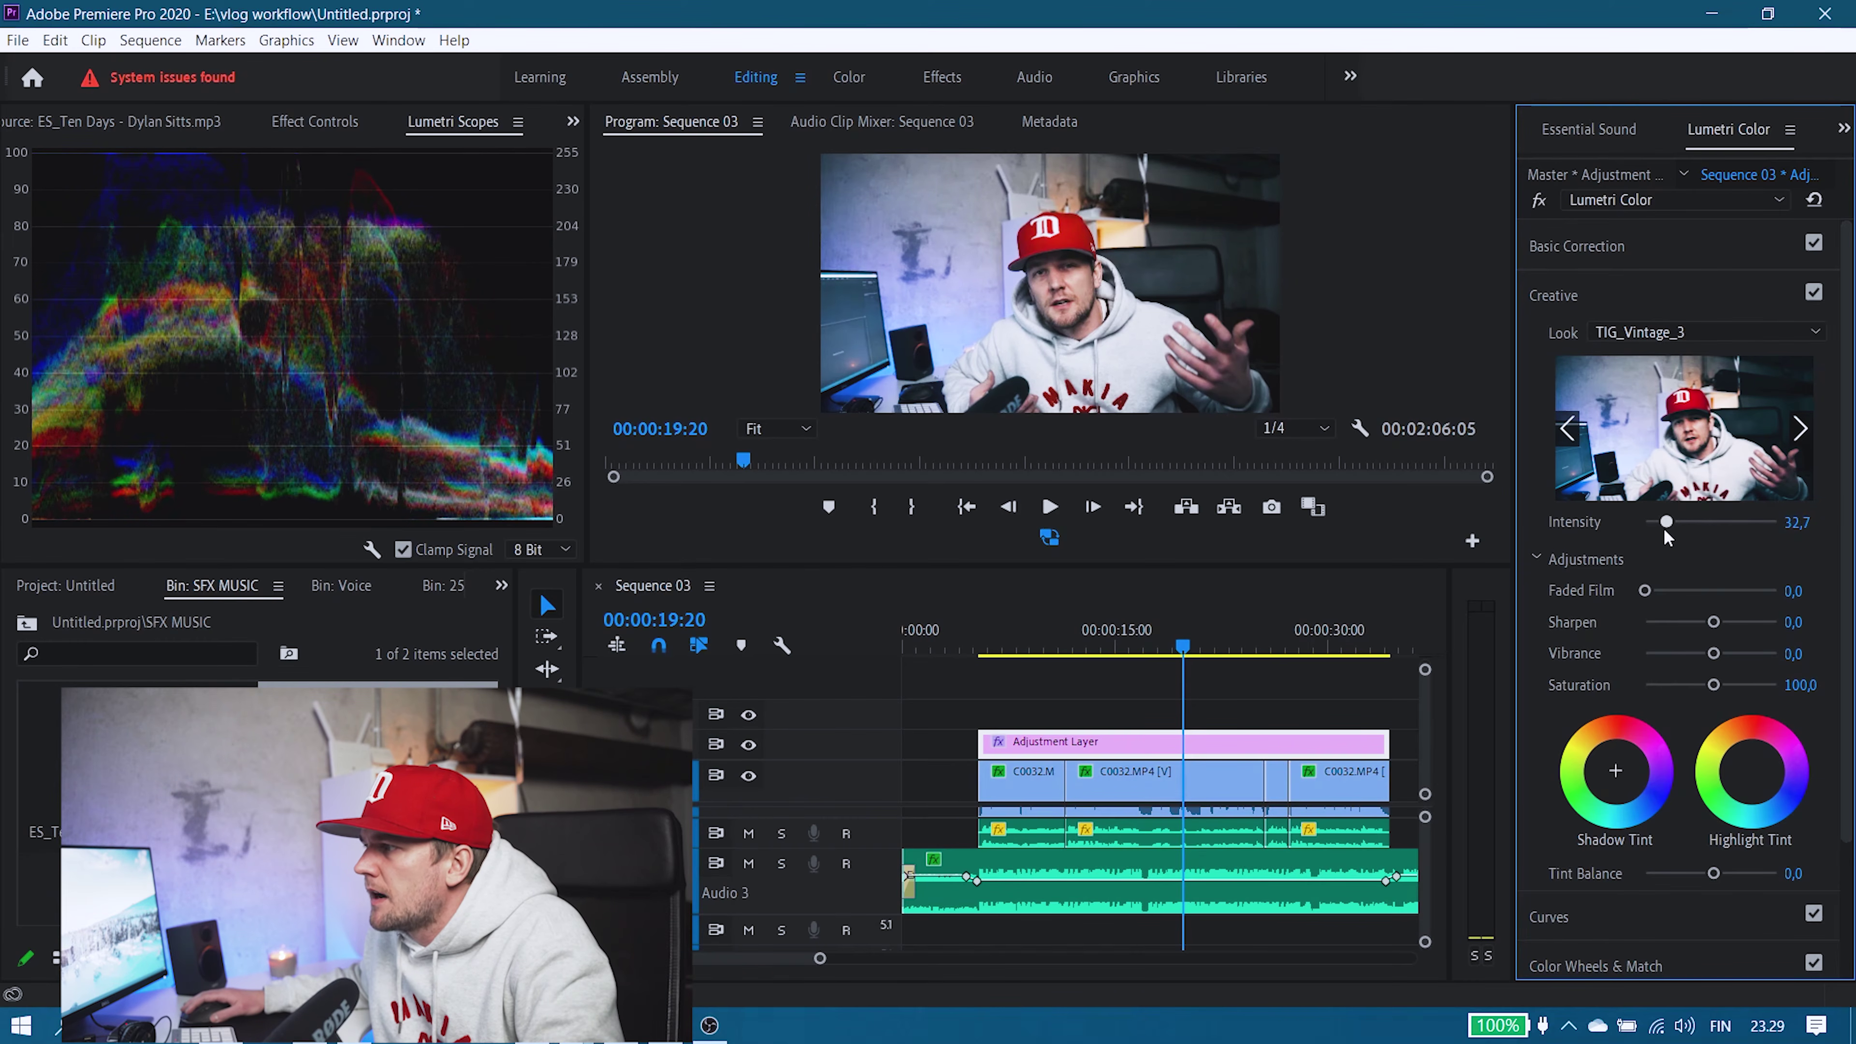
left_click(1653, 252)
left_click_drag(1714, 620, 1730, 603)
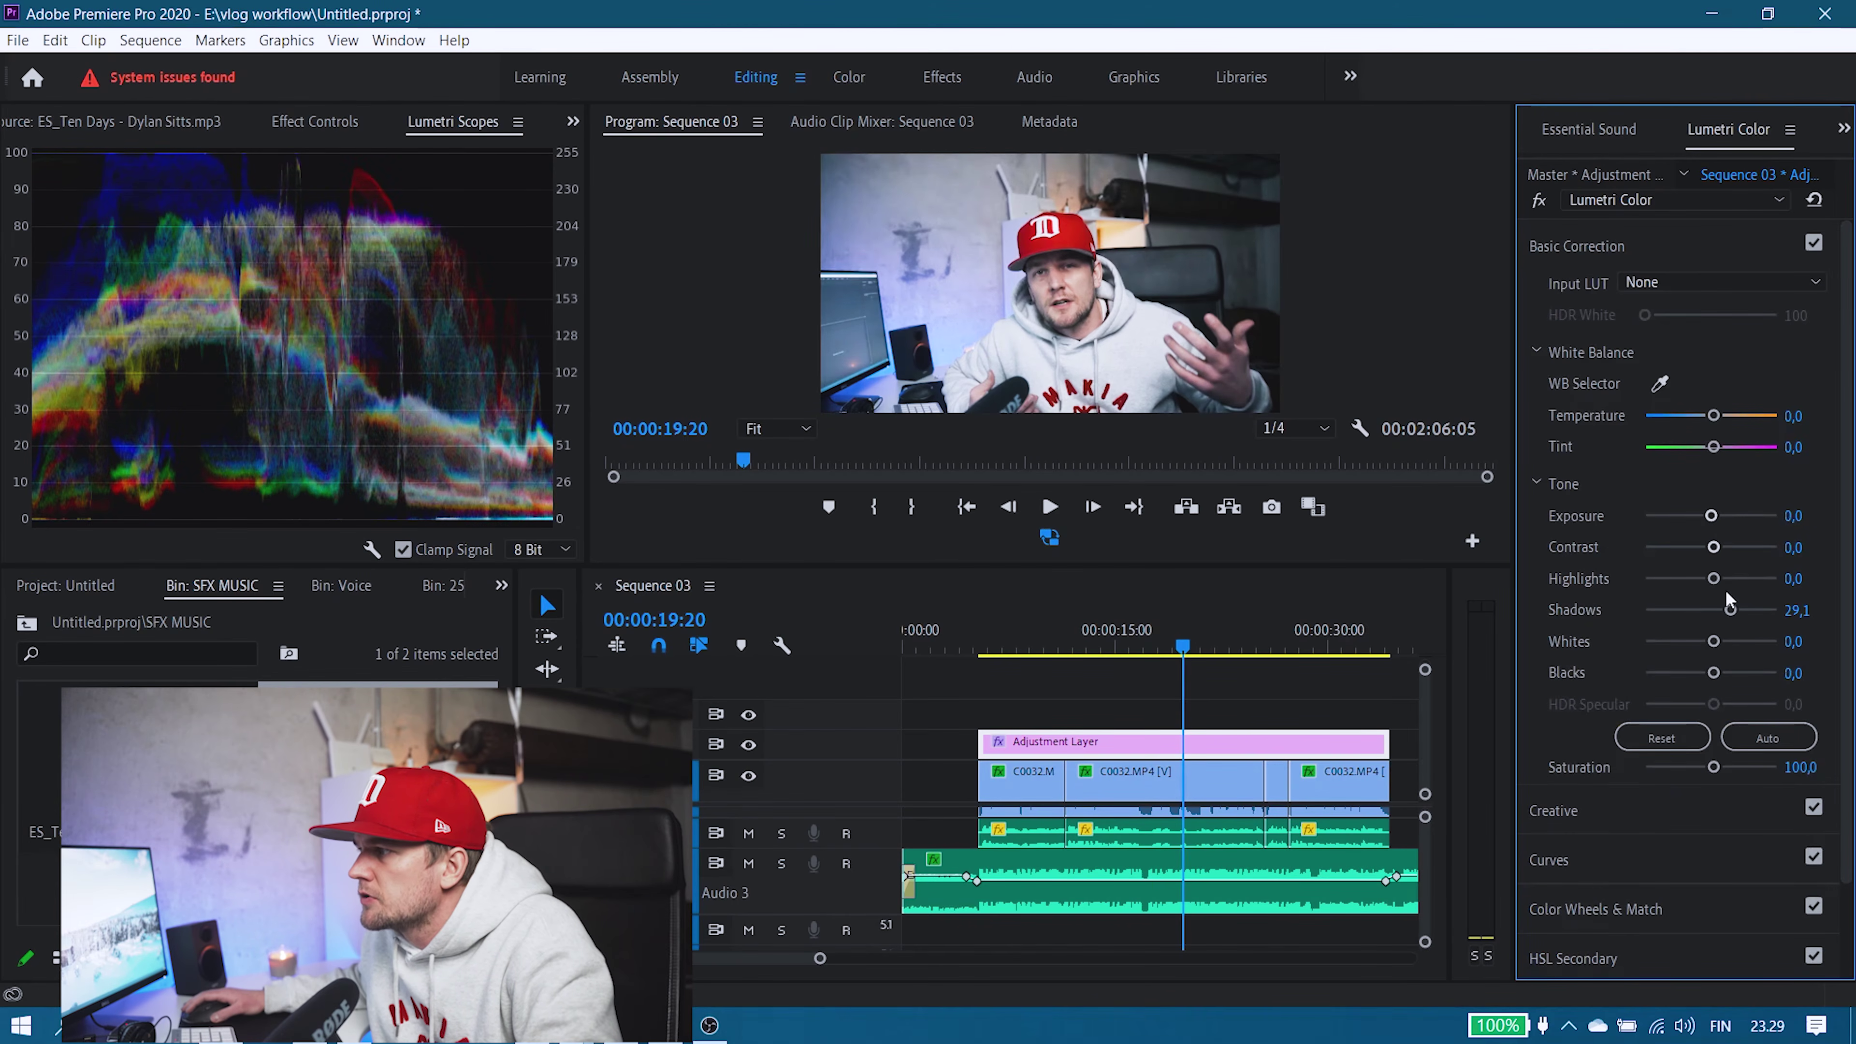
left_click_drag(1717, 521, 1716, 521)
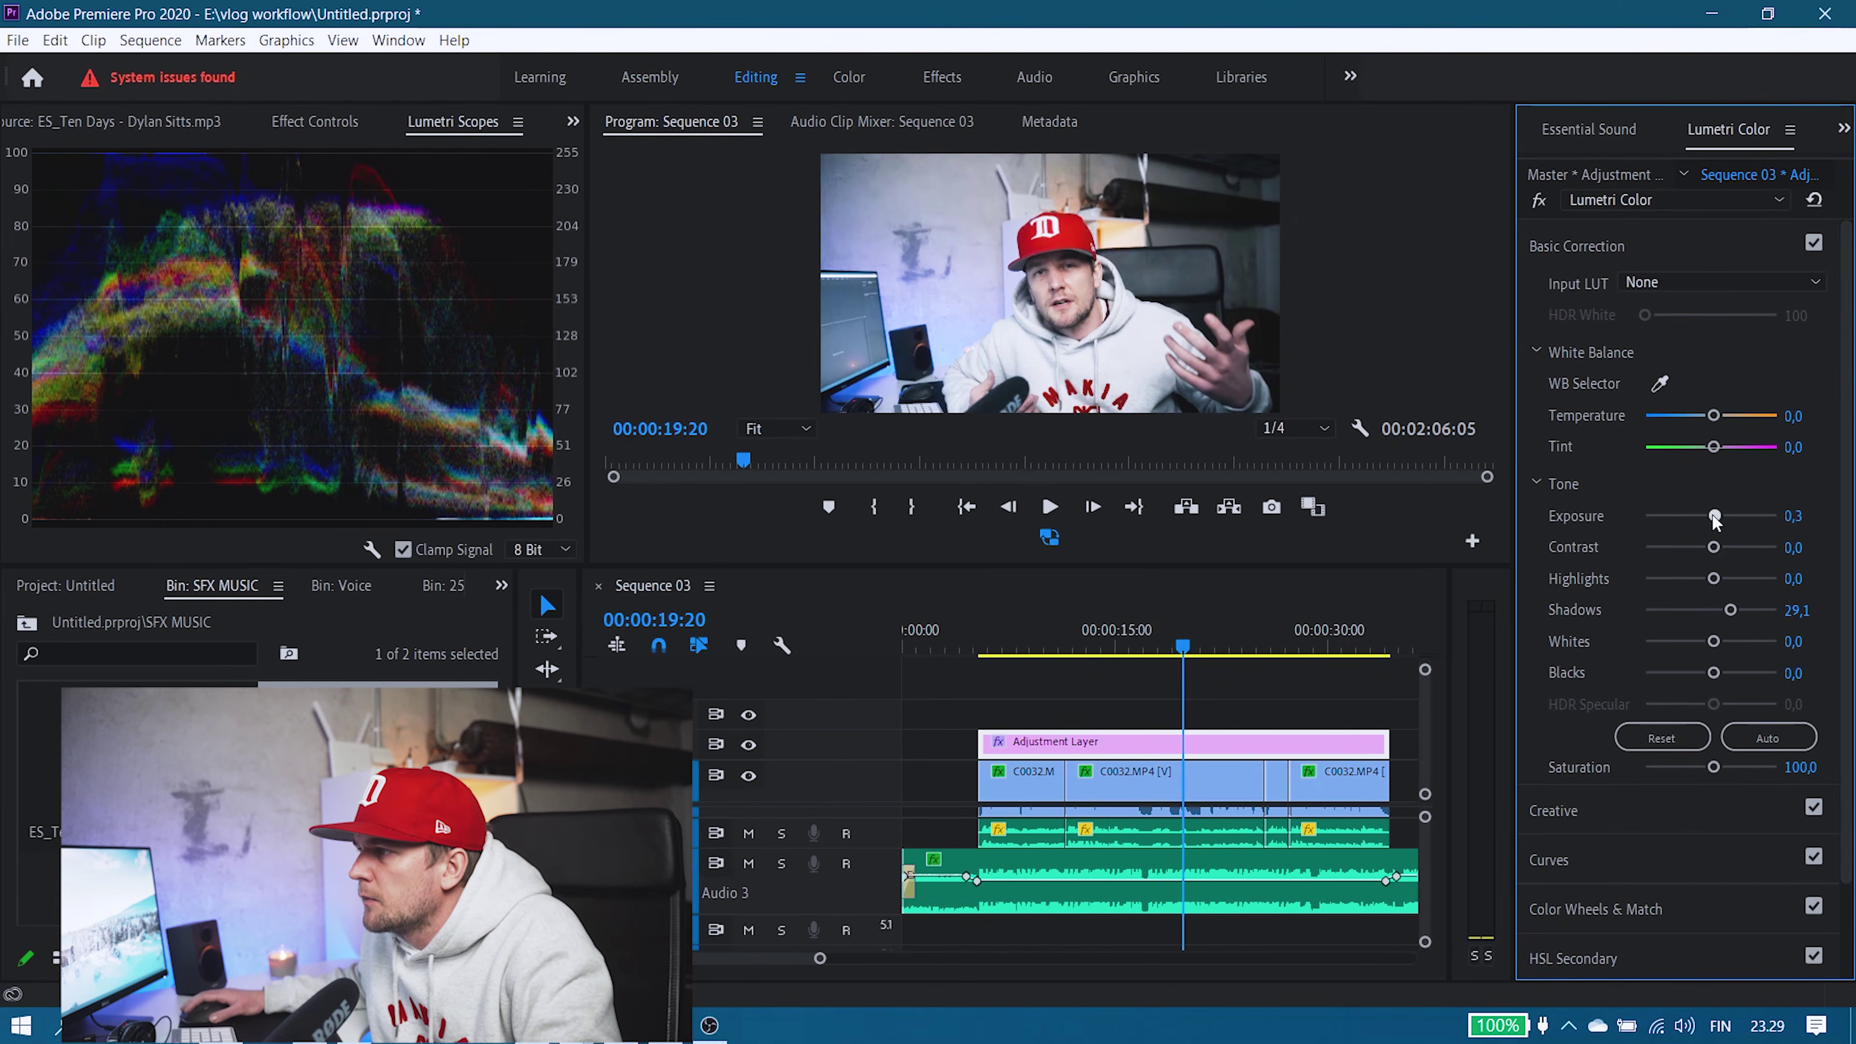
left_click_drag(1730, 613, 1725, 619)
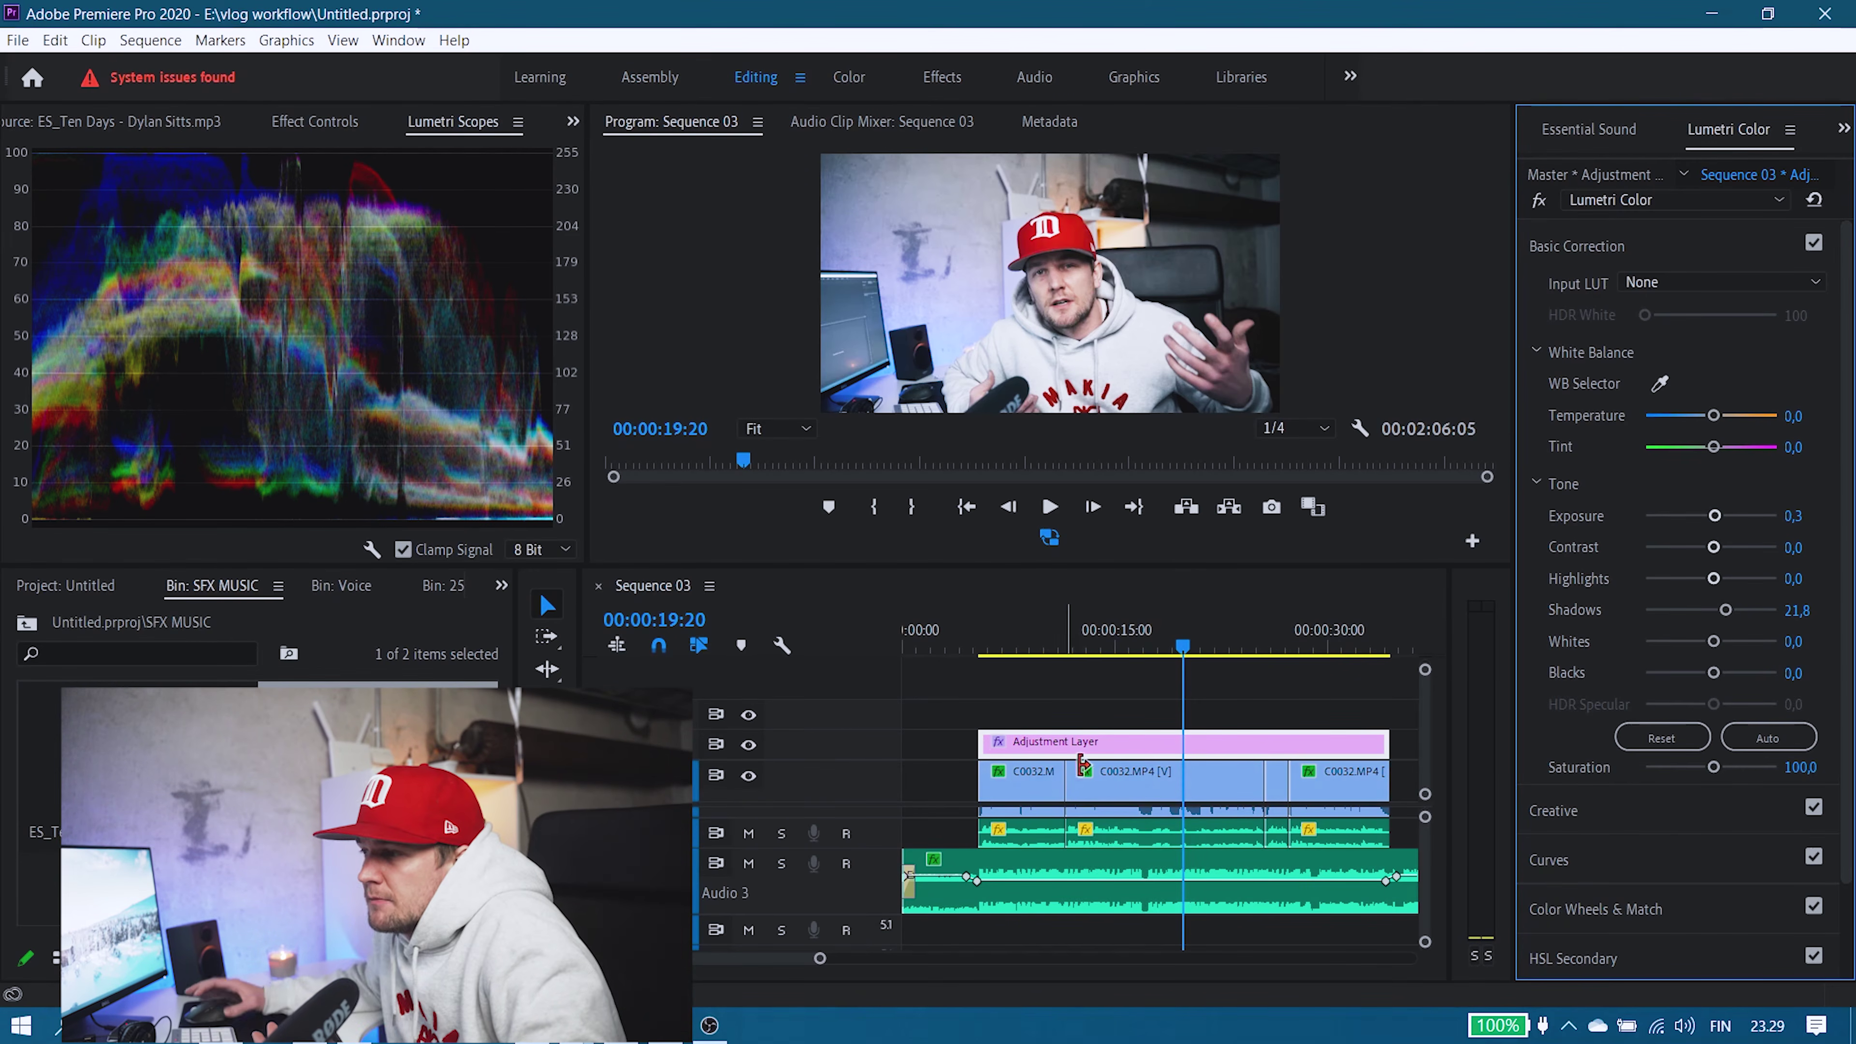
Compare the picture with and without the adjustment layer by toggling the visibility of its video track.
left_click(748, 744)
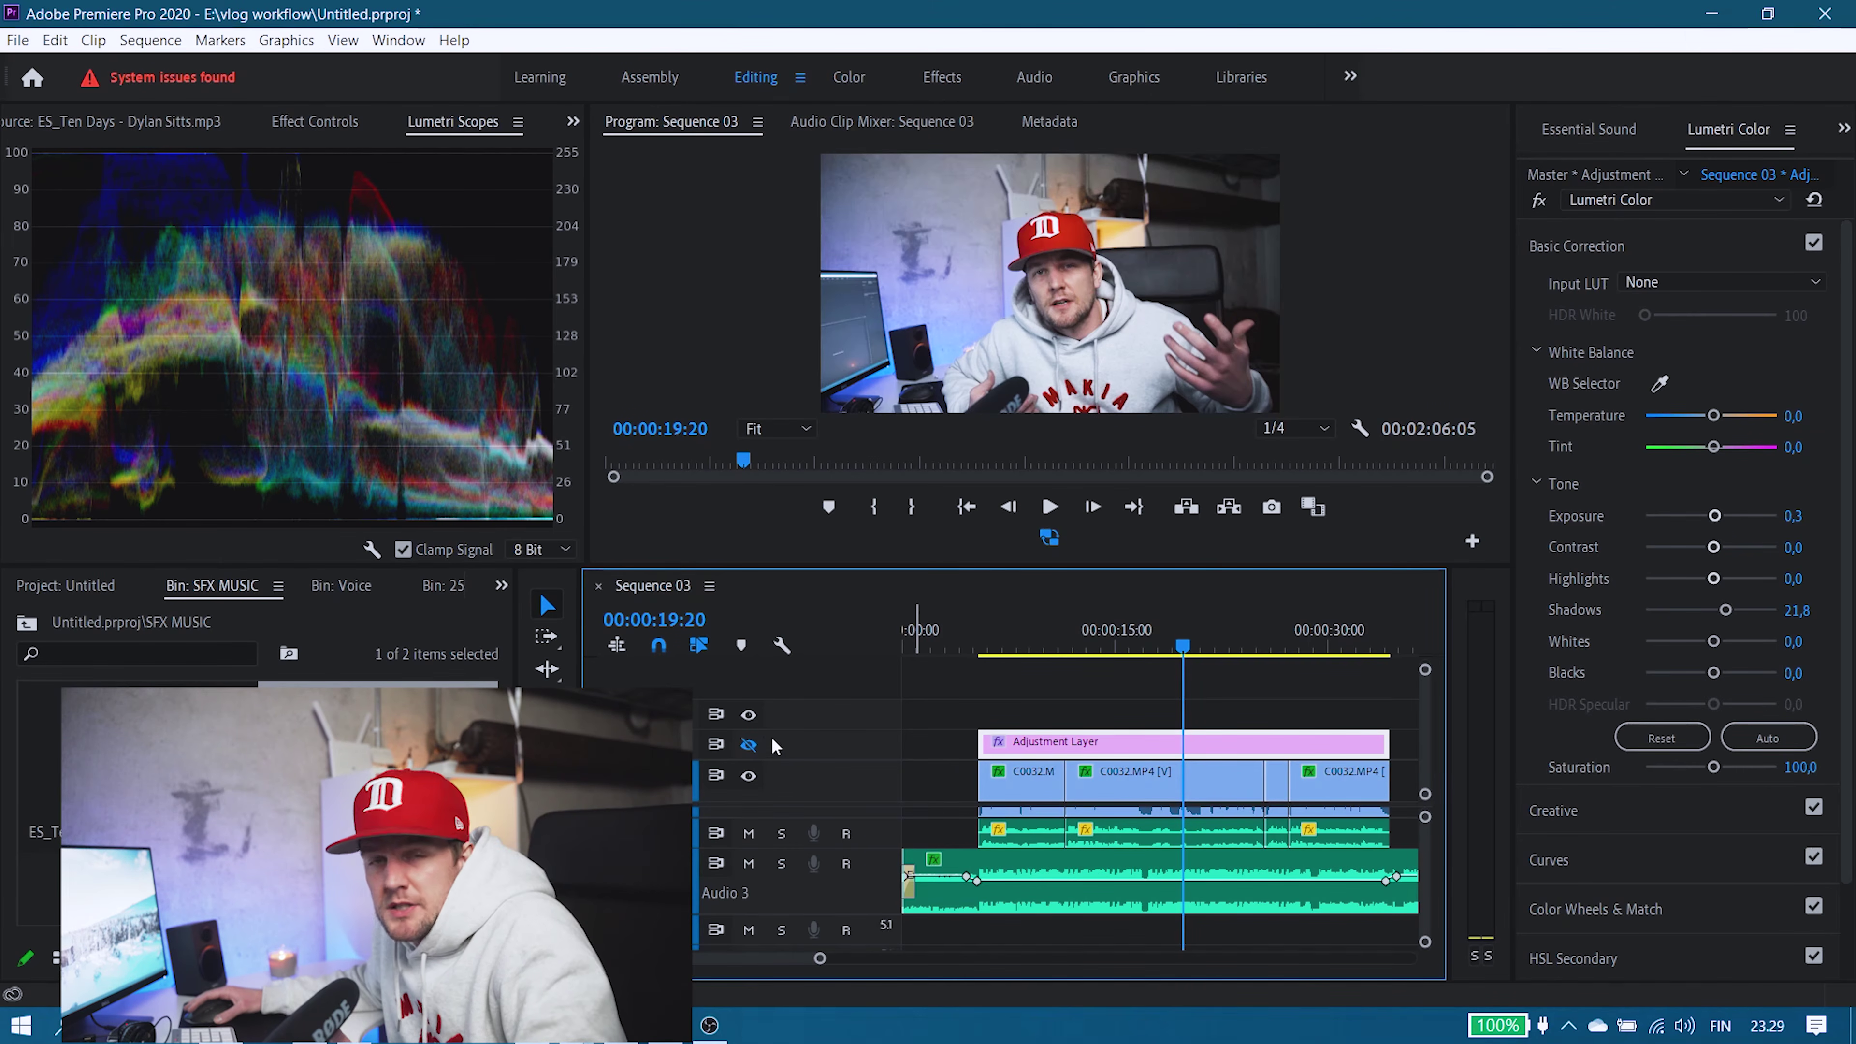
left_click(751, 746)
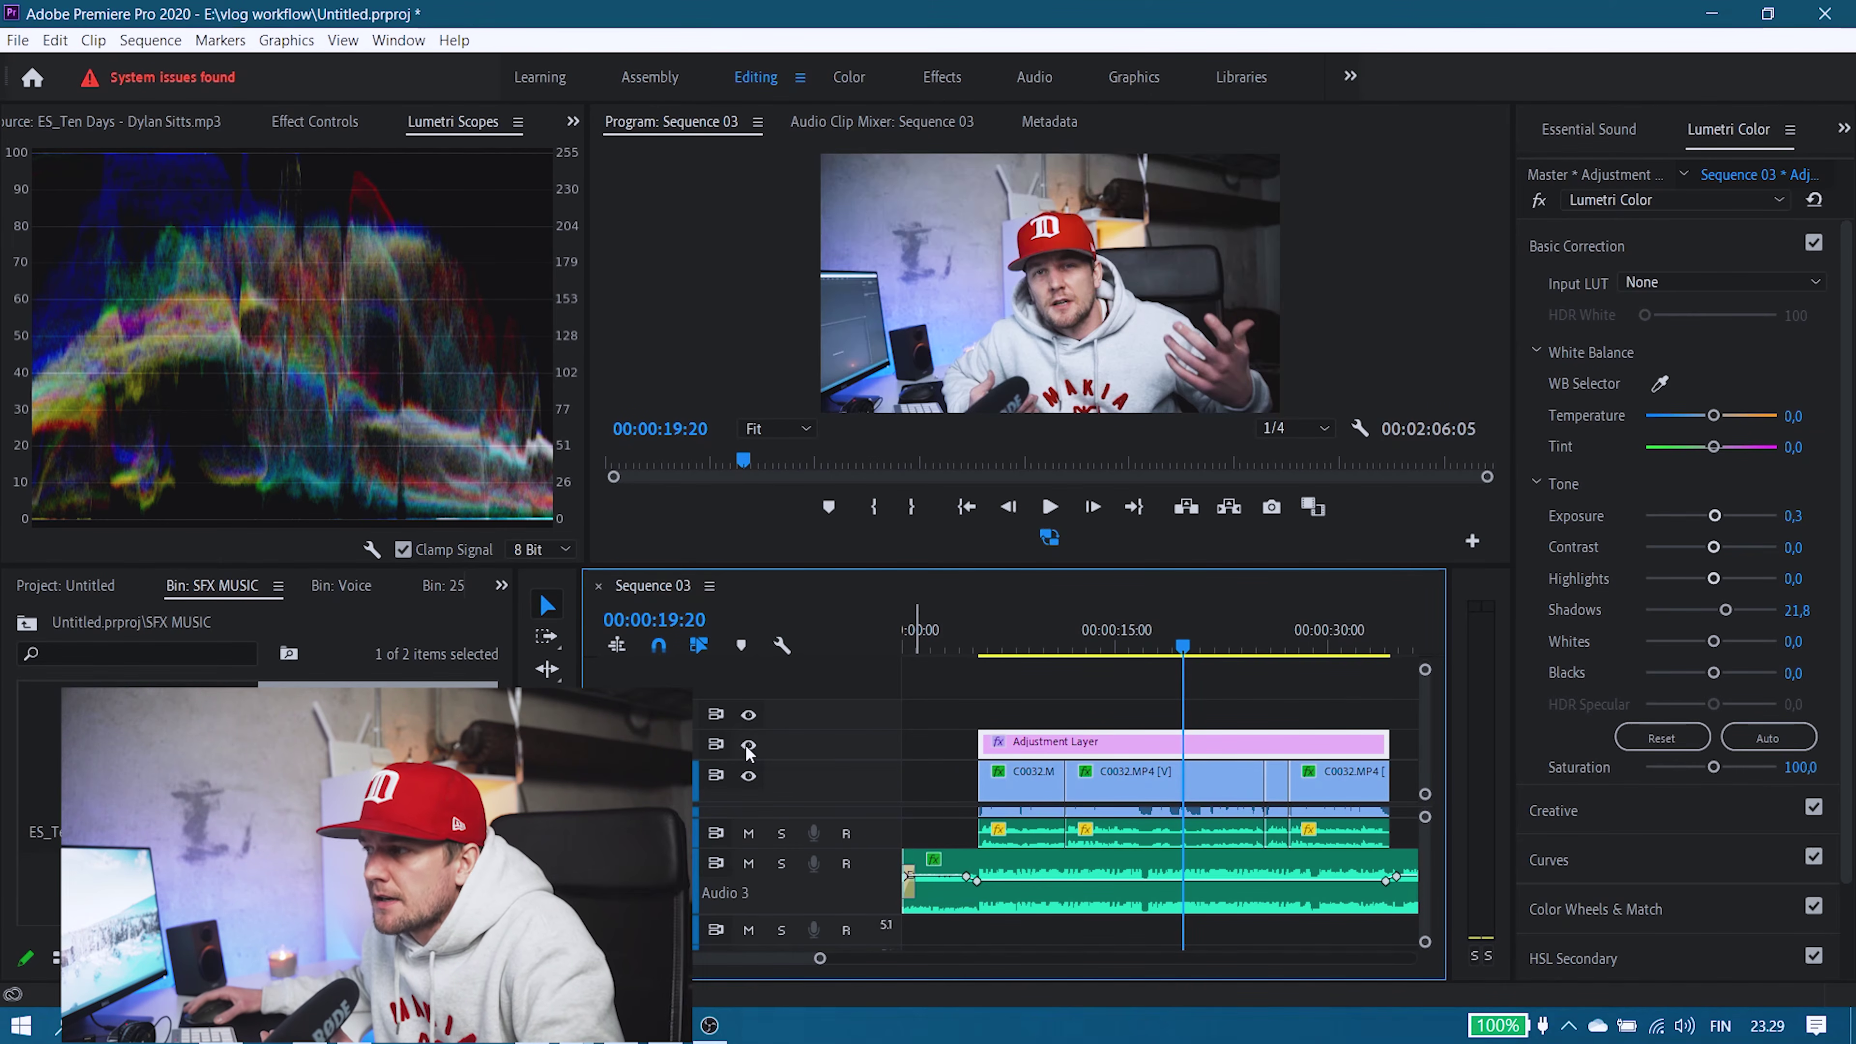
left_click(740, 751)
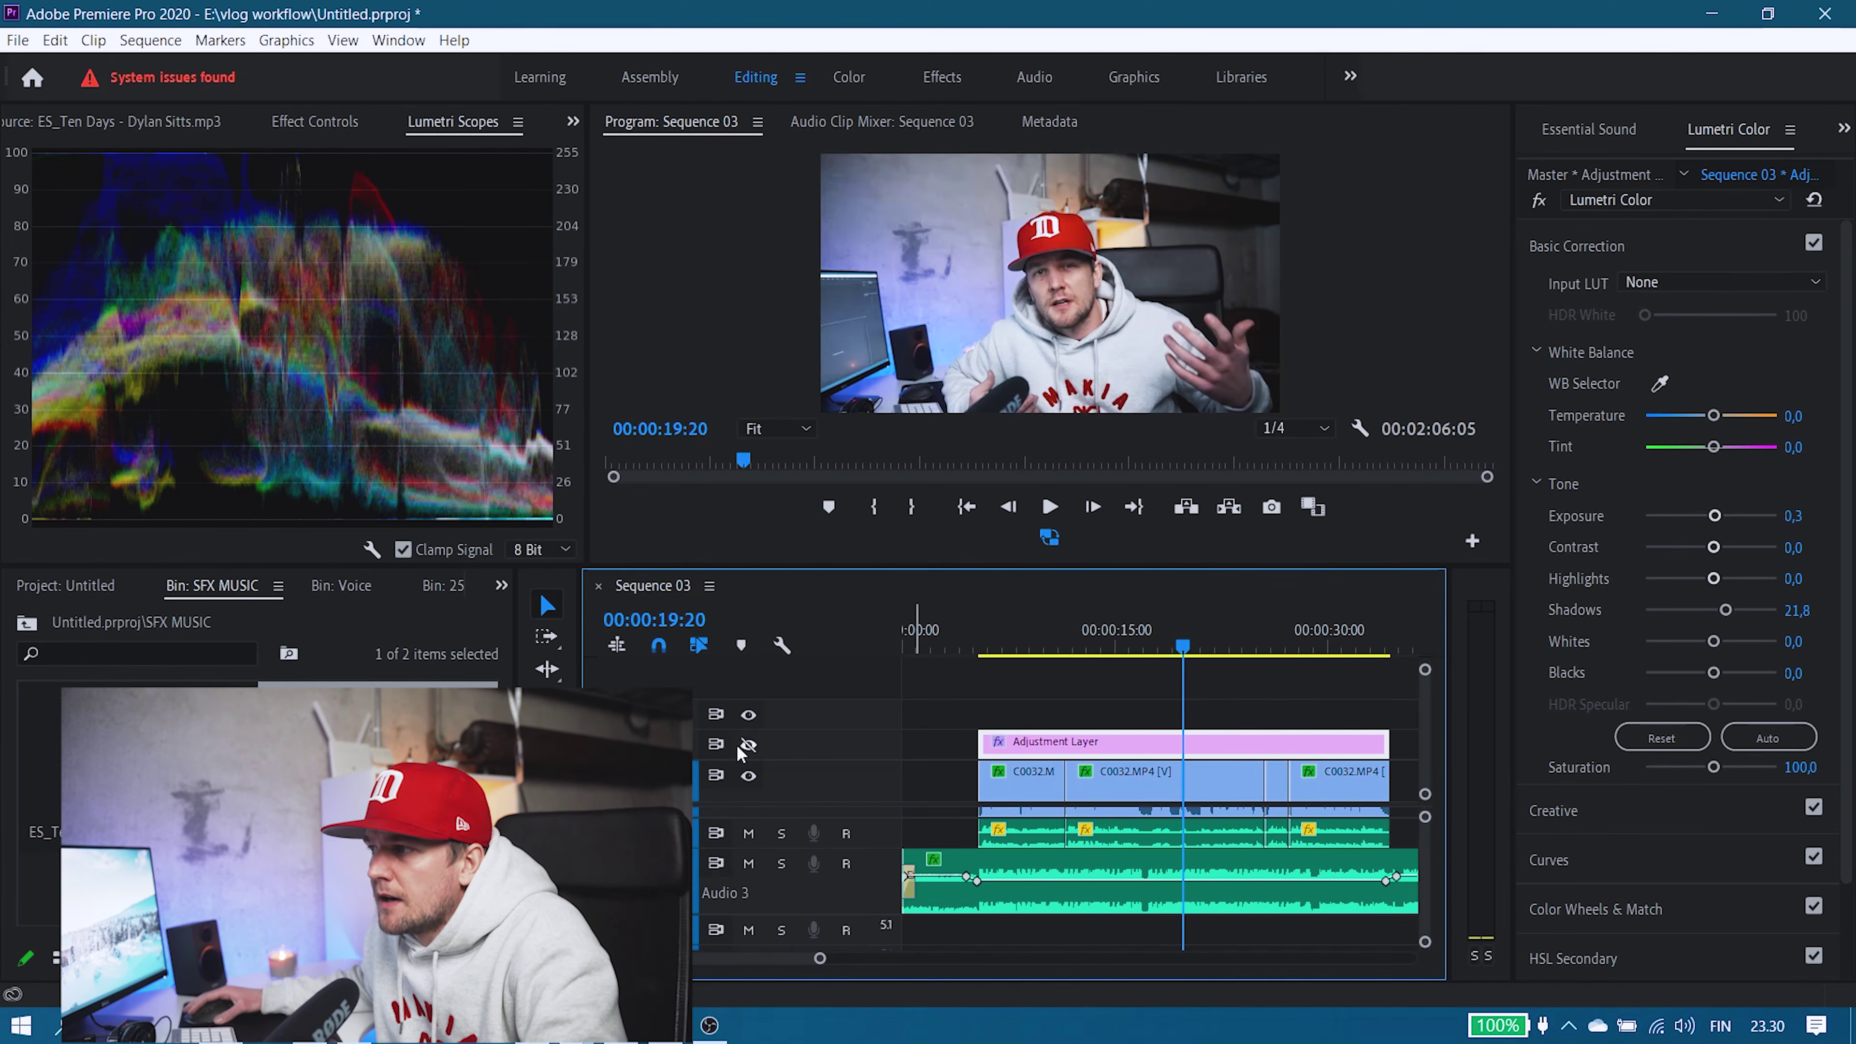
left_click(740, 751)
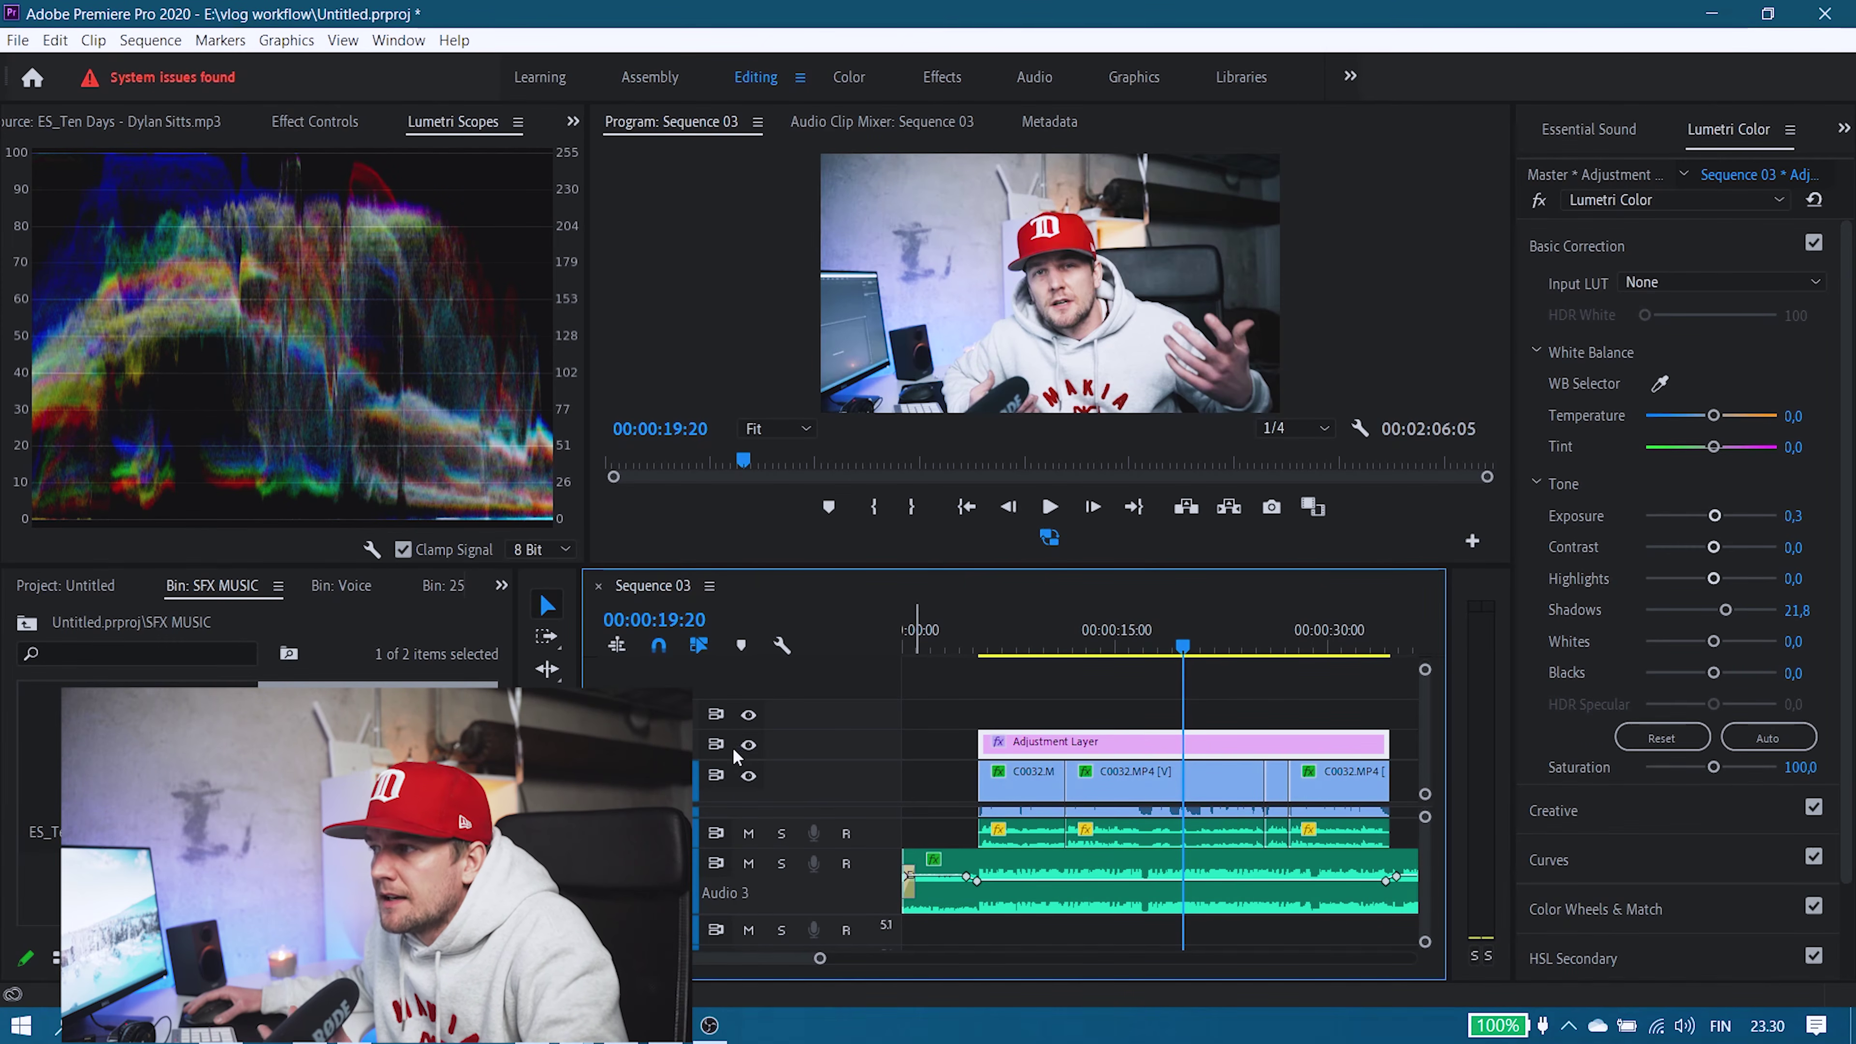
Cut the music on Audio 3 just after the last talking clip, delete the remainder, and save the project.
scroll(1162, 805, "right", 3)
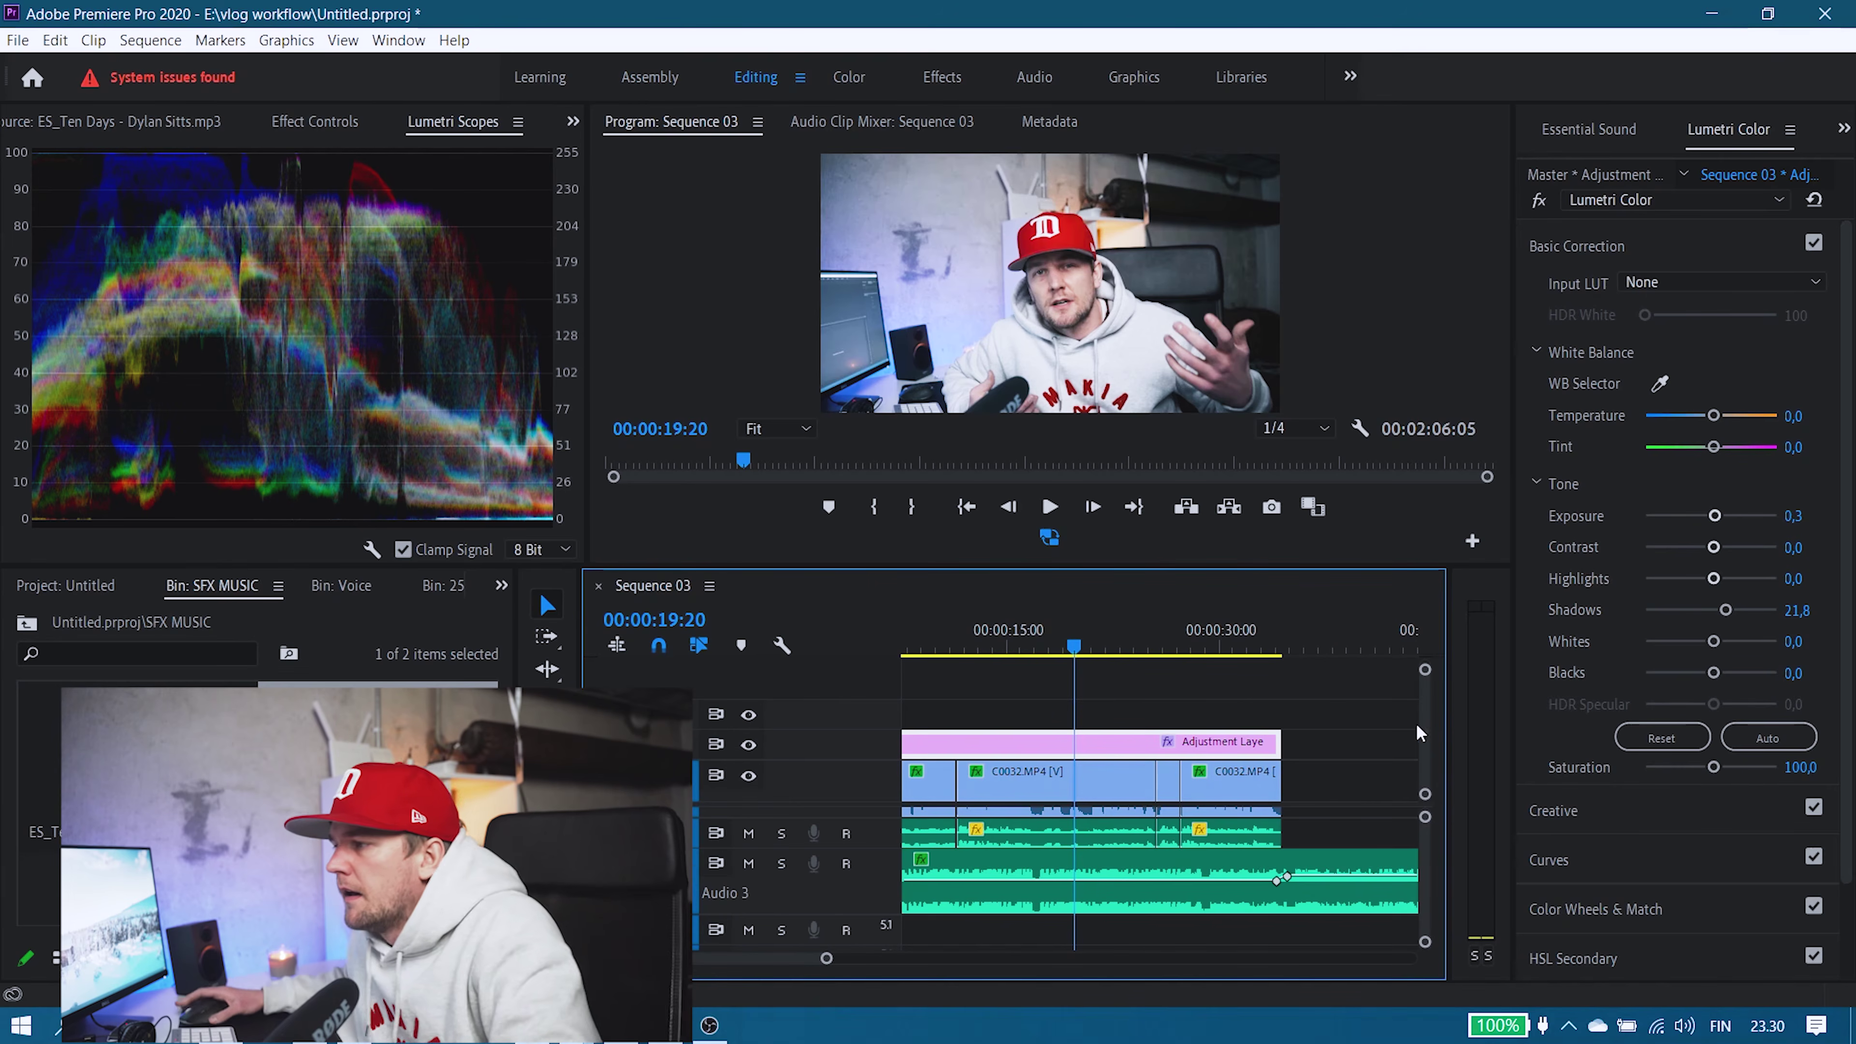
key("minus")
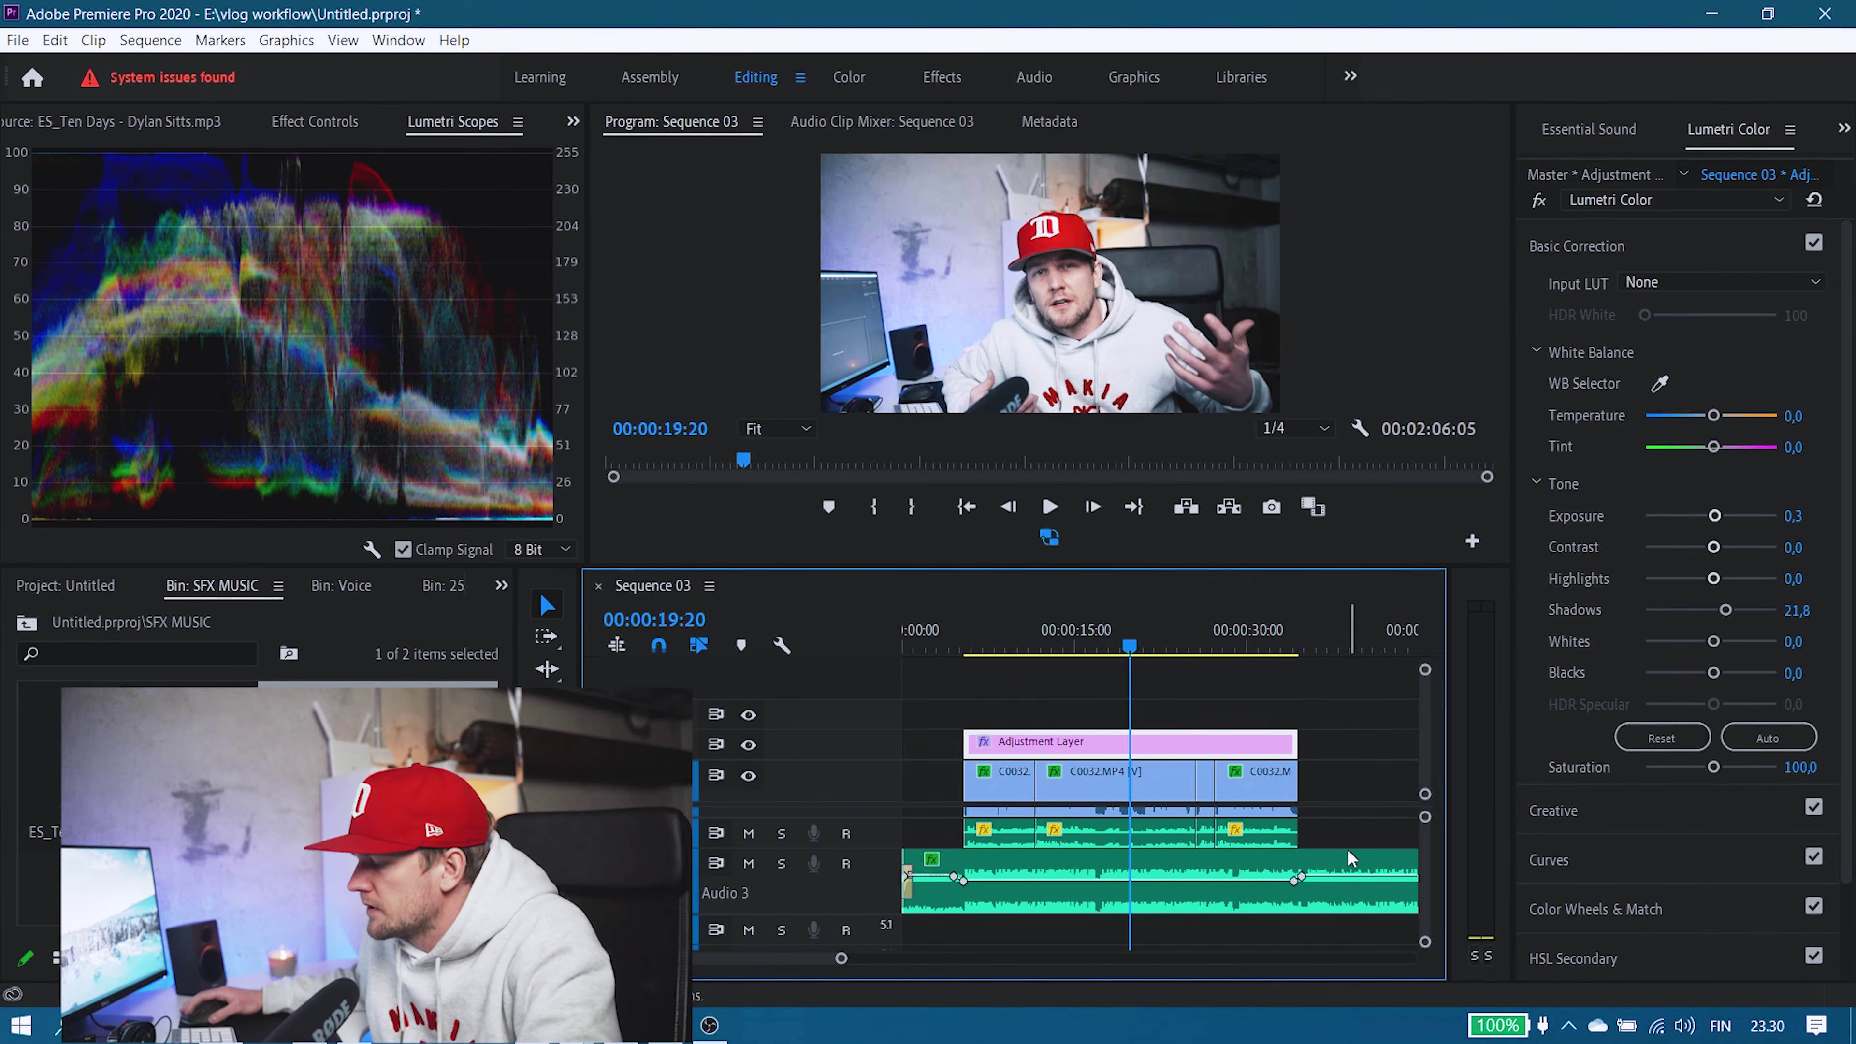
left_click(1315, 888)
key("v")
left_click(1365, 903)
key("Delete")
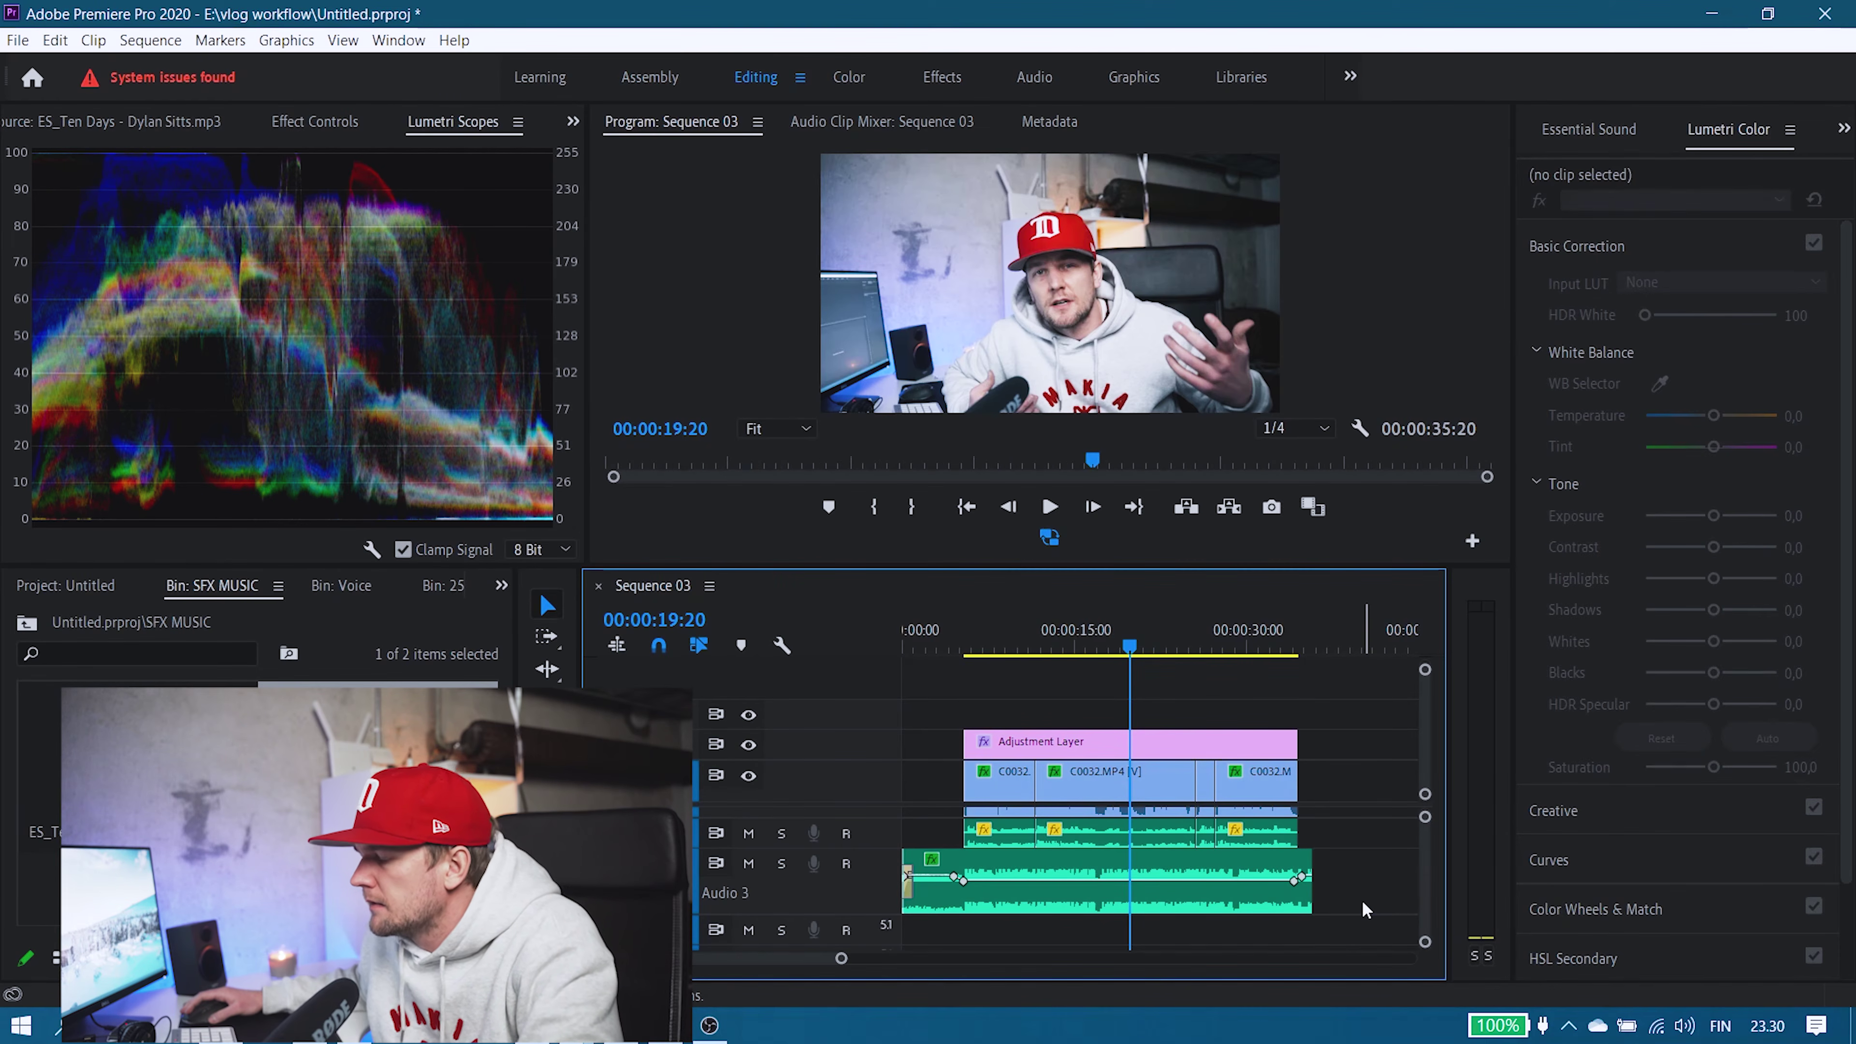
key("ctrl+s")
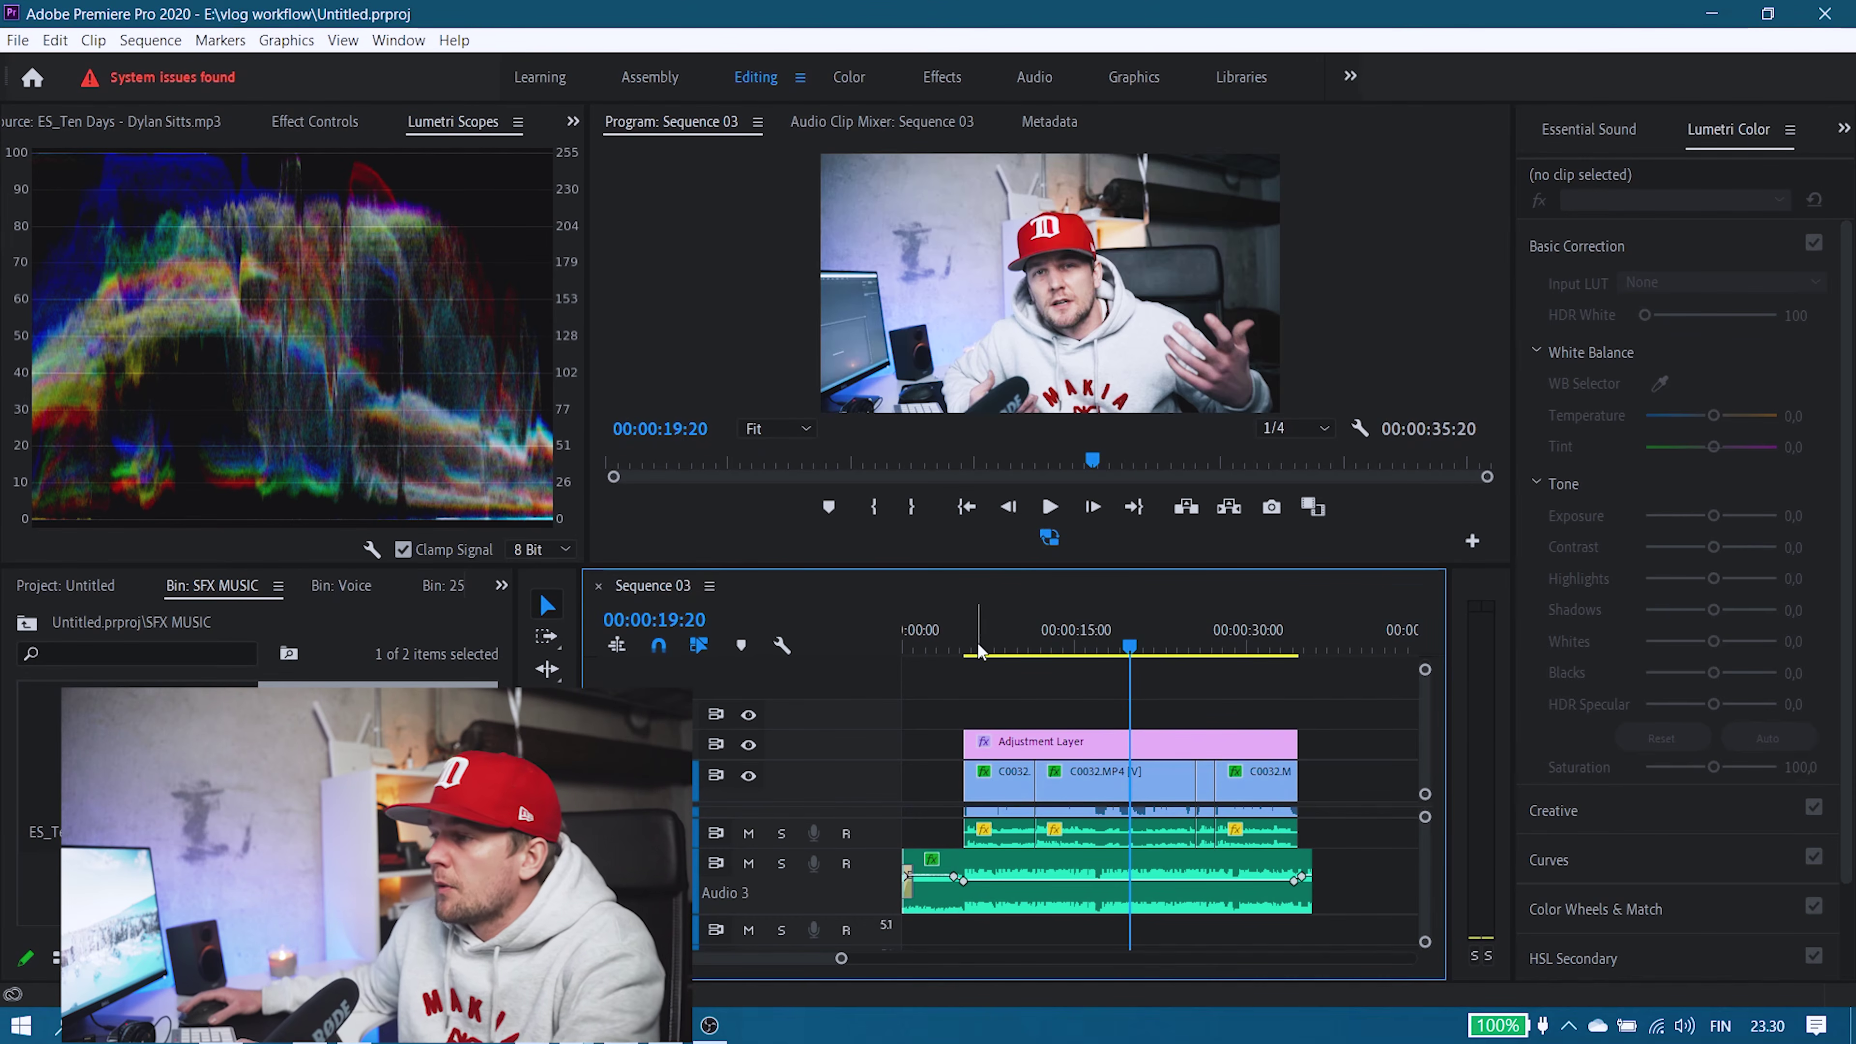
Set the sequence's out point at 00:00:35:10, at the end of the trimmed music.
left_click(966, 647)
left_click_drag(968, 649, 1312, 658)
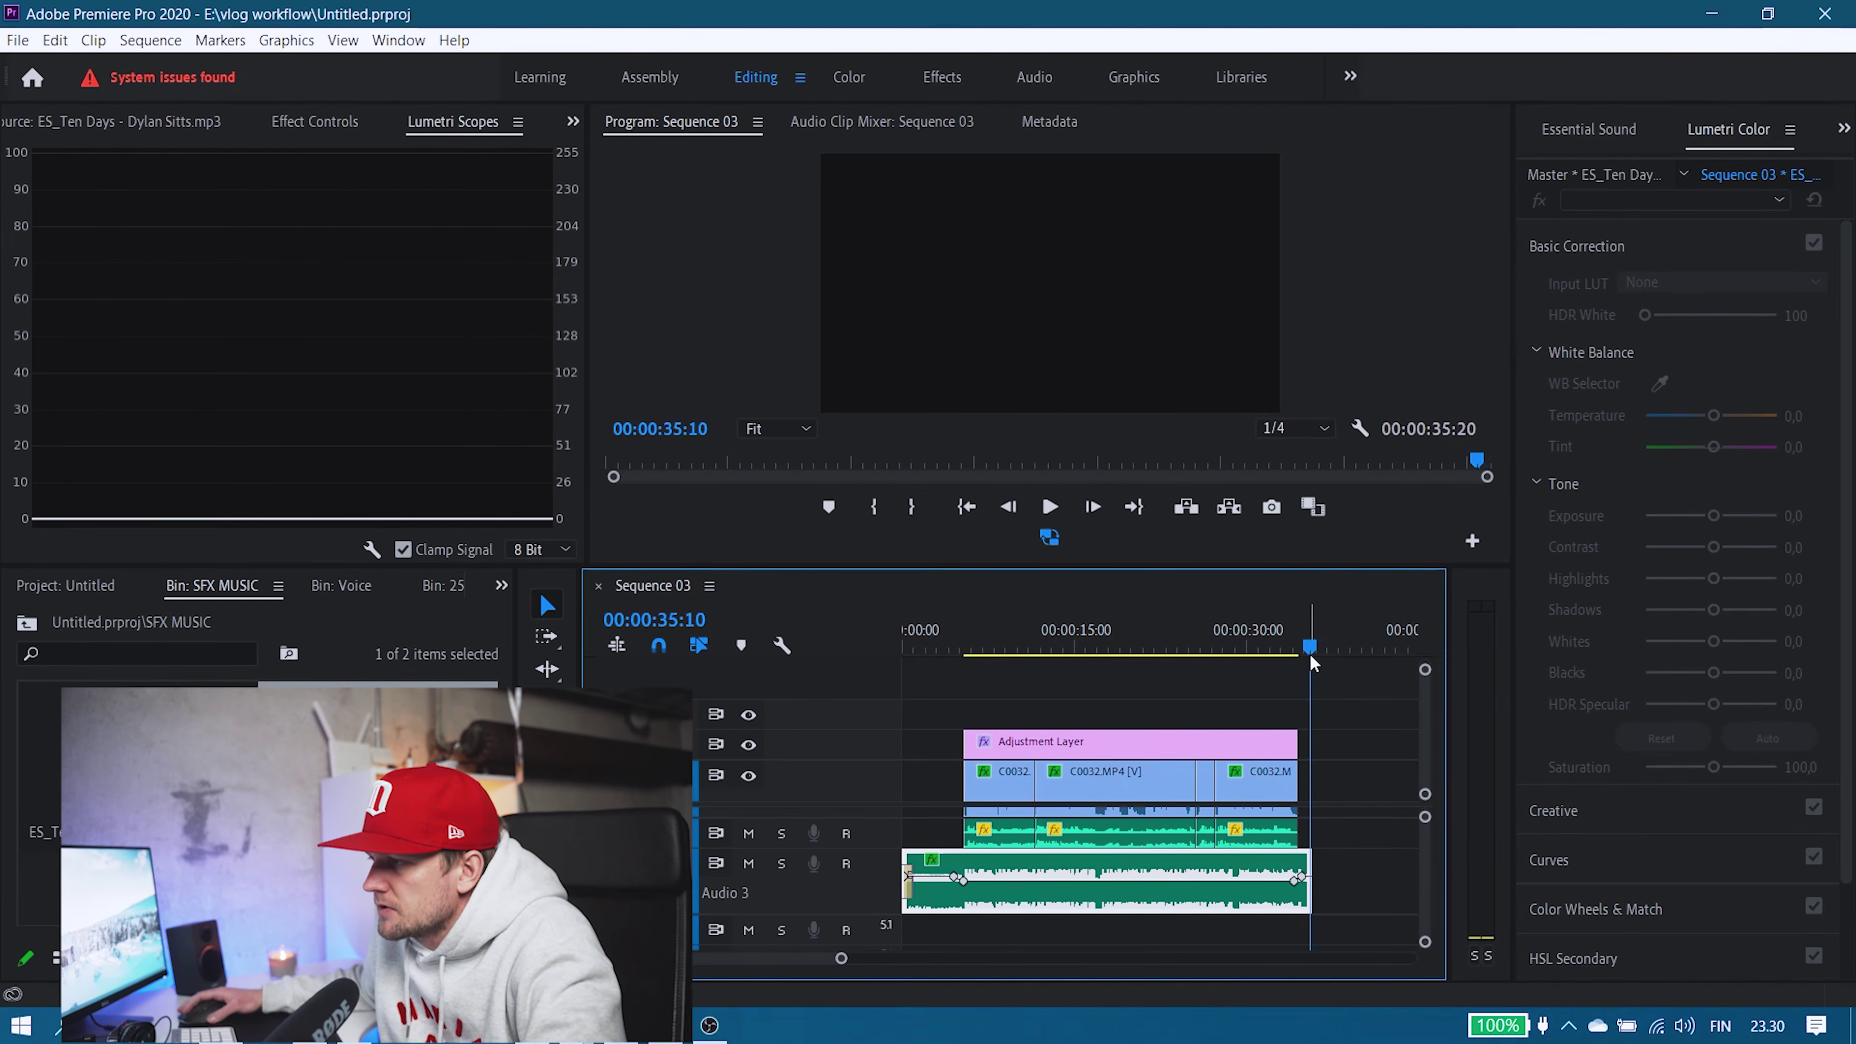
key("o")
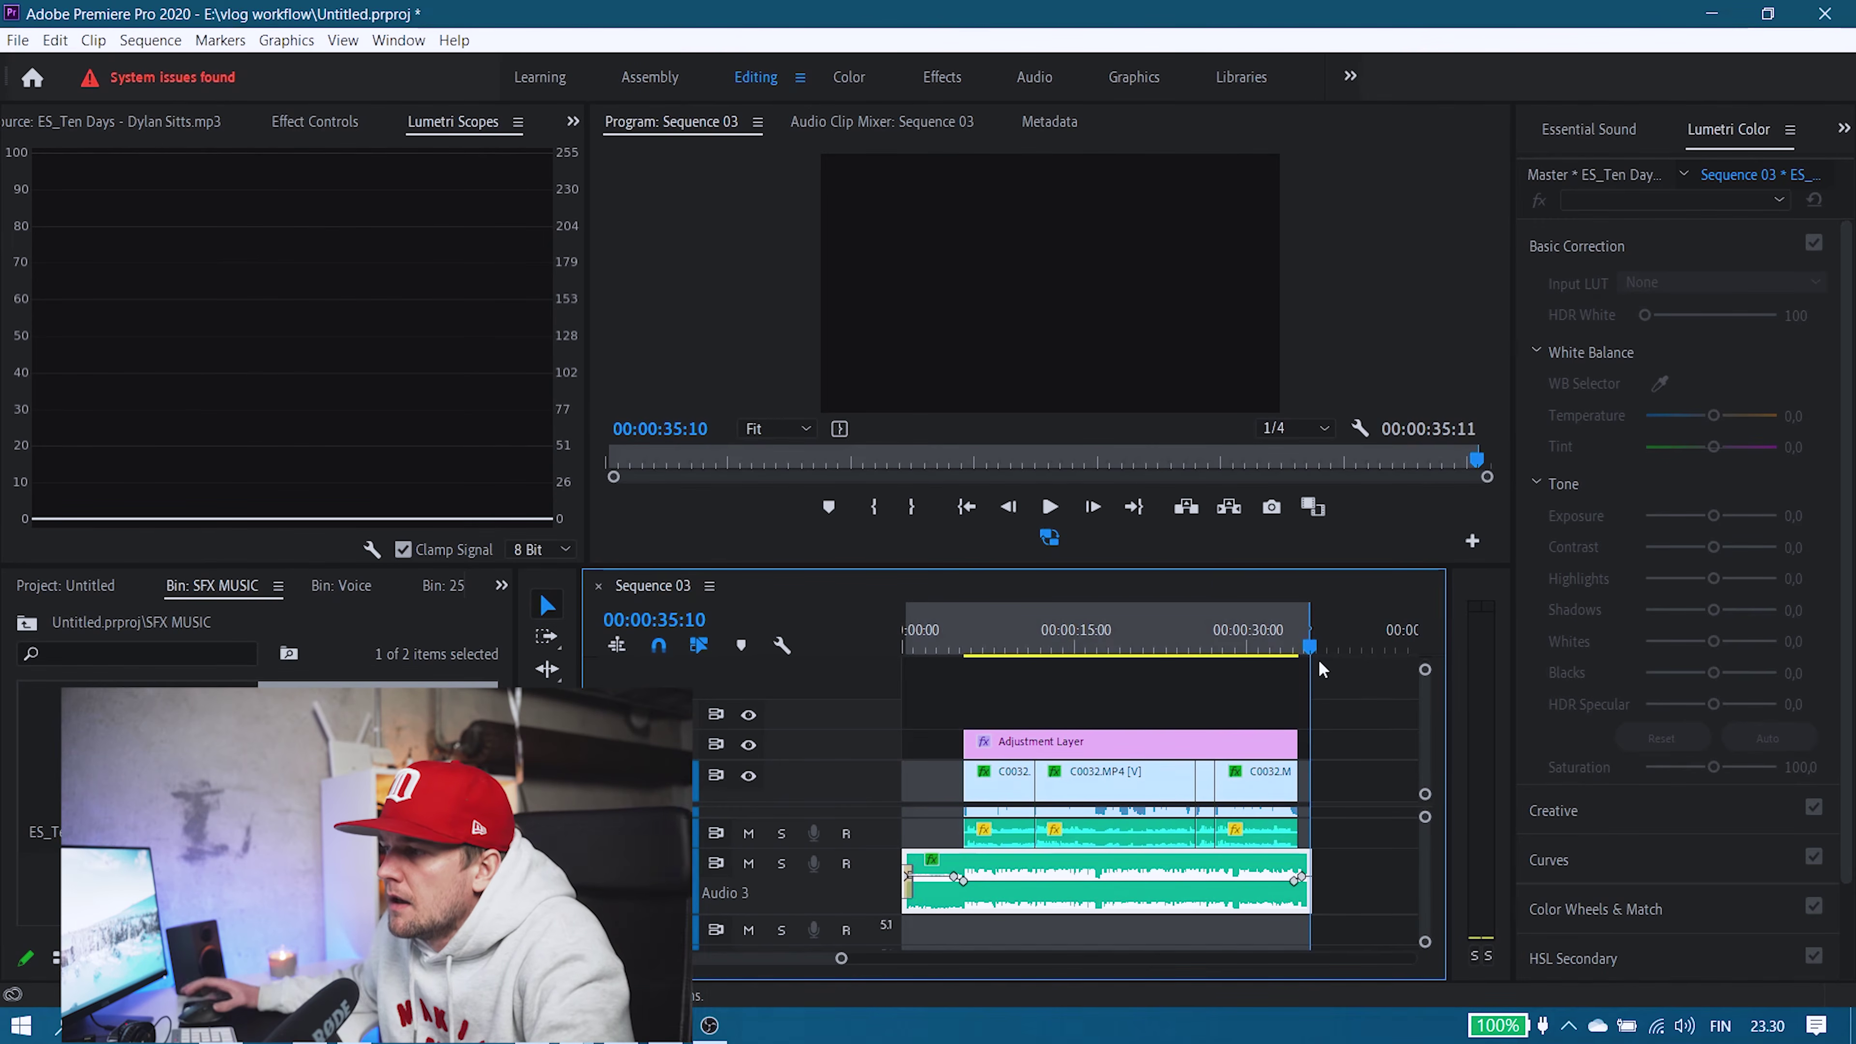
scroll(1425, 829, "down", 2)
scroll(1425, 830, "up", 3)
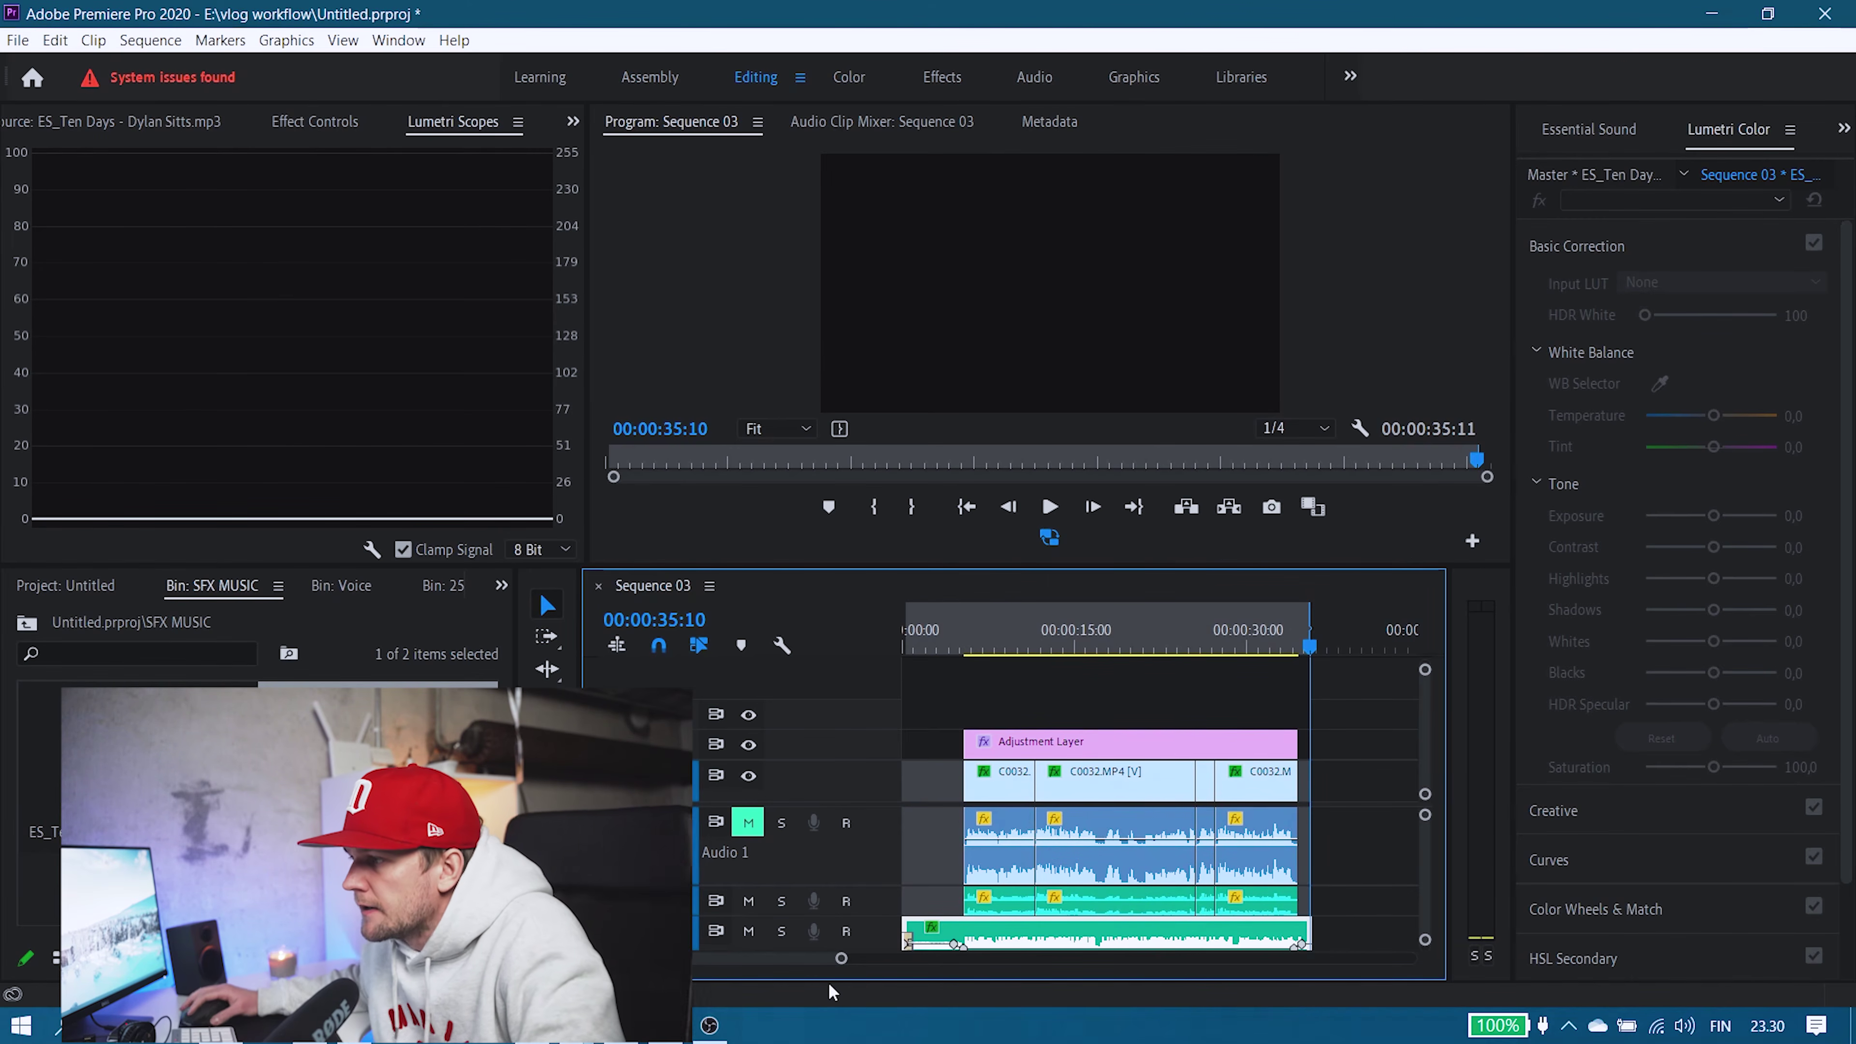
left_click(1279, 722)
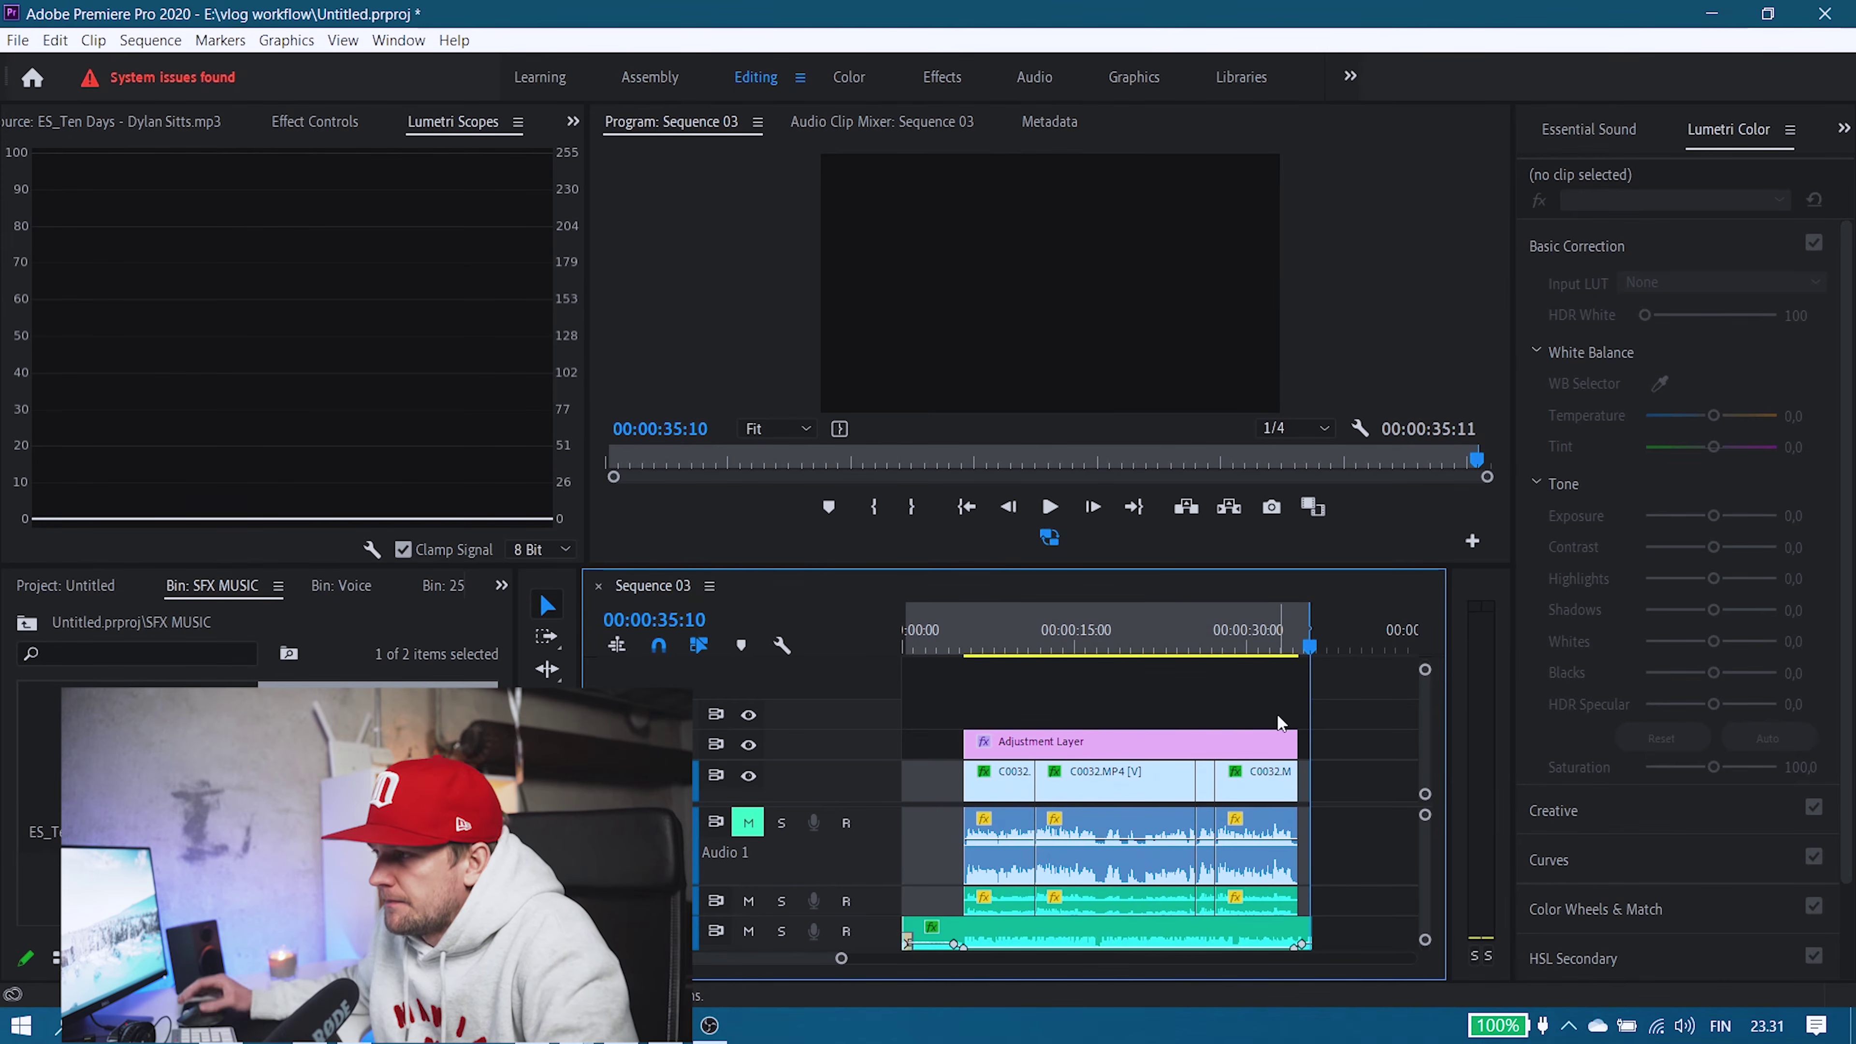
key("ctrl+m")
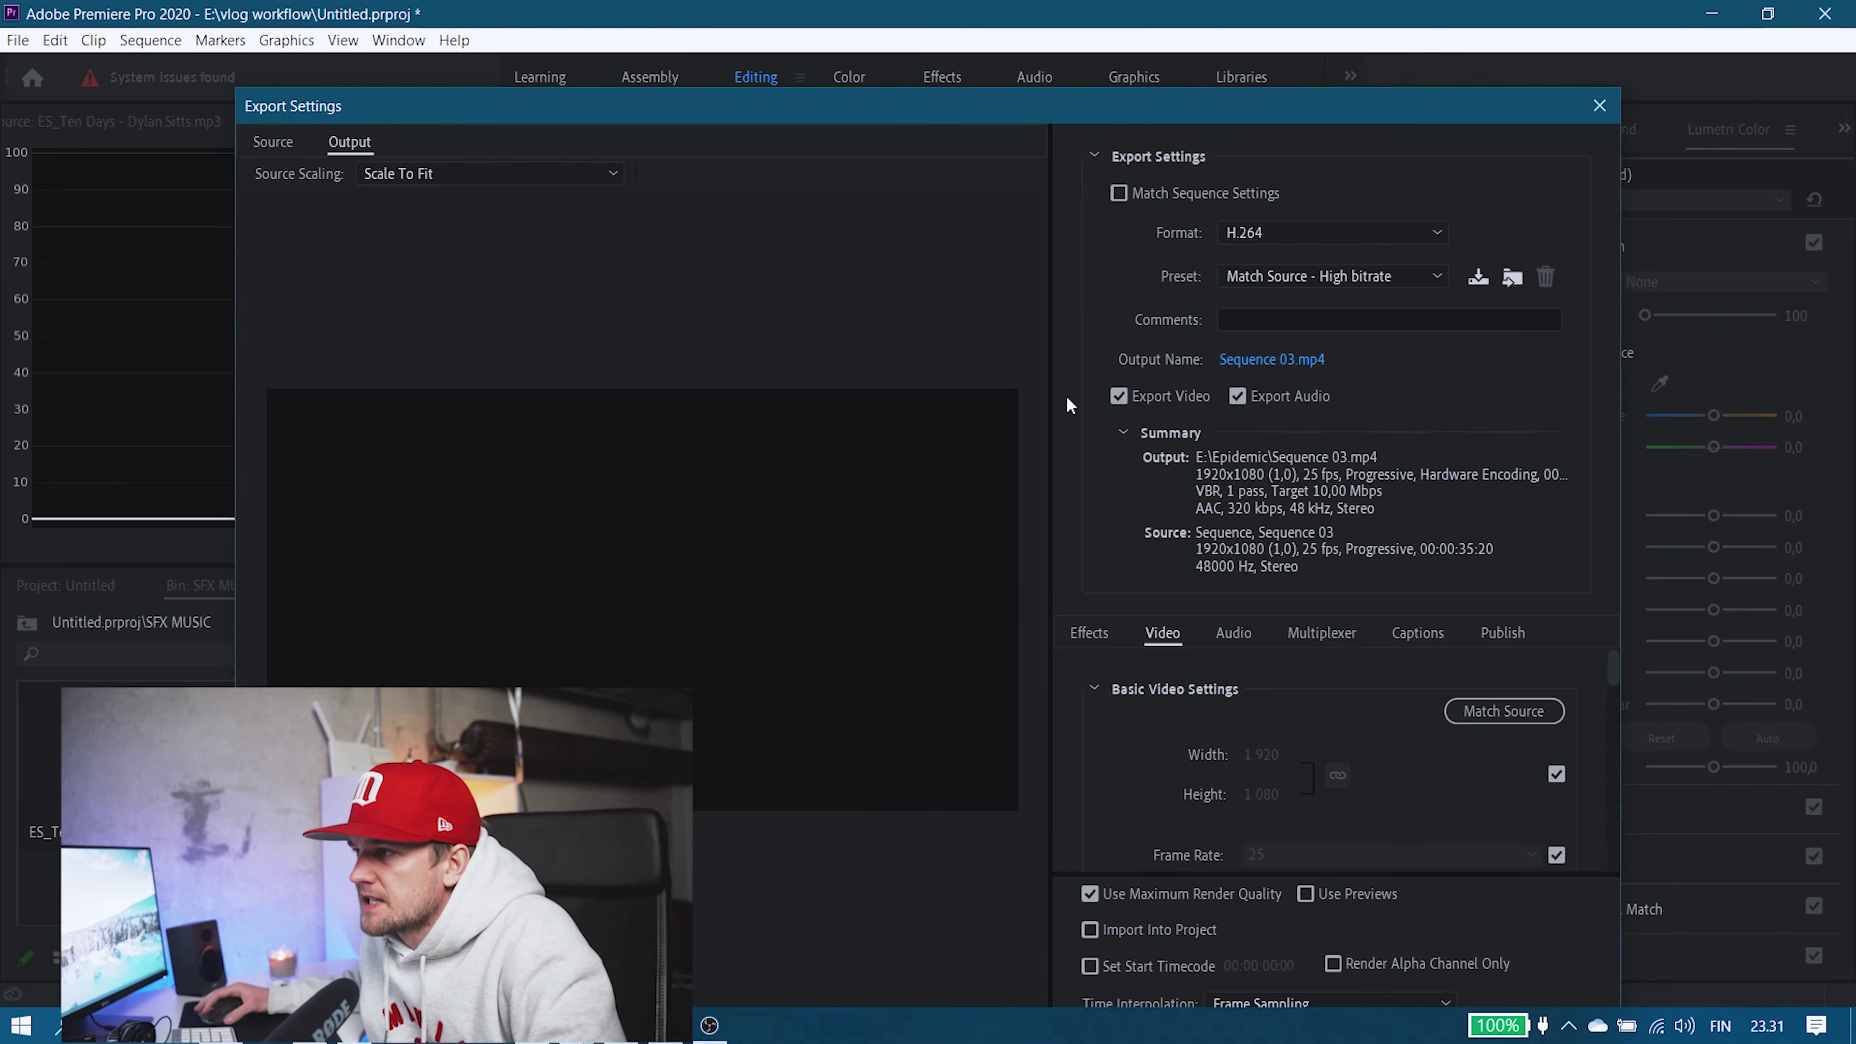
left_click_drag(1028, 121, 1029, 42)
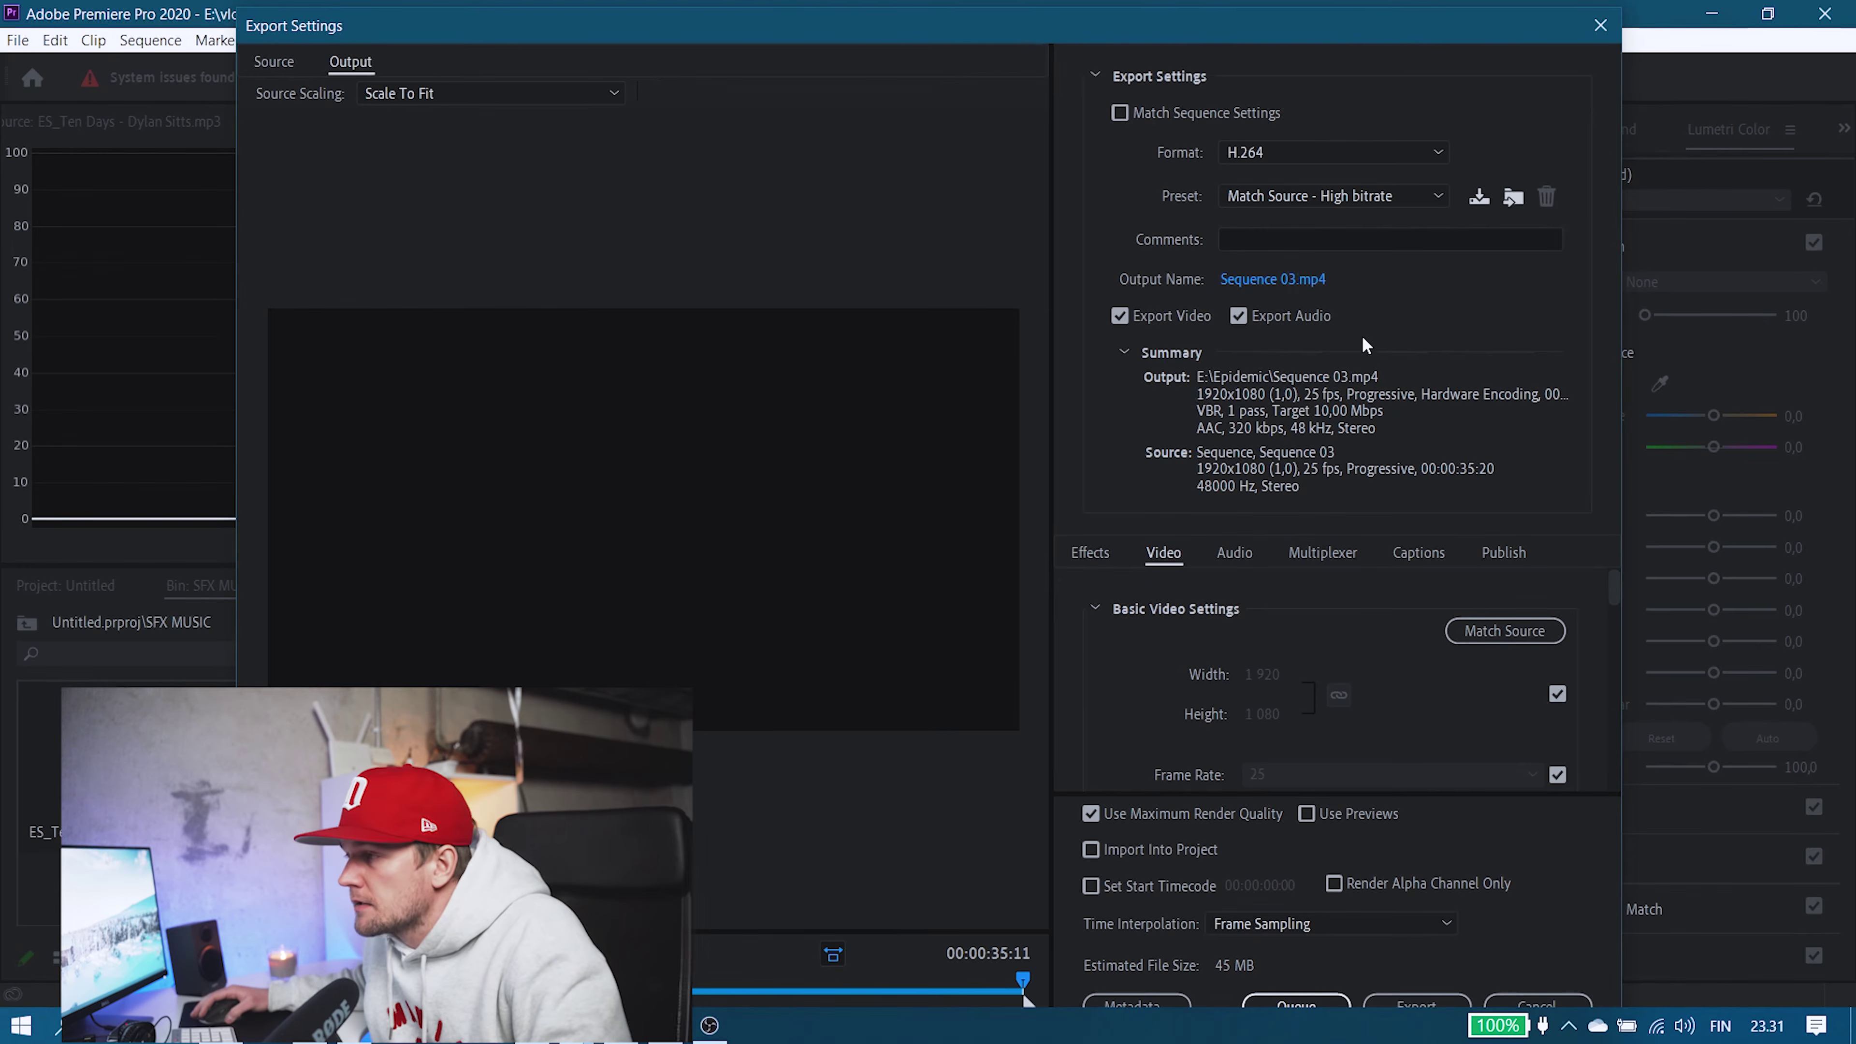
left_click(1600, 26)
Open the media export settings for Sequence 03.
left_click(6, 41)
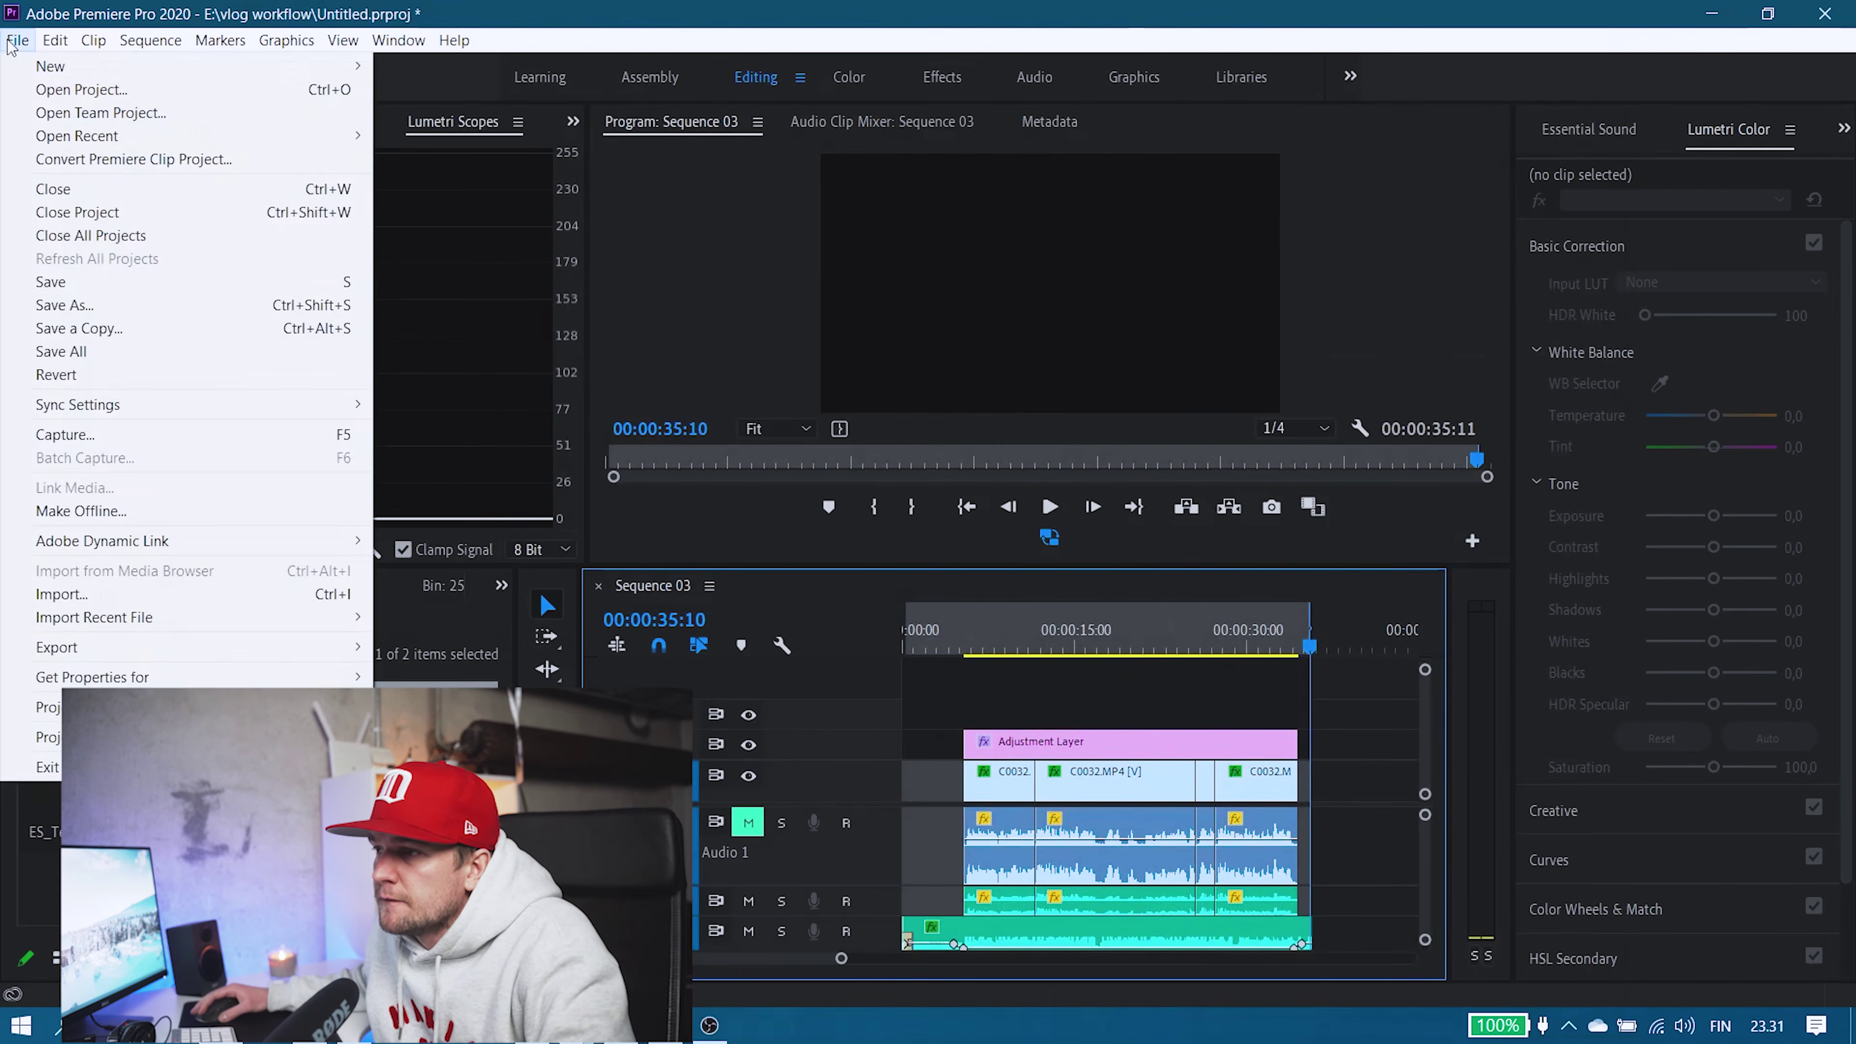
mouse_move(144, 651)
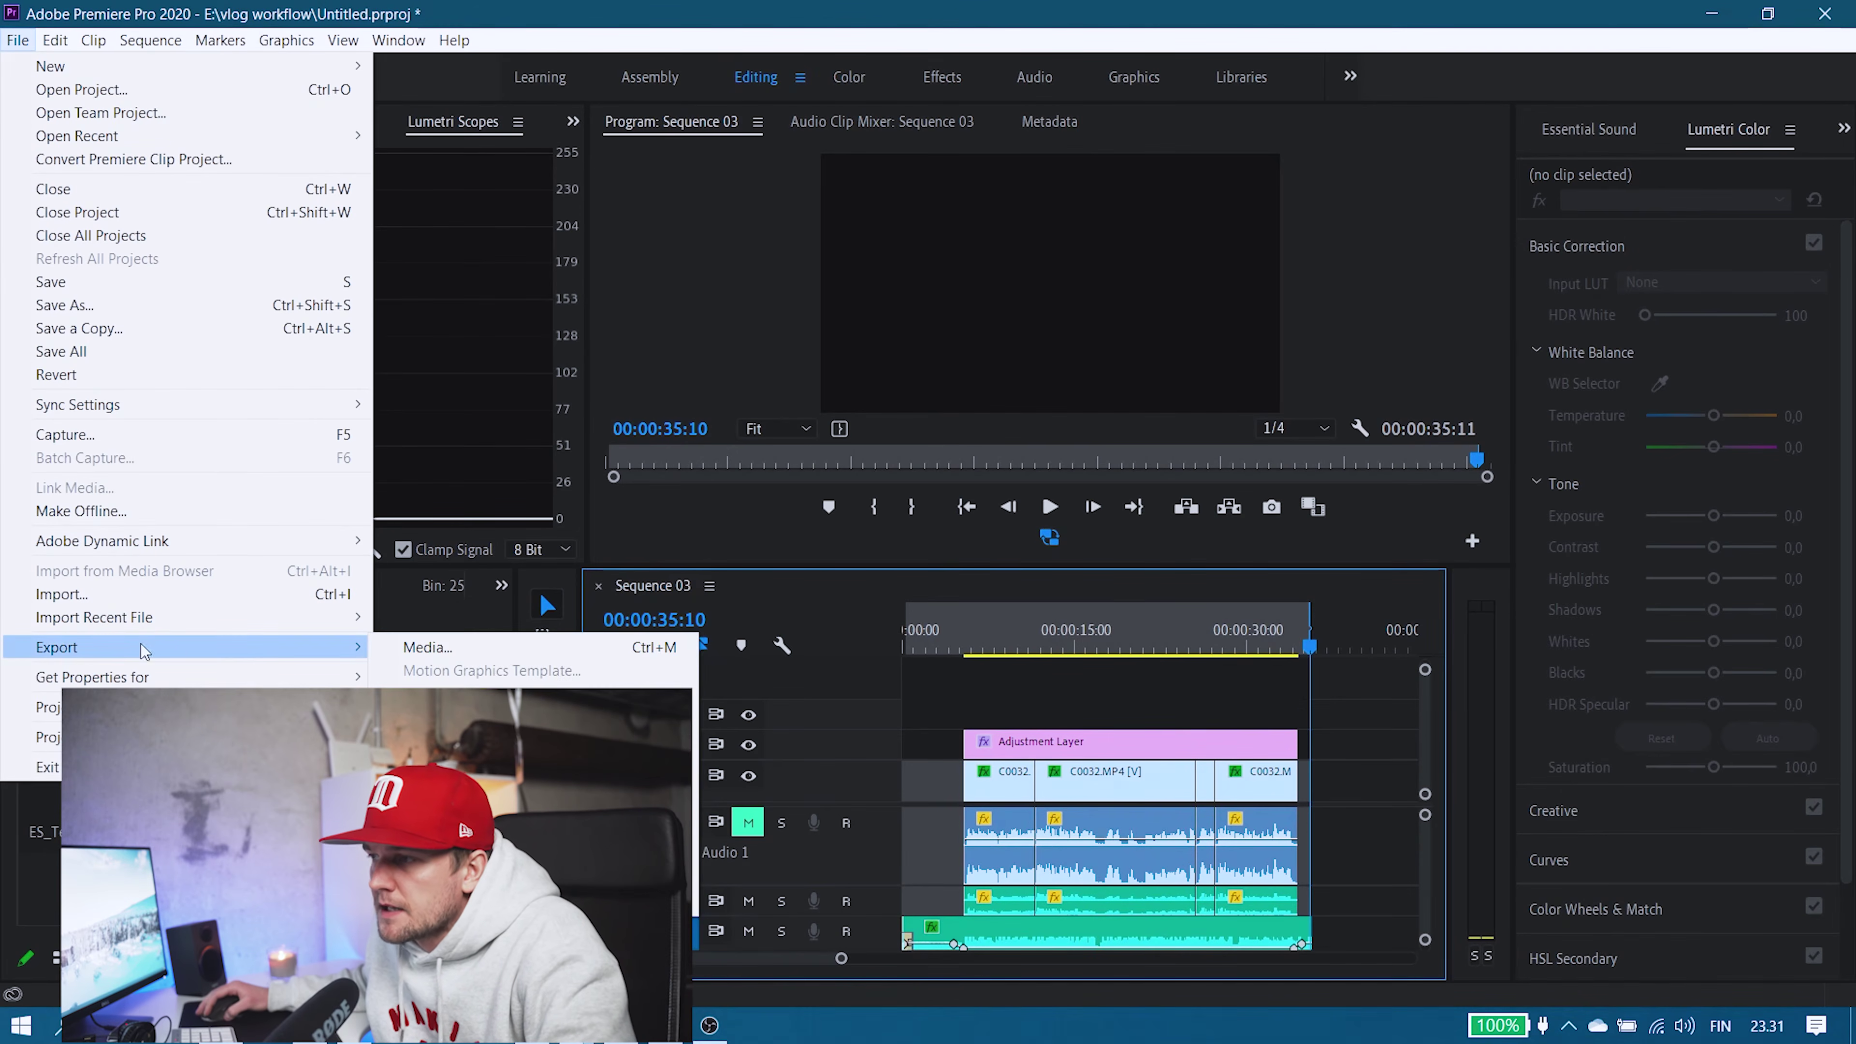
left_click(575, 647)
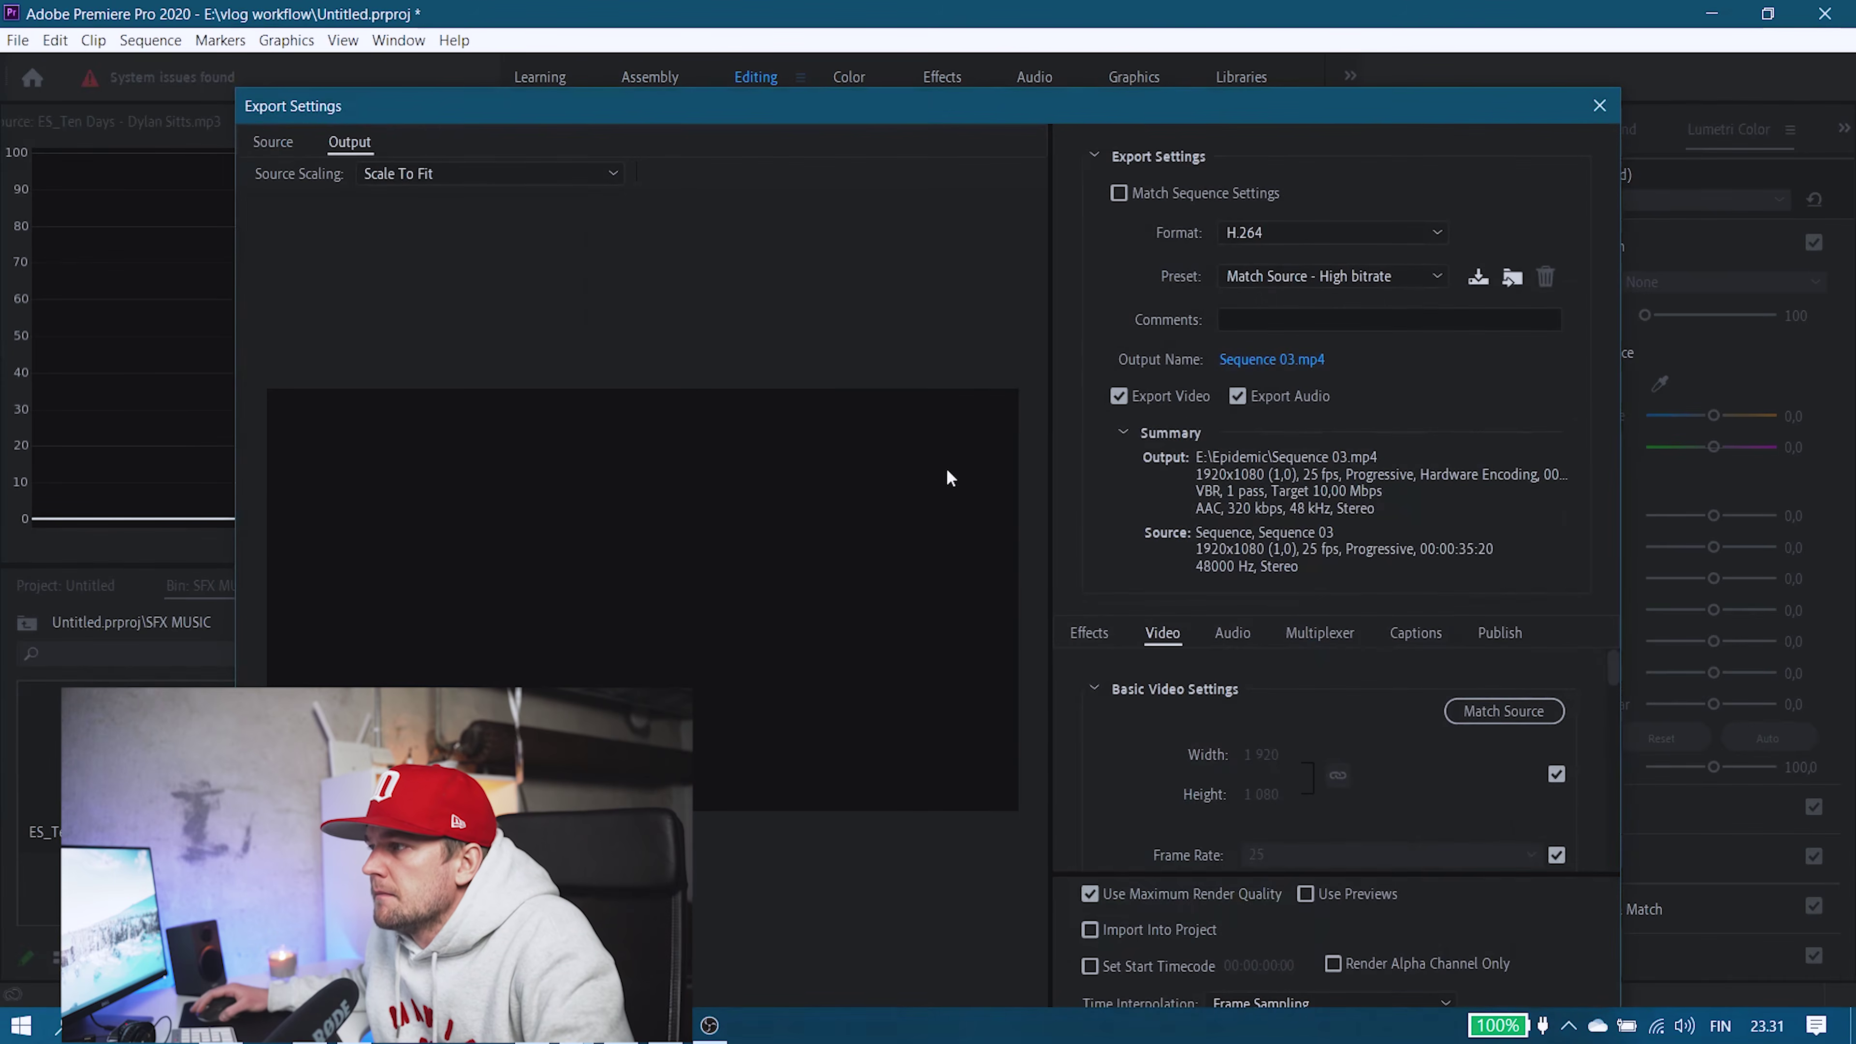
left_click_drag(1146, 109, 1125, 44)
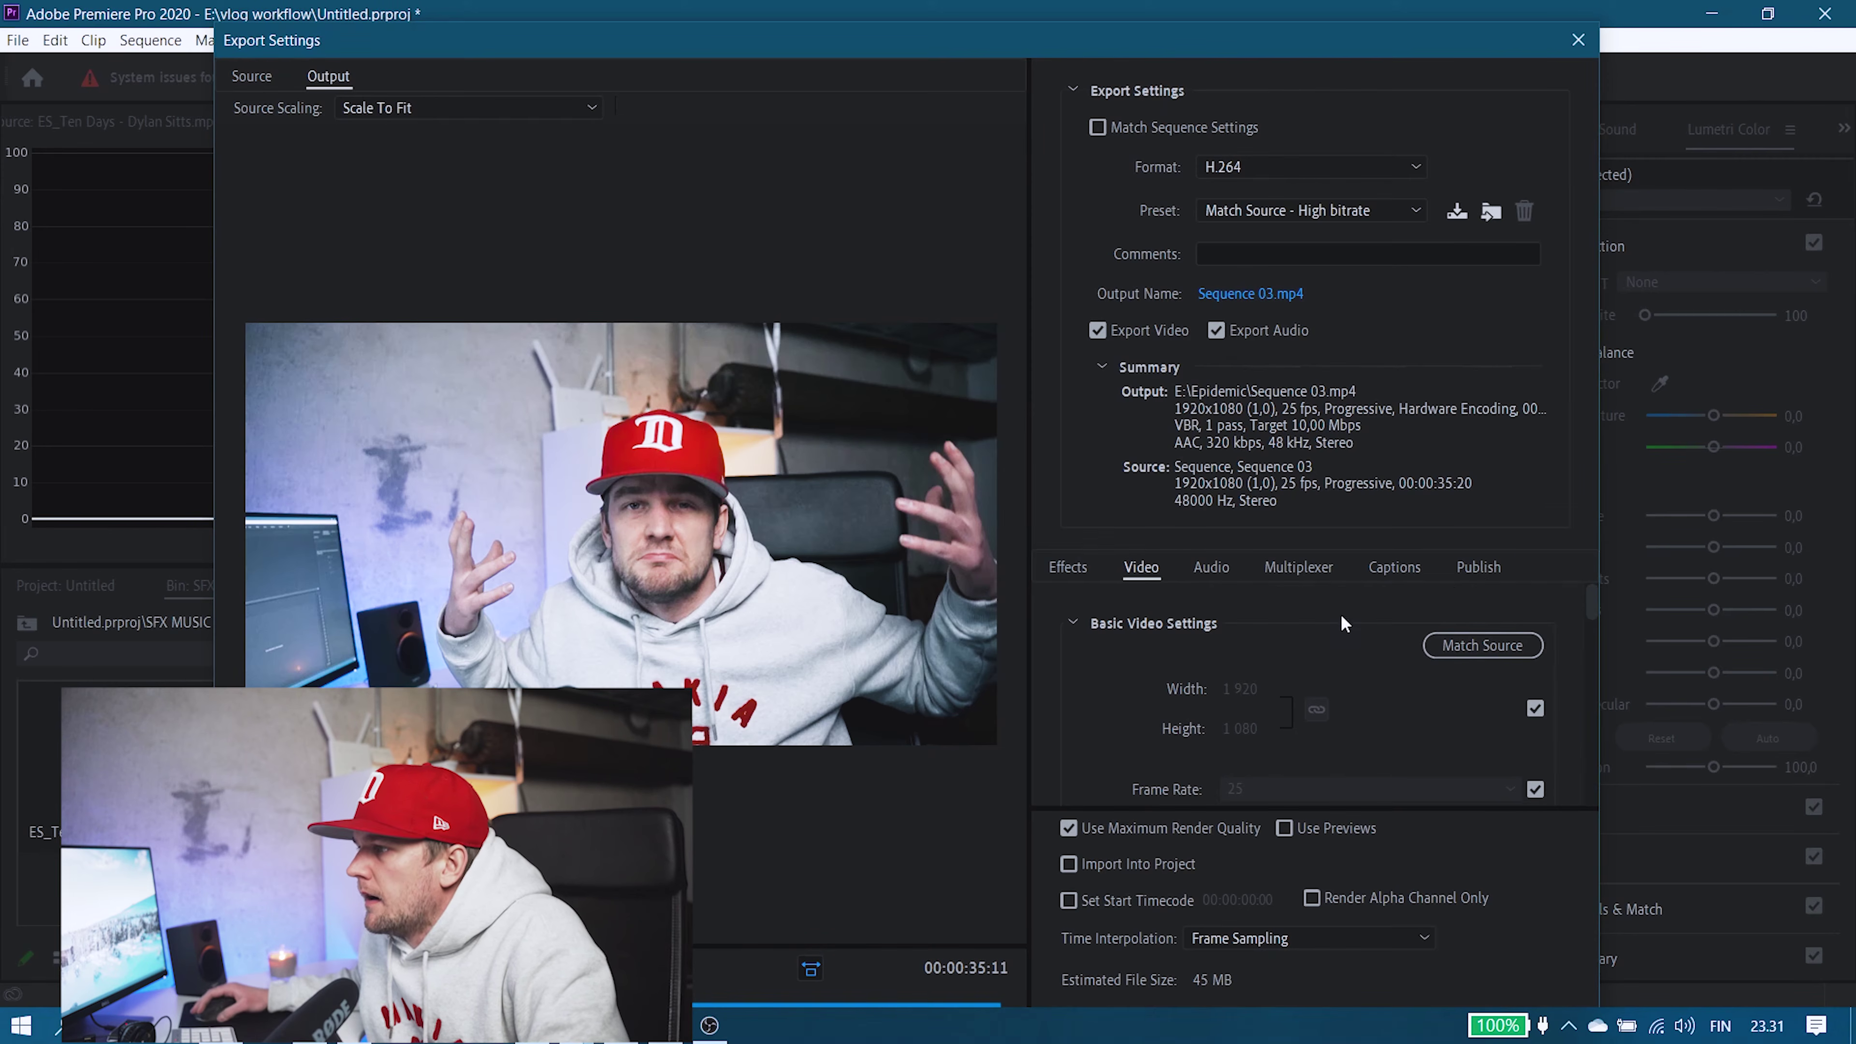
Choose the vlog workflow folder on drive E: as the destination for the exported video.
left_click(1283, 296)
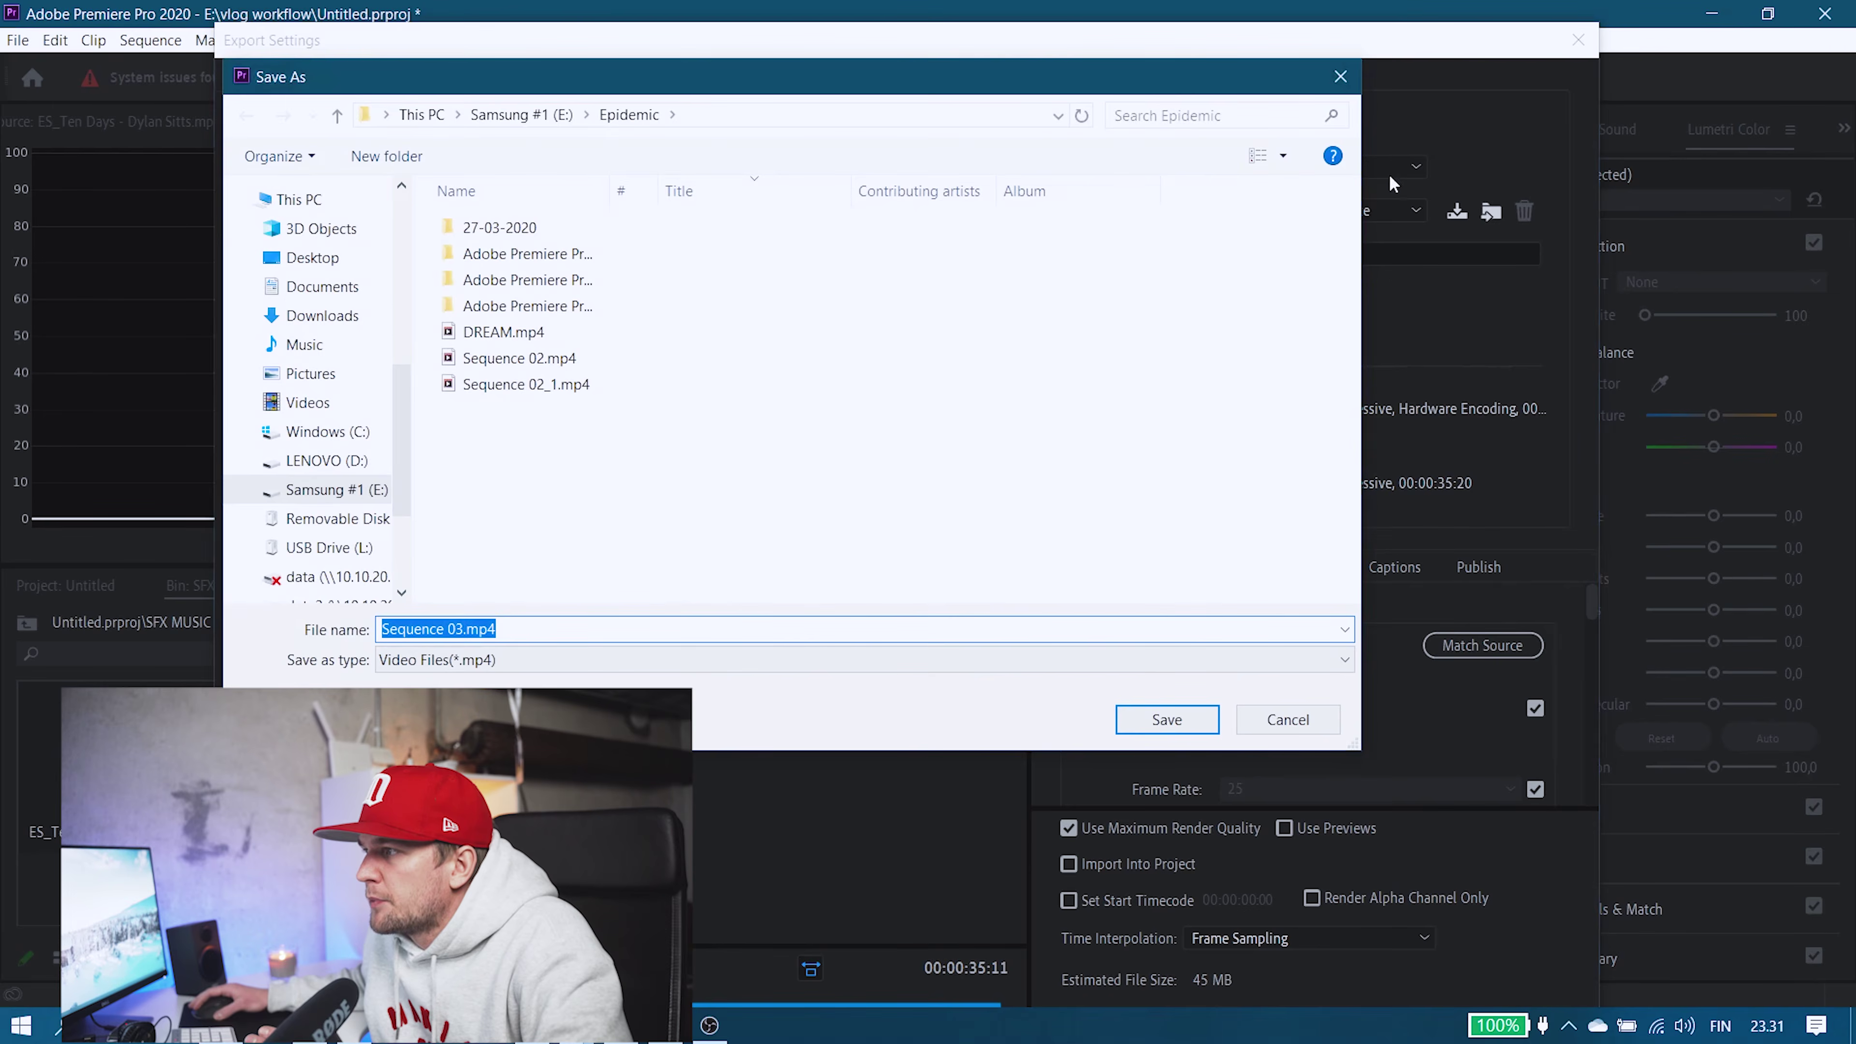
left_click(1340, 75)
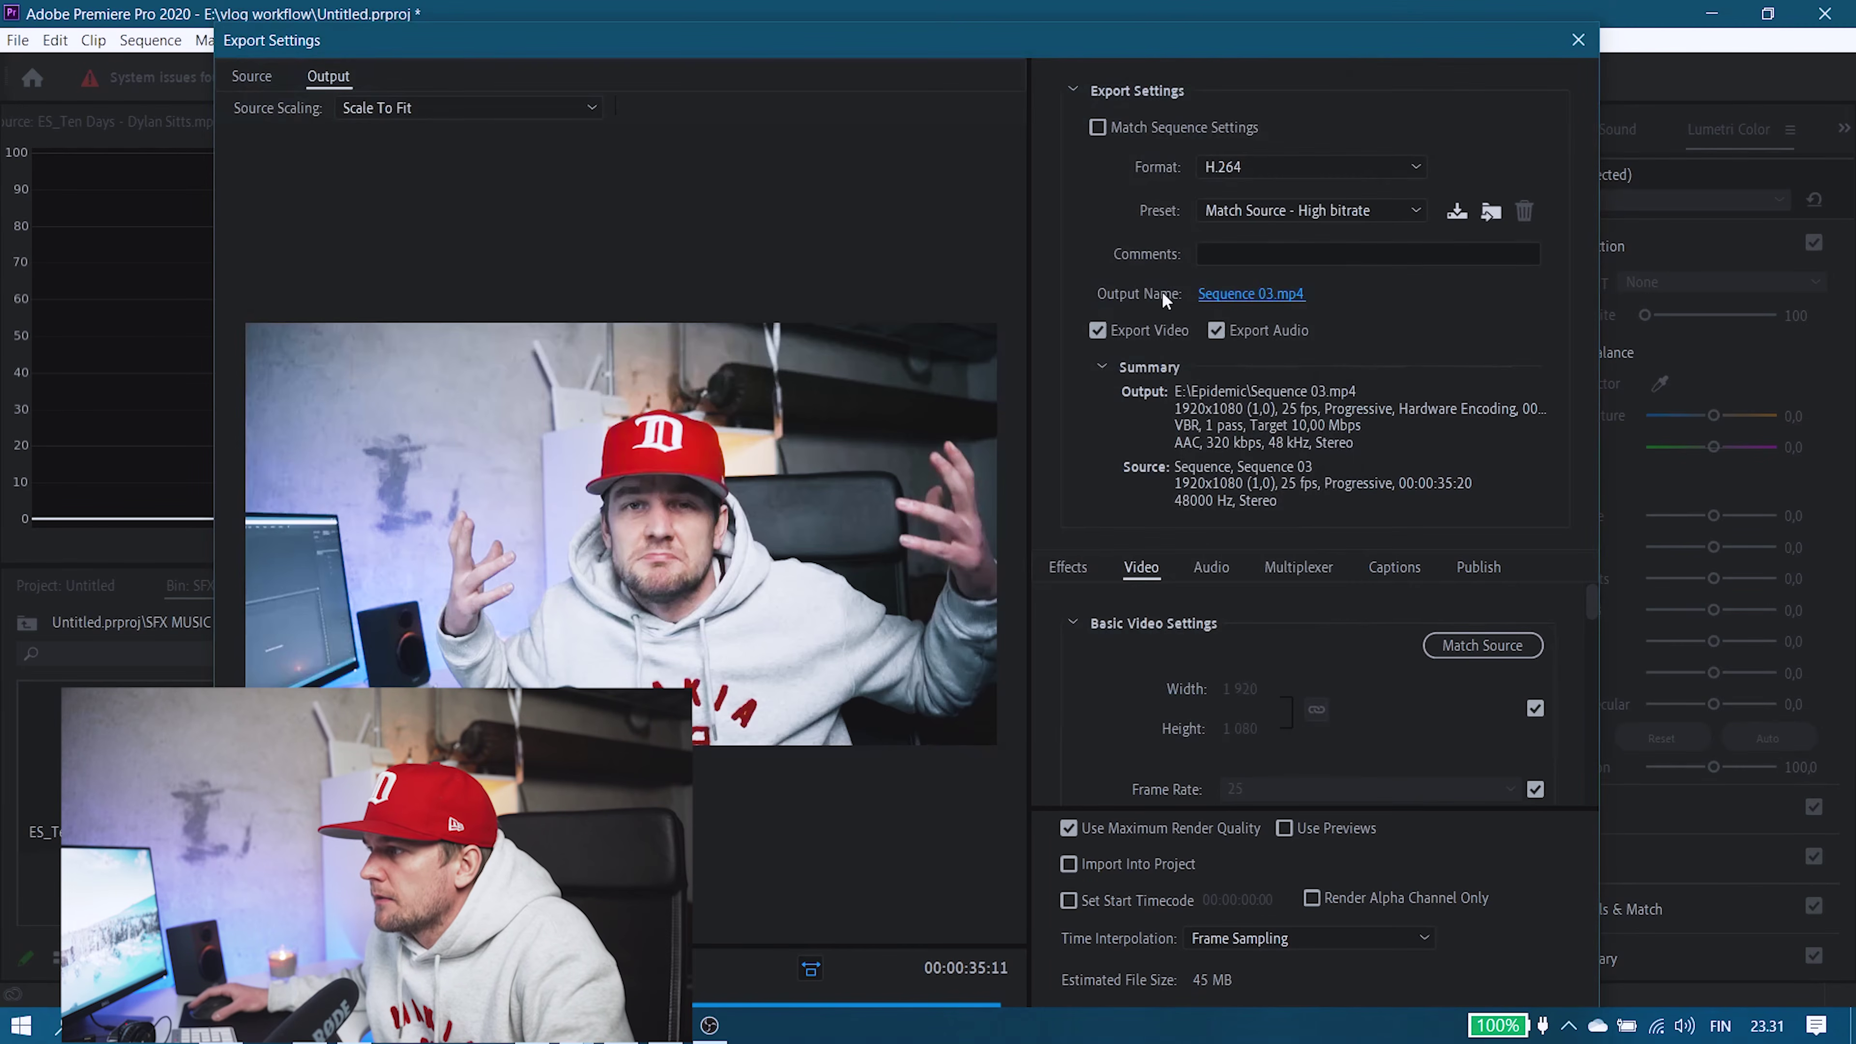
left_click(1275, 296)
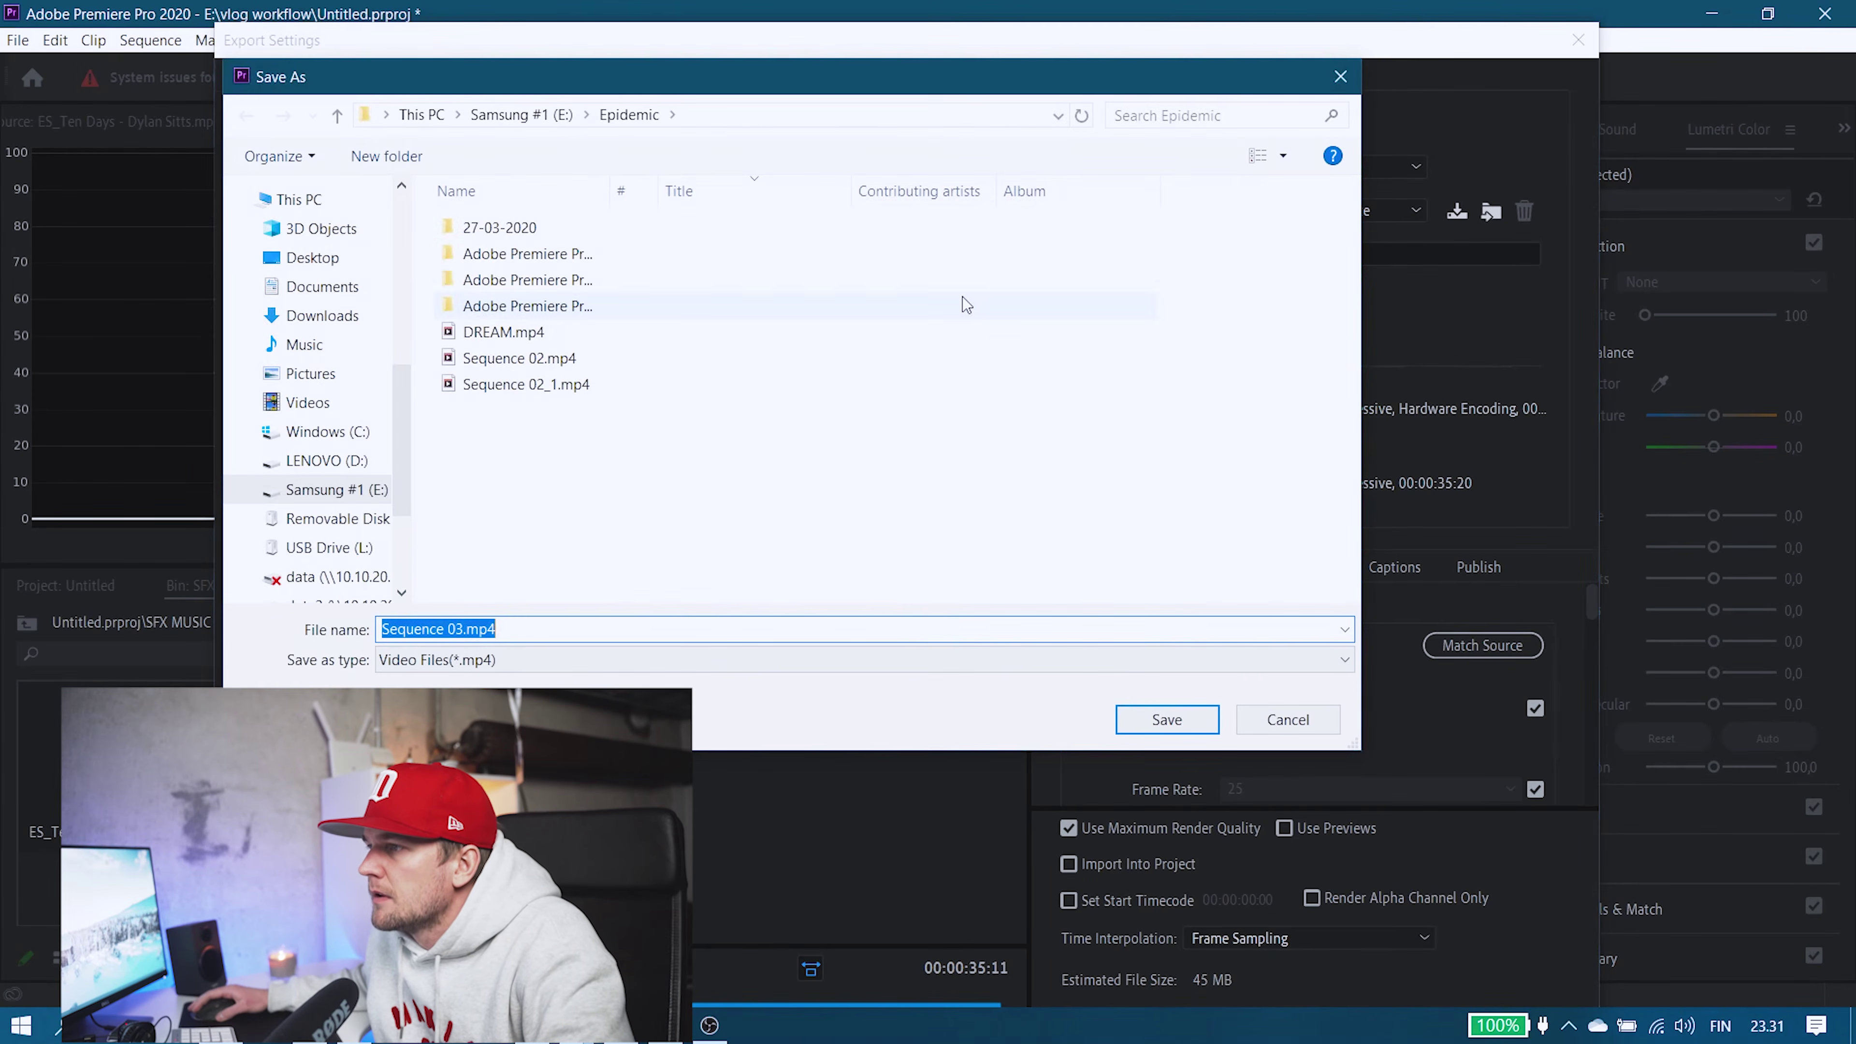
left_click(534, 121)
scroll(605, 394, "down", 5)
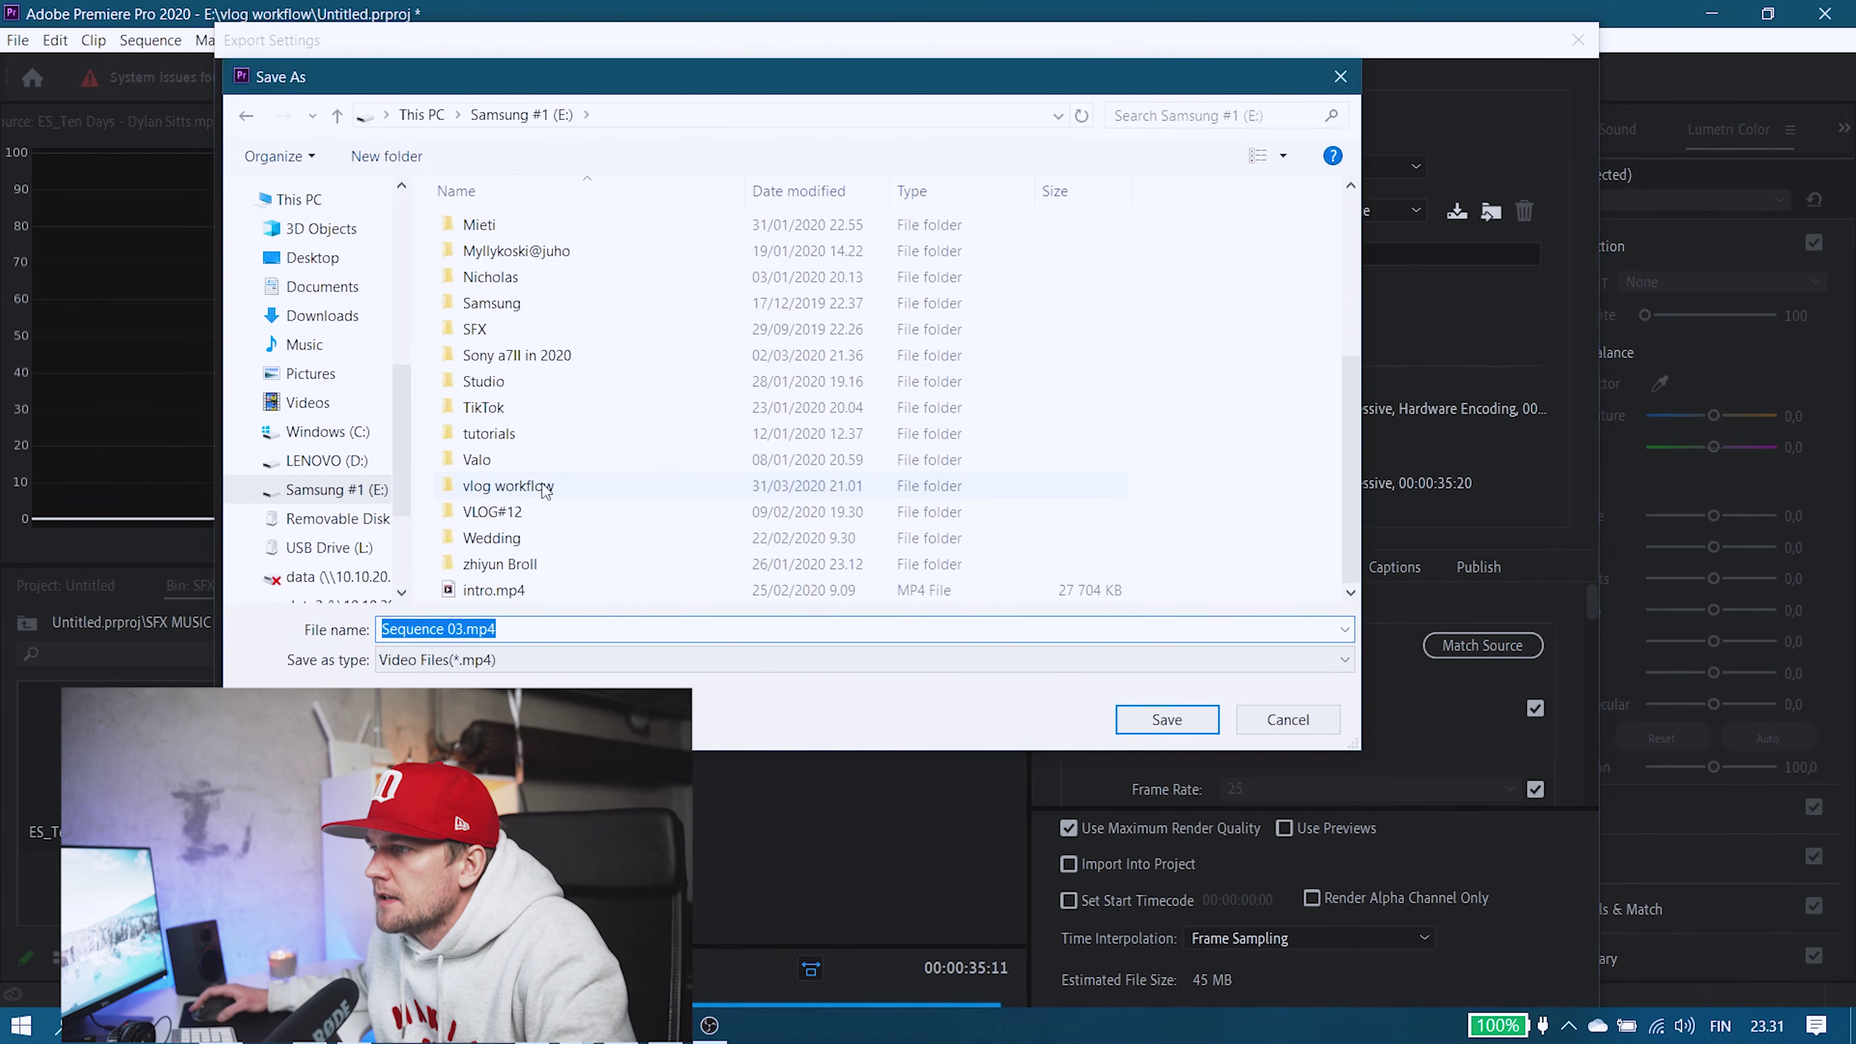
double_click(545, 487)
Name the export file vog workflow.mp4 and confirm the output location.
left_click(422, 629)
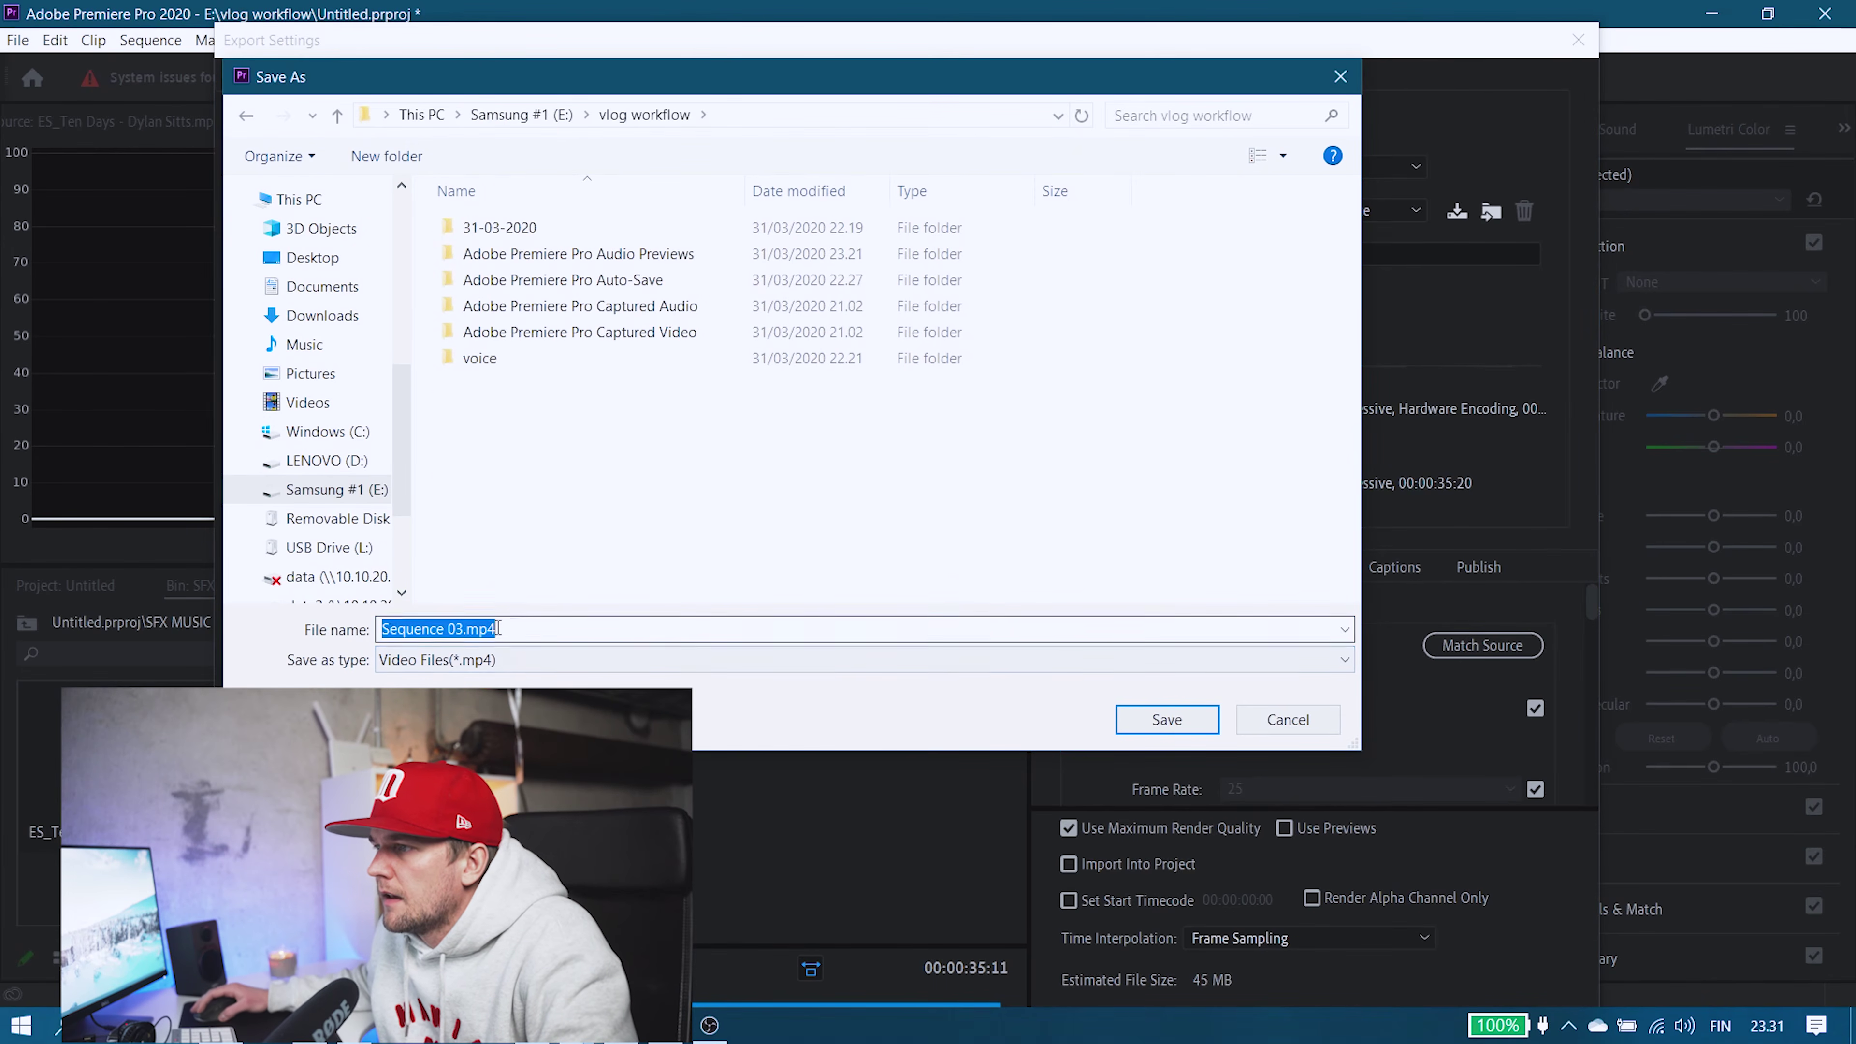
left_click(421, 629)
double_click(421, 628)
left_click_drag(464, 629, 309, 623)
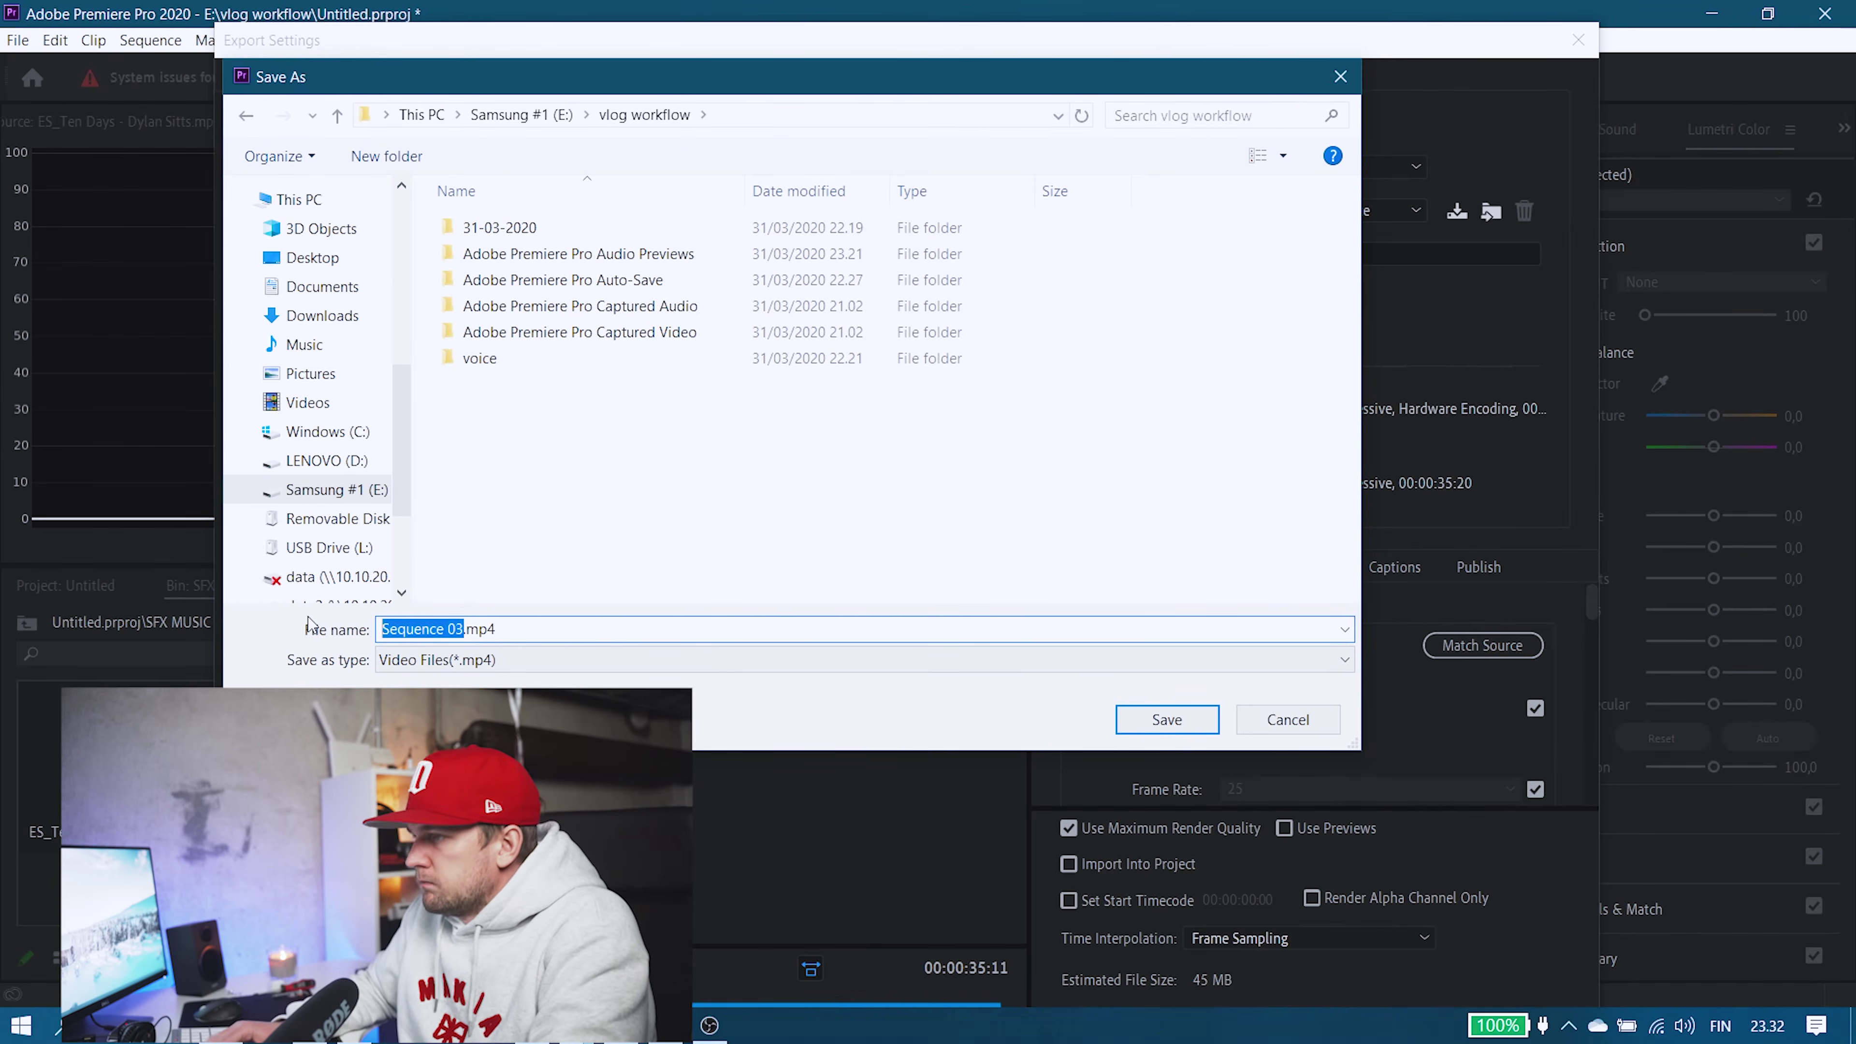
type("vog work")
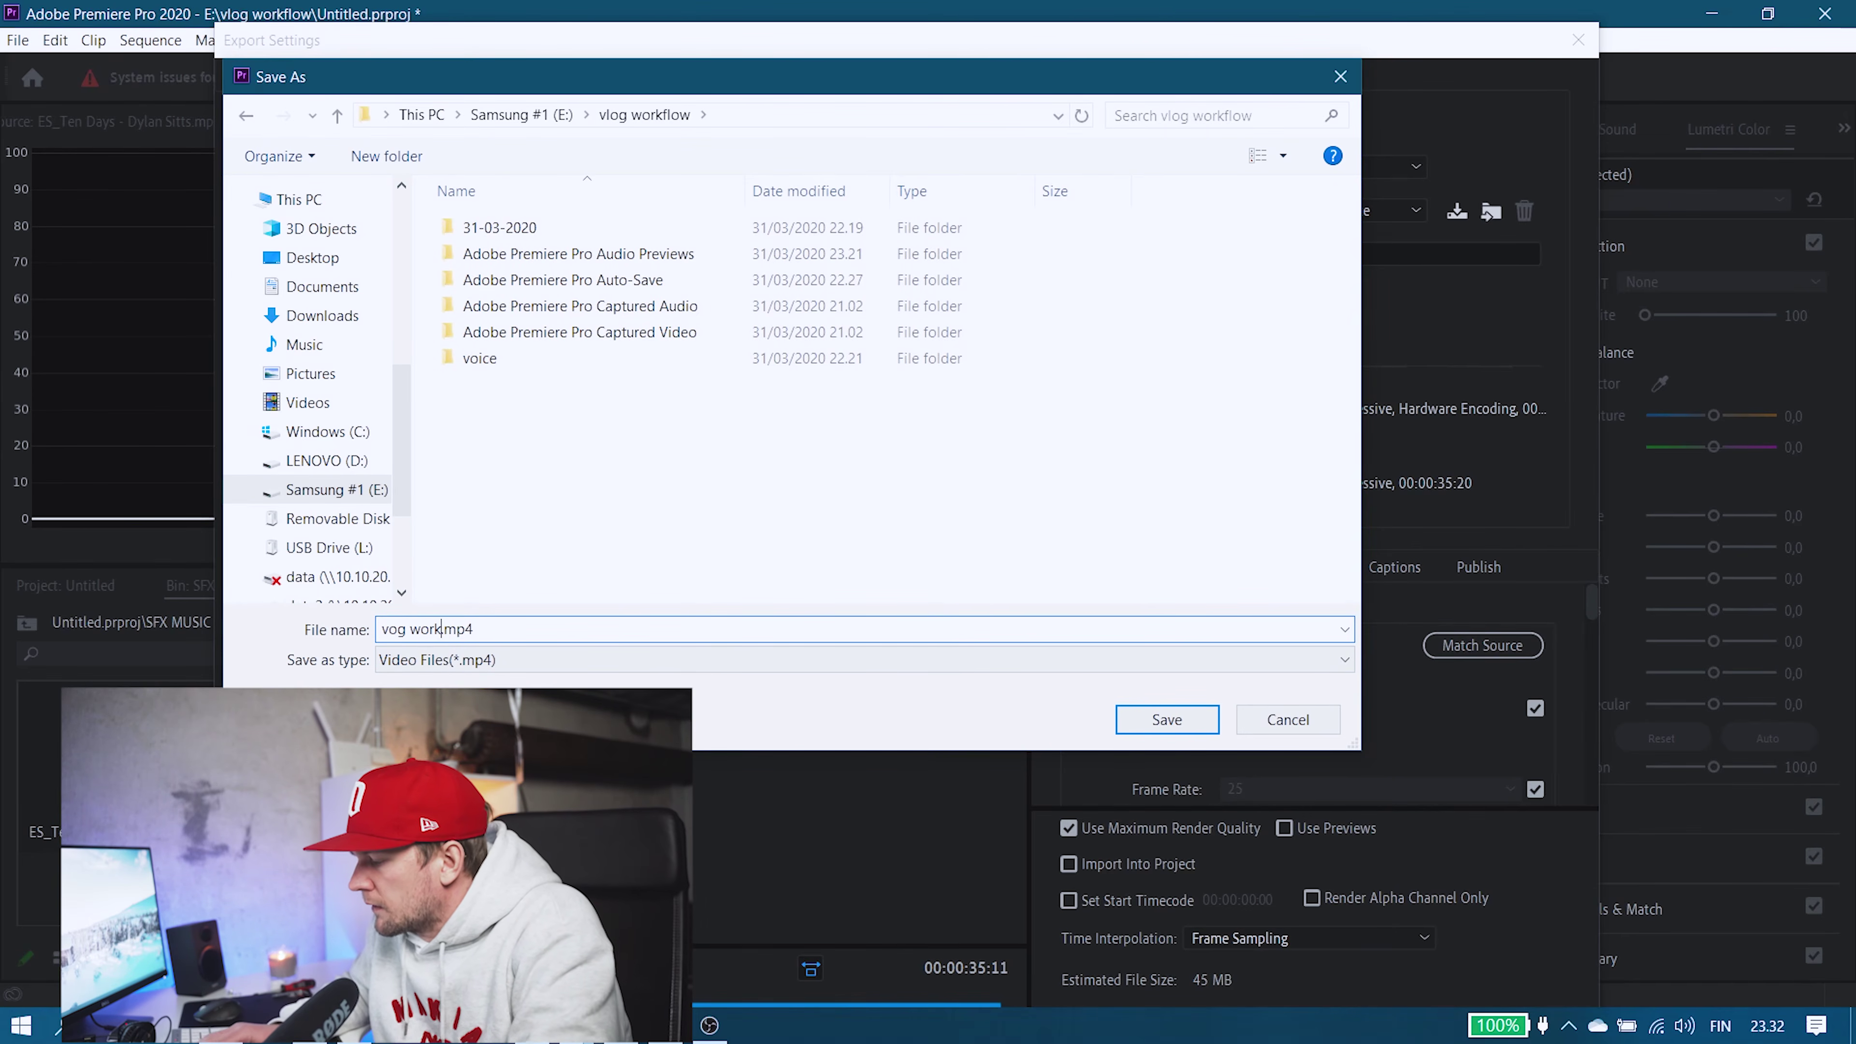
type("flow")
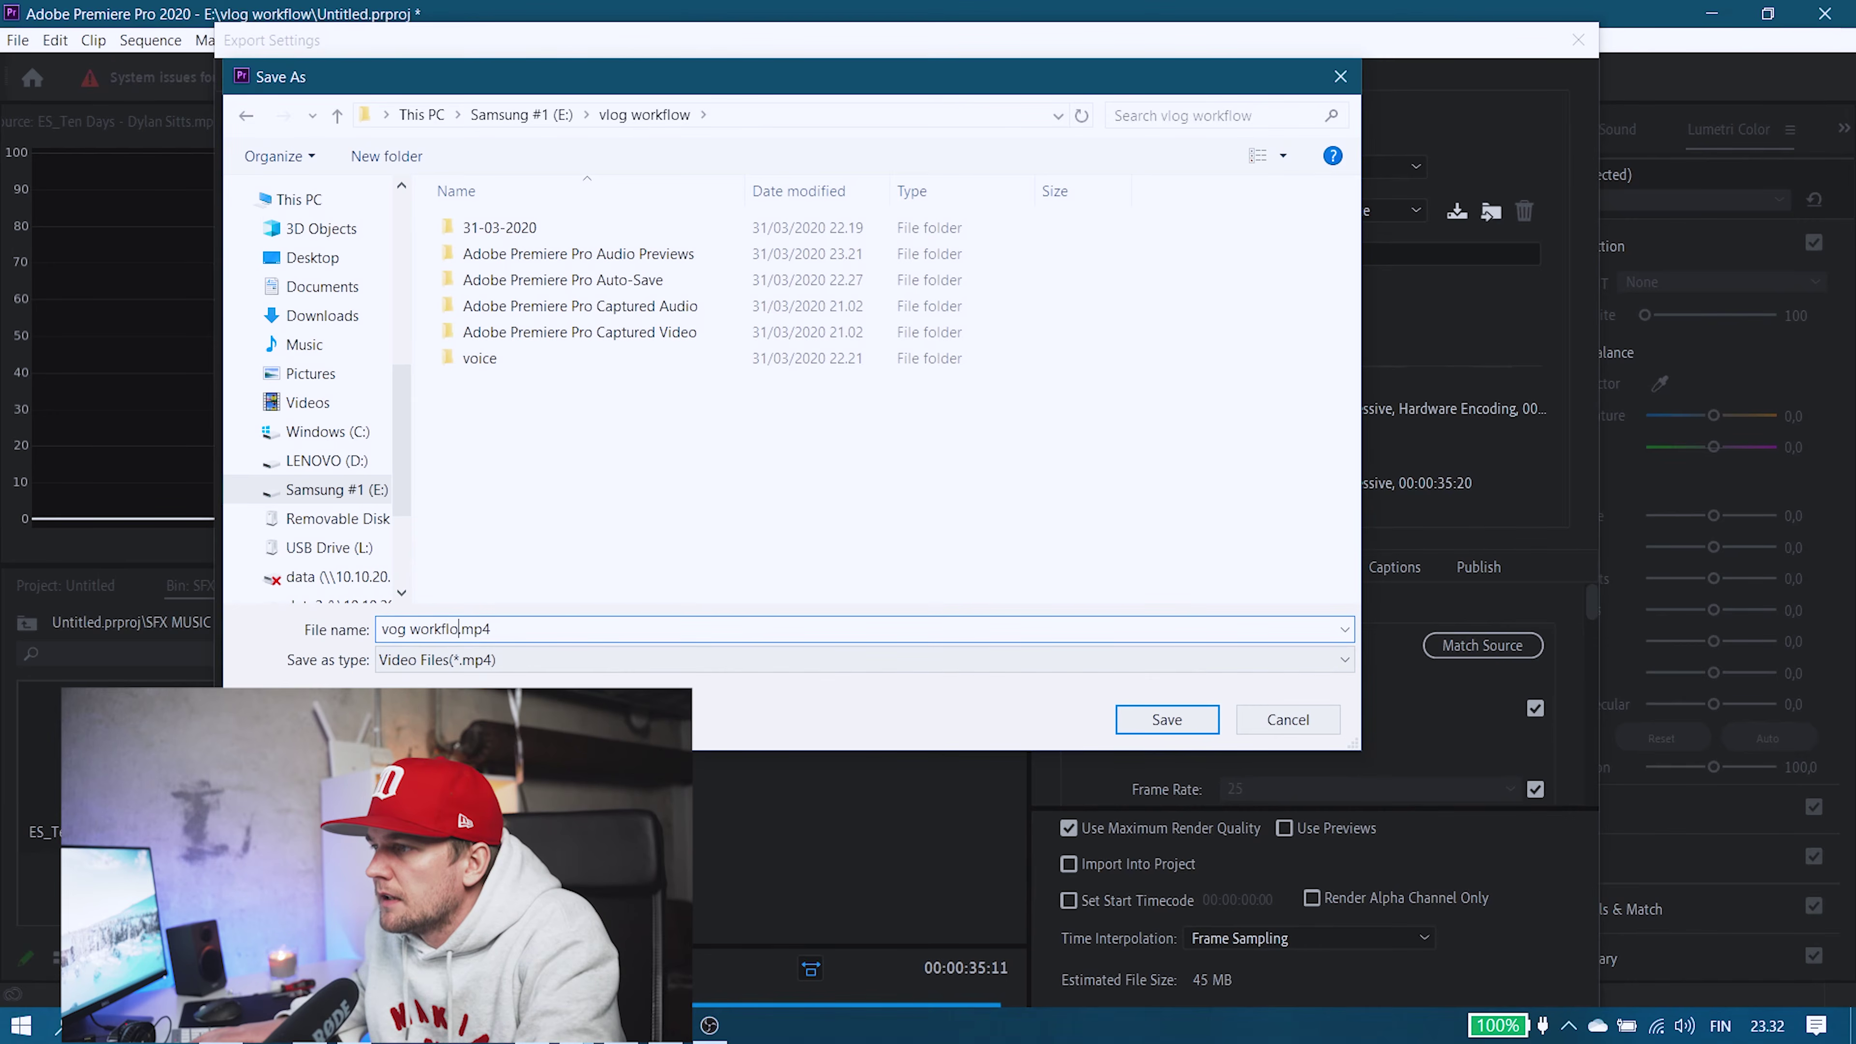
key("Return")
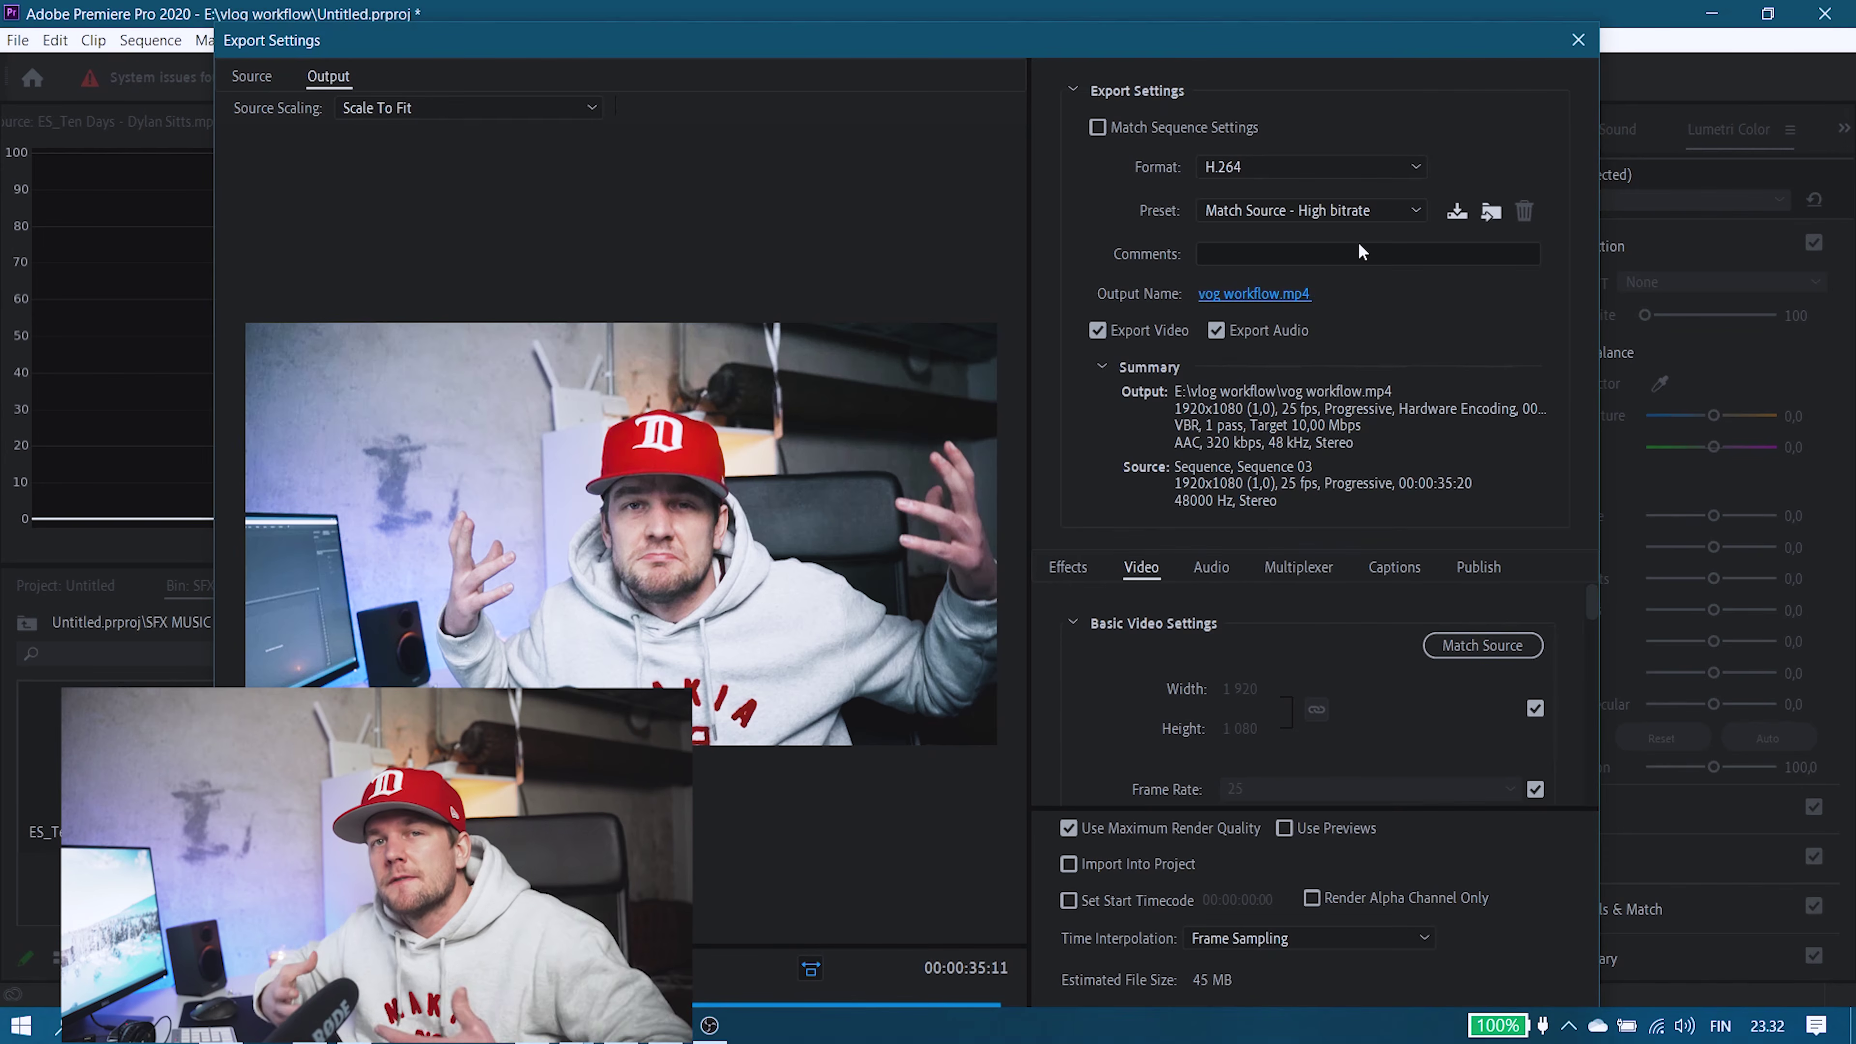
left_click(1391, 209)
scroll(1315, 585, "down", 5)
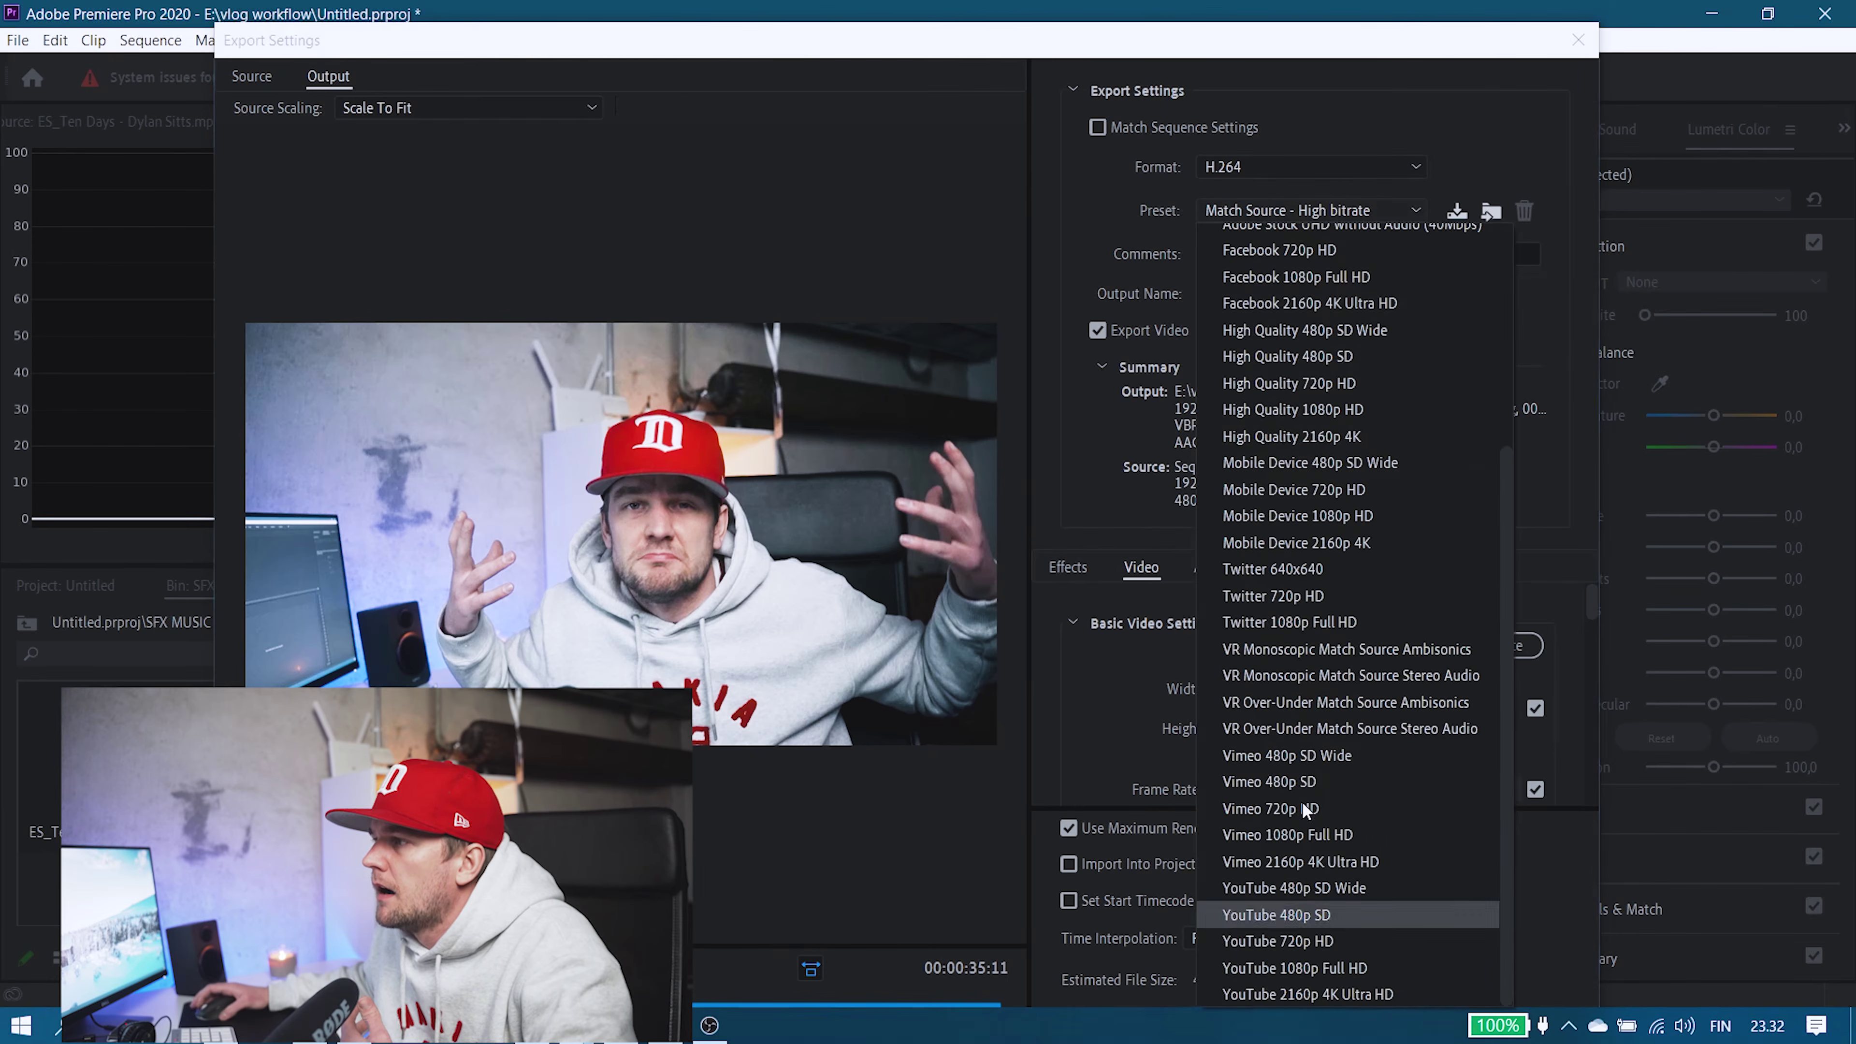
left_click(1340, 208)
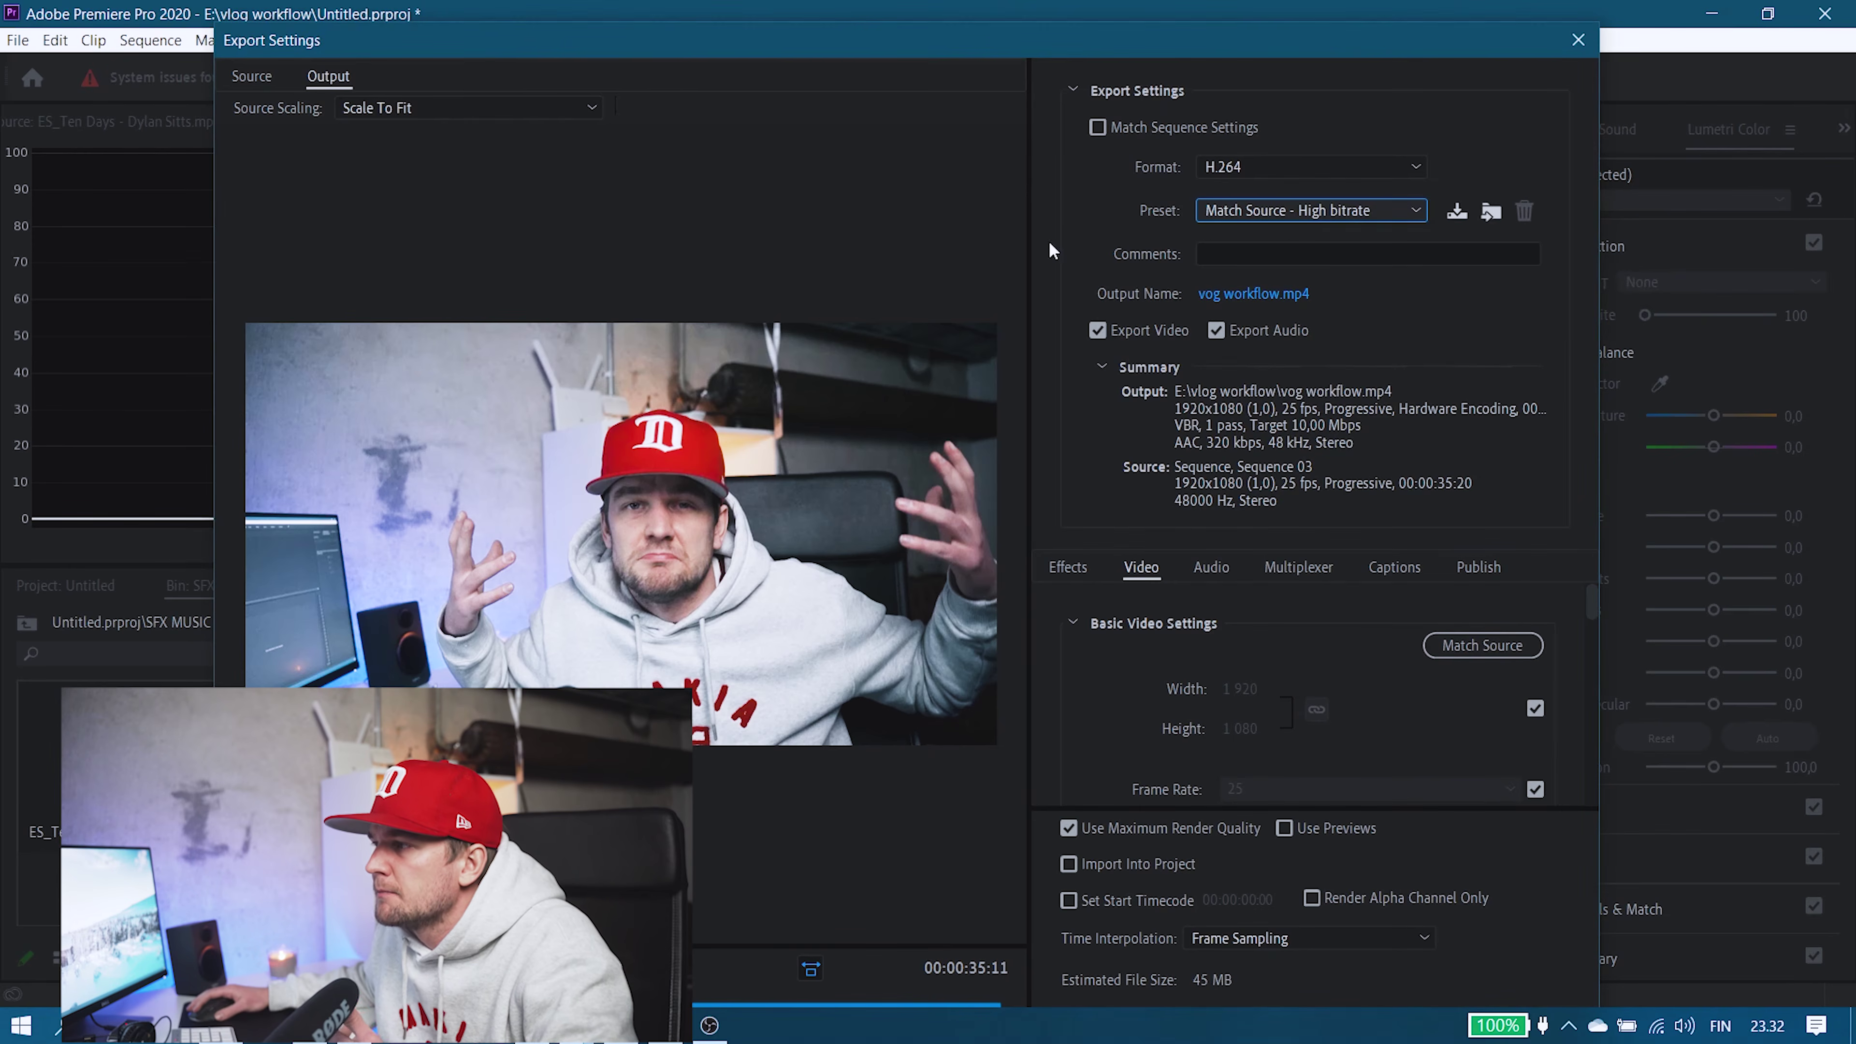
Apply the YouTube 2160p 4K Ultra HD preset to the H.264 export.
left_click(1355, 213)
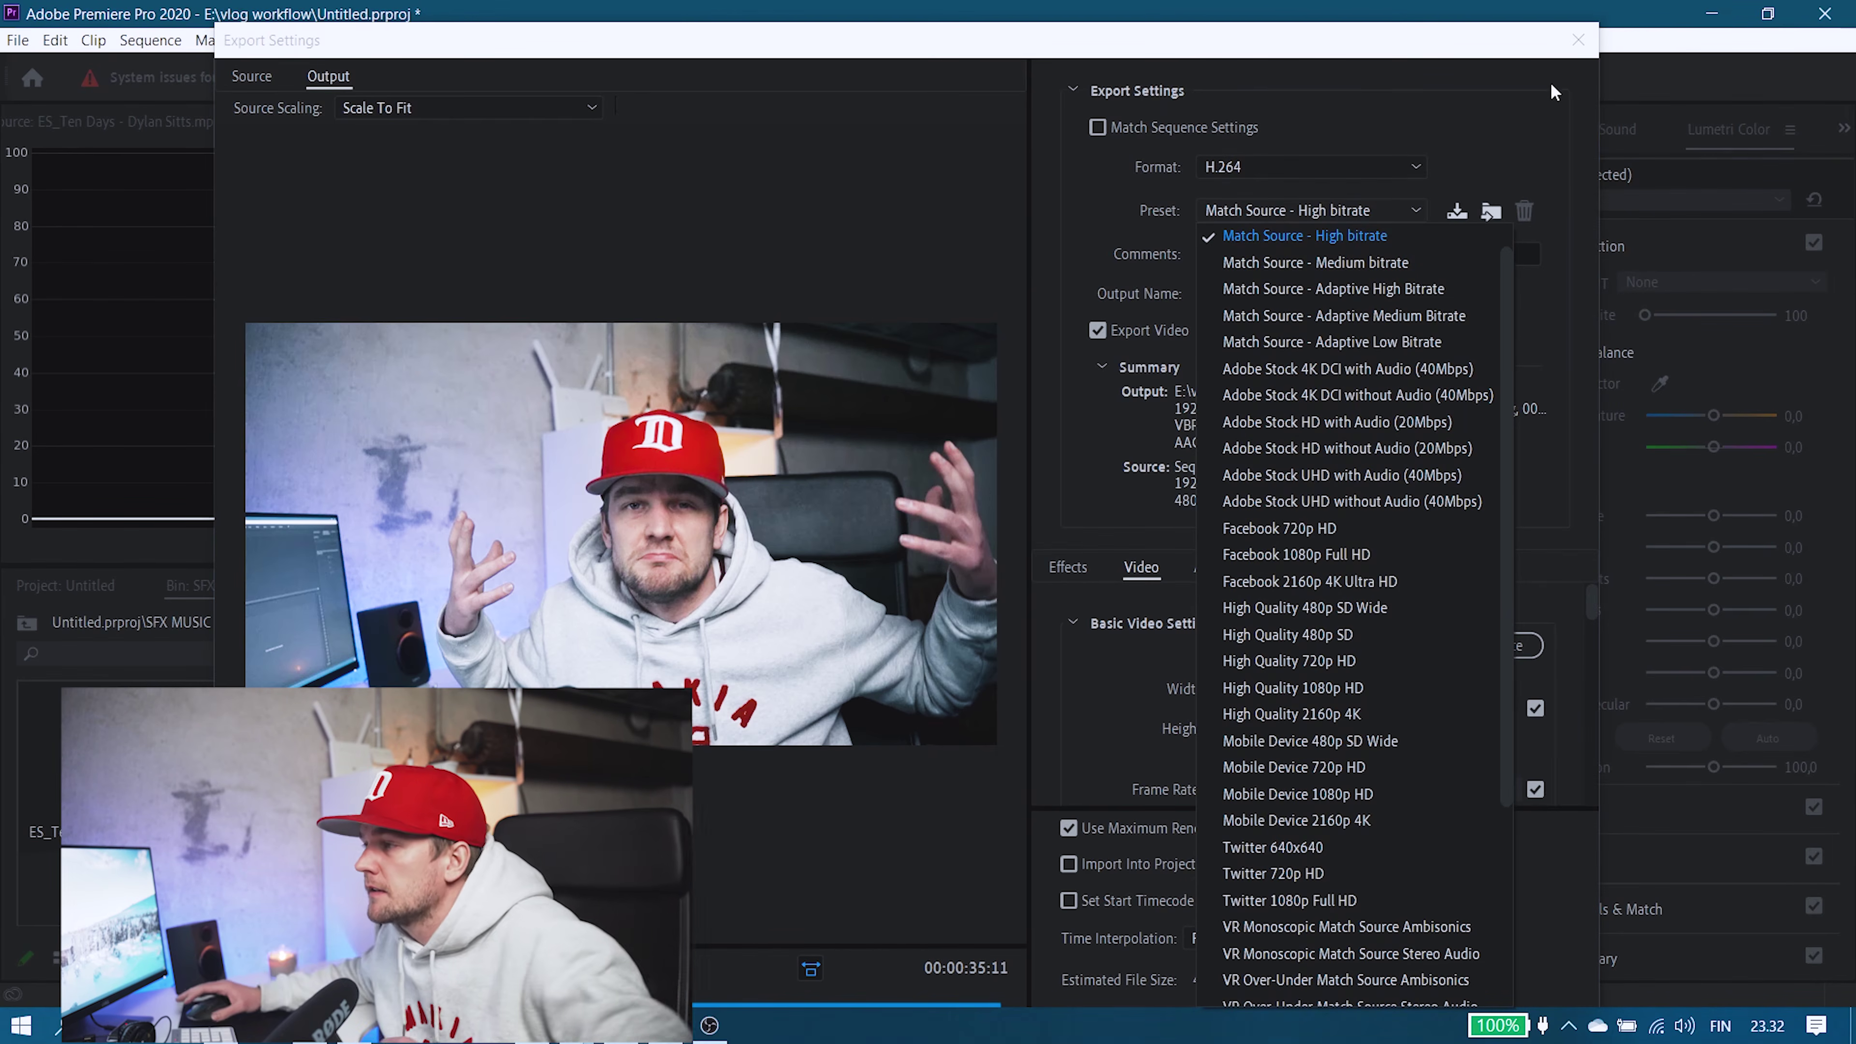
scroll(1340, 475, "down", 4)
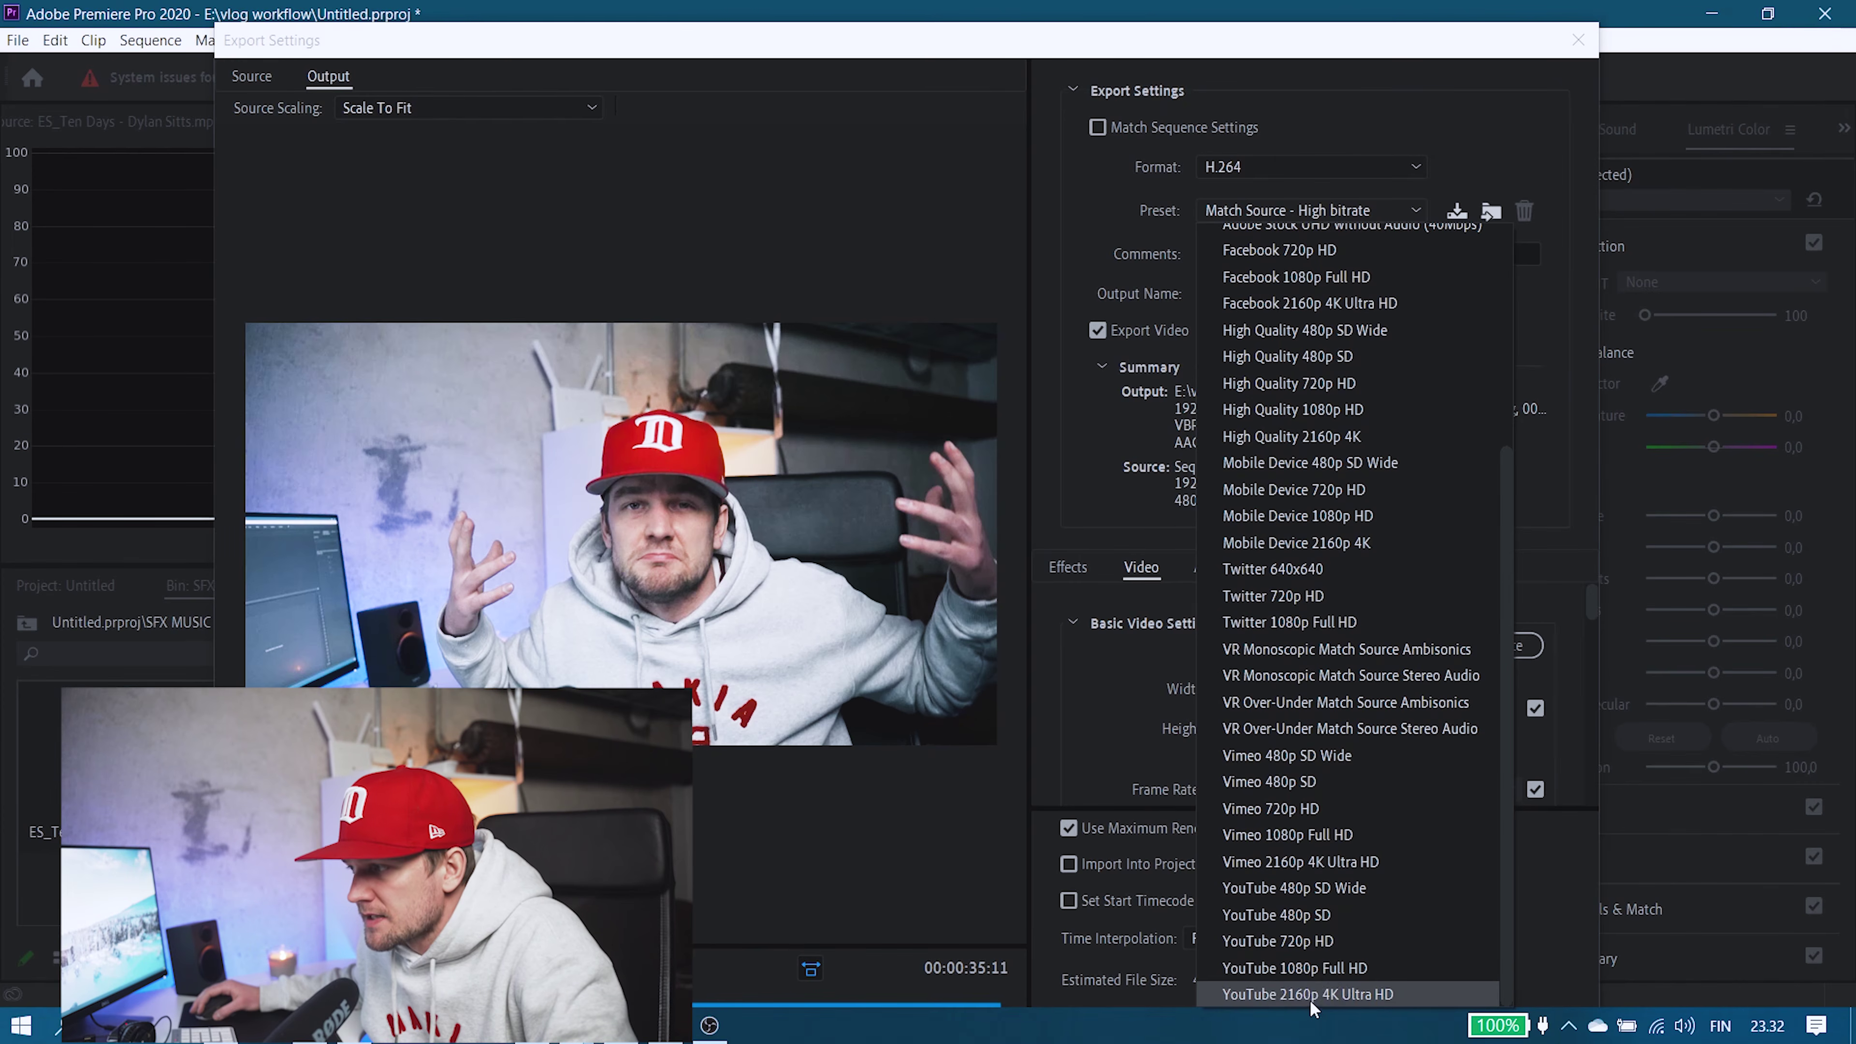
left_click(1364, 995)
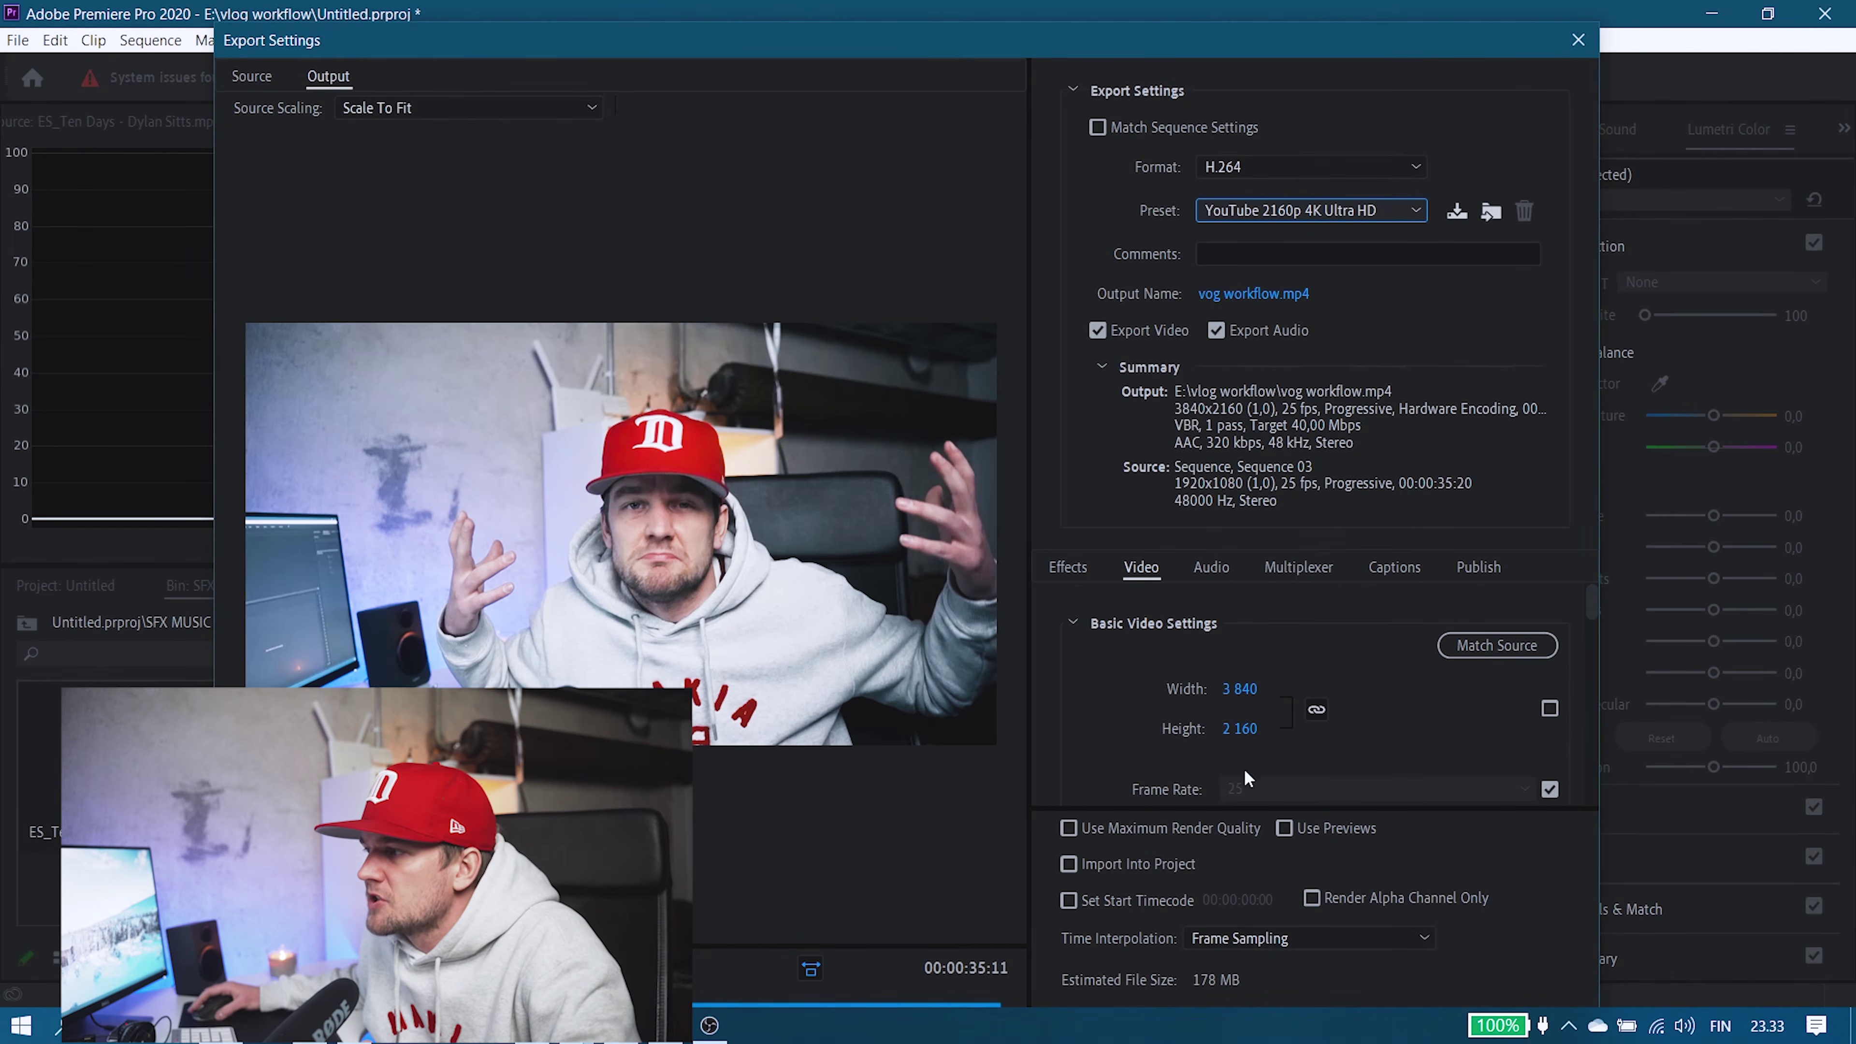
Enable Render at Maximum Depth and Use Maximum Render Quality for the export.
scroll(1250, 698, "down", 3)
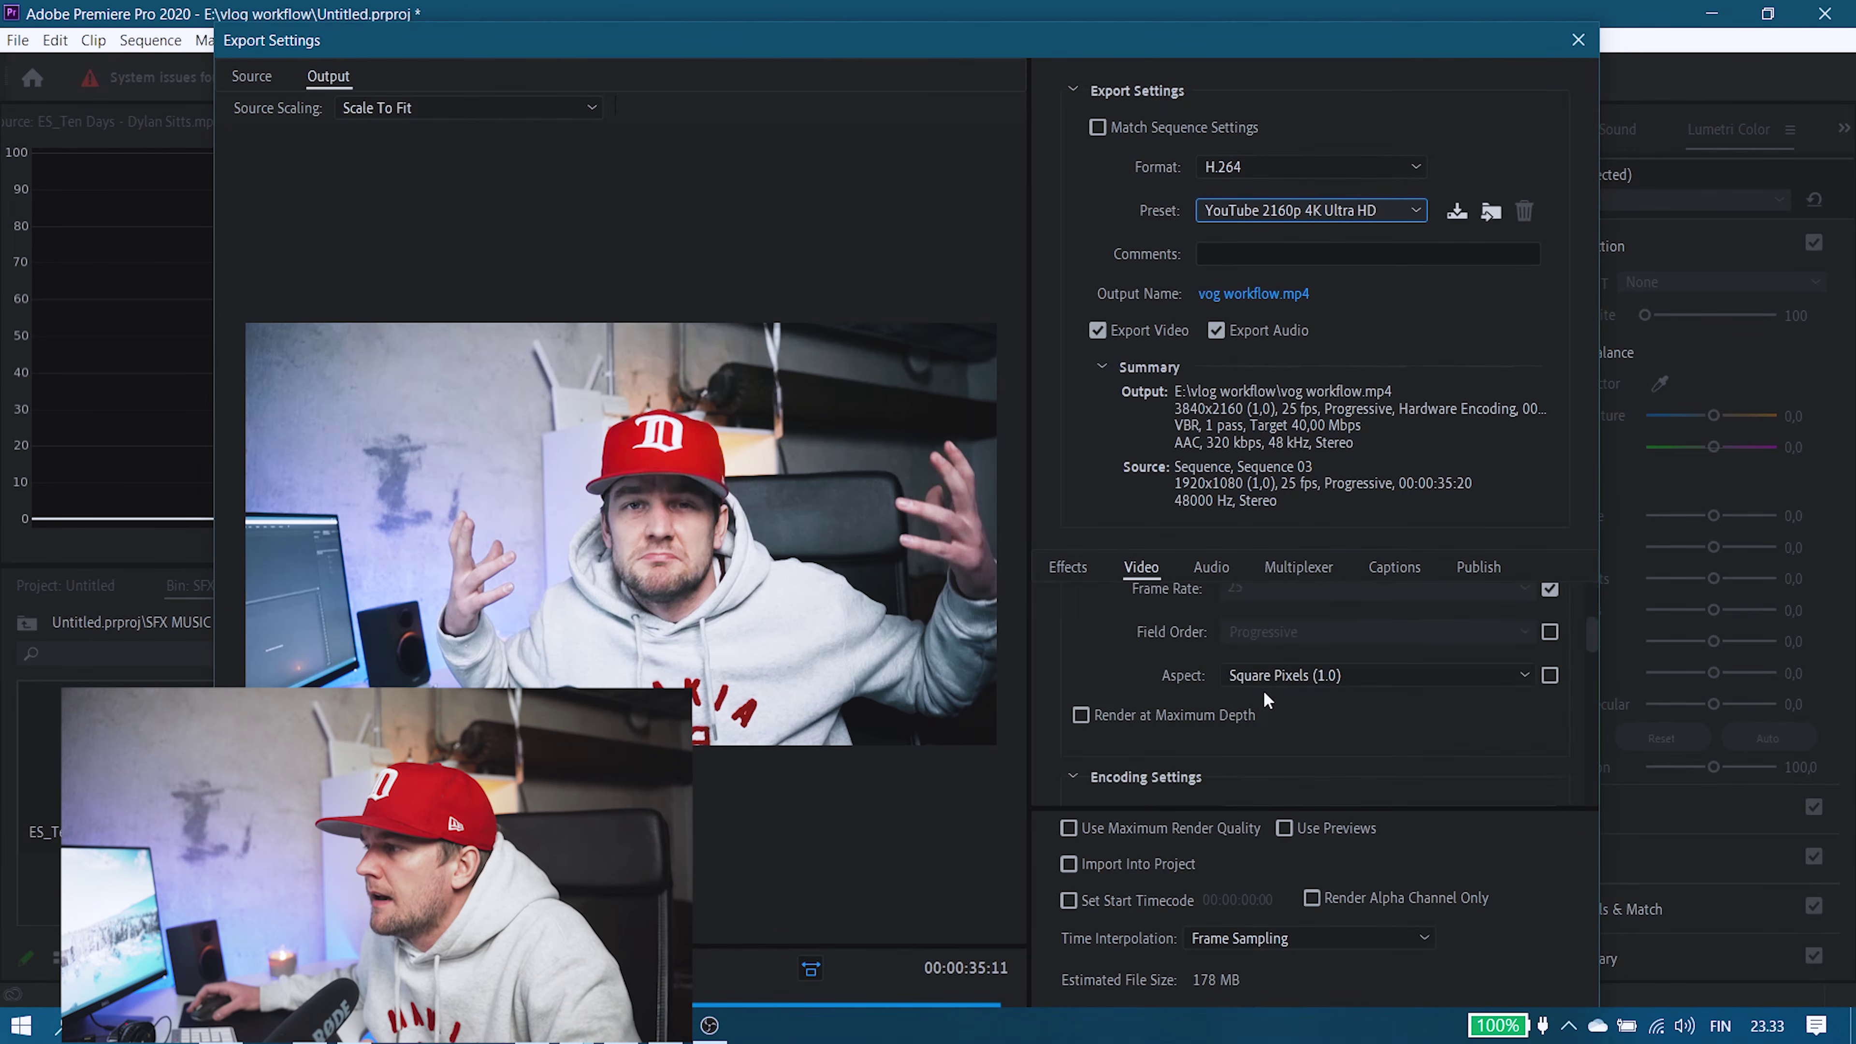
left_click(1131, 716)
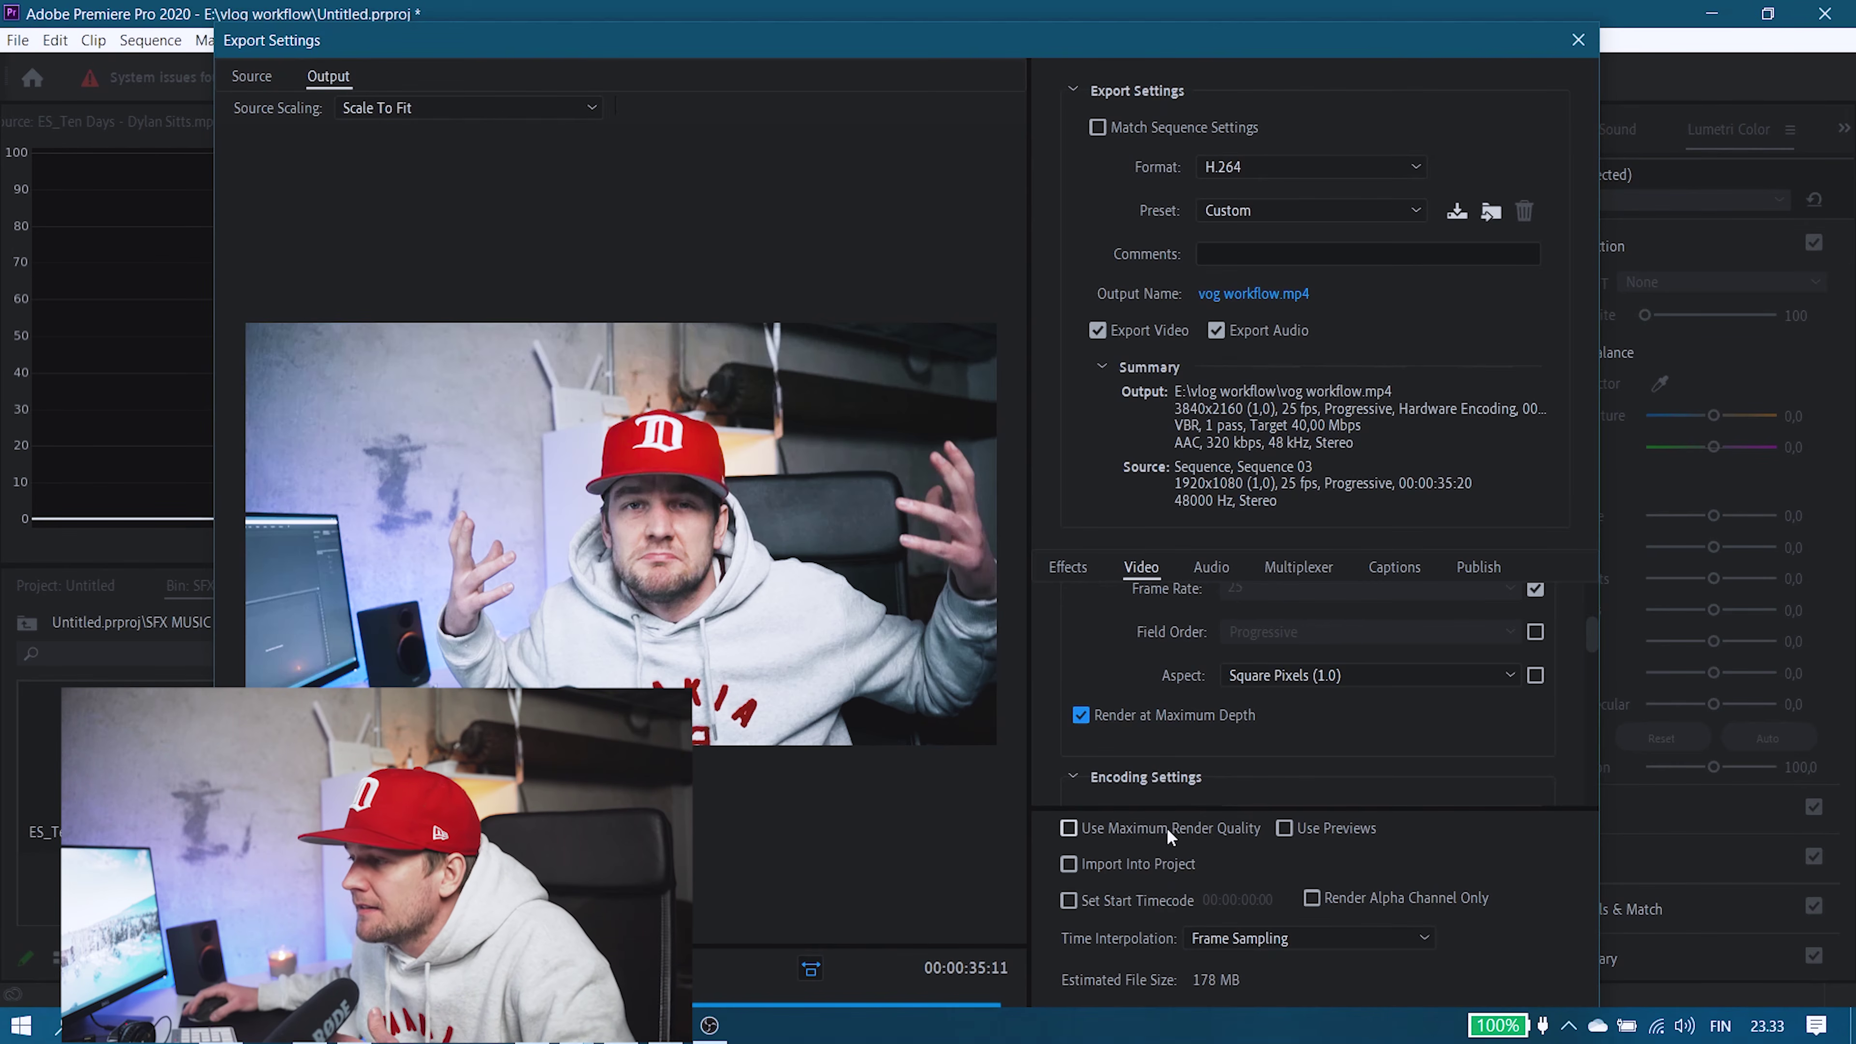
left_click(1189, 826)
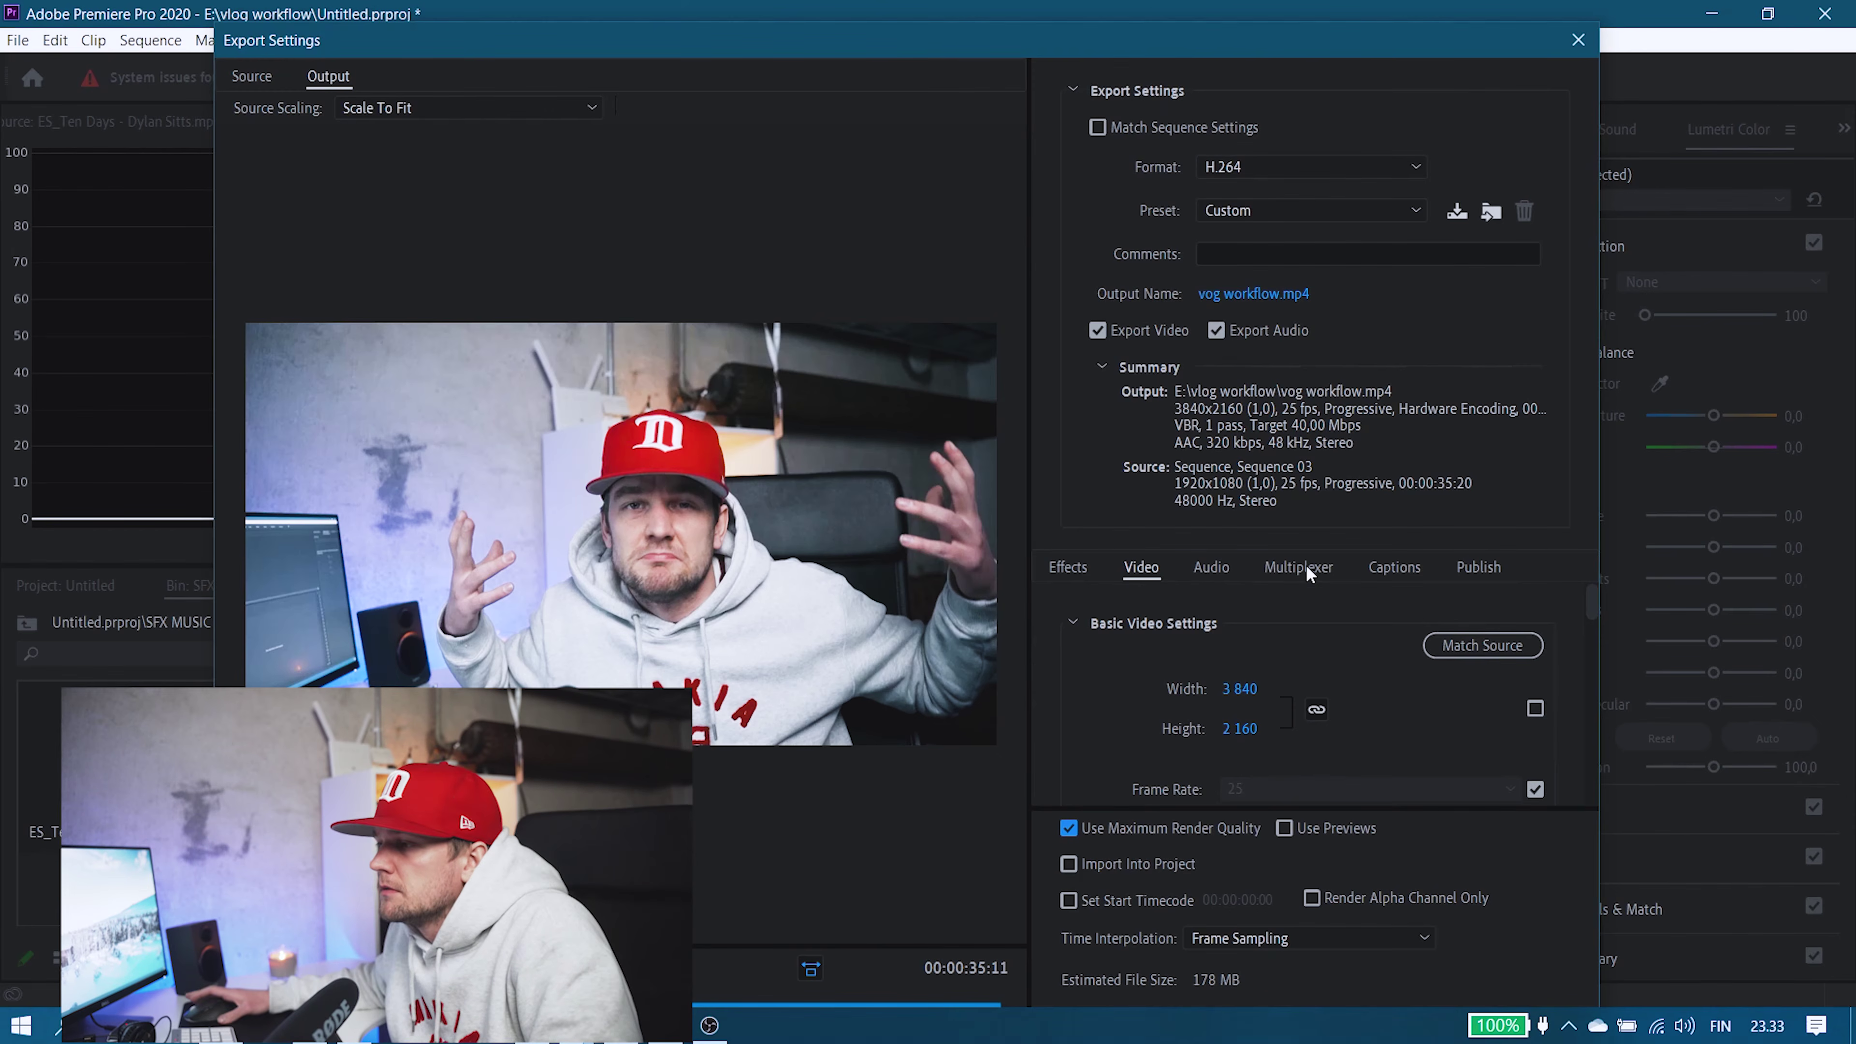
Start exporting the sequence immediately with the current settings.
left_click_drag(1274, 40, 1274, 19)
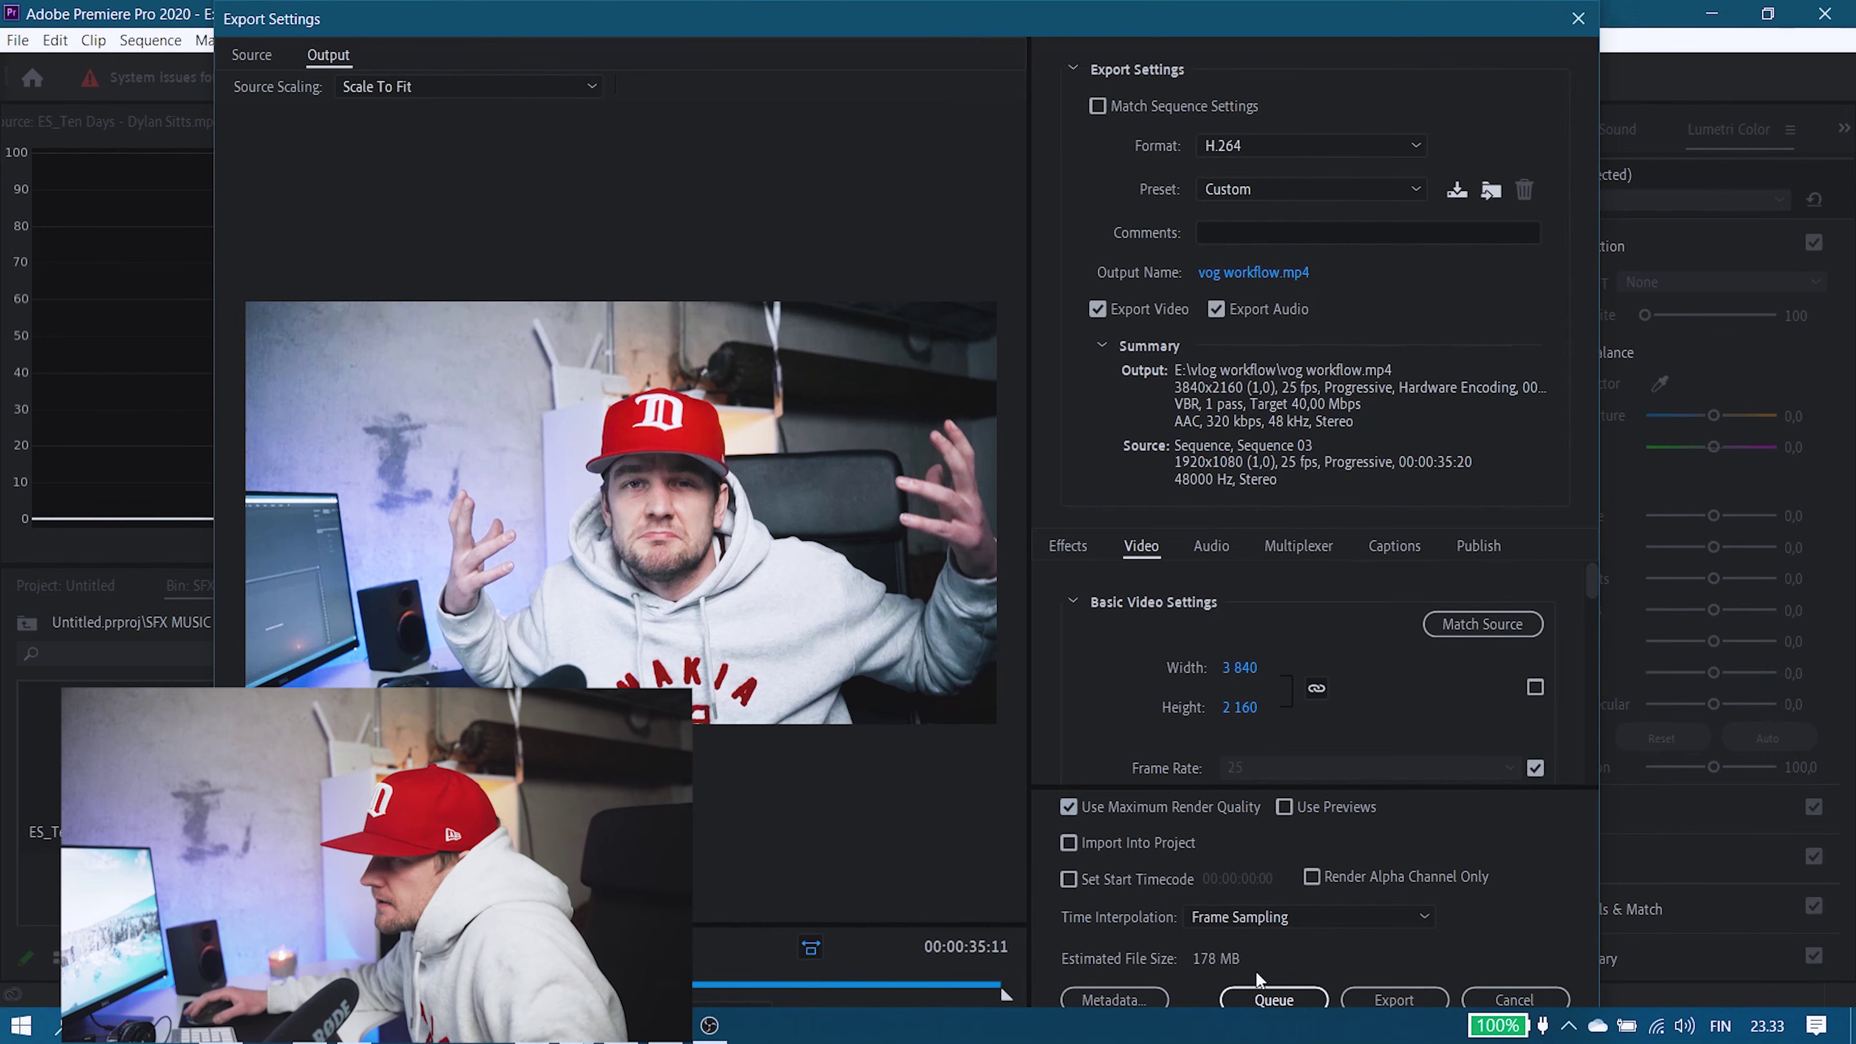
left_click(1374, 996)
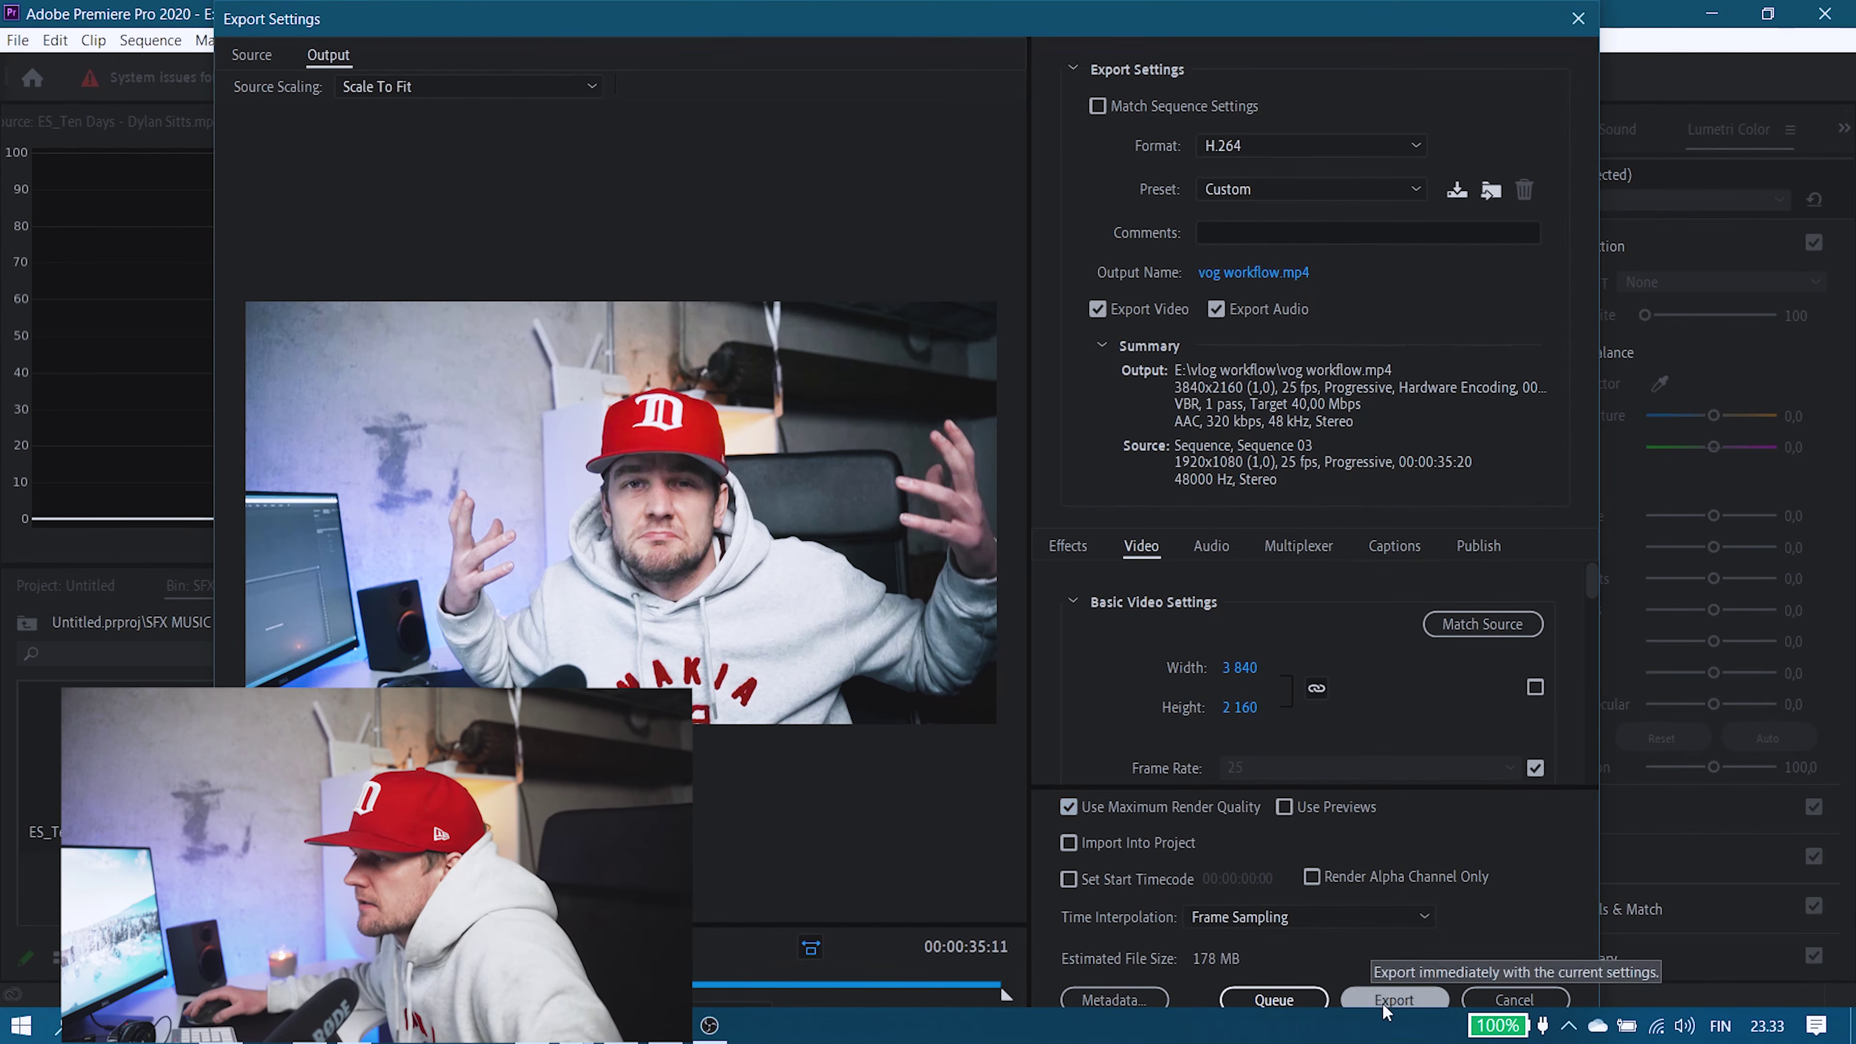
left_click(1377, 998)
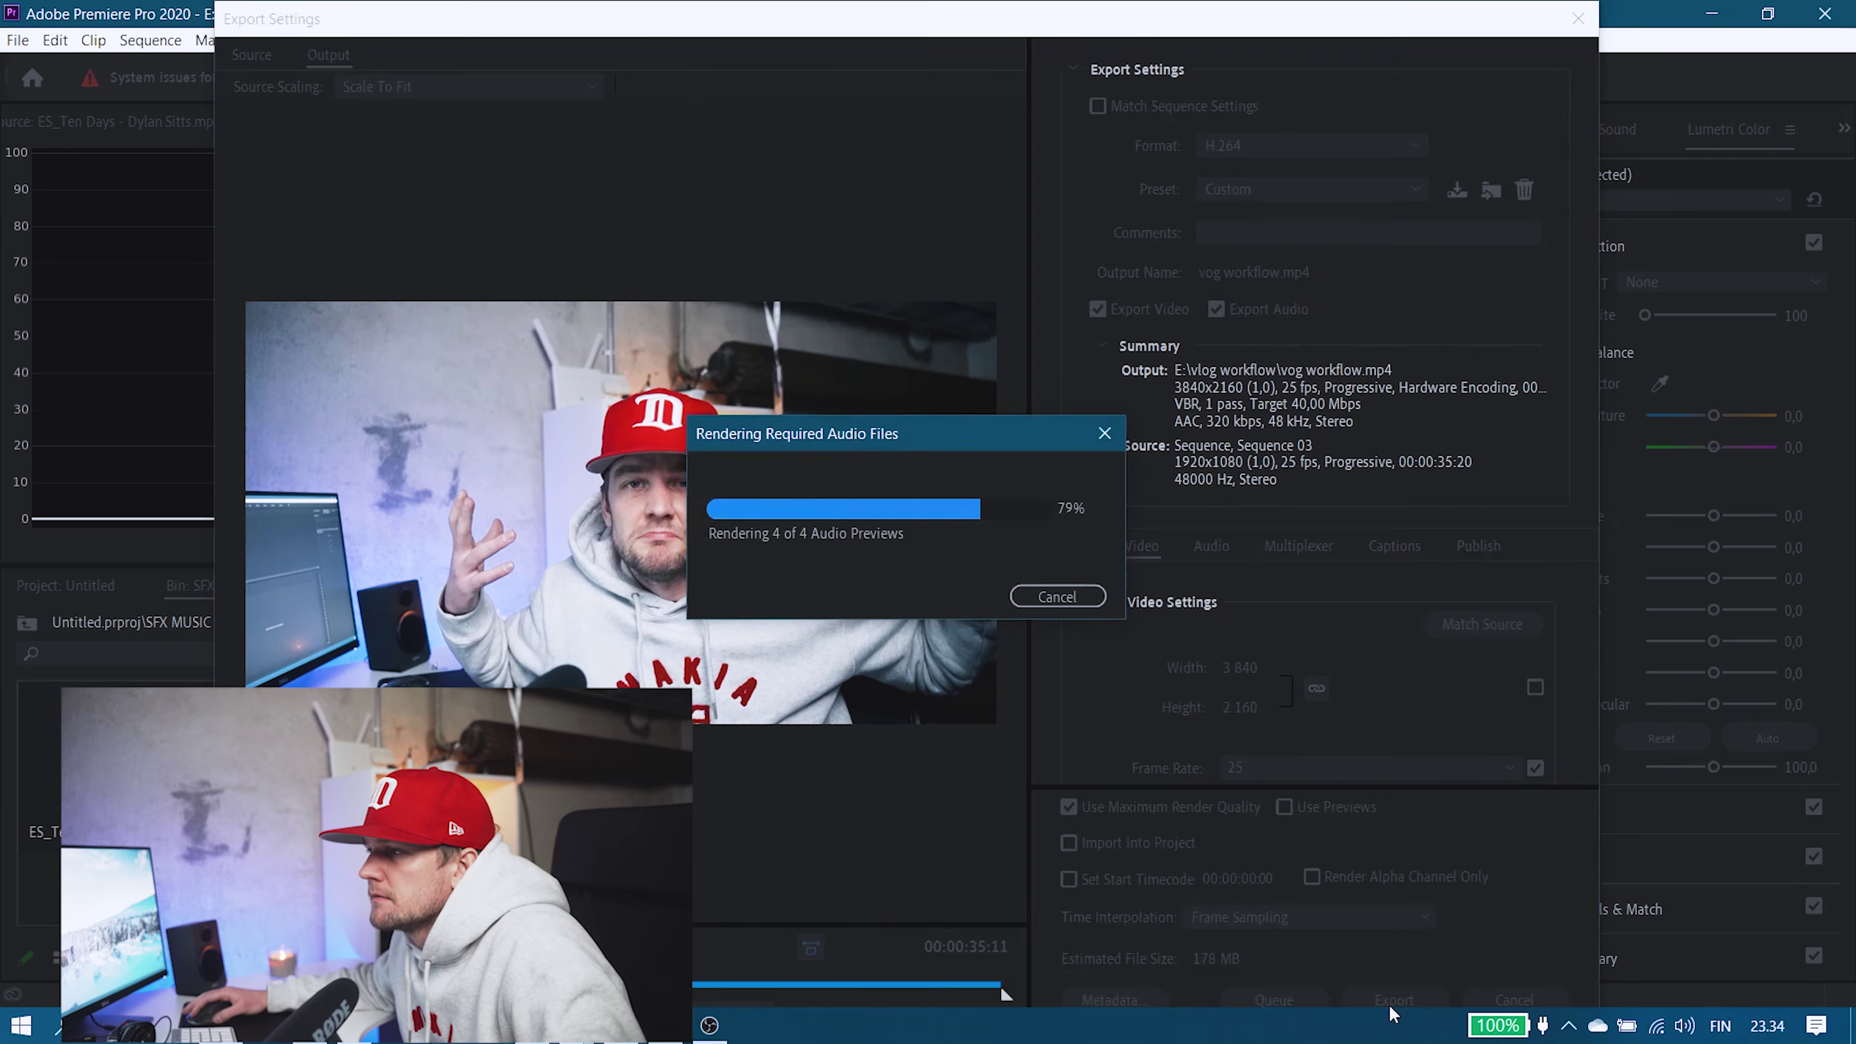